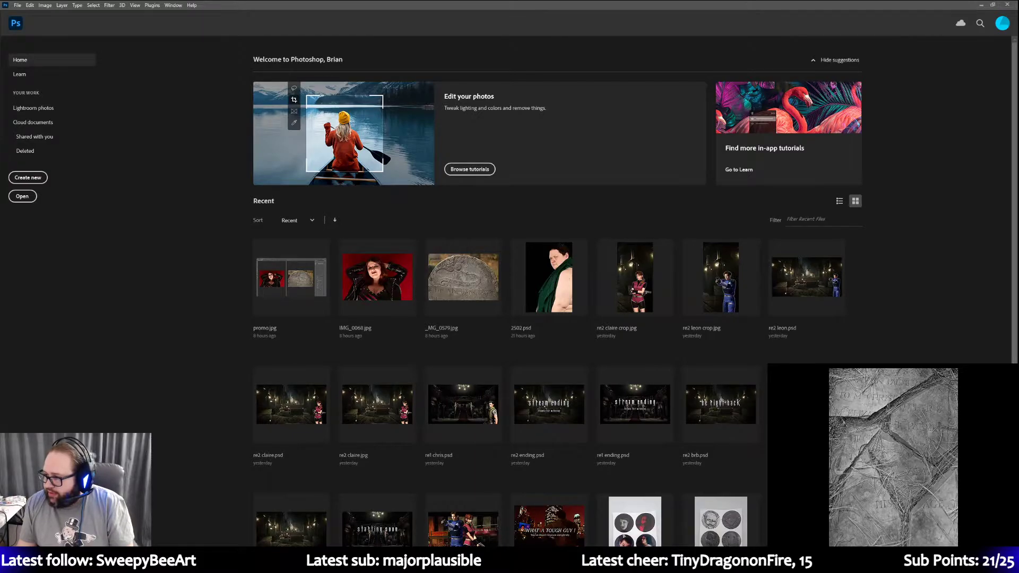
# Duplicate the Background layer, keeping the default copy name
pyautogui.press('c')
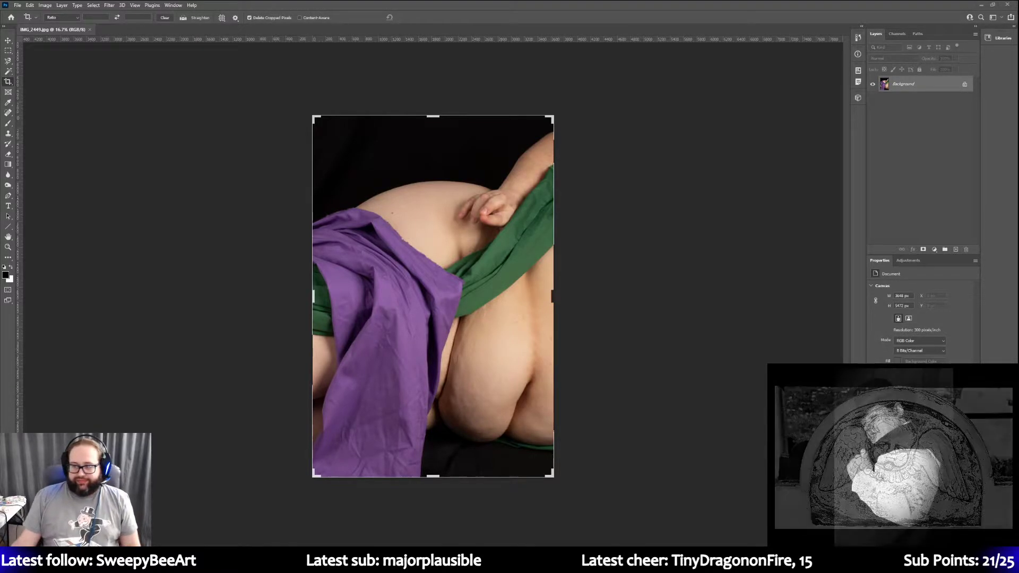
pyautogui.rightClick(914, 91)
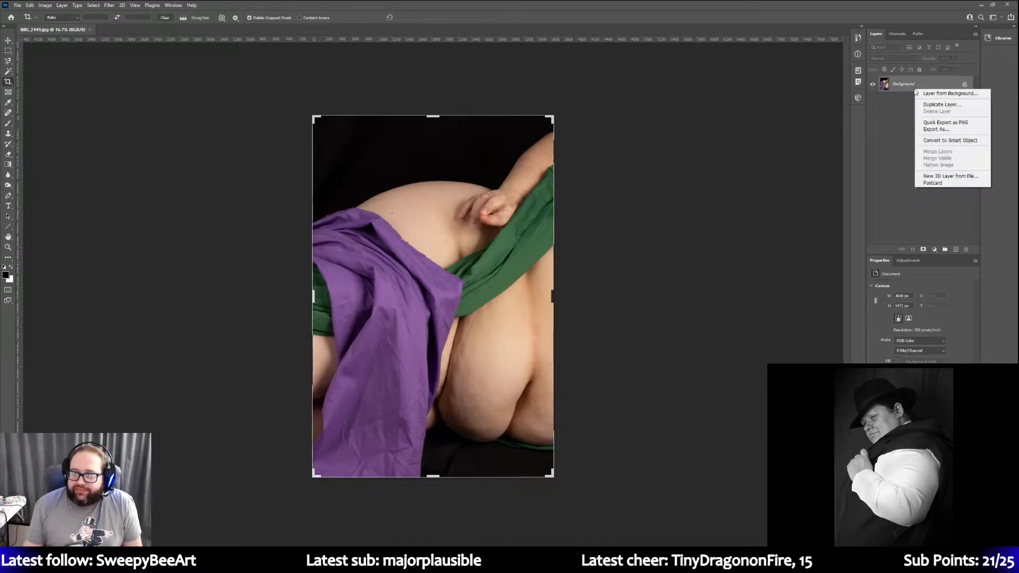
pyautogui.click(938, 106)
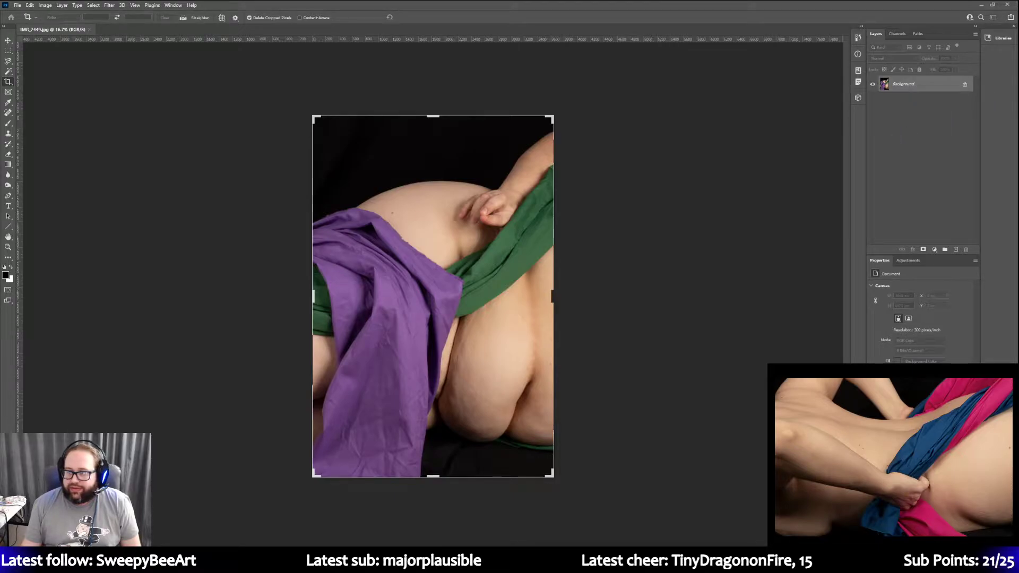
pyautogui.moveTo(791, 153); pyautogui.dragTo(688, 149)
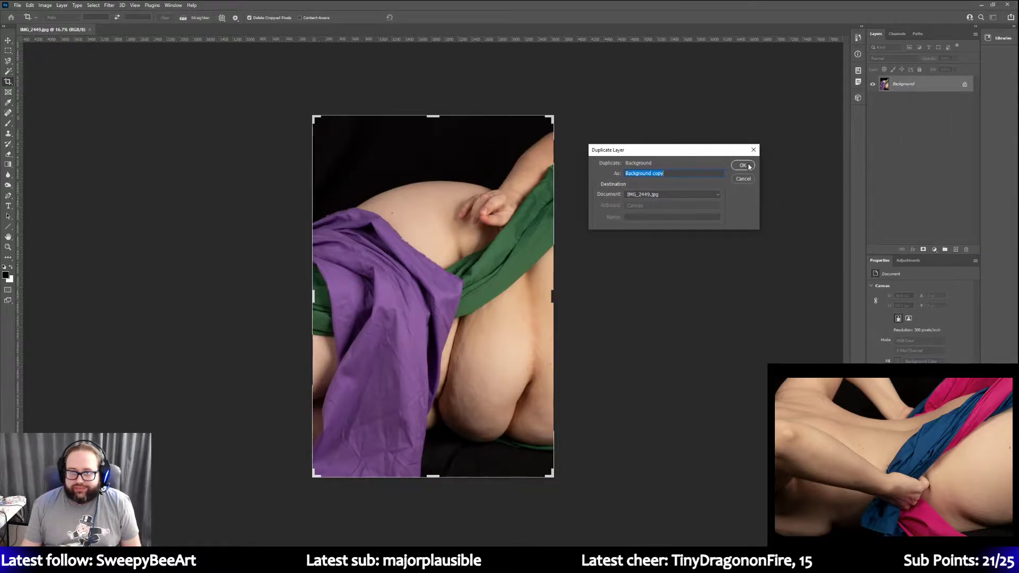
pyautogui.click(748, 166)
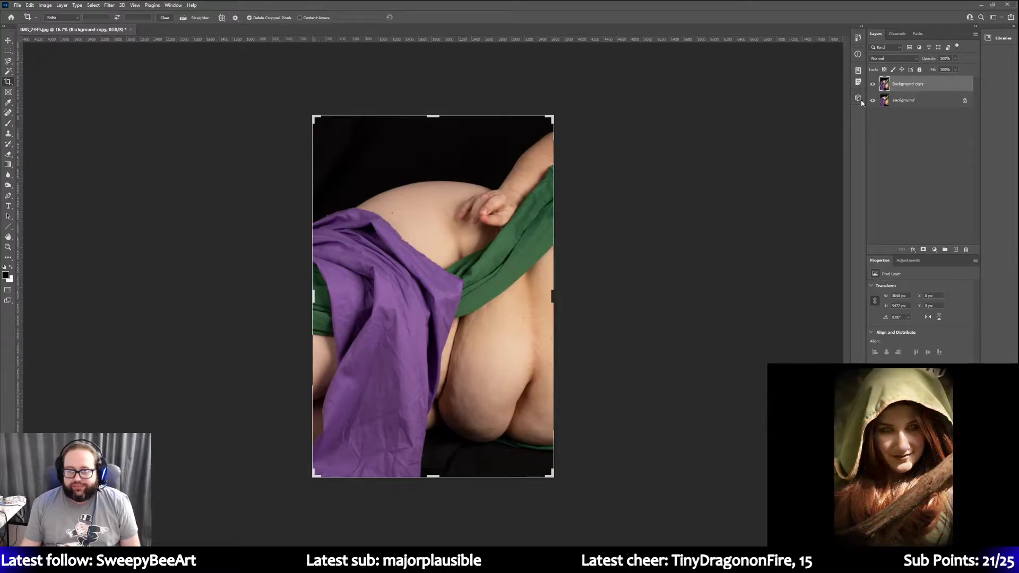
# Add a Curves adjustment layer and brighten the photo by moving the curve's white point slightly inward
pyautogui.click(919, 260)
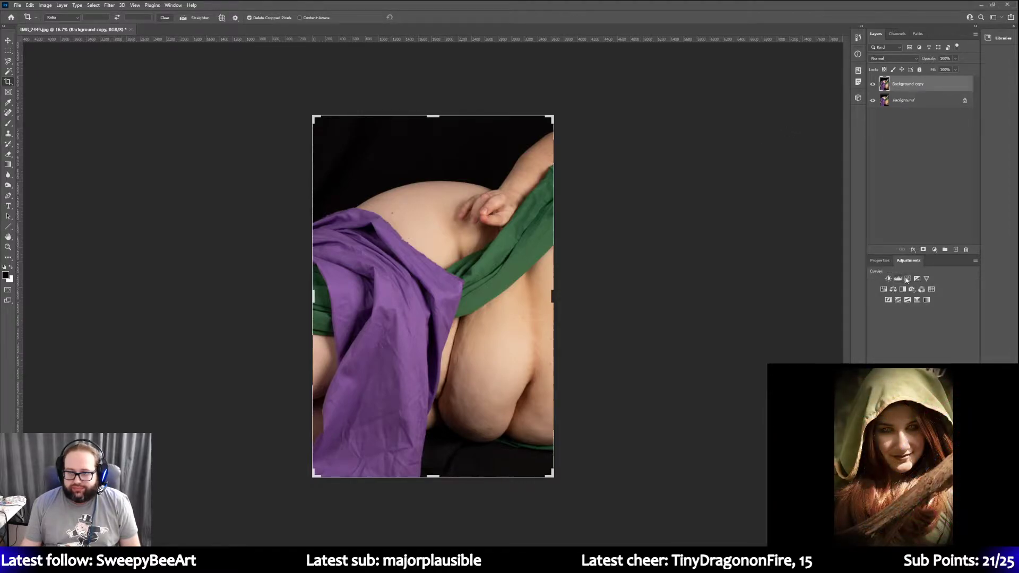
pyautogui.click(905, 276)
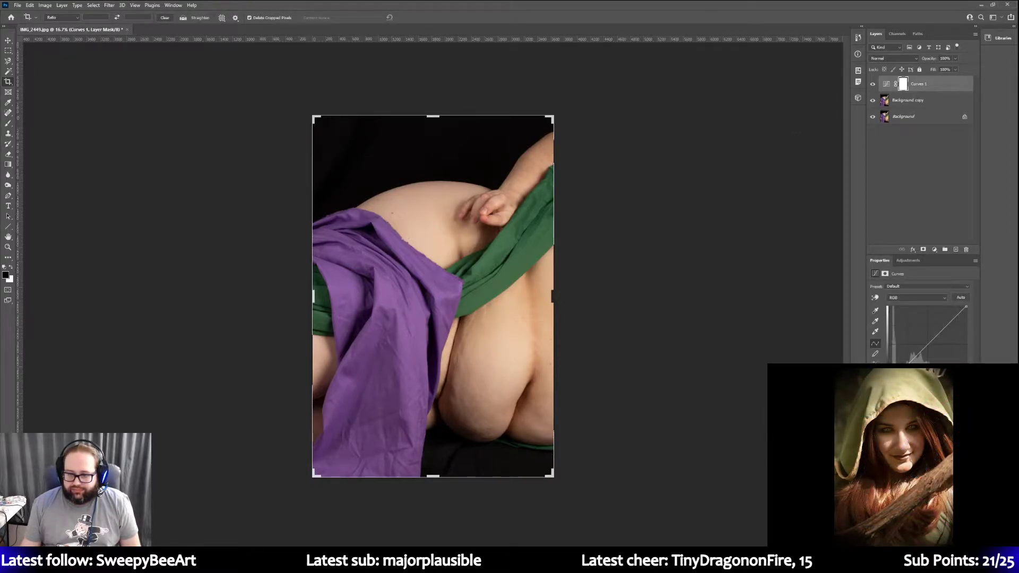
pyautogui.moveTo(965, 307); pyautogui.dragTo(960, 307)
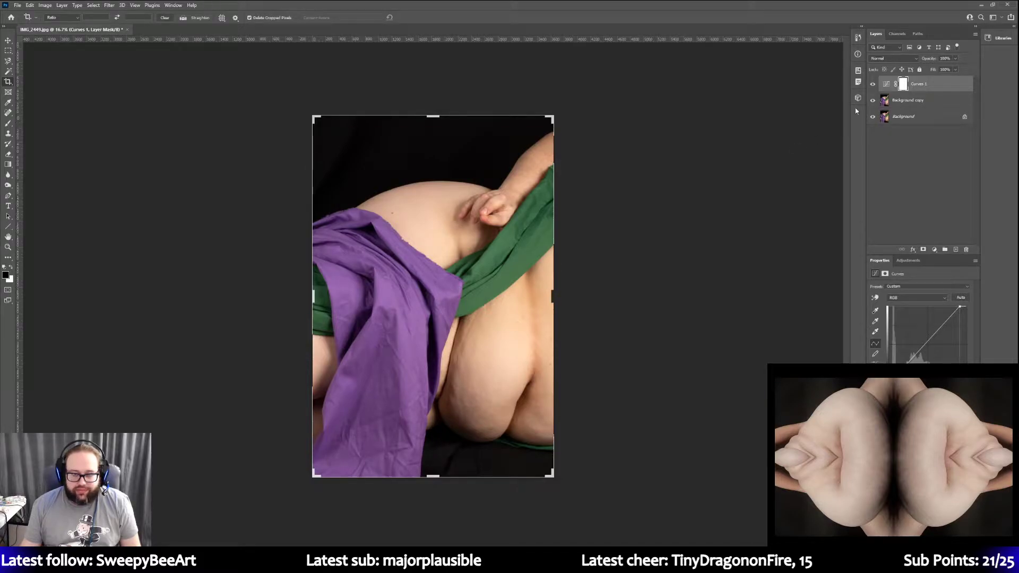
# Add a Hue/Saturation adjustment layer, lower the master saturation to about -20, and compare the image with and without it
pyautogui.click(908, 260)
pyautogui.click(883, 290)
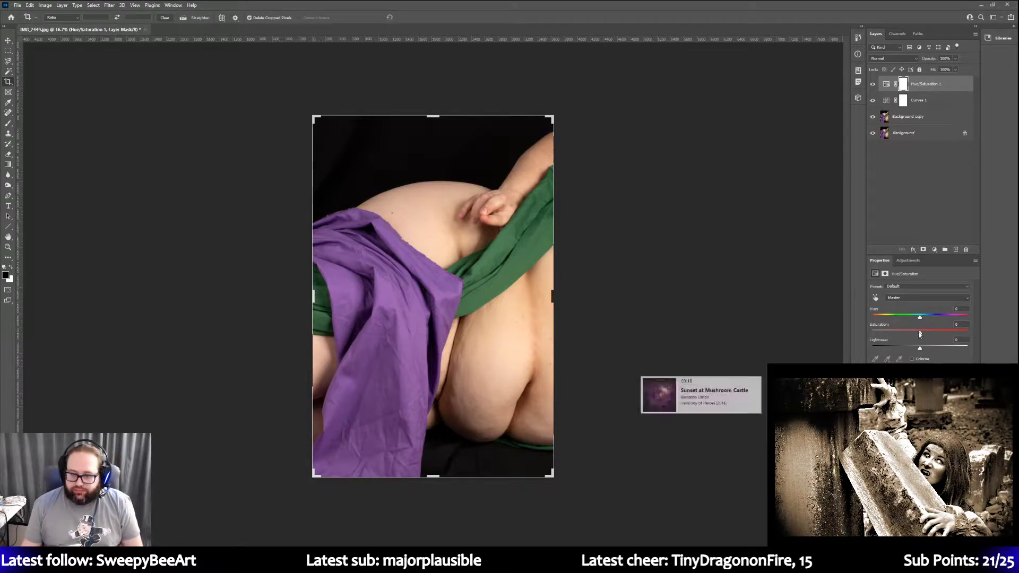
pyautogui.moveTo(919, 333); pyautogui.dragTo(910, 334)
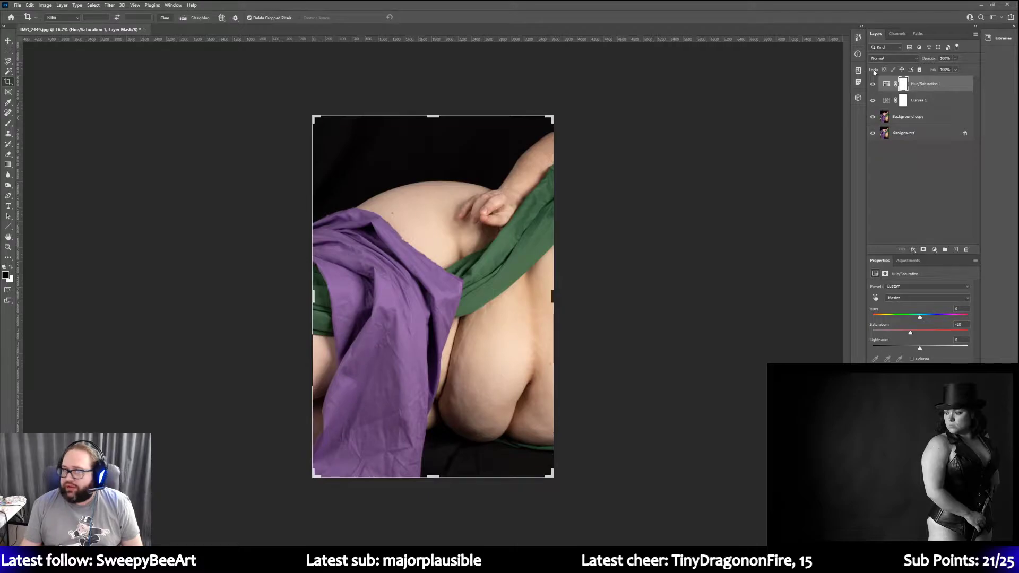
pyautogui.click(873, 85)
pyautogui.click(873, 88)
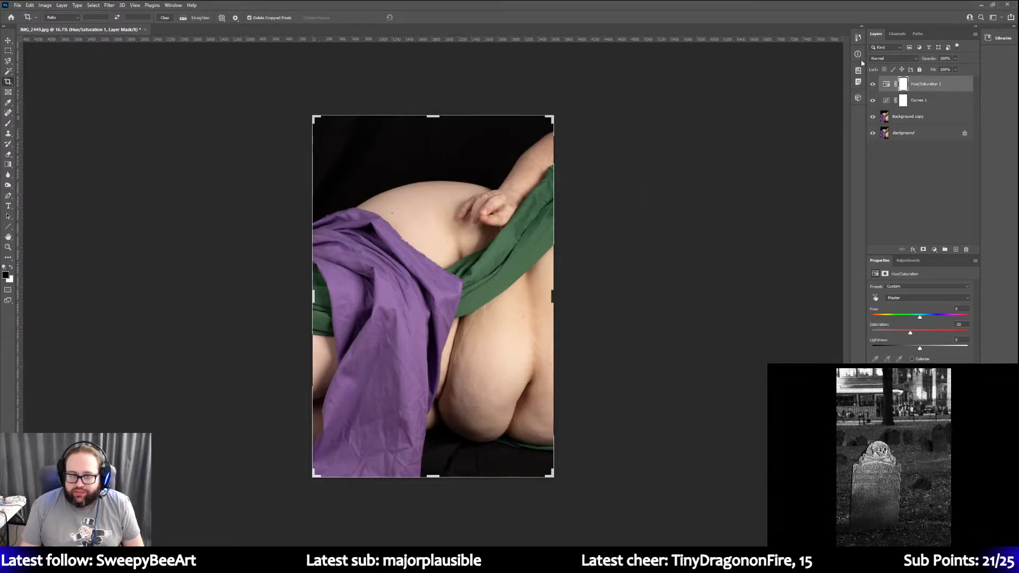
# Add a Selective Color adjustment layer and raise Black in the Reds to about +10%
pyautogui.click(907, 261)
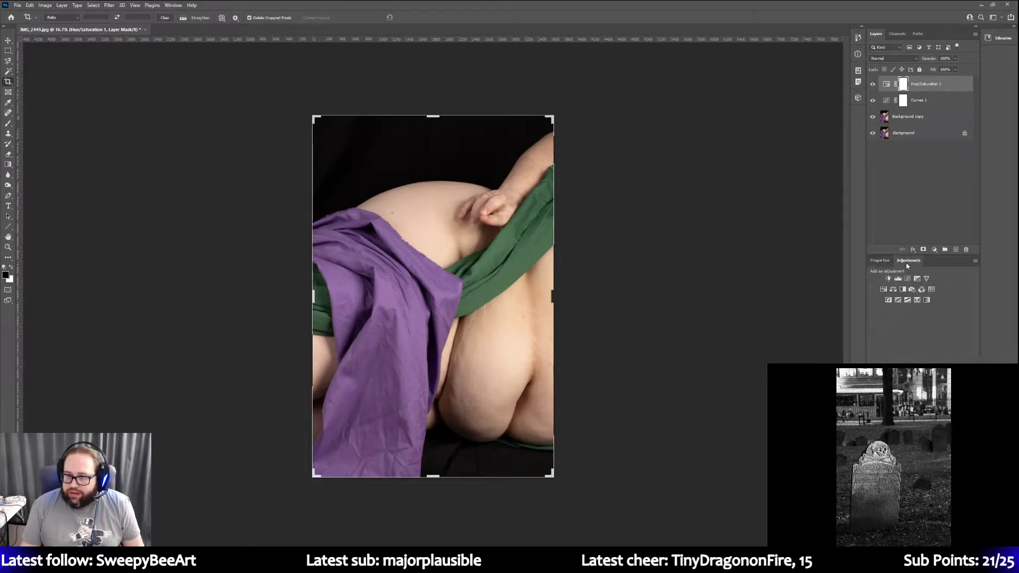
pyautogui.click(917, 301)
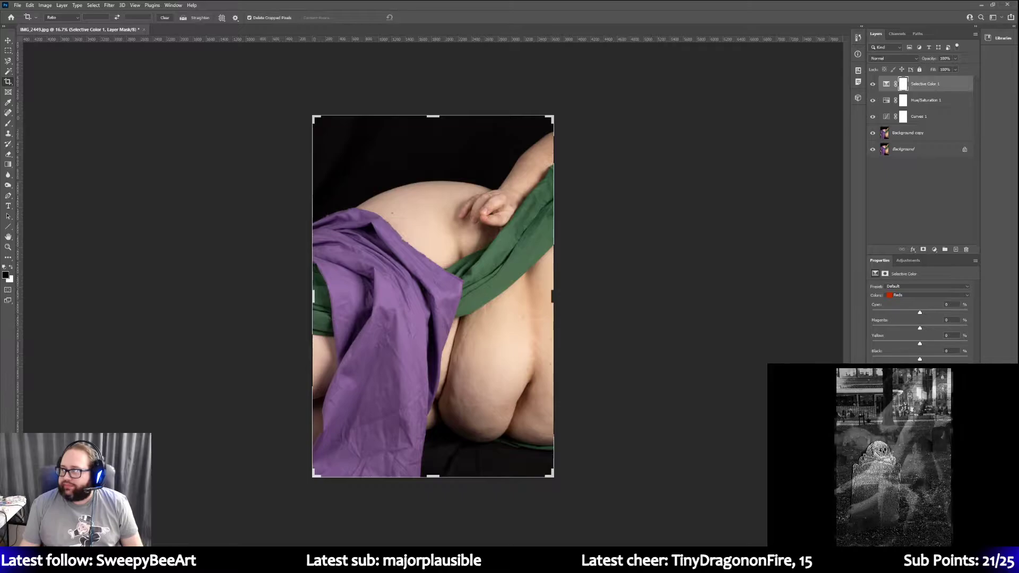
pyautogui.moveTo(920, 359)
pyautogui.mouseDown()
pyautogui.moveTo(969, 360)
pyautogui.moveTo(916, 358)
pyautogui.moveTo(925, 358)
pyautogui.mouseUp()
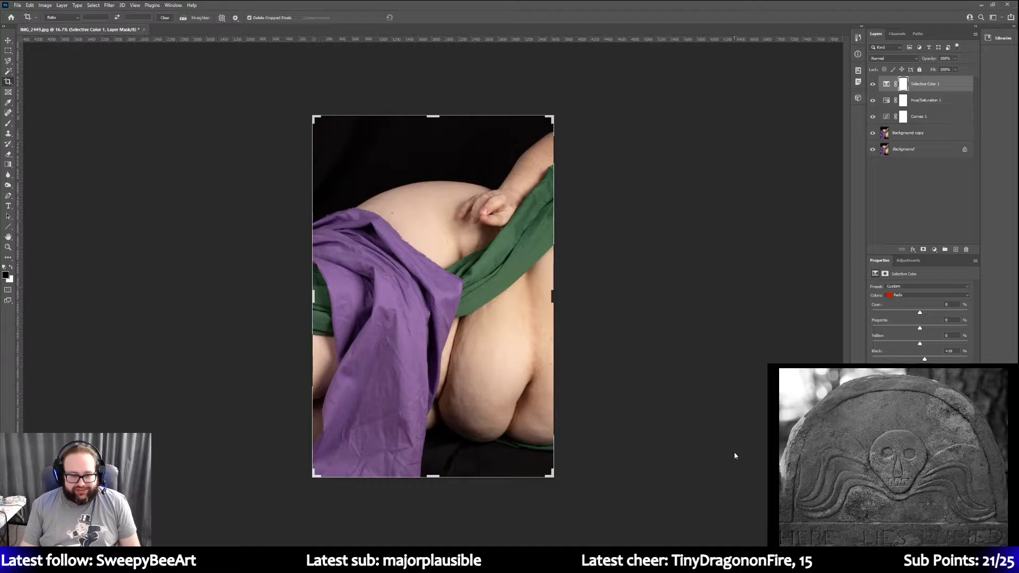
# Save the image as a Photoshop file named 2449 with Maximize Compatibility enabled
pyautogui.click(18, 5)
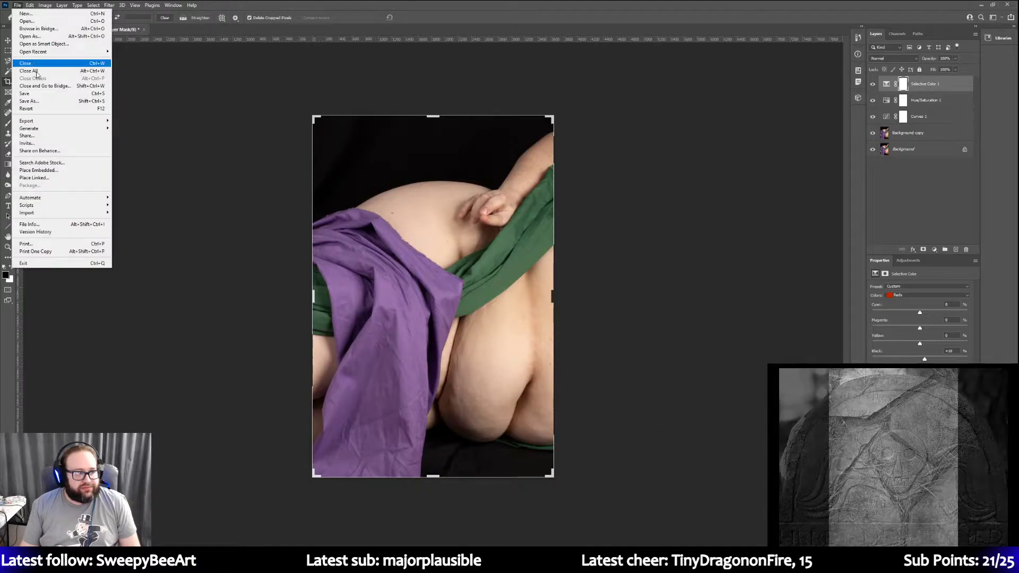
pyautogui.click(41, 101)
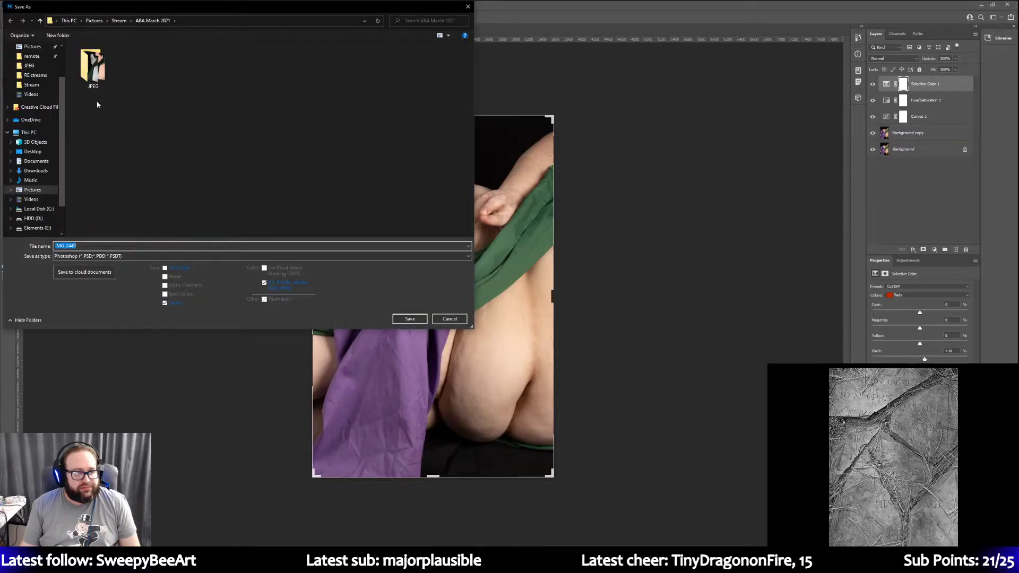
pyautogui.click(65, 245)
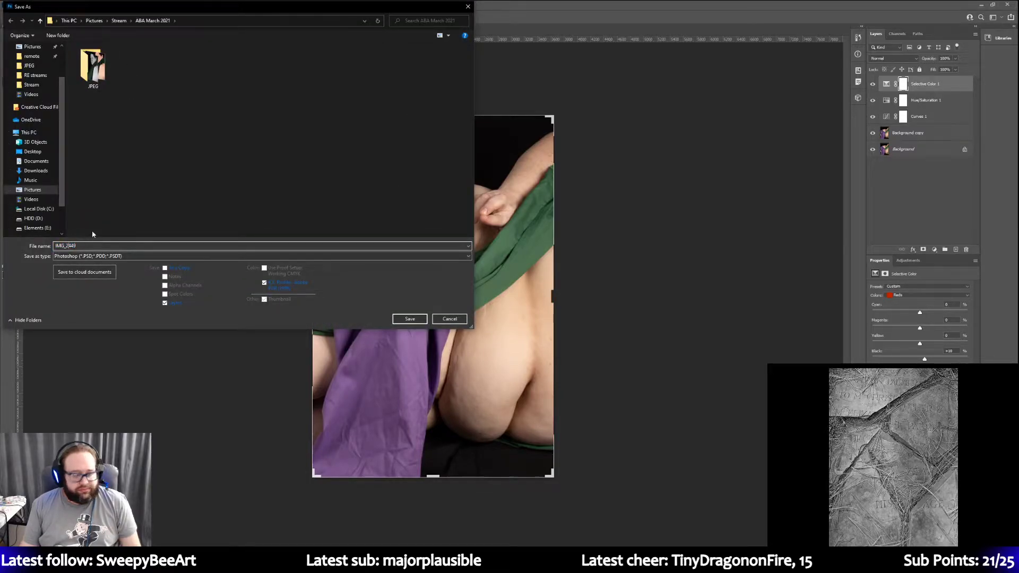
pyautogui.press('BackSpace')
pyautogui.press('BackSpace')
pyautogui.press('BackSpace')
pyautogui.press('BackSpace')
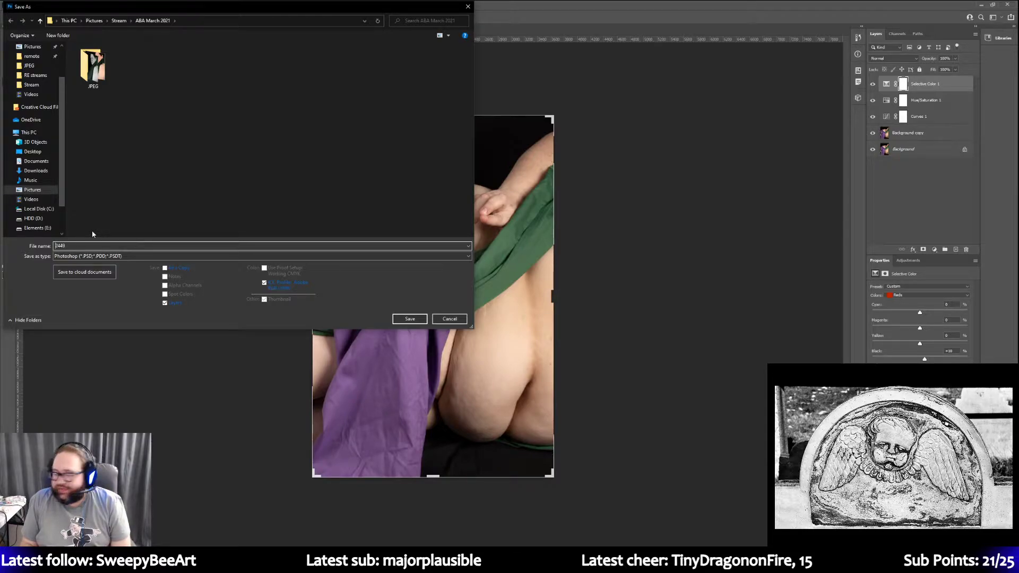
pyautogui.press('Return')
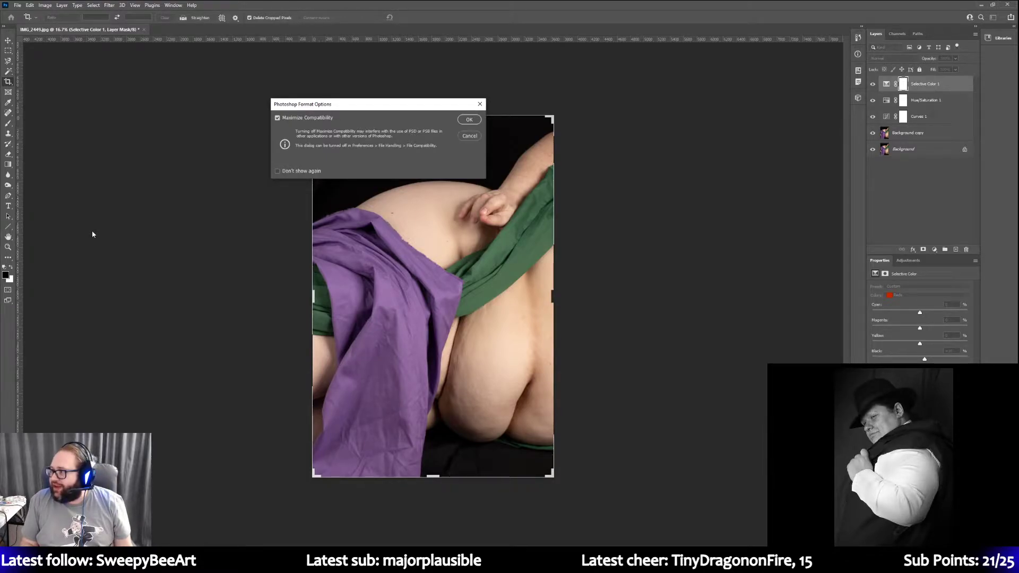
pyautogui.press('Return')
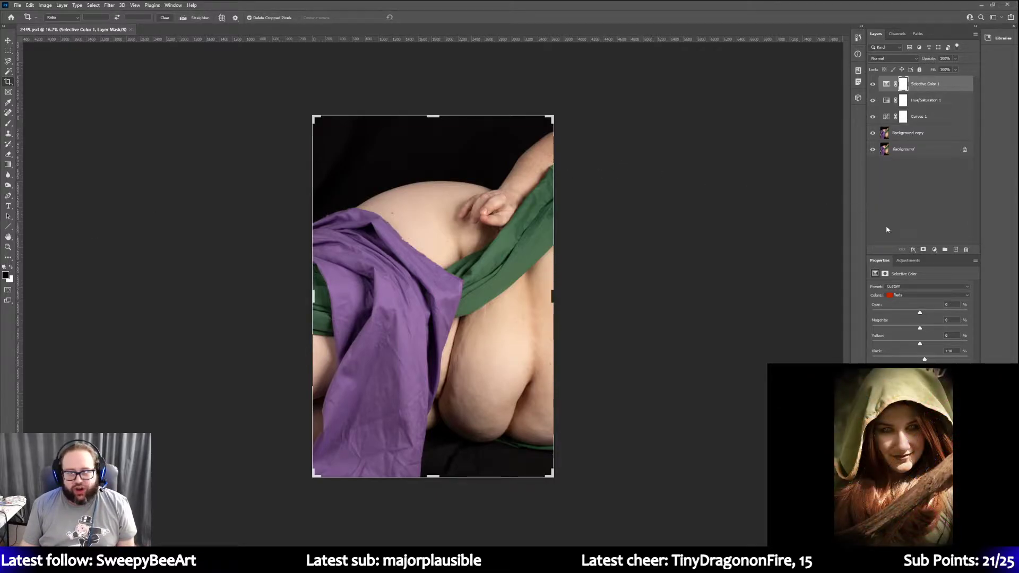
# Try darkening the lower-right corner of the Background copy layer with a long and a short black-to-transparent gradient, undoing each
pyautogui.click(911, 261)
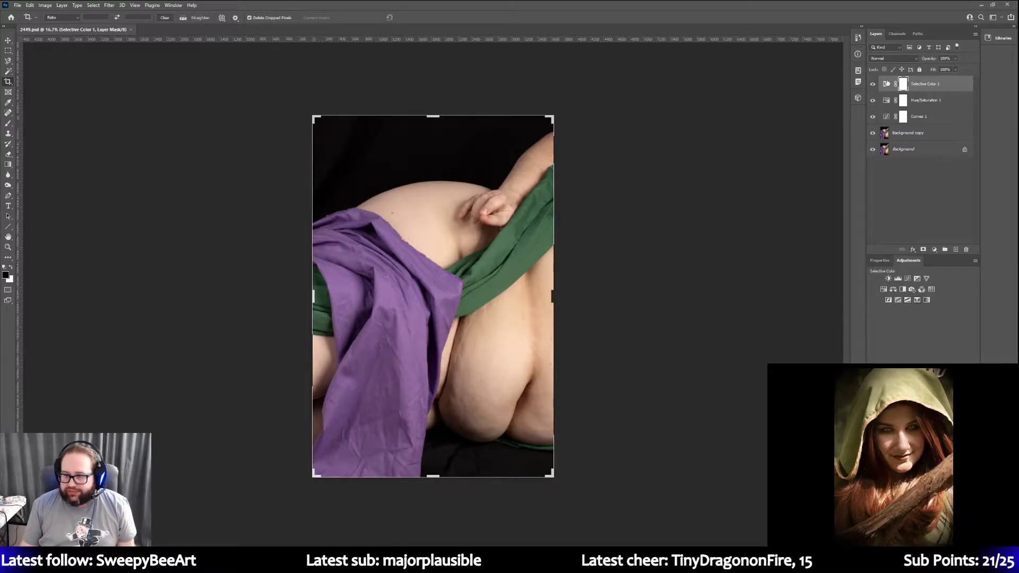
pyautogui.click(908, 134)
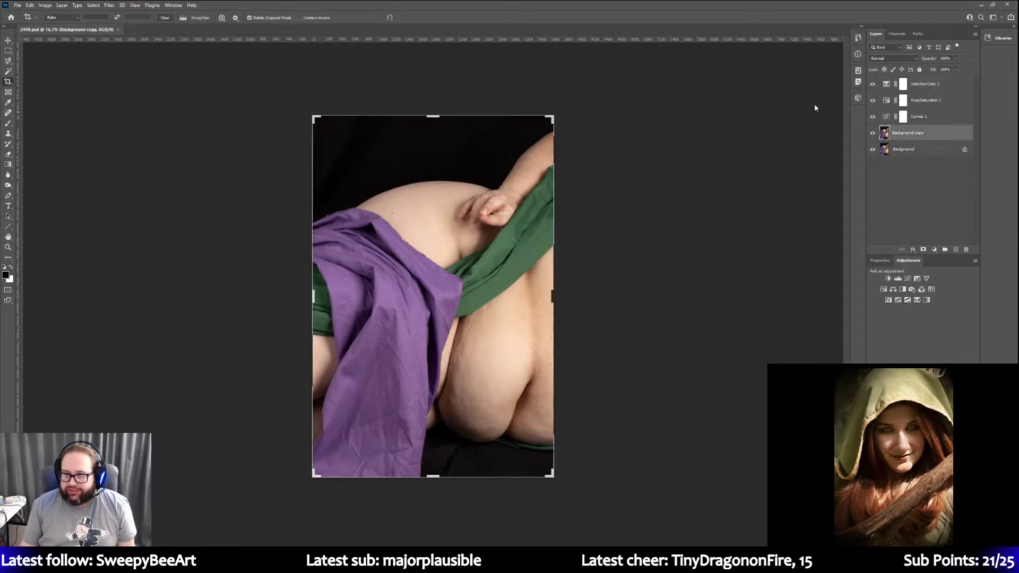
pyautogui.click(12, 165)
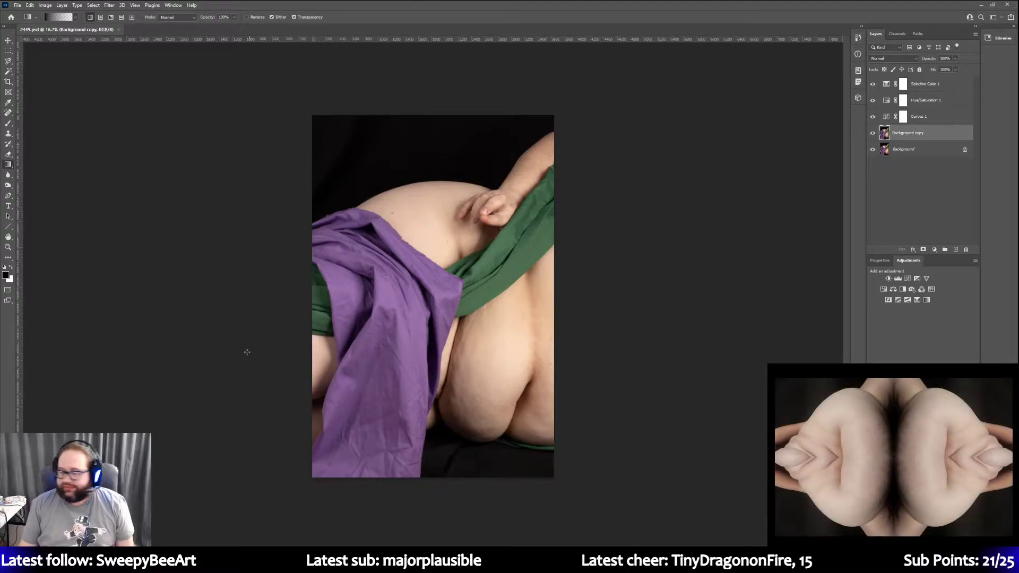
pyautogui.moveTo(571, 492); pyautogui.dragTo(384, 284)
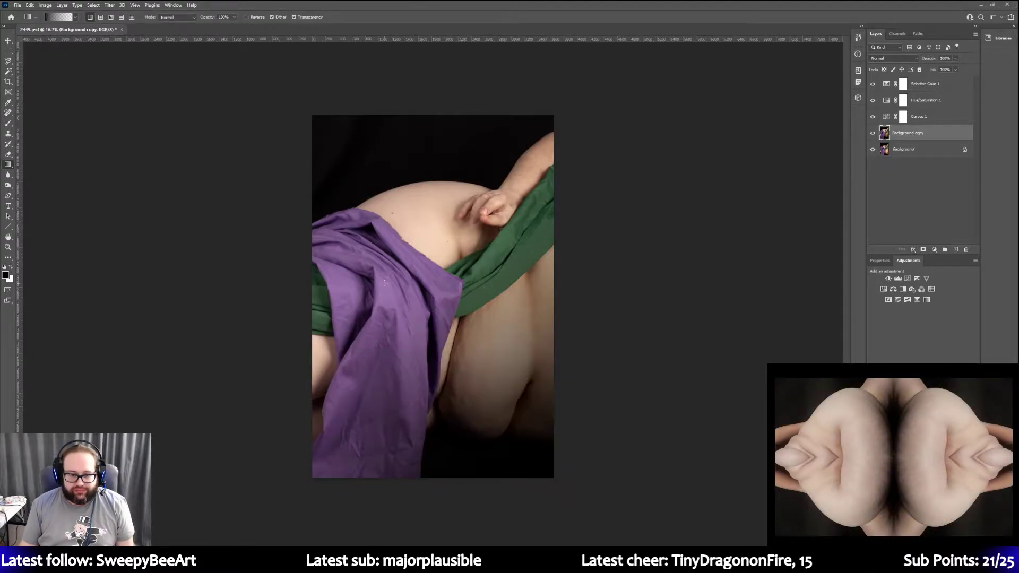
pyautogui.click(30, 6)
pyautogui.click(43, 12)
pyautogui.moveTo(577, 493); pyautogui.dragTo(500, 422)
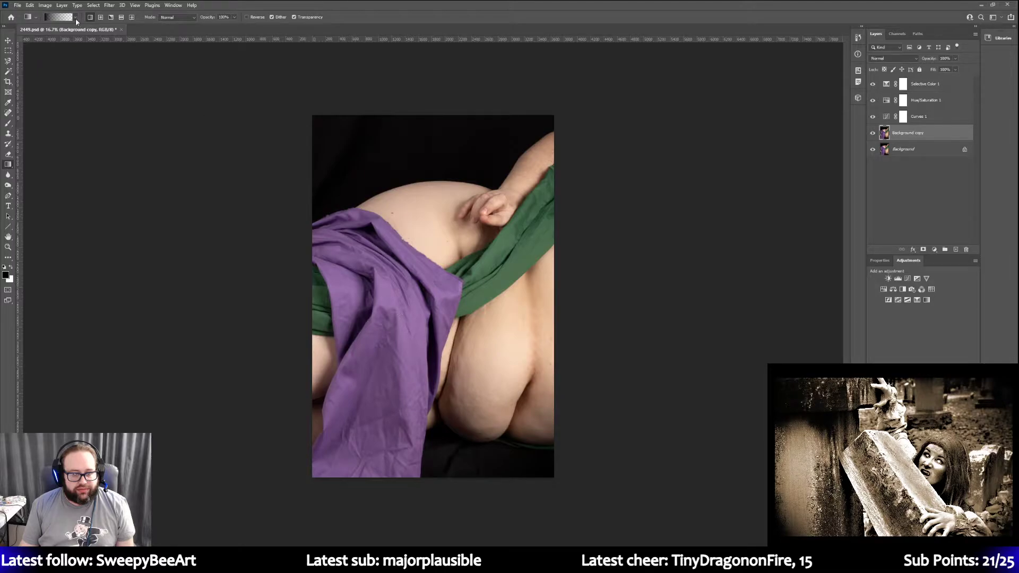
pyautogui.click(31, 5)
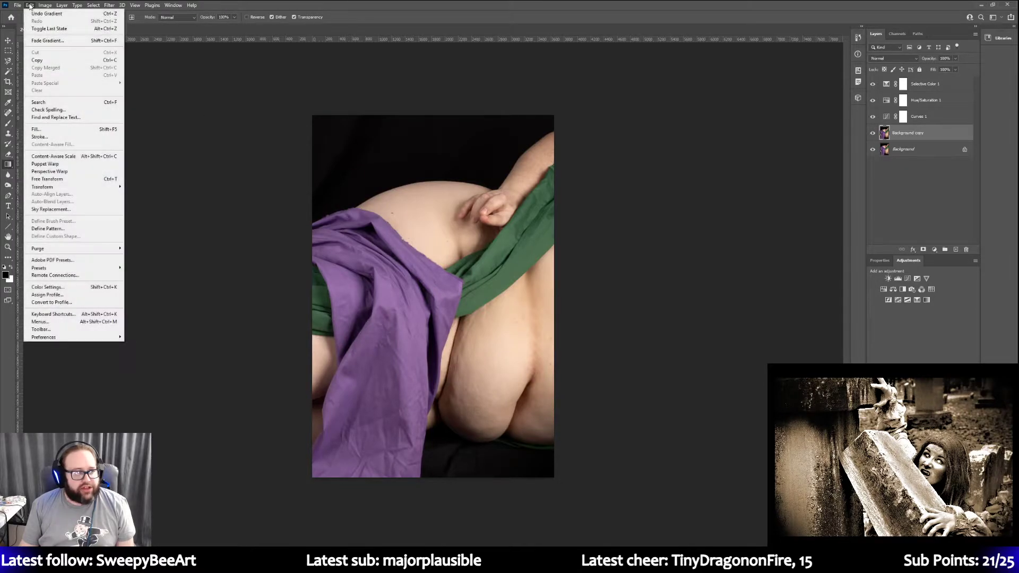
pyautogui.click(31, 14)
# Try a black-to-transparent gradient over the photo's lower-left corner, then undo it
pyautogui.moveTo(305, 486); pyautogui.dragTo(399, 379)
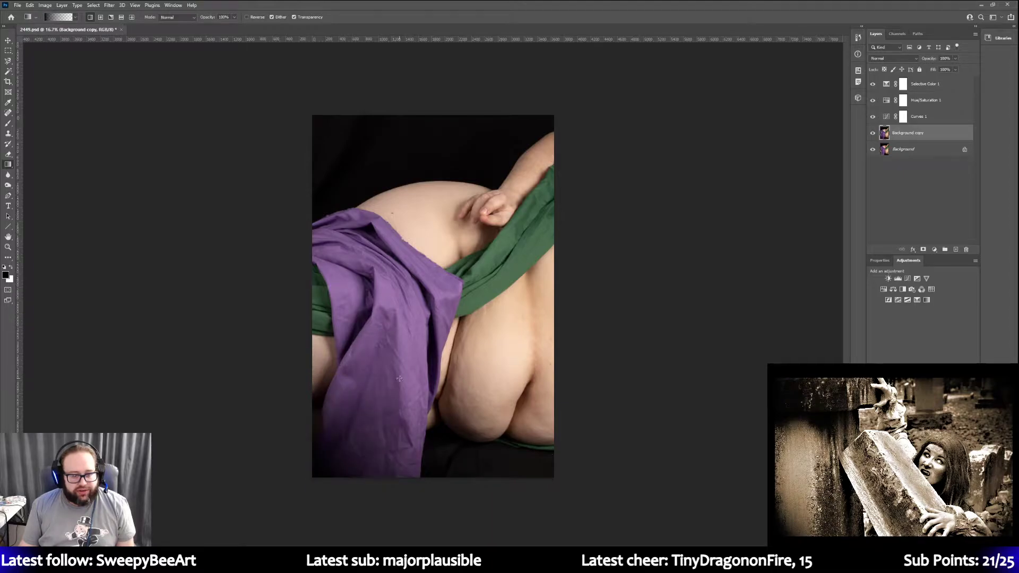
pyautogui.click(29, 5)
pyautogui.click(31, 14)
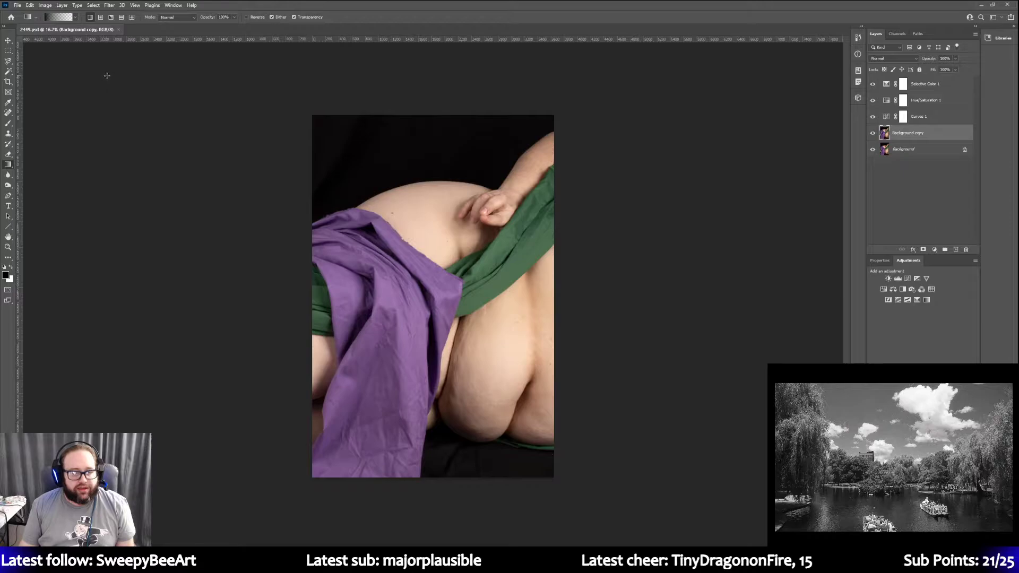
# Add a Black & White adjustment layer above Selective Color and apply the Maximum Black preset
pyautogui.click(903, 83)
pyautogui.click(879, 260)
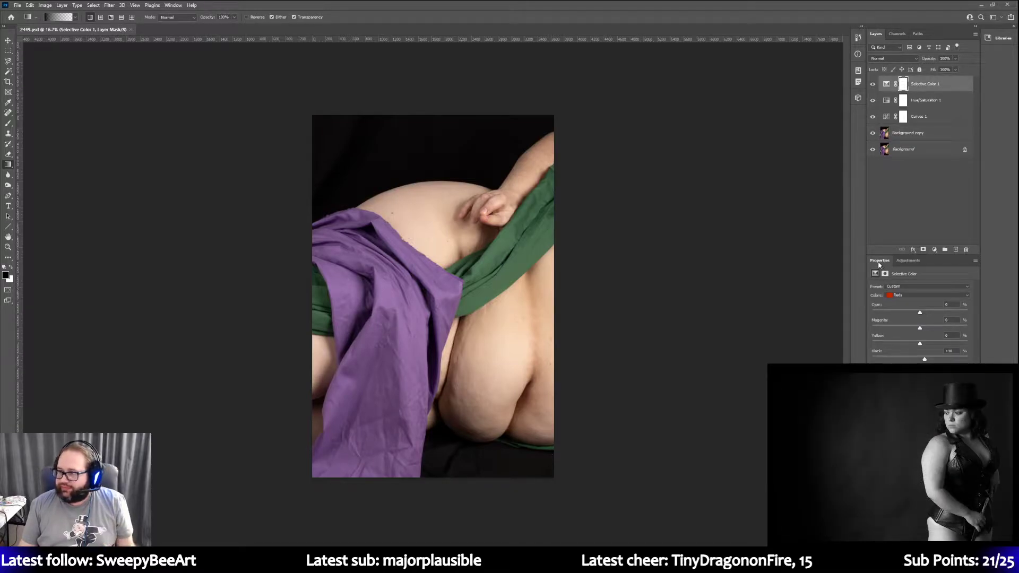
pyautogui.click(908, 261)
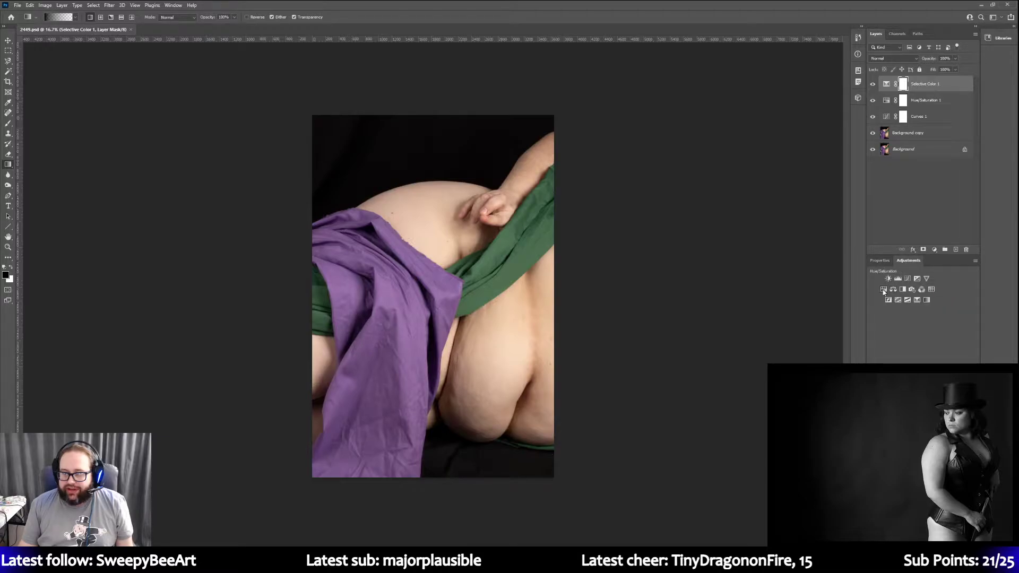
pyautogui.click(903, 289)
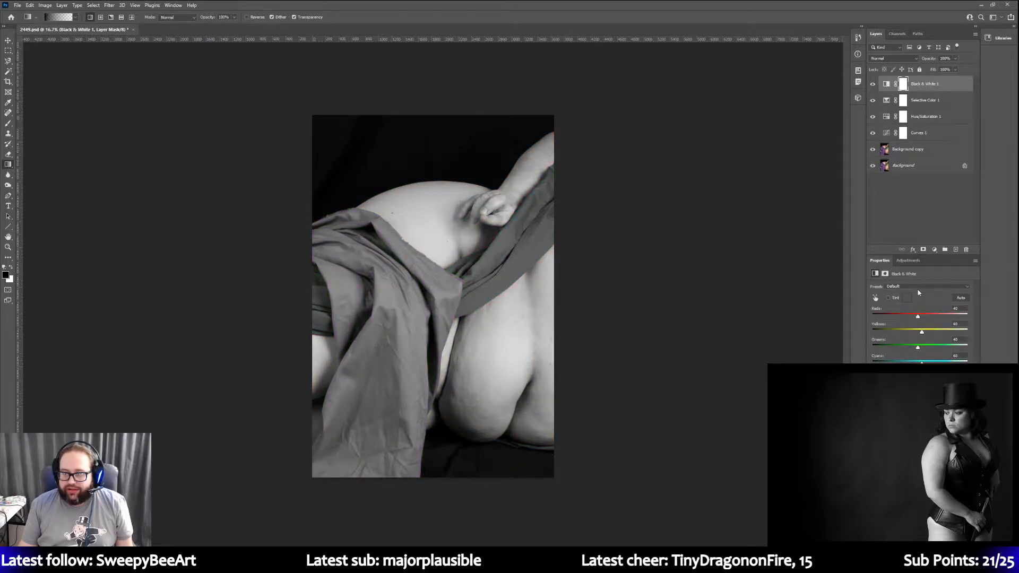
pyautogui.click(918, 287)
pyautogui.click(924, 352)
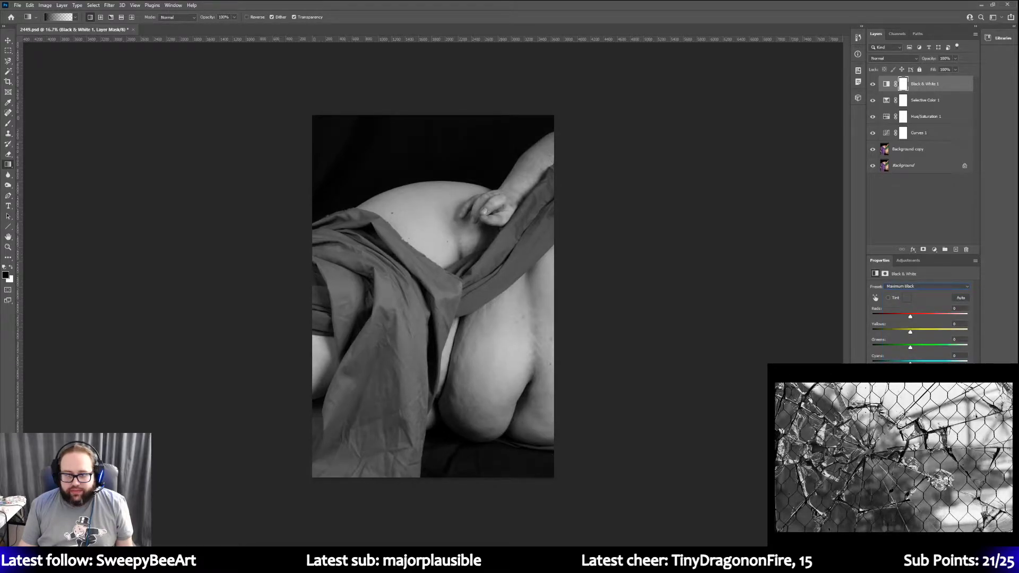
# Lower the Black & White adjustment's Greens to about -87 and its Reds to about -22
pyautogui.moveTo(910, 348); pyautogui.dragTo(922, 380)
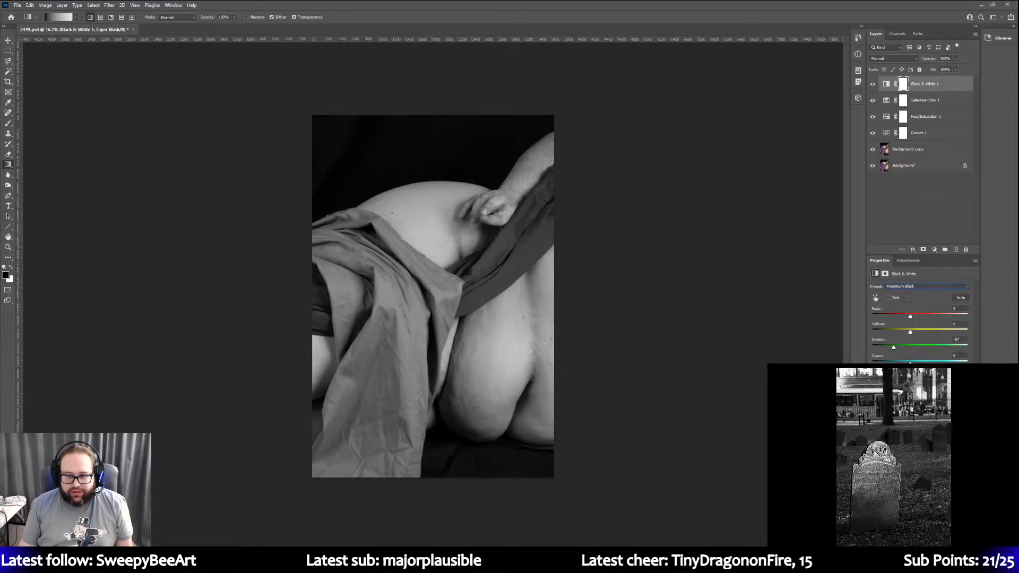
pyautogui.moveTo(910, 317); pyautogui.dragTo(904, 317)
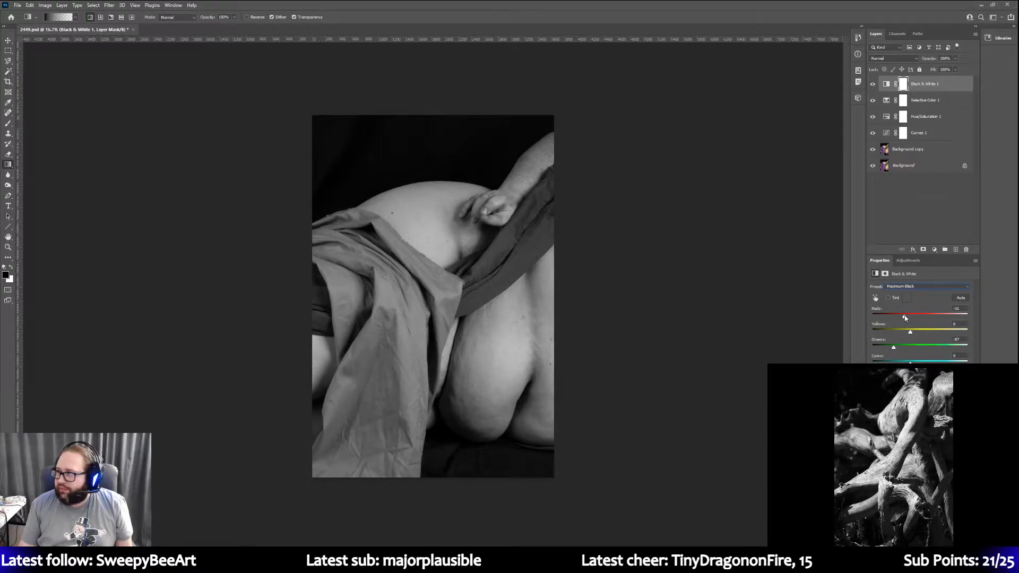
pyautogui.moveTo(905, 317); pyautogui.dragTo(907, 317)
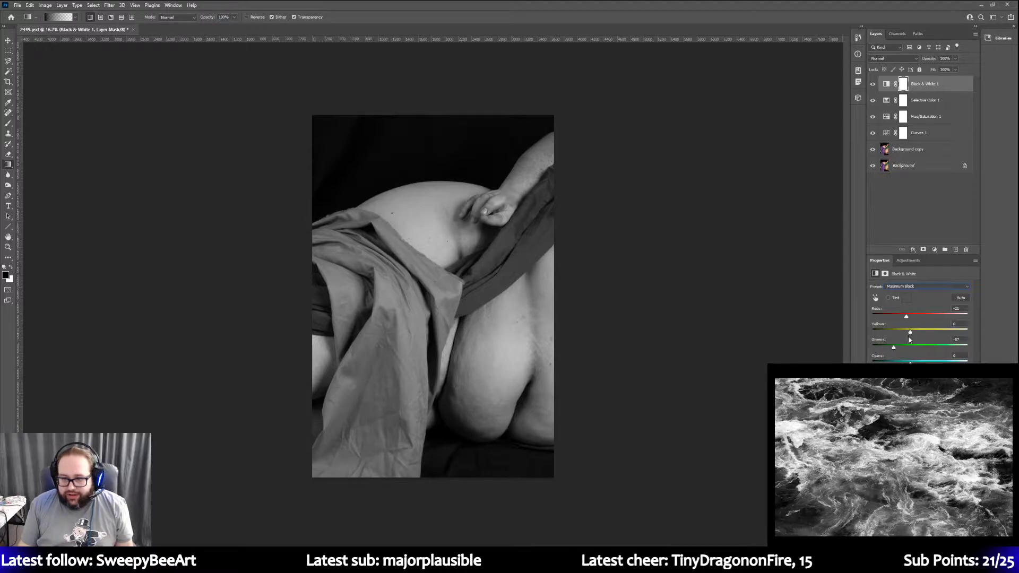
# Set the Black & White adjustment's Yellows to 0 and add a Curves layer above it with the white point pulled inward
pyautogui.moveTo(911, 333)
pyautogui.mouseDown()
pyautogui.moveTo(924, 334)
pyautogui.moveTo(911, 334)
pyautogui.mouseUp()
pyautogui.write('0')
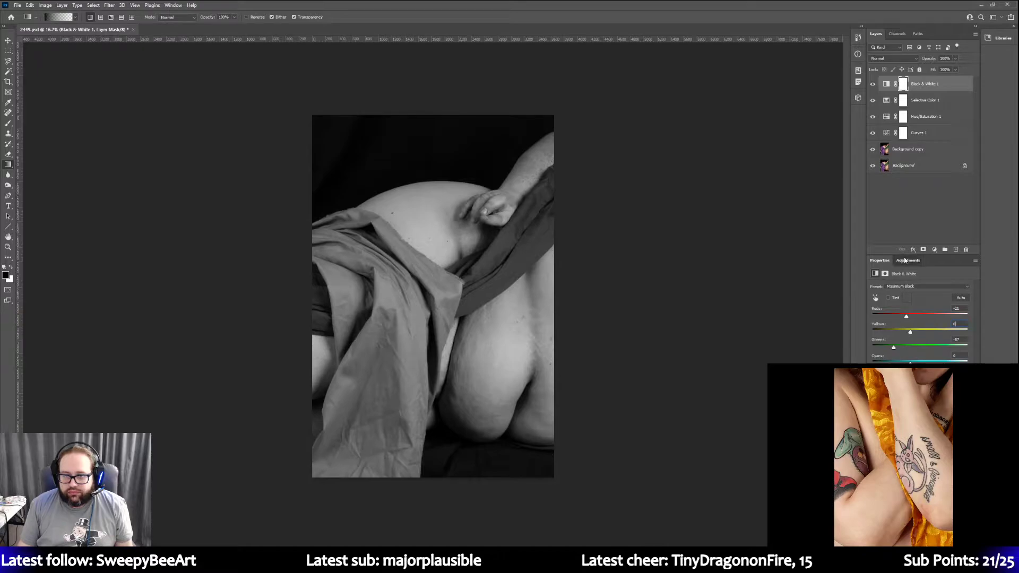
pyautogui.click(906, 279)
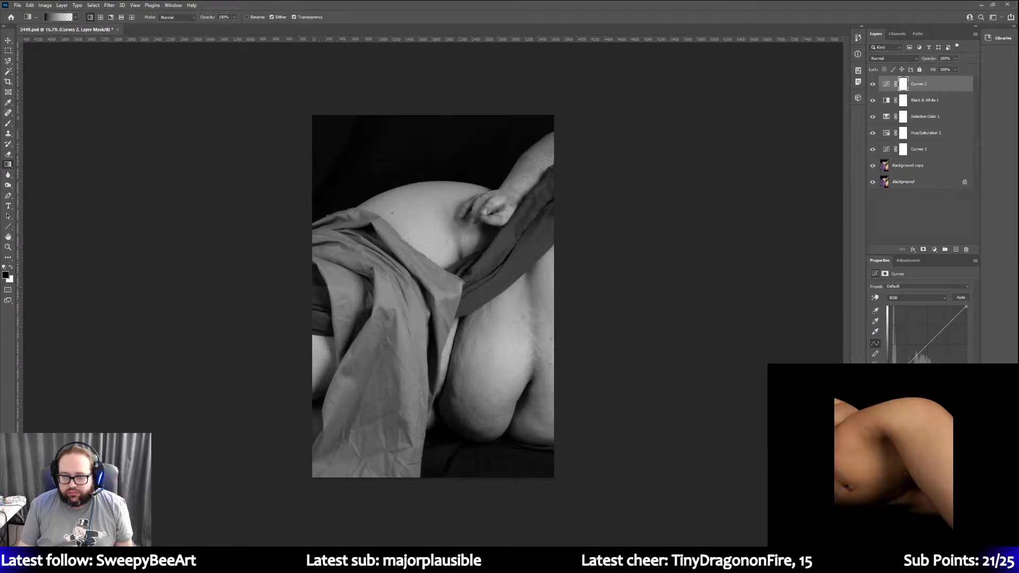
pyautogui.moveTo(965, 308); pyautogui.dragTo(953, 308)
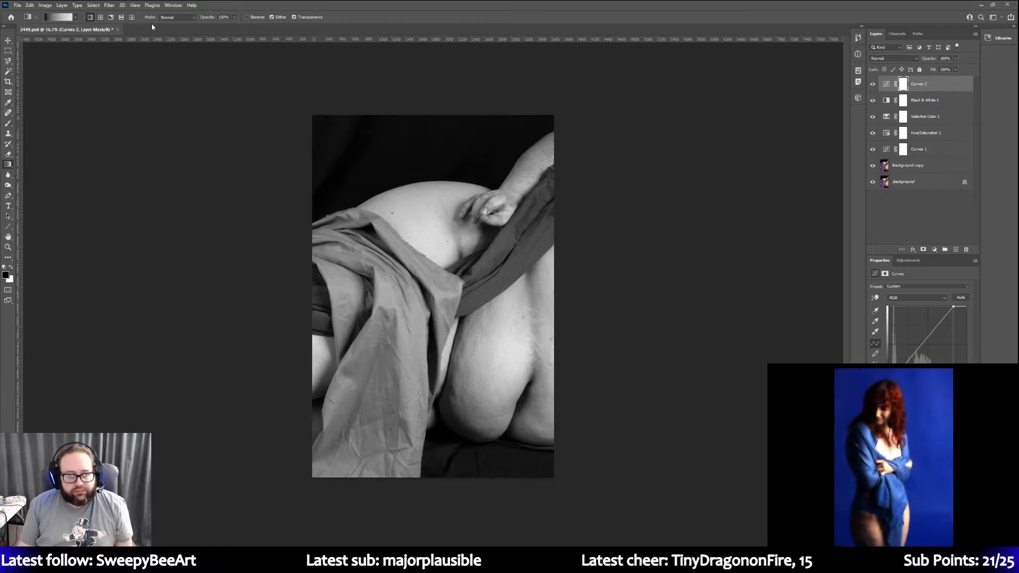
# Save the document in the ABA March 2021 folder as a Photoshop file named 2449 bw
pyautogui.click(17, 5)
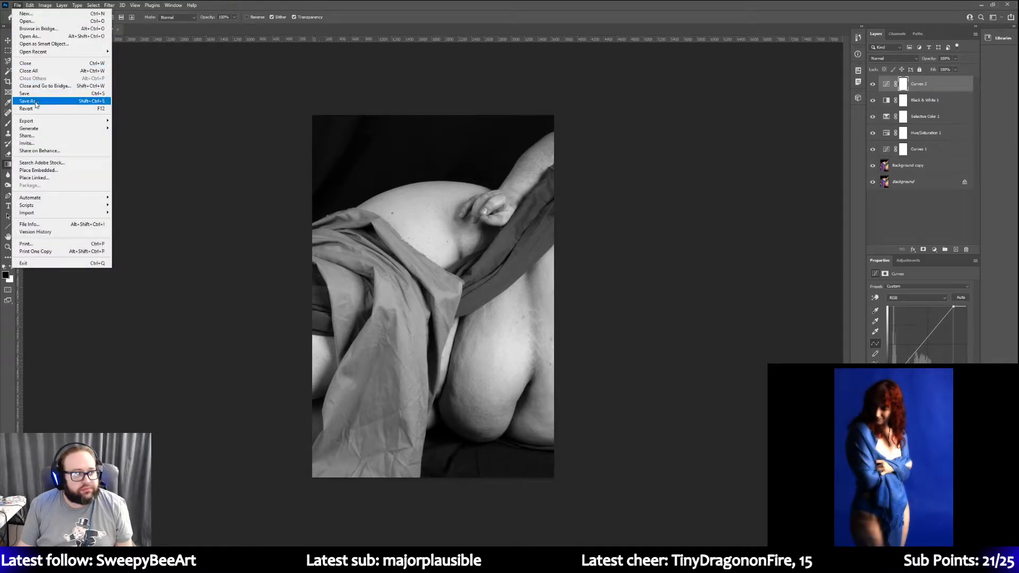
pyautogui.click(36, 104)
pyautogui.click(73, 247)
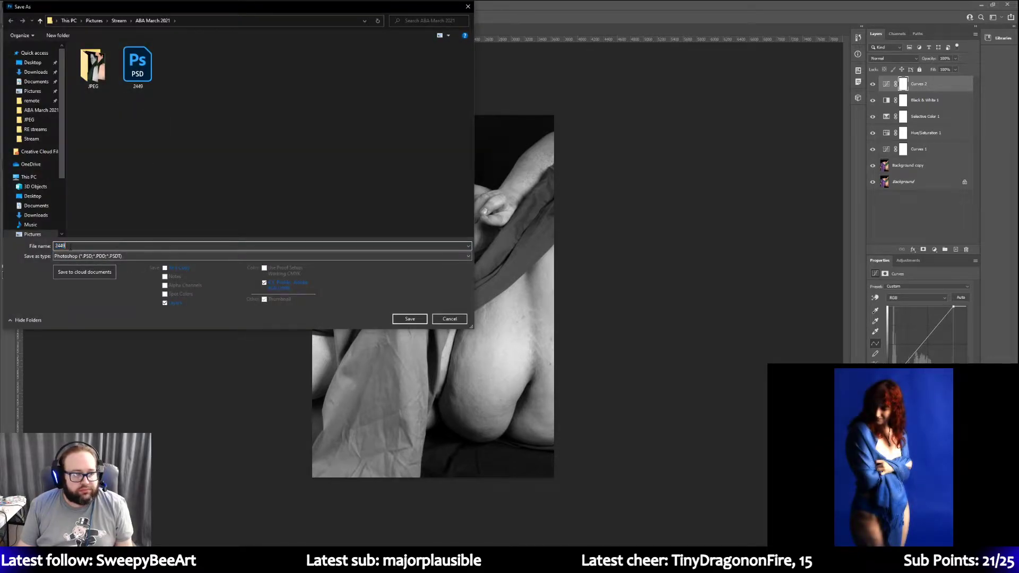
pyautogui.press('Return')
pyautogui.press('Return')
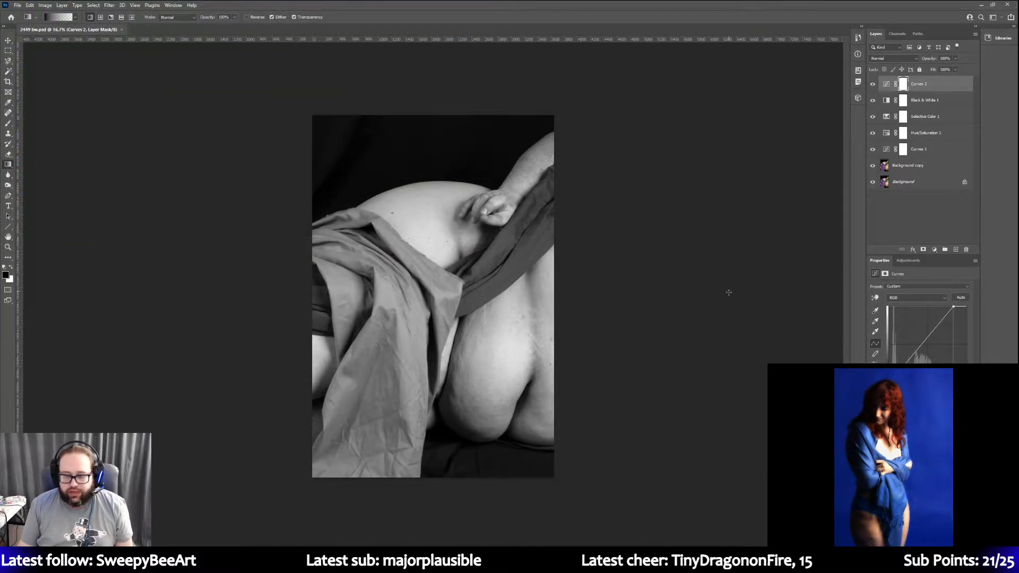
# Select the Black & White layer and try tracing the diagonal cloth's edge with the Magnetic Lasso at 33.3% zoom, discarding the outline
pyautogui.click(925, 101)
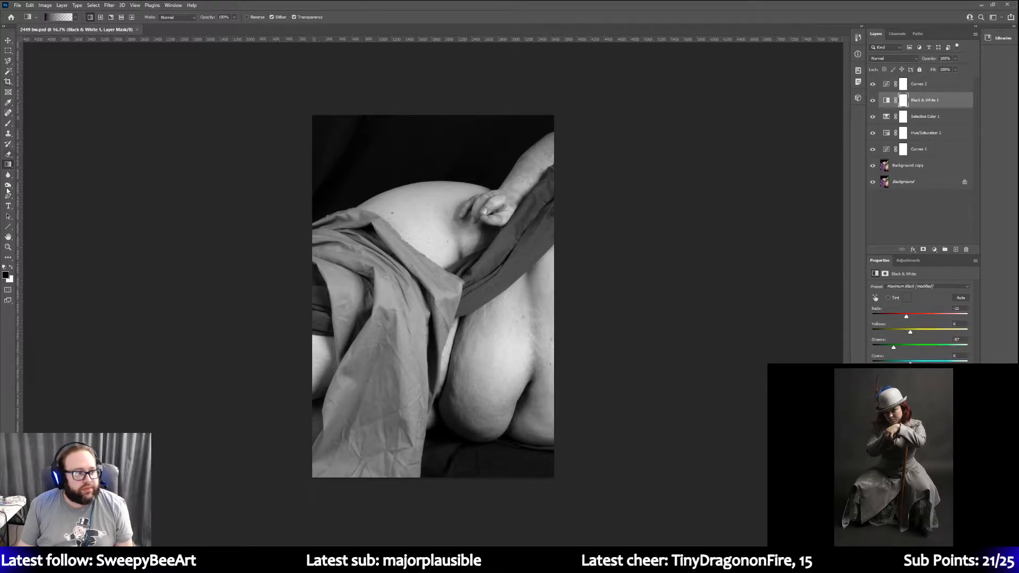
pyautogui.click(10, 247)
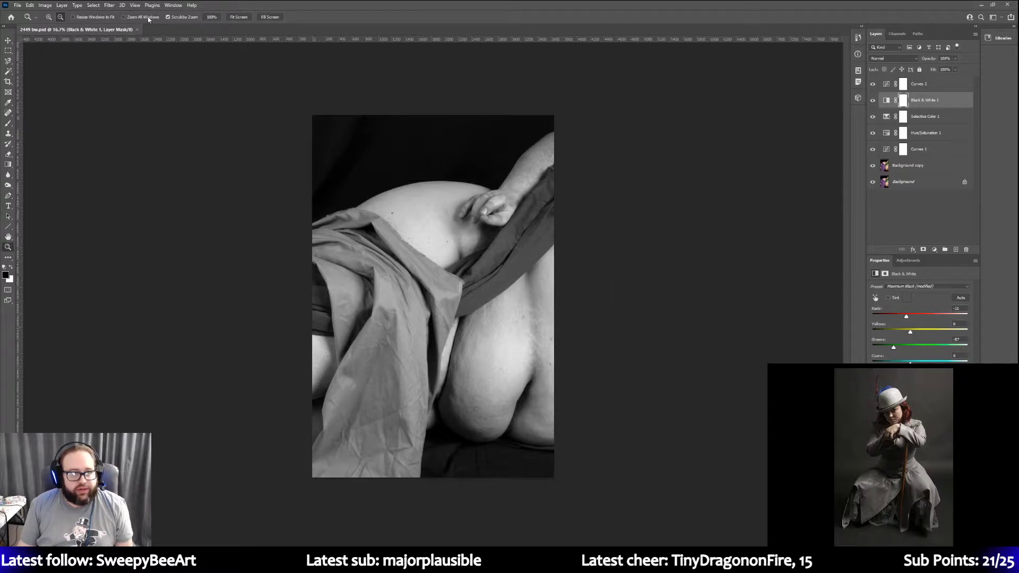
pyautogui.click(530, 202)
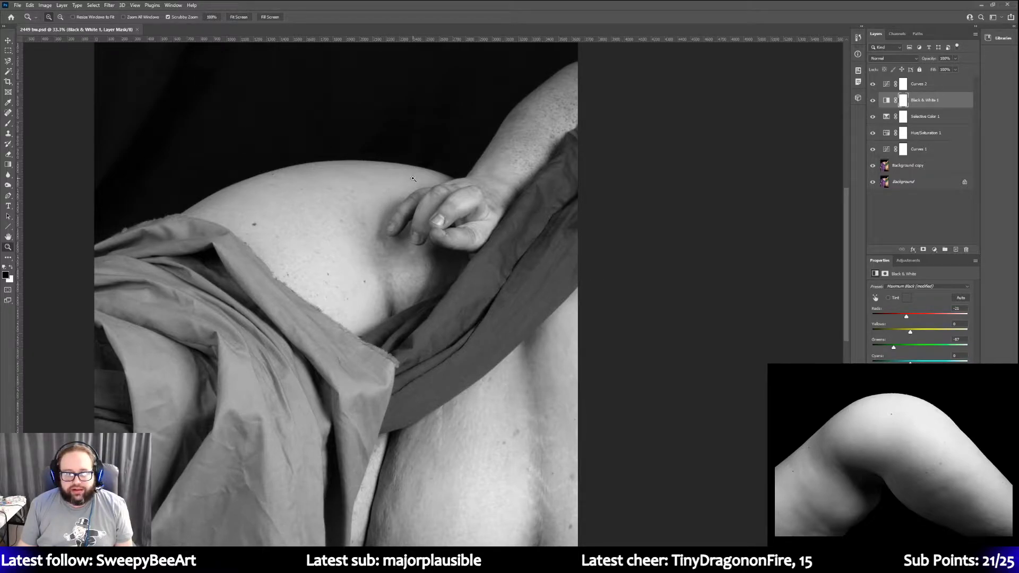
pyautogui.click(10, 62)
pyautogui.click(49, 76)
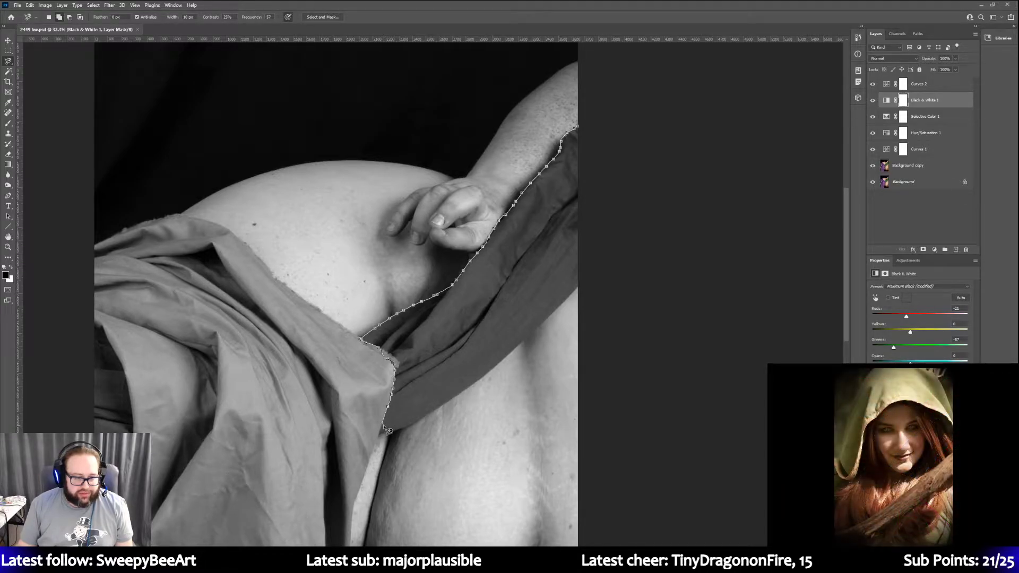
pyautogui.press('Escape')
pyautogui.scroll(-1, 646, 391)
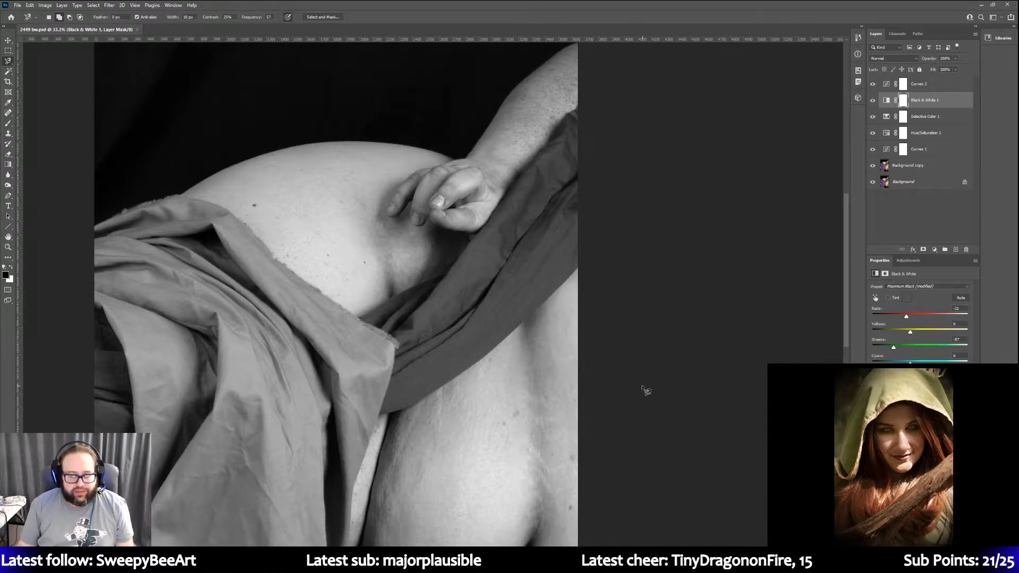
pyautogui.scroll(-6, 646, 391)
pyautogui.scroll(-6, 641, 391)
pyautogui.scroll(12, 640, 392)
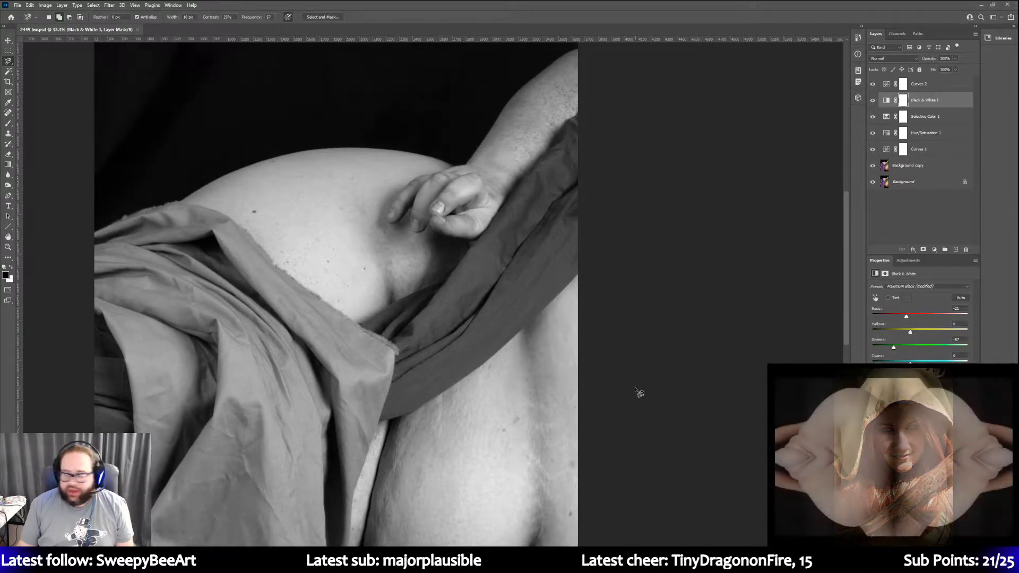
pyautogui.scroll(1, 640, 392)
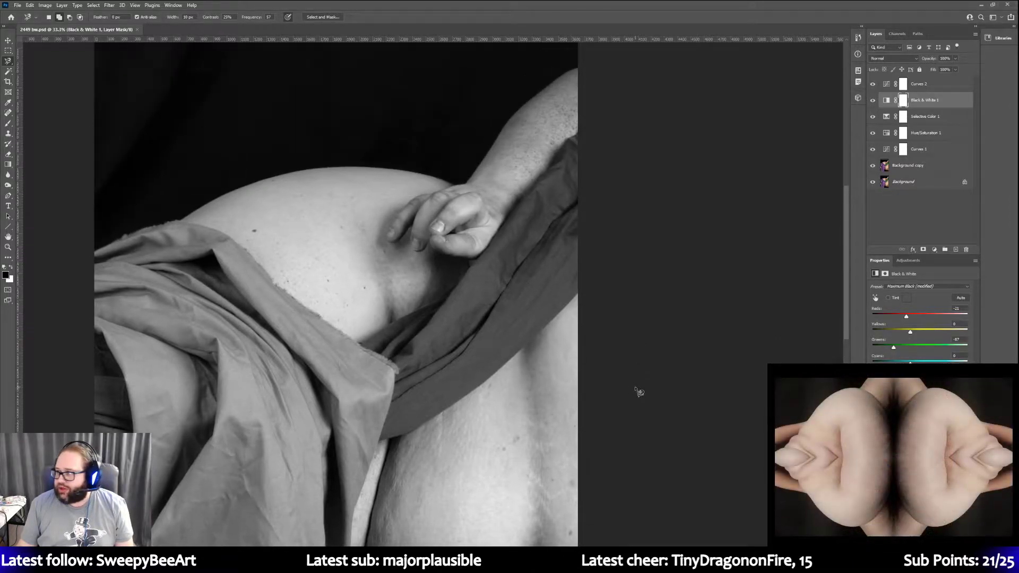
# Trace the entire draped fabric with the Magnetic Lasso, including the diagonal strip and hanging folds, and close it into a selection
pyautogui.click(578, 135)
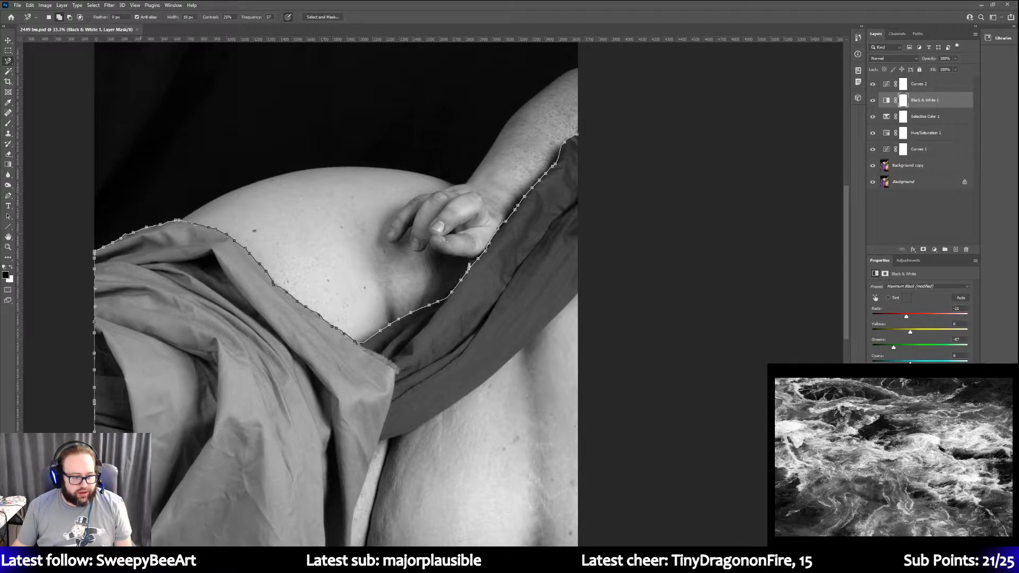
pyautogui.scroll(-2, 336, 295)
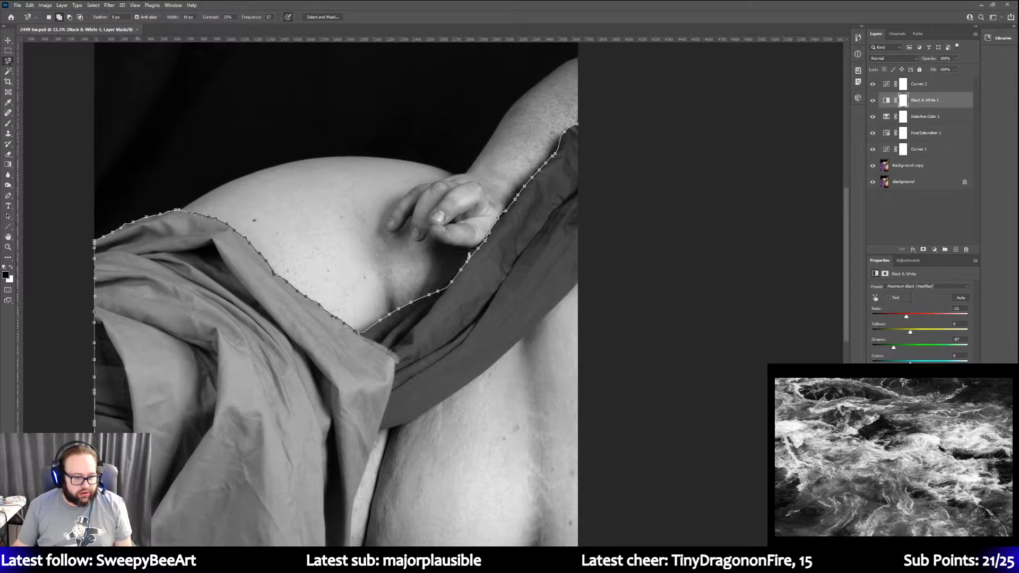
pyautogui.scroll(-2, 336, 295)
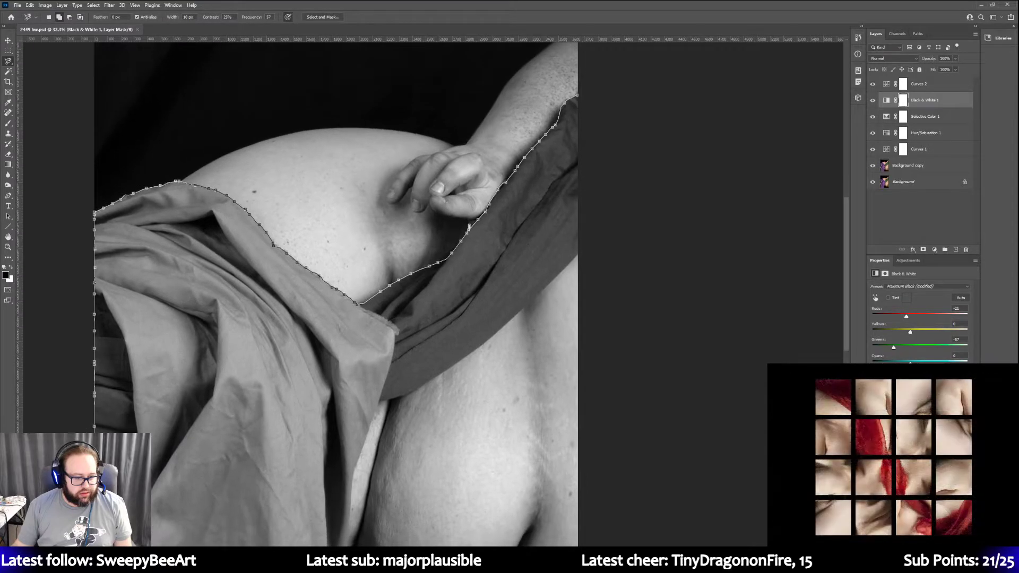
pyautogui.scroll(-3, 336, 295)
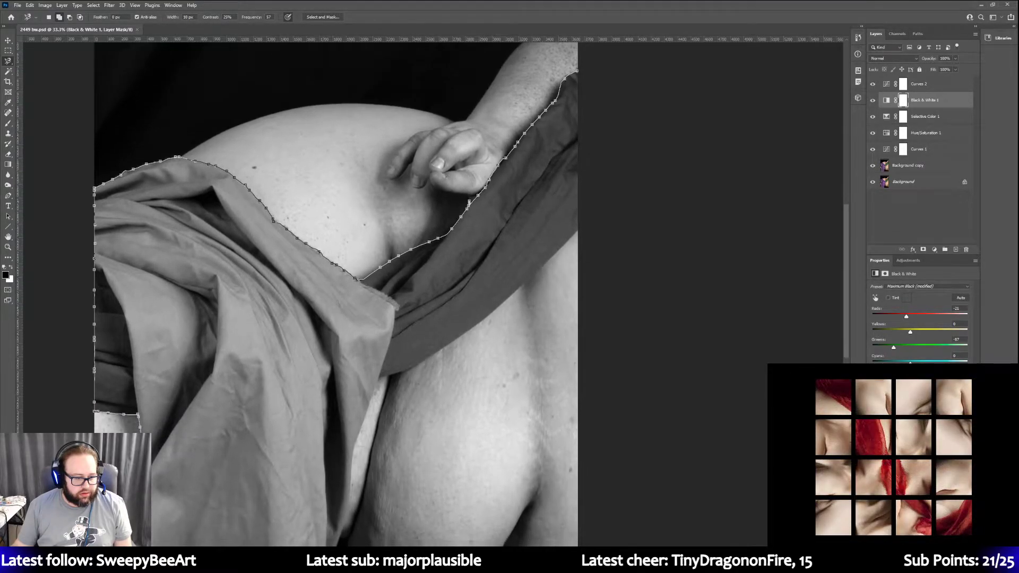
pyautogui.scroll(-2, 336, 295)
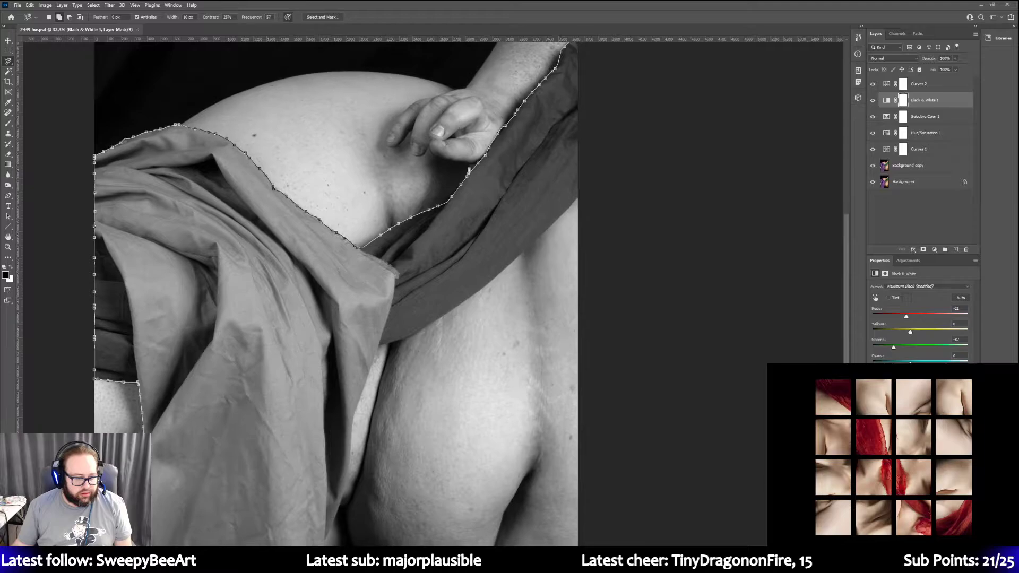
pyautogui.scroll(-3, 335, 295)
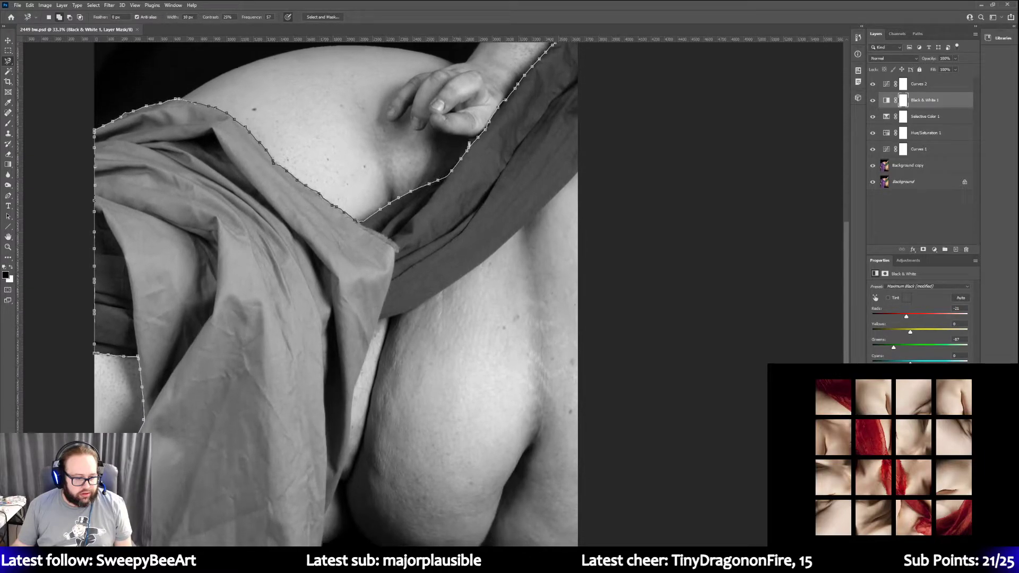
pyautogui.scroll(-1, 336, 295)
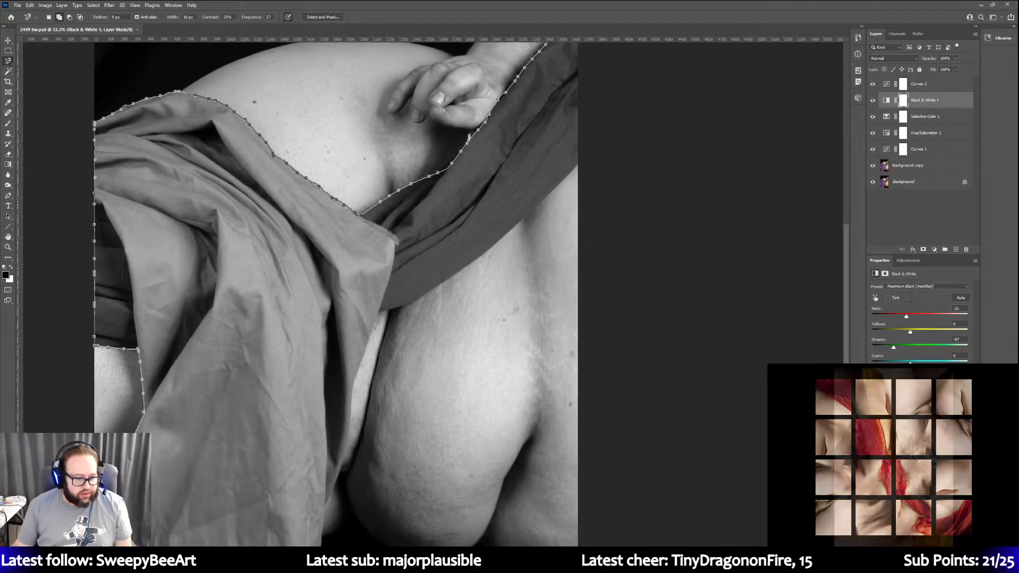
pyautogui.scroll(-2, 336, 295)
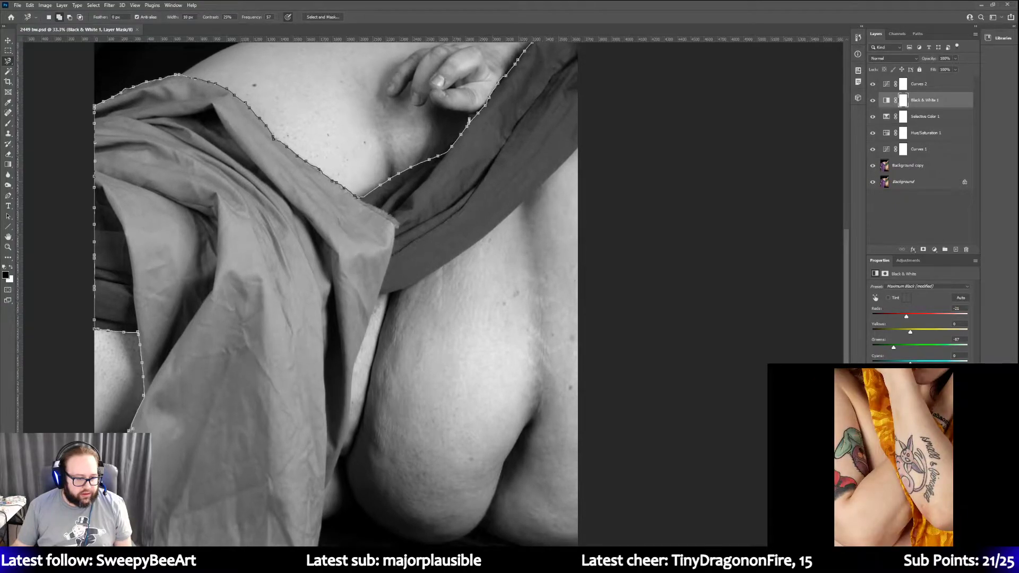
pyautogui.scroll(-2, 336, 295)
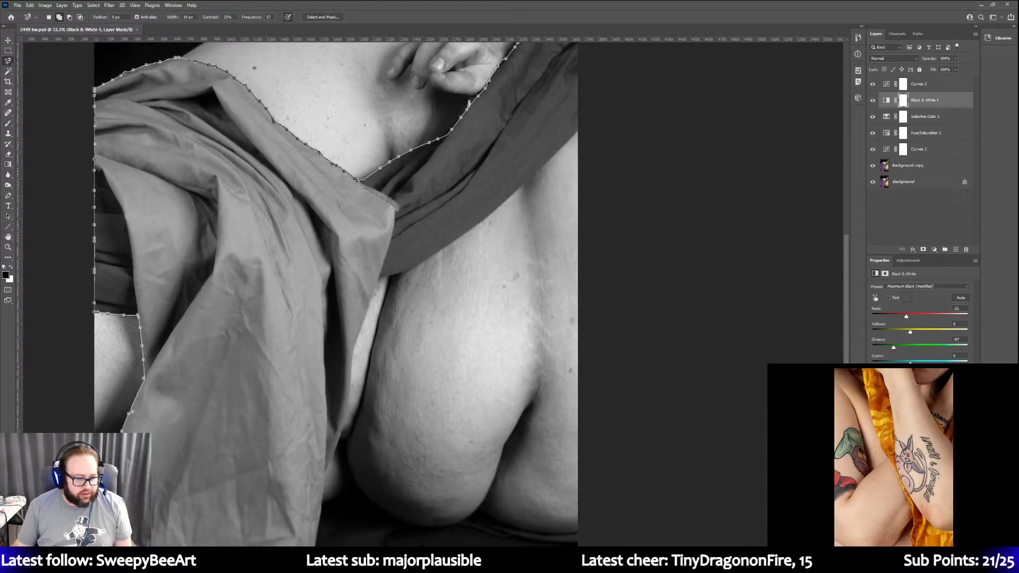
pyautogui.scroll(-4, 336, 295)
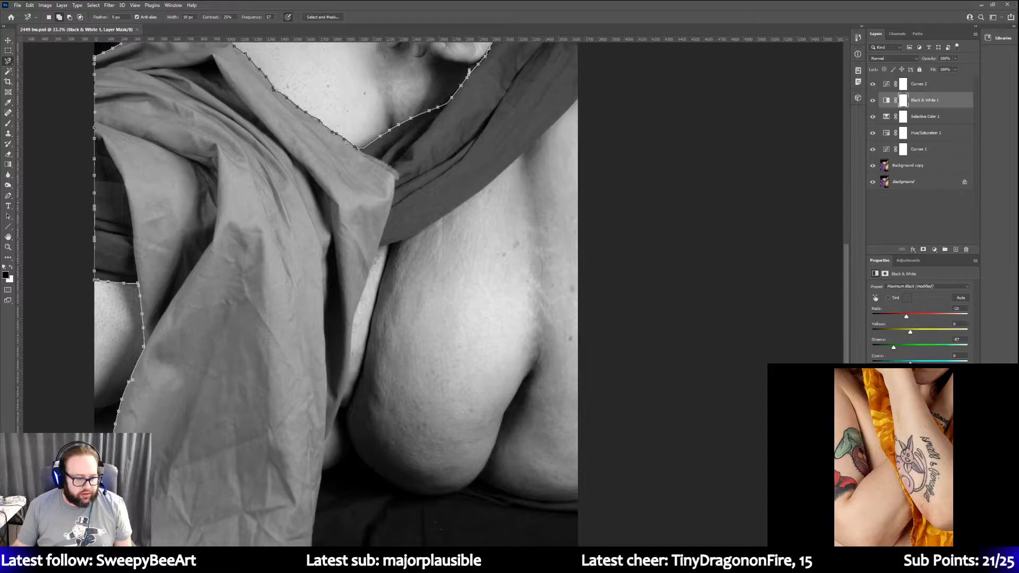
pyautogui.scroll(-1, 336, 295)
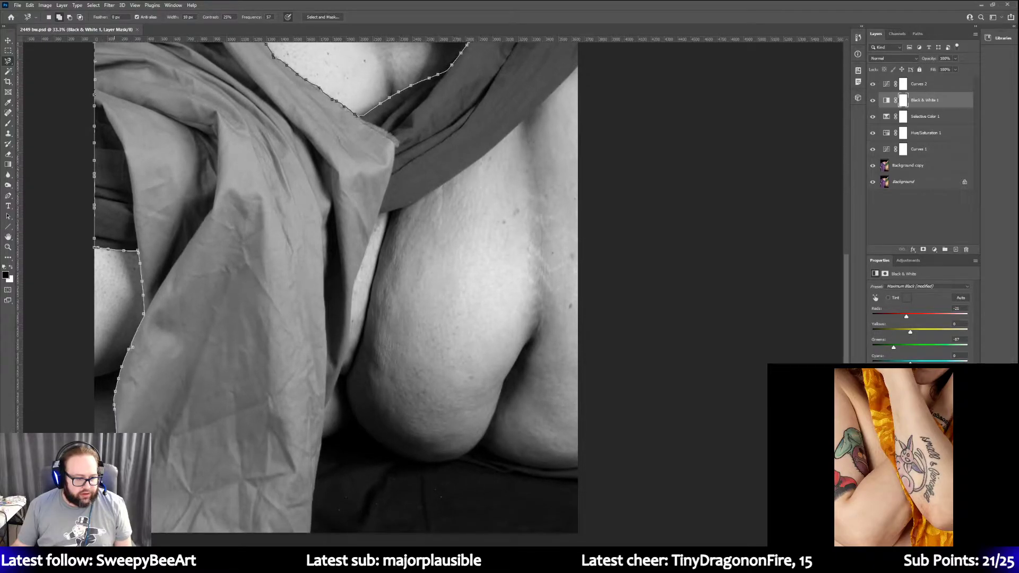
pyautogui.scroll(-3, 257, 538)
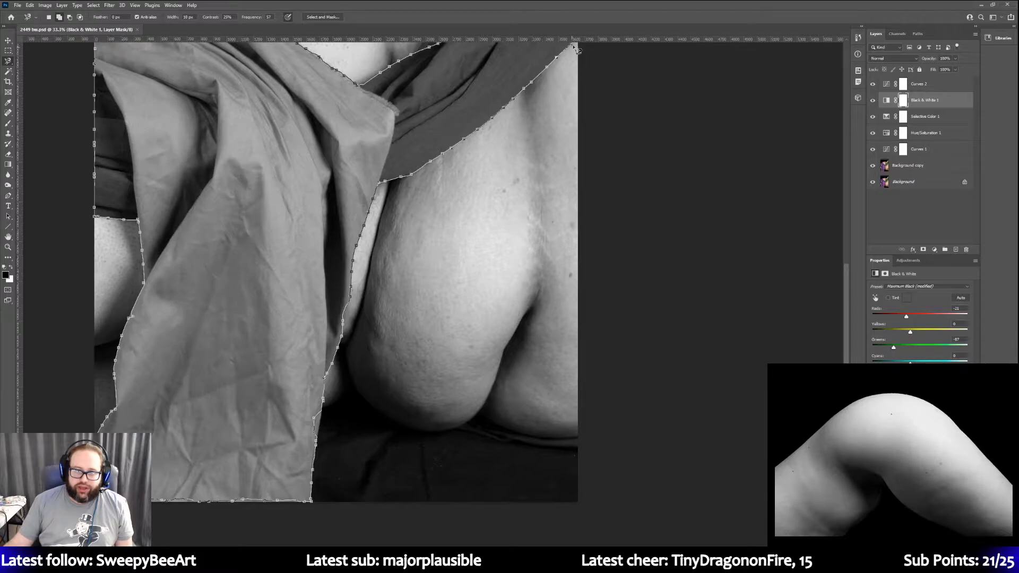
pyautogui.moveTo(580, 46); pyautogui.dragTo(582, 61)
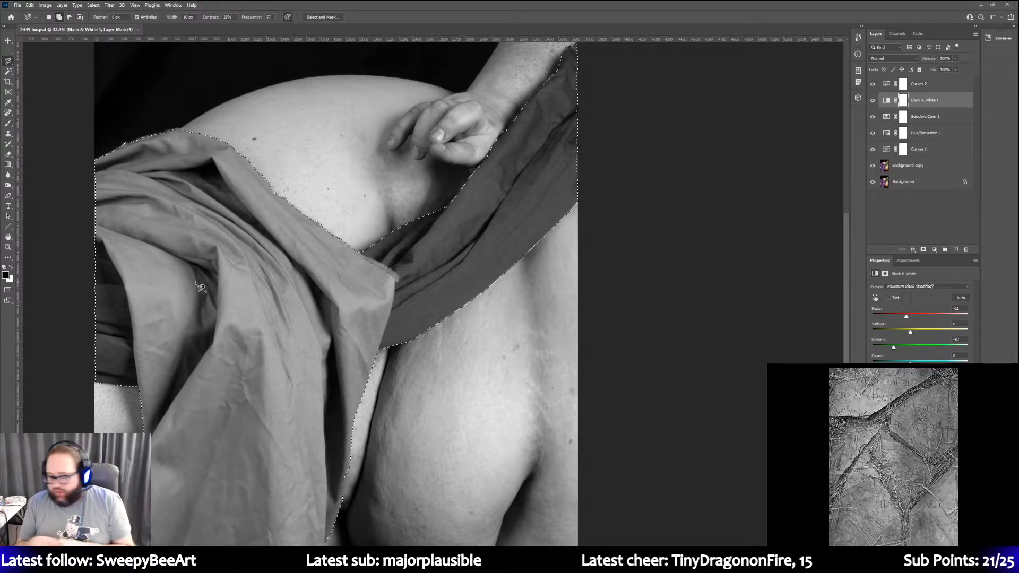
# Add the missed sliver of cloth just below the hand to the fabric selection with the Lasso tool
pyautogui.scroll(-2, 73, 352)
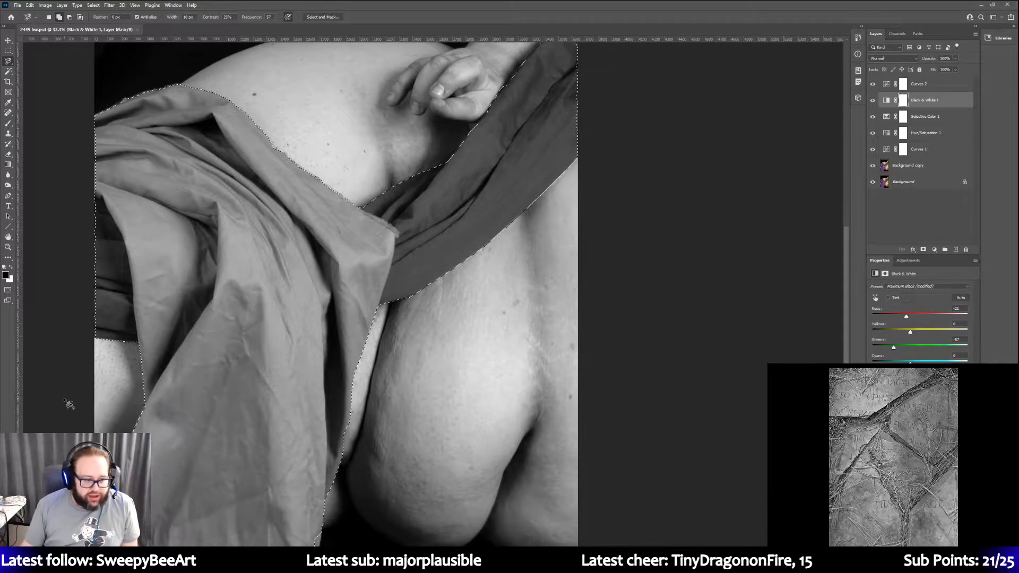
pyautogui.scroll(-6, 66, 409)
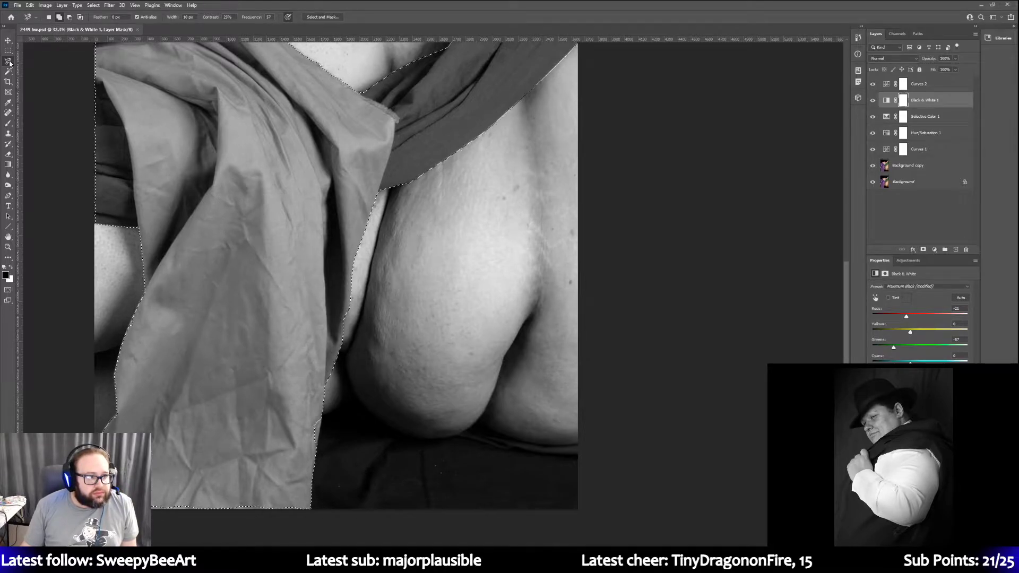
pyautogui.hotkey('shift', 'l')
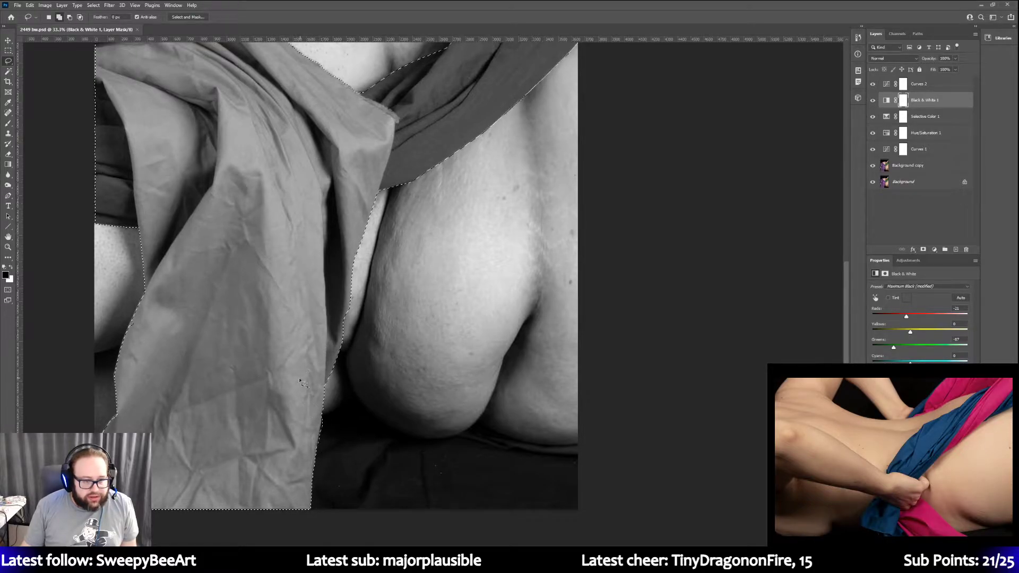
pyautogui.scroll(3, 286, 403)
pyautogui.scroll(4, 269, 398)
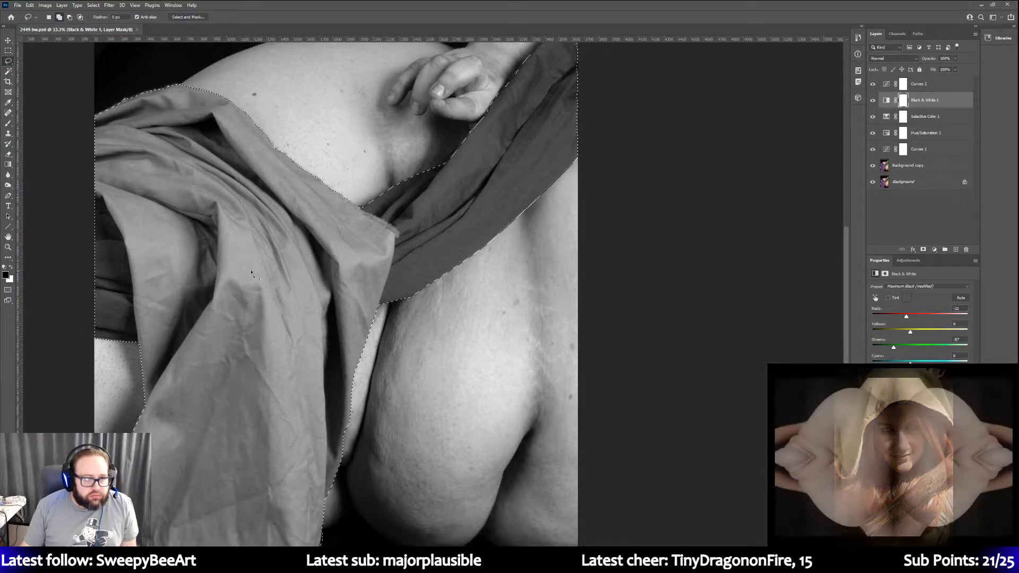
pyautogui.scroll(3, 247, 271)
pyautogui.scroll(1, 246, 271)
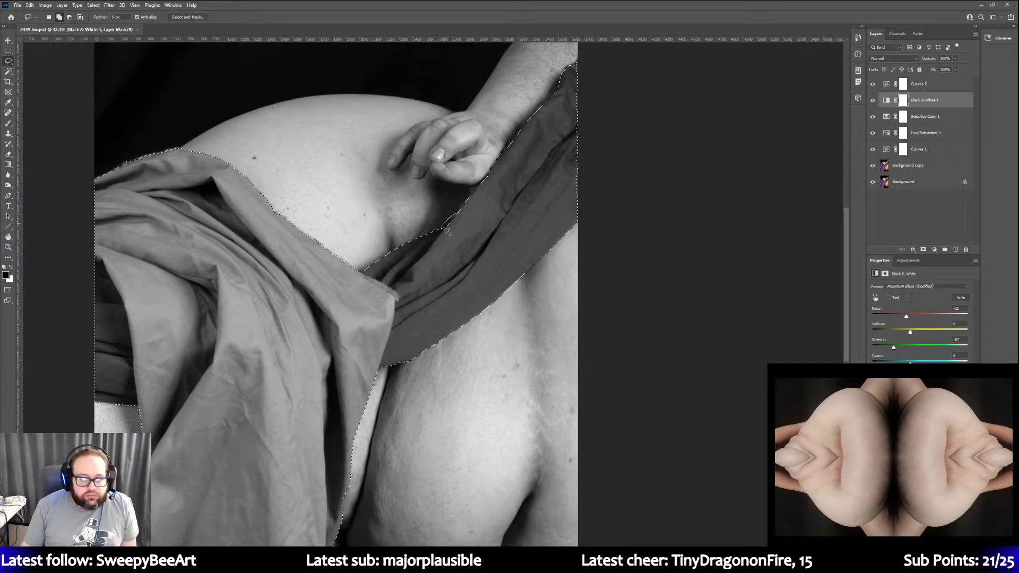
pyautogui.moveTo(459, 217); pyautogui.dragTo(461, 214)
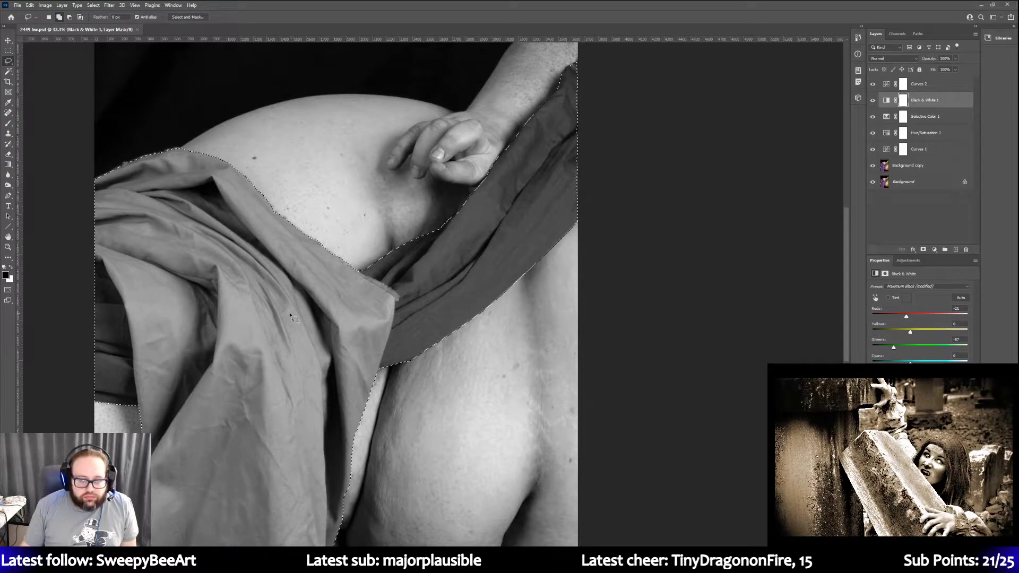
# Add the missed edge of the diagonal cloth along the photo's border to the fabric selection with the Lasso tool
pyautogui.scroll(-3, 291, 316)
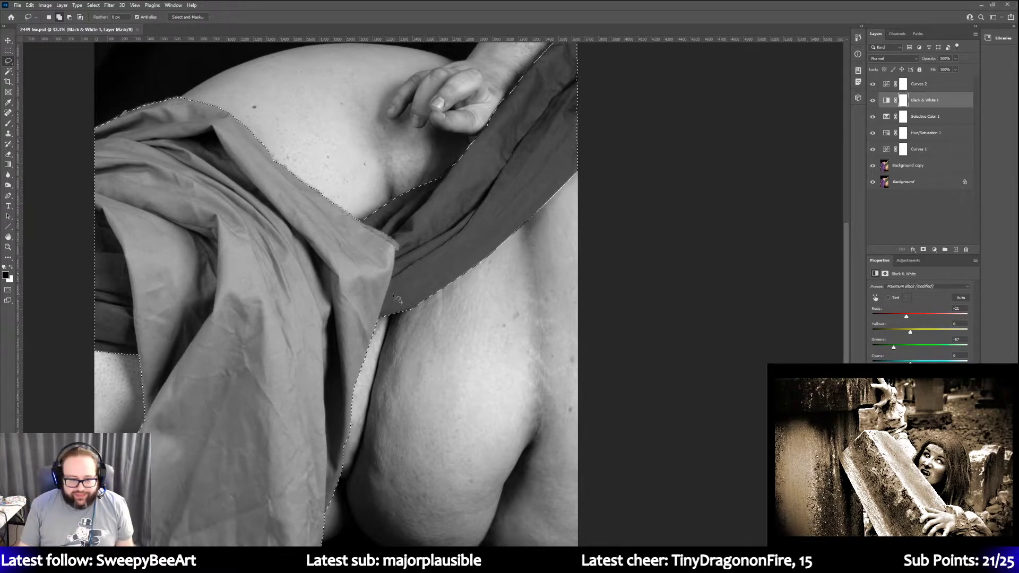
pyautogui.scroll(-1, 402, 302)
pyautogui.scroll(5, 401, 302)
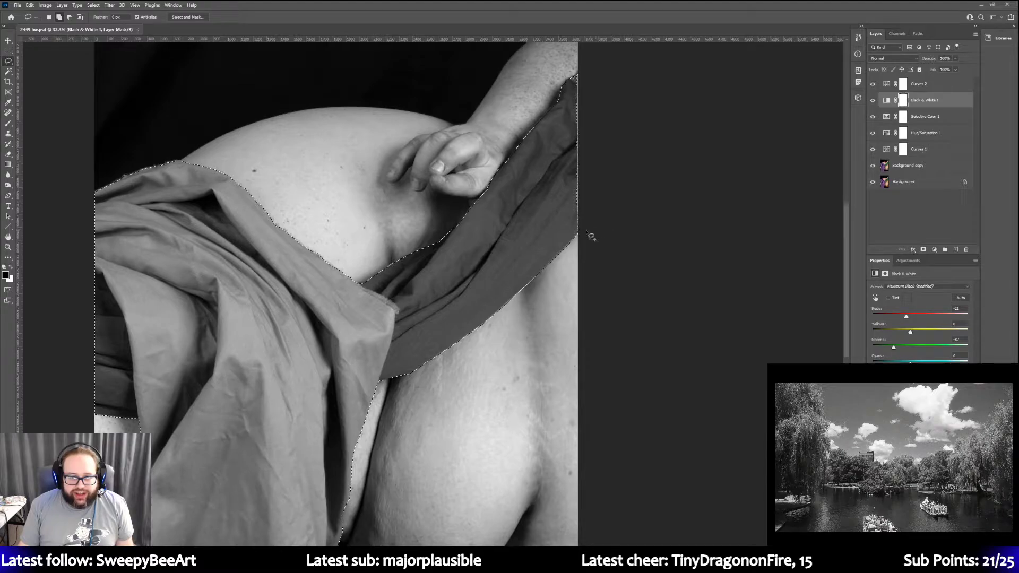
pyautogui.moveTo(562, 240); pyautogui.dragTo(562, 185)
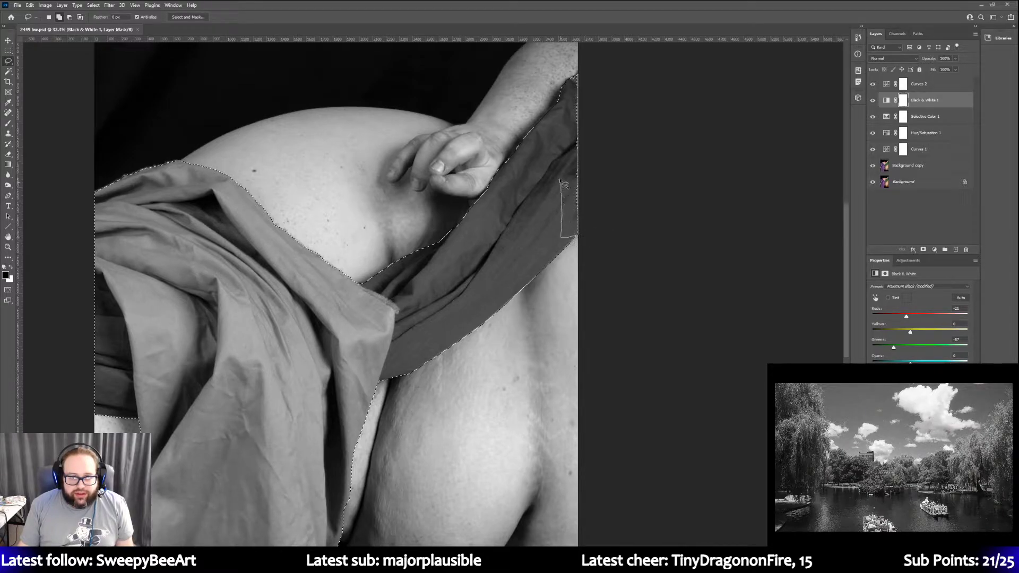
pyautogui.moveTo(579, 87); pyautogui.dragTo(574, 79)
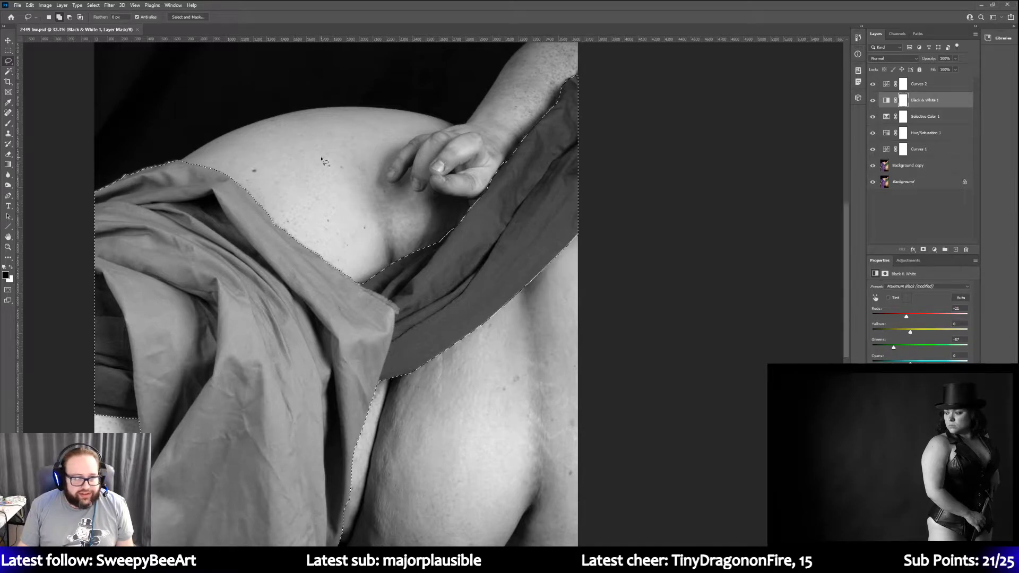
# Refine the fabric selection's edge in Select and Mask with a radius of 5 px and smoothing of 5
pyautogui.click(186, 17)
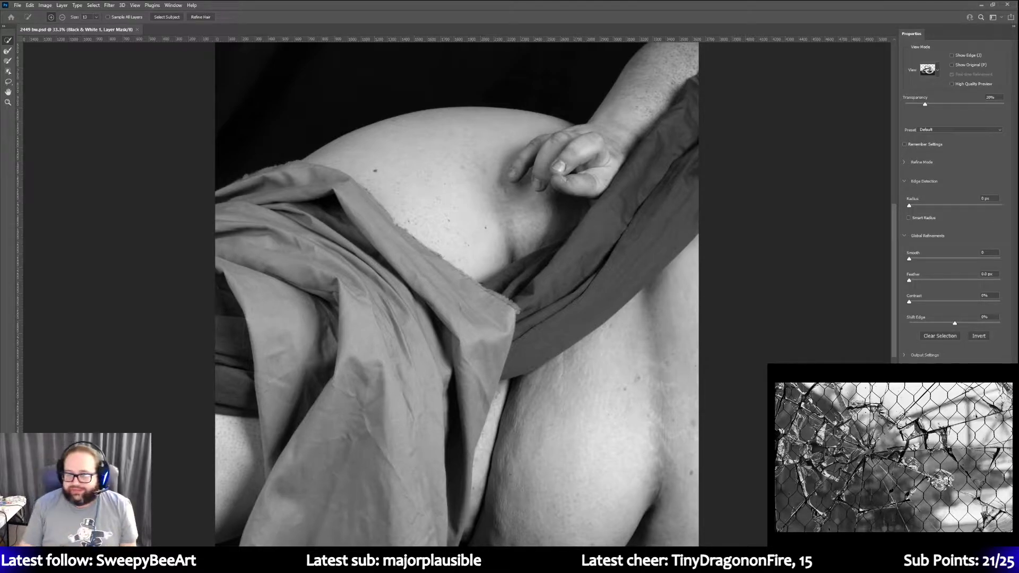
pyautogui.click(987, 198)
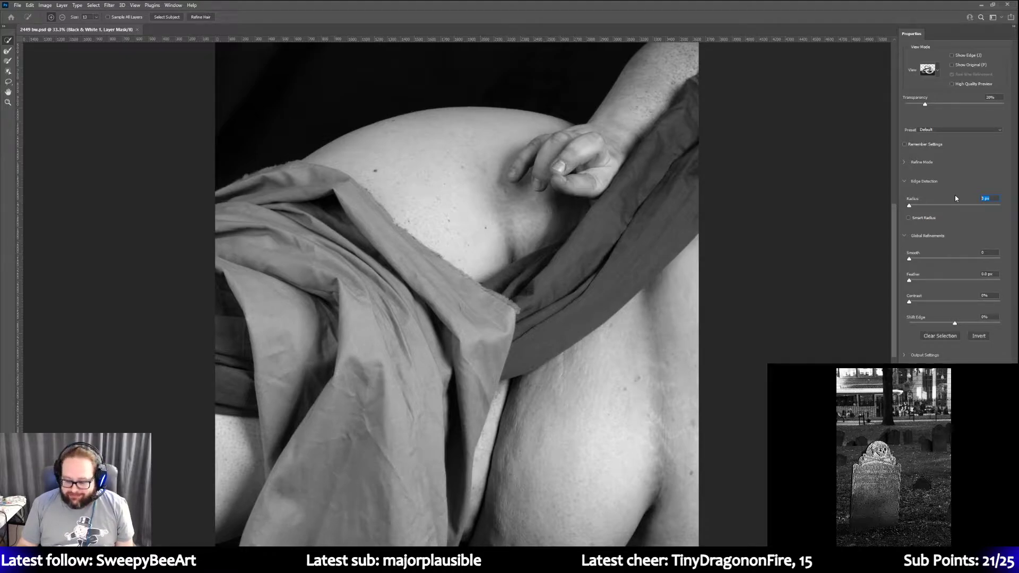
pyautogui.write('5')
pyautogui.press('Tab')
pyautogui.write('5')
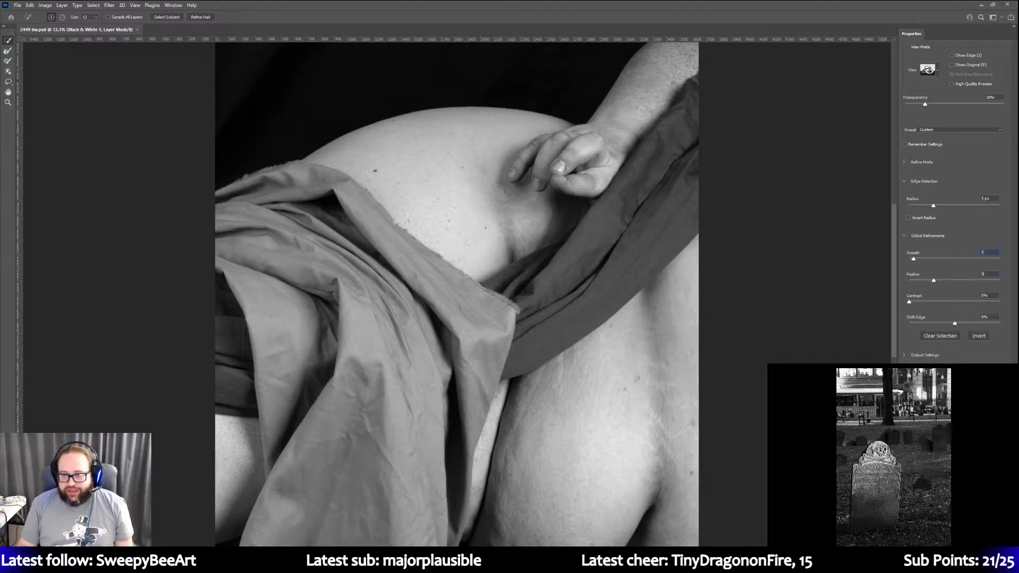
pyautogui.press('Return')
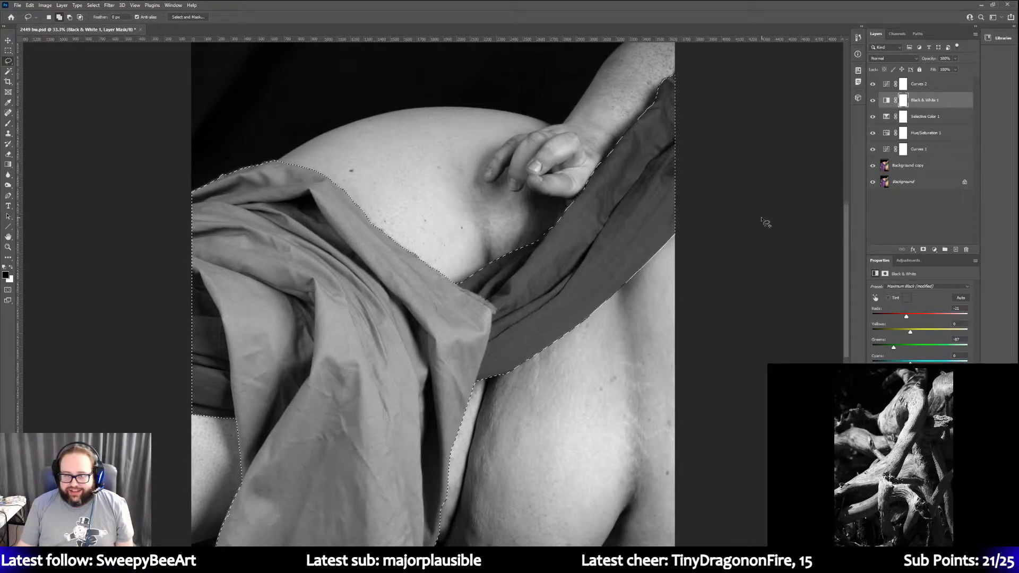
# Mask the selected fabric out of the Black & White 1 adjustment by filling the selection with black on its layer mask
pyautogui.scroll(-1, 762, 220)
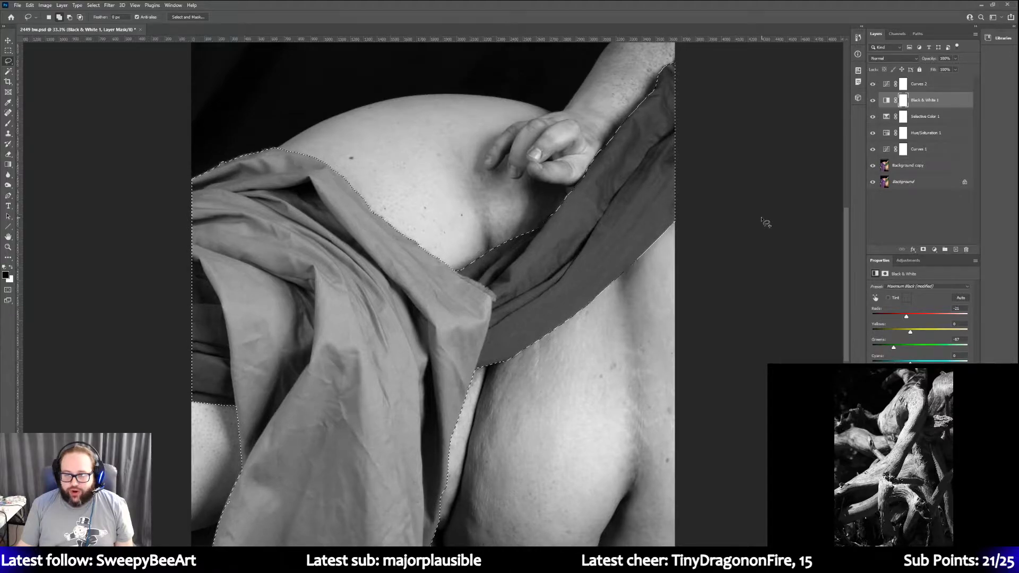
pyautogui.scroll(4, 762, 220)
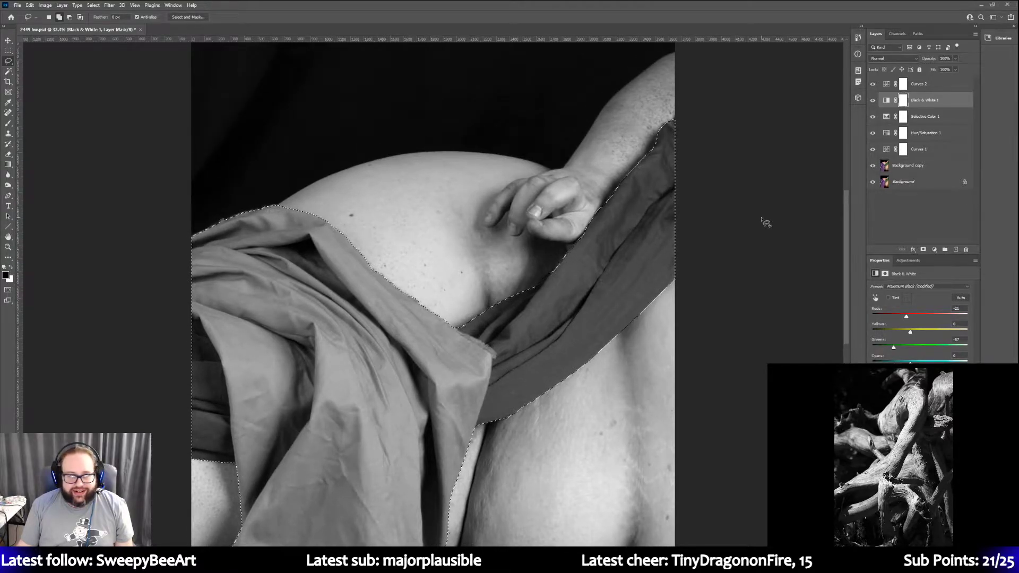
pyautogui.scroll(-12, 762, 220)
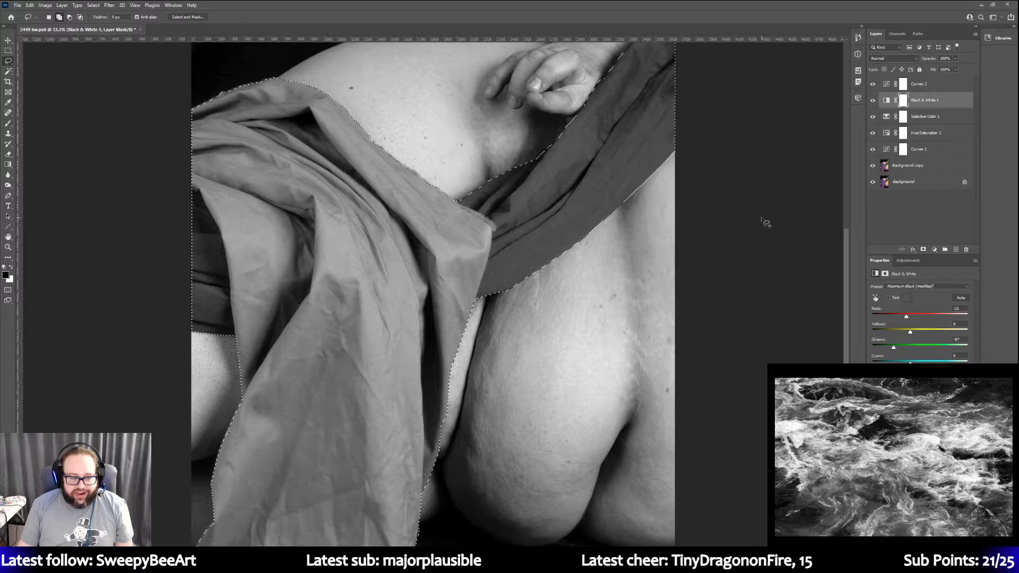
pyautogui.scroll(-3, 762, 220)
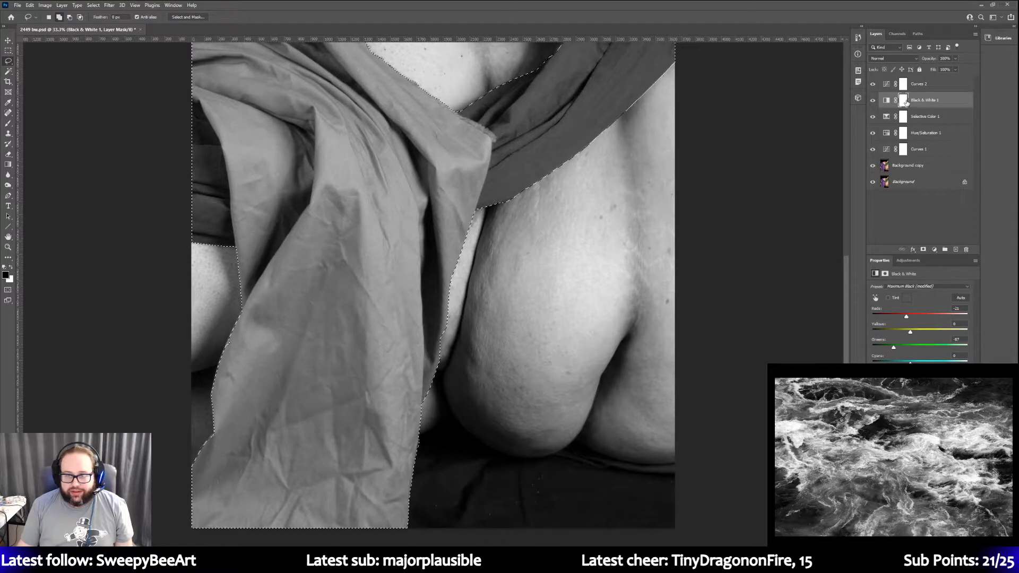
pyautogui.click(10, 267)
pyautogui.press('Delete')
pyautogui.scroll(3, 164, 337)
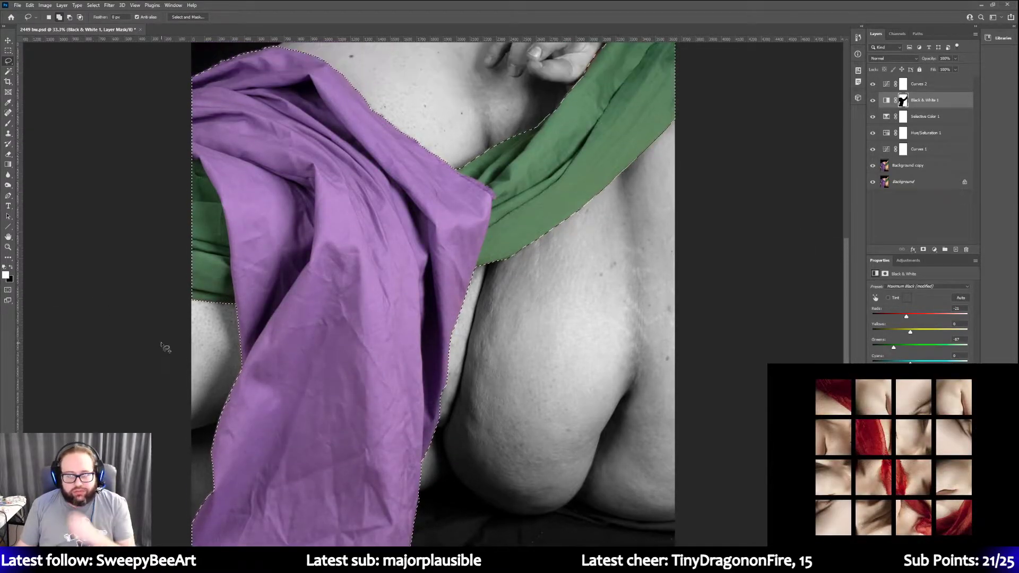
pyautogui.scroll(2, 165, 354)
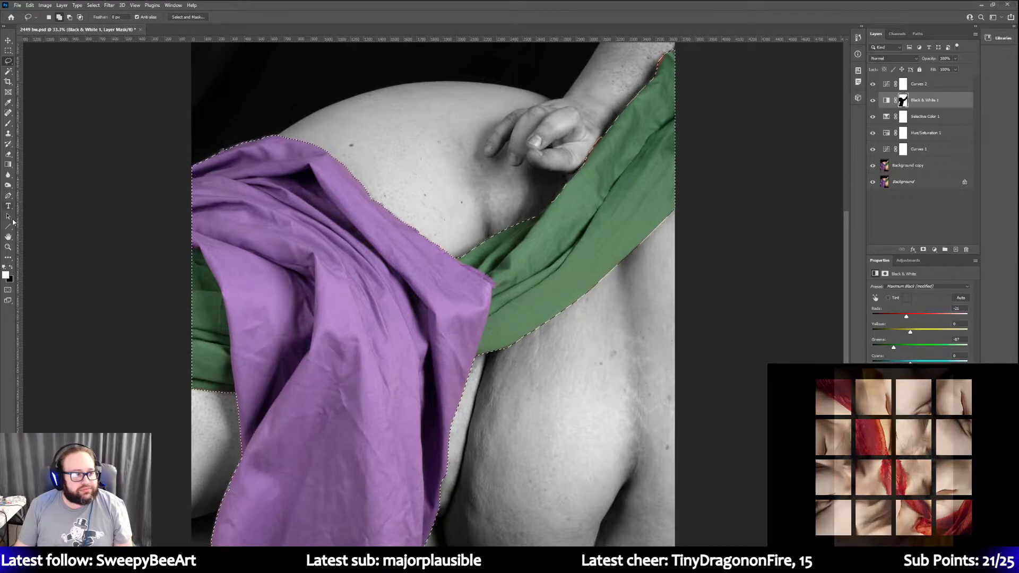
# Deselect the fabric and enlarge the photo to 50% around the purple cloth's edges
pyautogui.press('z')
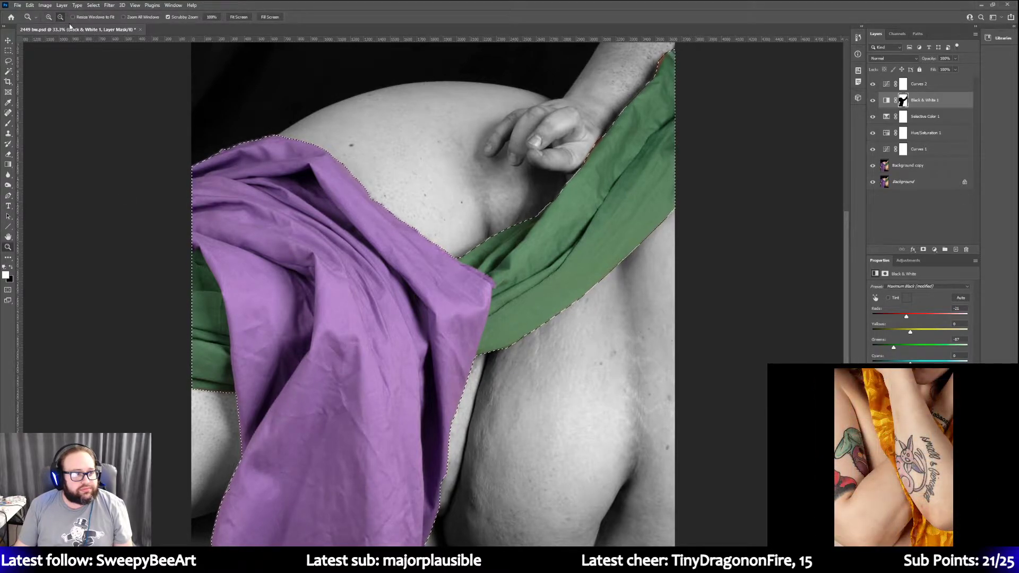
pyautogui.hotkey('ctrl', 'd')
pyautogui.keyDown('alt'); pyautogui.click(277, 157); pyautogui.keyUp('alt')
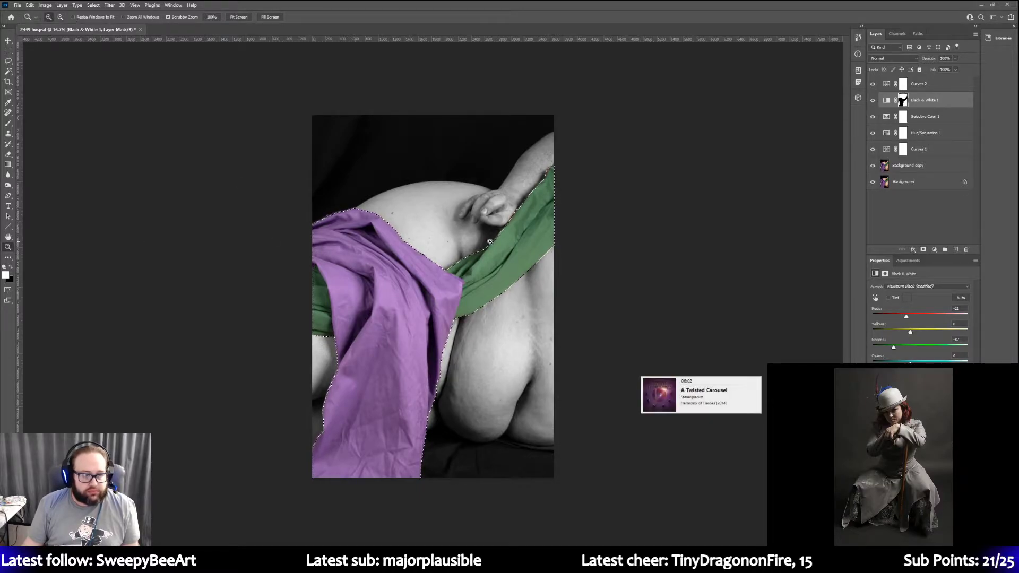
pyautogui.click(458, 237)
pyautogui.click(450, 247)
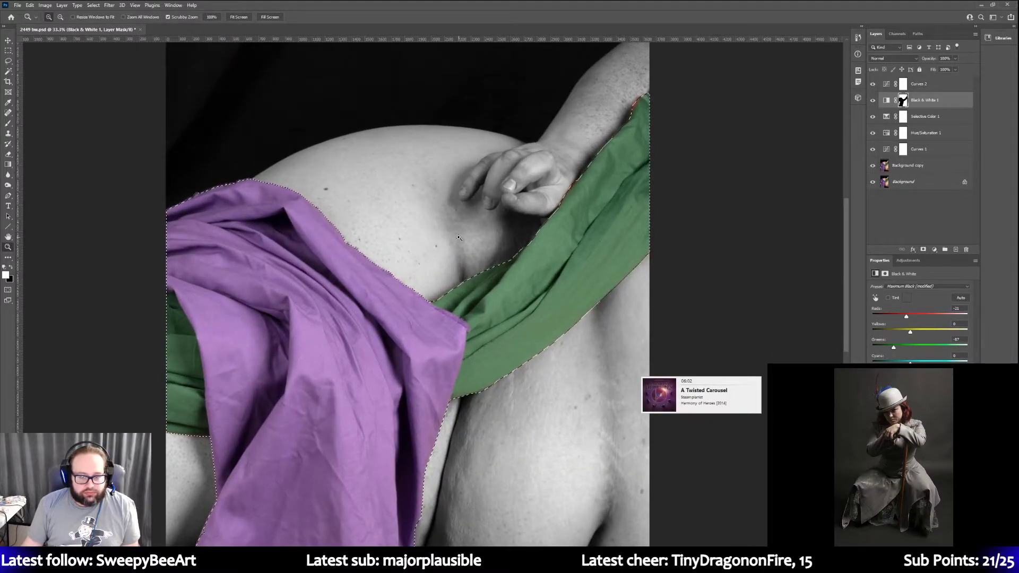
pyautogui.click(430, 250)
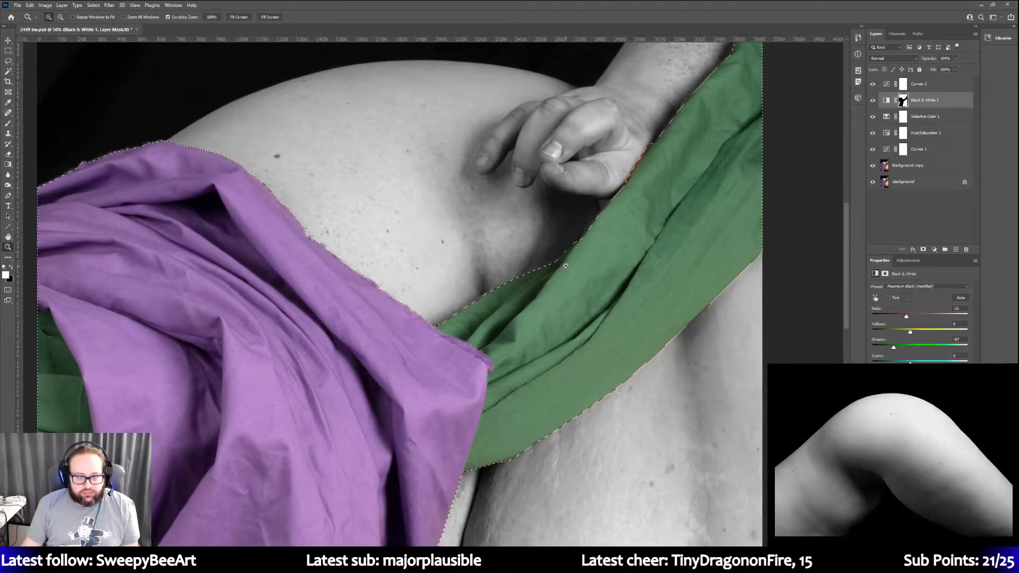
pyautogui.moveTo(611, 548)
pyautogui.mouseDown()
pyautogui.moveTo(720, 543)
pyautogui.moveTo(514, 545)
pyautogui.mouseUp()
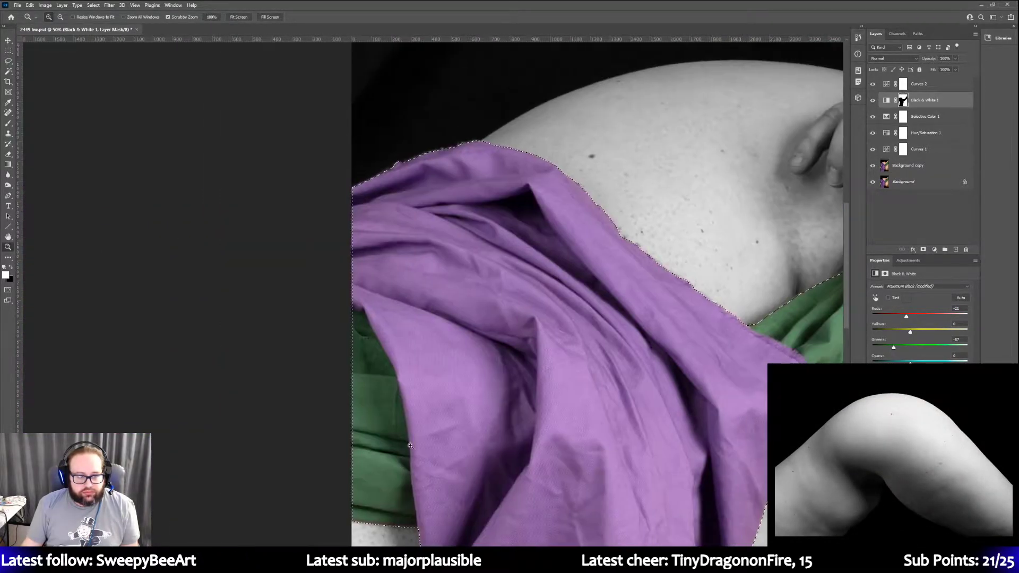
pyautogui.click(8, 62)
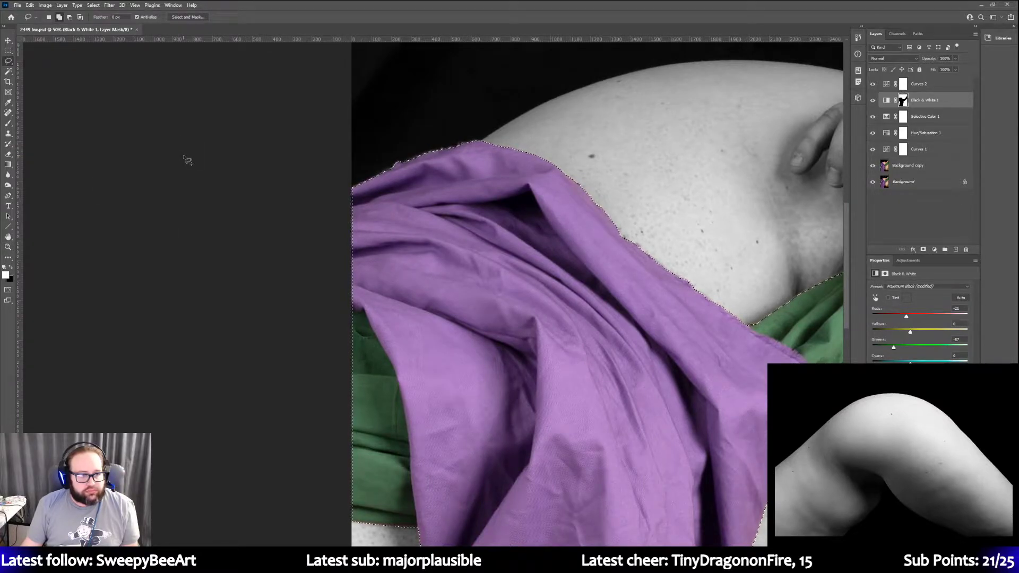
pyautogui.press('m')
pyautogui.hotkey('ctrl', 'd')
# Examine the mask edges along the purple and green cloth, from the hanging folds up to the hand and forearm
pyautogui.scroll(-10, 204, 151)
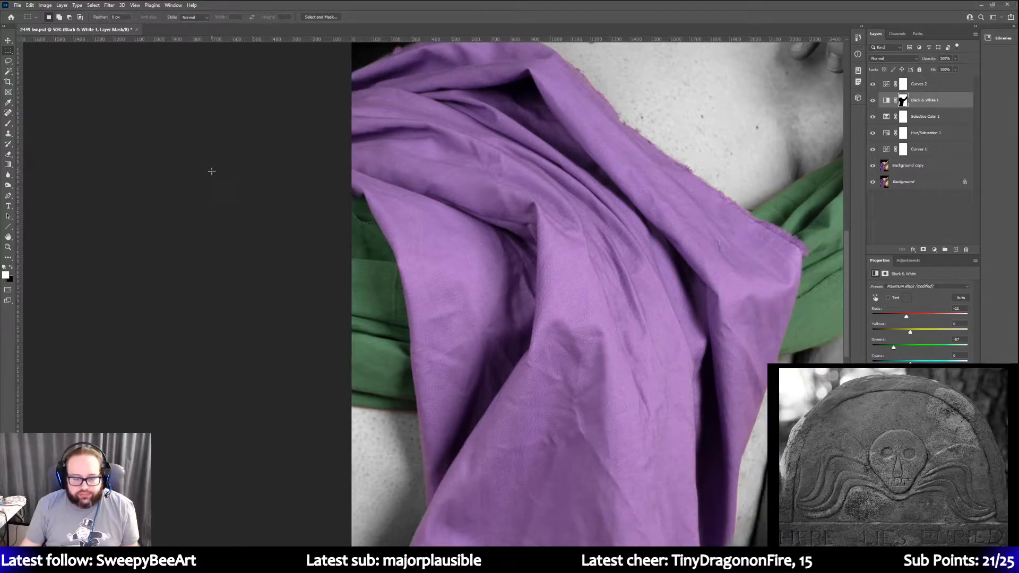
pyautogui.scroll(-8, 211, 171)
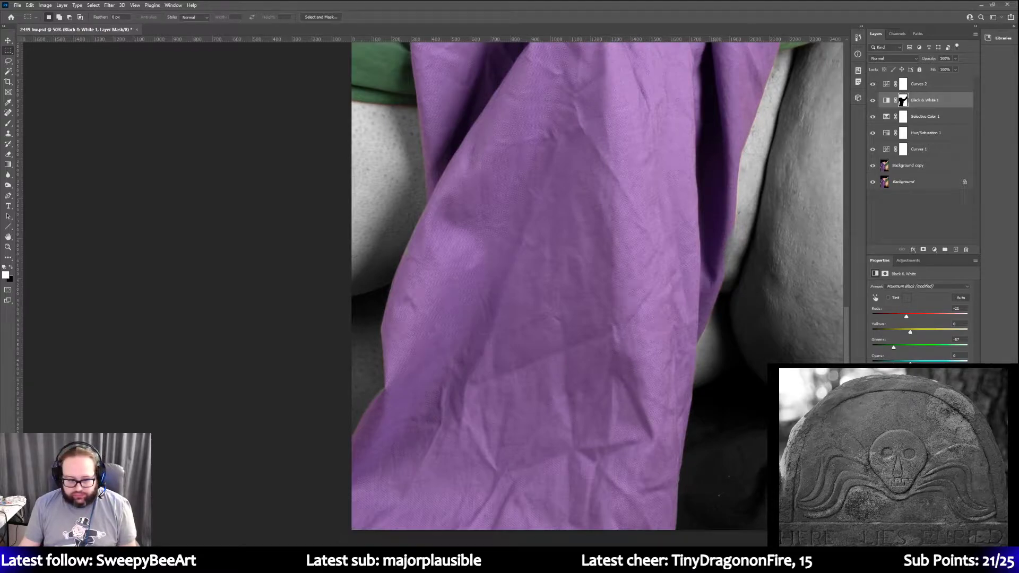
pyautogui.hscroll(10, 388, 412)
pyautogui.scroll(14, 388, 412)
pyautogui.scroll(2, 393, 425)
pyautogui.scroll(6, 394, 419)
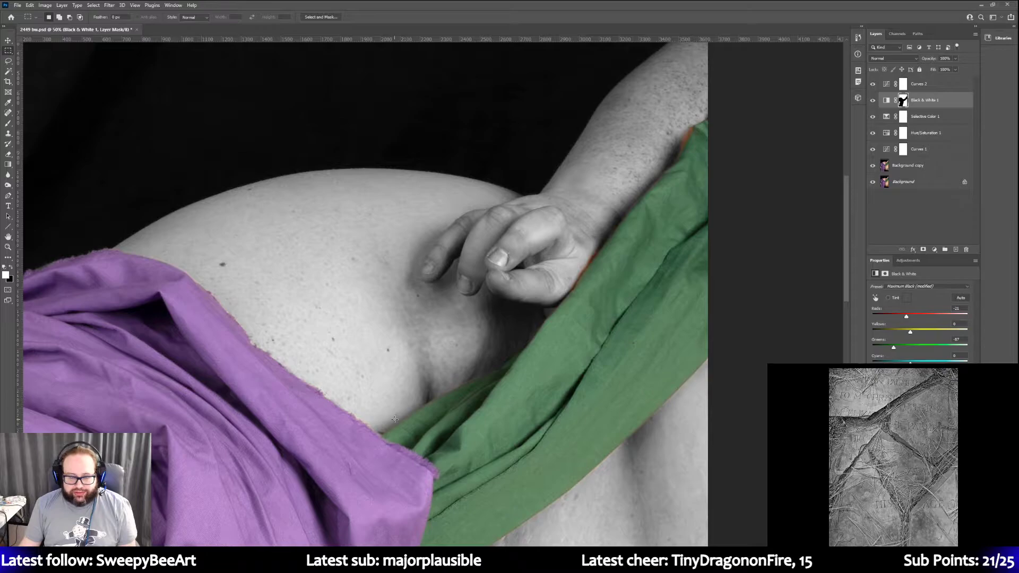
pyautogui.scroll(-2, 434, 507)
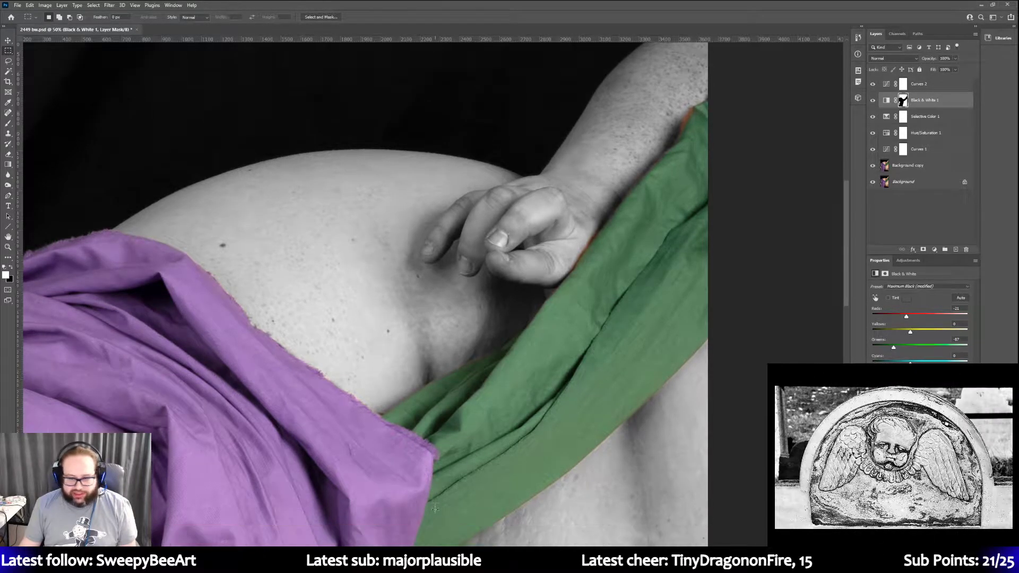
pyautogui.scroll(-4, 435, 508)
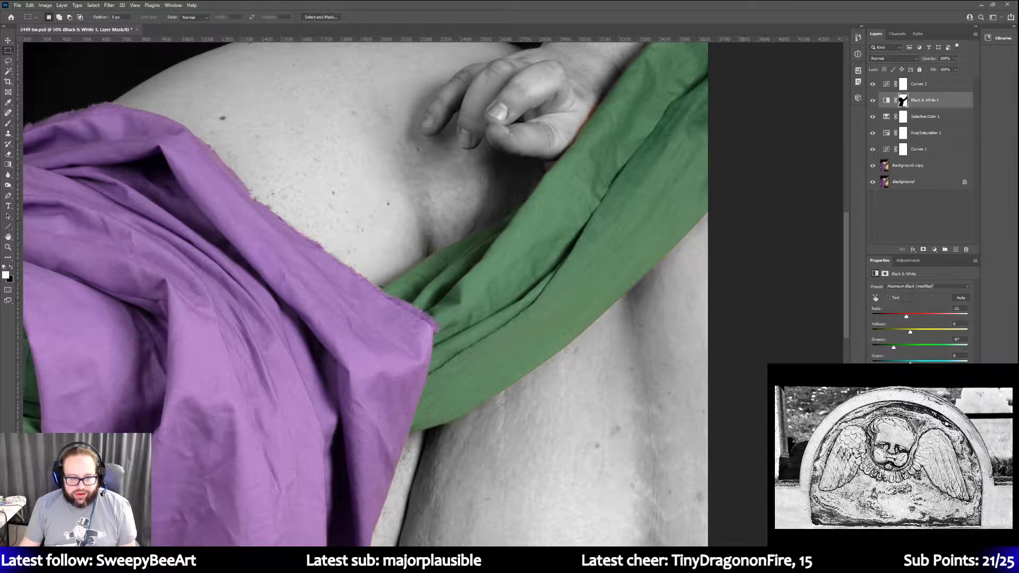
pyautogui.scroll(1, 480, 473)
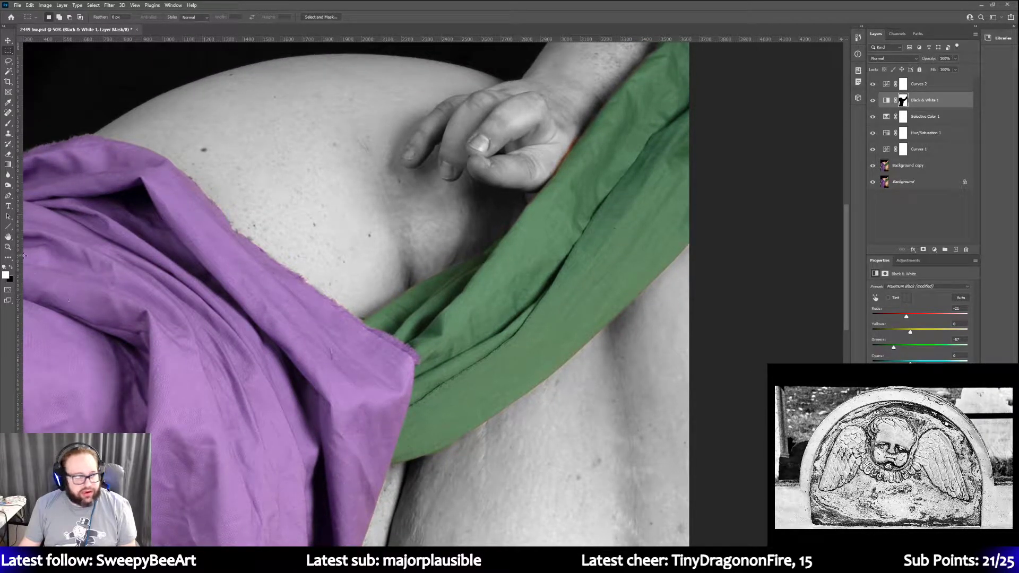
# Set up the Eraser tool with a soft 124 px brush at 0% hardness
pyautogui.click(10, 158)
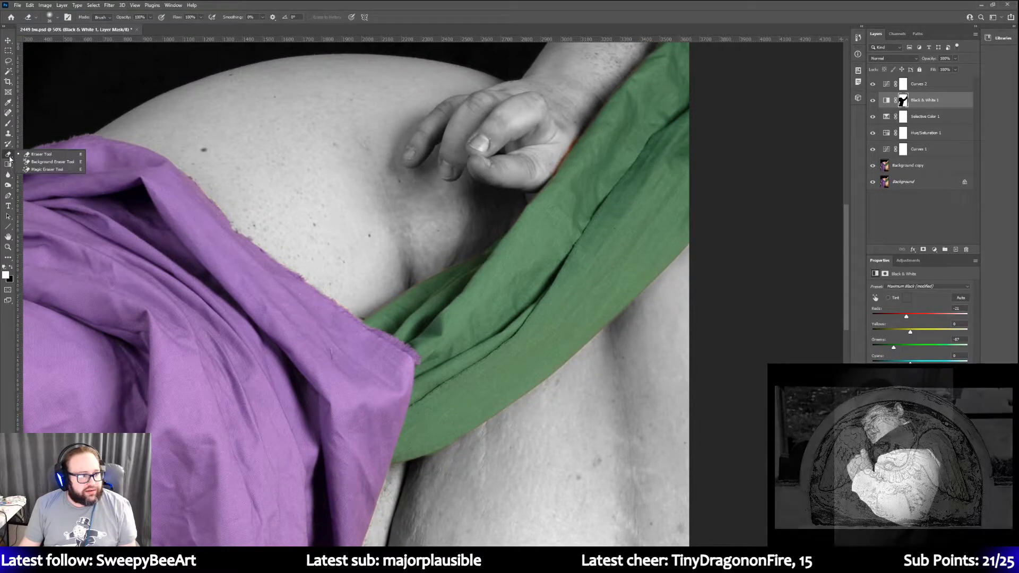
pyautogui.click(41, 153)
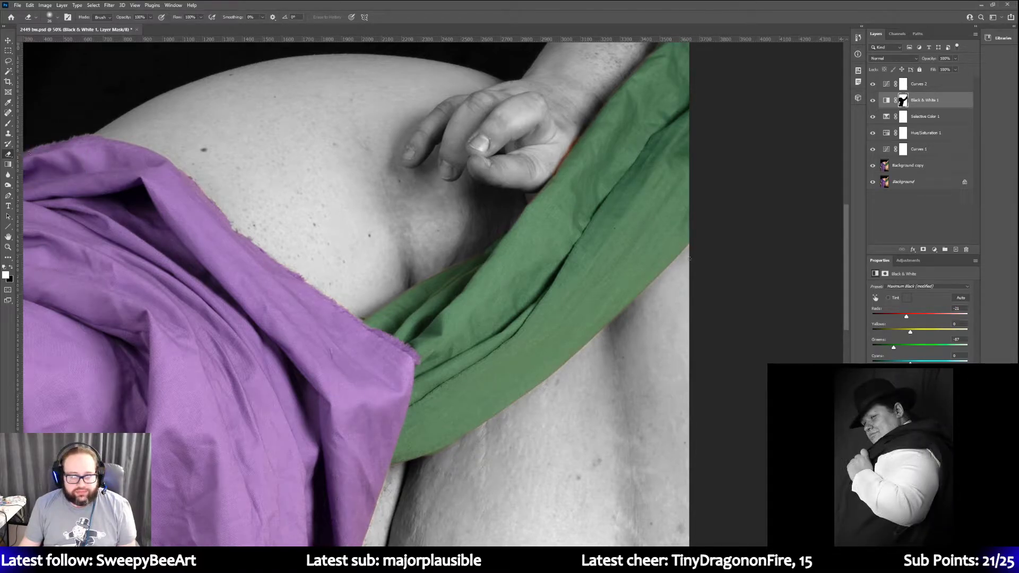
pyautogui.click(58, 16)
pyautogui.moveTo(59, 42); pyautogui.dragTo(73, 42)
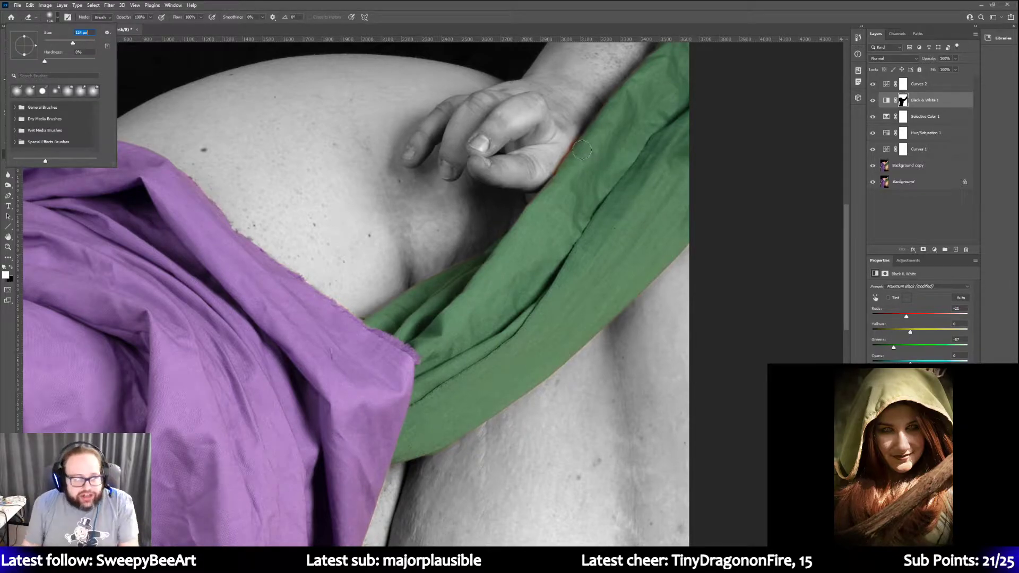
# Restore the Black & White mask along the thumb at 200% zoom, erasing to white over the orange skin fringe beside the green cloth
pyautogui.click(8, 247)
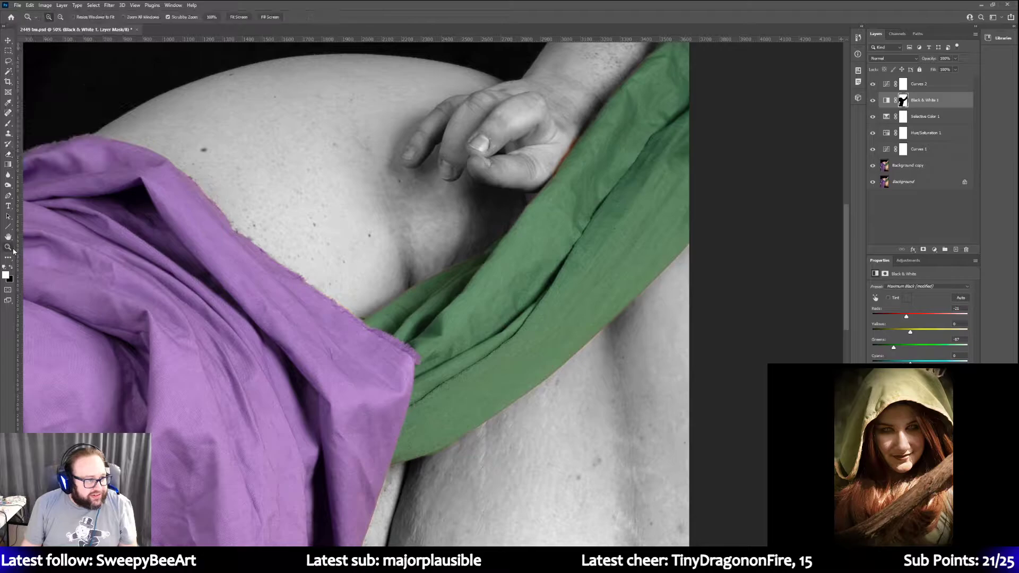
pyautogui.click(561, 157)
pyautogui.click(561, 156)
pyautogui.scroll(4, 560, 157)
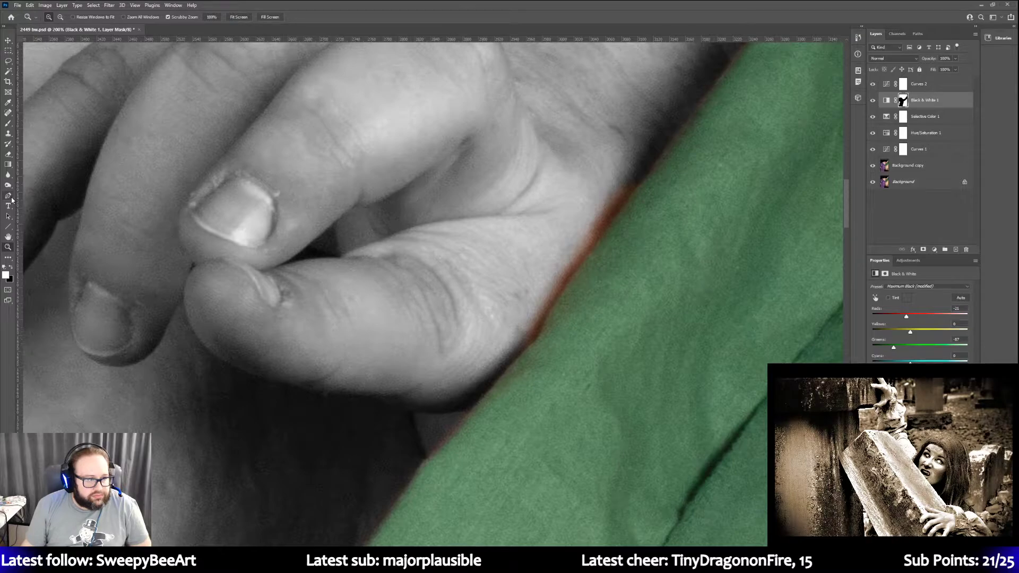
pyautogui.click(8, 154)
pyautogui.moveTo(597, 195)
pyautogui.mouseDown()
pyautogui.moveTo(582, 182)
pyautogui.moveTo(605, 160)
pyautogui.moveTo(610, 186)
pyautogui.moveTo(573, 249)
pyautogui.moveTo(525, 290)
pyautogui.moveTo(530, 313)
pyautogui.mouseUp()
pyautogui.click(14, 269)
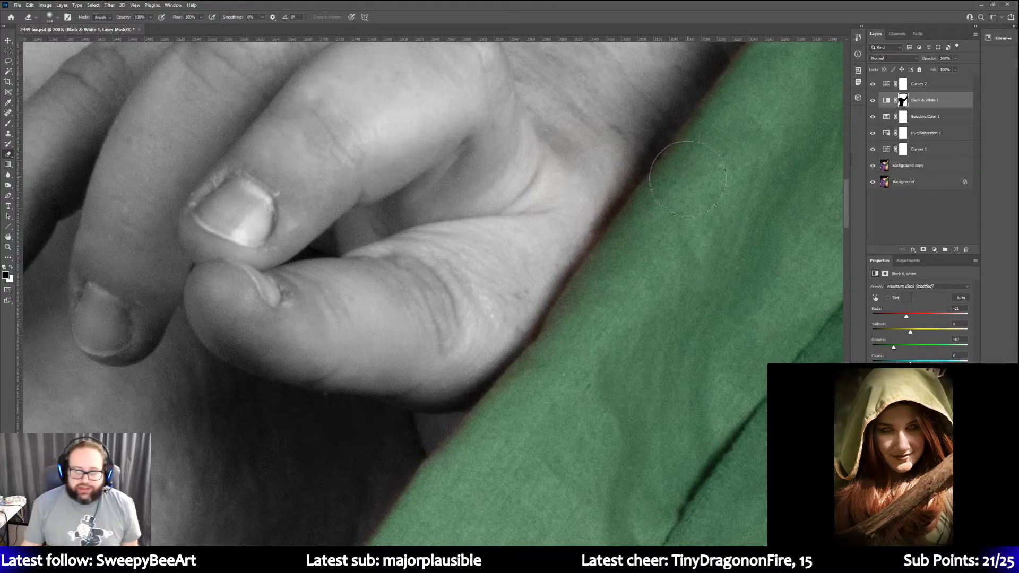
# Restore the Black & White mask along the forearm's lower edge, erasing to white over the orange skin fringe beside the green cloth
pyautogui.scroll(6, 709, 160)
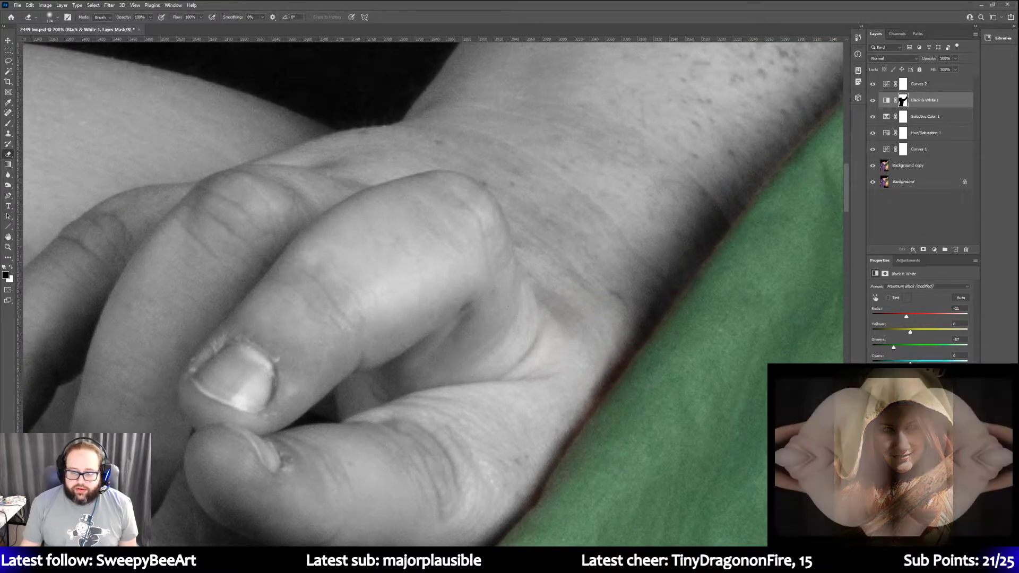
pyautogui.hscroll(10, 617, 166)
pyautogui.hscroll(-5, 617, 166)
pyautogui.hscroll(-1, 561, 160)
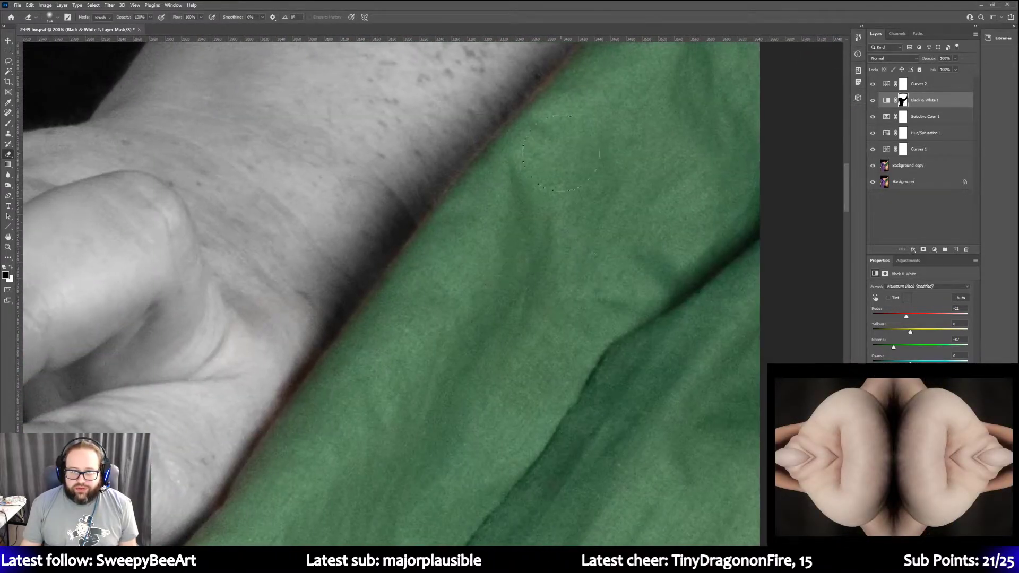
pyautogui.scroll(10, 557, 111)
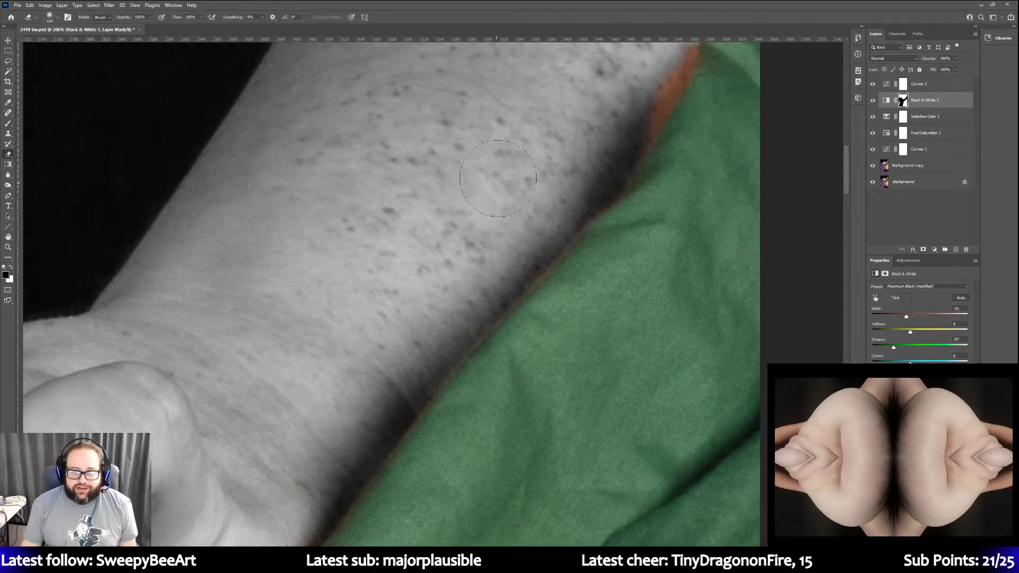
pyautogui.scroll(4, 498, 179)
pyautogui.moveTo(663, 146)
pyautogui.mouseDown()
pyautogui.moveTo(673, 175)
pyautogui.moveTo(629, 212)
pyautogui.moveTo(613, 263)
pyautogui.moveTo(647, 172)
pyautogui.mouseUp()
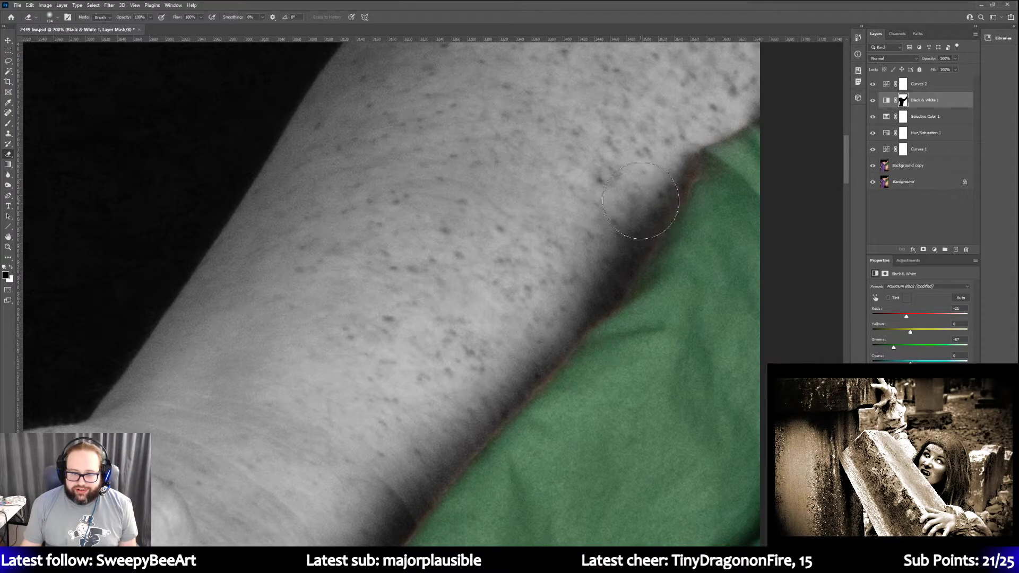
pyautogui.moveTo(607, 247); pyautogui.dragTo(581, 291)
pyautogui.moveTo(546, 322); pyautogui.dragTo(500, 381)
pyautogui.scroll(-5, 436, 325)
pyautogui.scroll(-2, 422, 333)
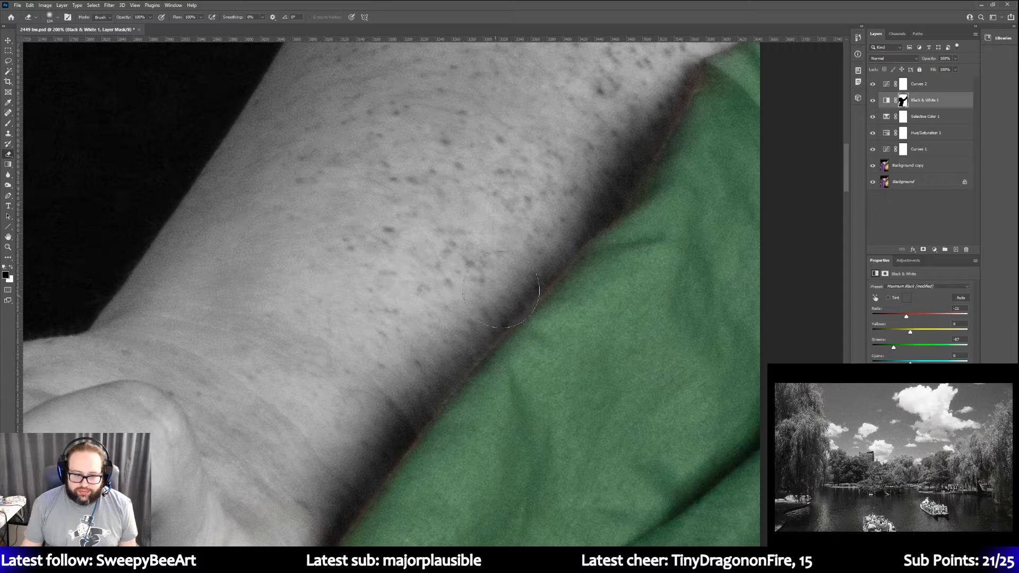
# Erase the reddish skin fringe from the Black & White mask along the wrist and base of the thumb beside the green cloth
pyautogui.scroll(-6, 375, 319)
pyautogui.scroll(-4, 350, 322)
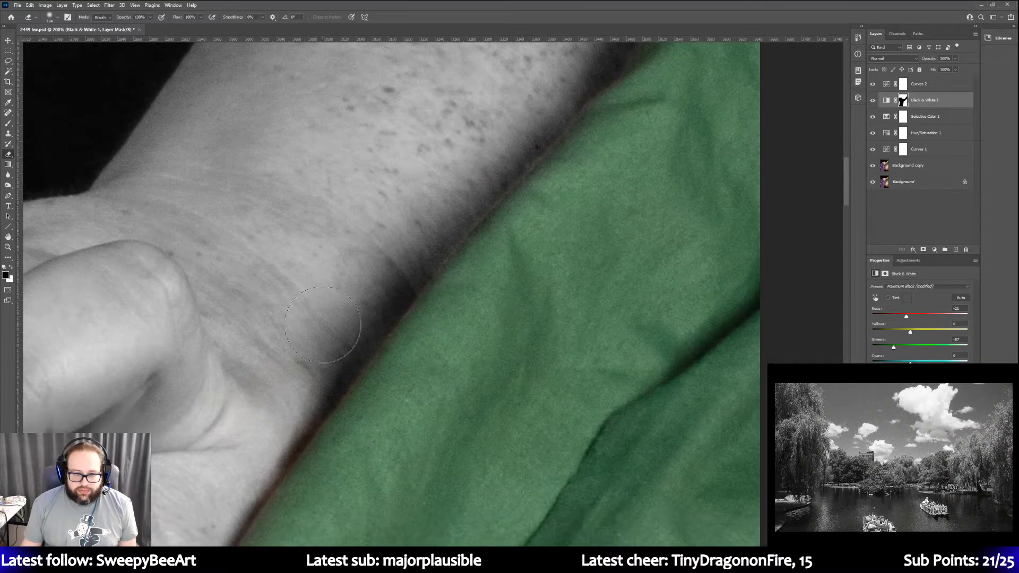
pyautogui.scroll(-2, 323, 324)
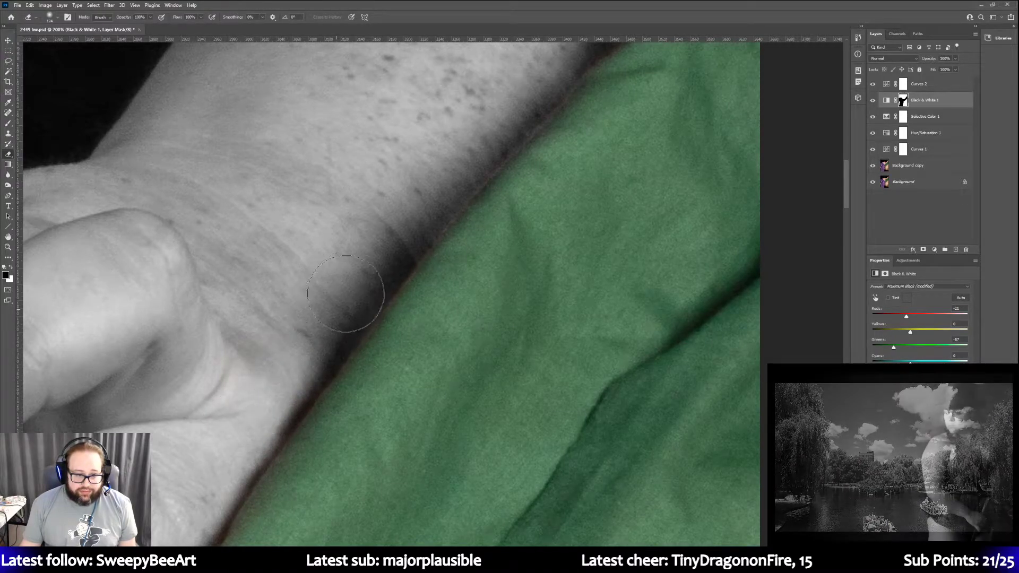
pyautogui.scroll(-3, 226, 385)
pyautogui.scroll(-3, 226, 384)
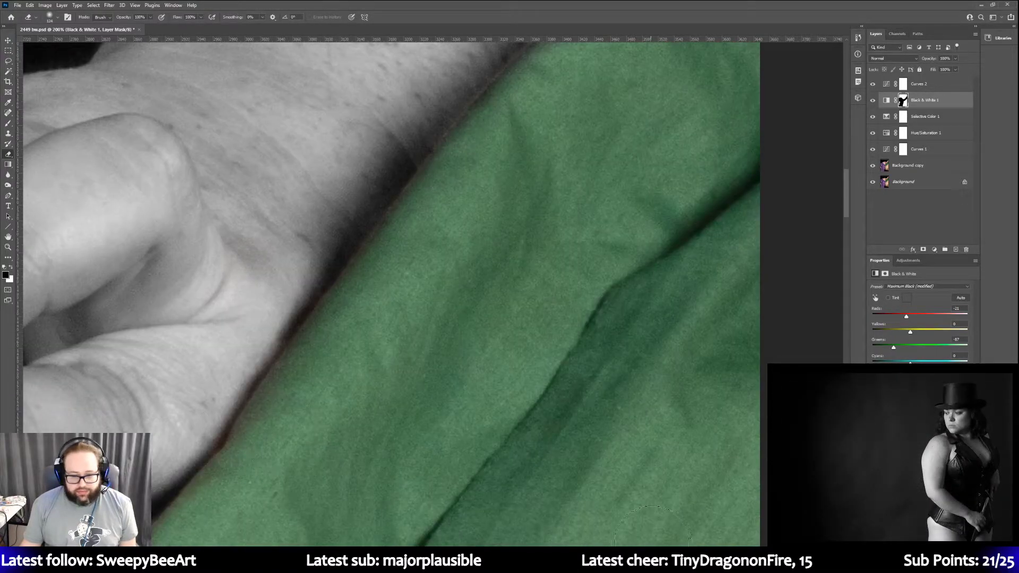
pyautogui.scroll(-5, 362, 434)
pyautogui.hscroll(-8, 362, 434)
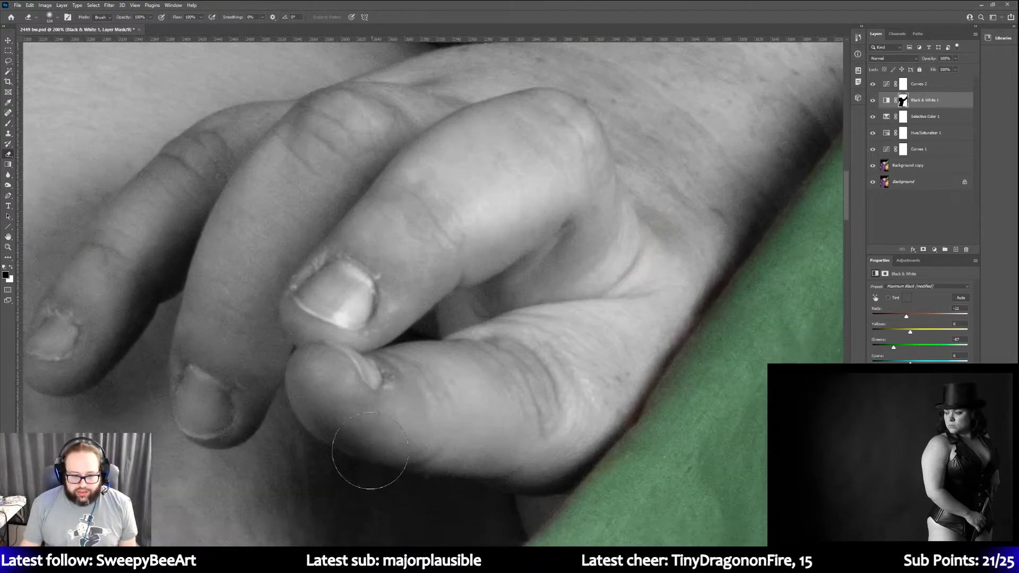
# Clean the Black & White mask along the green cloth's edge below the thumb, following it to the purple cloth
pyautogui.scroll(-4, 361, 435)
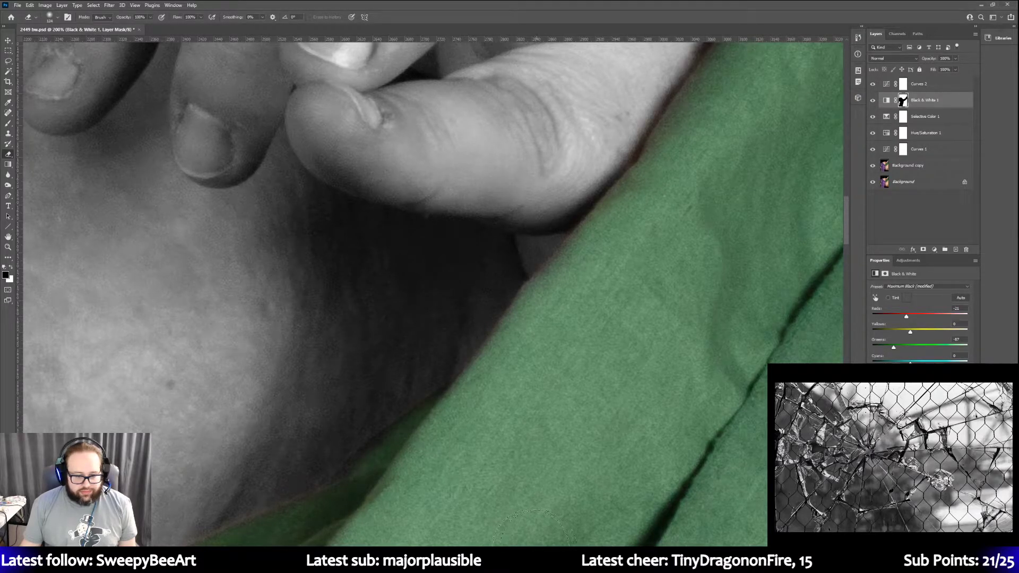
pyautogui.hscroll(-8, 557, 541)
pyautogui.scroll(-6, 454, 413)
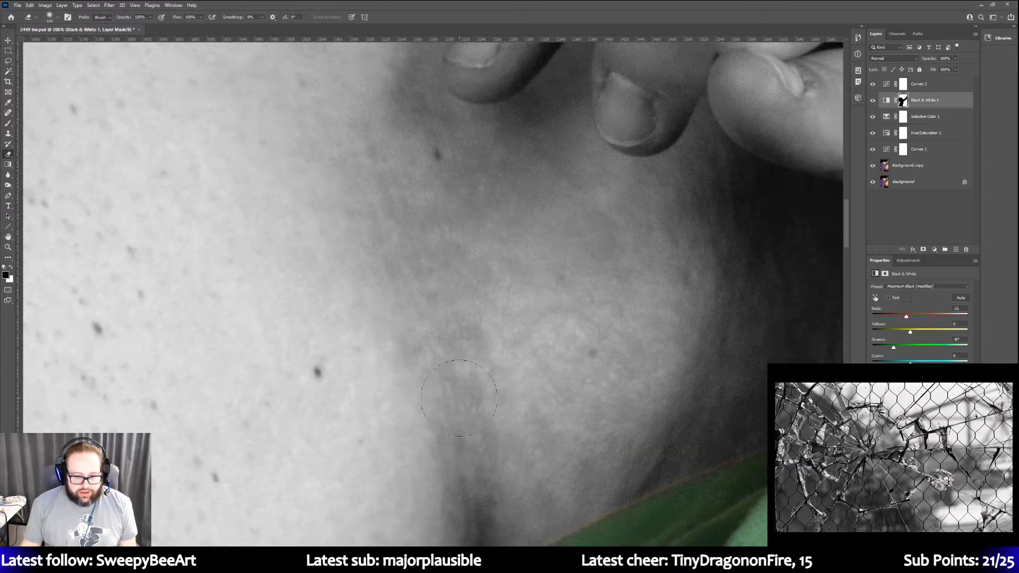
pyautogui.scroll(-3, 453, 397)
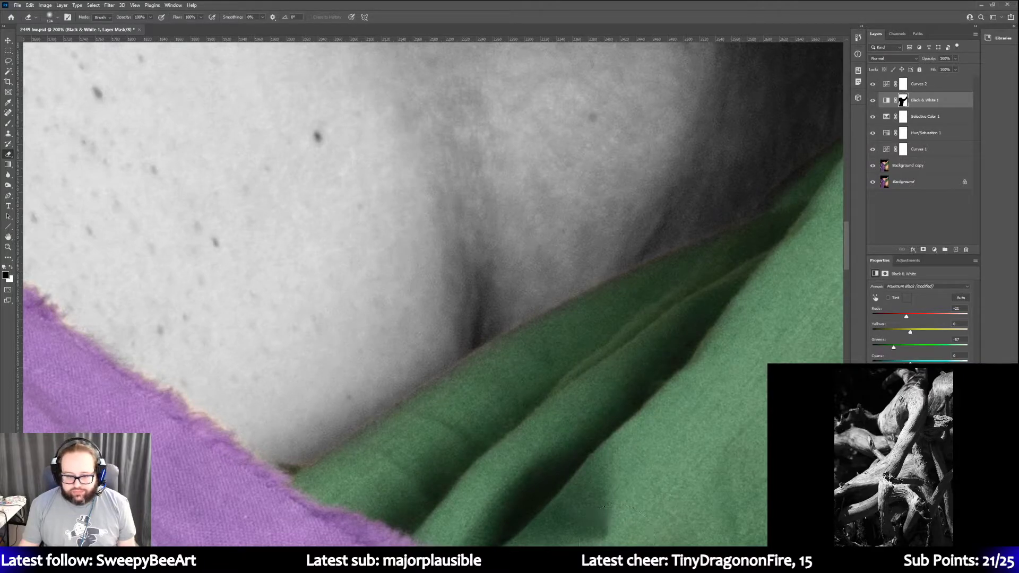
# Erase the orange fringe from the Black & White mask along the purple cloth's frayed upper edge, up to the dark background
pyautogui.hscroll(-6, 433, 292)
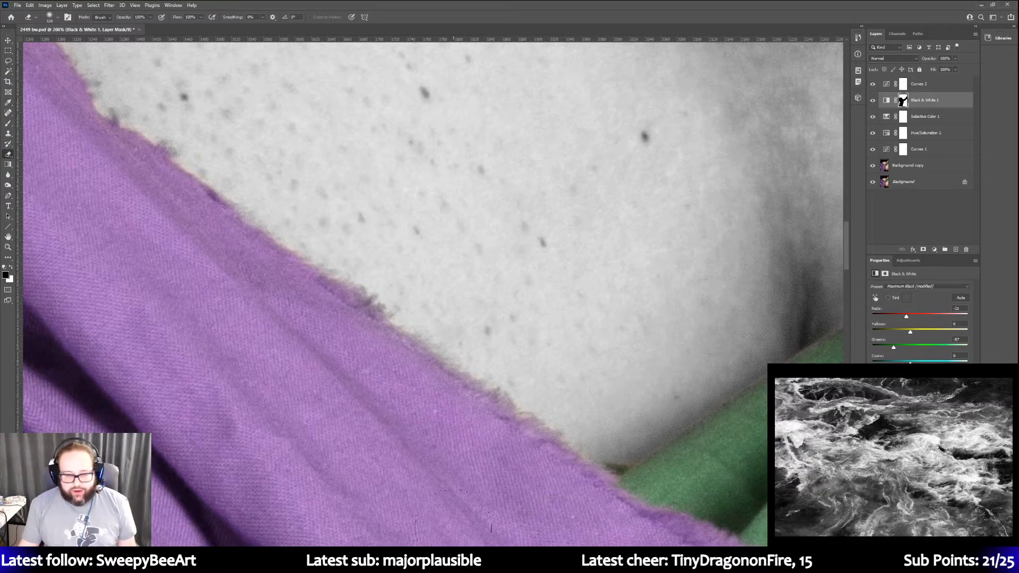
pyautogui.scroll(3, 531, 517)
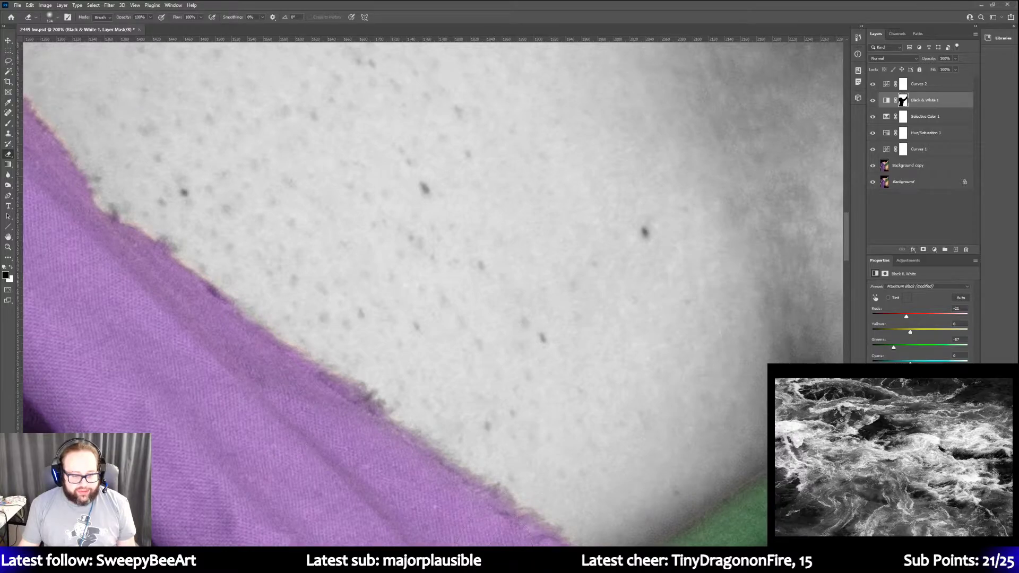
pyautogui.moveTo(202, 375); pyautogui.dragTo(410, 425)
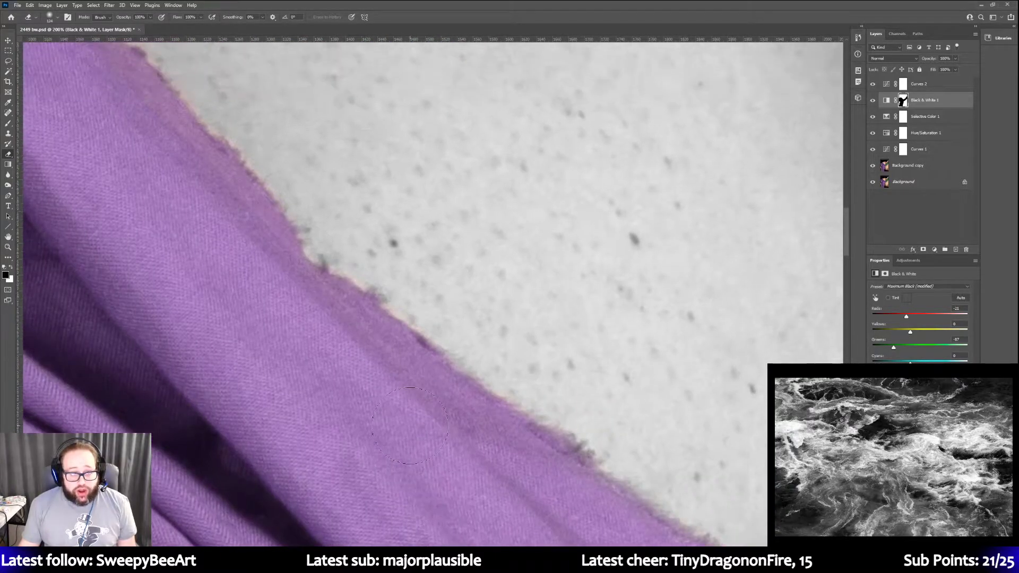
pyautogui.scroll(2, 537, 421)
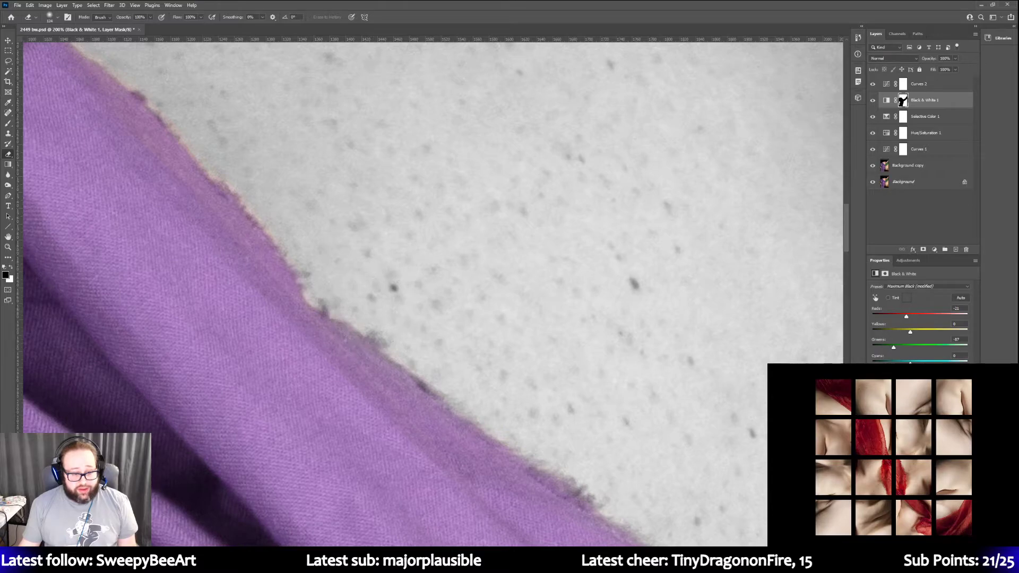
pyautogui.hscroll(-5, 372, 467)
pyautogui.scroll(9, 372, 467)
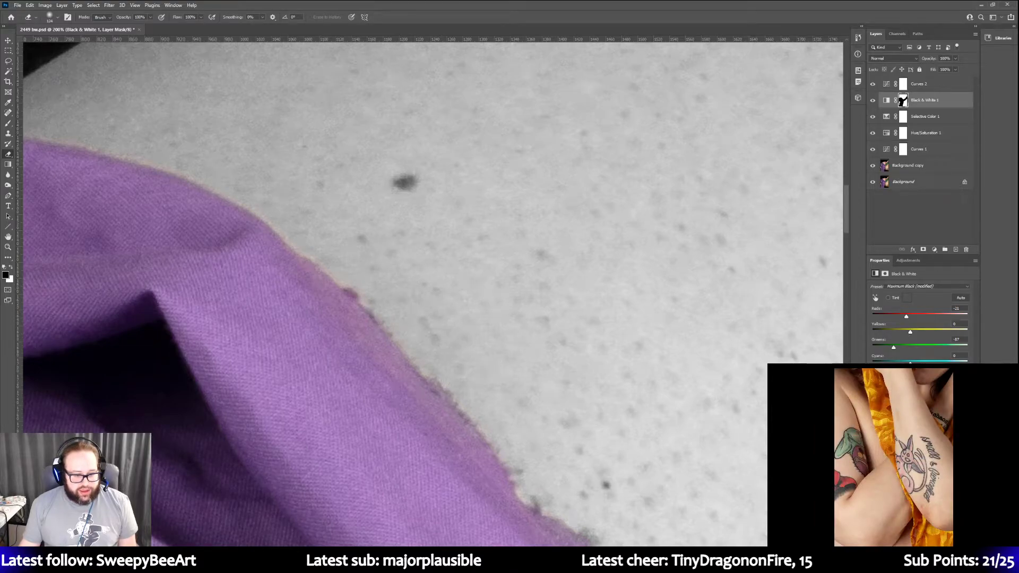
pyautogui.hscroll(-4, 371, 477)
pyautogui.scroll(4, 341, 513)
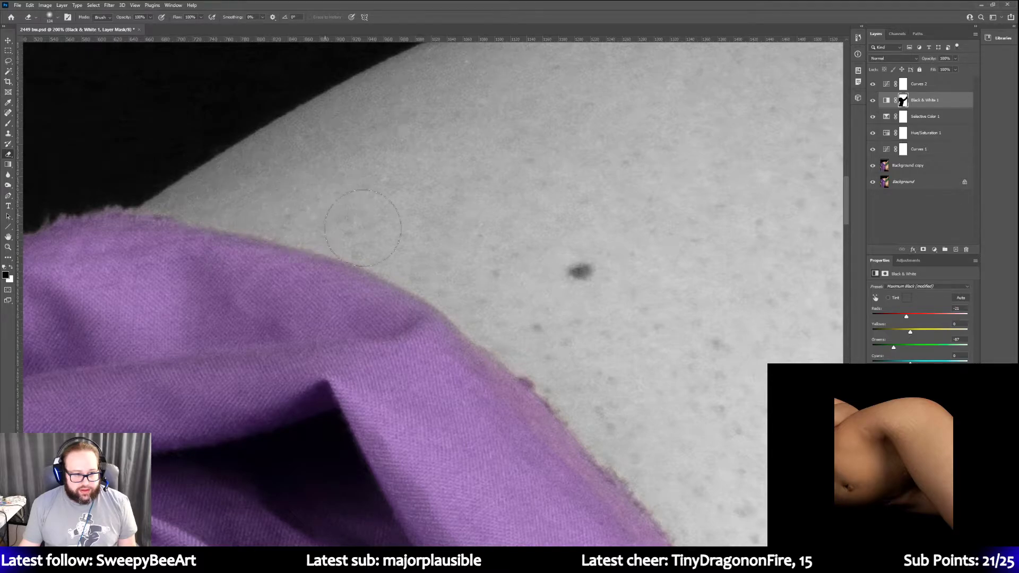
pyautogui.scroll(-1, 364, 454)
pyautogui.hscroll(1, 451, 461)
pyautogui.scroll(-2, 496, 467)
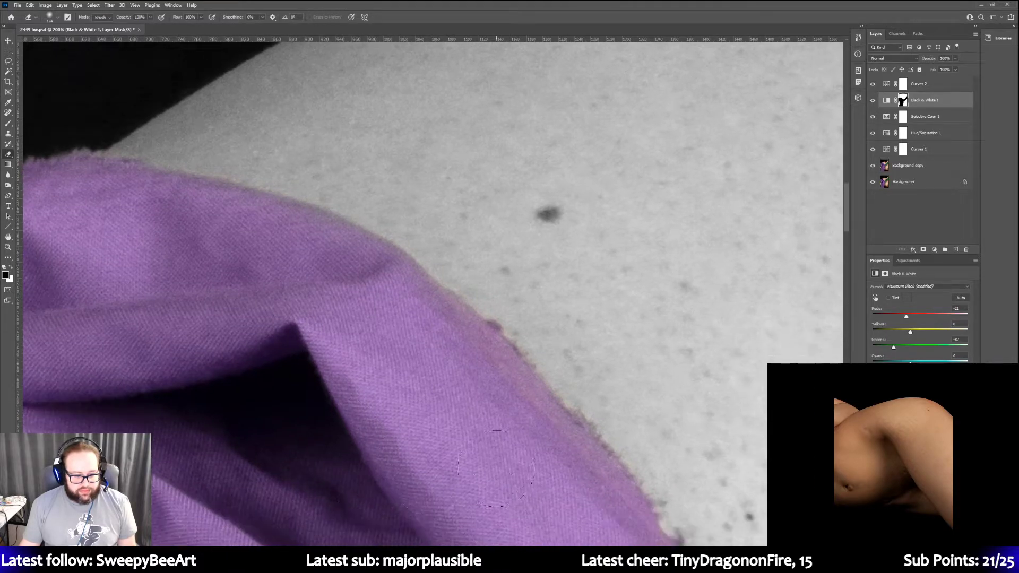
# Examine the purple cloth's hanging folds and lower mask edges at 50% zoom for remaining color fringes or missed fabric
pyautogui.scroll(-10, 497, 467)
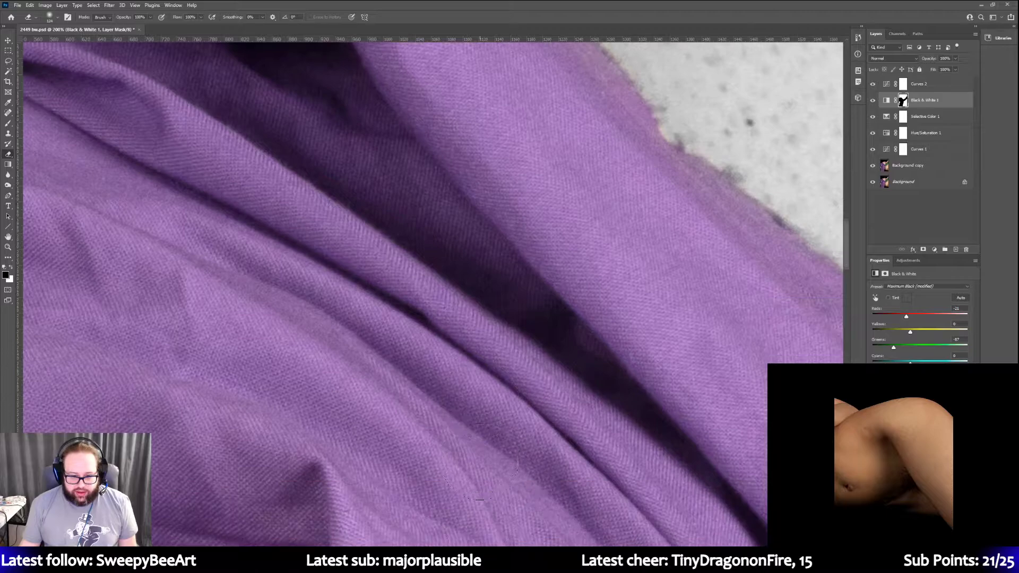
pyautogui.scroll(-10, 481, 462)
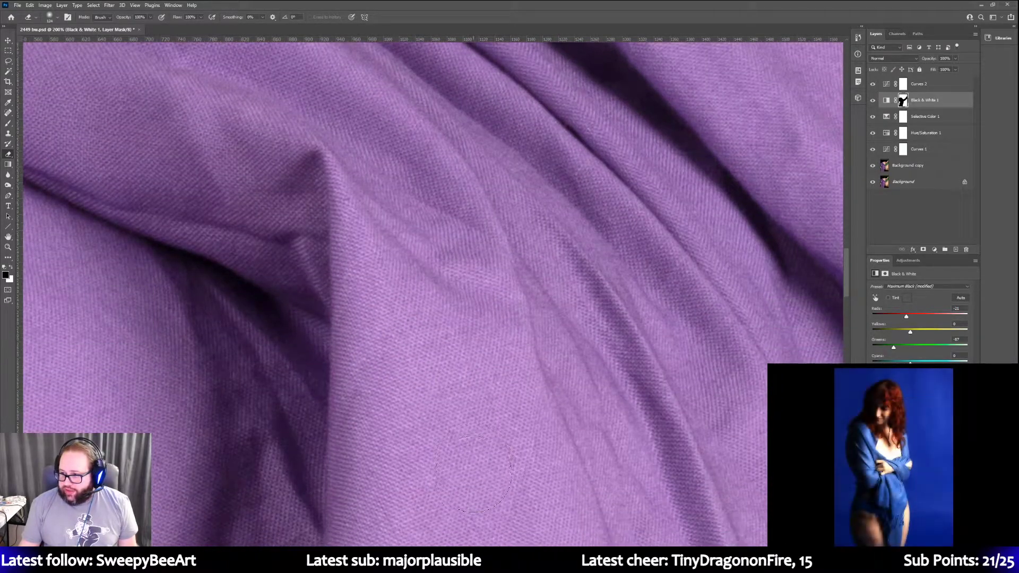
pyautogui.scroll(-10, 473, 473)
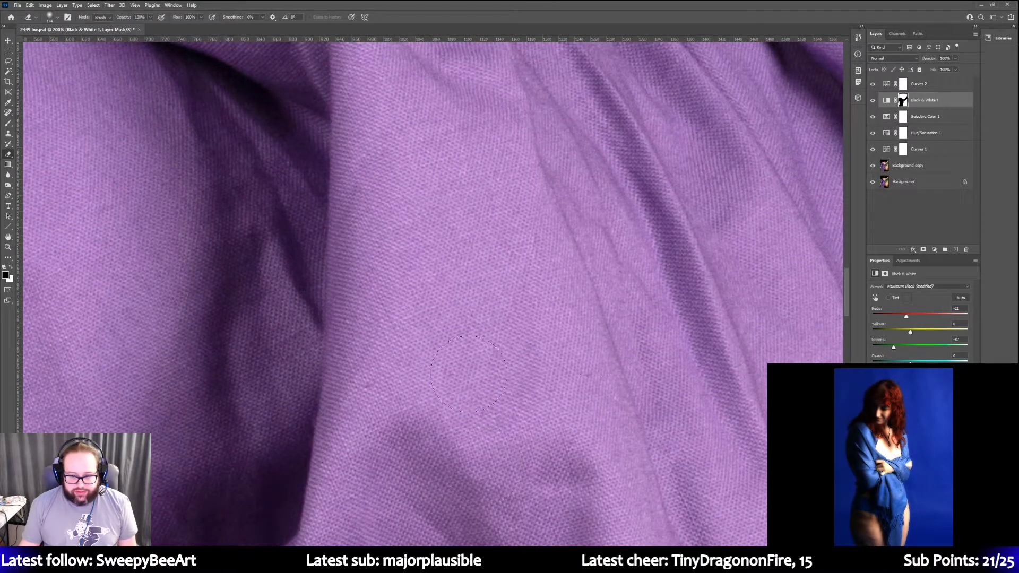
pyautogui.moveTo(846, 292); pyautogui.dragTo(845, 350)
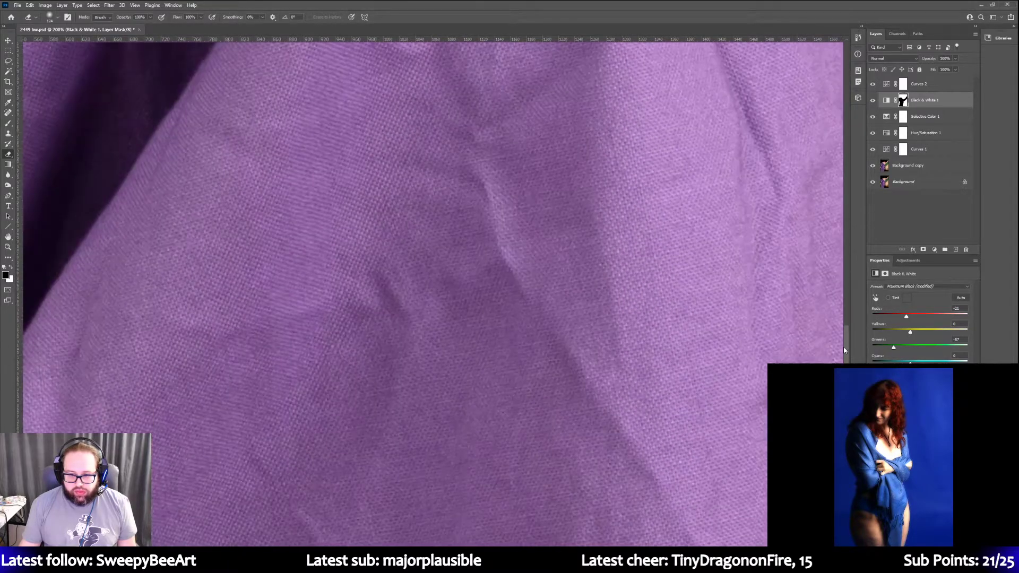
pyautogui.click(9, 247)
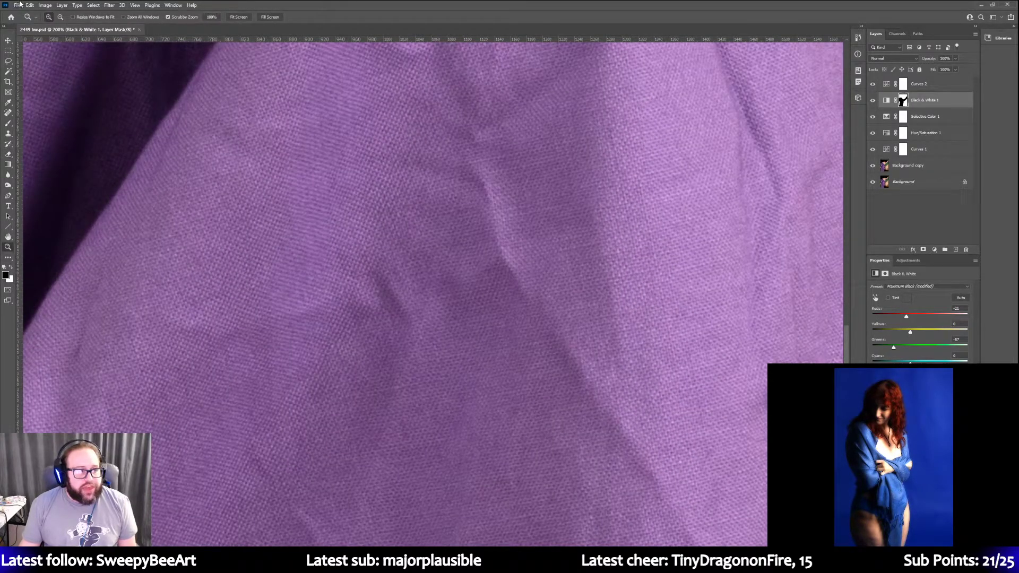
pyautogui.click(282, 271)
pyautogui.click(281, 271)
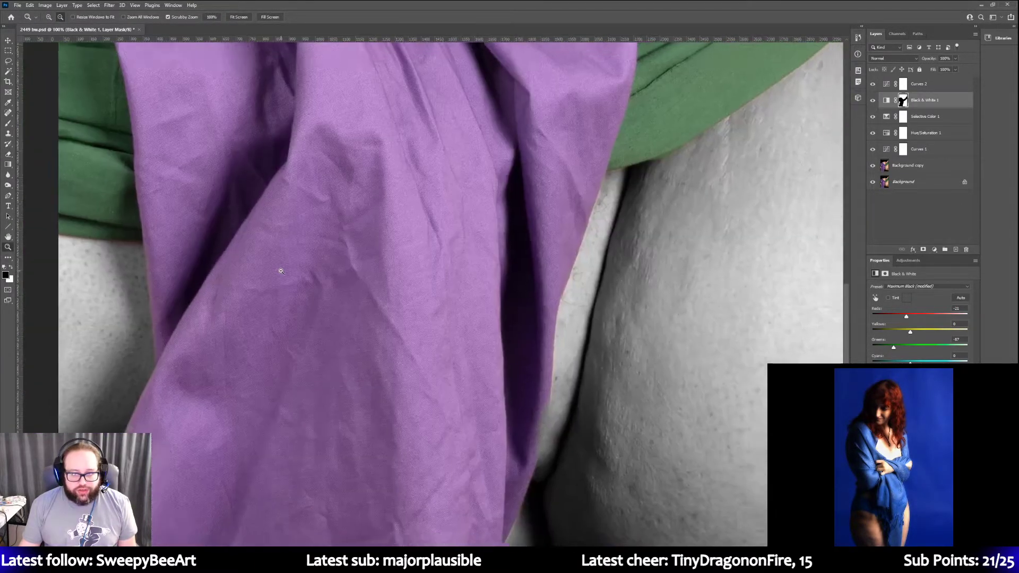
pyautogui.click(281, 271)
pyautogui.scroll(5, 286, 292)
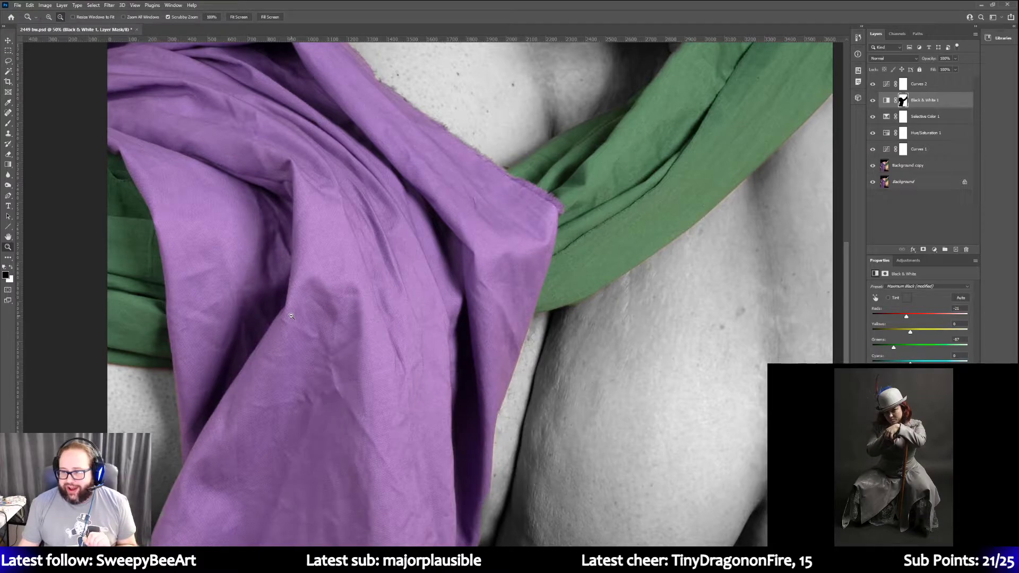
pyautogui.scroll(-2, 299, 305)
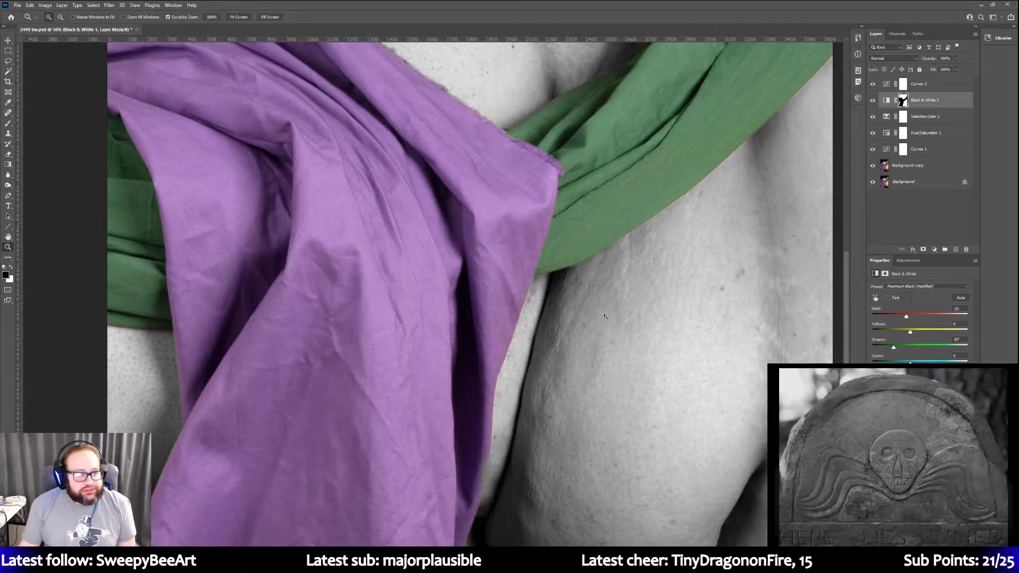
pyautogui.scroll(-1, 475, 397)
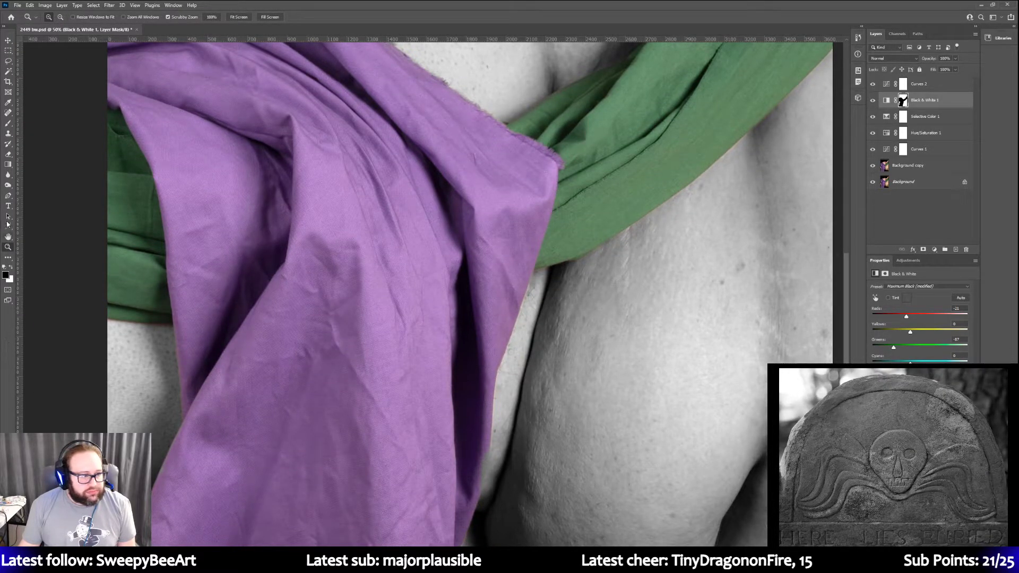
pyautogui.scroll(-8, 192, 395)
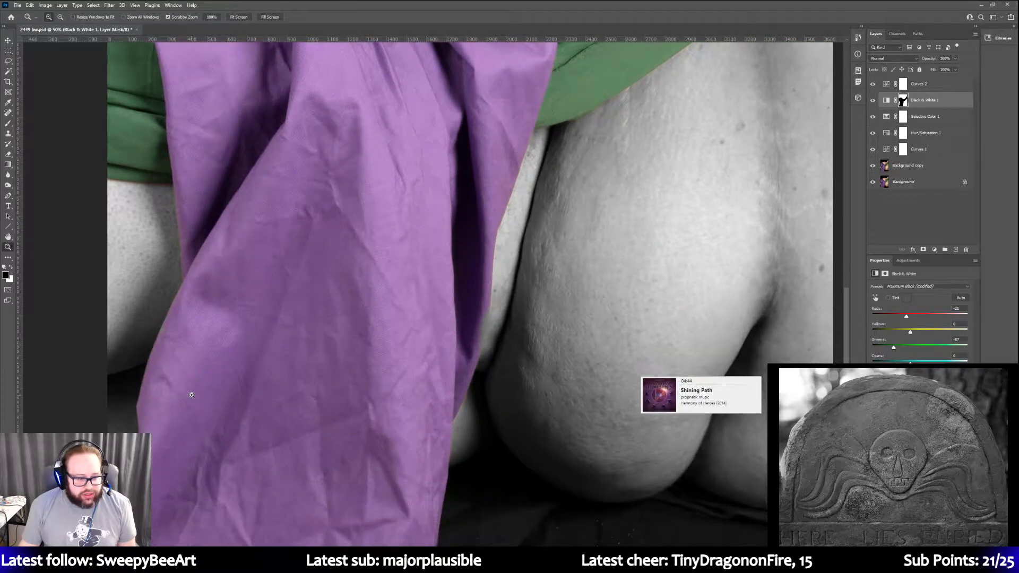
pyautogui.scroll(-2, 191, 394)
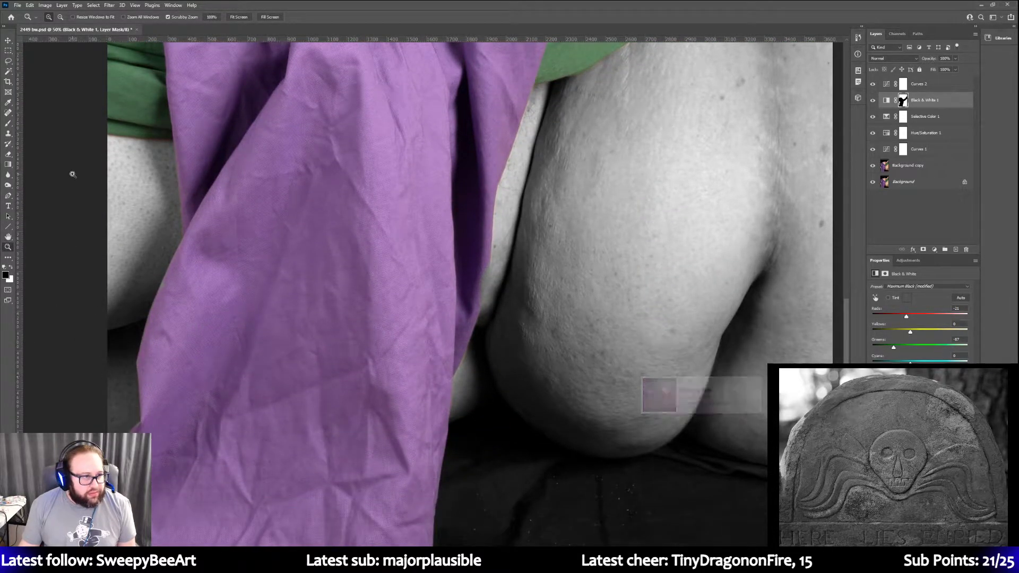
# Erase the orange fringe from the Black & White mask along the green cloth's lower hem beside the hanging purple cloth
pyautogui.click(149, 422)
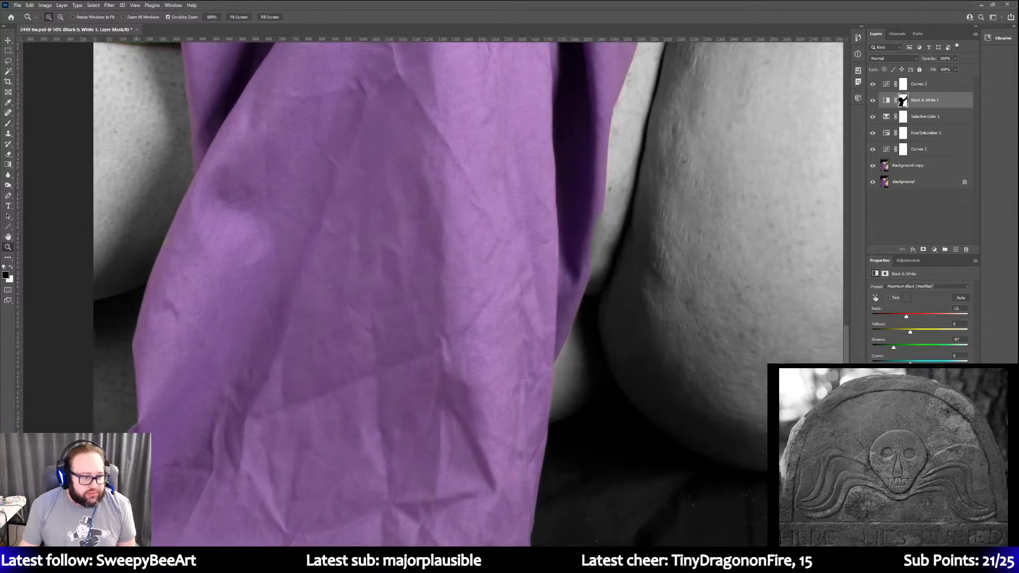
pyautogui.click(144, 443)
pyautogui.click(143, 443)
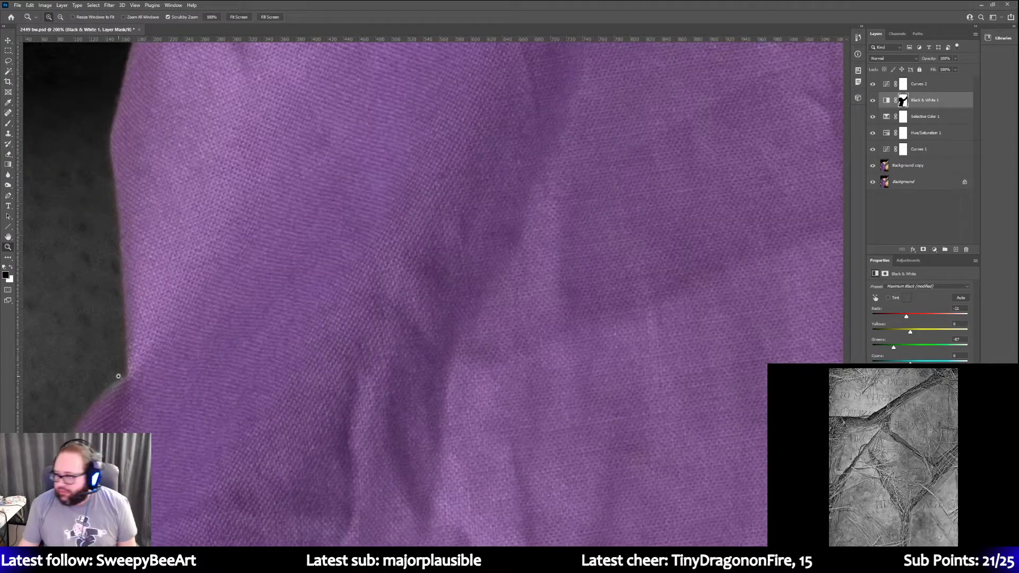
pyautogui.click(8, 154)
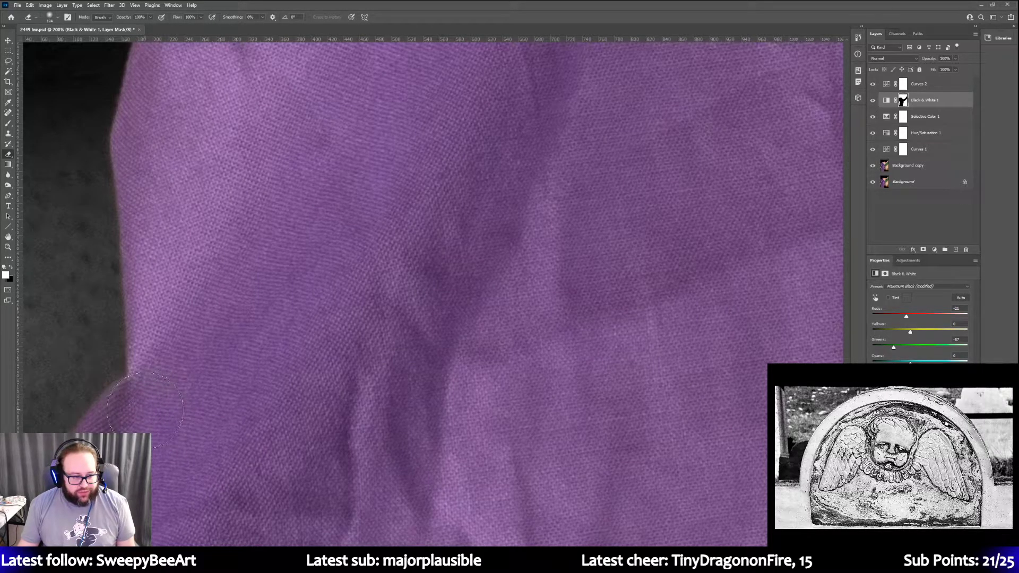
pyautogui.scroll(-2, 145, 408)
pyautogui.scroll(10, 433, 442)
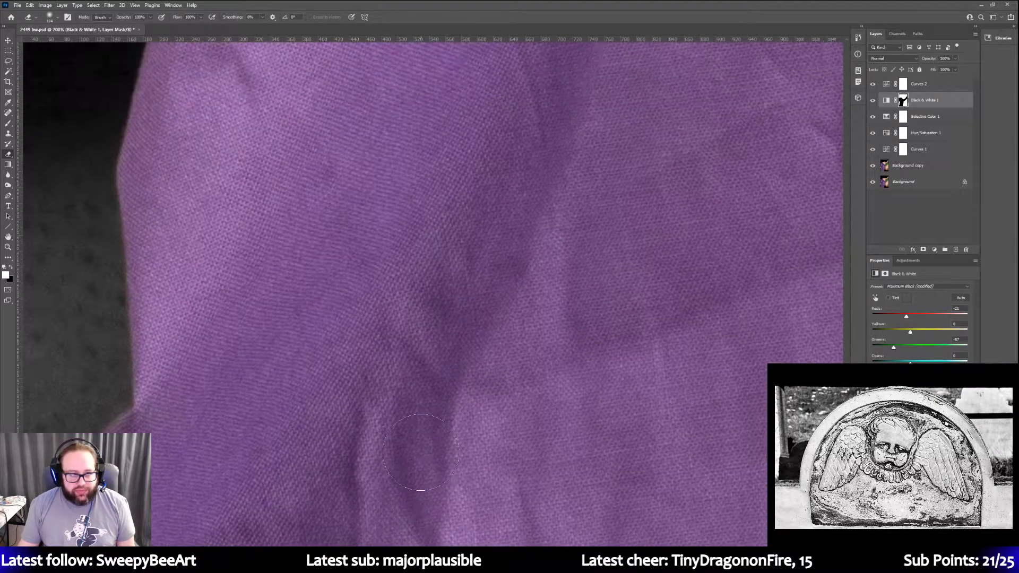
pyautogui.scroll(1, 432, 443)
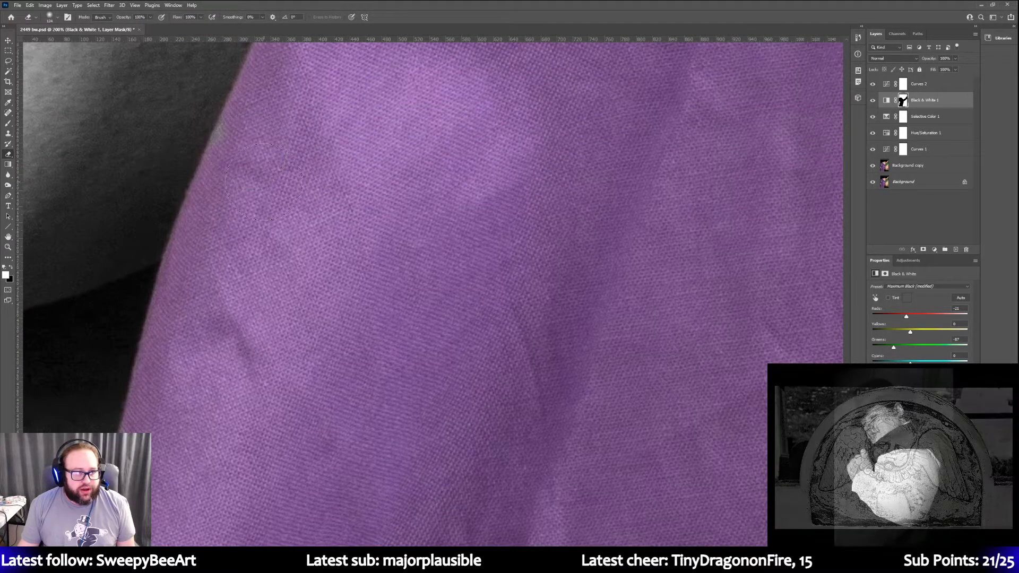
pyautogui.scroll(10, 246, 160)
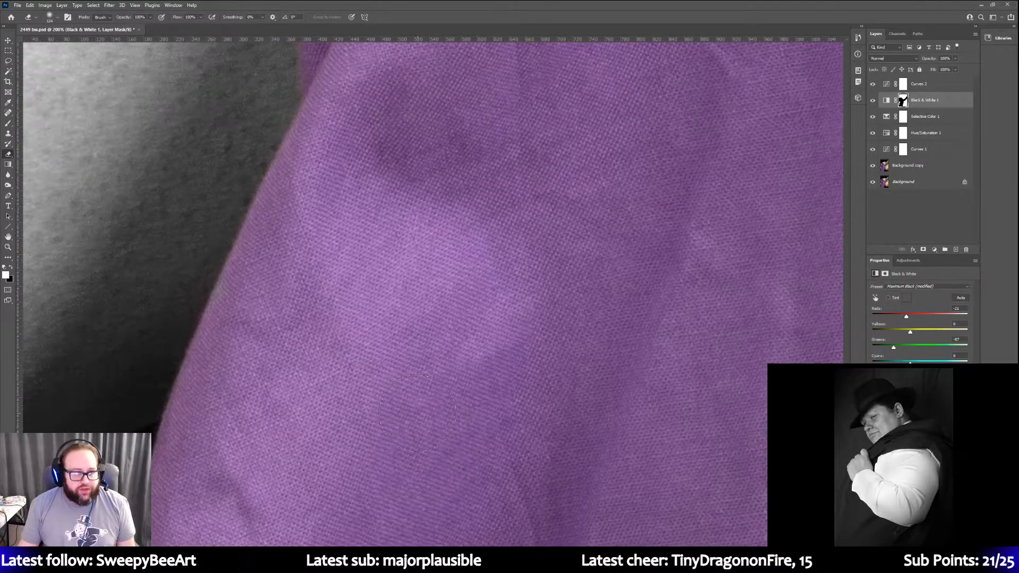
pyautogui.scroll(10, 416, 427)
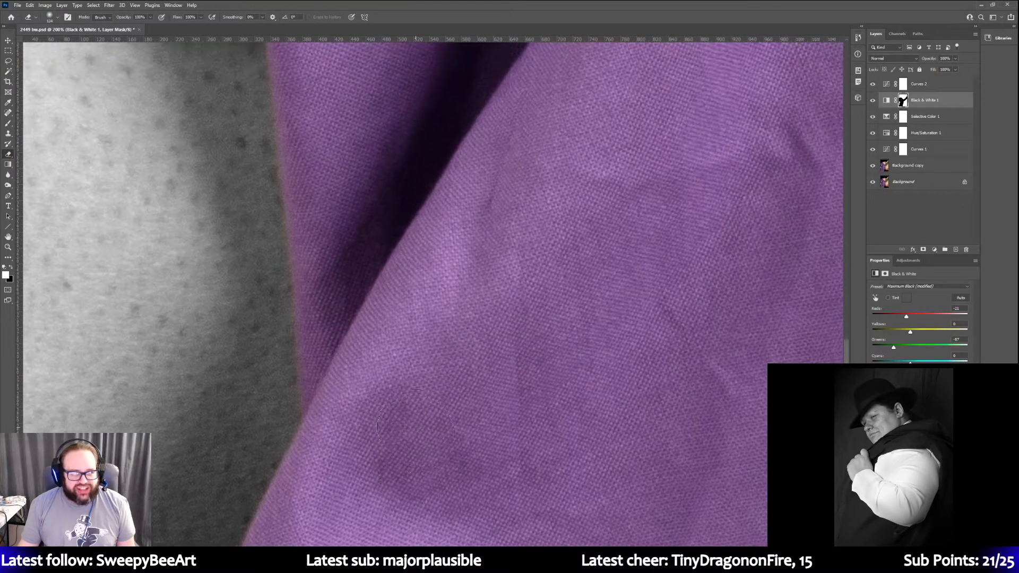
pyautogui.scroll(2, 417, 441)
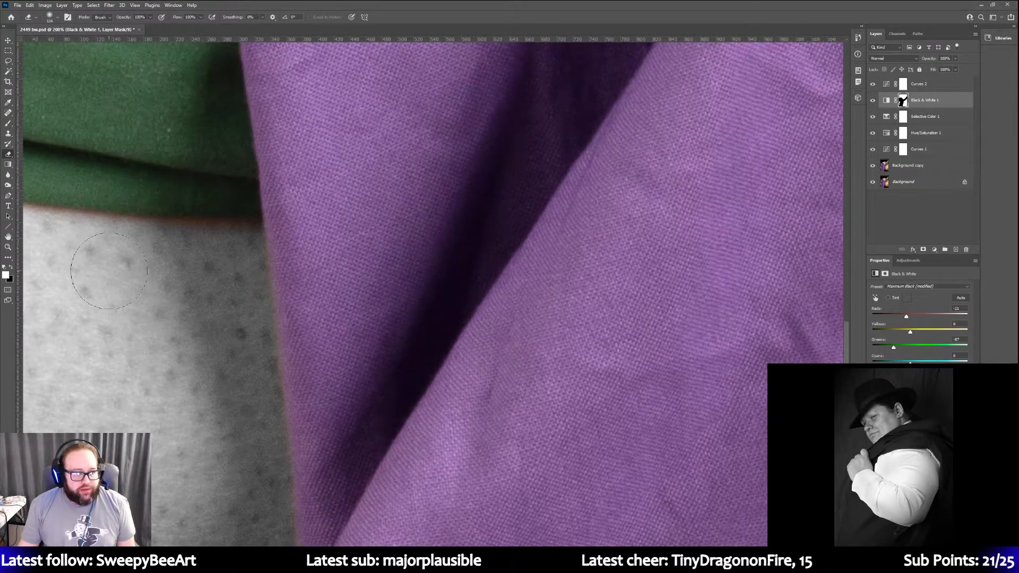
pyautogui.click(53, 239)
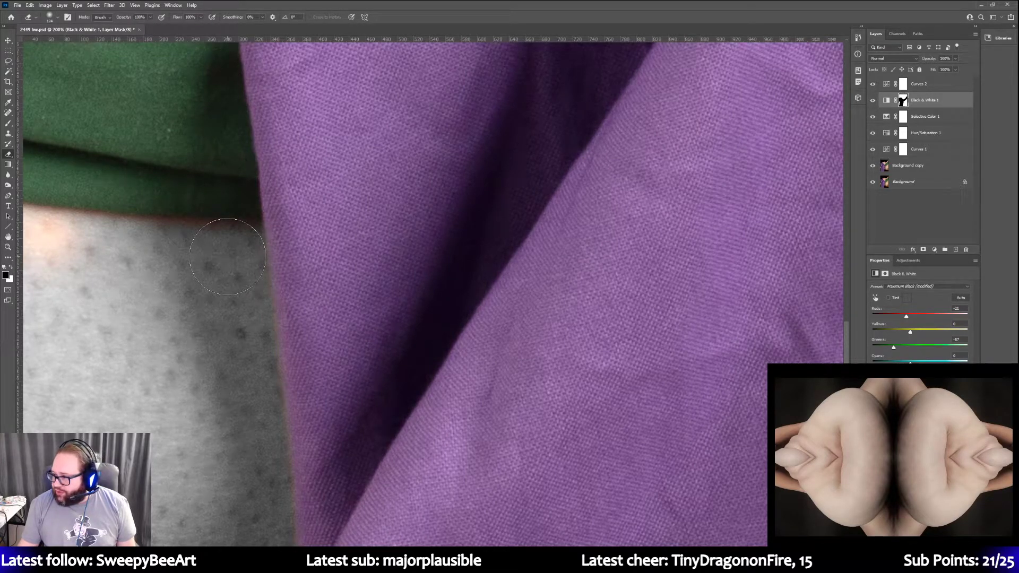
pyautogui.moveTo(144, 255)
pyautogui.mouseDown()
pyautogui.moveTo(48, 244)
pyautogui.moveTo(53, 233)
pyautogui.moveTo(40, 241)
pyautogui.mouseUp()
# Examine the green and purple cloth boundaries at 200% zoom, up to the frayed upper edge and across the skin to the hand
pyautogui.scroll(2, 144, 297)
pyautogui.scroll(10, 145, 297)
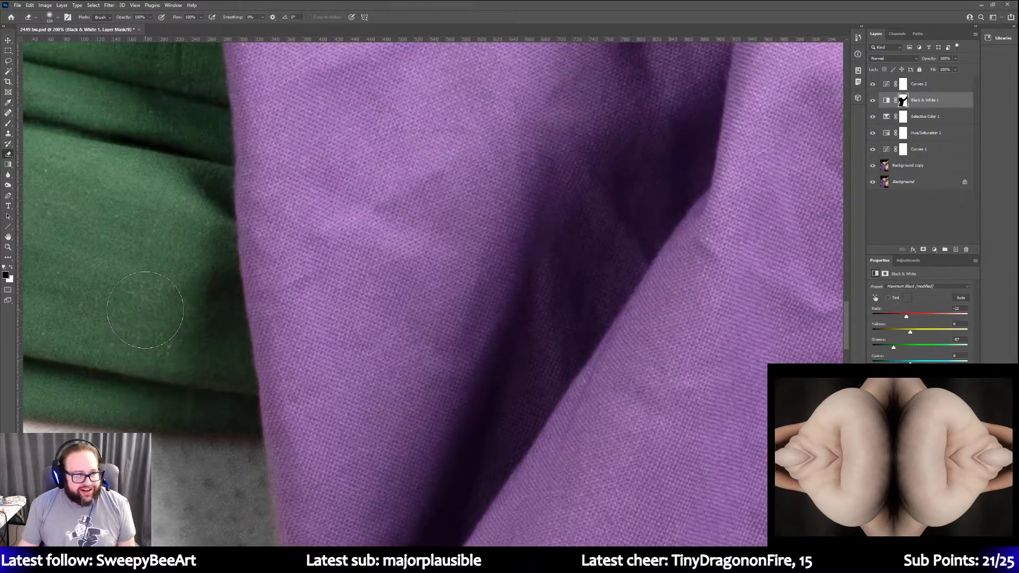
pyautogui.scroll(10, 145, 310)
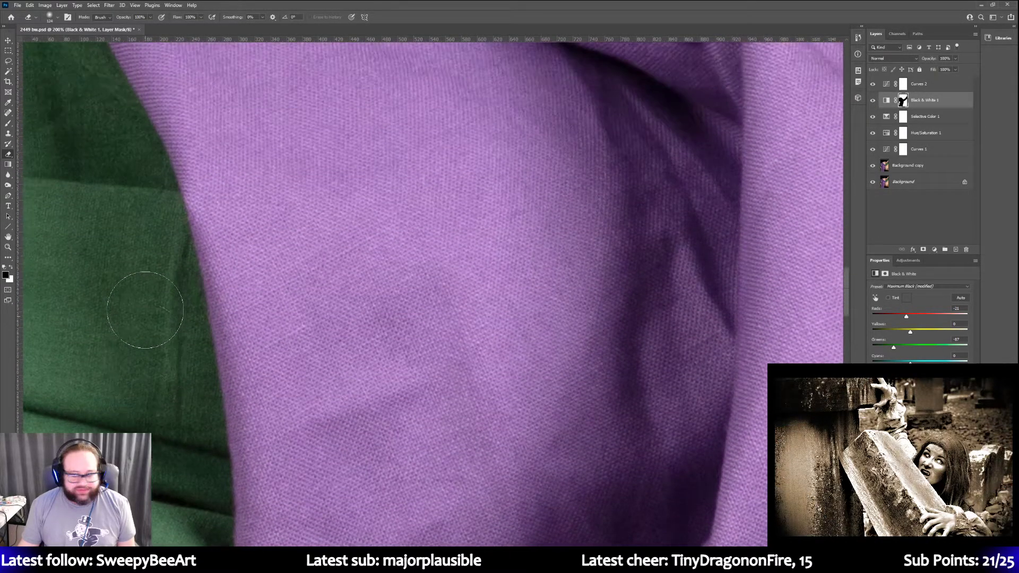
pyautogui.scroll(3, 155, 289)
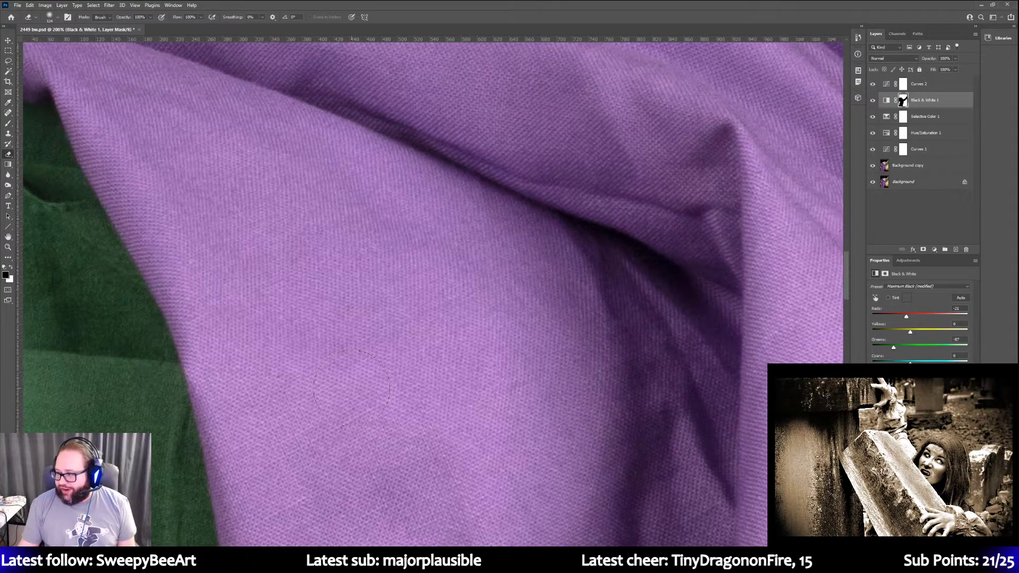
pyautogui.hscroll(-15, 137, 305)
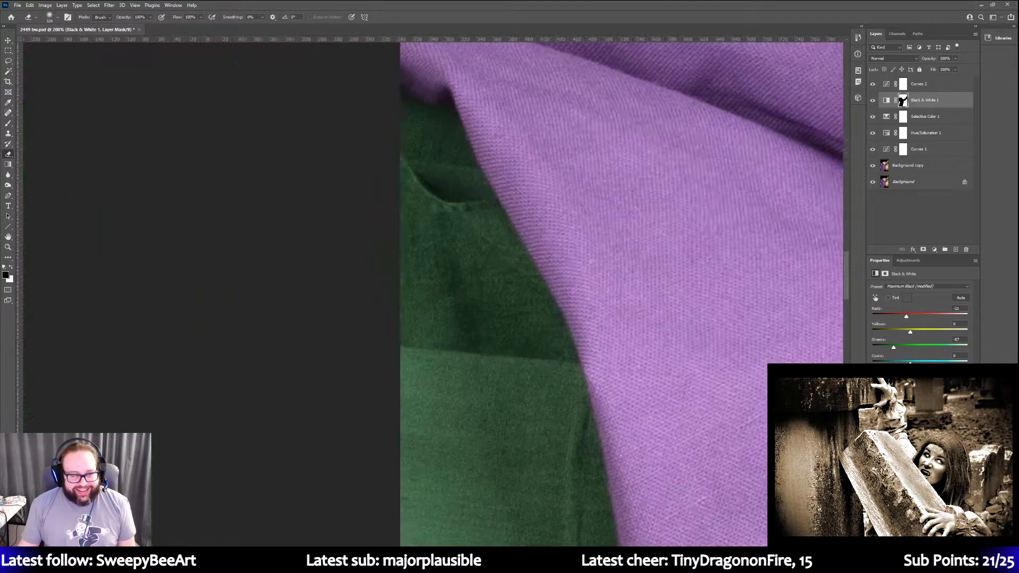
pyautogui.scroll(5, 644, 387)
pyautogui.scroll(15, 642, 392)
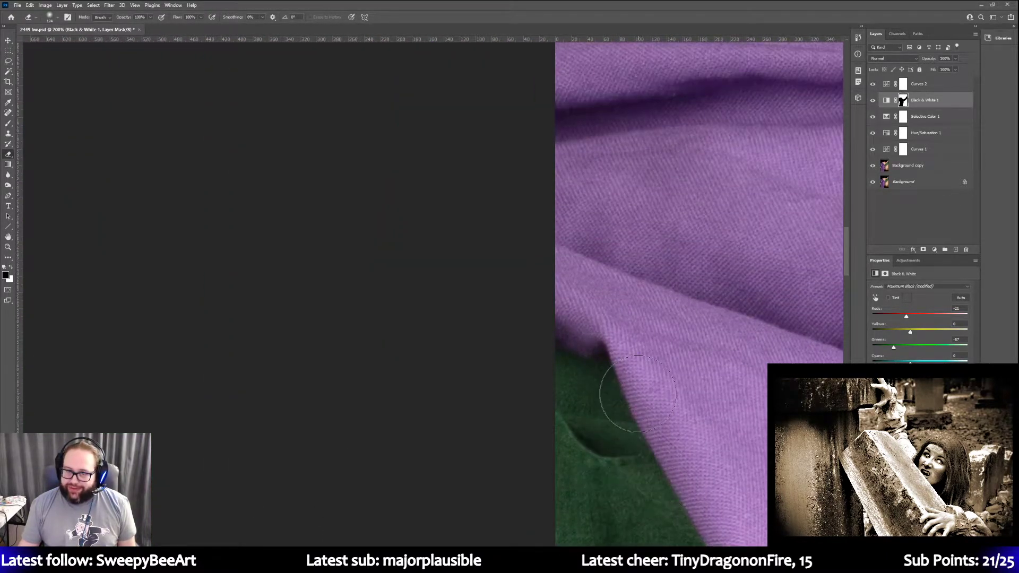
pyautogui.scroll(2, 640, 397)
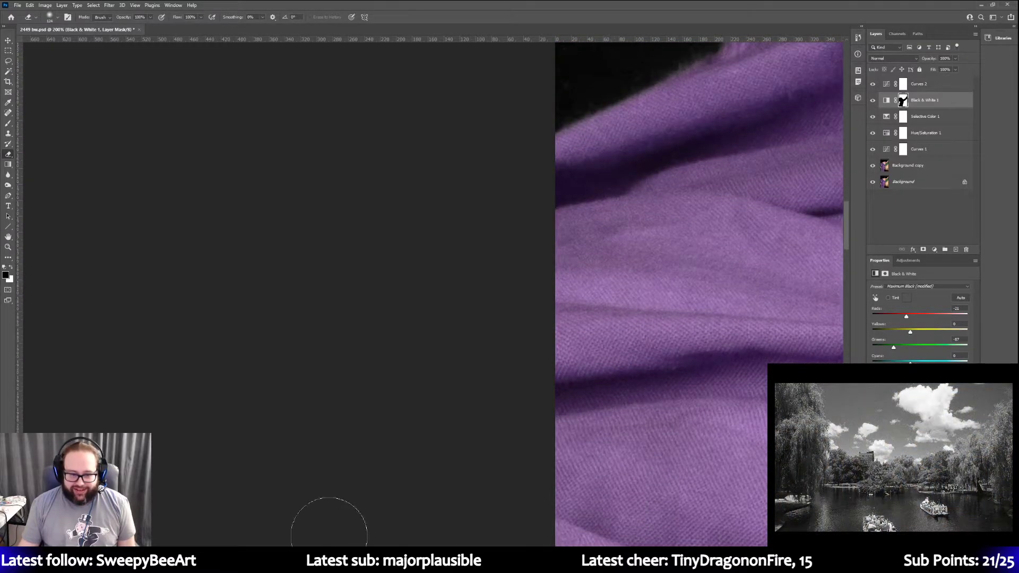
pyautogui.hscroll(-15, 581, 294)
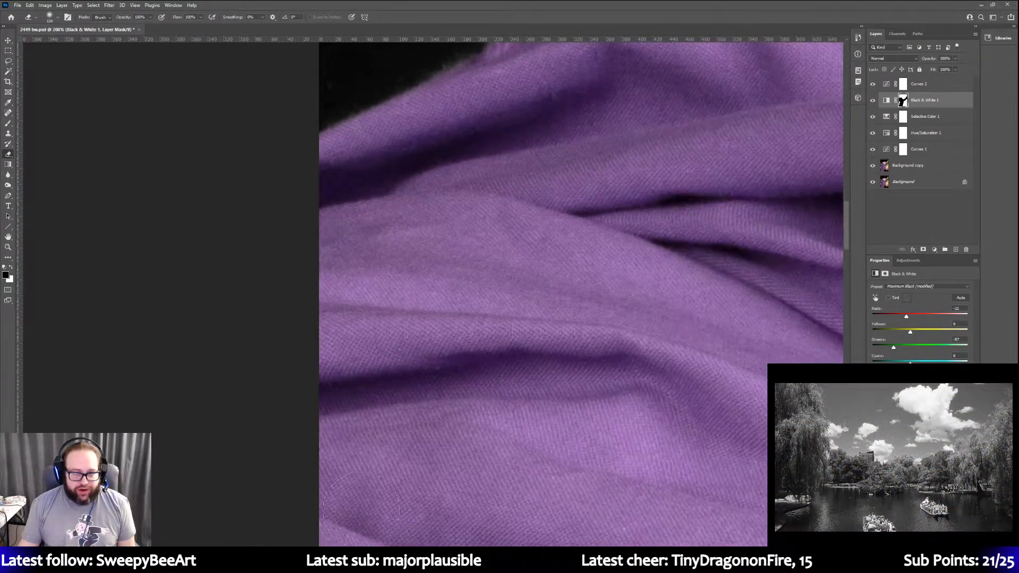
pyautogui.scroll(7, 581, 294)
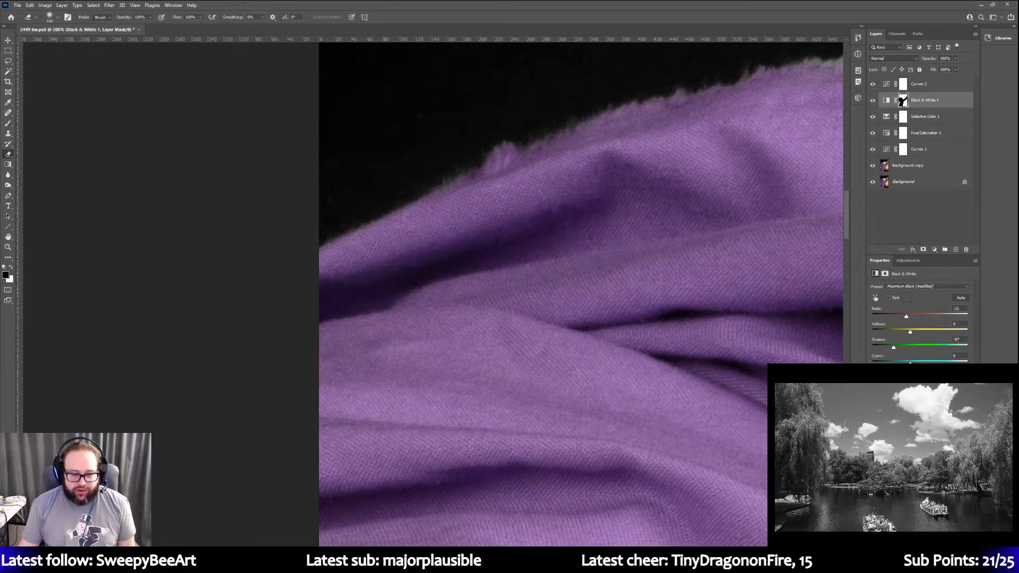
pyautogui.hscroll(20, 475, 499)
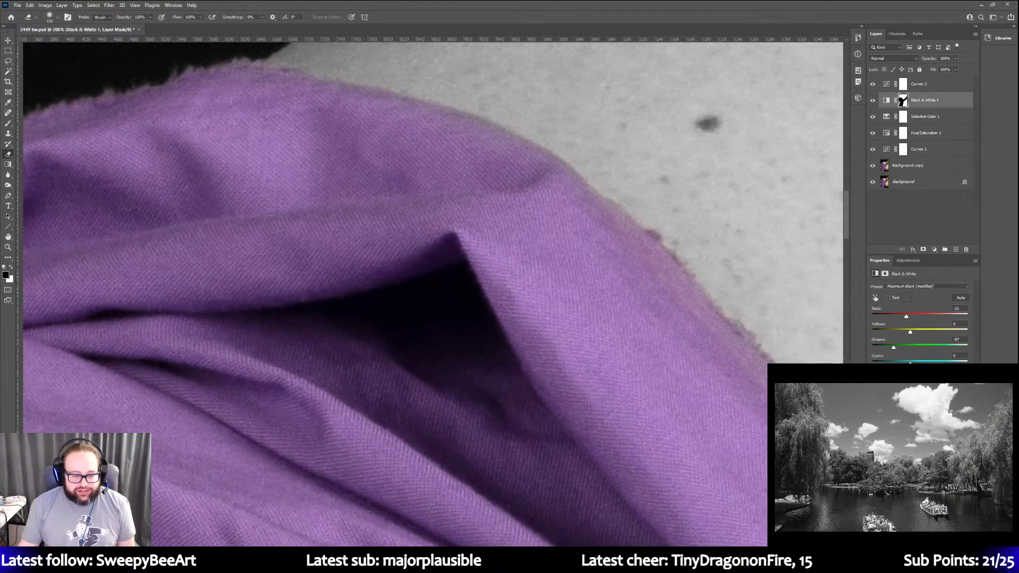
pyautogui.hscroll(20, 432, 292)
pyautogui.scroll(-3, 527, 454)
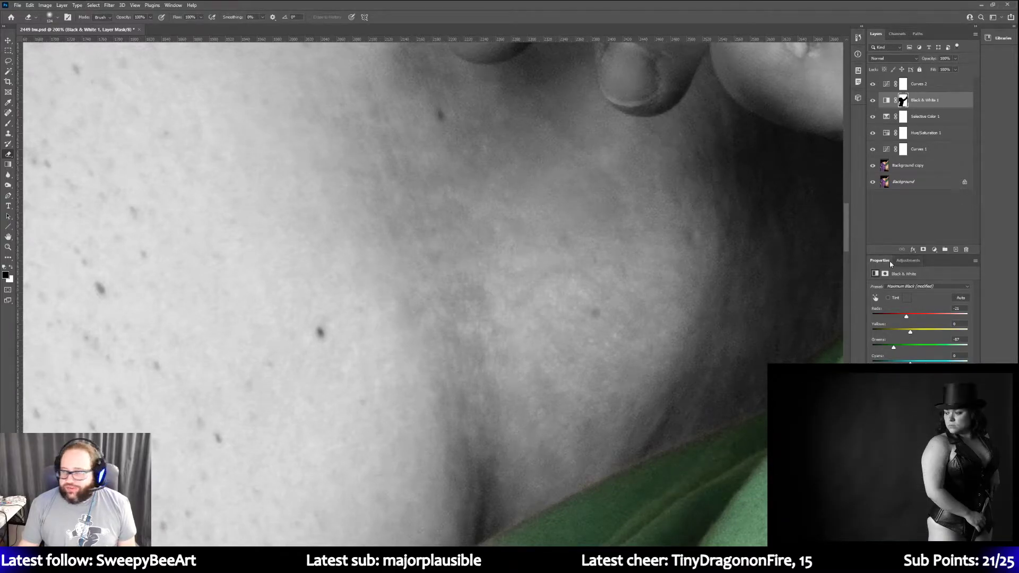
# Review both cloths and the surrounding skin at 33.3% zoom for leftover color fringes
pyautogui.click(8, 247)
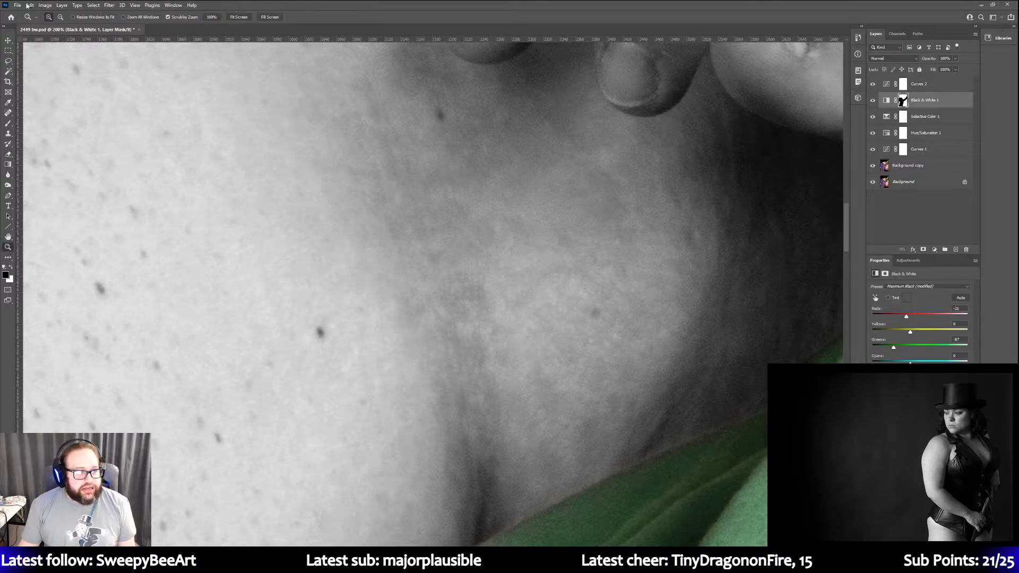
pyautogui.click(61, 17)
pyautogui.click(381, 296)
pyautogui.click(380, 296)
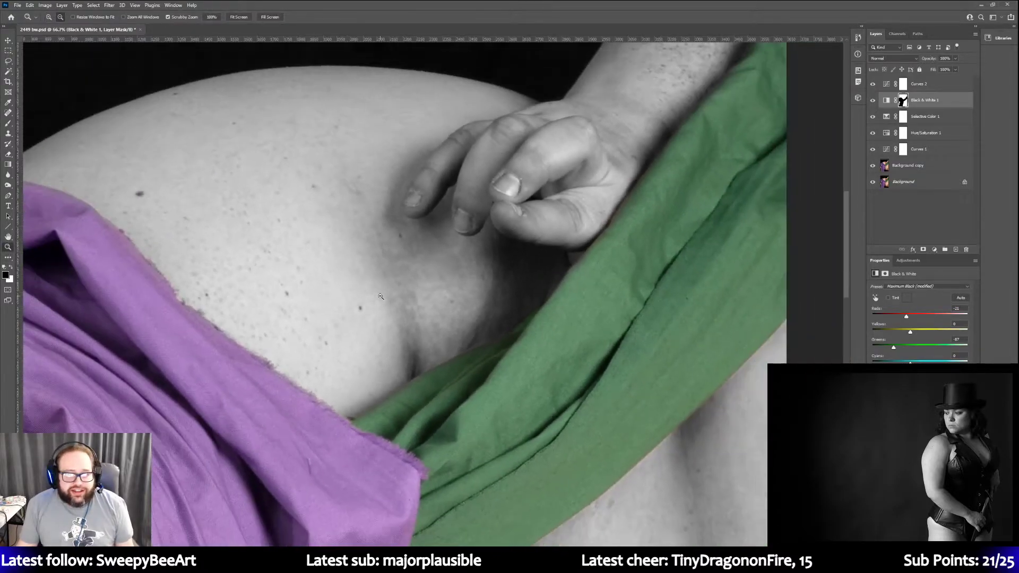
pyautogui.click(380, 296)
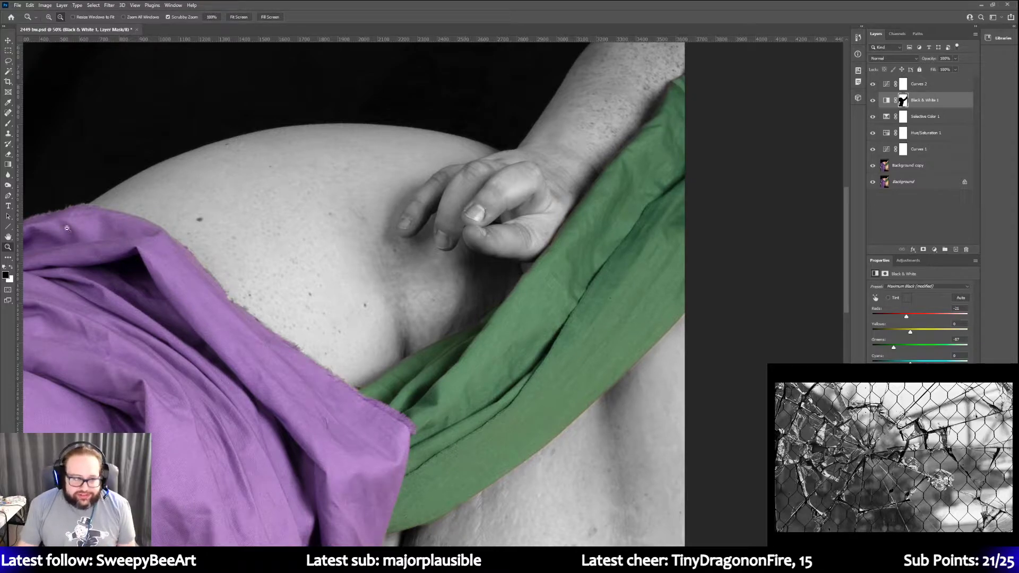
pyautogui.click(487, 450)
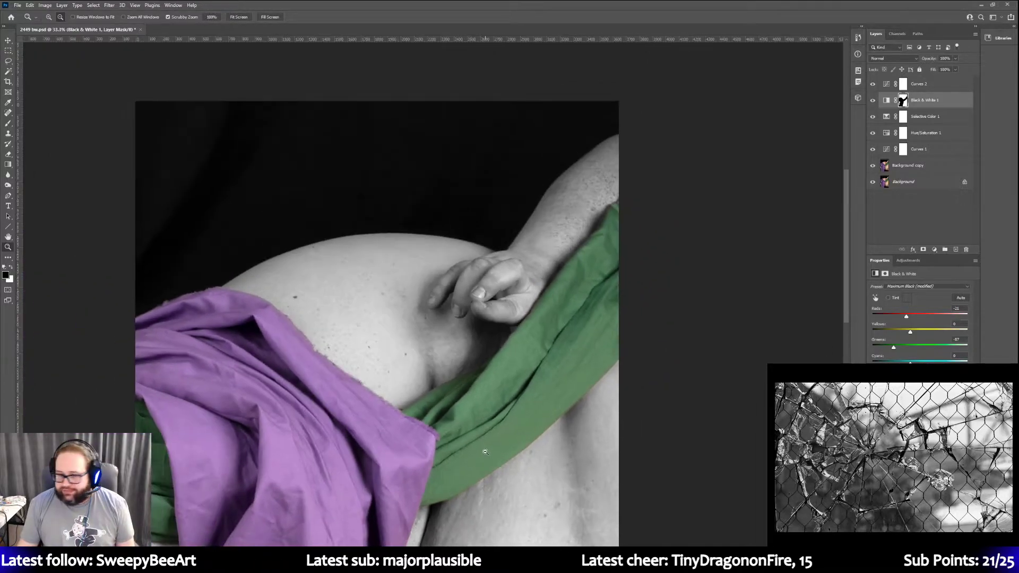
pyautogui.scroll(-2, 467, 441)
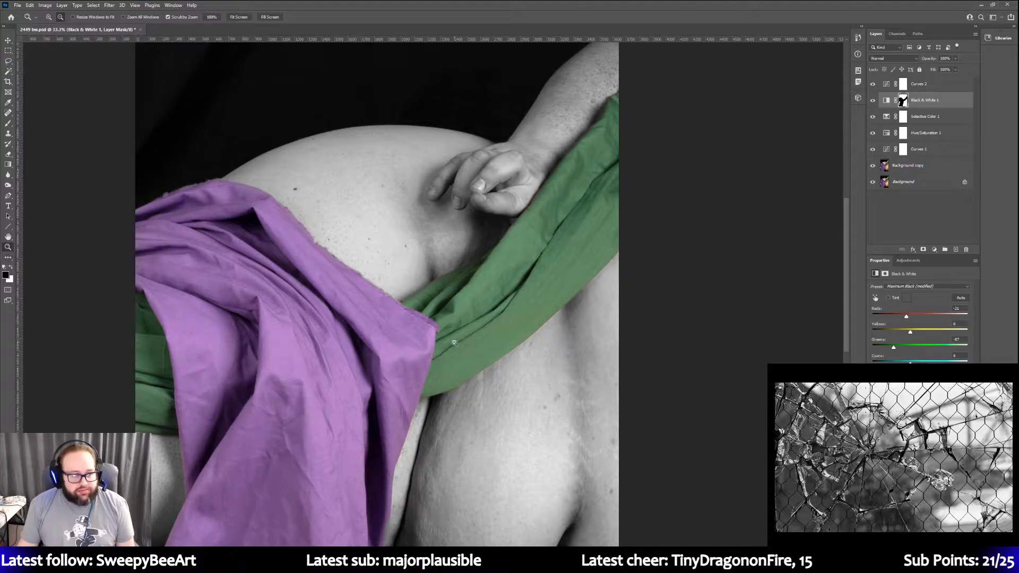
# Erase the orange fringe from the Black & White mask along the green cloth's lower edge against the thigh, working at 100% zoom
pyautogui.click(473, 323)
pyautogui.click(472, 324)
pyautogui.click(496, 387)
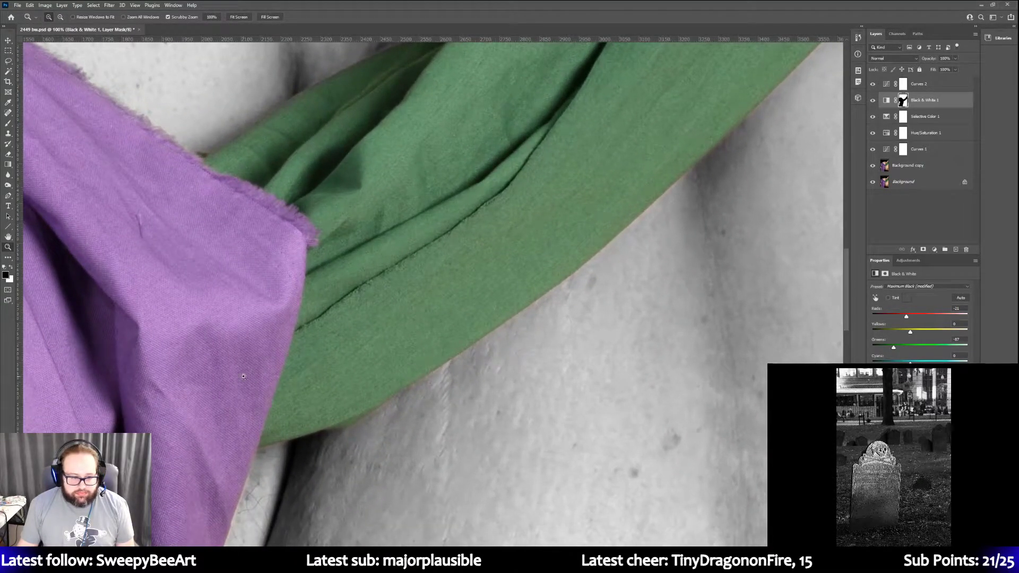
pyautogui.click(8, 154)
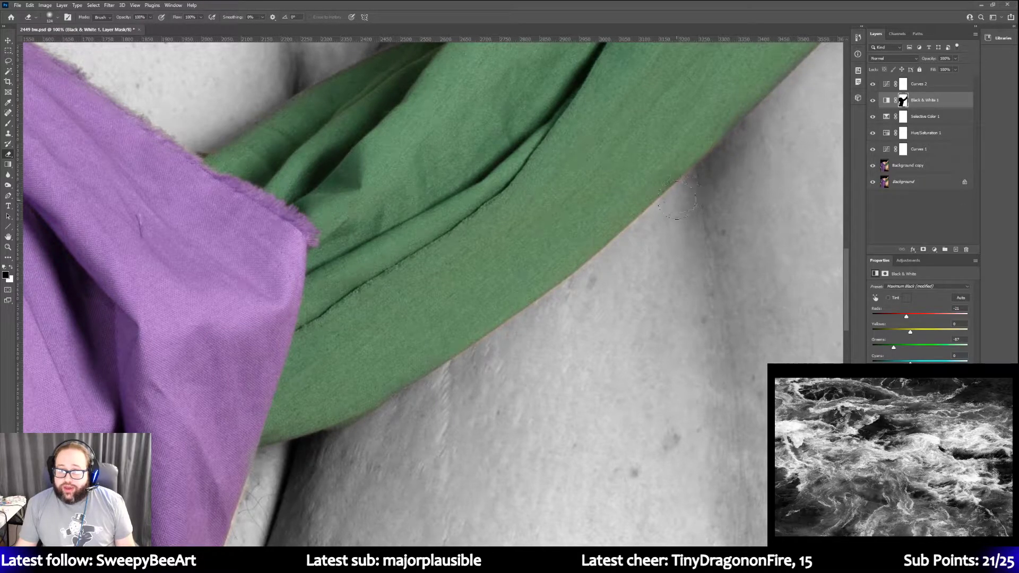
pyautogui.moveTo(401, 405)
pyautogui.mouseDown()
pyautogui.moveTo(605, 271)
pyautogui.moveTo(683, 195)
pyautogui.mouseUp()
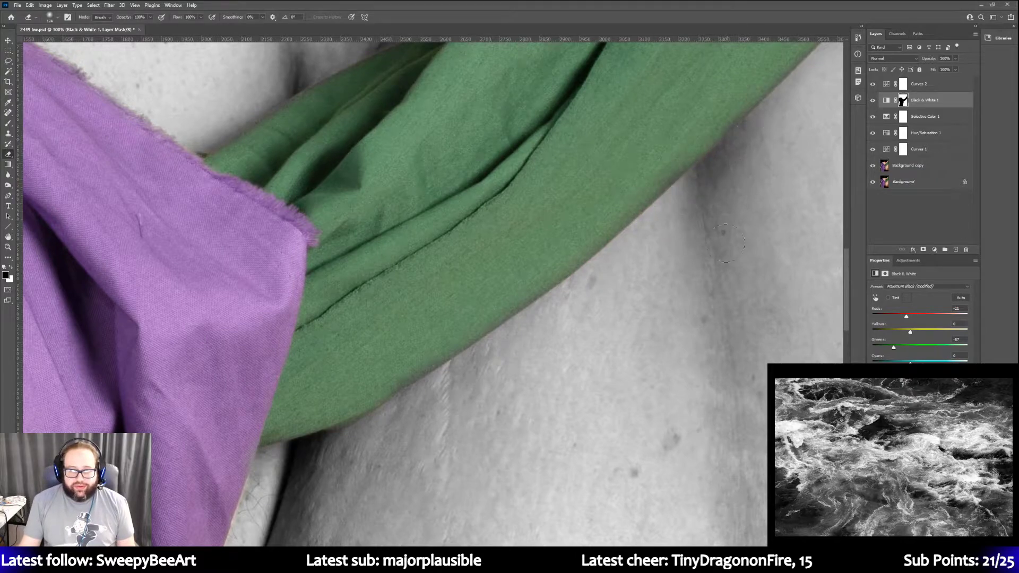
pyautogui.scroll(2, 262, 493)
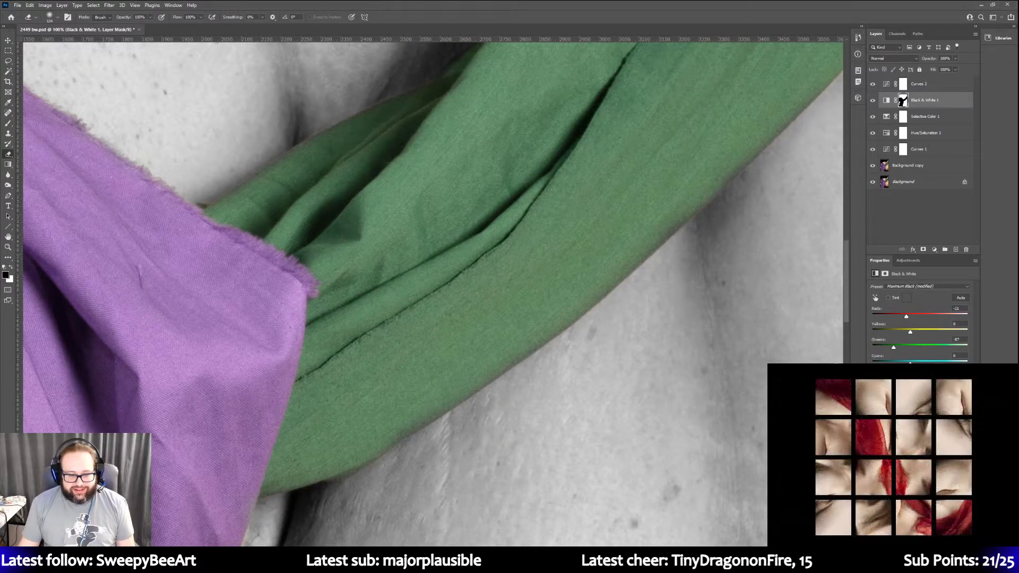
pyautogui.hscroll(5, 717, 387)
pyautogui.scroll(5, 717, 387)
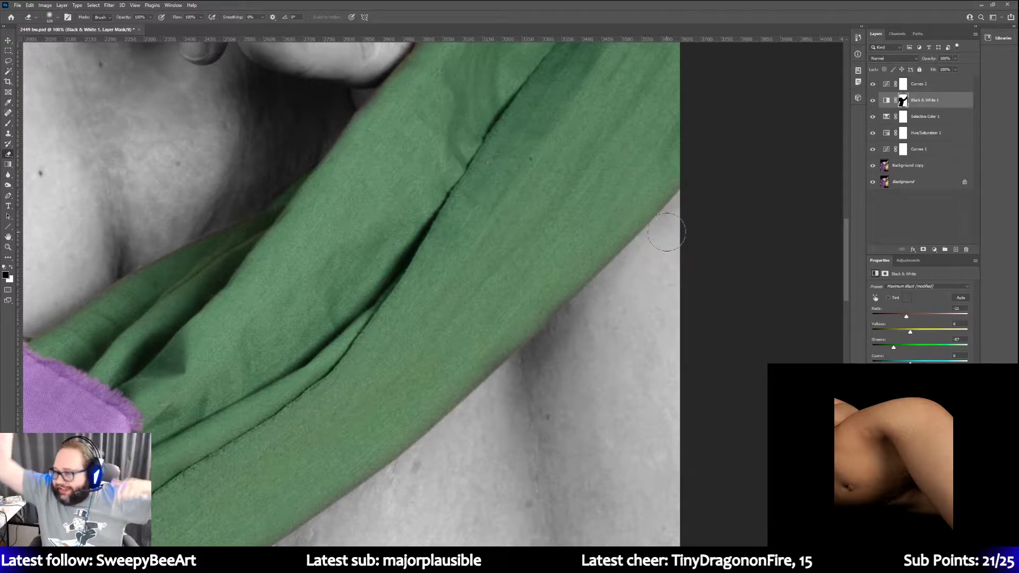
pyautogui.scroll(10, 667, 231)
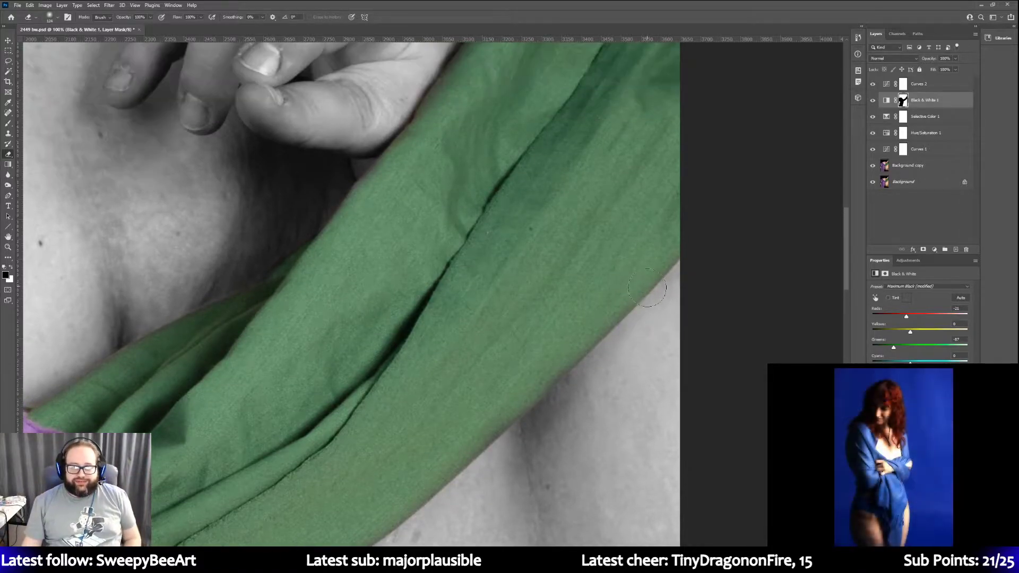
pyautogui.scroll(5, 644, 295)
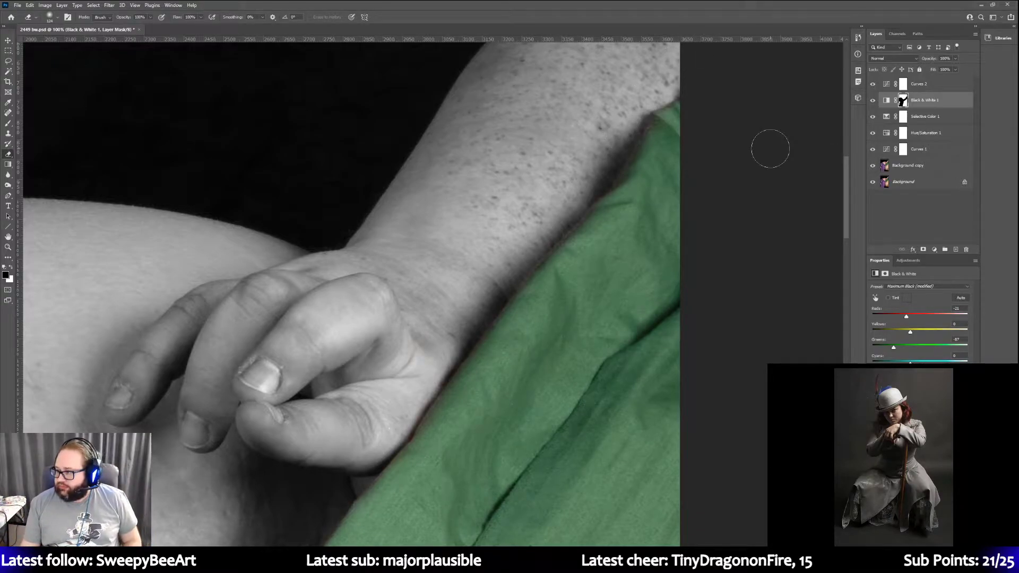
pyautogui.scroll(5, 414, 236)
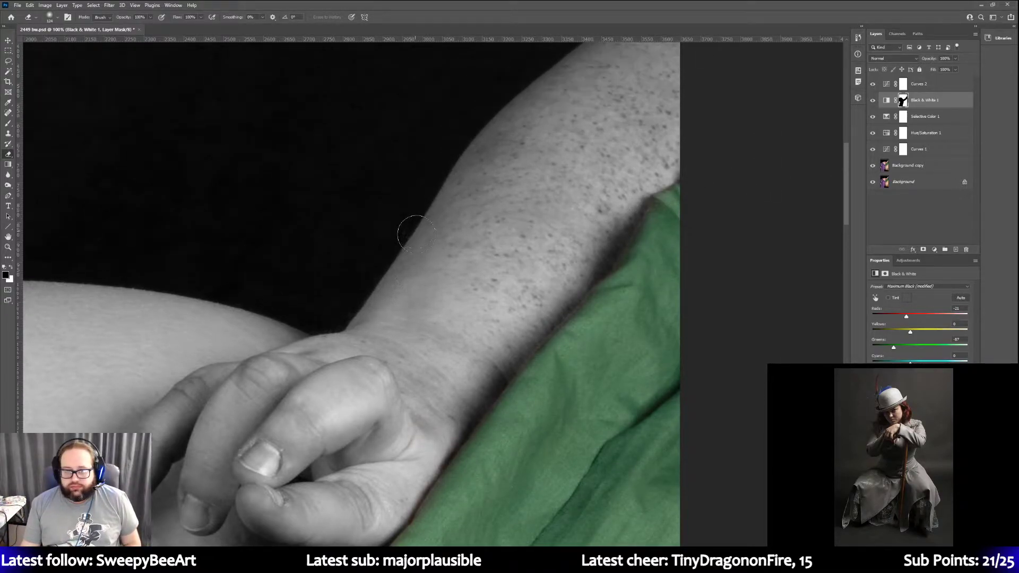
# Save a copy of the document as a Photoshop file named "2449 selective" in the ABA March 2021 folder
pyautogui.click(17, 5)
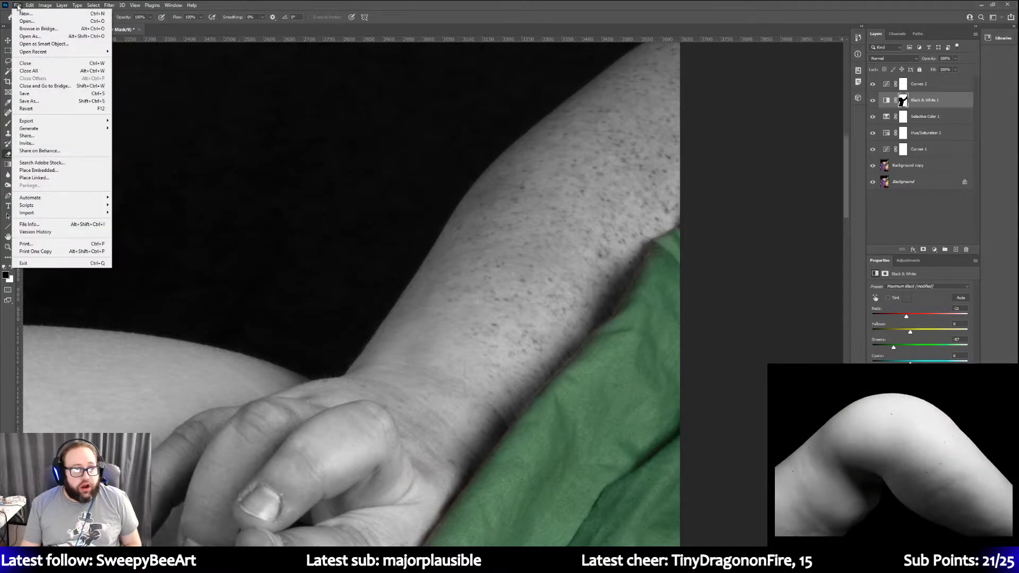
pyautogui.click(35, 99)
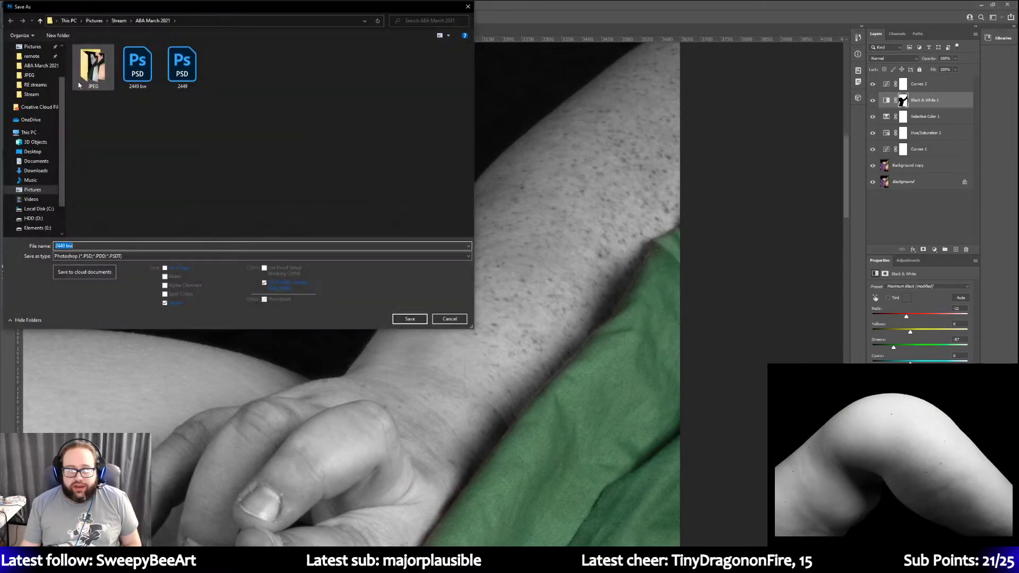
pyautogui.write('2449 selective')
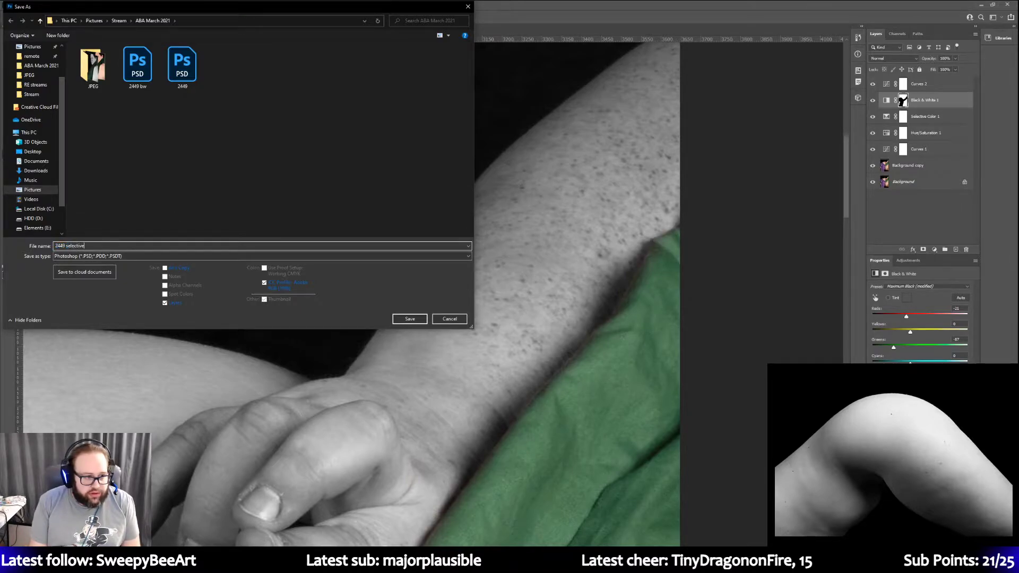
pyautogui.press('Return')
pyautogui.press('Return')
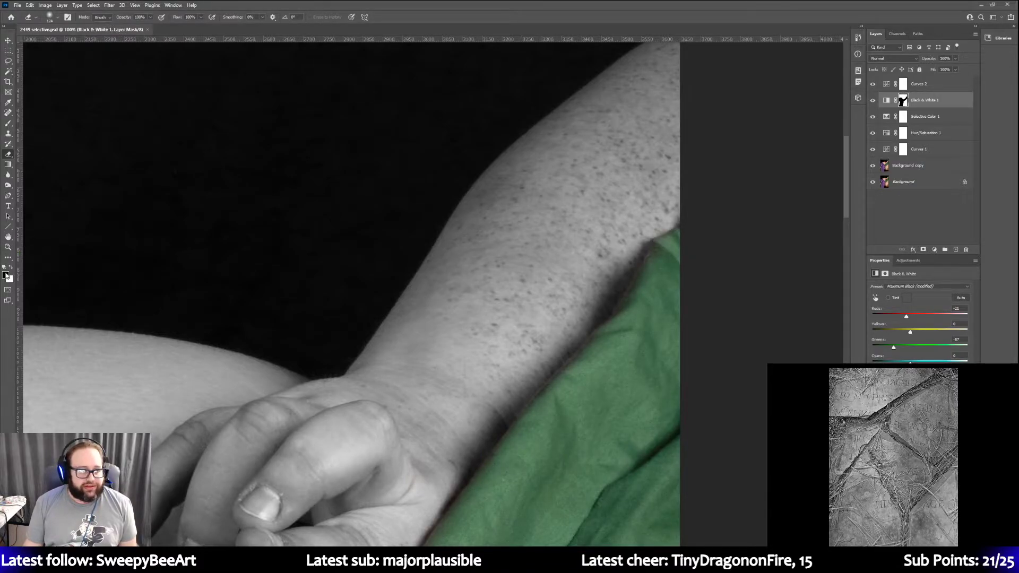
# Review the selective-color image zoomed out to 16.7%, and compare the open trumpeting-angel and winged-face gravestone photos
pyautogui.click(8, 248)
pyautogui.keyDown('alt'); pyautogui.click(219, 148); pyautogui.keyUp('alt')
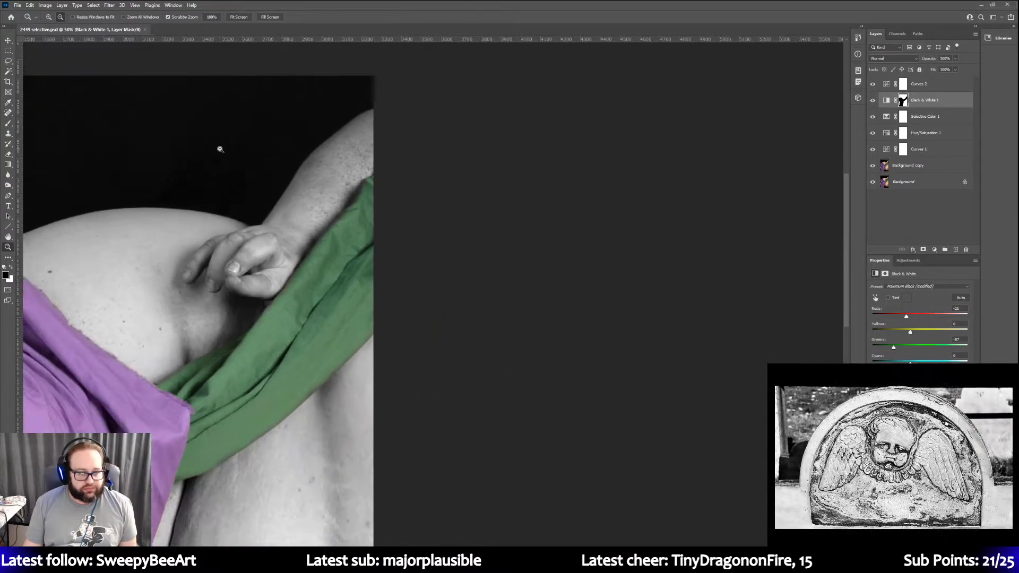
pyautogui.keyDown('alt'); pyautogui.click(218, 150); pyautogui.keyUp('alt')
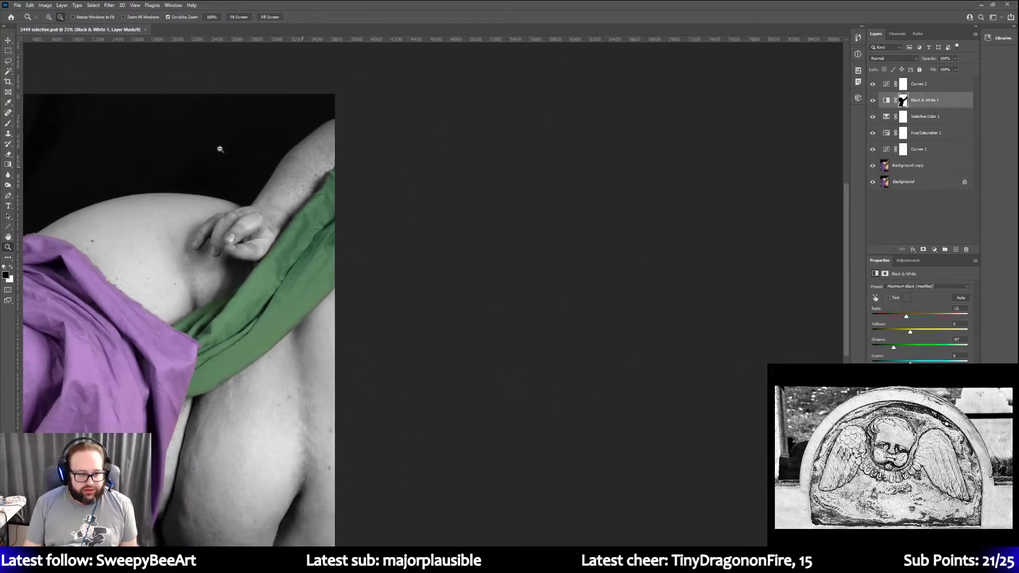
pyautogui.keyDown('alt'); pyautogui.click(219, 150); pyautogui.keyUp('alt')
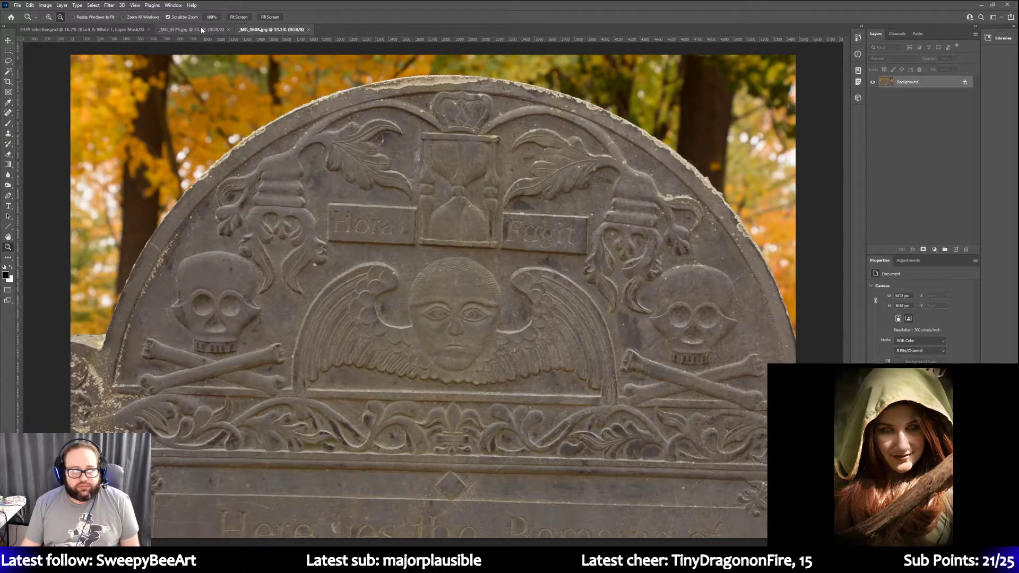
pyautogui.click(202, 29)
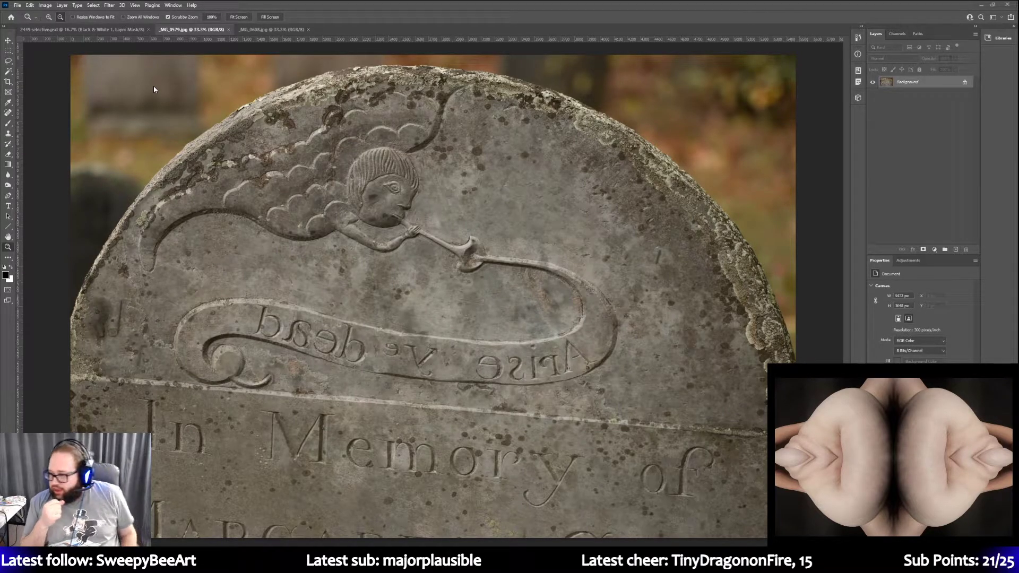
pyautogui.click(261, 29)
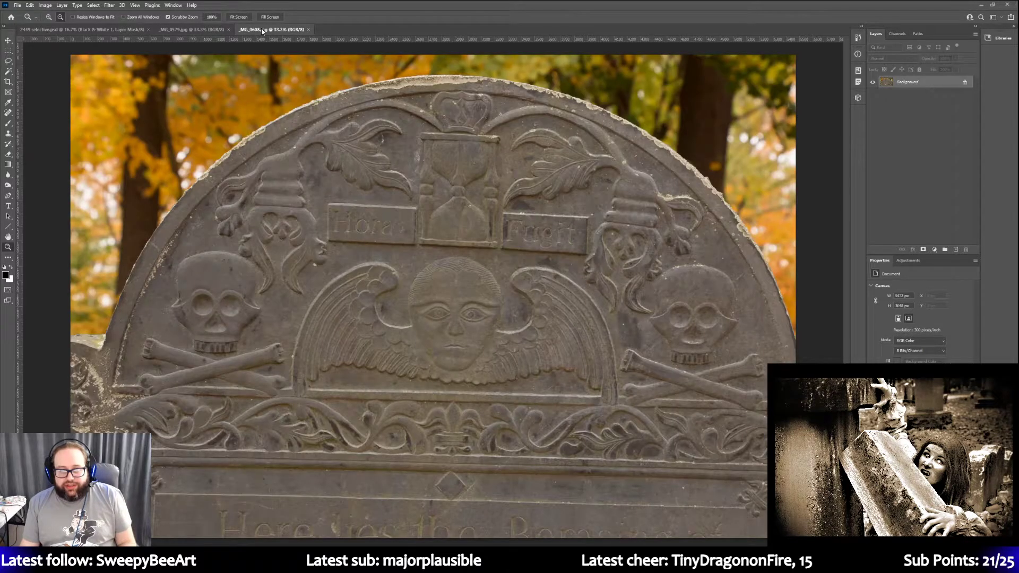
pyautogui.click(181, 30)
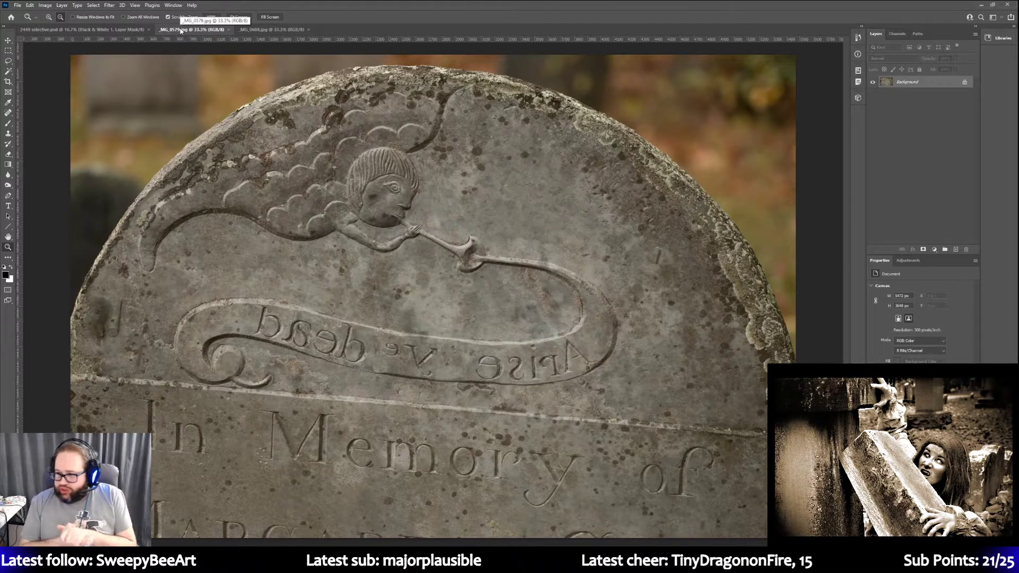
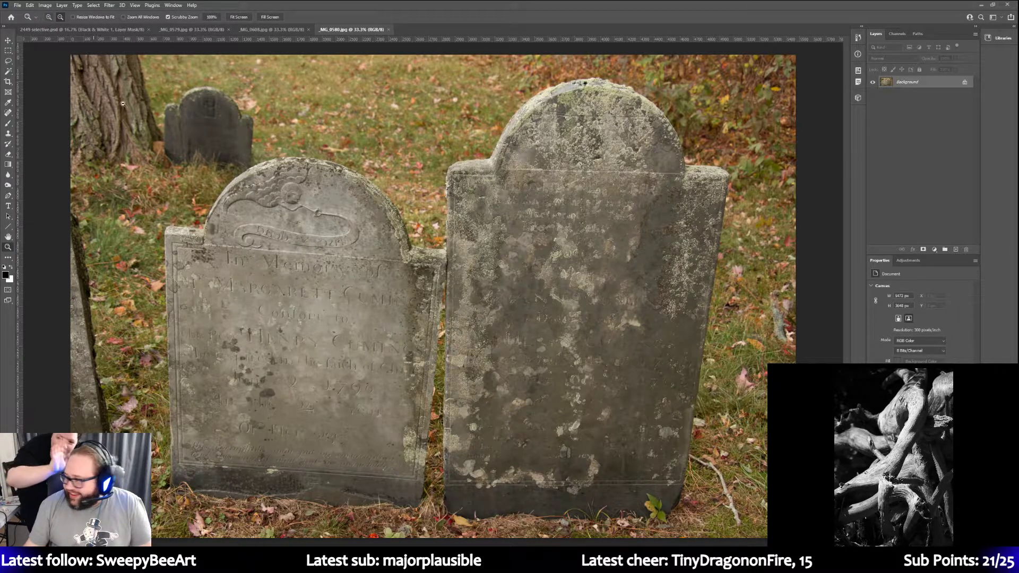
# Examine the full inscription on the angel gravestone in _MG_0580.jpg at up to 100% zoom
pyautogui.click(338, 362)
pyautogui.click(49, 17)
pyautogui.click(279, 342)
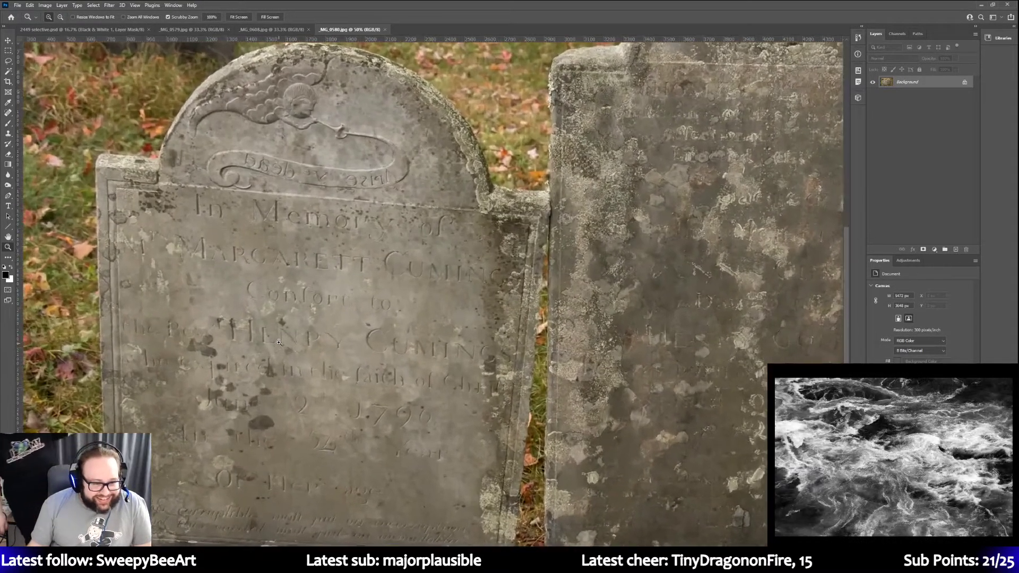
pyautogui.click(278, 342)
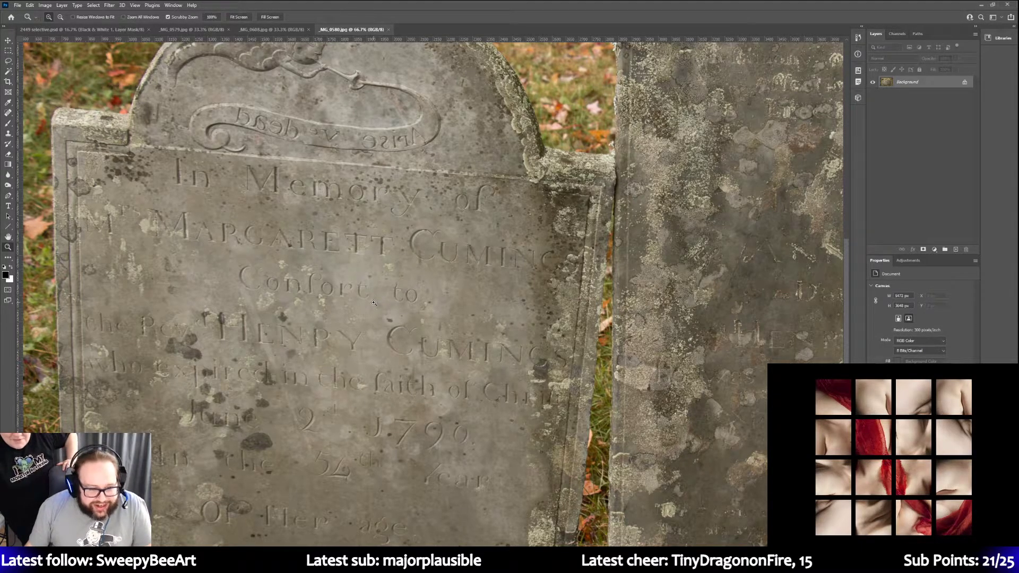
pyautogui.scroll(-2, 374, 302)
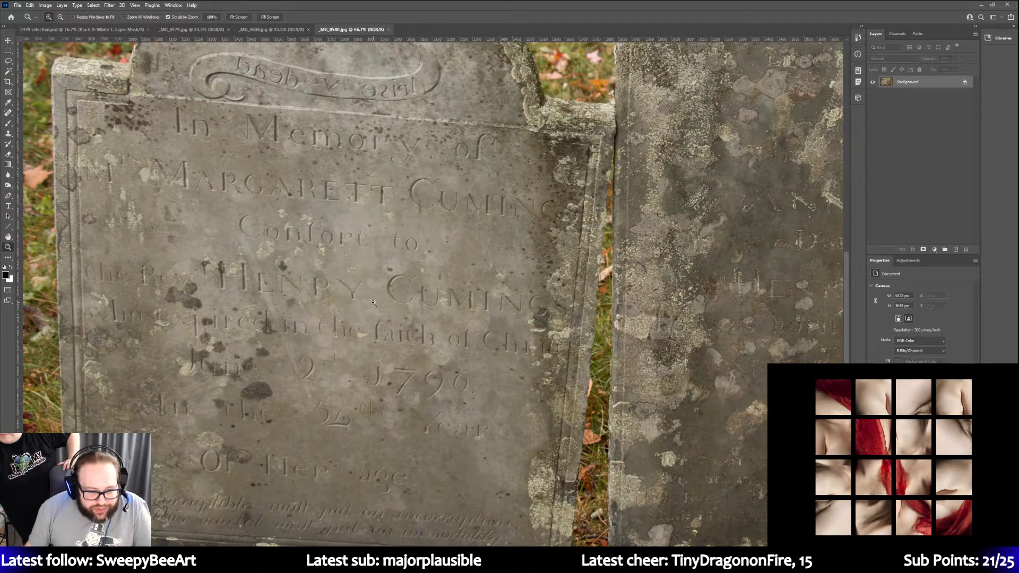
pyautogui.scroll(-3, 373, 303)
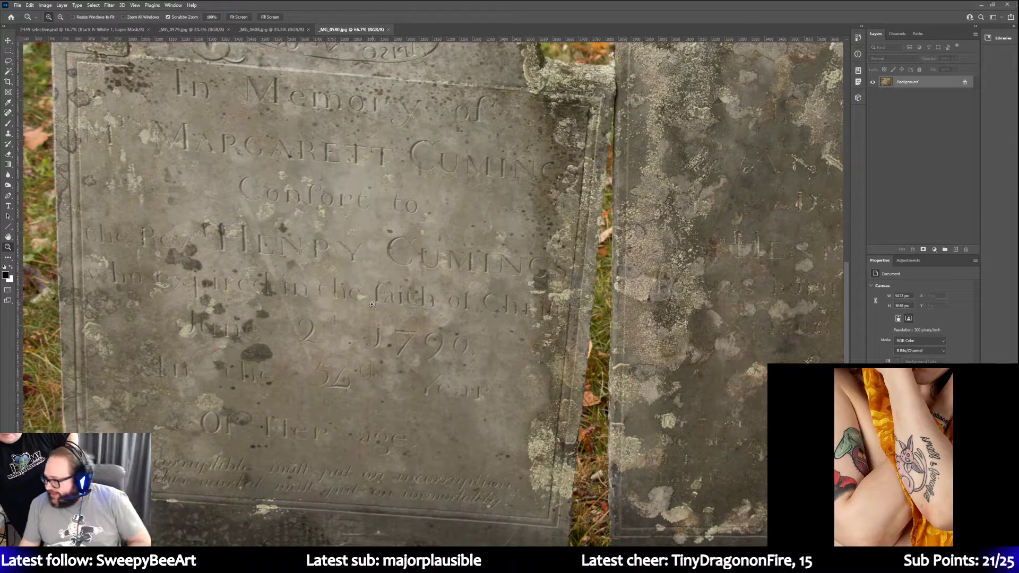
pyautogui.click(297, 472)
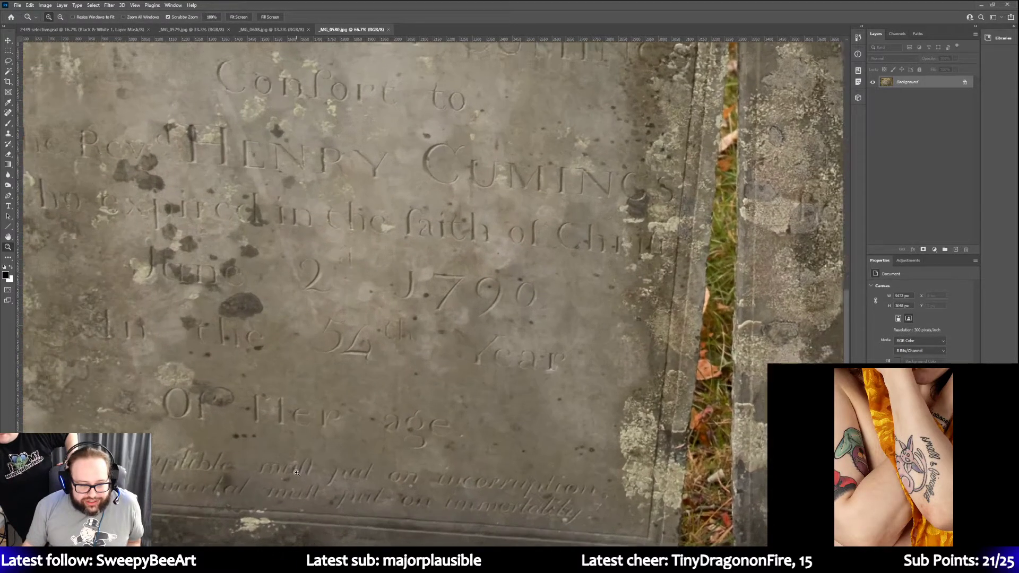
pyautogui.hscroll(-3, 350, 329)
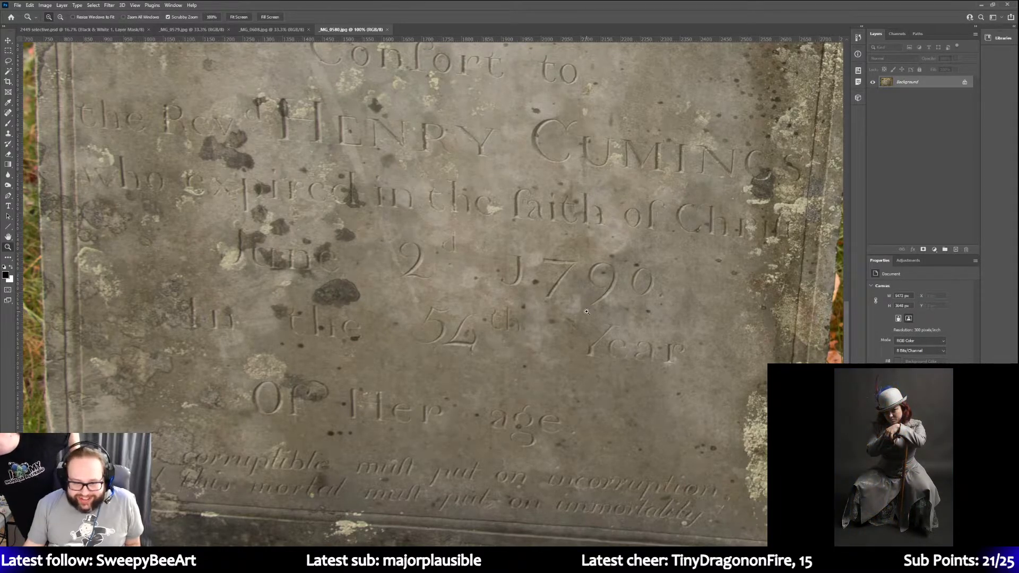
pyautogui.scroll(3, 266, 37)
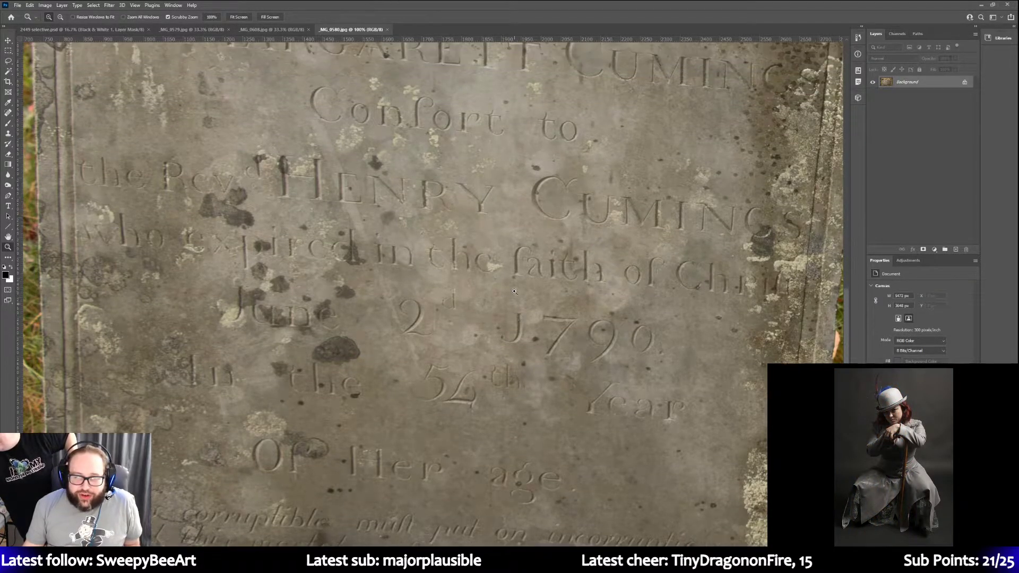
pyautogui.scroll(-2, 383, 144)
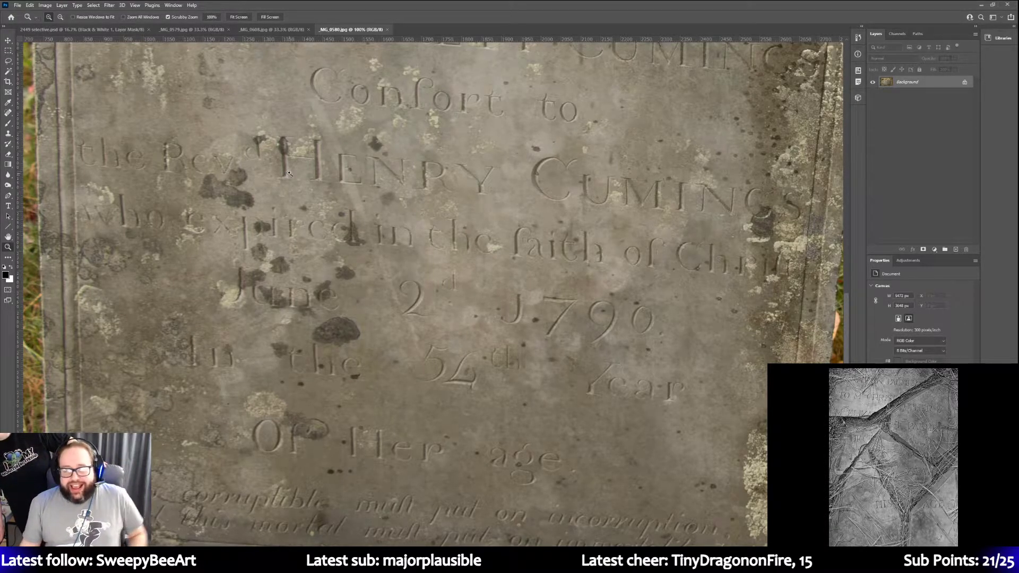
pyautogui.scroll(3, 284, 174)
# Straighten and crop the trumpeting-angel photo _MG_0579.jpg to about 4883 by 3255 px, with the stone's horizontal ledge level
pyautogui.click(271, 29)
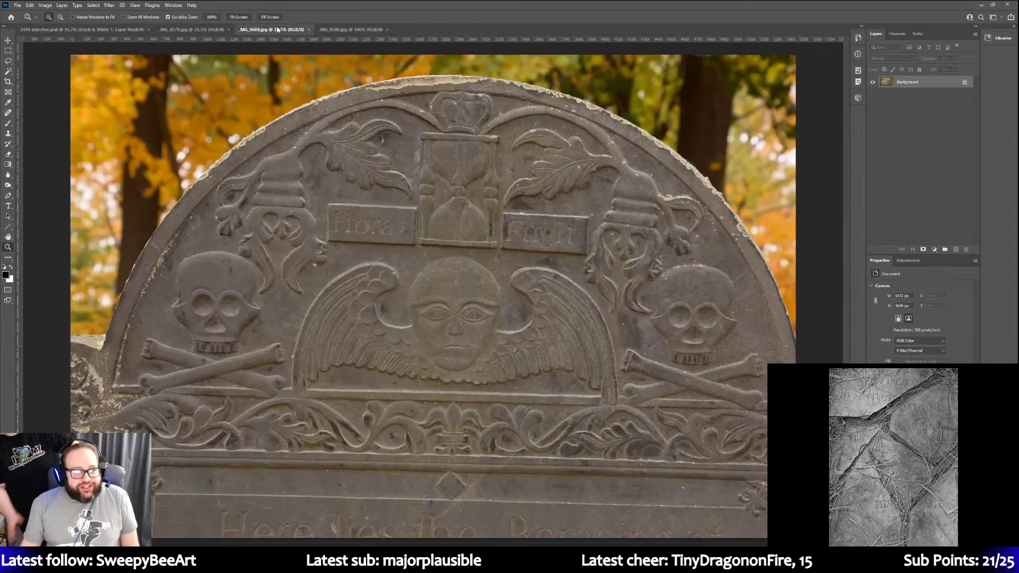
pyautogui.click(199, 31)
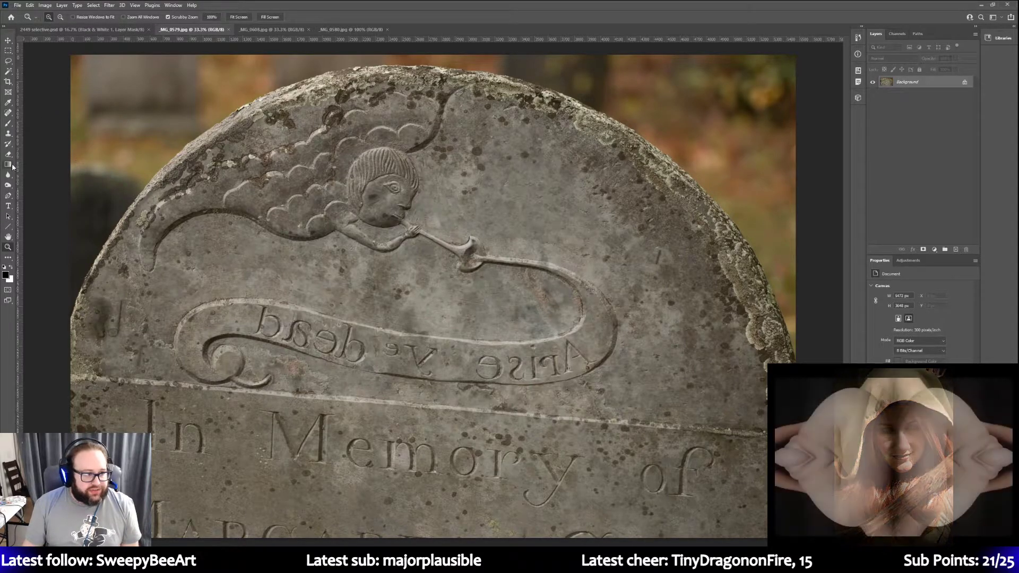
pyautogui.click(7, 82)
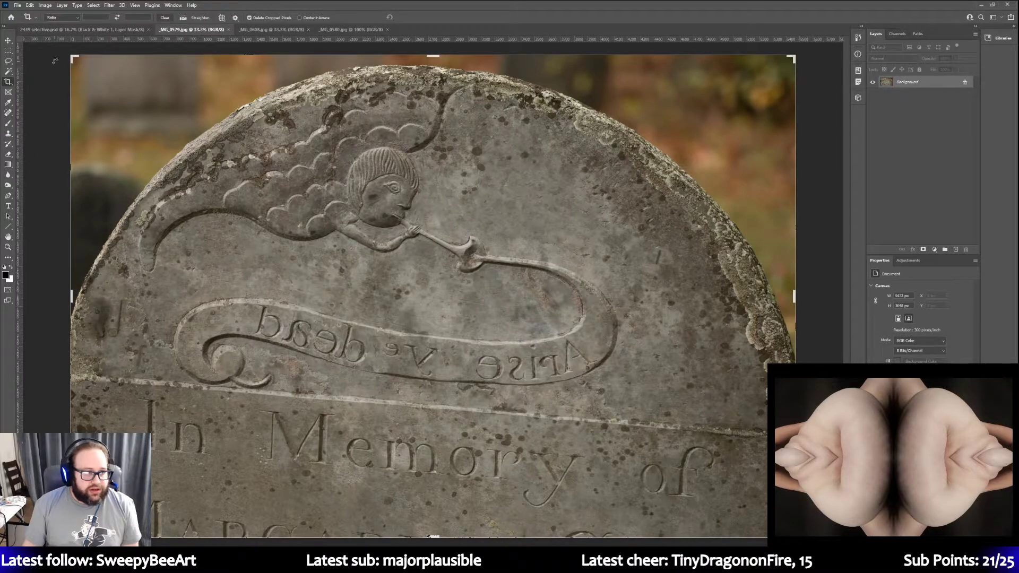
pyautogui.moveTo(54, 60); pyautogui.dragTo(62, 106)
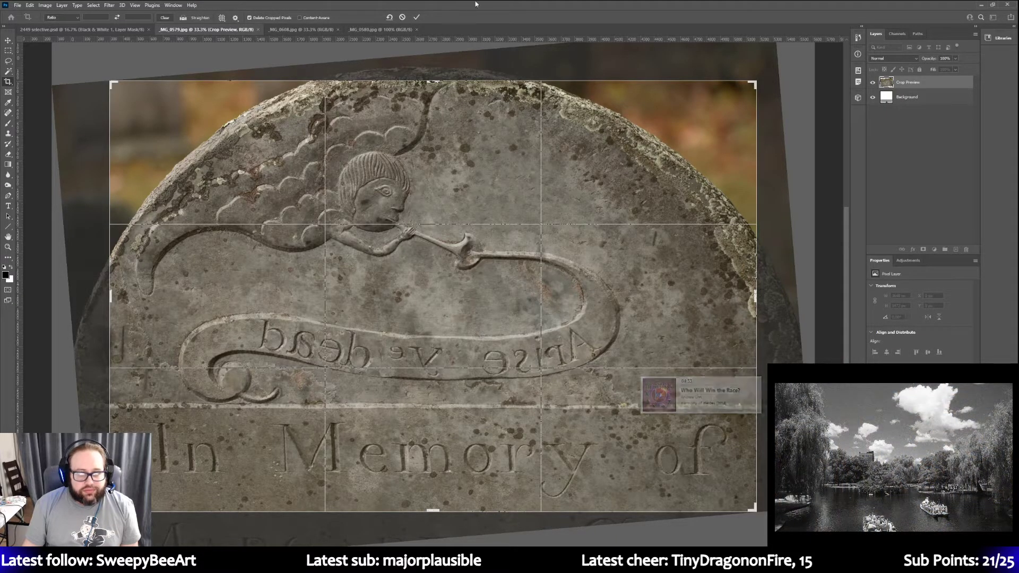
pyautogui.click(416, 17)
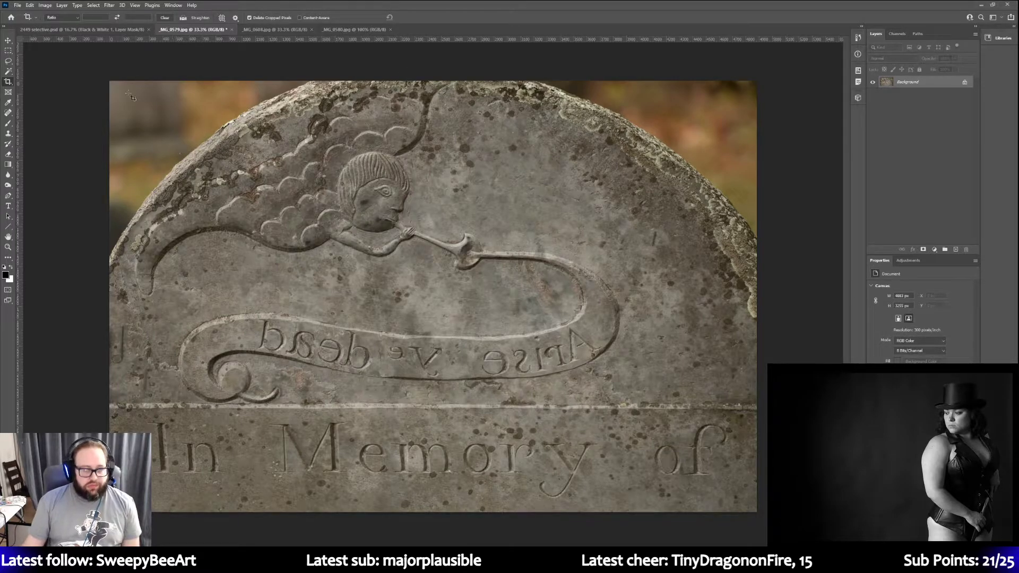
# Add a Curves adjustment layer to the gravestone photo and duplicate the Background layer as "Background copy"
pyautogui.click(919, 261)
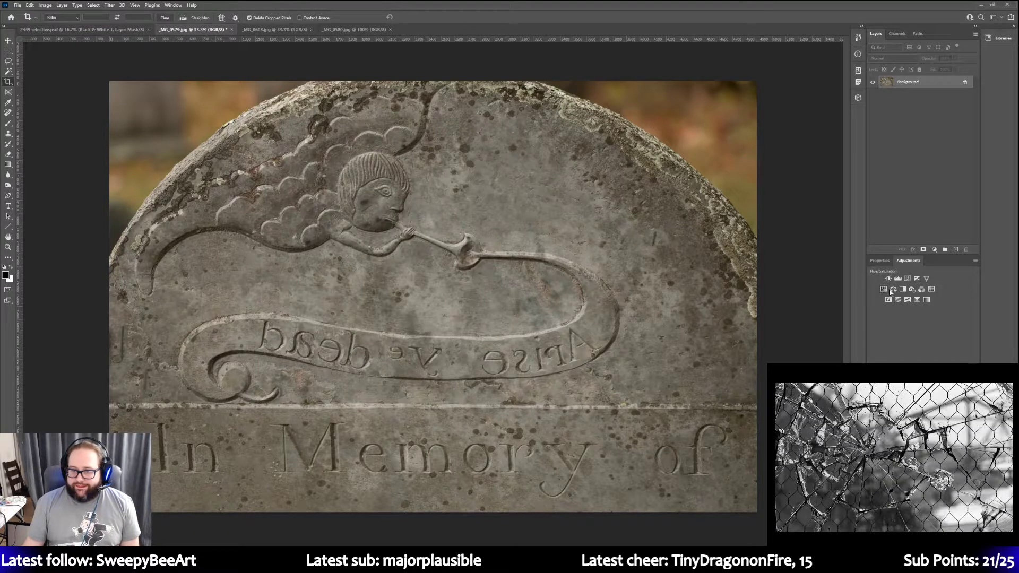
pyautogui.click(908, 278)
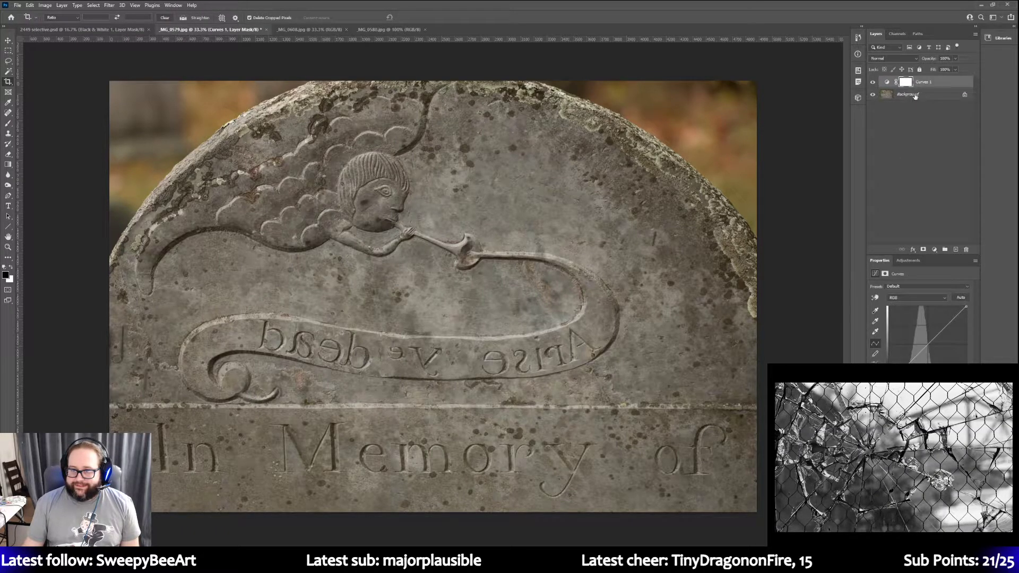
pyautogui.rightClick(915, 96)
pyautogui.click(936, 113)
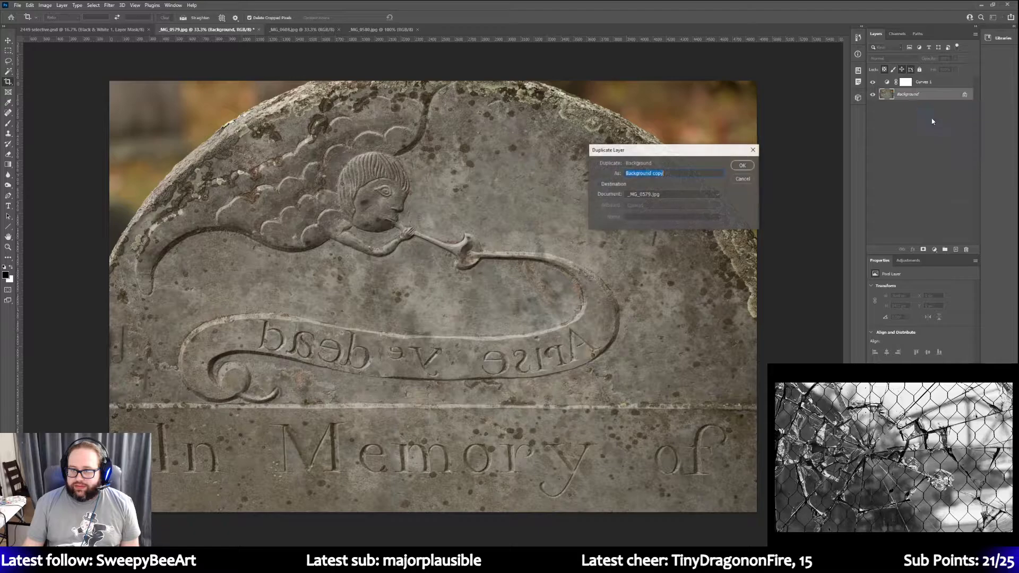
pyautogui.click(751, 166)
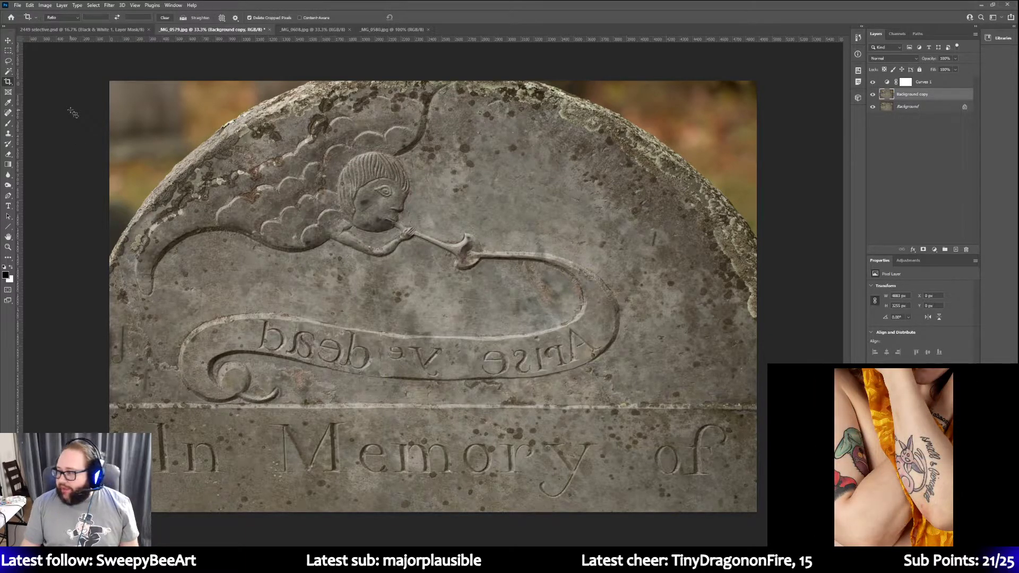
# Increase the gravestone's contrast on the Curves 1 layer by moving the RGB black and white points inward
pyautogui.click(931, 82)
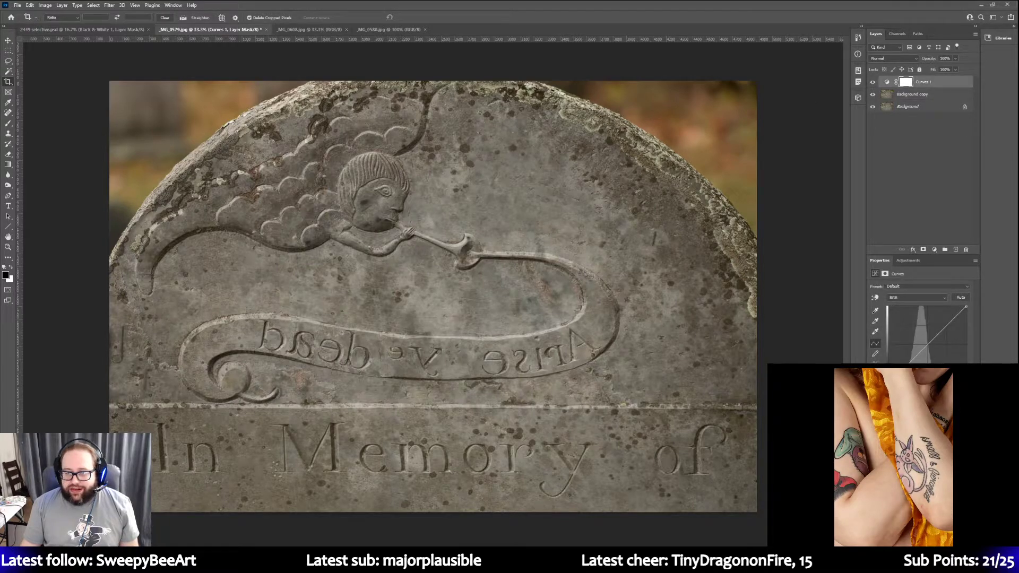
pyautogui.moveTo(888, 384); pyautogui.dragTo(895, 384)
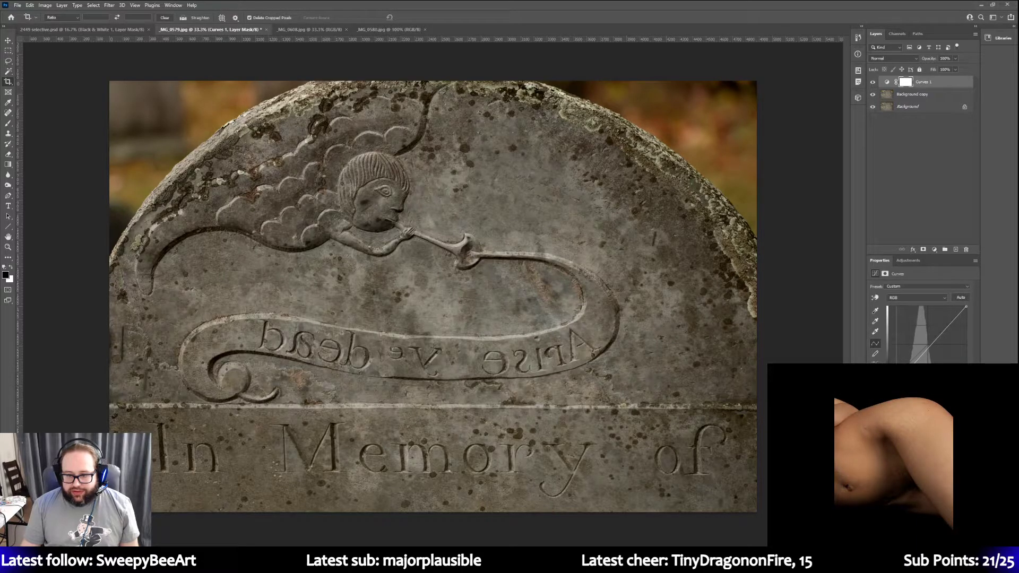
pyautogui.moveTo(966, 307); pyautogui.dragTo(948, 307)
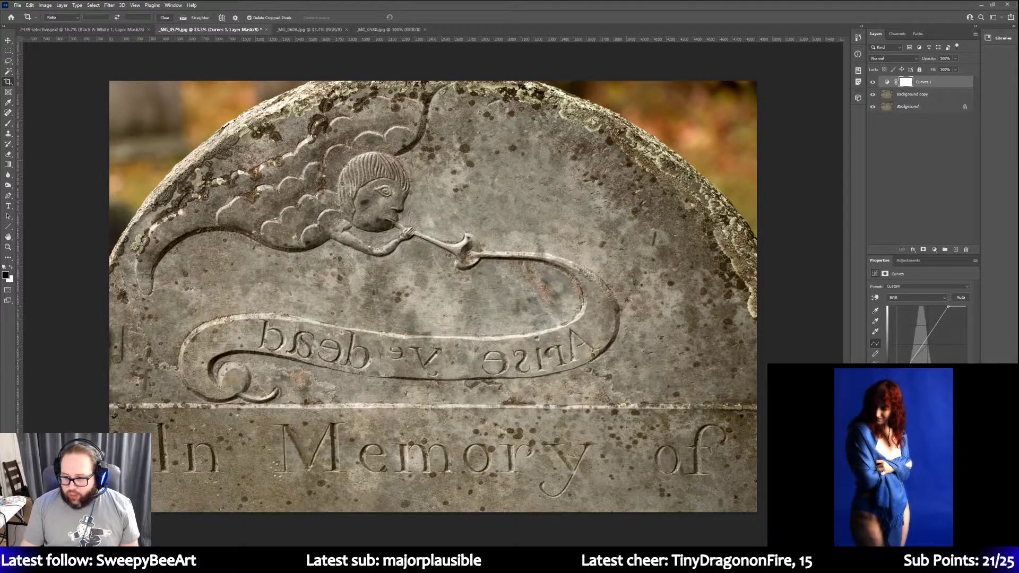
pyautogui.moveTo(948, 392); pyautogui.dragTo(946, 392)
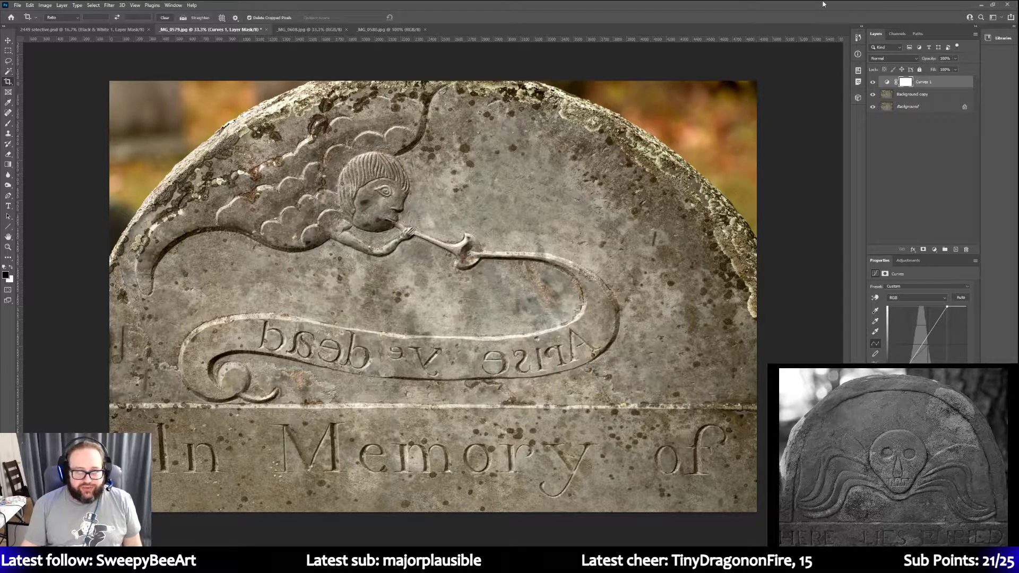
# Convert the gravestone photo to monochrome with a Black & White adjustment layer using the Maximum Black preset
pyautogui.click(910, 262)
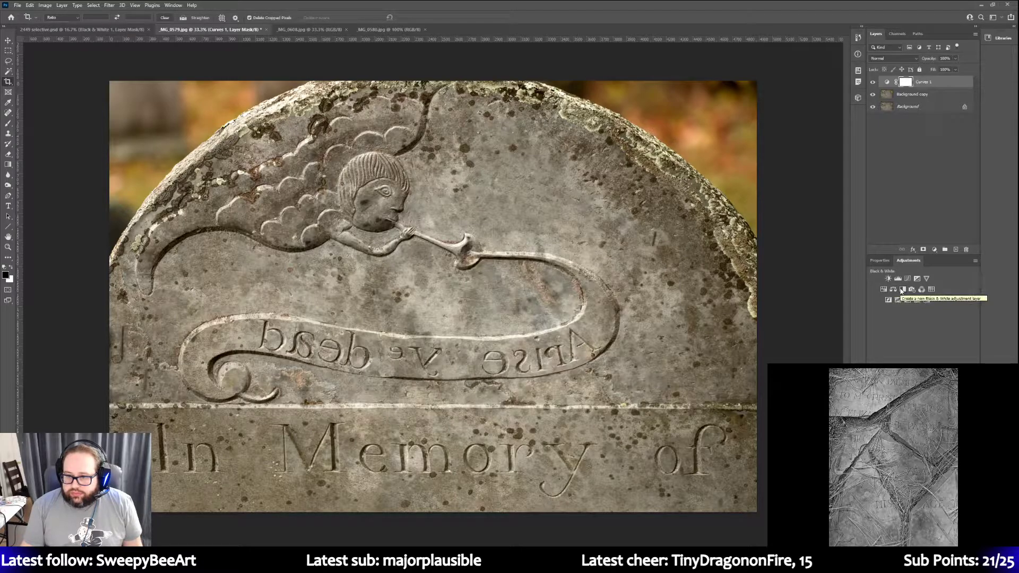
pyautogui.click(903, 288)
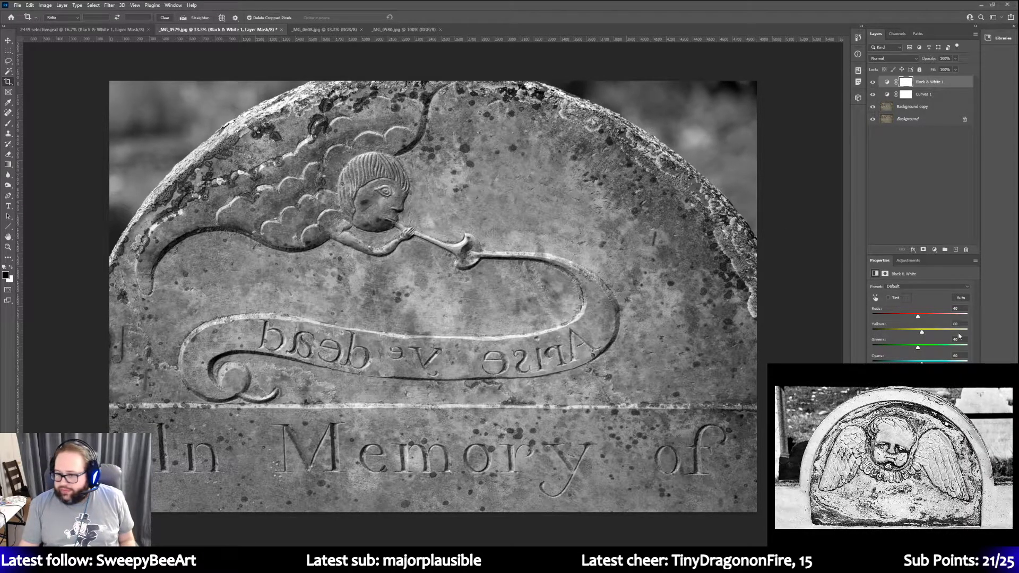
pyautogui.click(915, 287)
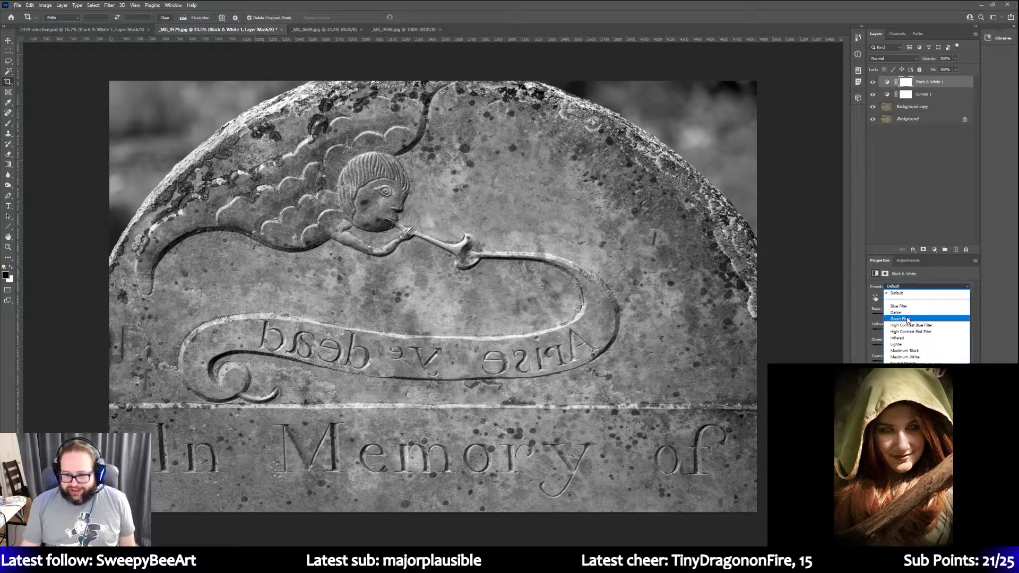
pyautogui.click(910, 350)
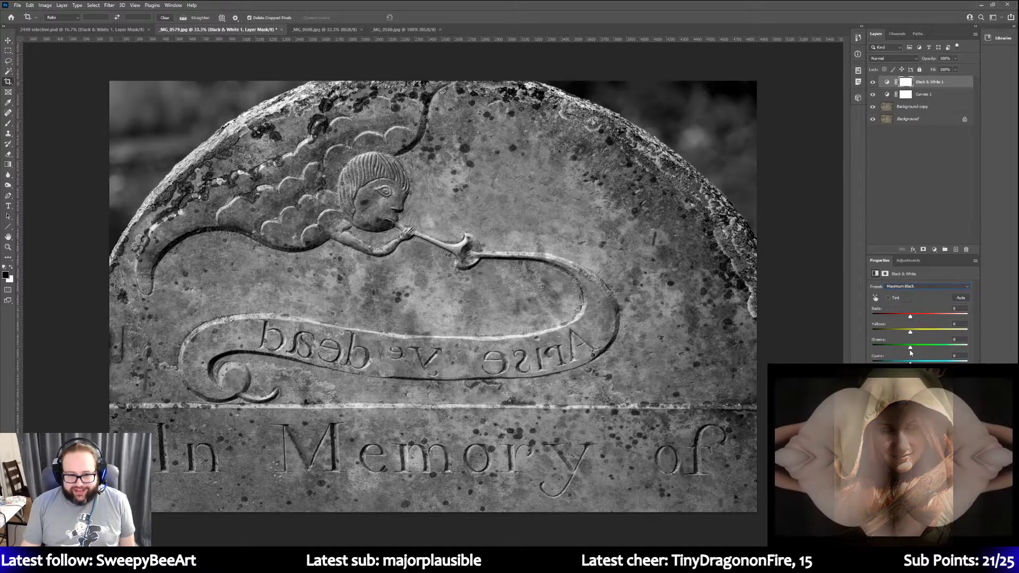
pyautogui.moveTo(910, 317); pyautogui.dragTo(910, 317)
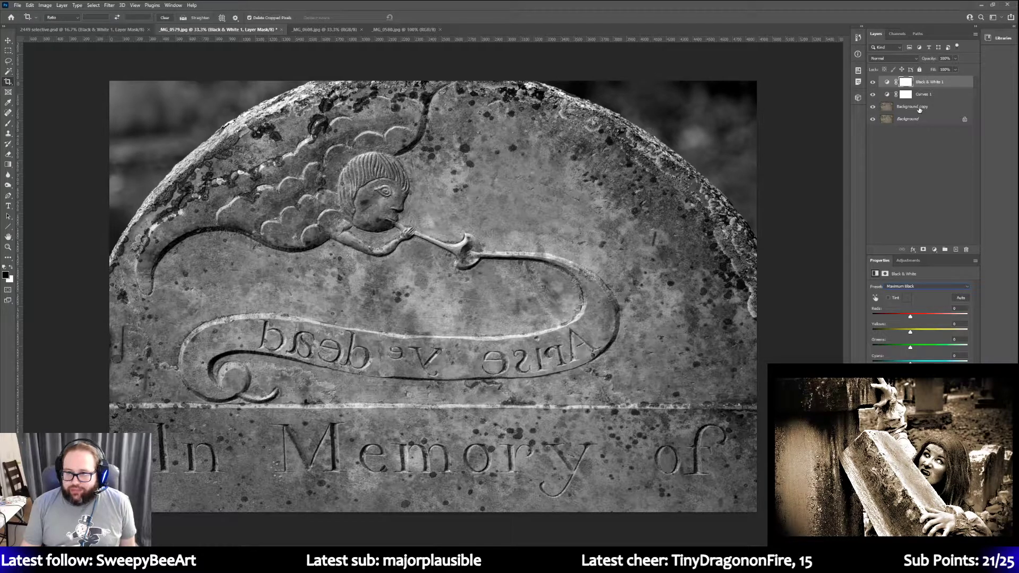
# Add a Selective Color adjustment layer, place it directly beneath Black & White 1, and set Black for the Reds to +100%
pyautogui.click(908, 260)
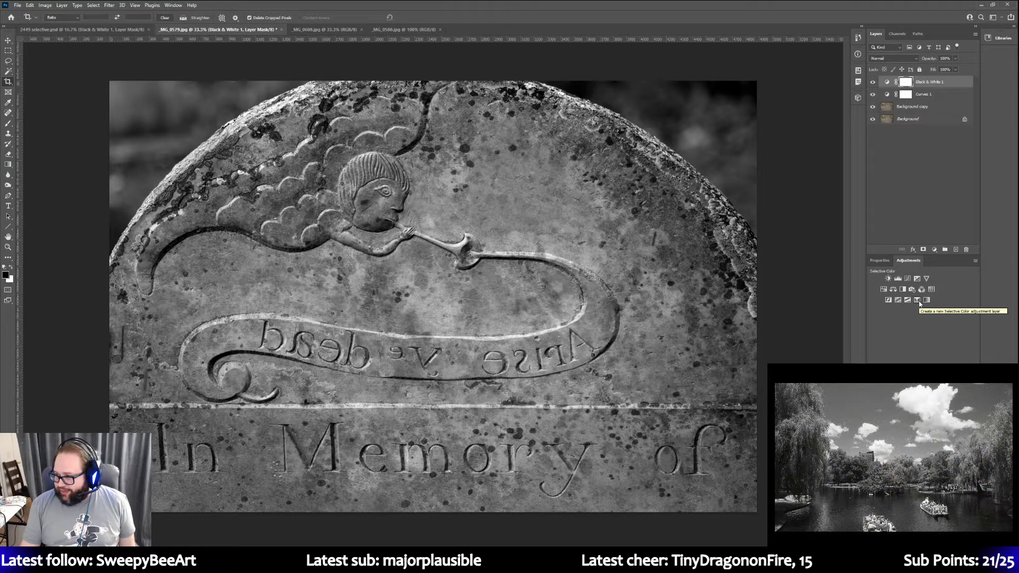
pyautogui.click(918, 300)
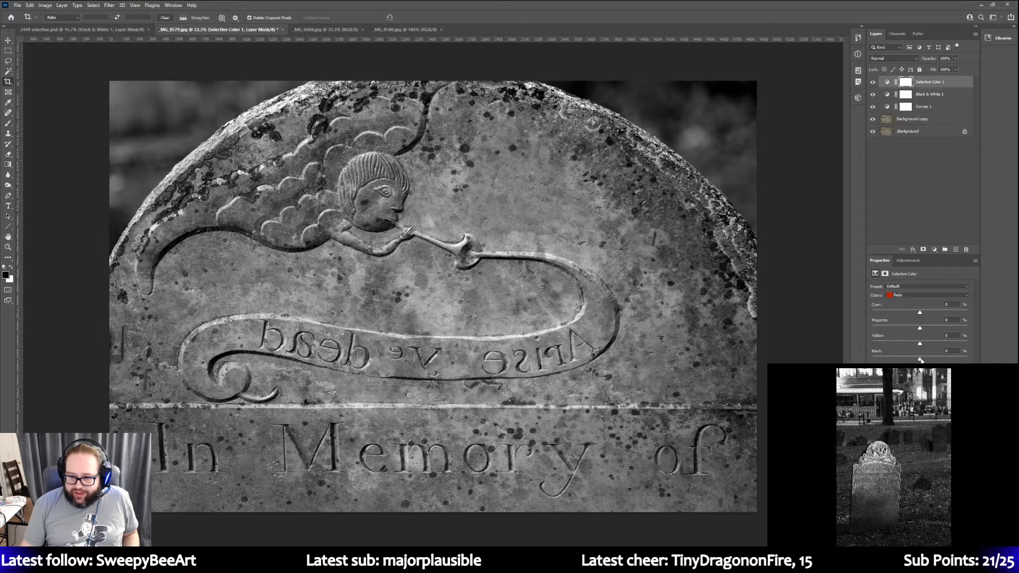
pyautogui.moveTo(921, 360); pyautogui.dragTo(968, 360)
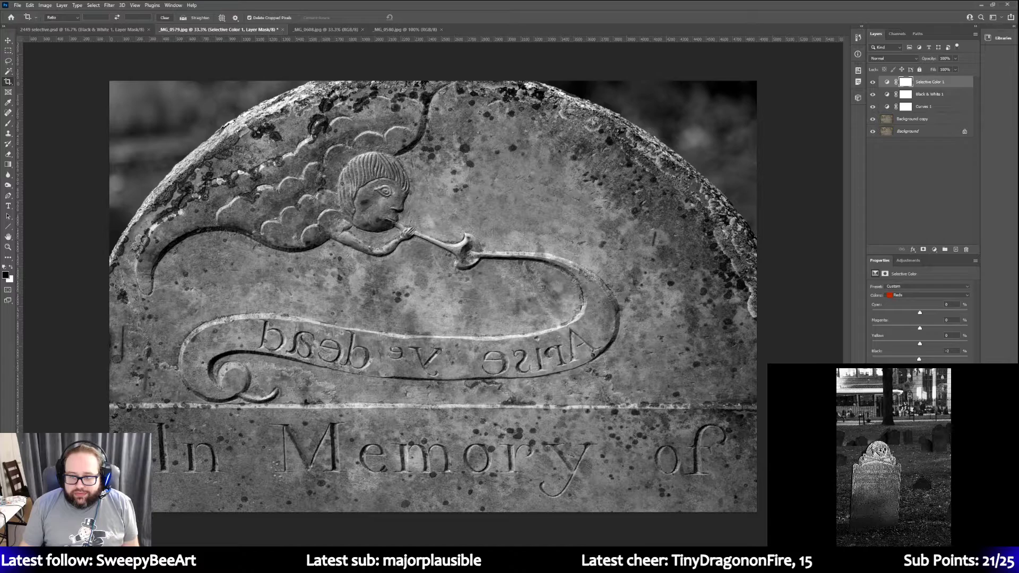
pyautogui.moveTo(920, 359); pyautogui.dragTo(919, 360)
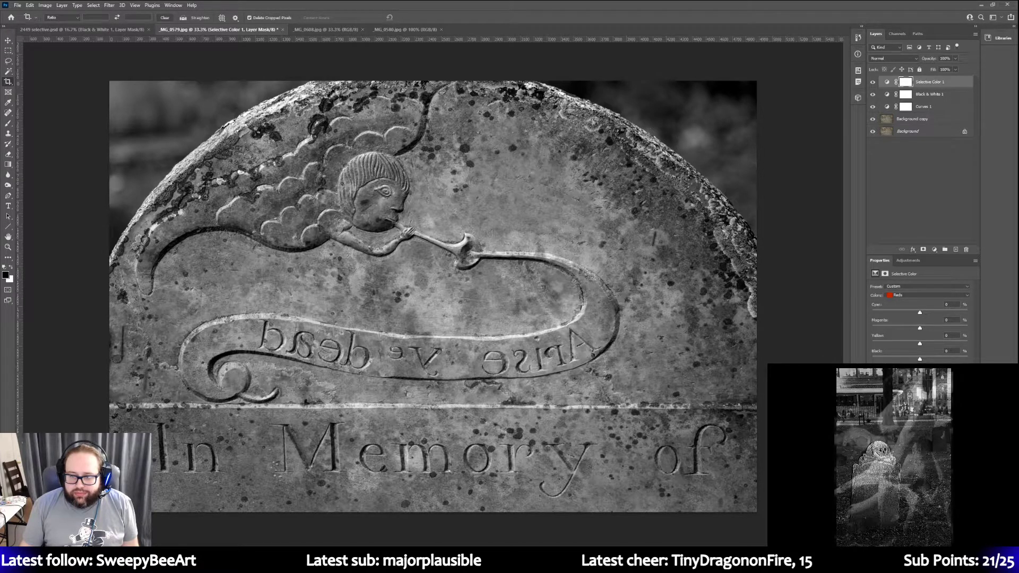
pyautogui.moveTo(942, 82); pyautogui.dragTo(941, 98)
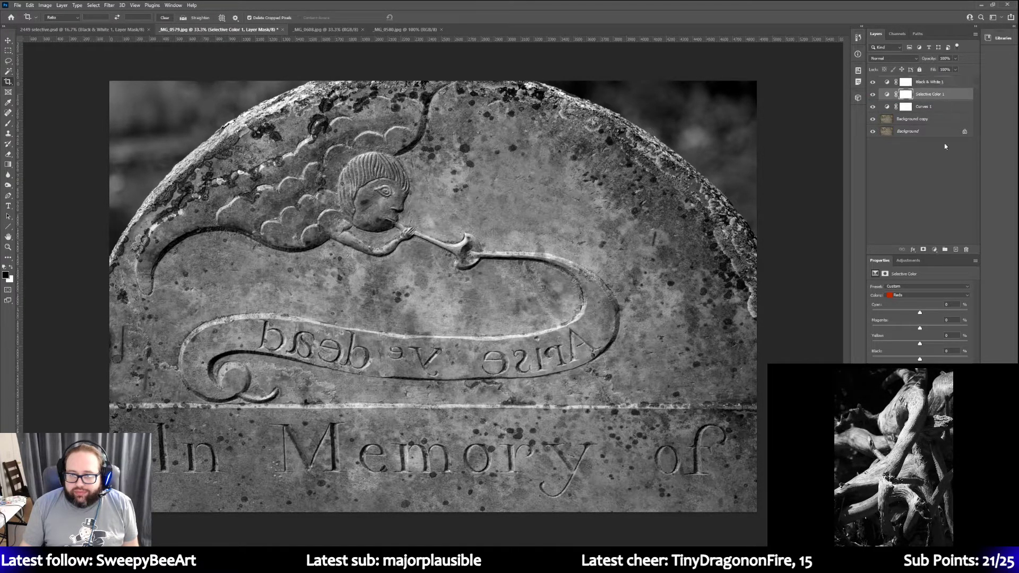
pyautogui.moveTo(920, 360); pyautogui.dragTo(967, 359)
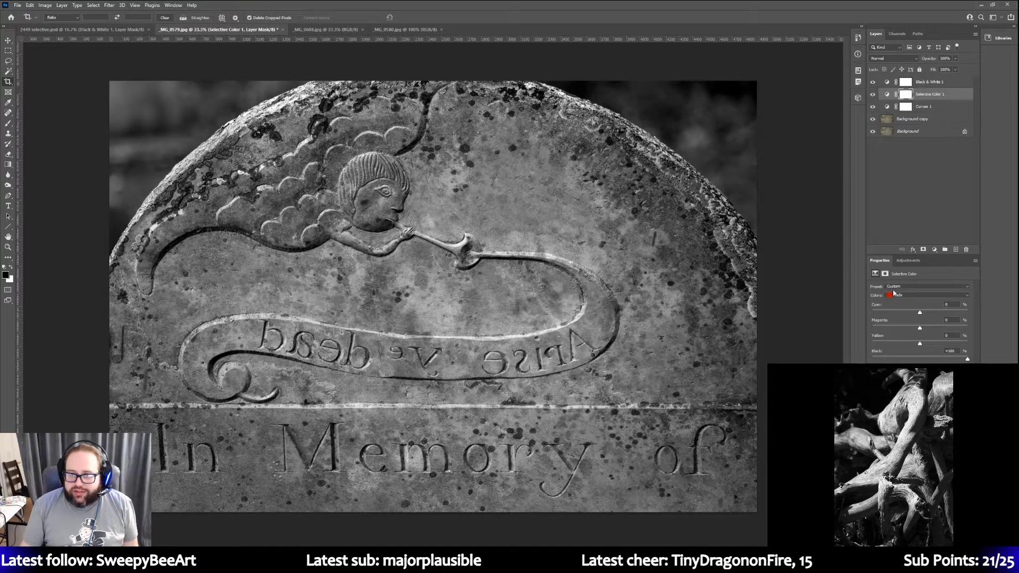
# Add a Brightness/Contrast adjustment layer above Black & White 1 and raise its contrast
pyautogui.click(924, 82)
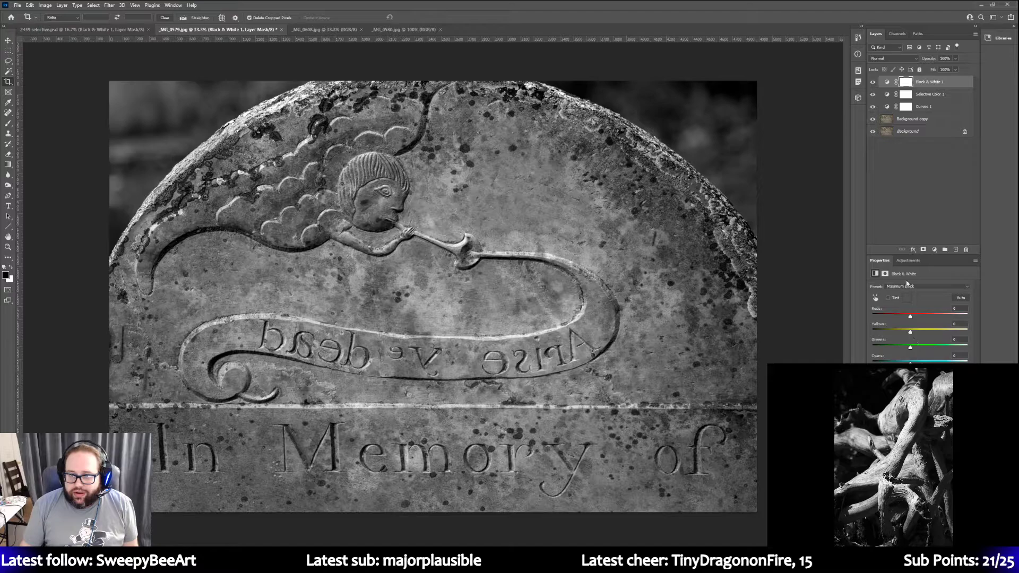
pyautogui.click(906, 260)
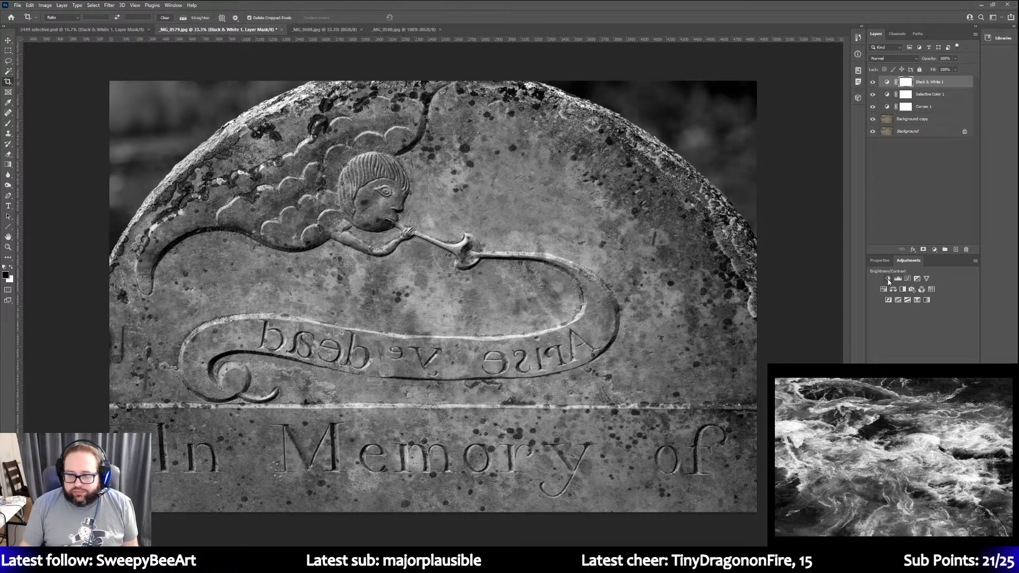
pyautogui.click(888, 279)
pyautogui.moveTo(918, 326); pyautogui.dragTo(938, 329)
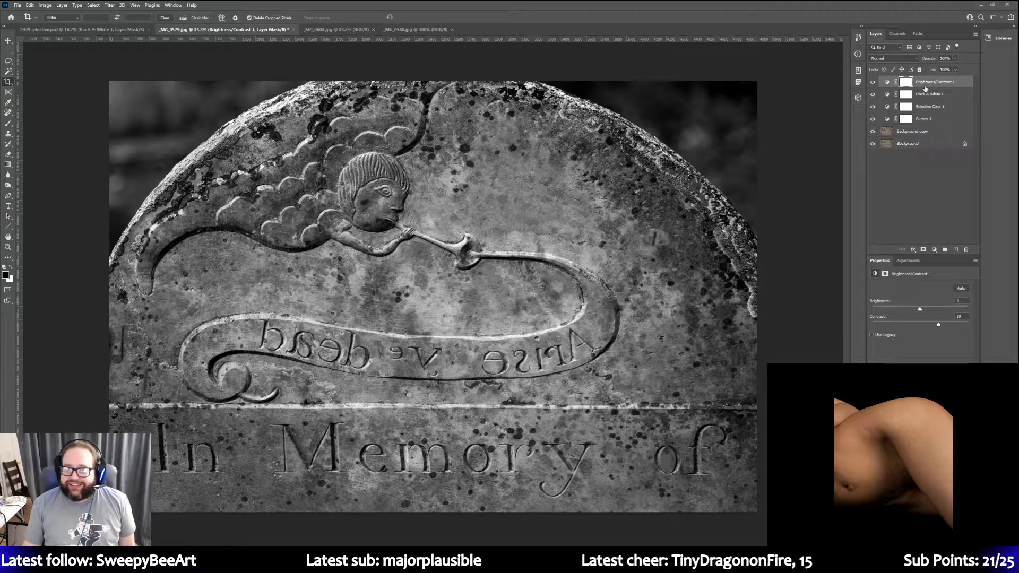
# Add a second Curves adjustment layer on top of the stack and brighten the highlights by moving its RGB white point inward
pyautogui.click(906, 261)
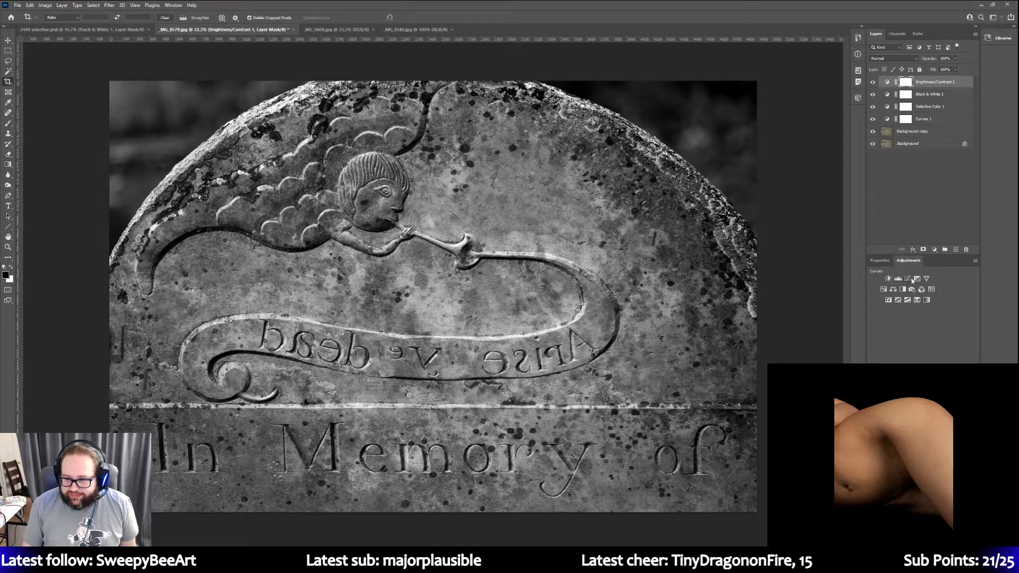
pyautogui.click(907, 278)
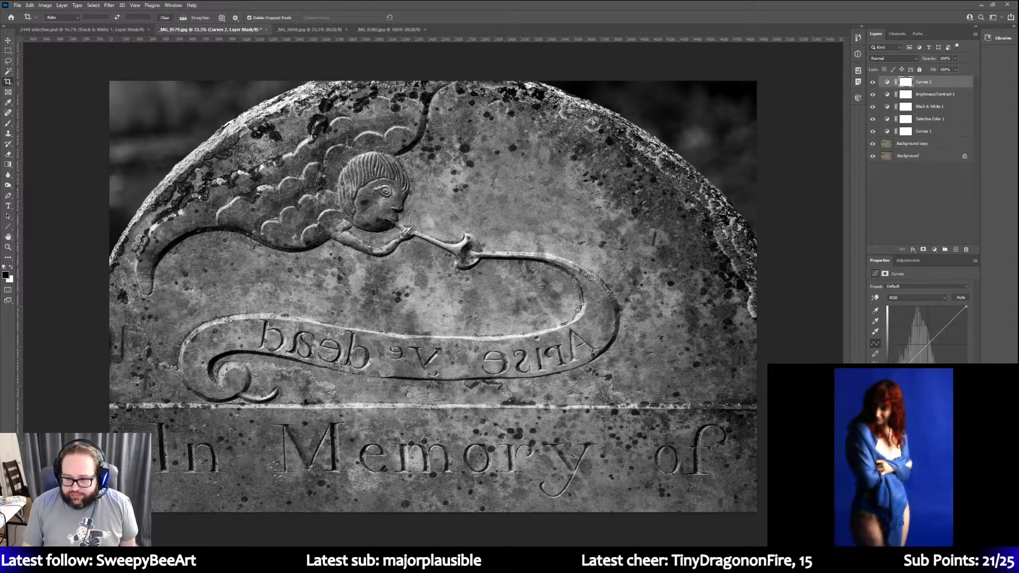
pyautogui.moveTo(966, 307); pyautogui.dragTo(954, 307)
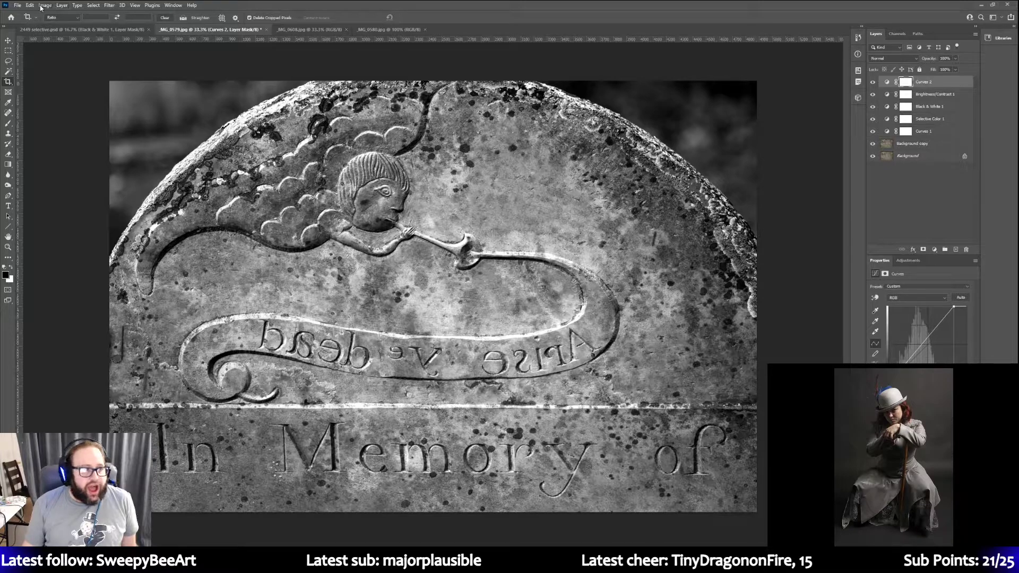
# Try to flip the Curves 2 layer horizontally
pyautogui.click(41, 8)
pyautogui.moveTo(62, 8)
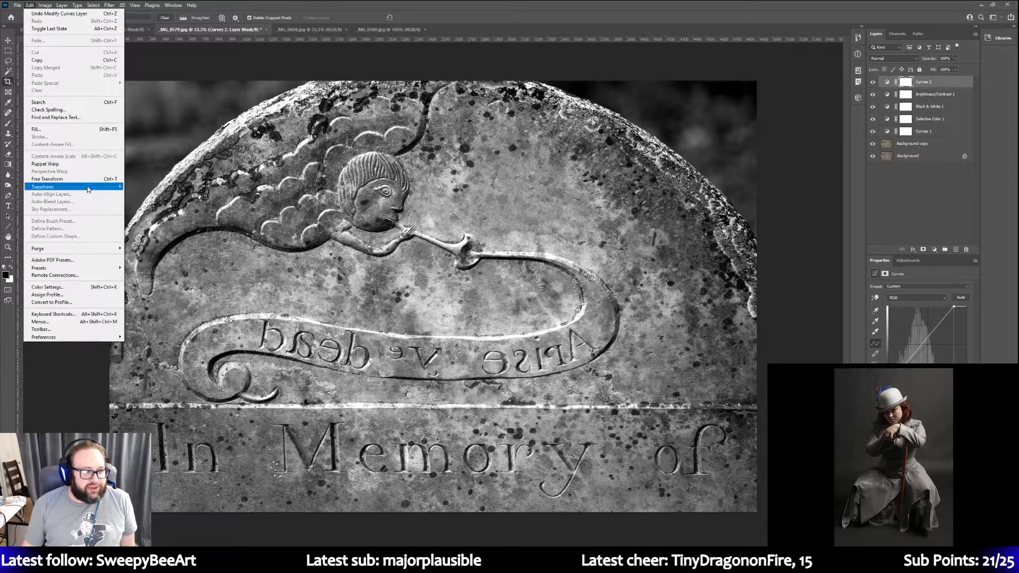
pyautogui.moveTo(89, 190)
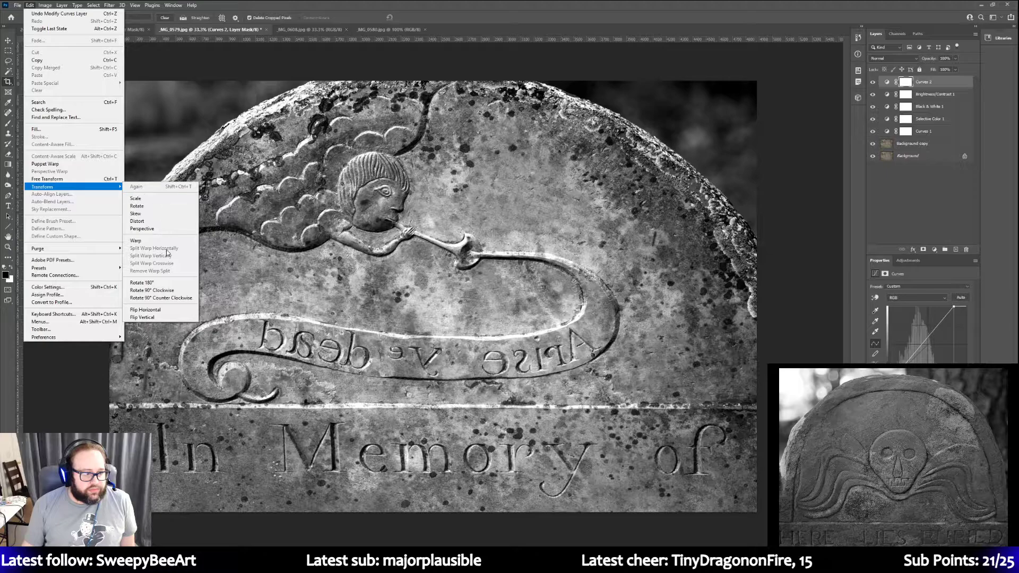
pyautogui.click(174, 311)
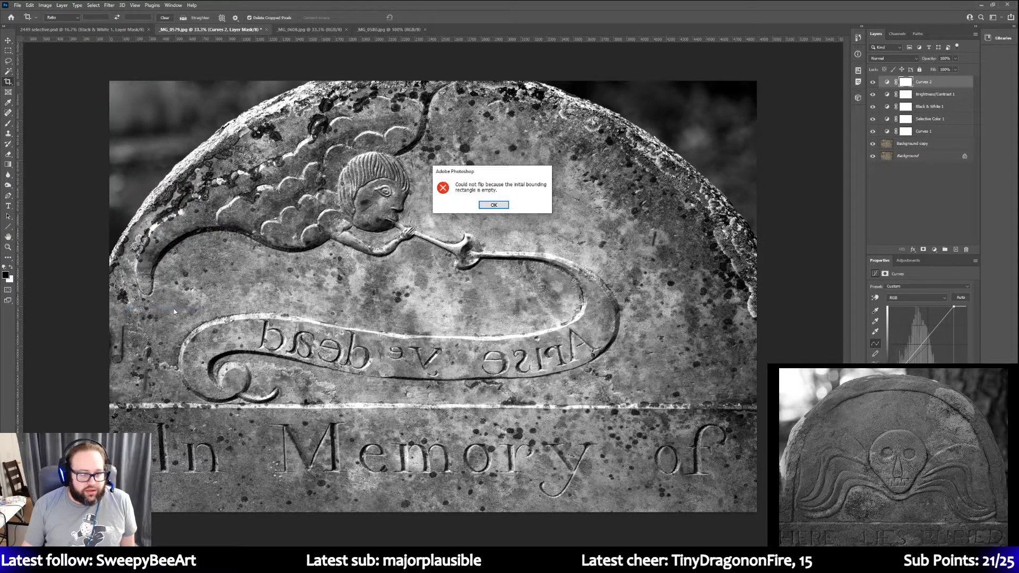
pyautogui.click(494, 205)
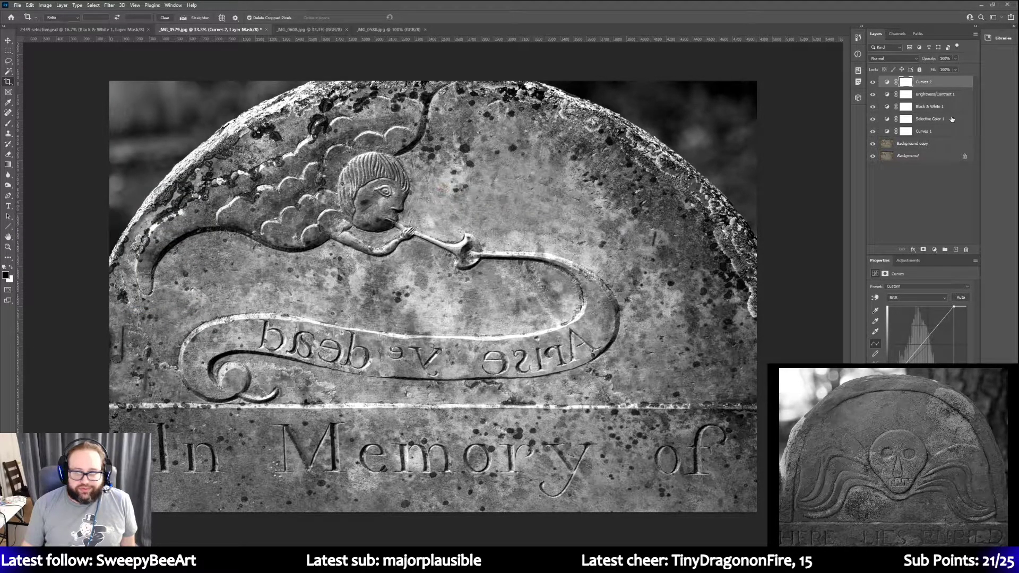
# Try flipping the Background copy layer horizontally, and undo the flip
pyautogui.click(934, 144)
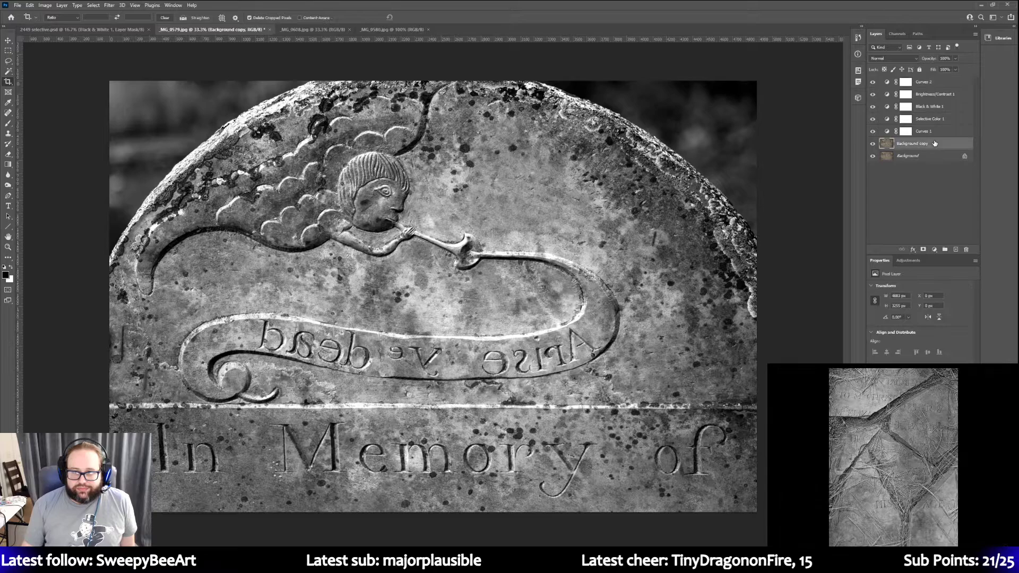
pyautogui.click(29, 5)
pyautogui.moveTo(76, 254)
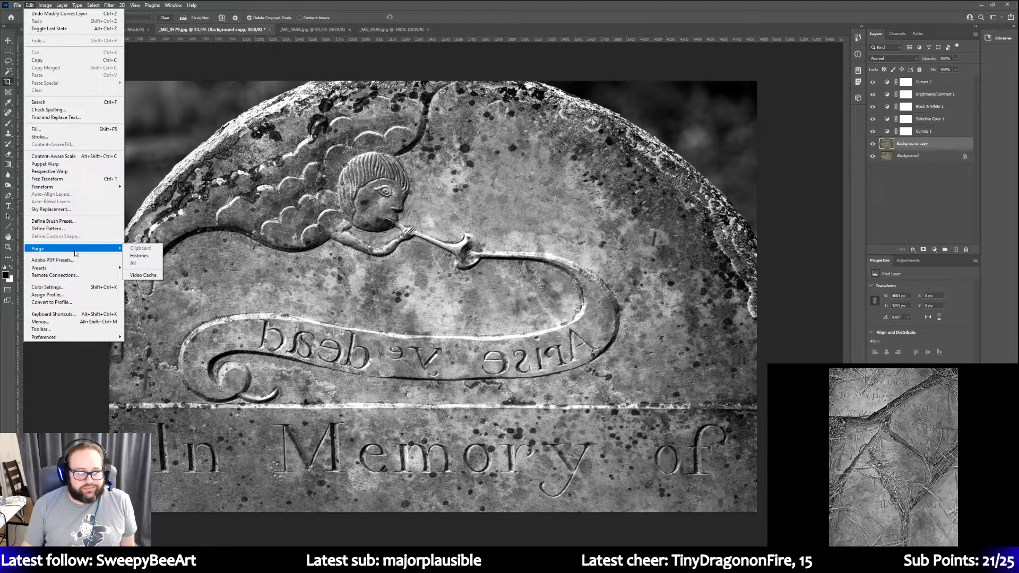
pyautogui.moveTo(81, 190)
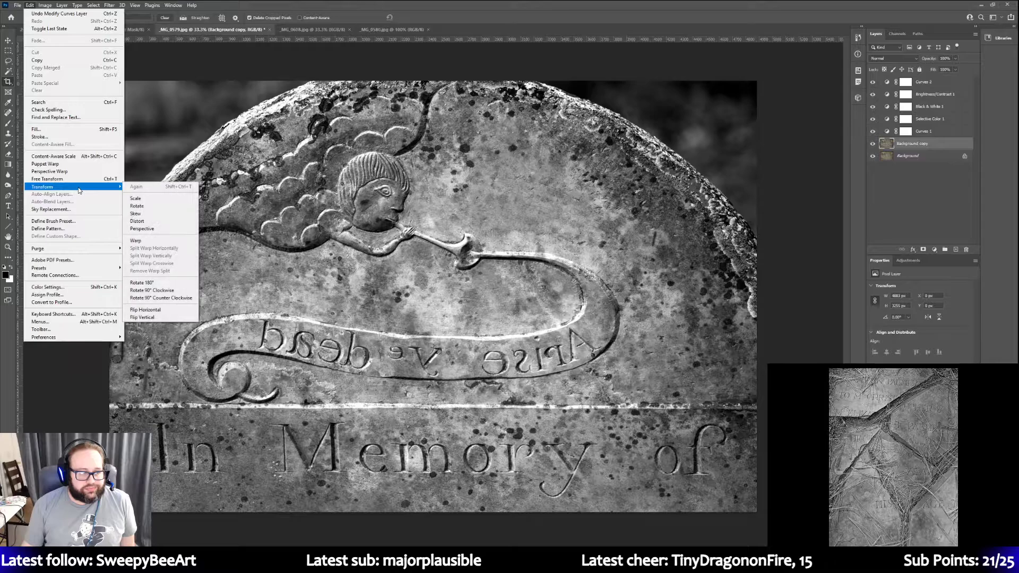
pyautogui.click(164, 310)
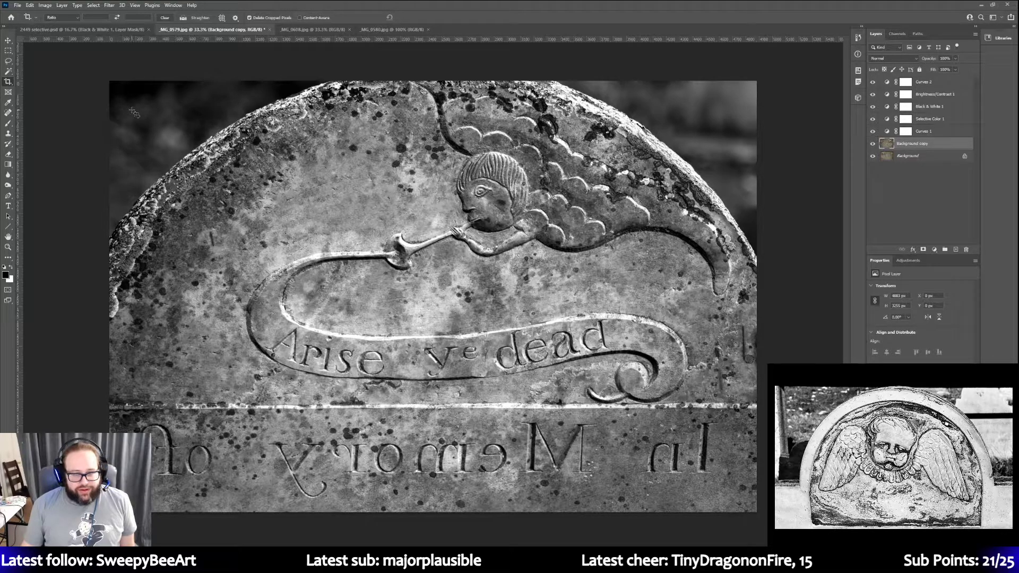
pyautogui.click(29, 6)
pyautogui.click(48, 13)
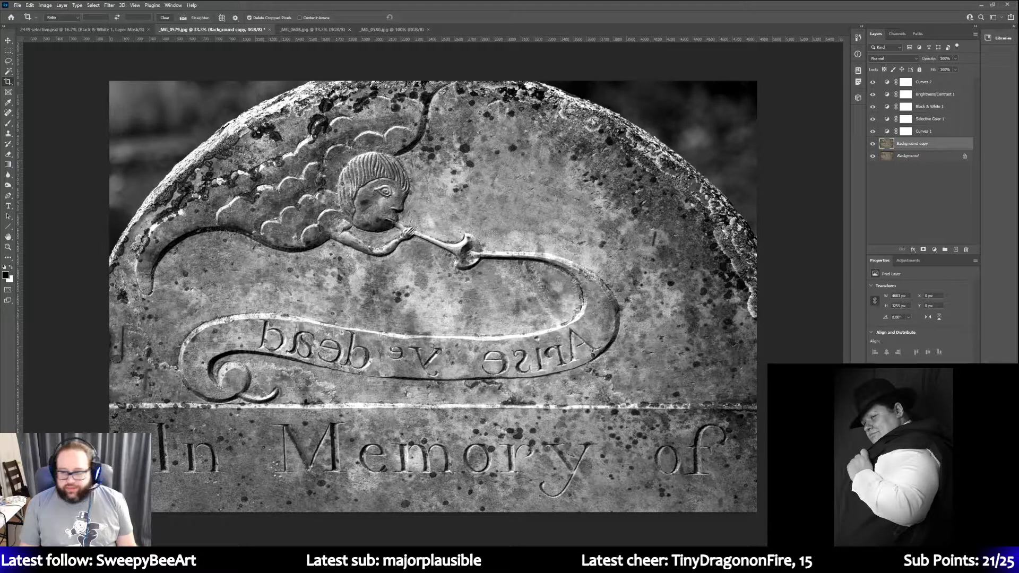
# Save the black-and-white gravestone photo as the Photoshop file 0579 in the Stream folder, with Maximize Compatibility on
pyautogui.click(16, 6)
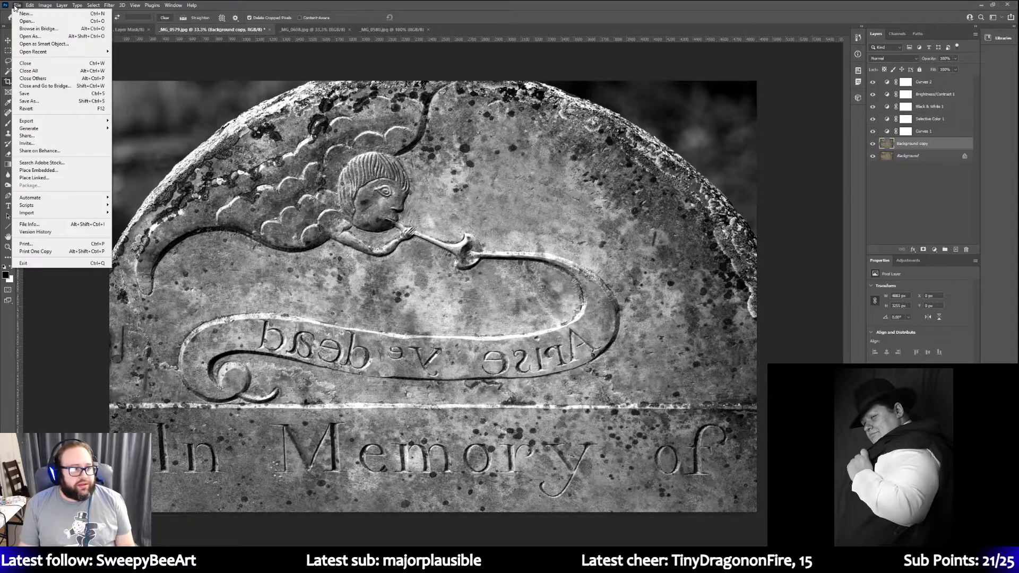
pyautogui.click(47, 105)
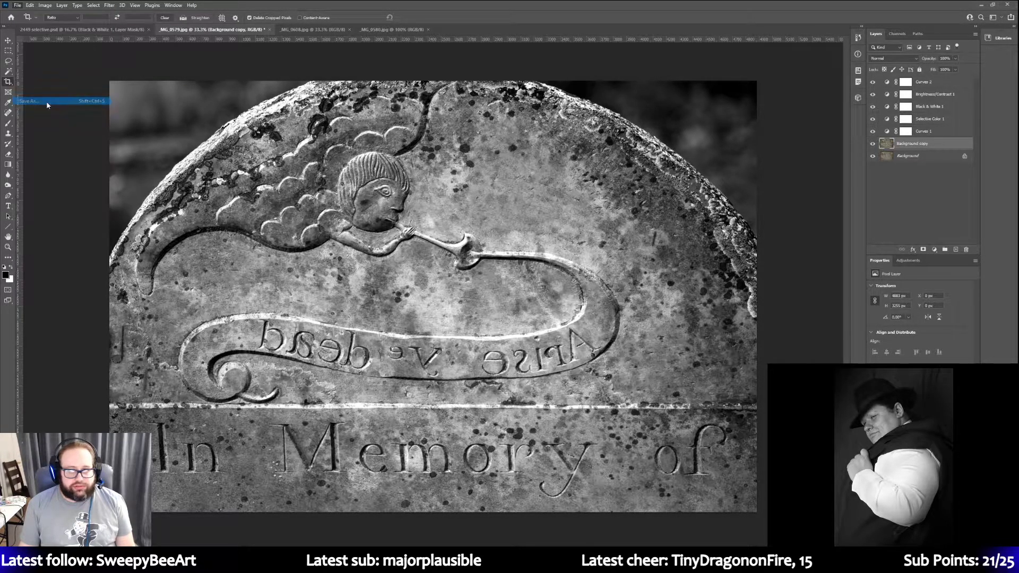
pyautogui.click(82, 245)
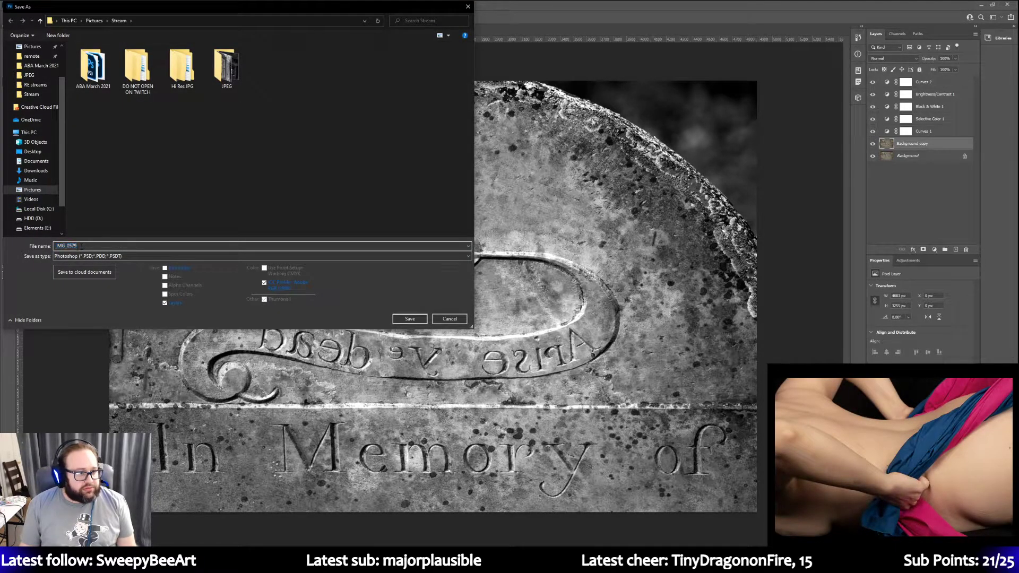
pyautogui.moveTo(68, 246); pyautogui.dragTo(55, 245)
pyautogui.press('BackSpace')
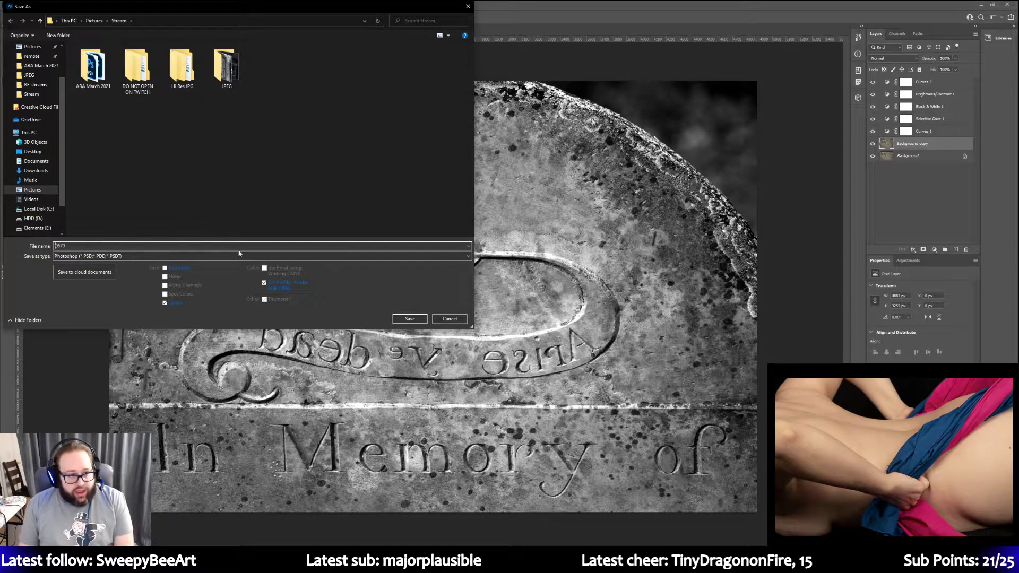
pyautogui.click(410, 319)
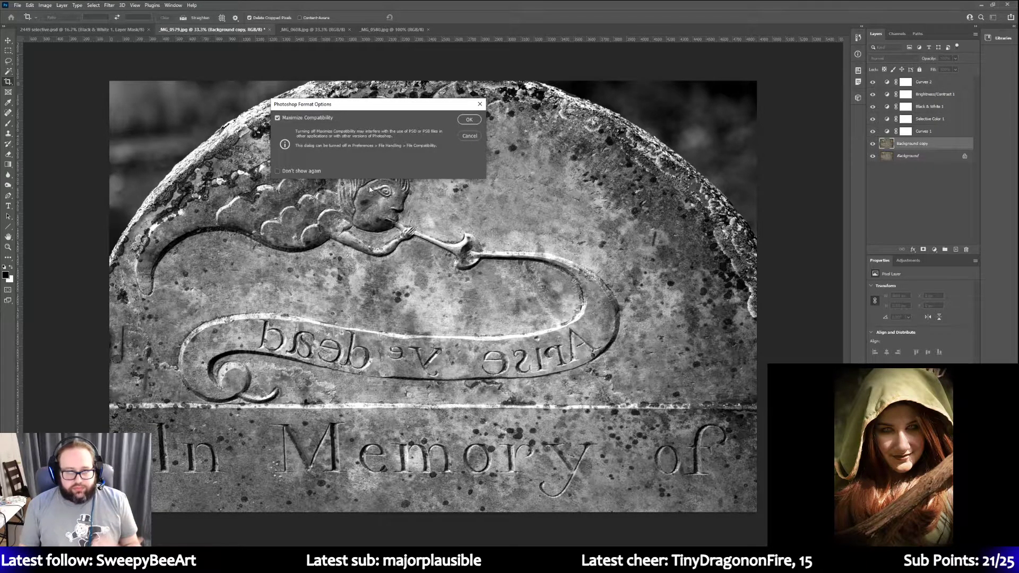
pyautogui.click(468, 120)
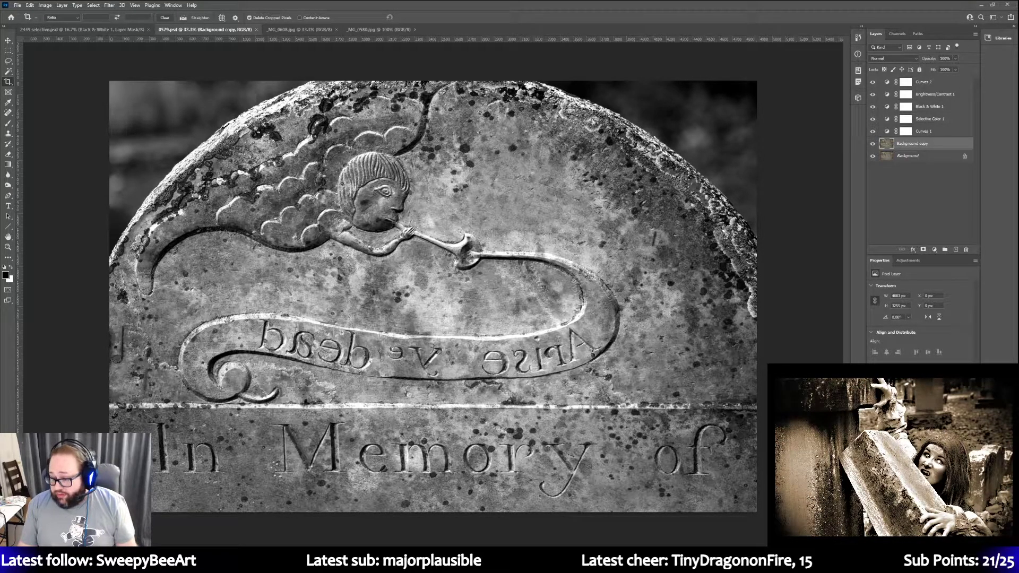
# Switch to _MG_0608.jpg and duplicate its Background layer as "Background copy"
pyautogui.click(288, 30)
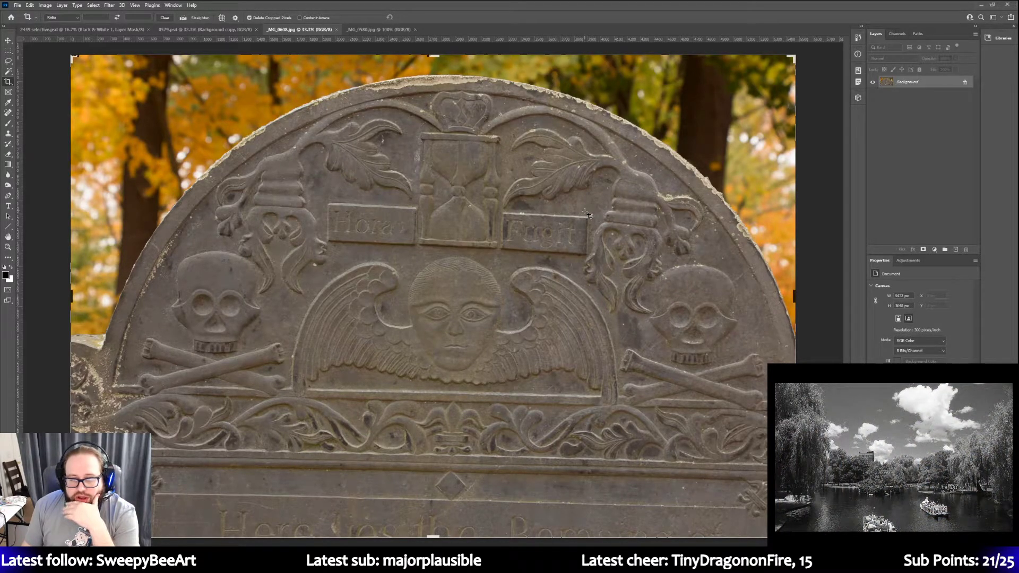
pyautogui.rightClick(900, 82)
pyautogui.click(921, 98)
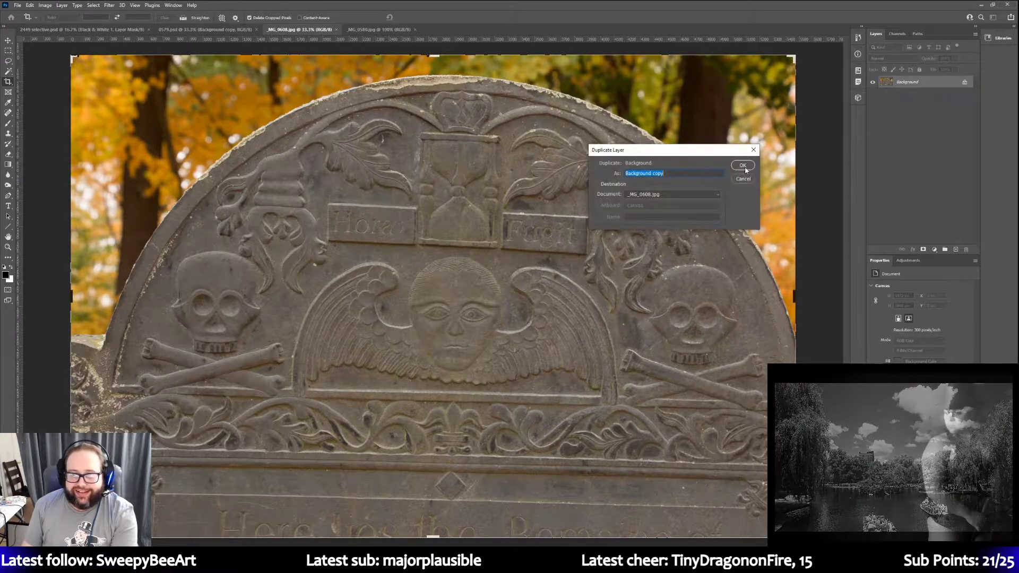
pyautogui.click(748, 167)
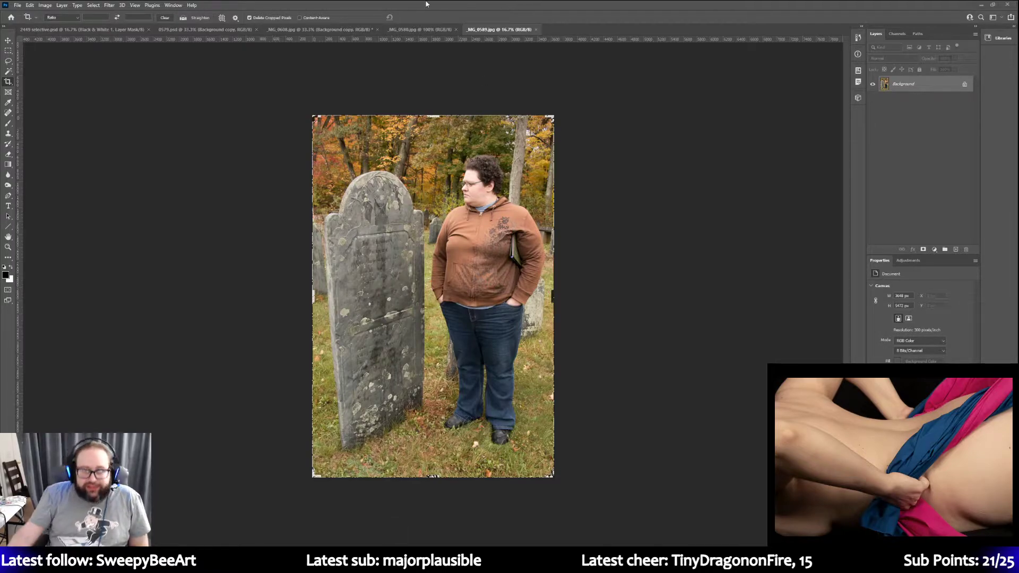
# Close _MG_0589.jpg and straighten the gravestone in _MG_0608.jpg with a slightly rotated crop
pyautogui.click(538, 29)
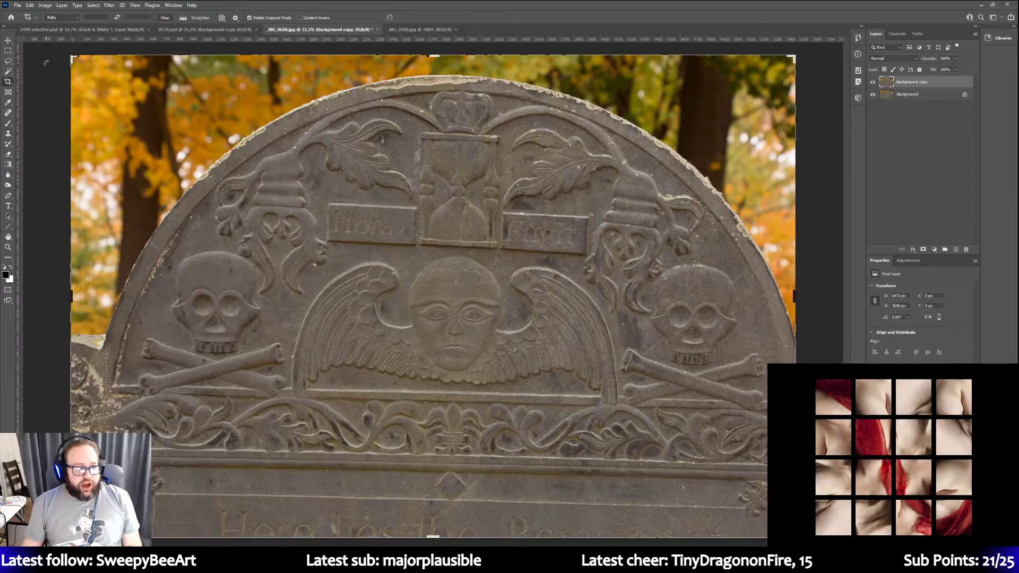
pyautogui.moveTo(46, 62); pyautogui.dragTo(43, 73)
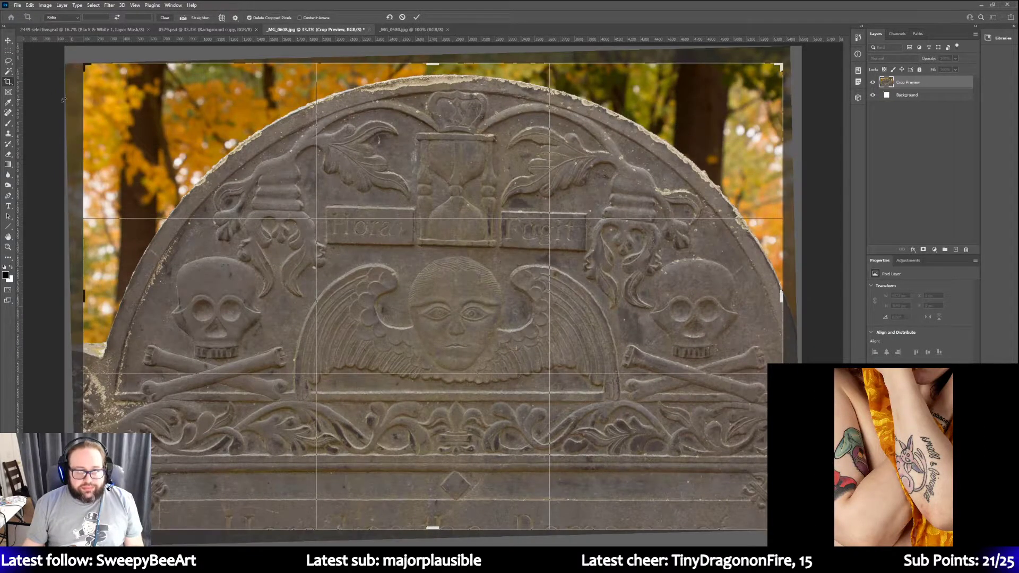
pyautogui.click(416, 19)
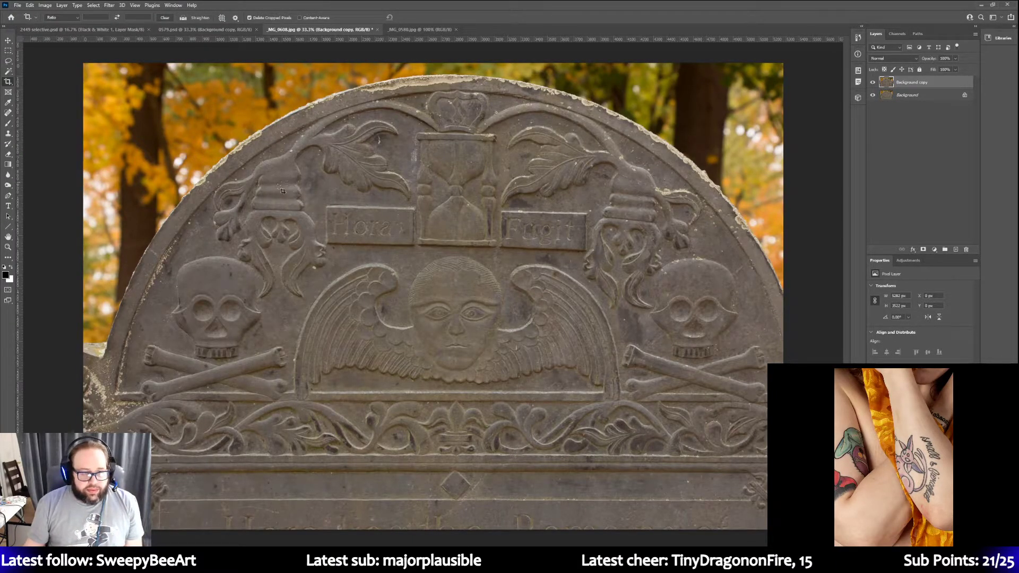
# Crop a narrow strip off the left edge of the straightened gravestone photo
pyautogui.click(76, 69)
pyautogui.moveTo(85, 297); pyautogui.dragTo(93, 298)
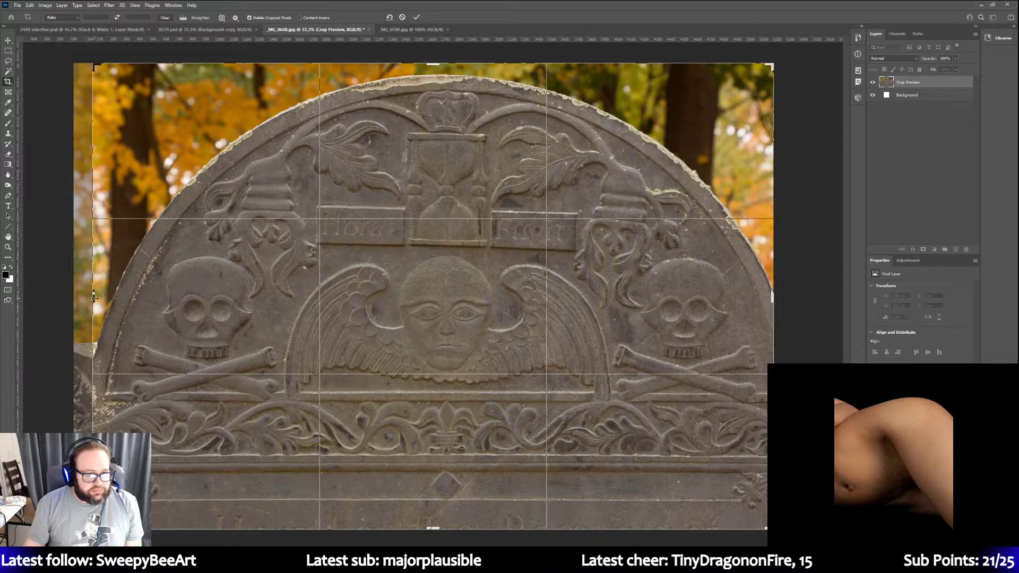
pyautogui.click(416, 17)
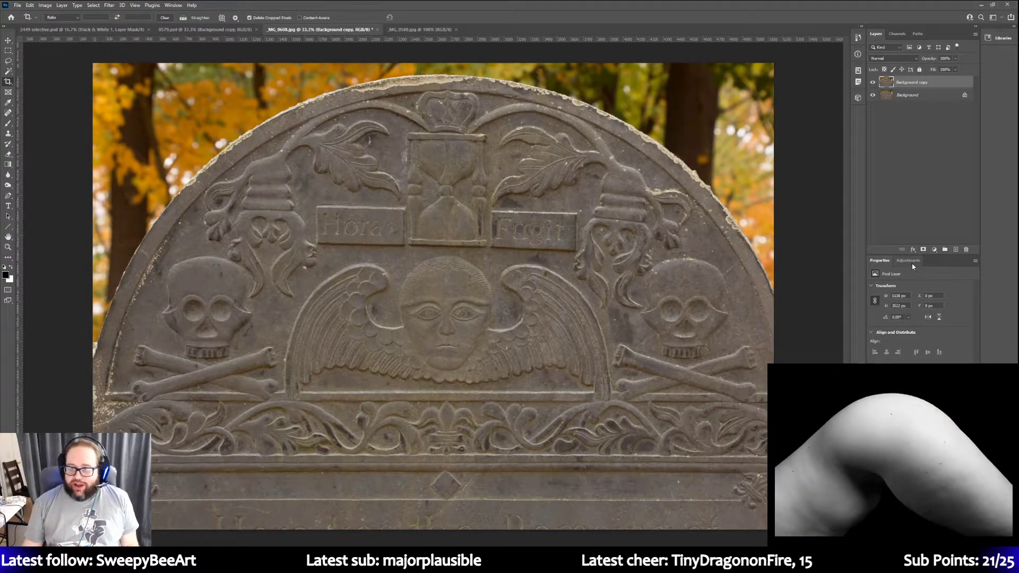
# Add a Curves adjustment layer above Background copy and pull its white point inward to brighten the gravestone
pyautogui.click(909, 262)
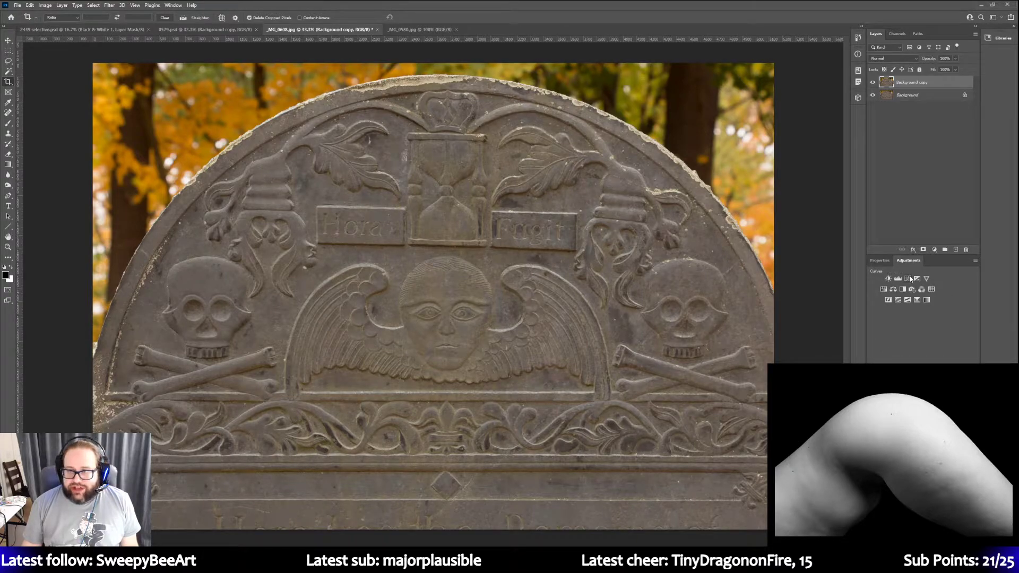
pyautogui.click(909, 277)
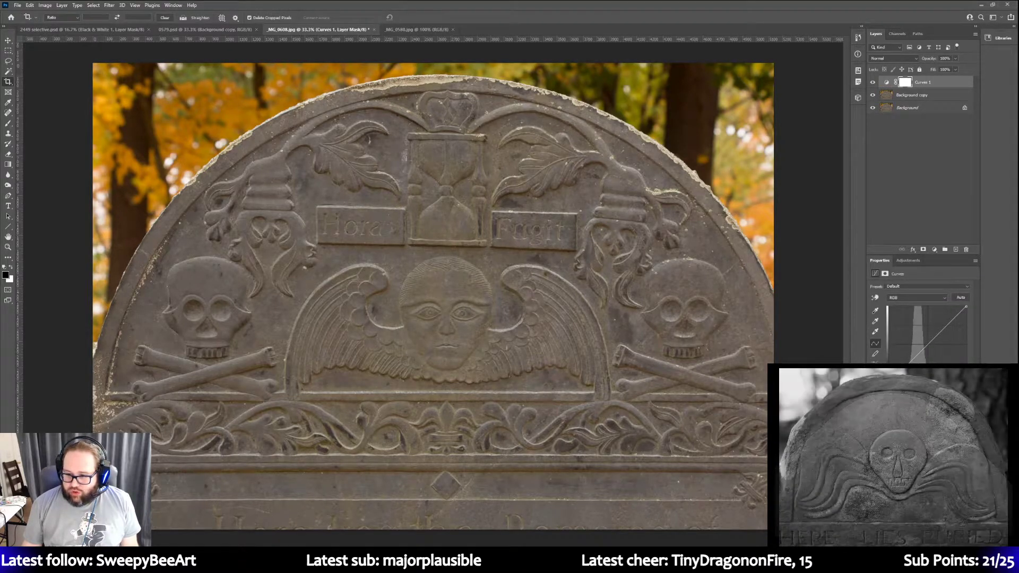
pyautogui.moveTo(965, 306); pyautogui.dragTo(954, 306)
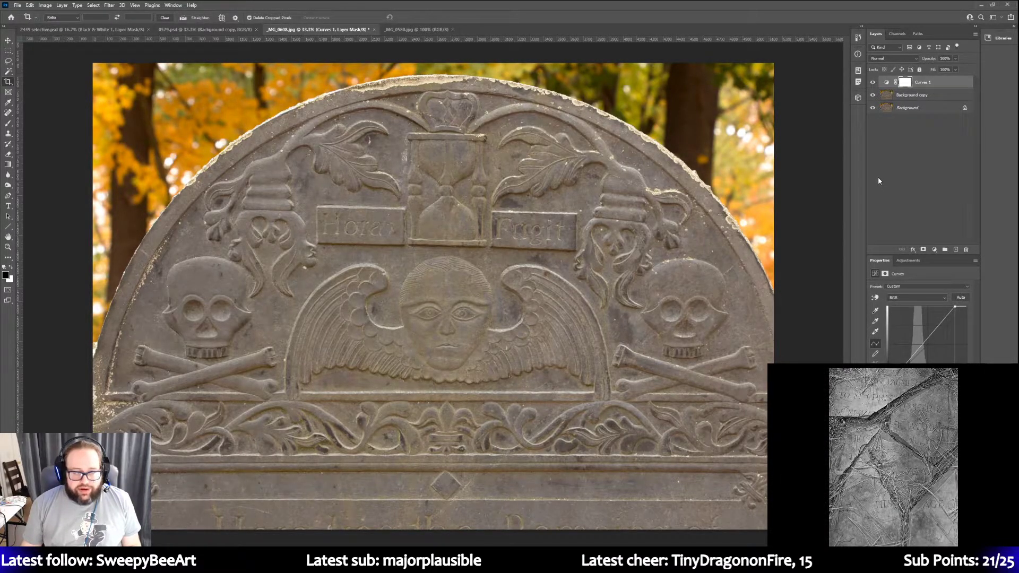
# Trim the photo's left edge further so both sides of the arch meet the frame evenly, using a horizontal guide
pyautogui.click(7, 81)
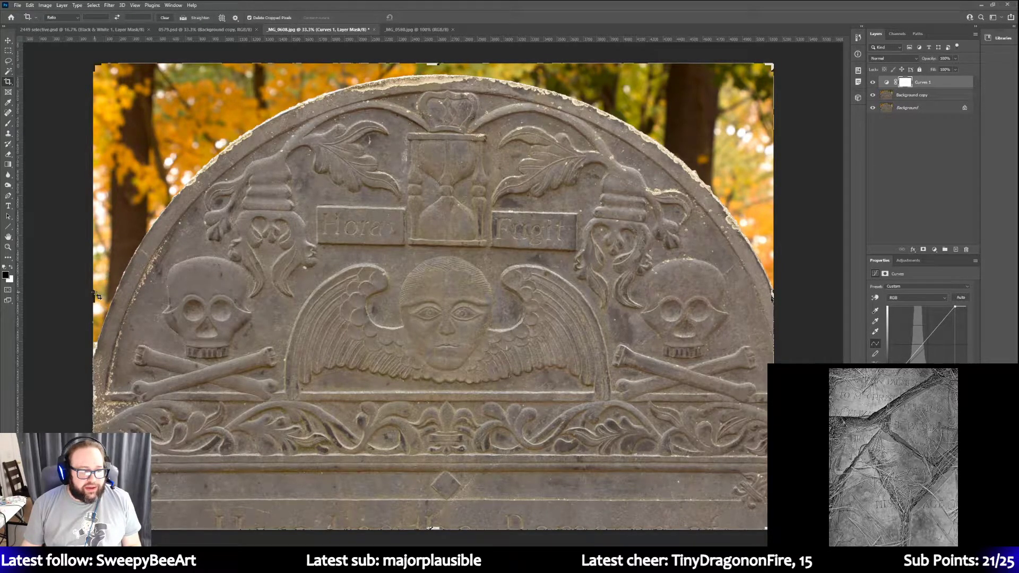
pyautogui.moveTo(94, 296); pyautogui.dragTo(102, 299)
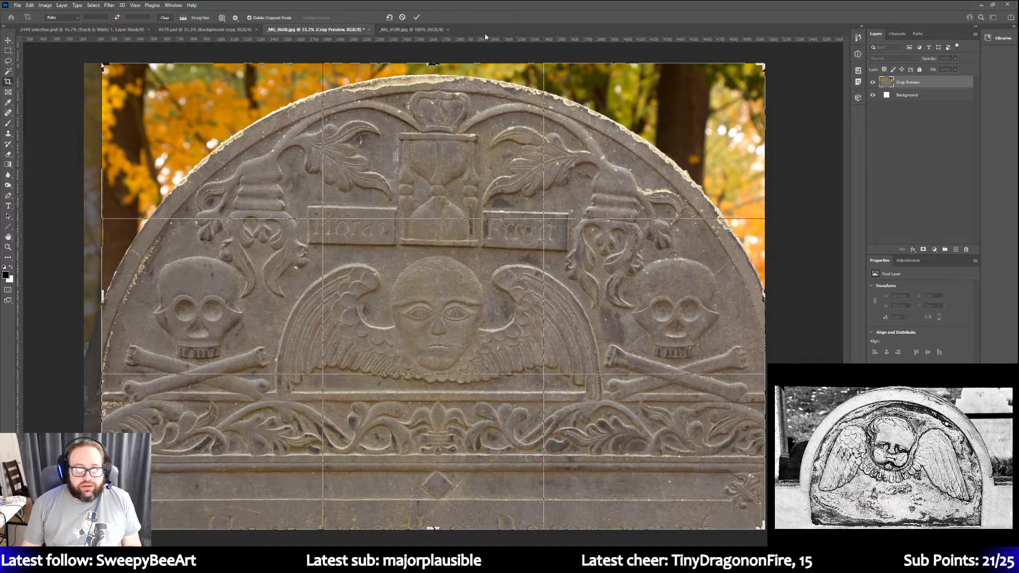
pyautogui.moveTo(487, 40); pyautogui.dragTo(493, 287)
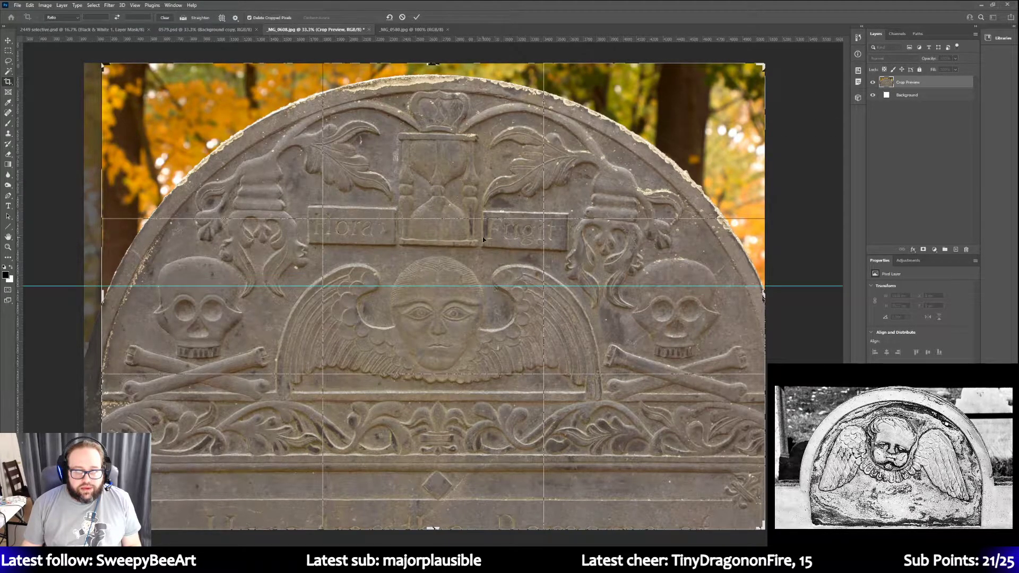
pyautogui.moveTo(103, 294); pyautogui.dragTo(105, 295)
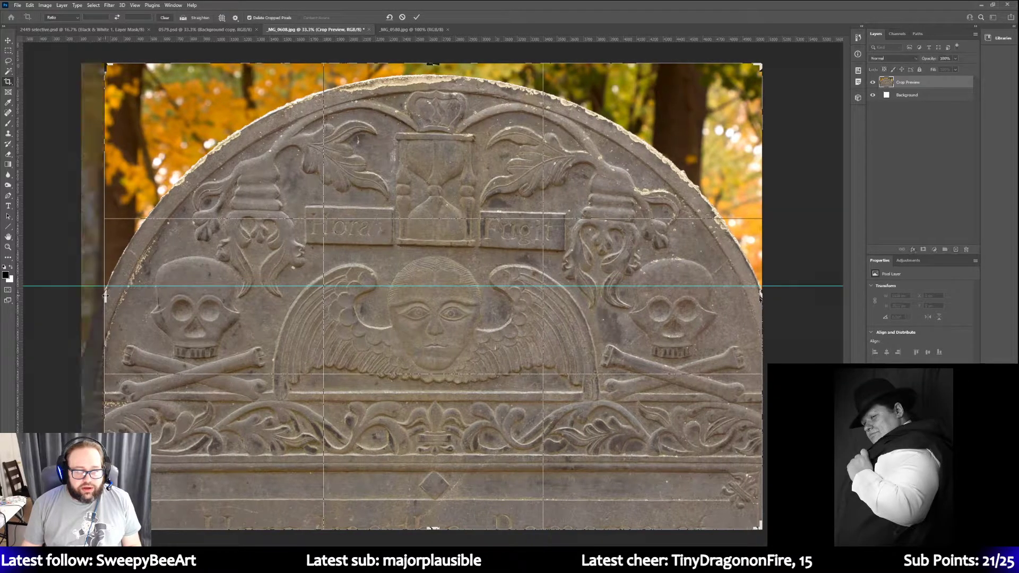
pyautogui.click(417, 17)
# Clear the guide from the gravestone photo
pyautogui.click(173, 5)
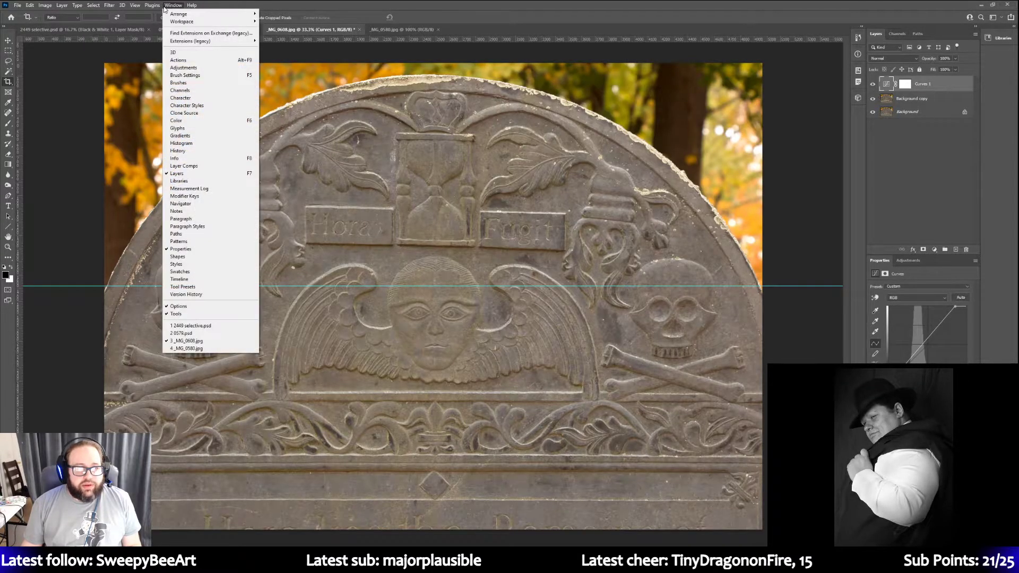
pyautogui.click(56, 290)
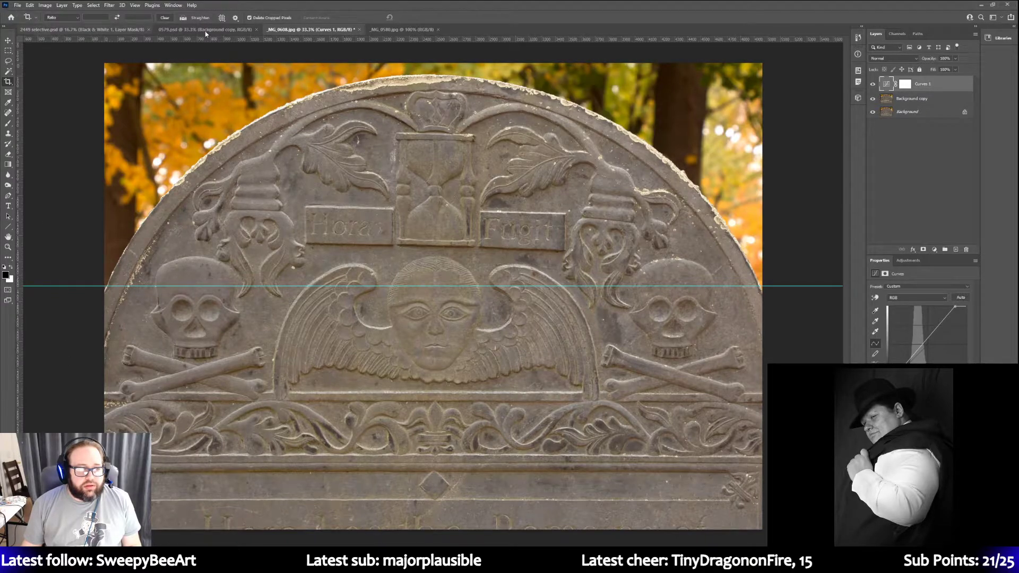
pyautogui.click(134, 6)
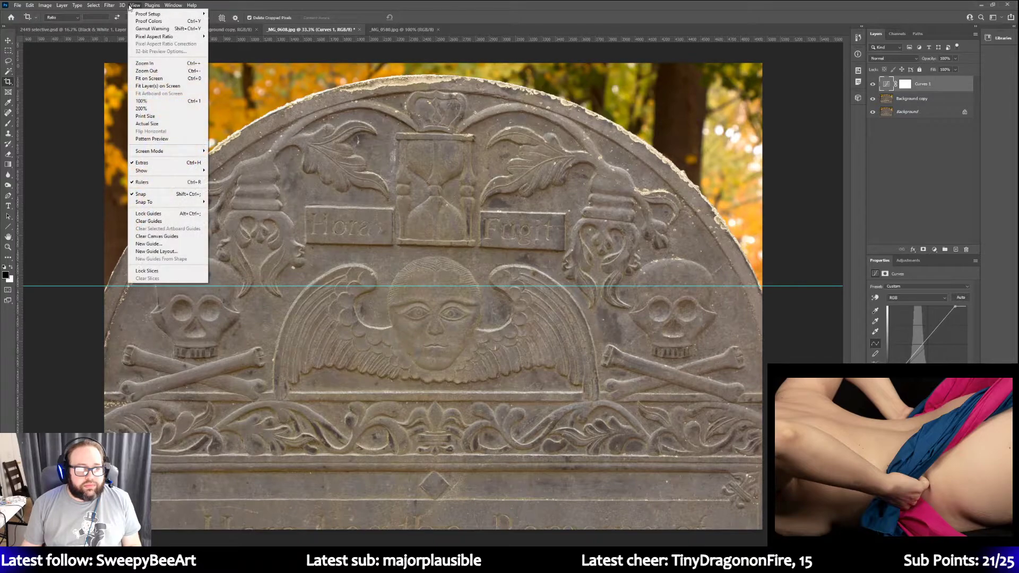
pyautogui.click(165, 221)
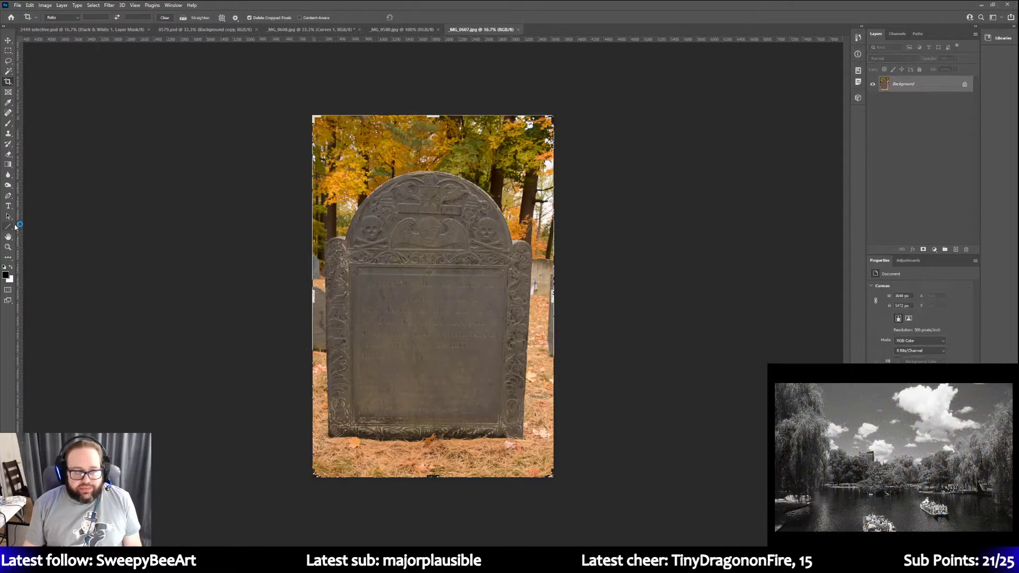
# Examine the carvings and main inscription on the gravestone in _MG_0607.jpg at 50% zoom
pyautogui.click(8, 246)
pyautogui.click(392, 267)
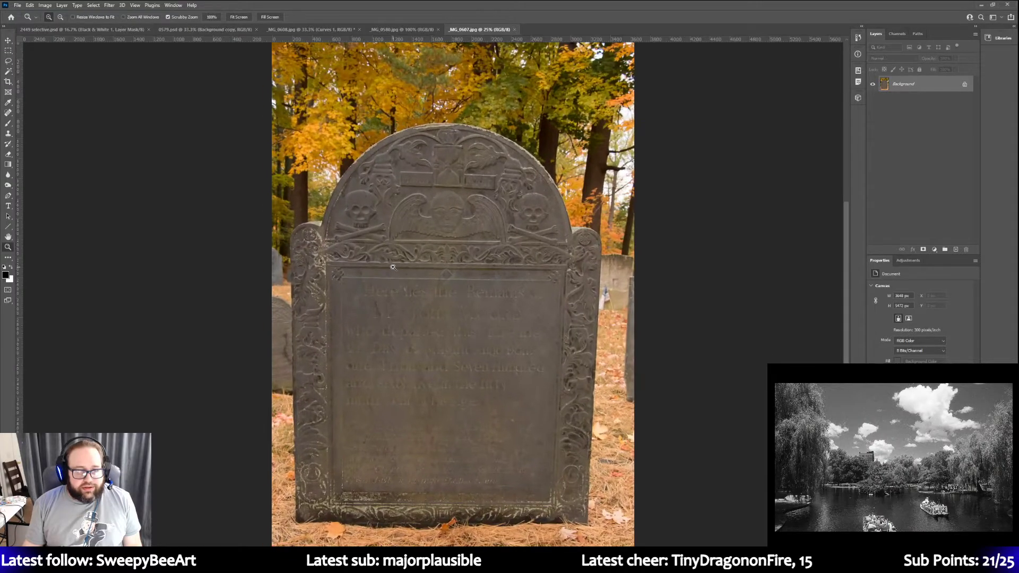
pyautogui.click(393, 267)
pyautogui.click(392, 267)
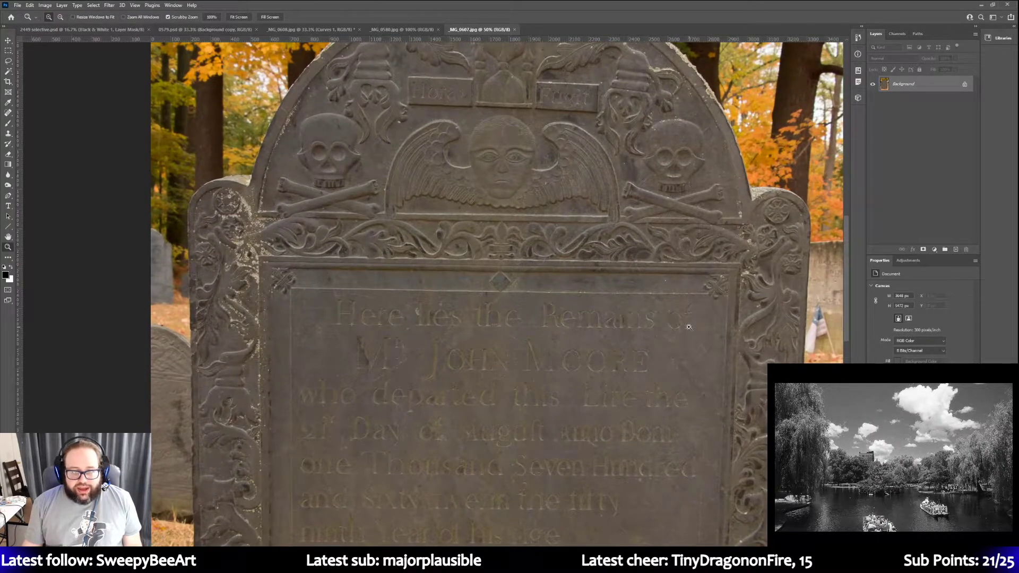
pyautogui.scroll(-1, 689, 327)
pyautogui.scroll(-4, 688, 329)
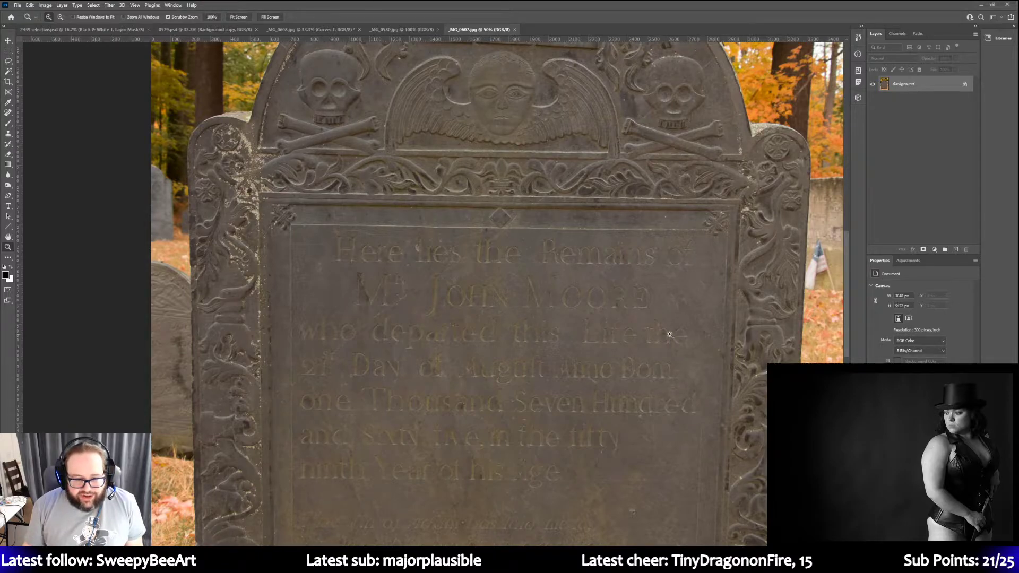
pyautogui.scroll(-1, 670, 334)
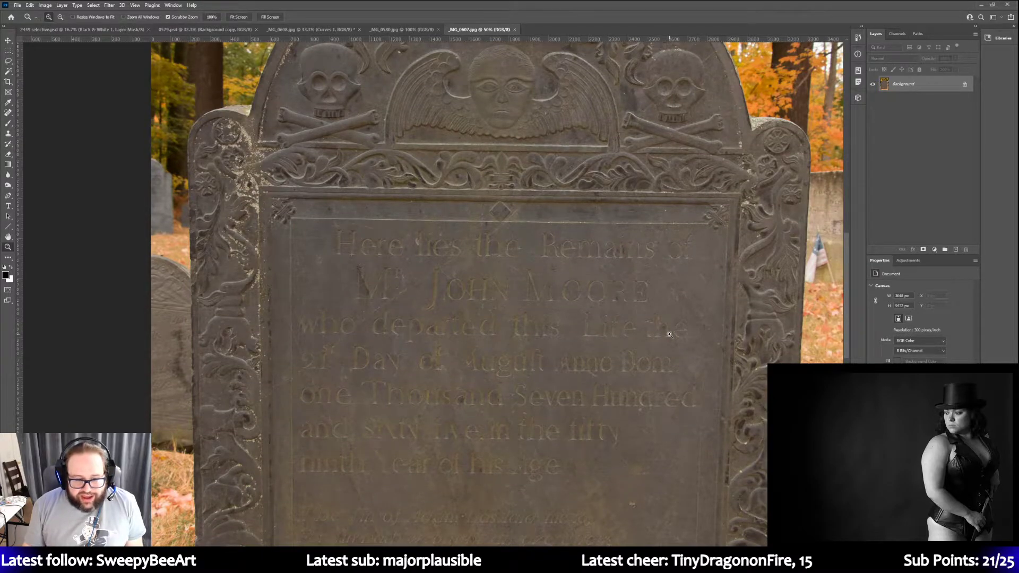
pyautogui.scroll(-5, 670, 334)
# Read the italic verse at the base of the _MG_0607.jpg gravestone at 100% zoom, and close that photo
pyautogui.moveTo(486, 416); pyautogui.dragTo(453, 411)
pyautogui.scroll(-4, 452, 411)
pyautogui.scroll(-2, 456, 409)
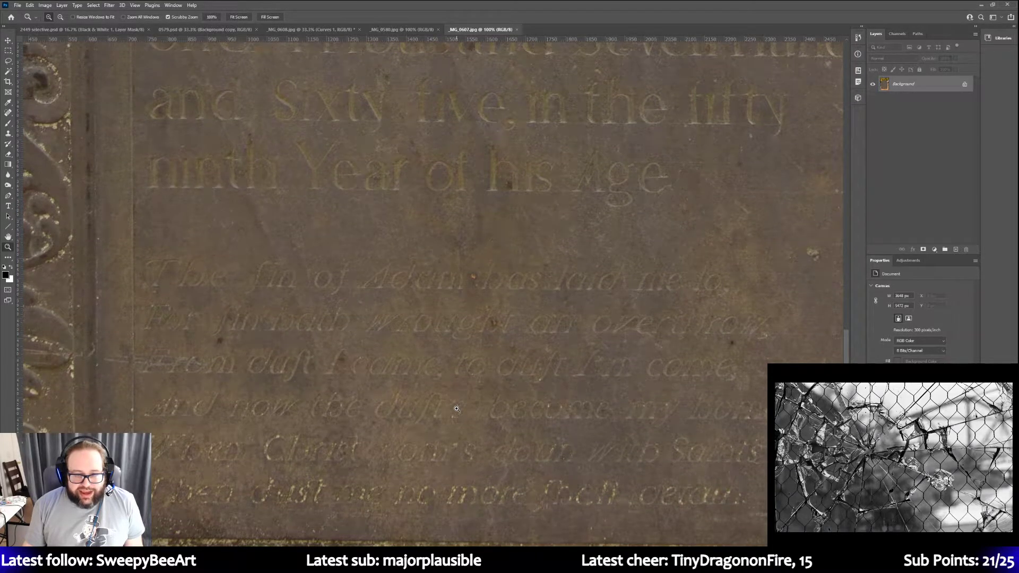
pyautogui.scroll(-1, 457, 408)
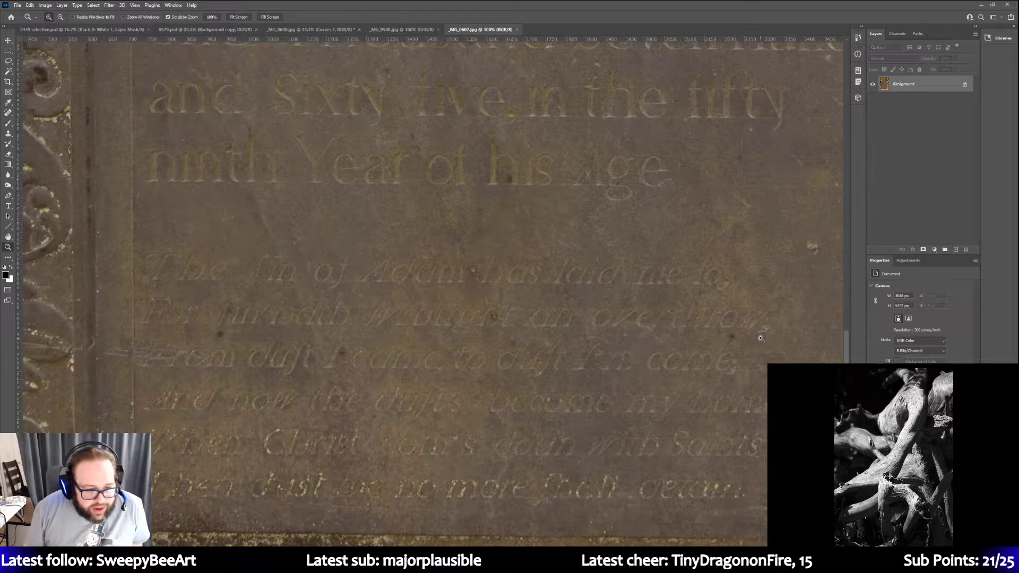
pyautogui.scroll(-1, 760, 339)
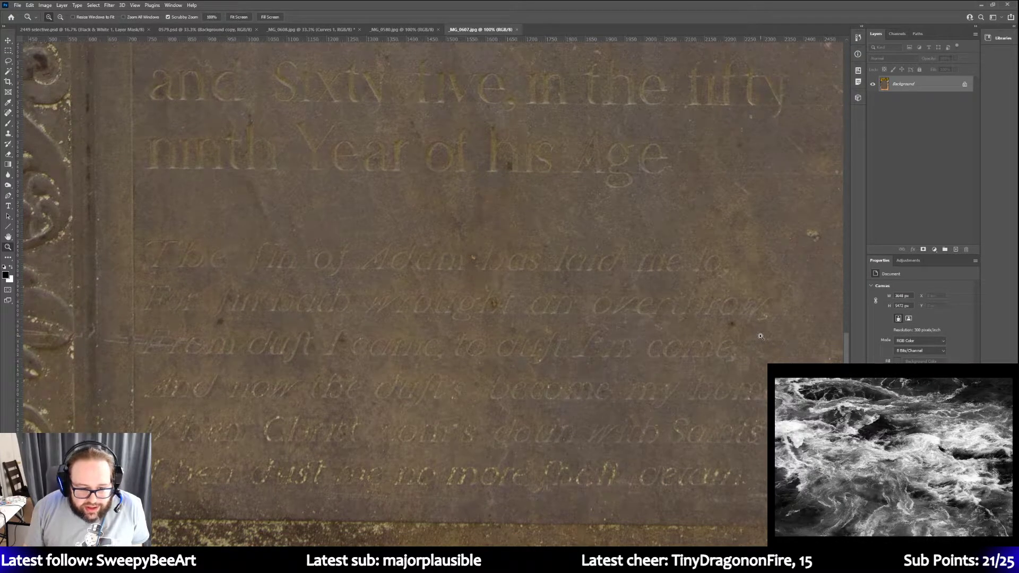
pyautogui.scroll(-2, 760, 336)
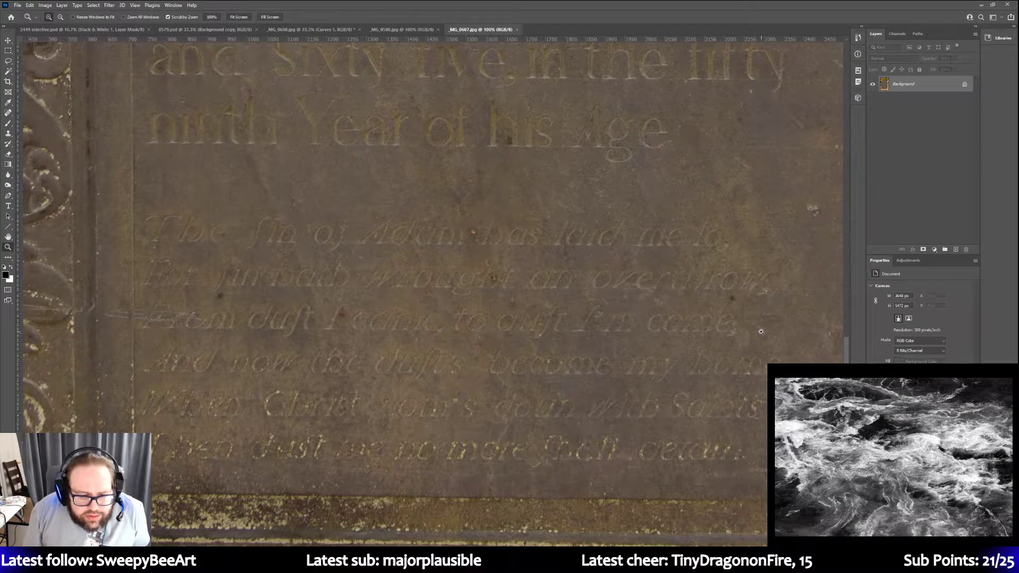
pyautogui.scroll(-1, 761, 332)
pyautogui.scroll(-1, 761, 331)
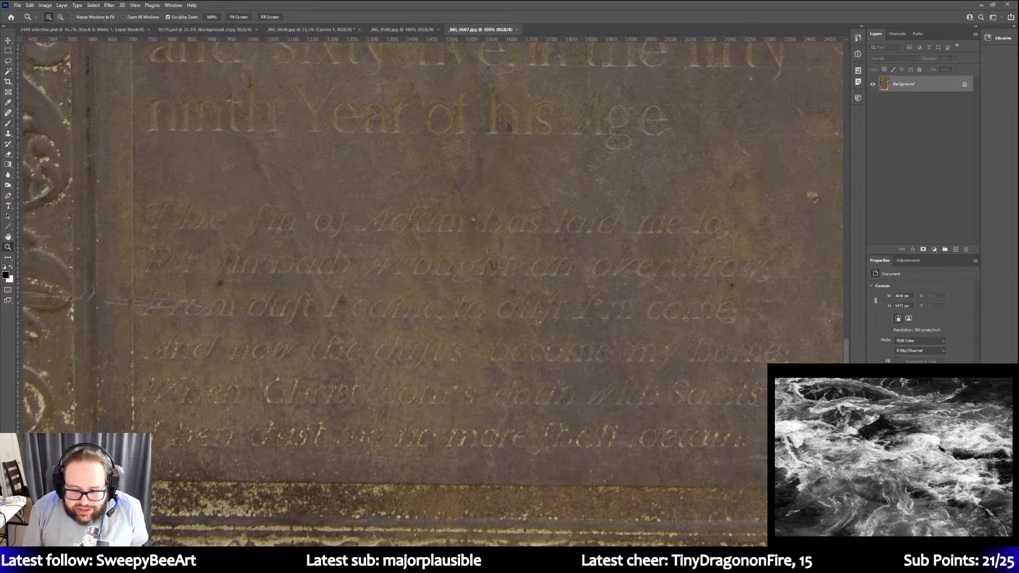
pyautogui.hscroll(5, 432, 239)
pyautogui.hscroll(-2, 433, 239)
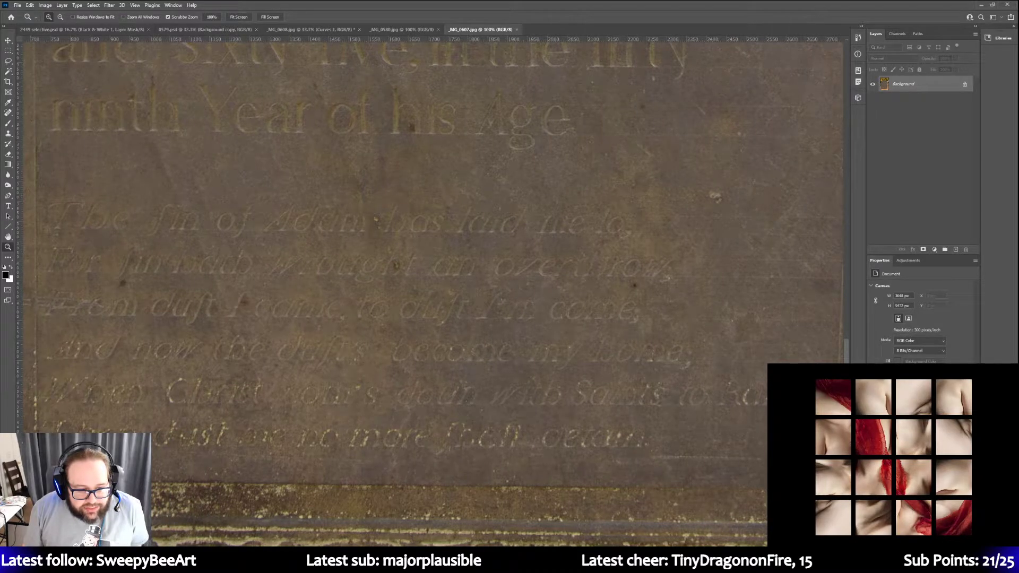
pyautogui.scroll(-1, 540, 459)
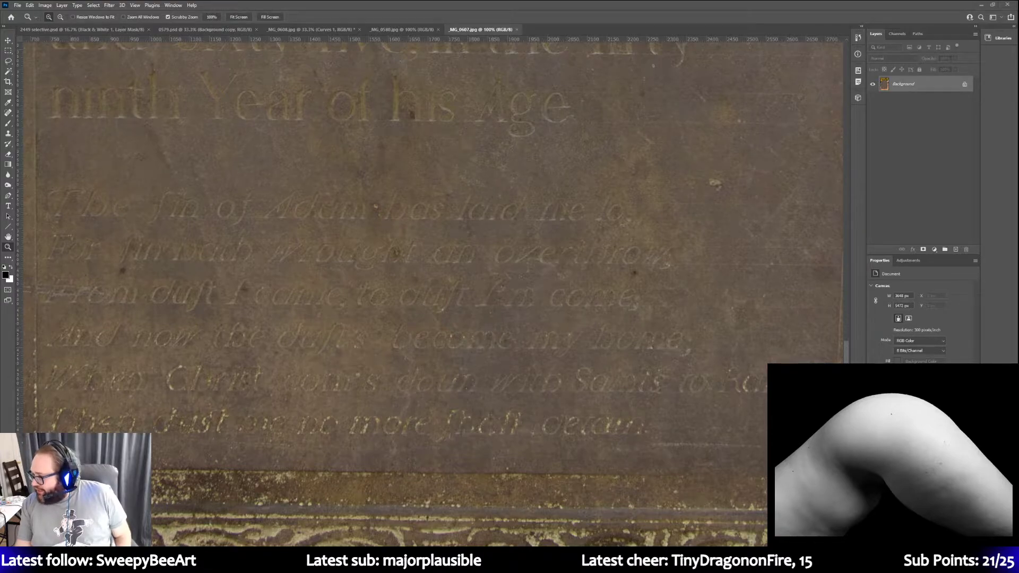
pyautogui.click(517, 30)
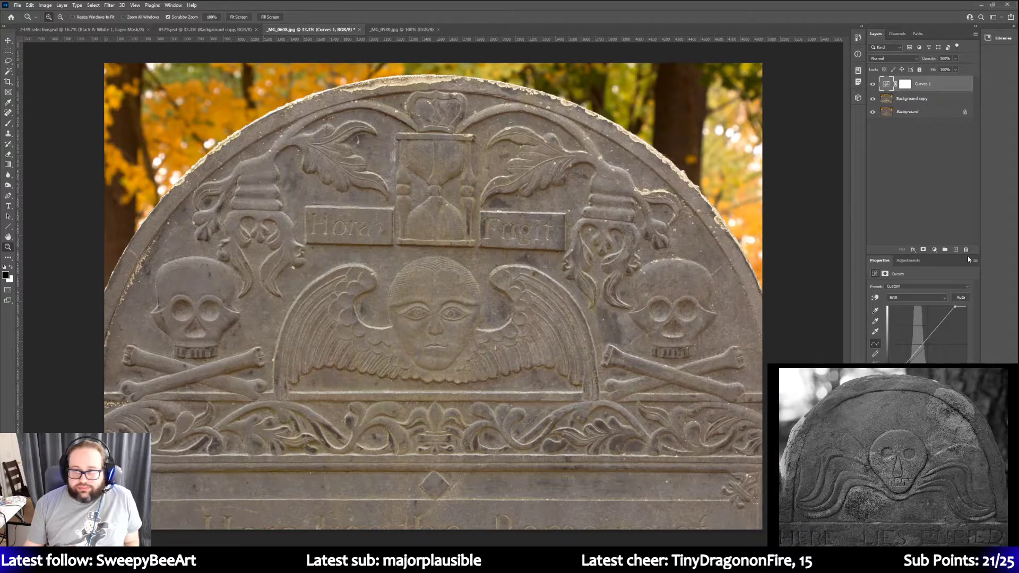
# Add a Black & White adjustment layer to _MG_0608.jpg with the Maximum Black preset and lower its Reds slightly
pyautogui.click(906, 260)
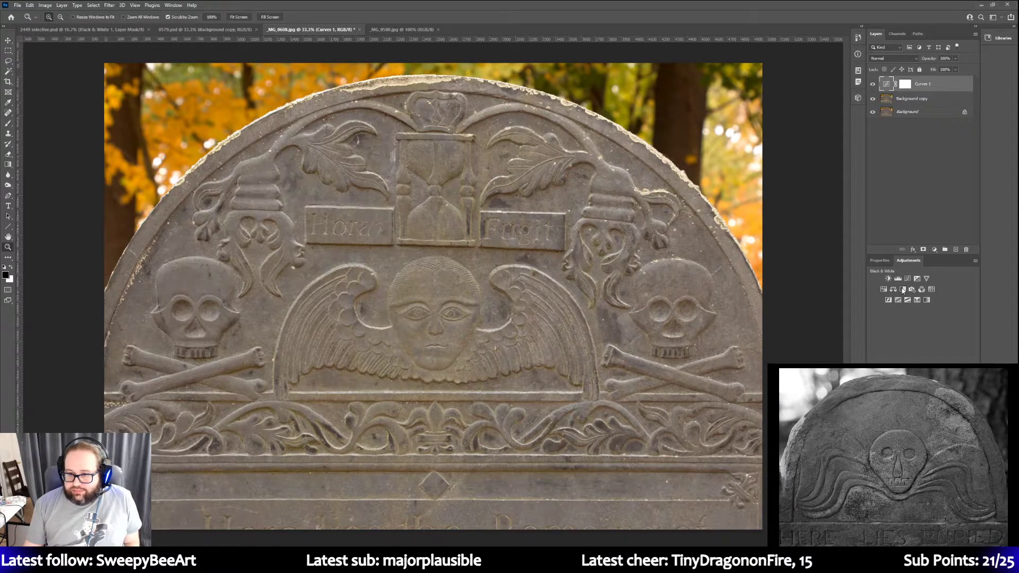
pyautogui.click(903, 289)
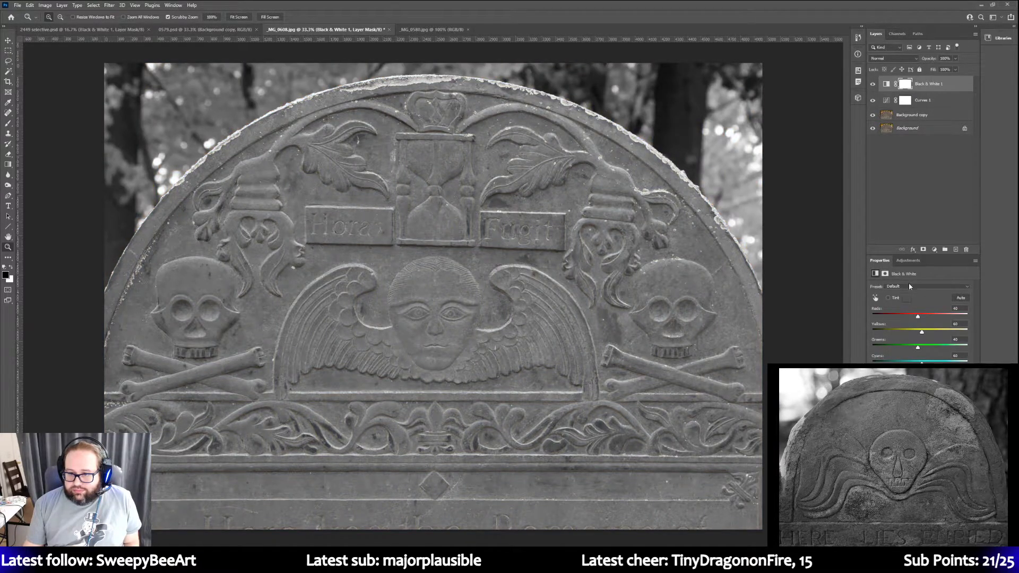
pyautogui.click(909, 288)
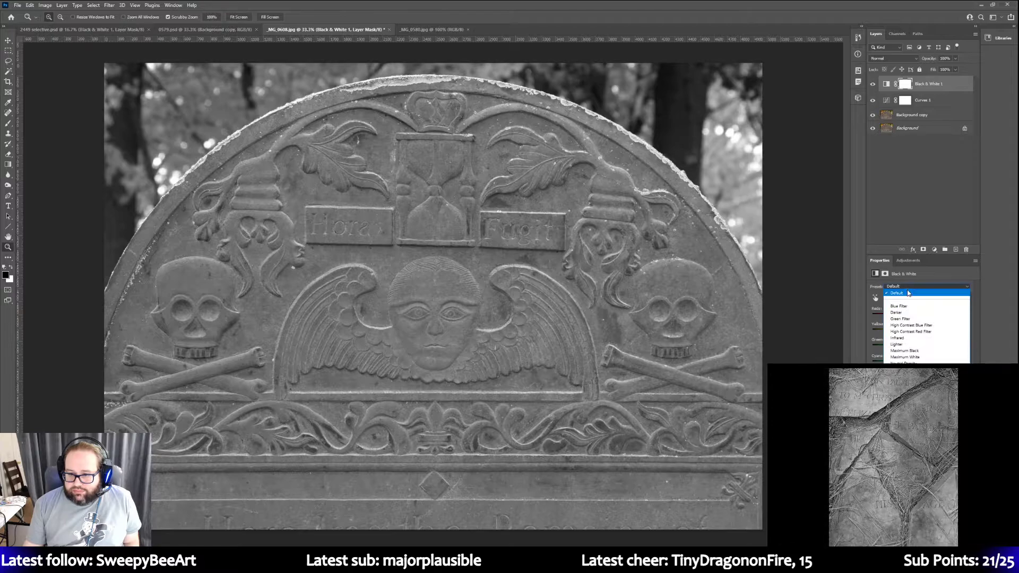
pyautogui.click(920, 350)
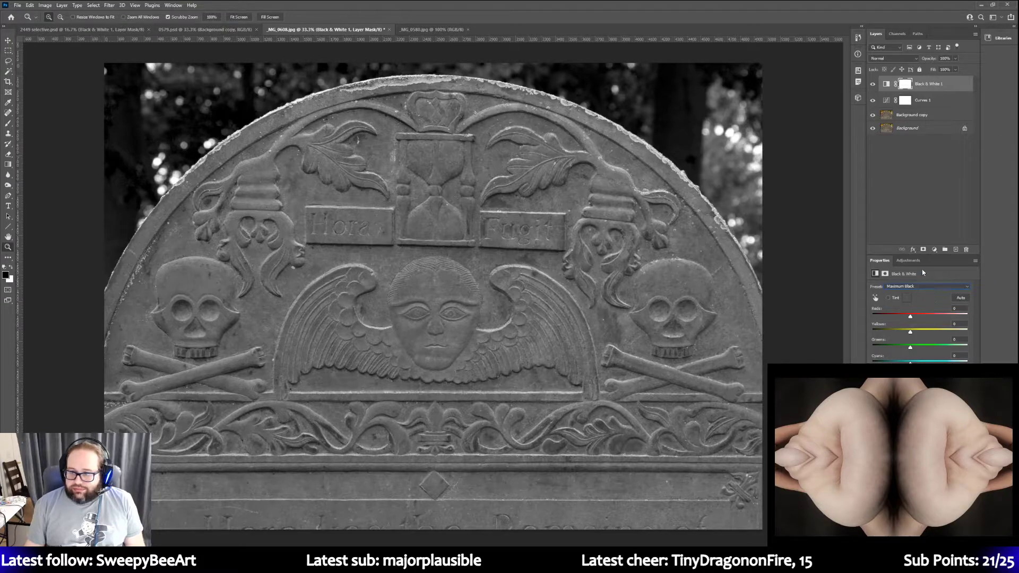
pyautogui.moveTo(911, 319); pyautogui.dragTo(906, 318)
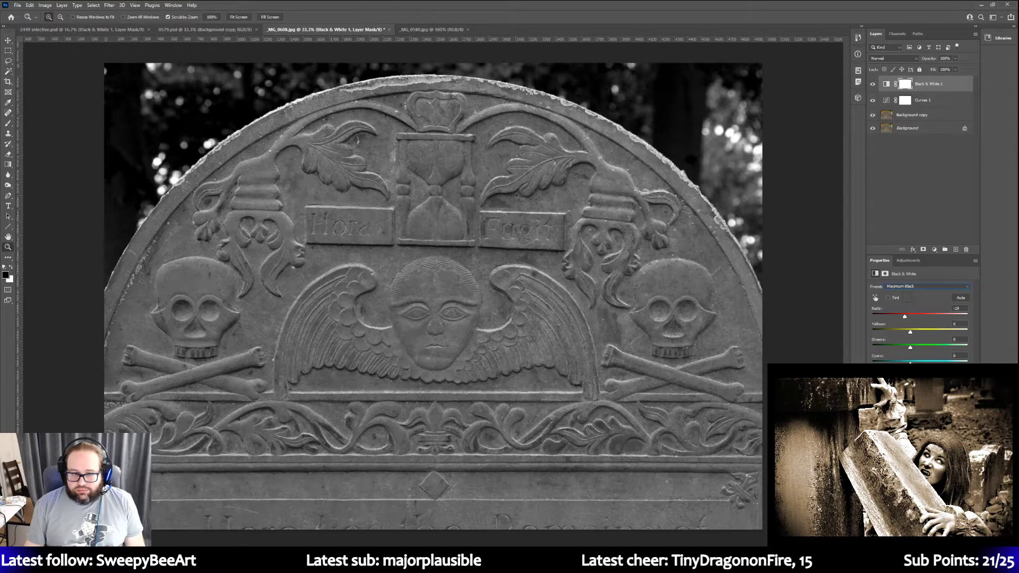
pyautogui.moveTo(910, 332)
pyautogui.mouseDown()
pyautogui.moveTo(898, 333)
pyautogui.moveTo(910, 335)
pyautogui.mouseUp()
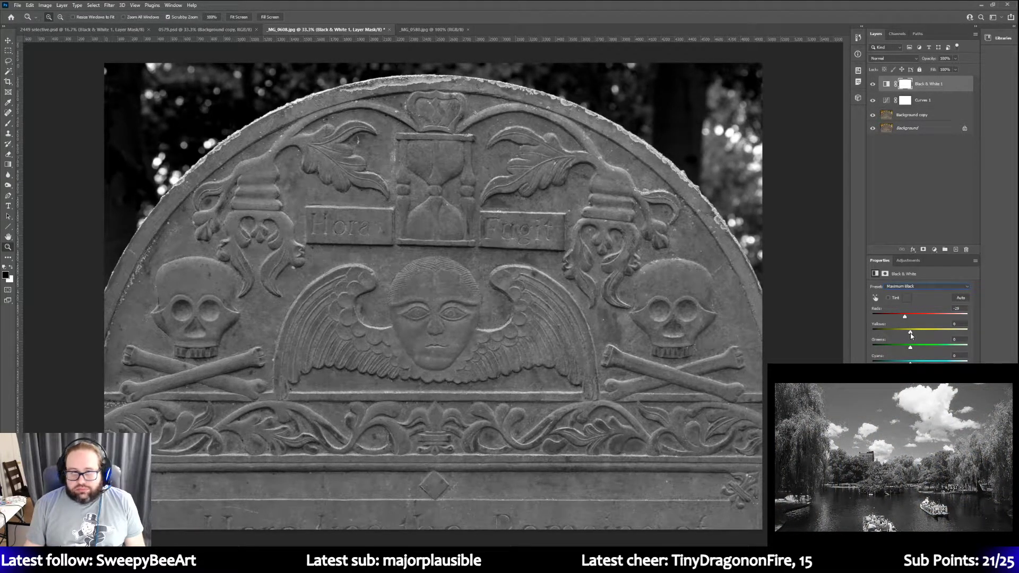
# Add a Brightness/Contrast adjustment layer above the Black & White layer of _MG_0608.jpg and raise its contrast to about 42
pyautogui.click(906, 261)
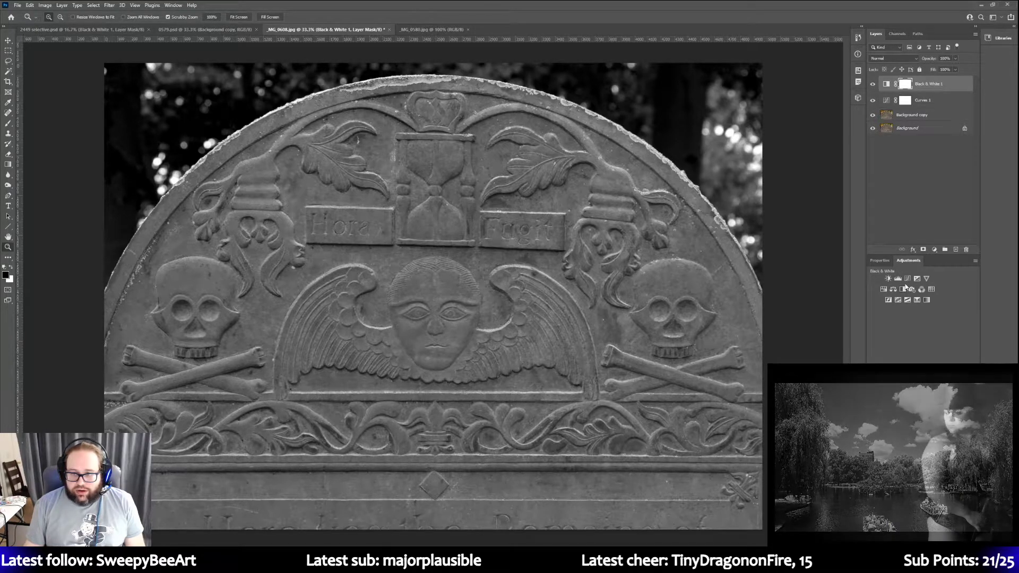
pyautogui.click(887, 279)
pyautogui.moveTo(919, 324); pyautogui.dragTo(940, 327)
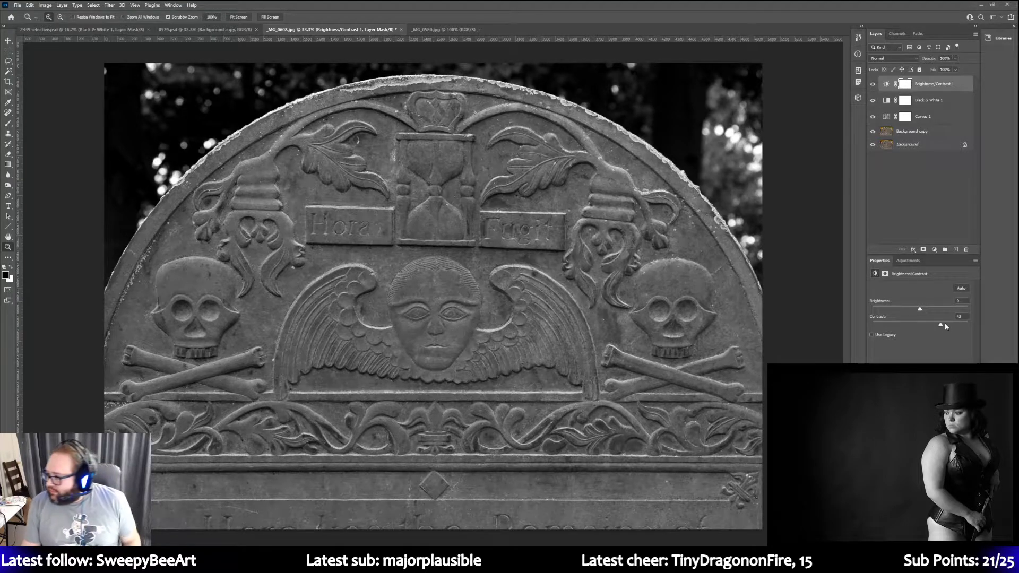
# Add a Curves adjustment layer on top, move its white point inward to brighten the gravestone, and compare the image with and without it
pyautogui.click(908, 264)
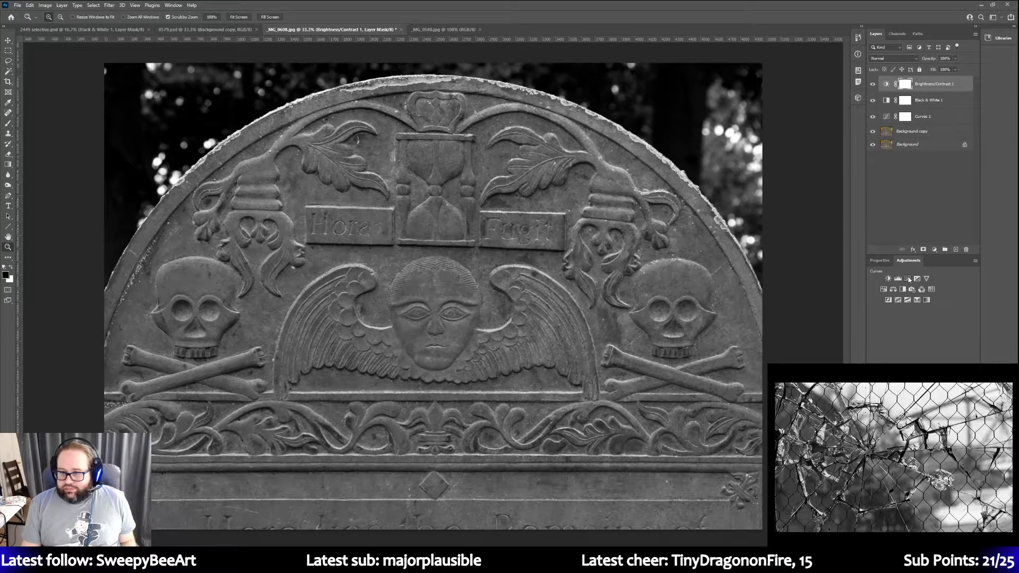
pyautogui.click(907, 279)
pyautogui.moveTo(966, 306); pyautogui.dragTo(946, 307)
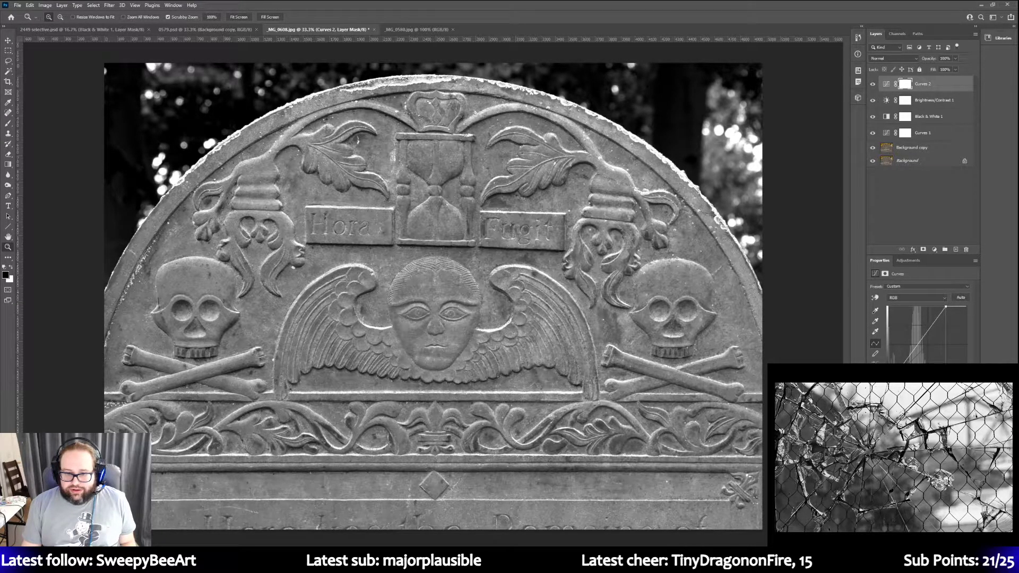
pyautogui.moveTo(945, 307); pyautogui.dragTo(949, 307)
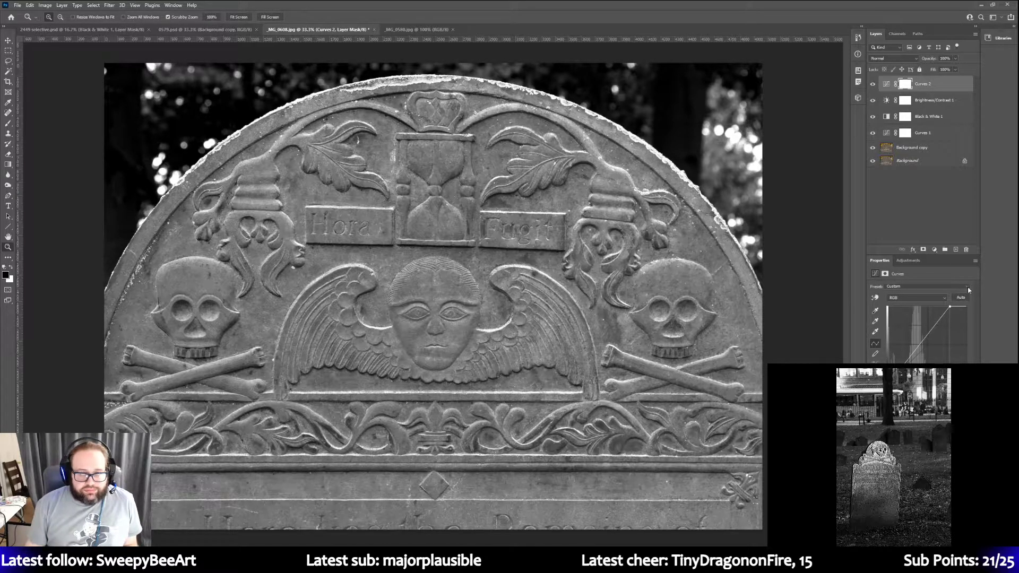
pyautogui.click(873, 84)
pyautogui.click(873, 84)
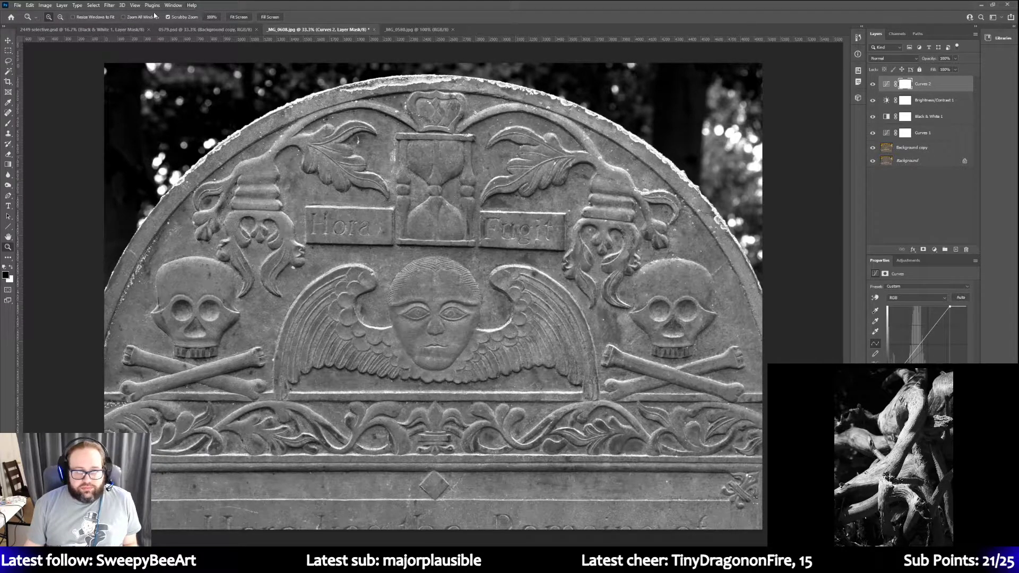
# Save the black and white gravestone as Photoshop file 0608 in the Stream folder, and close the remaining unedited colour gravestone photo
pyautogui.click(30, 5)
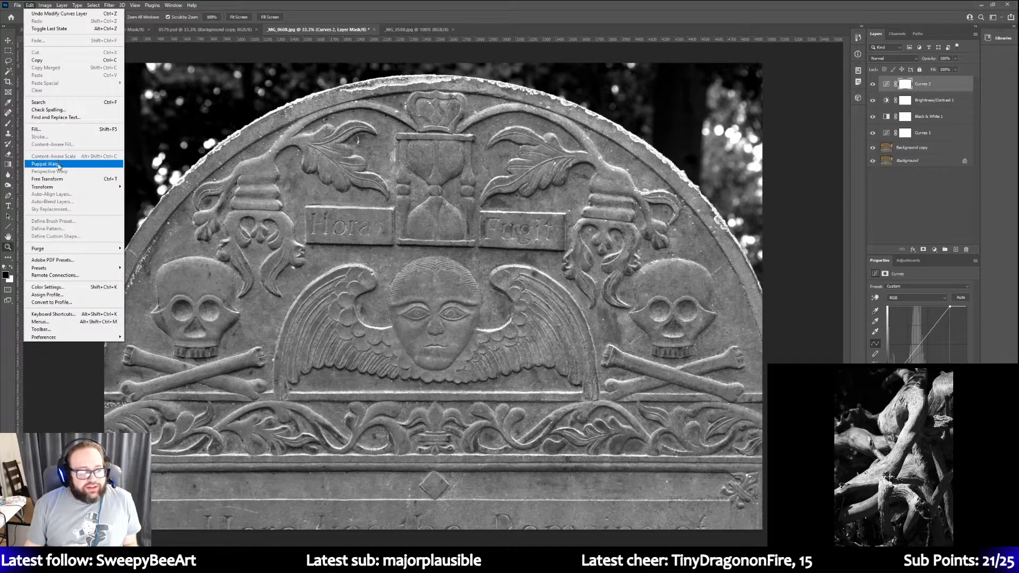
pyautogui.moveTo(60, 186)
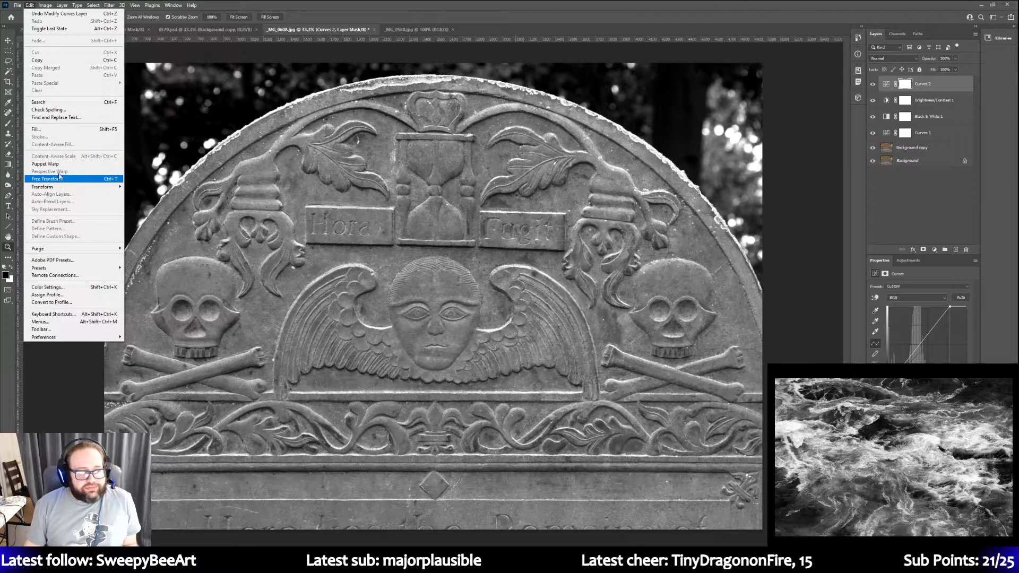
pyautogui.moveTo(17, 5)
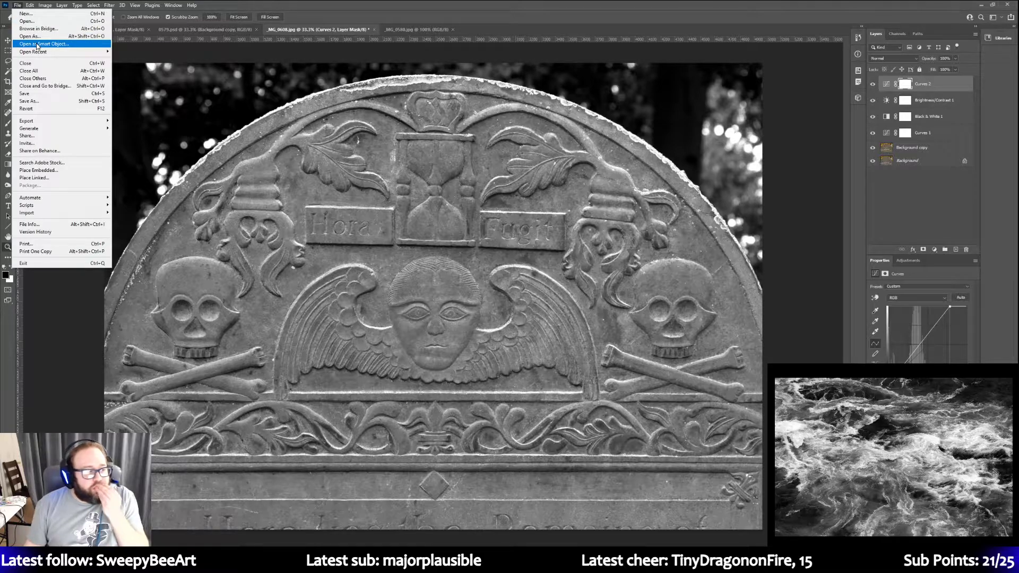
pyautogui.click(32, 101)
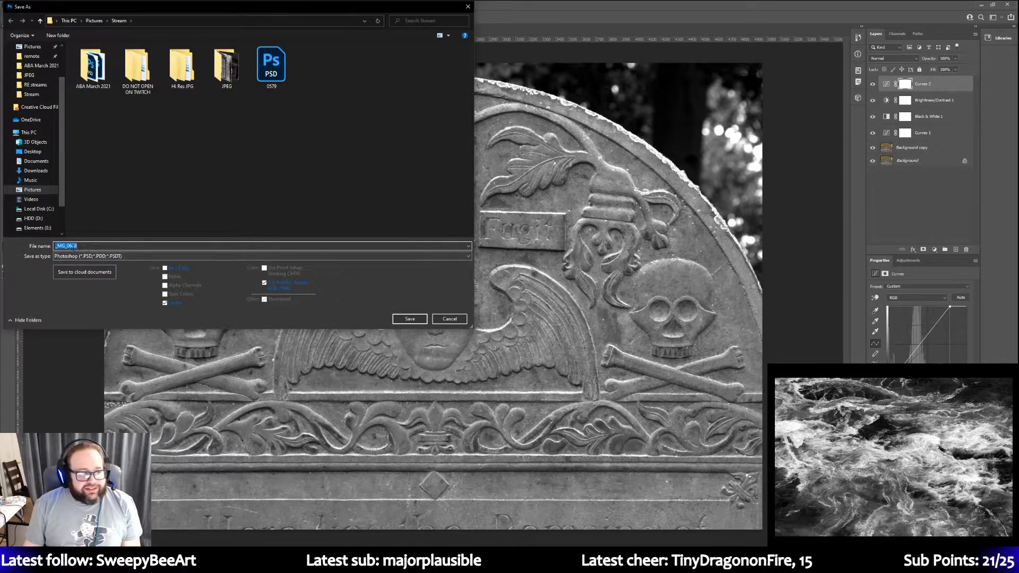
pyautogui.write('0608')
pyautogui.press('Return')
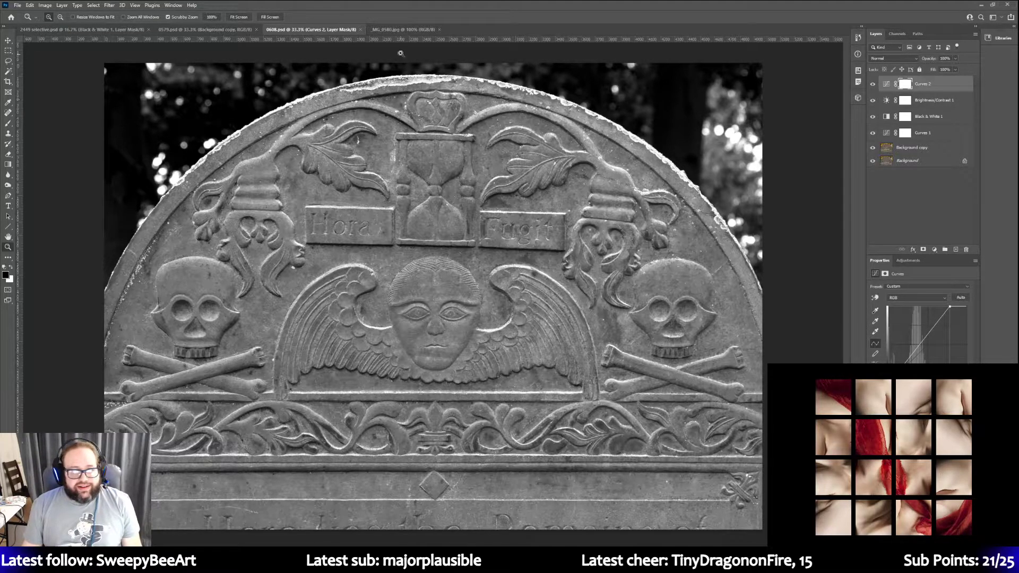
pyautogui.click(398, 32)
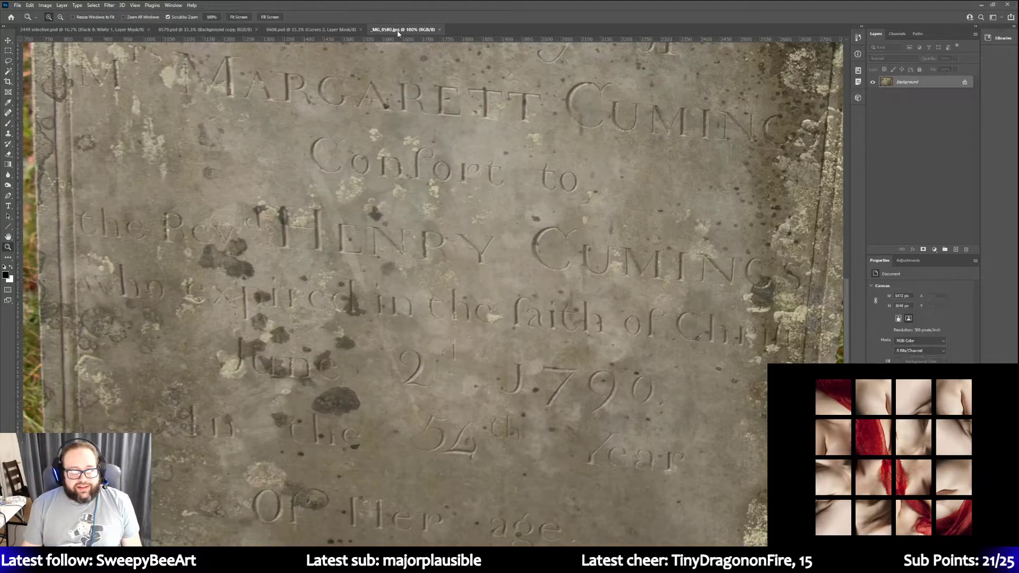
pyautogui.click(440, 30)
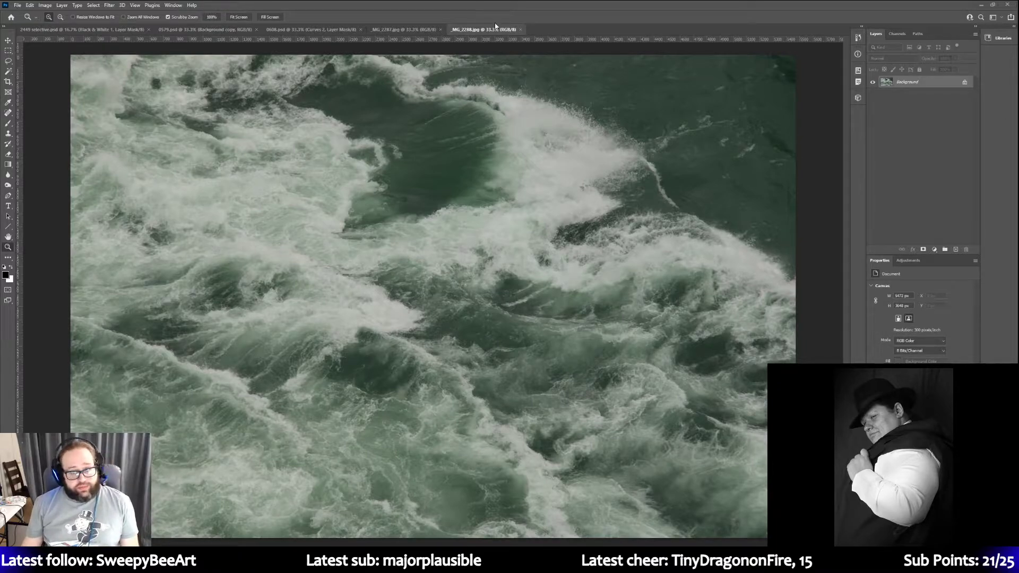
# Compare the river gorge photo _MG_2287.jpg with the whitewater close-up _MG_2288.jpg
pyautogui.click(408, 31)
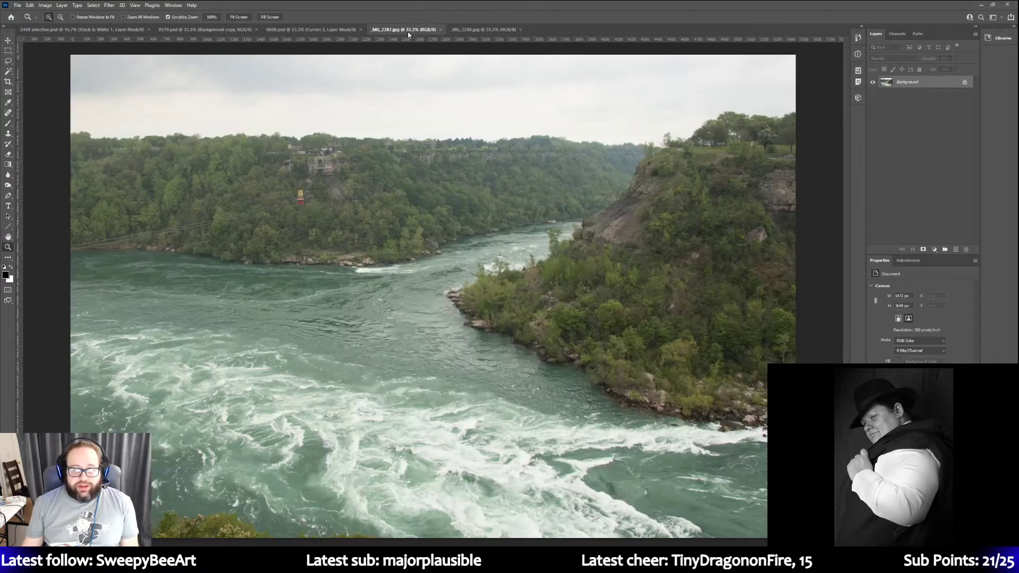
pyautogui.click(463, 30)
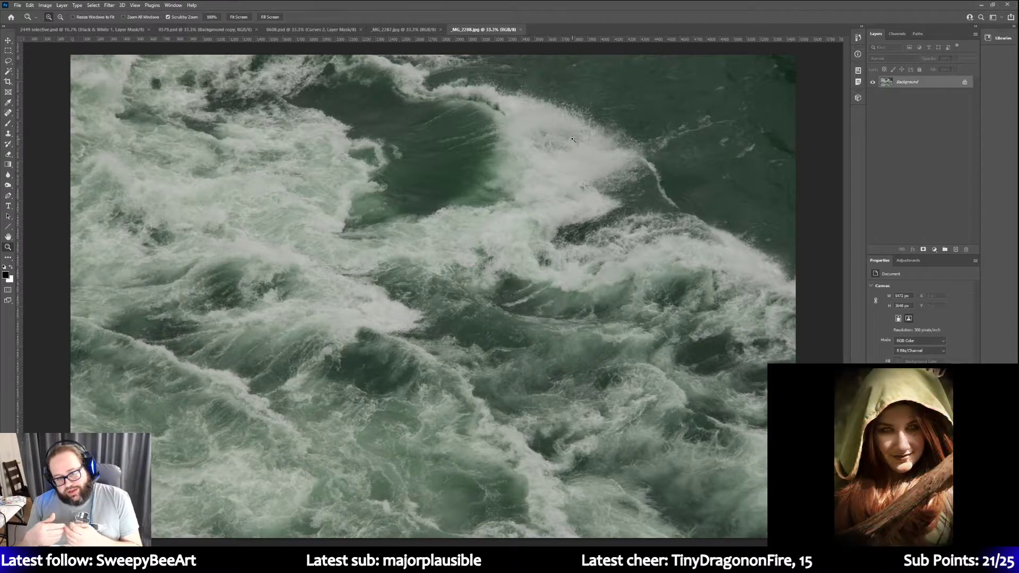
pyautogui.click(419, 30)
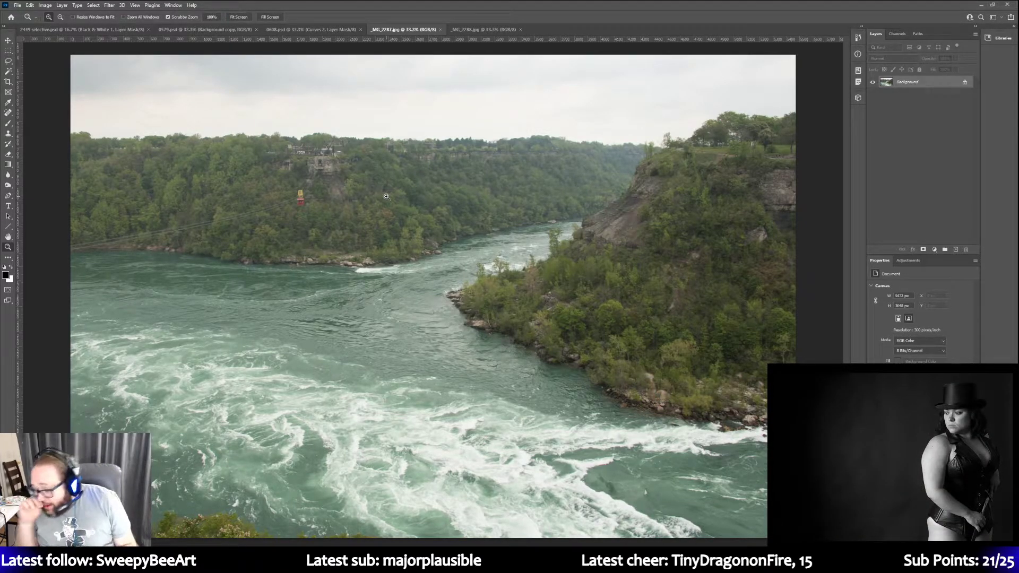
pyautogui.click(483, 29)
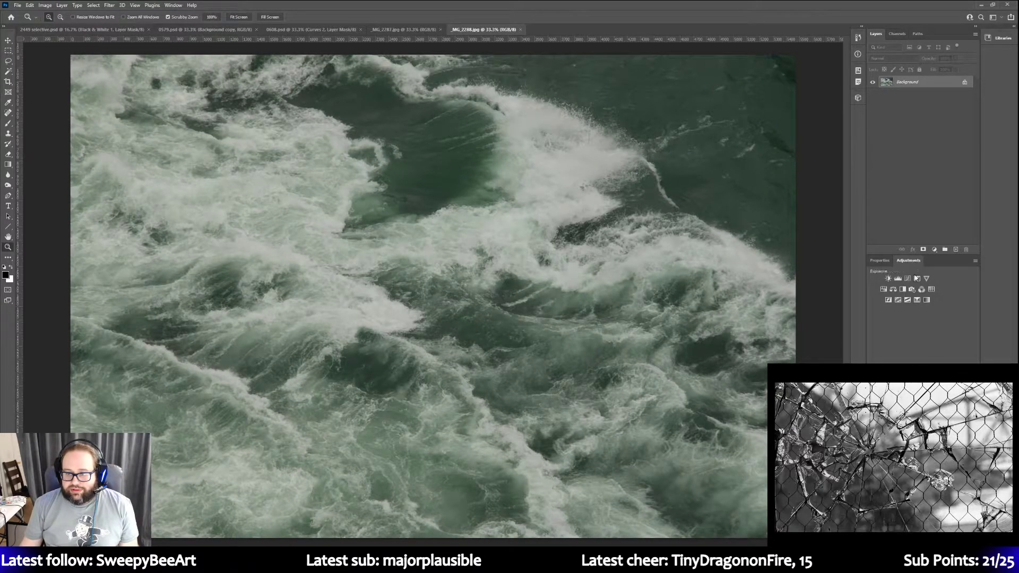
# Add a Curves adjustment layer to _MG_2288.jpg and move its white and black points inward to strengthen the water's contrast
pyautogui.click(910, 281)
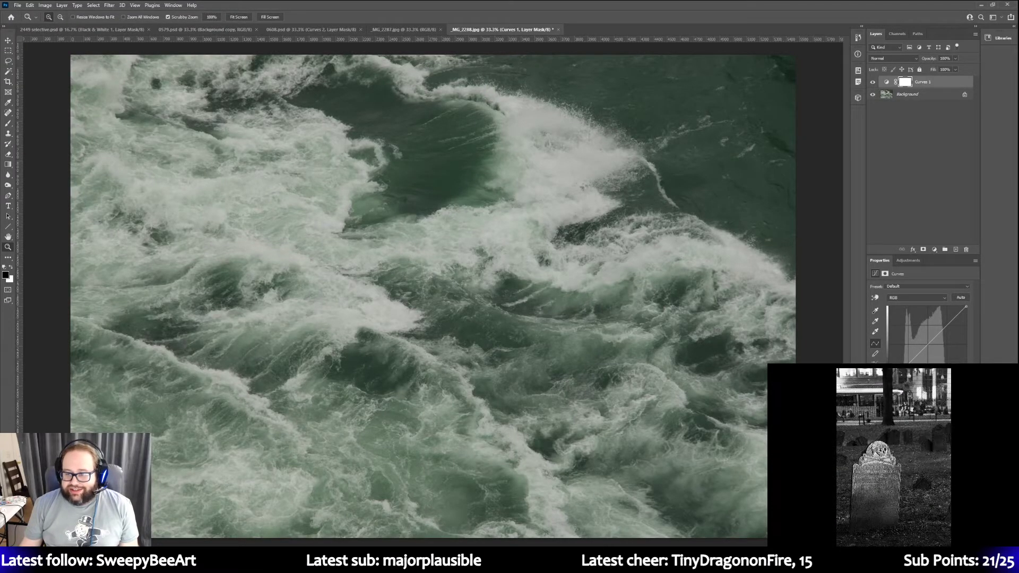
pyautogui.moveTo(966, 389); pyautogui.dragTo(948, 389)
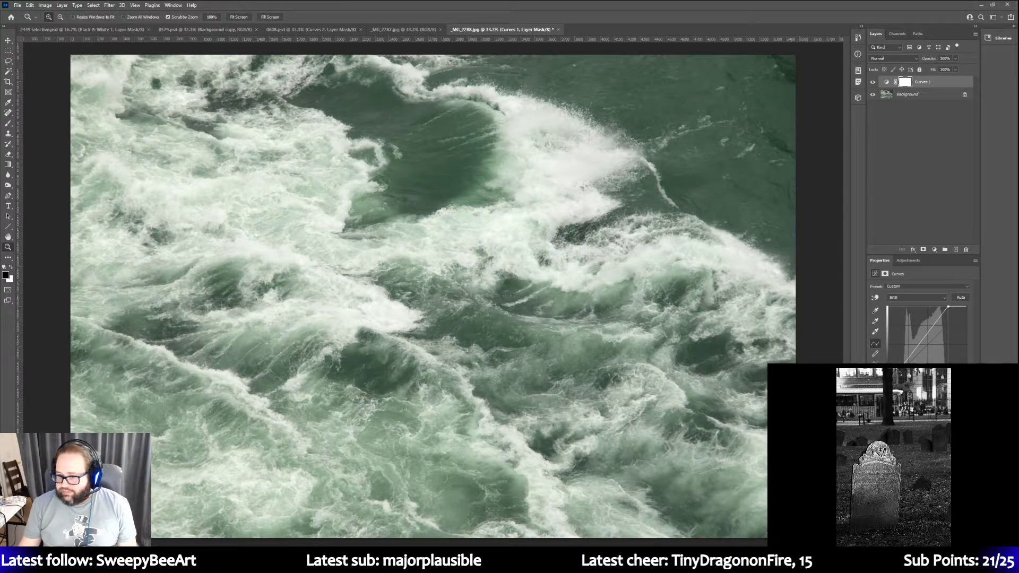
pyautogui.moveTo(888, 389); pyautogui.dragTo(897, 388)
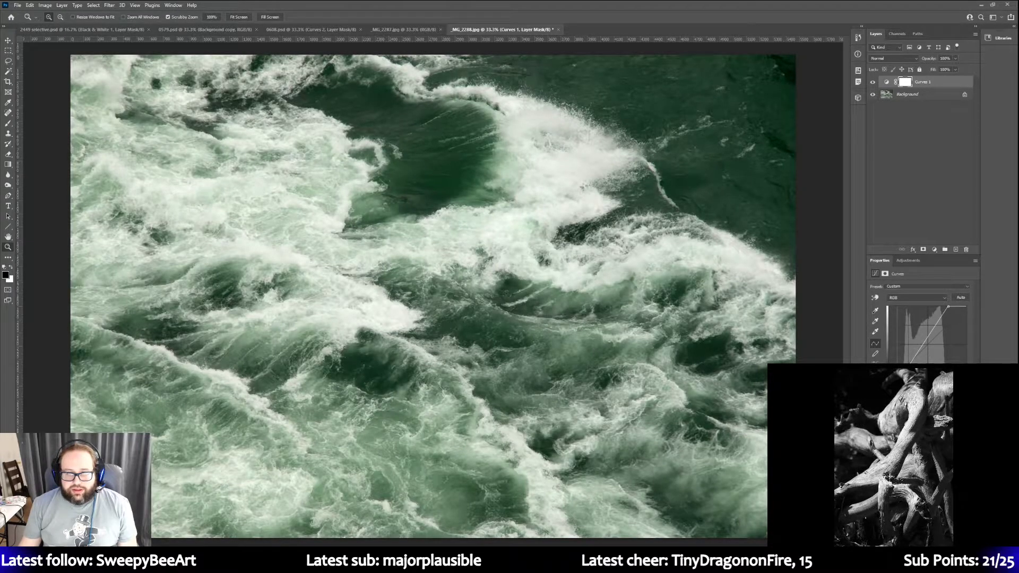
pyautogui.moveTo(897, 389); pyautogui.dragTo(898, 388)
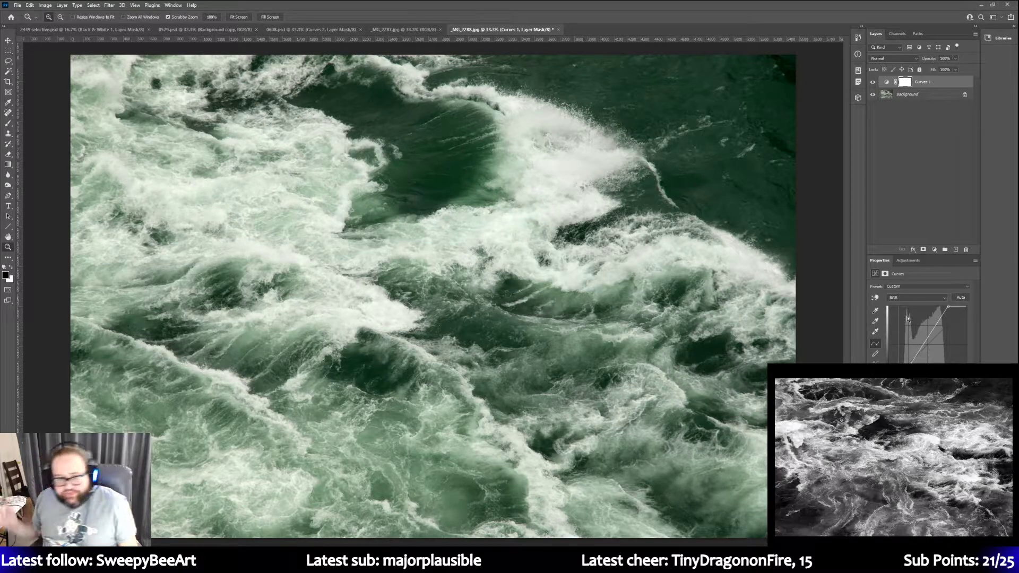
pyautogui.click(912, 261)
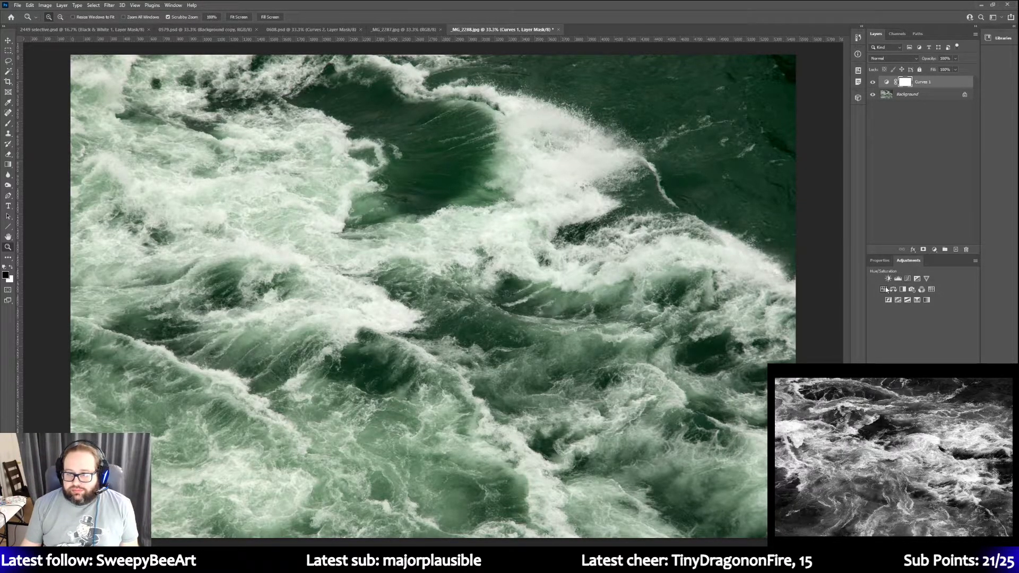
# Duplicate the Background layer beneath the Curves adjustment
pyautogui.rightClick(921, 94)
pyautogui.click(945, 105)
pyautogui.click(750, 166)
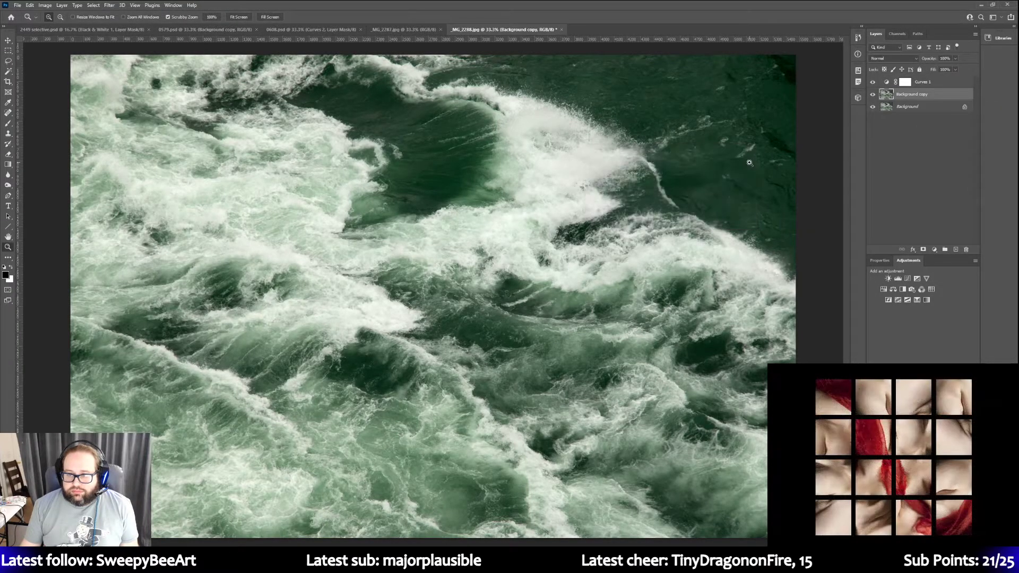
# Add a Hue/Saturation adjustment above the background copy and lower the master saturation to about -10
pyautogui.click(883, 289)
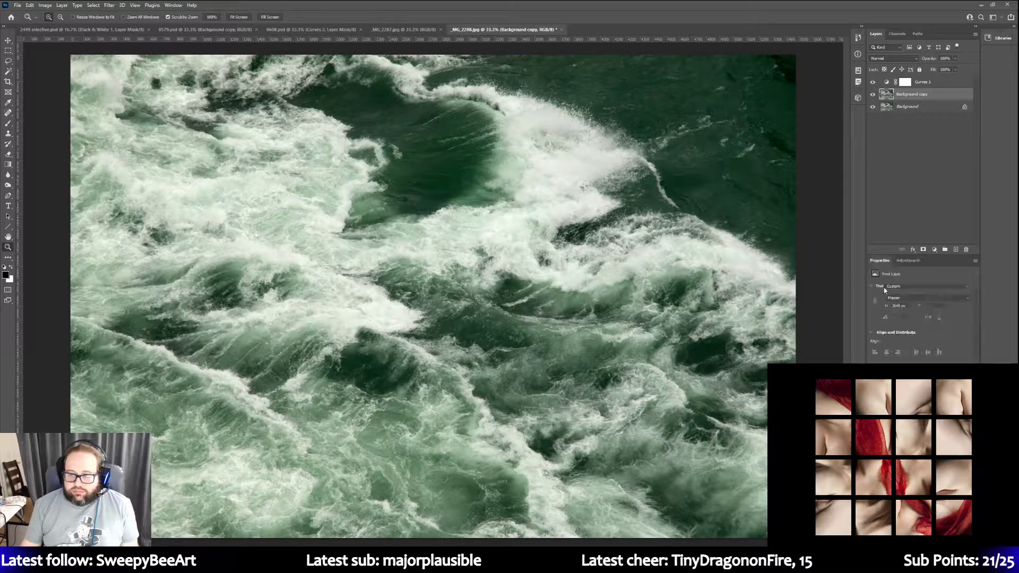
pyautogui.moveTo(920, 332); pyautogui.dragTo(878, 334)
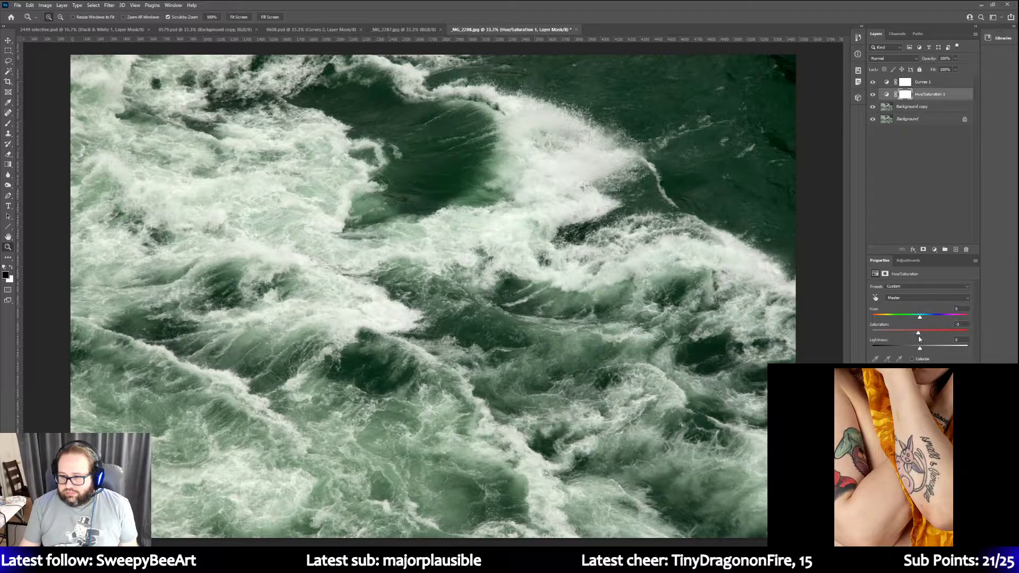
pyautogui.moveTo(918, 338); pyautogui.dragTo(916, 339)
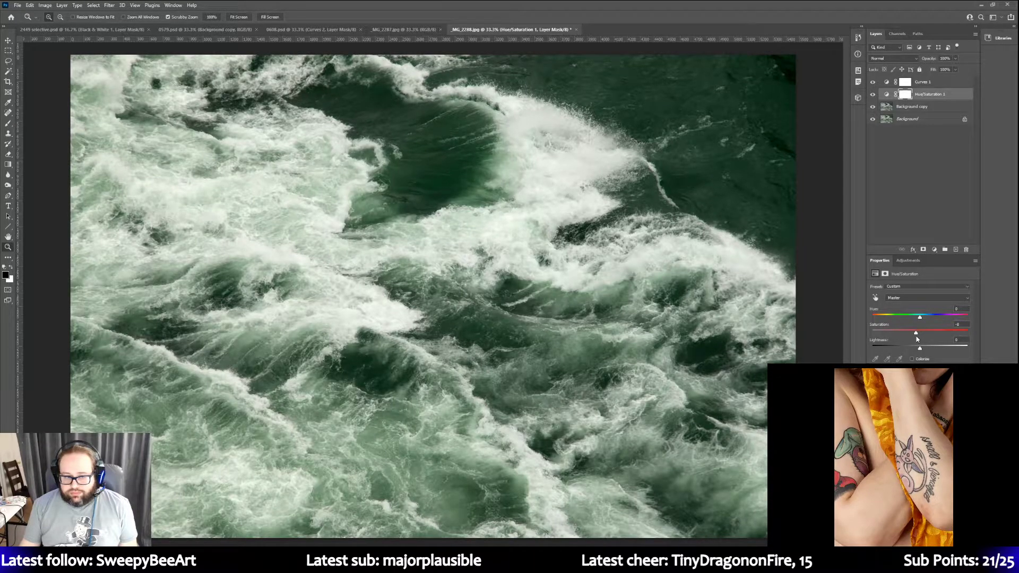
pyautogui.moveTo(917, 338); pyautogui.dragTo(915, 339)
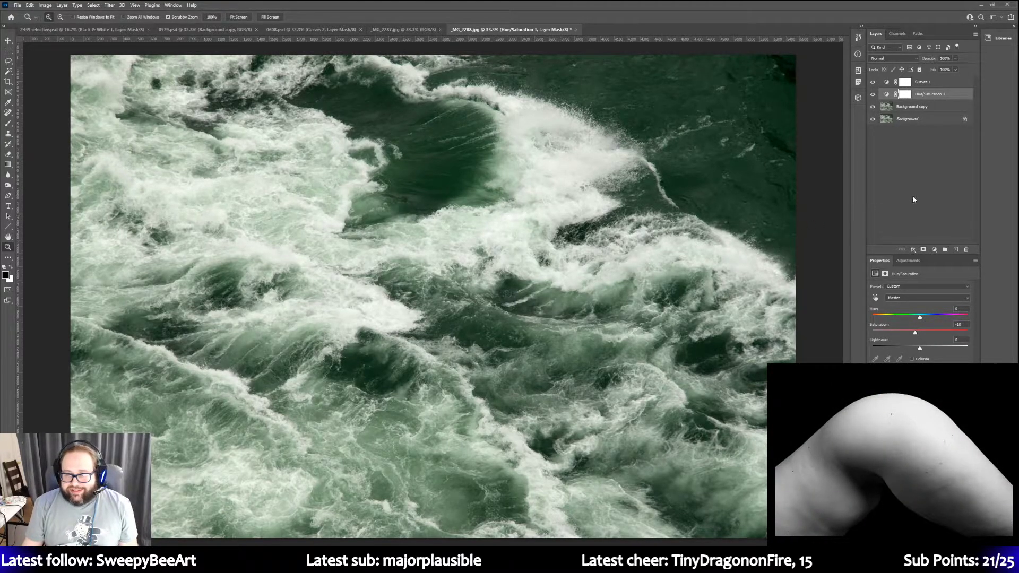
# Fine-tune the saturation of the Greens range in the Hue/Saturation adjustment
pyautogui.click(921, 298)
pyautogui.click(923, 320)
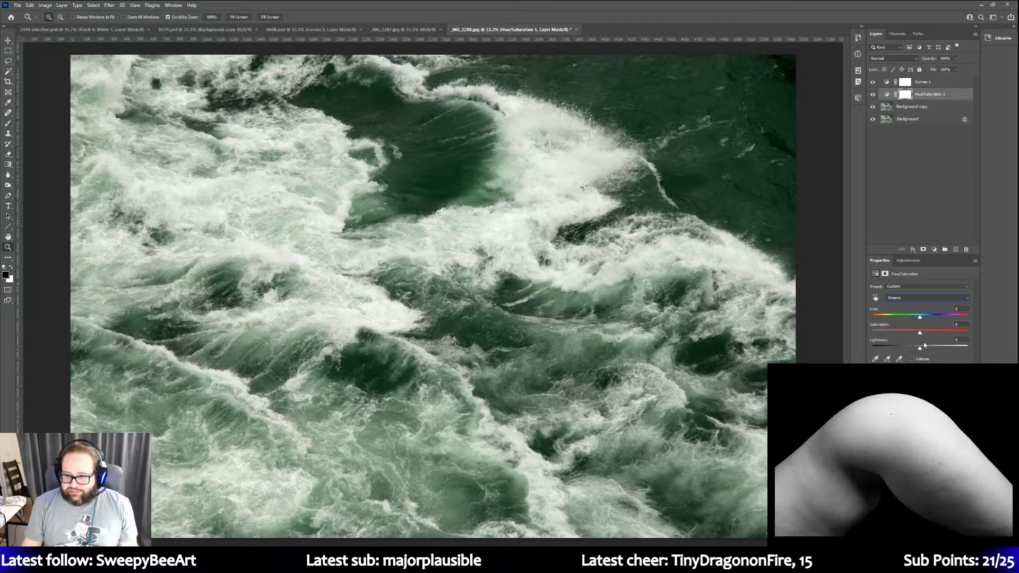
pyautogui.moveTo(920, 334)
pyautogui.mouseDown()
pyautogui.moveTo(871, 332)
pyautogui.moveTo(921, 337)
pyautogui.mouseUp()
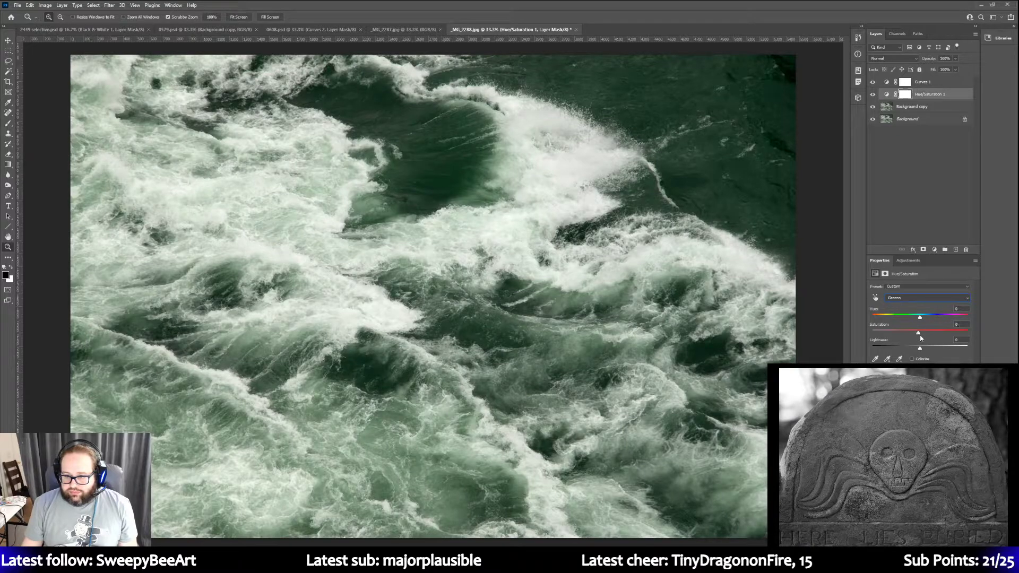
# Add a Brightness/Contrast adjustment above the Curves layer and raise the contrast to about 26
pyautogui.click(920, 85)
pyautogui.click(908, 261)
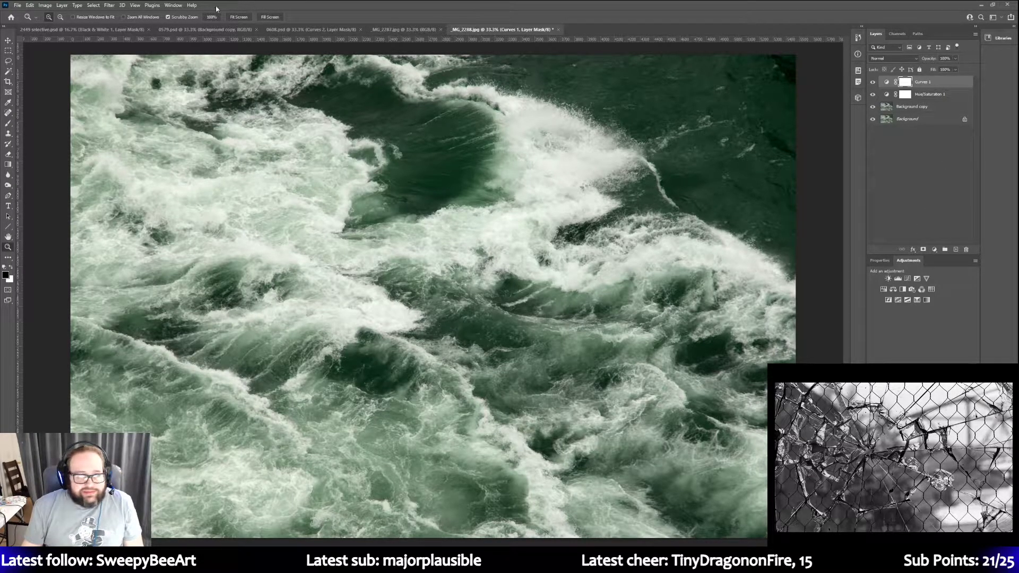
pyautogui.click(888, 278)
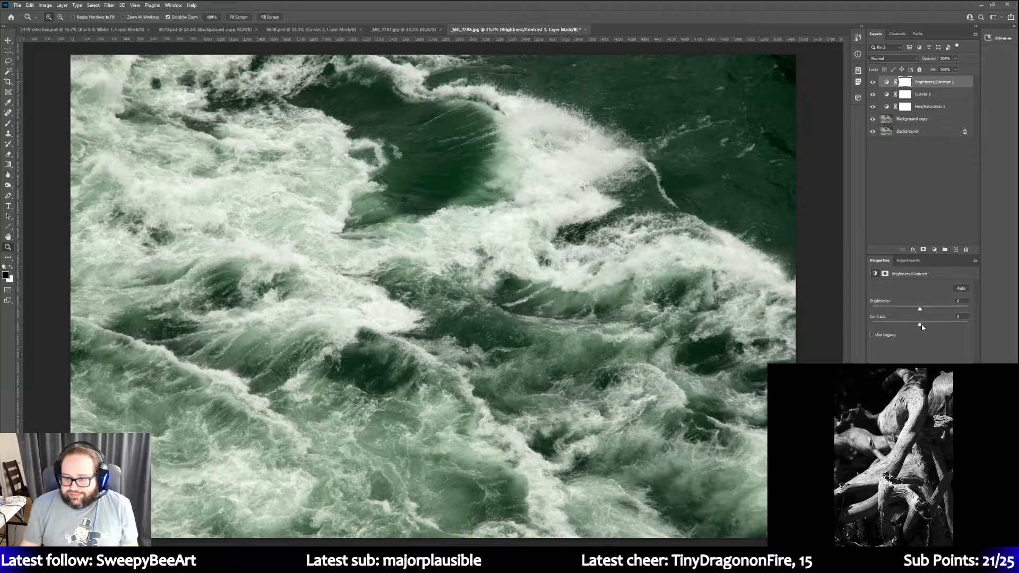
pyautogui.moveTo(919, 324); pyautogui.dragTo(931, 325)
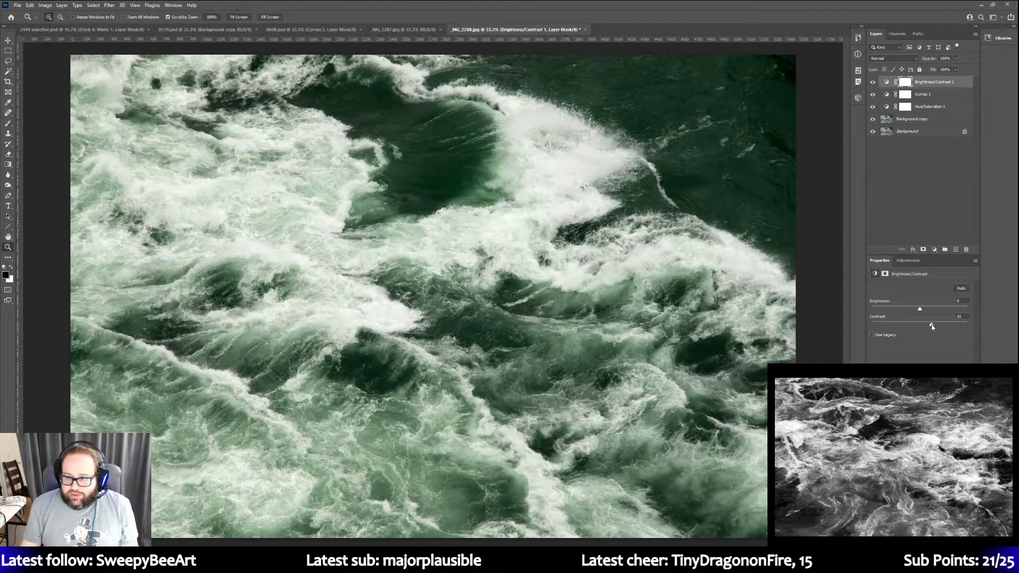
pyautogui.moveTo(932, 326); pyautogui.dragTo(933, 325)
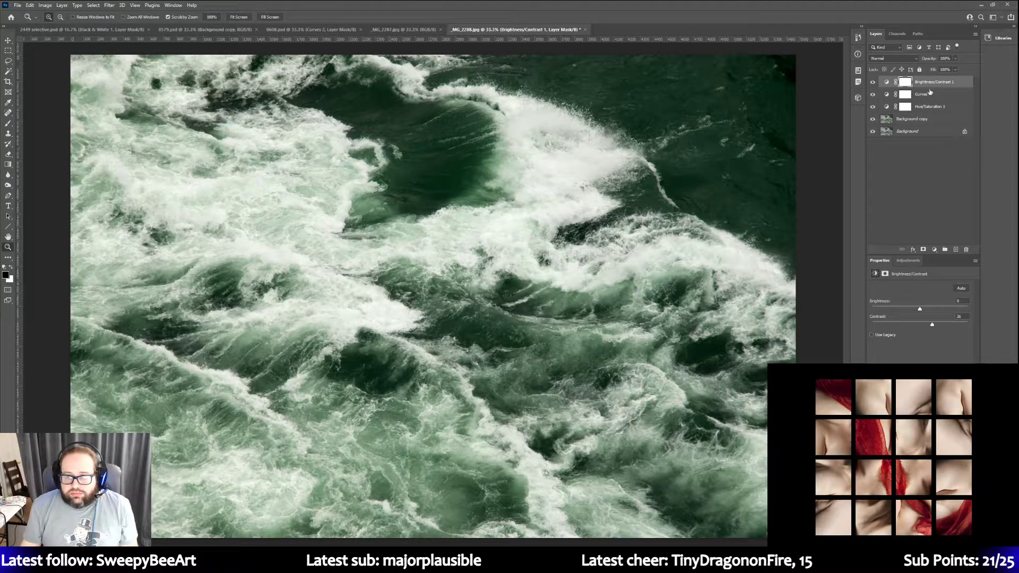
# Add a second Hue/Saturation adjustment on top of the stack, try several hue shifts, and return the hue to 0
pyautogui.click(908, 260)
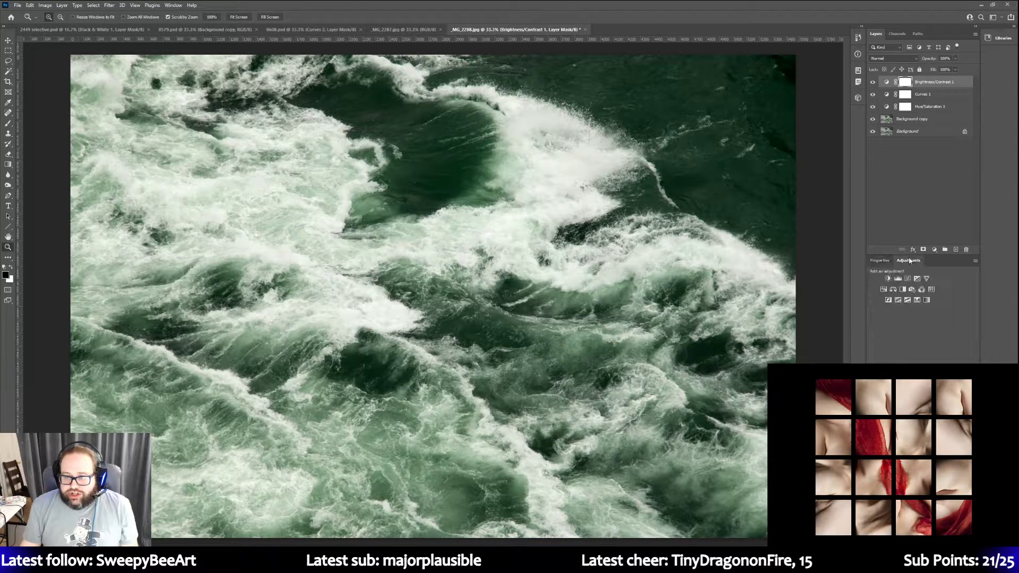
pyautogui.click(886, 289)
pyautogui.moveTo(920, 317); pyautogui.dragTo(859, 315)
pyautogui.moveTo(945, 312); pyautogui.dragTo(893, 319)
pyautogui.moveTo(872, 317); pyautogui.dragTo(919, 317)
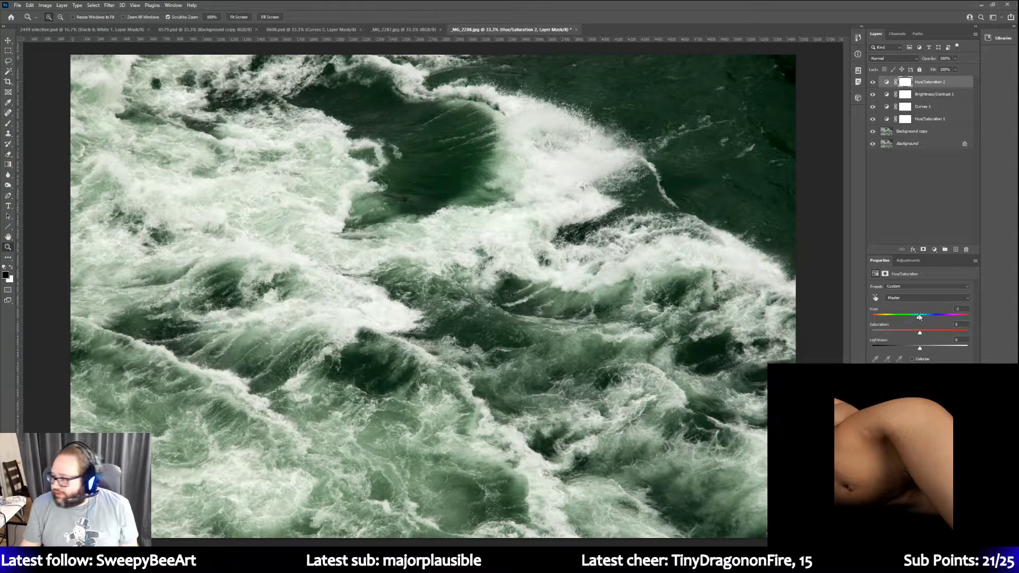
pyautogui.moveTo(919, 317); pyautogui.dragTo(920, 317)
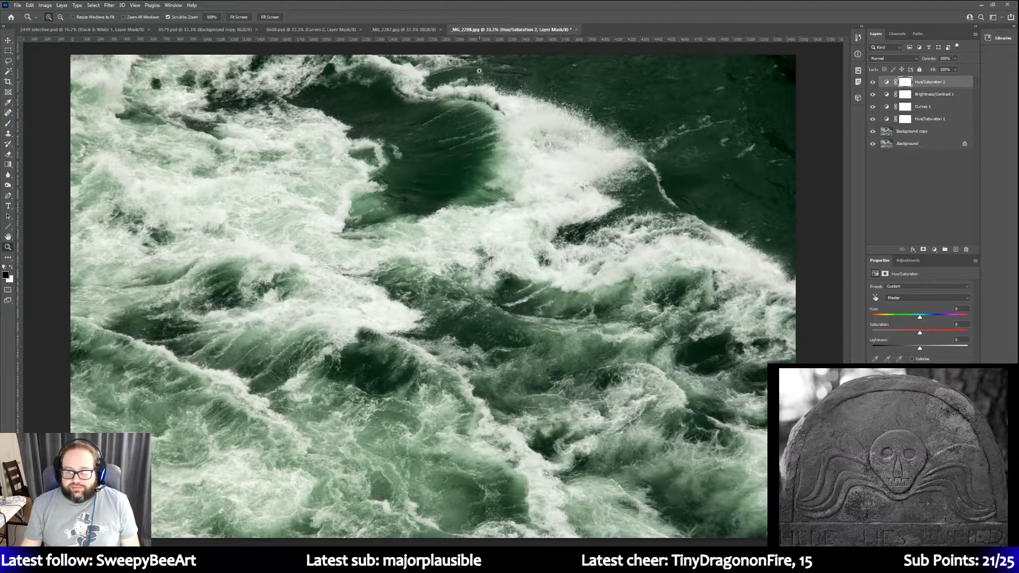
# Save the edited water photo as a Photoshop file named 2288 in the Stream folder
pyautogui.click(21, 6)
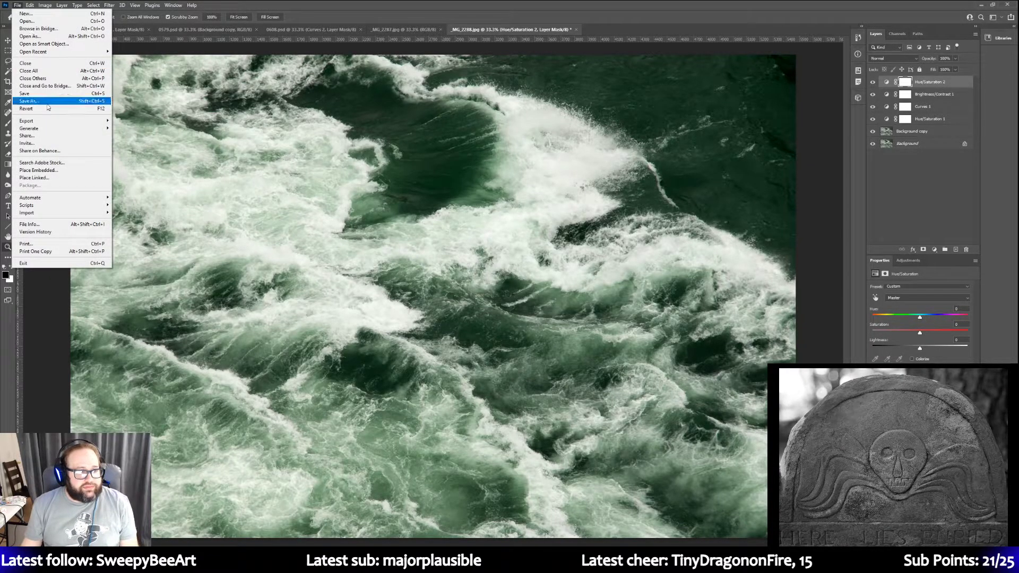
pyautogui.click(30, 100)
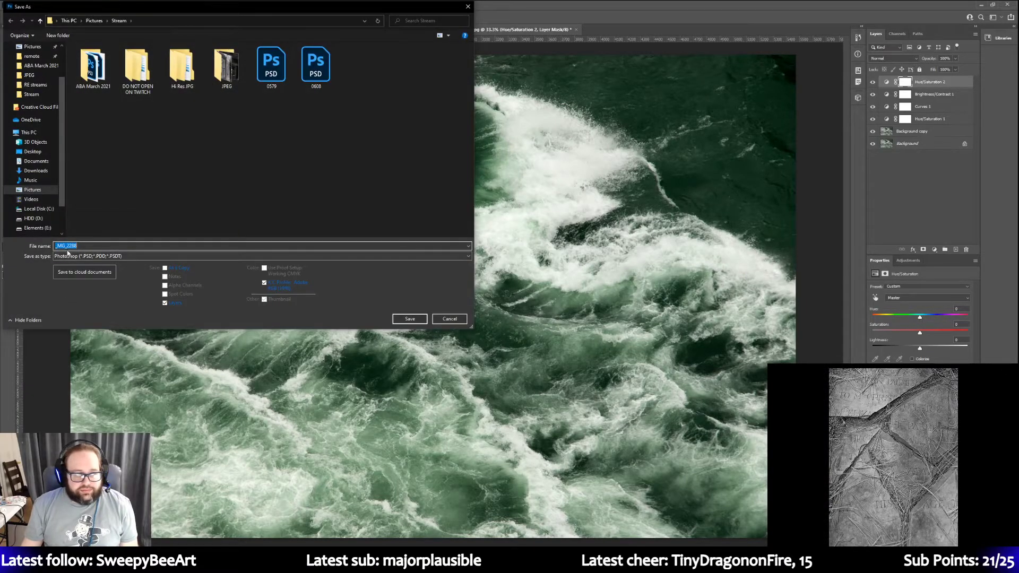
pyautogui.click(68, 246)
pyautogui.press('BackSpace')
pyautogui.press('BackSpace')
pyautogui.press('BackSpace')
pyautogui.press('BackSpace')
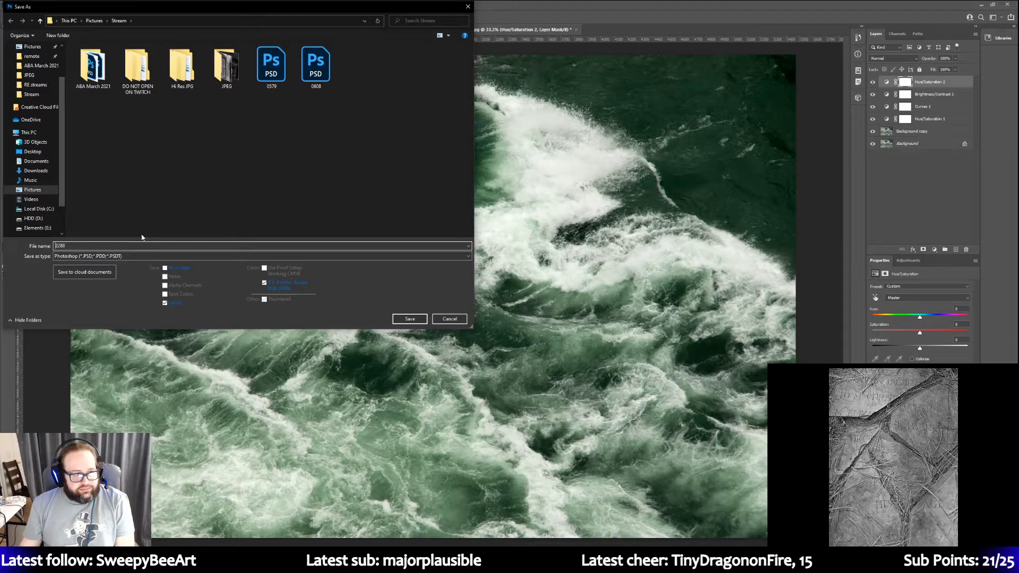
pyautogui.press('Return')
pyautogui.press('Return')
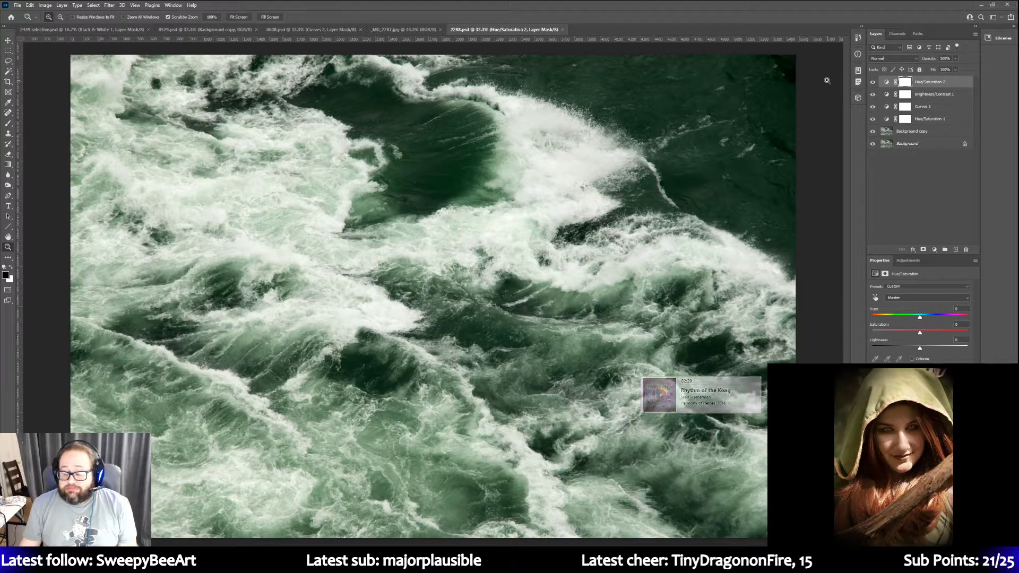
# Add a Black & White adjustment on top of the stack using the Maximum Black preset
pyautogui.click(907, 261)
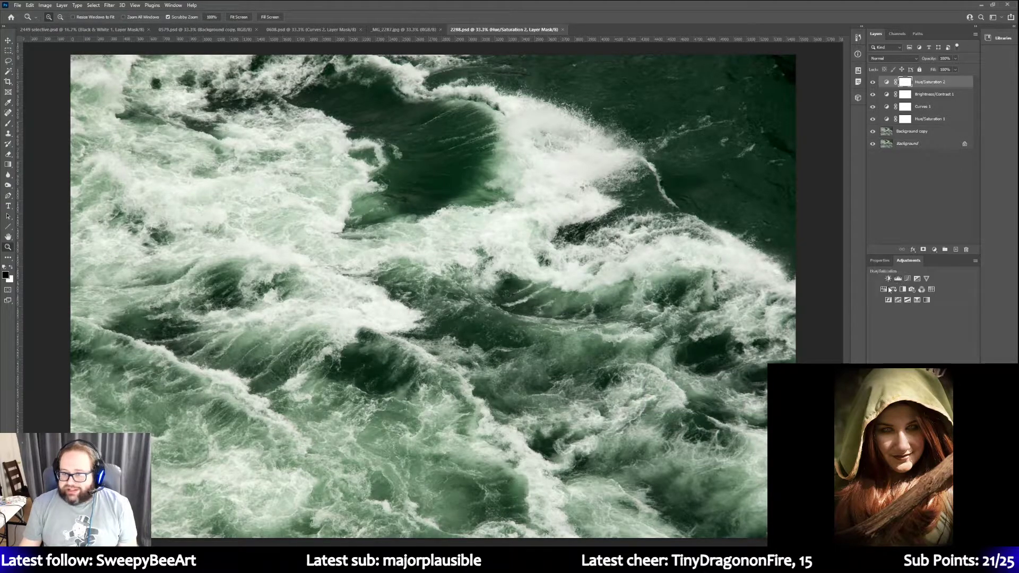
pyautogui.click(903, 289)
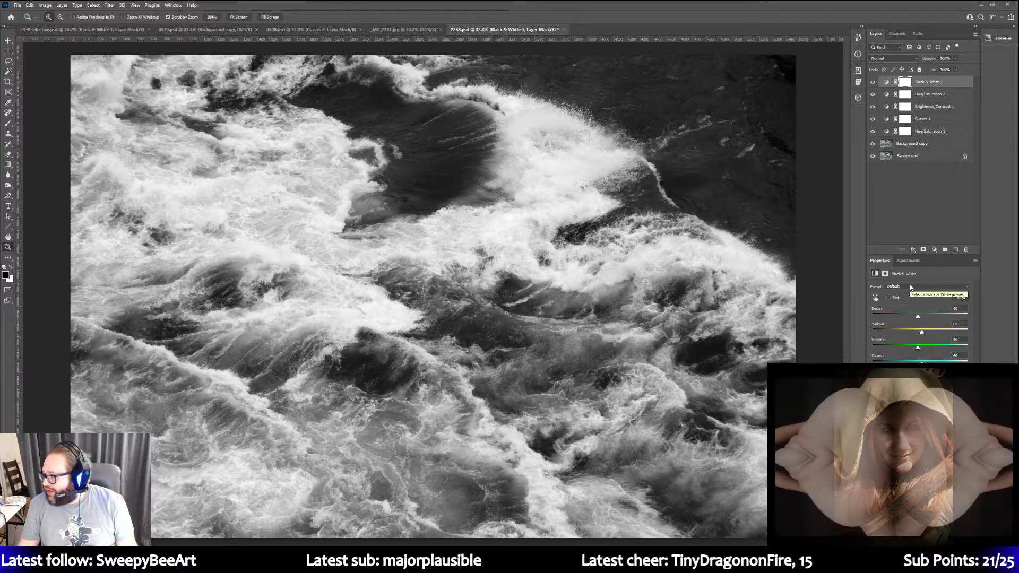
pyautogui.click(912, 287)
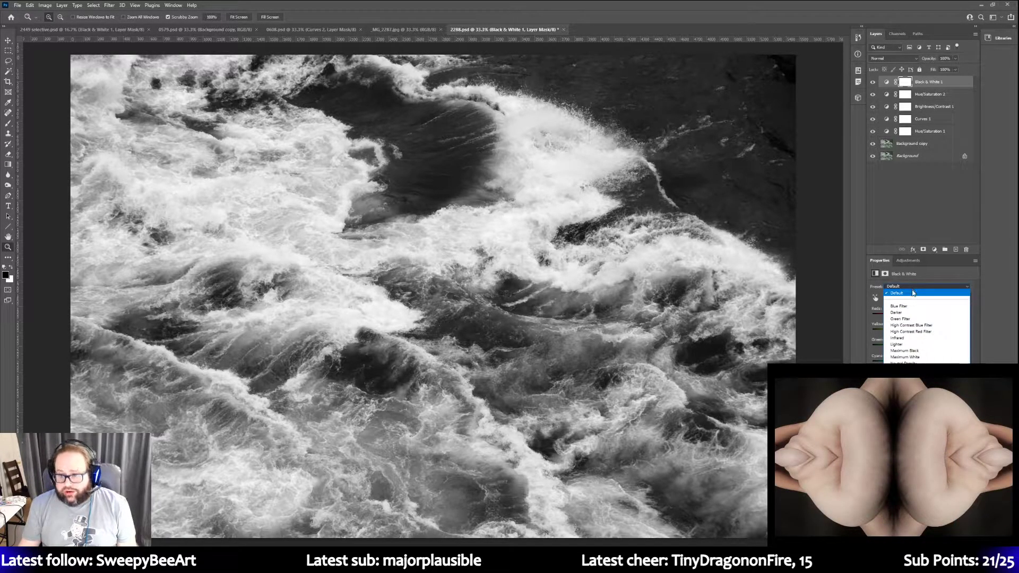
pyautogui.click(913, 349)
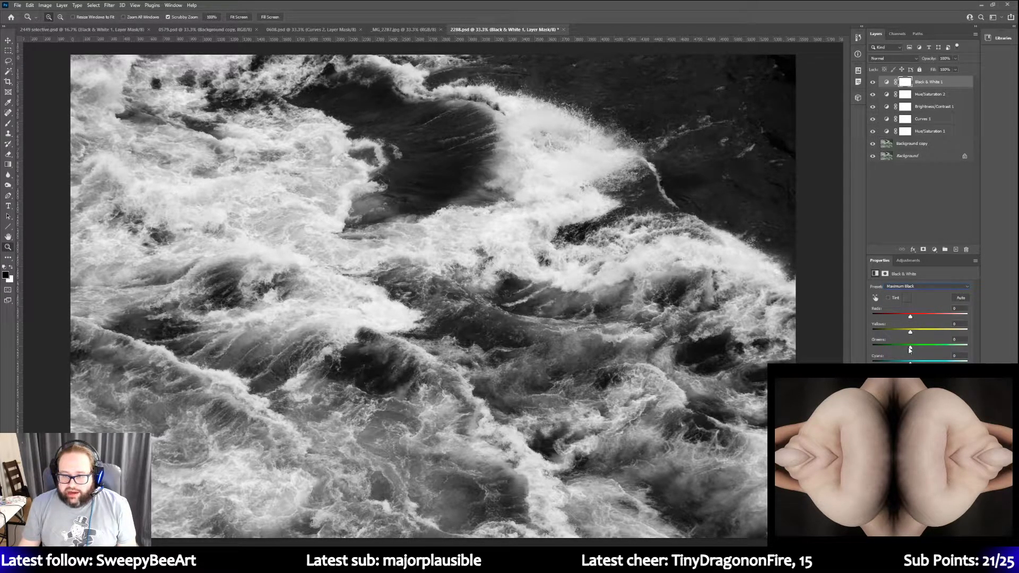
# Darken the greens in the Black & White adjustment to about -35, keeping the reds at 0
pyautogui.moveTo(911, 348); pyautogui.dragTo(901, 349)
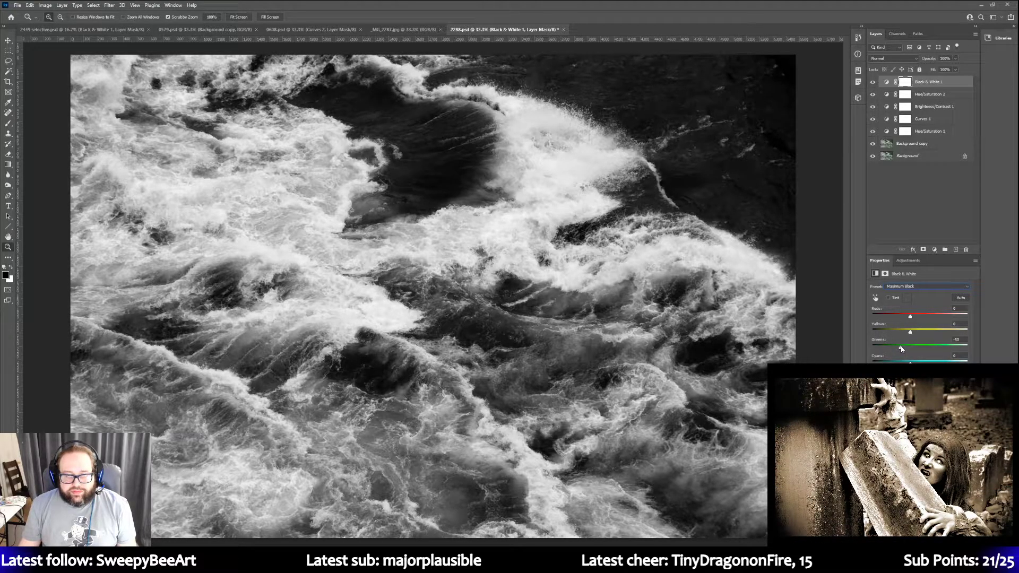
pyautogui.moveTo(901, 349)
pyautogui.mouseDown()
pyautogui.moveTo(1003, 348)
pyautogui.moveTo(905, 350)
pyautogui.mouseUp()
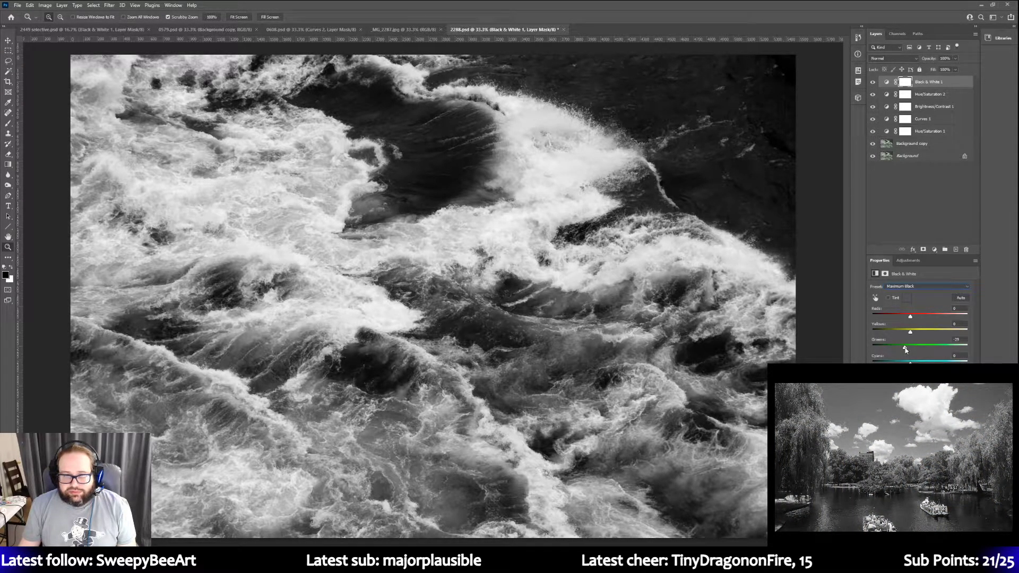
pyautogui.moveTo(910, 317)
pyautogui.mouseDown()
pyautogui.moveTo(894, 315)
pyautogui.moveTo(910, 320)
pyautogui.mouseUp()
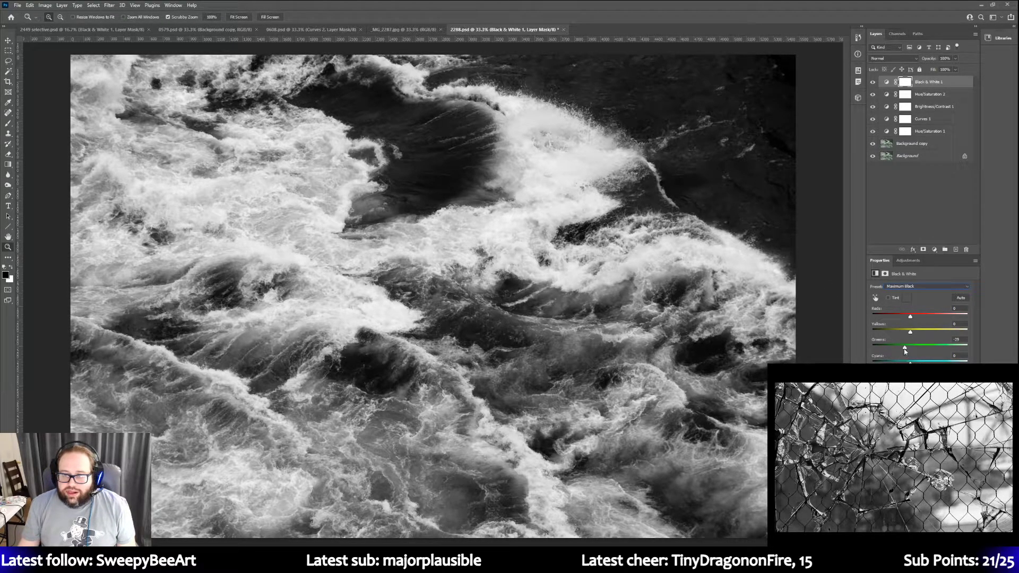
pyautogui.moveTo(905, 350)
pyautogui.mouseDown()
pyautogui.moveTo(851, 347)
pyautogui.moveTo(904, 349)
pyautogui.mouseUp()
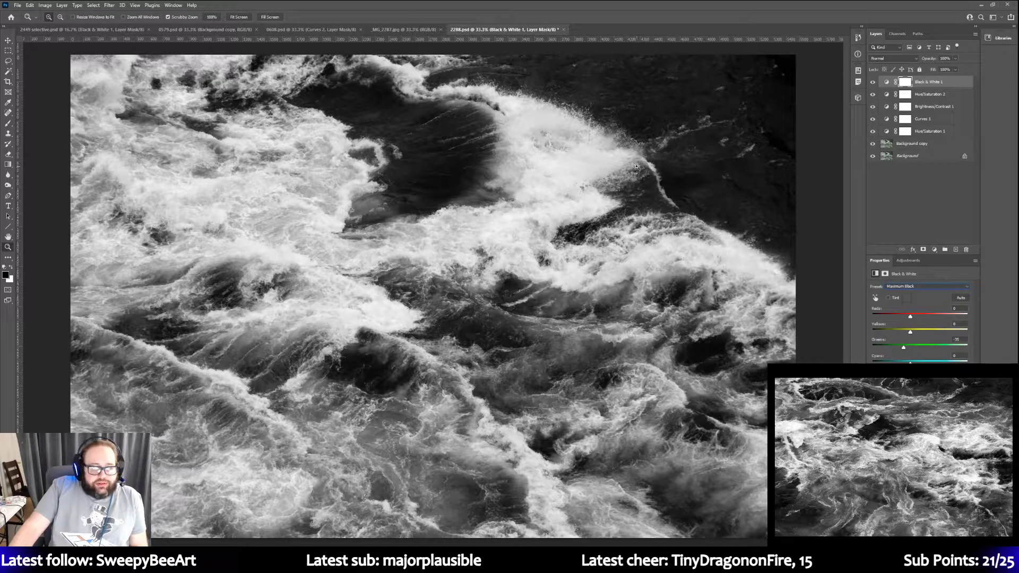
# Save the black-and-white version as a separate Photoshop file named 2288 bw
pyautogui.click(17, 6)
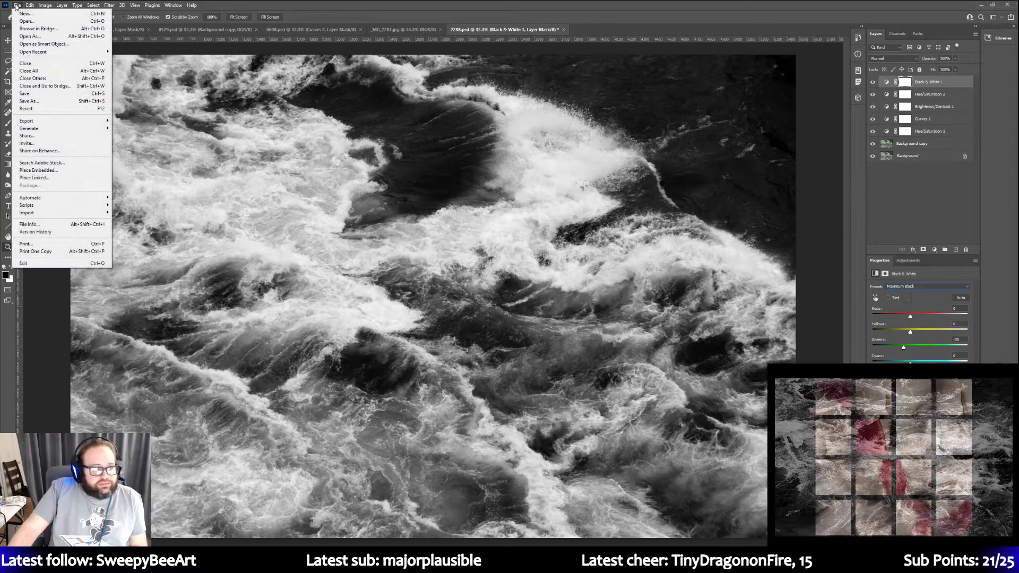
pyautogui.click(39, 103)
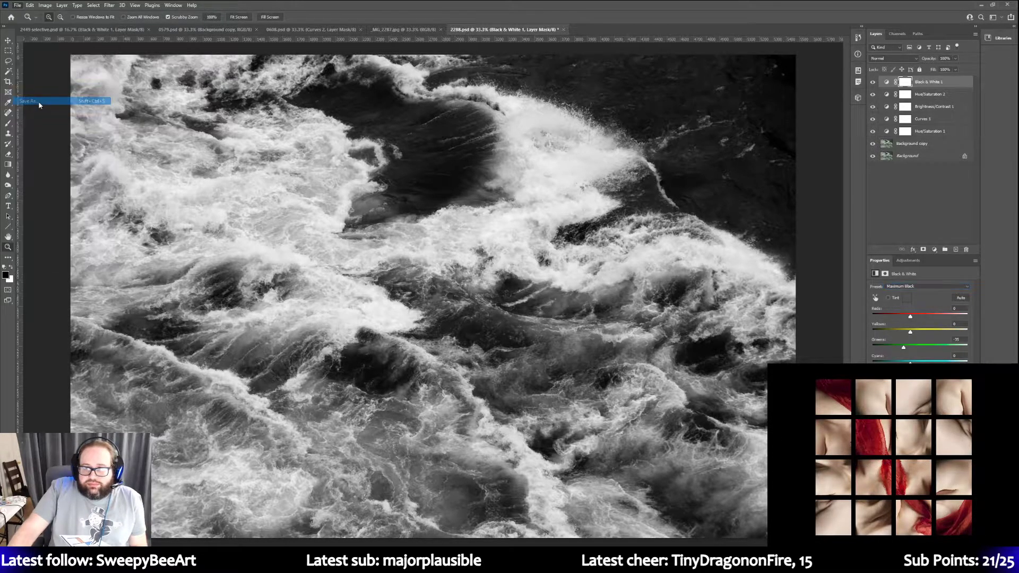
pyautogui.click(101, 246)
pyautogui.press('Return')
pyautogui.press('Return')
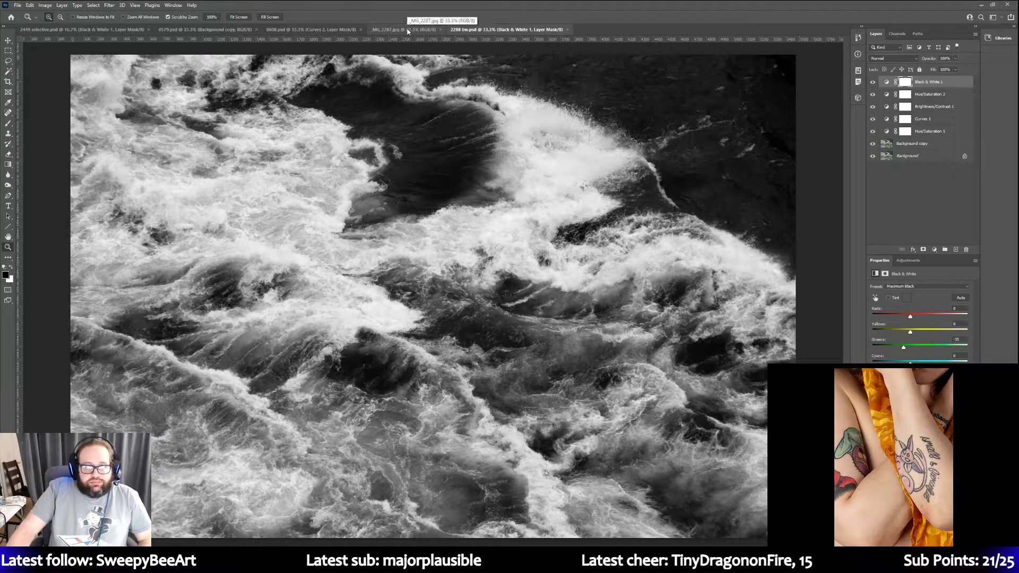
# Duplicate the Background layer of _MG_2287.jpg and add a Curves adjustment layer above the copy
pyautogui.click(392, 30)
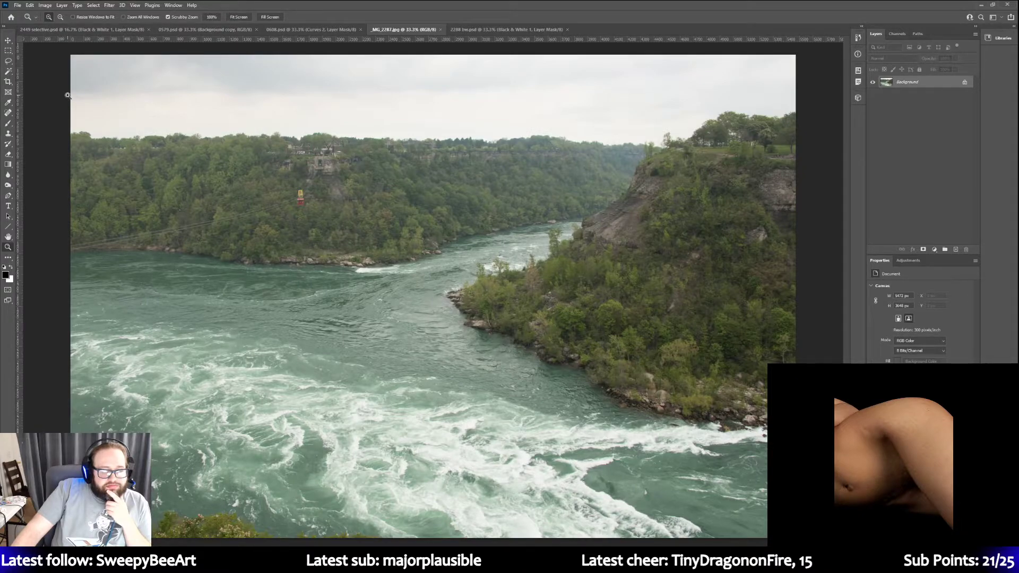
pyautogui.rightClick(923, 85)
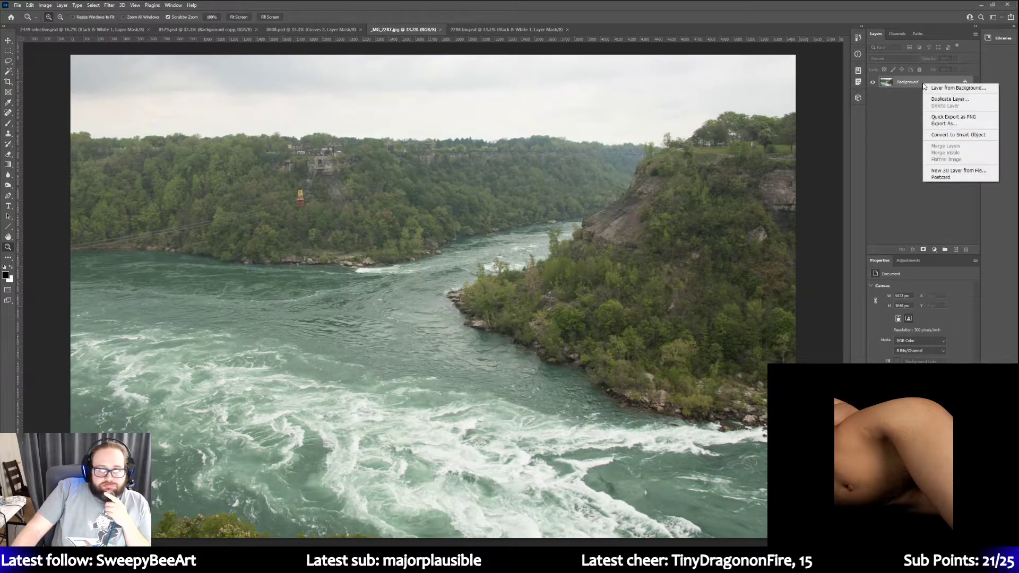
pyautogui.click(940, 100)
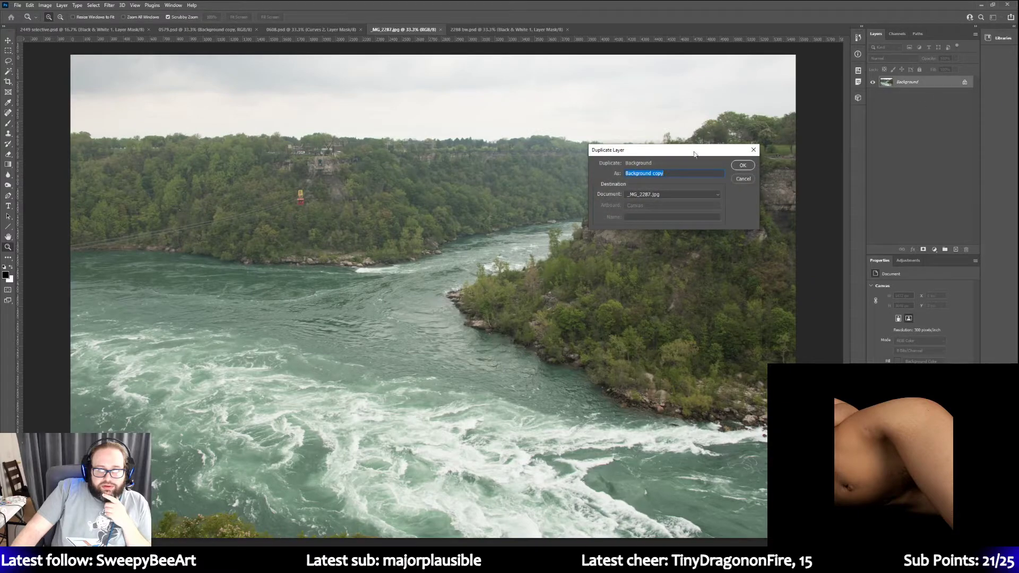
pyautogui.press('Return')
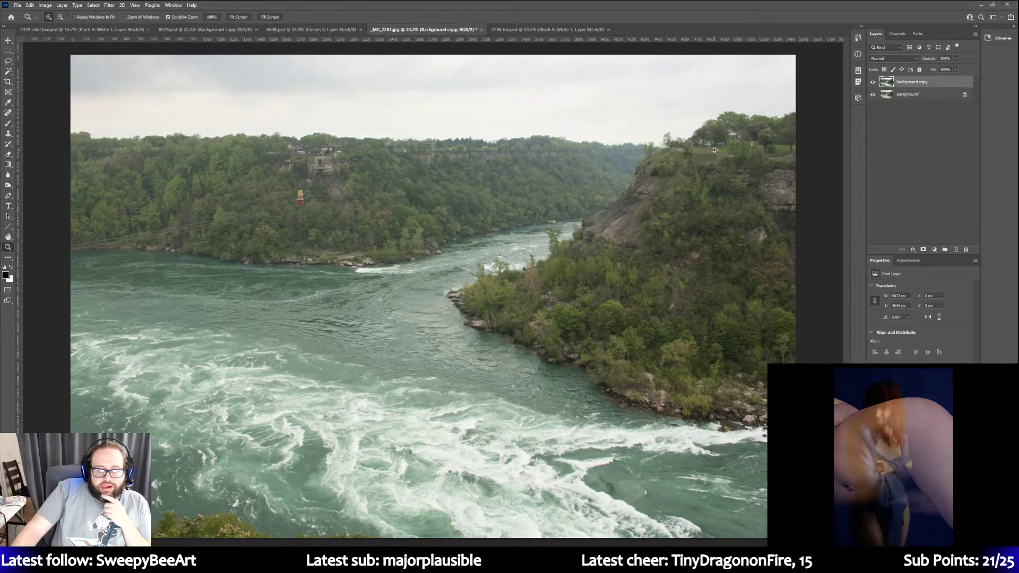
pyautogui.click(908, 261)
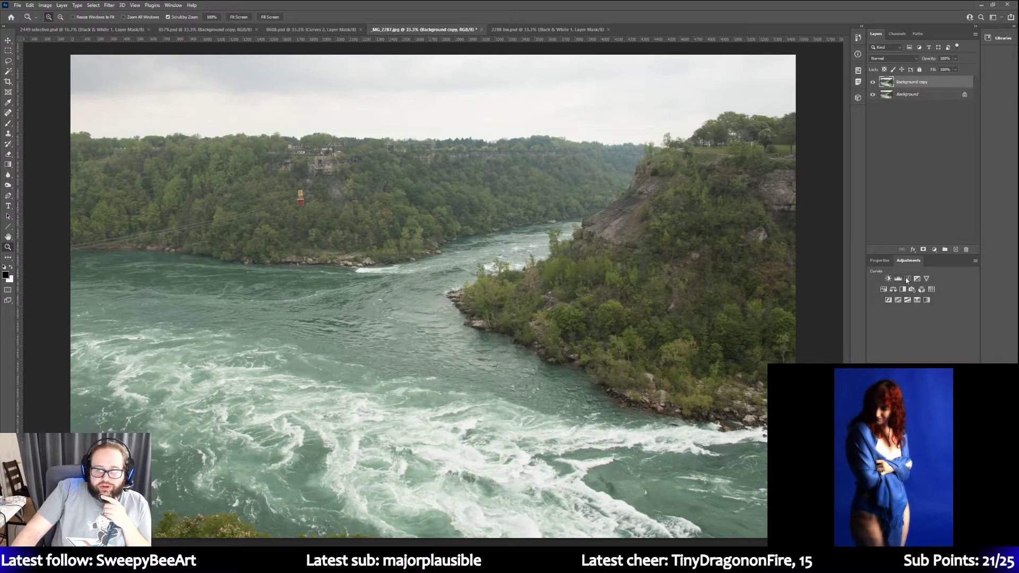
pyautogui.click(906, 278)
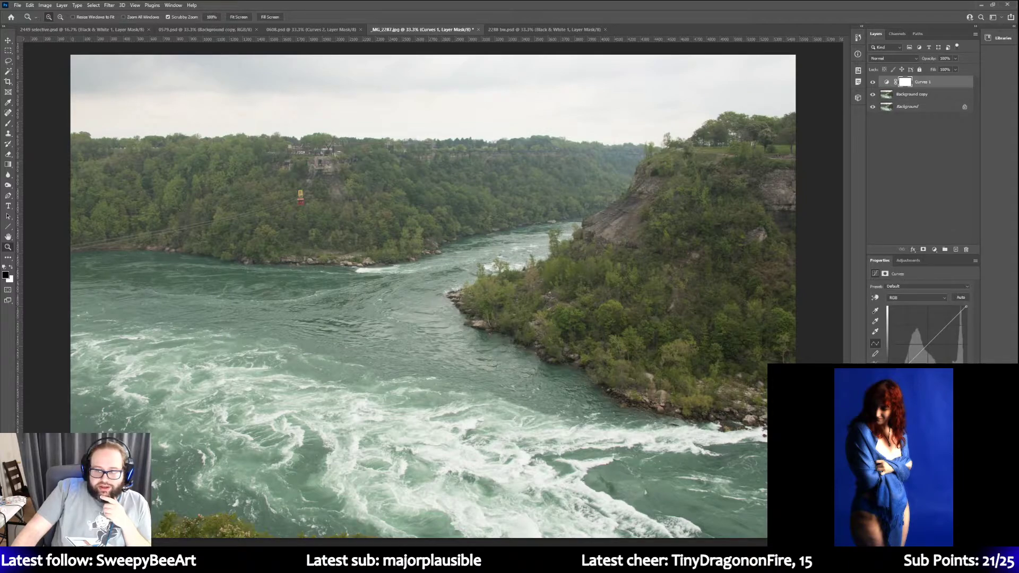
# Deepen the shadows of the river photo by moving the black point inward in the Curves adjustment
pyautogui.moveTo(889, 390); pyautogui.dragTo(898, 390)
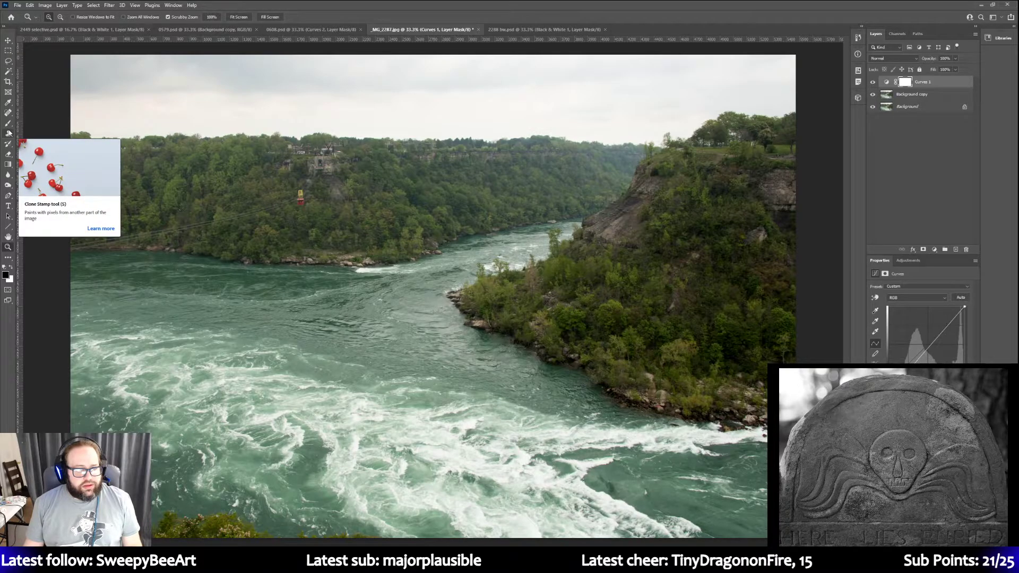
# Crop a strip of sky off the top of the river photo and a narrow strip off its left edge
pyautogui.click(8, 82)
pyautogui.moveTo(431, 57); pyautogui.dragTo(434, 85)
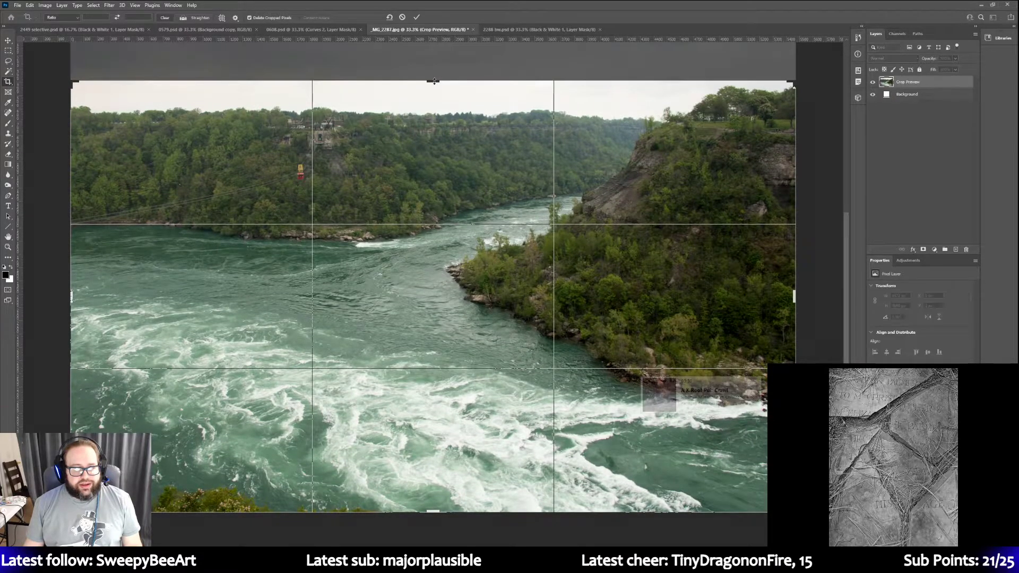
pyautogui.click(420, 17)
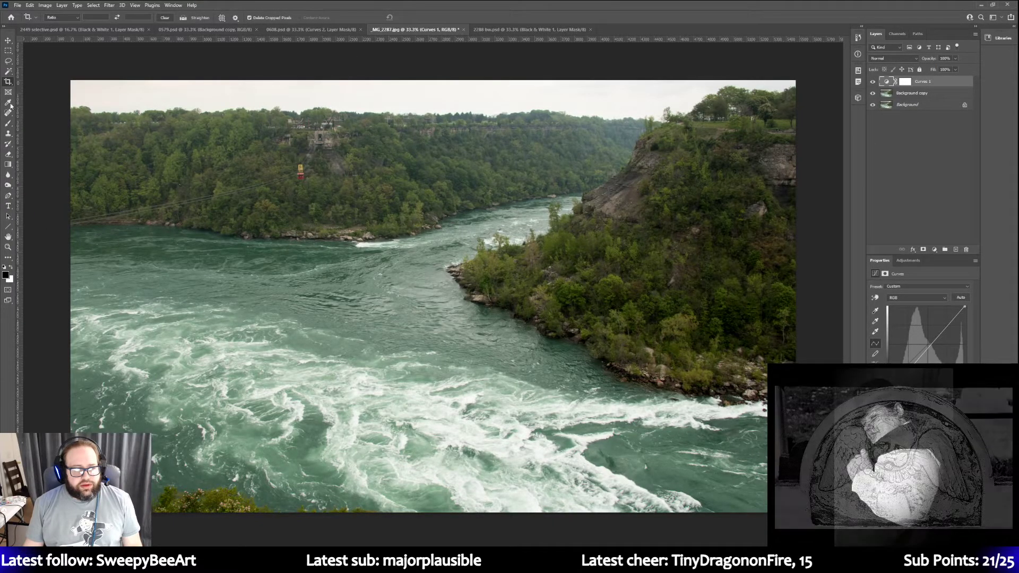
pyautogui.click(74, 264)
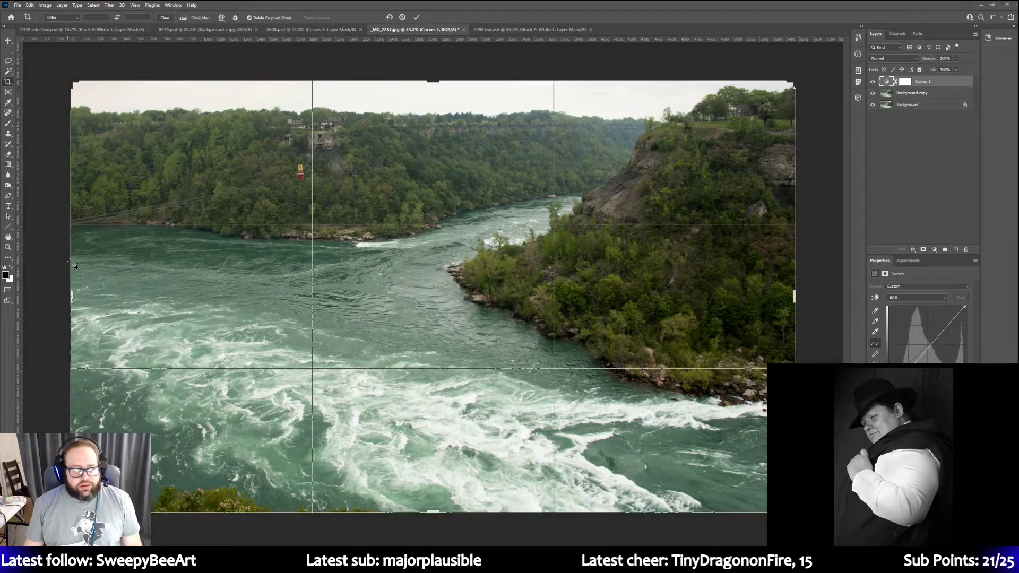
pyautogui.moveTo(72, 295); pyautogui.dragTo(91, 299)
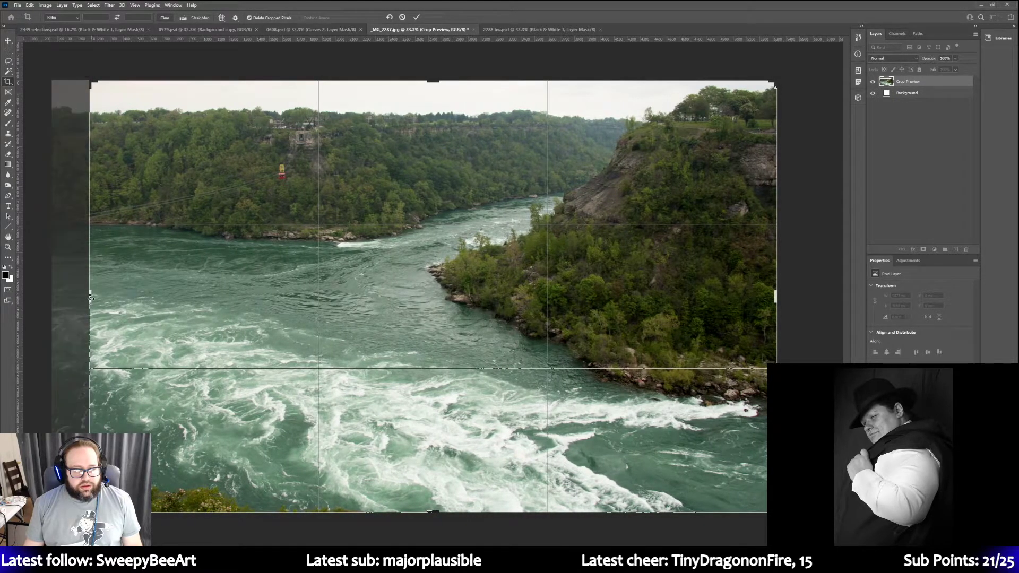
pyautogui.click(416, 17)
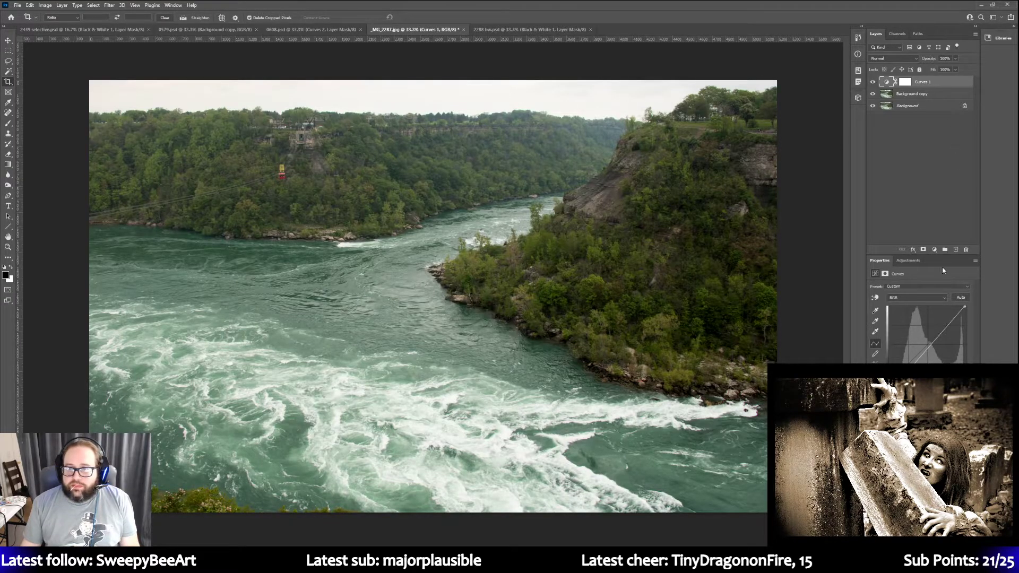
# Add a Hue/Saturation adjustment above Curves, lower the overall saturation to about -20, and compare the image with and without it
pyautogui.click(911, 263)
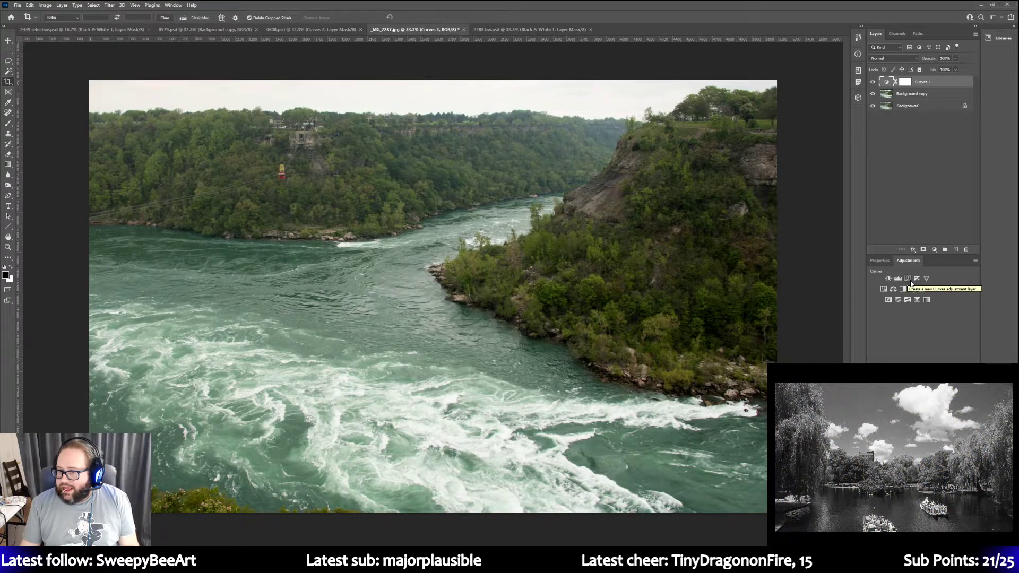
pyautogui.click(893, 289)
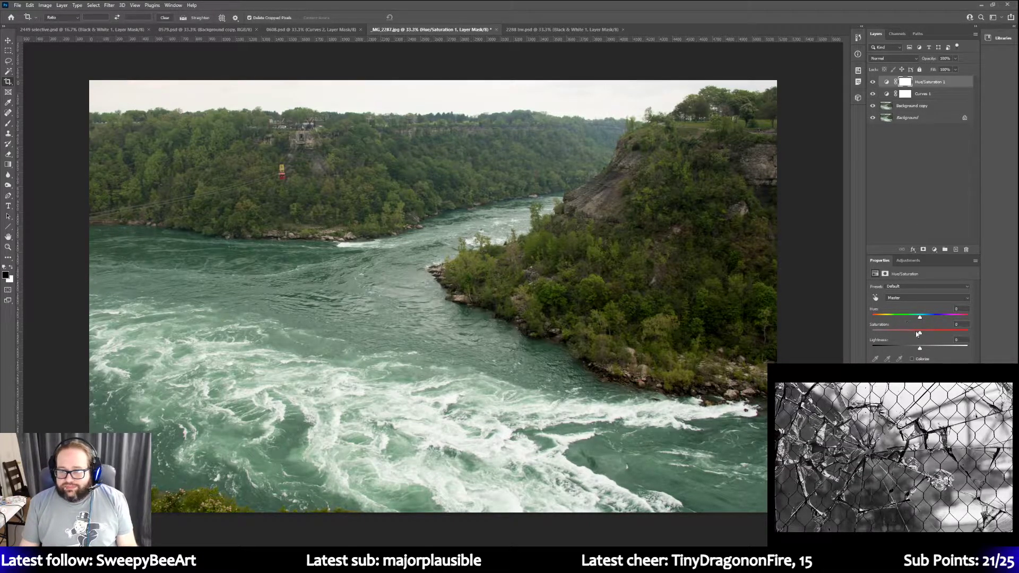
pyautogui.moveTo(917, 334); pyautogui.dragTo(915, 335)
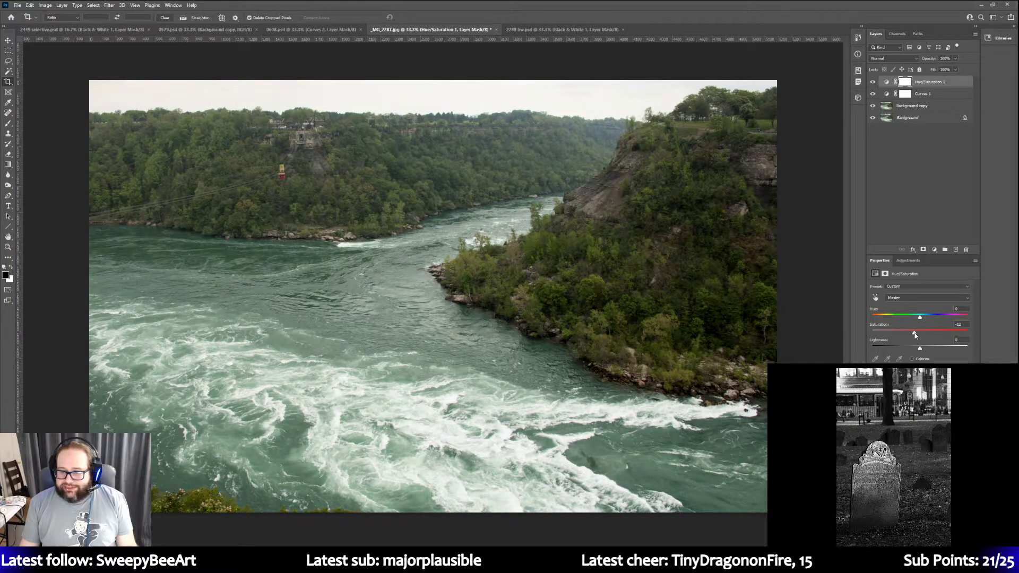
pyautogui.moveTo(915, 335); pyautogui.dragTo(912, 335)
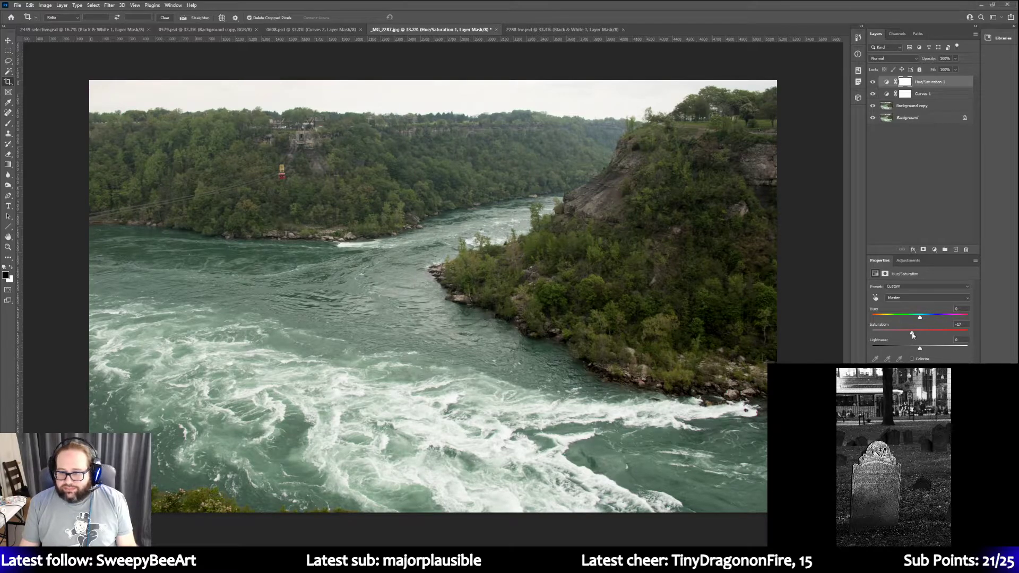
pyautogui.moveTo(912, 334); pyautogui.dragTo(911, 334)
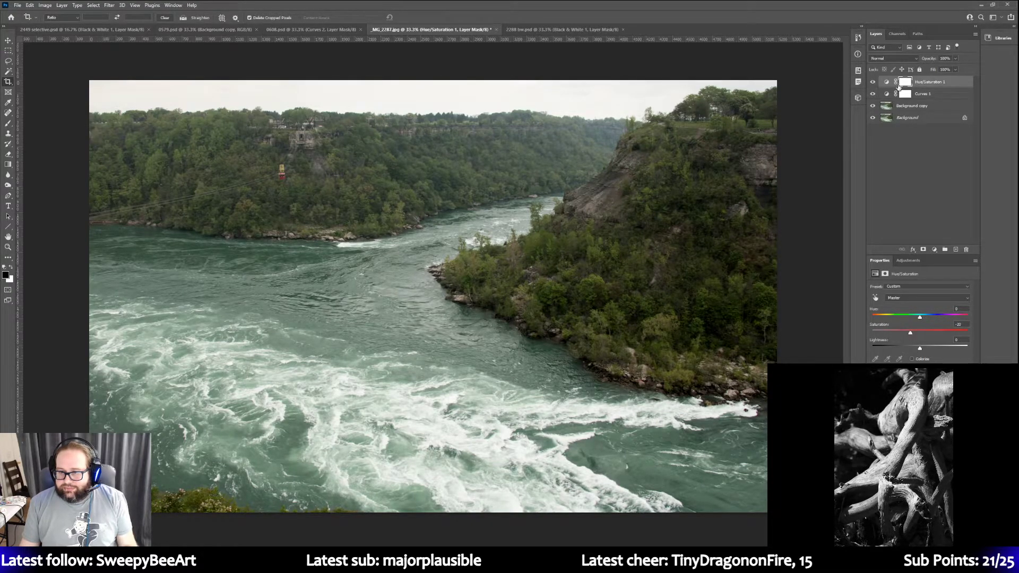
pyautogui.click(873, 83)
pyautogui.click(873, 83)
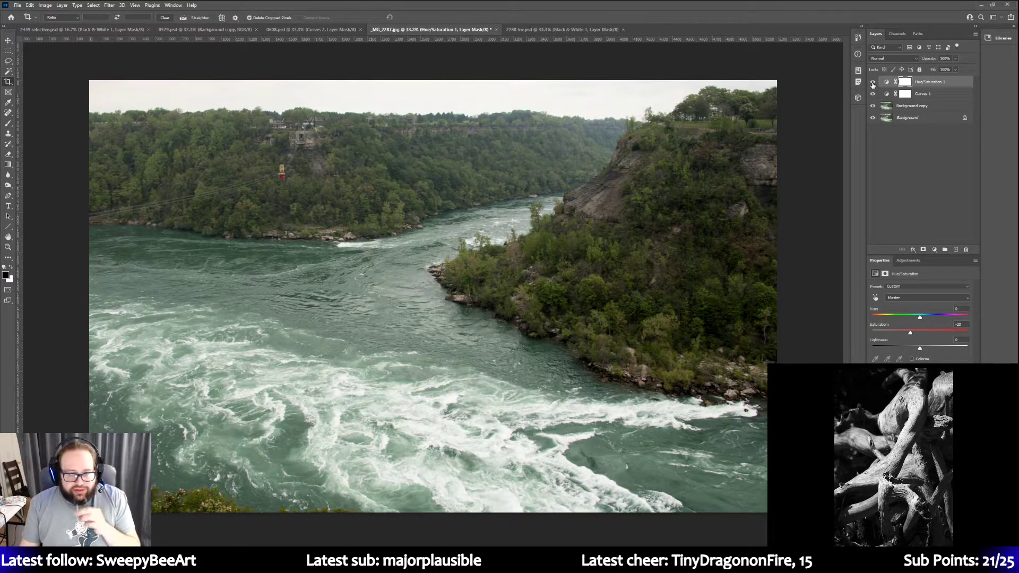
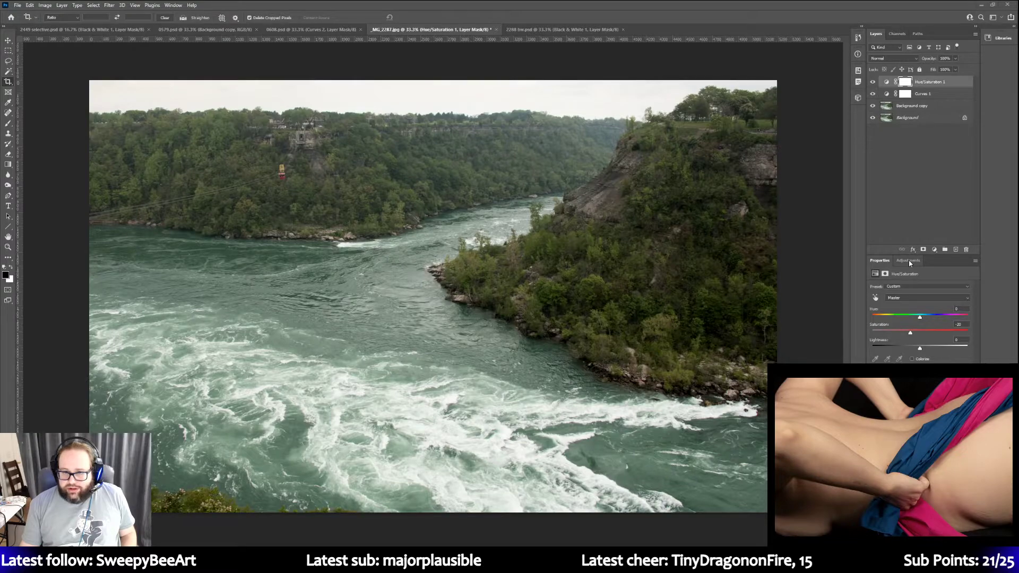
# Add a Selective Color adjustment on top of the stack and slightly raise the black amount in the Blacks range
pyautogui.click(909, 260)
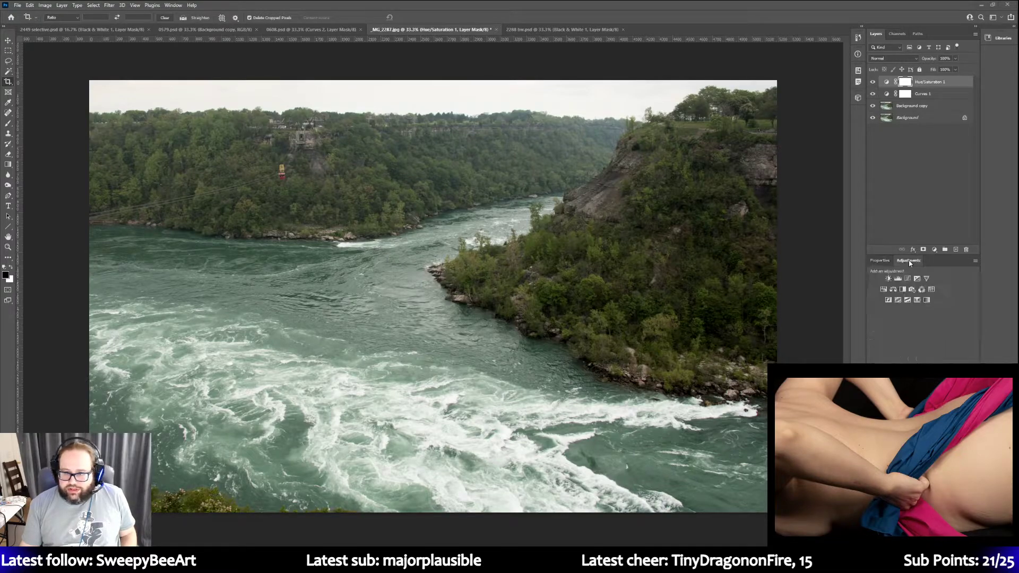
pyautogui.click(916, 299)
pyautogui.moveTo(920, 360)
pyautogui.mouseDown()
pyautogui.moveTo(873, 361)
pyautogui.moveTo(963, 359)
pyautogui.moveTo(919, 360)
pyautogui.mouseUp()
pyautogui.click(905, 298)
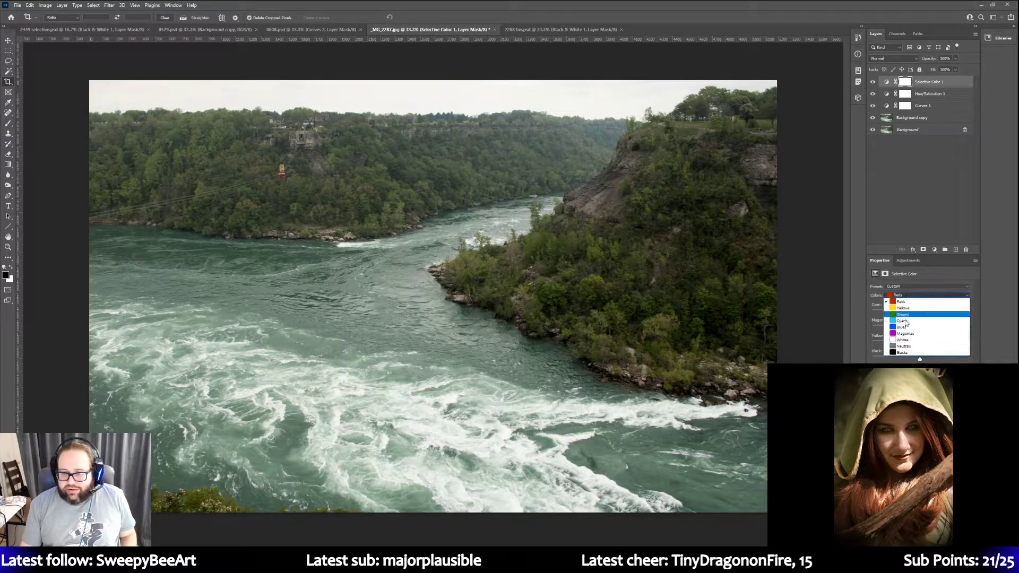
pyautogui.click(902, 352)
pyautogui.moveTo(920, 360); pyautogui.dragTo(921, 360)
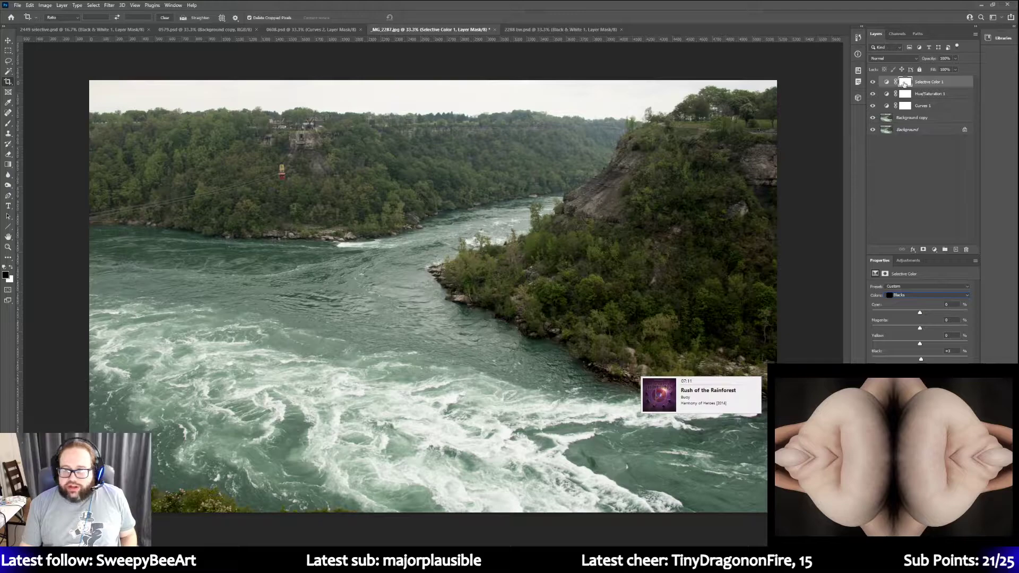
# Add a Black & White adjustment above Selective Color with the Maximum Black preset
pyautogui.click(907, 260)
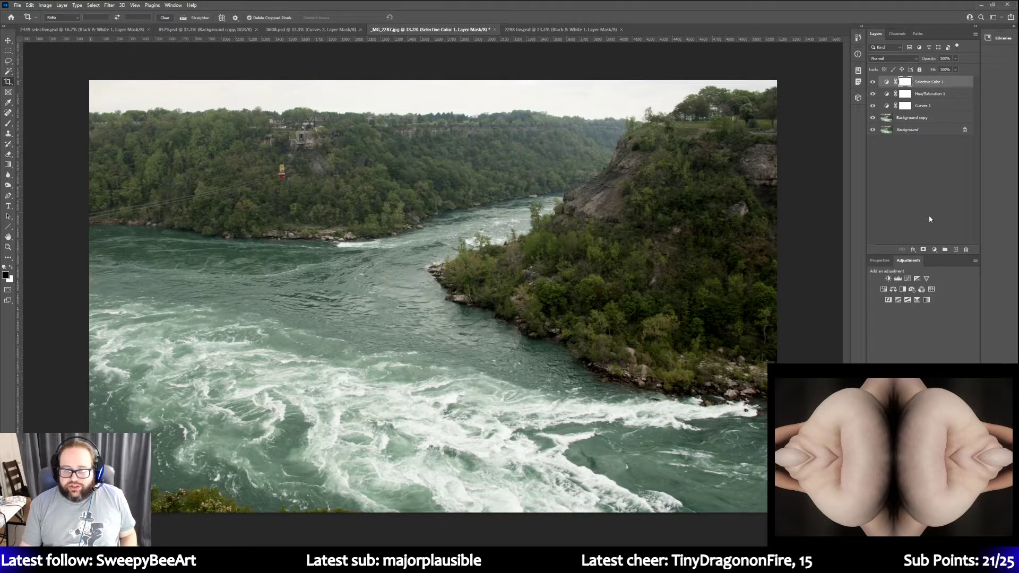
pyautogui.click(903, 289)
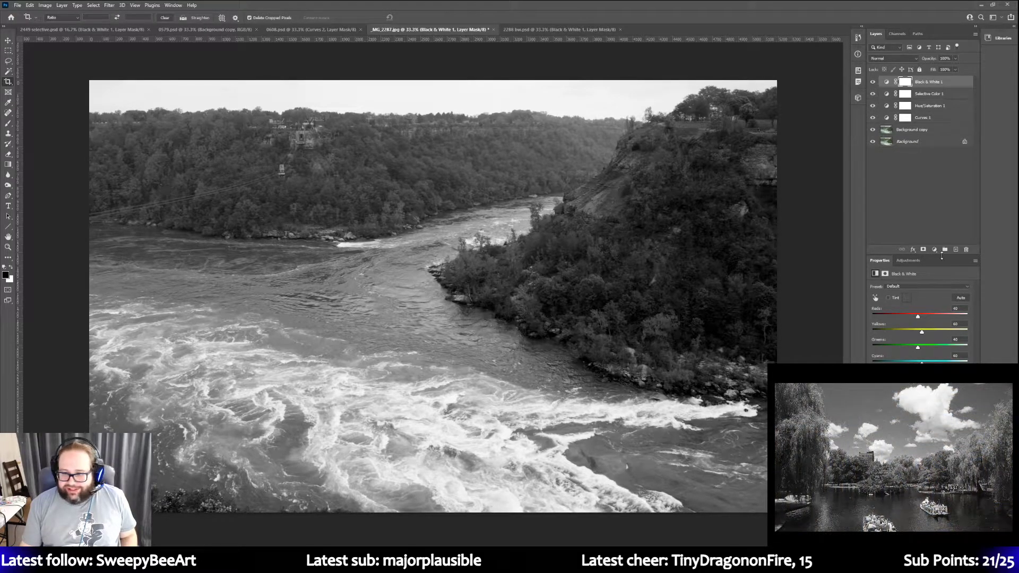
pyautogui.click(931, 290)
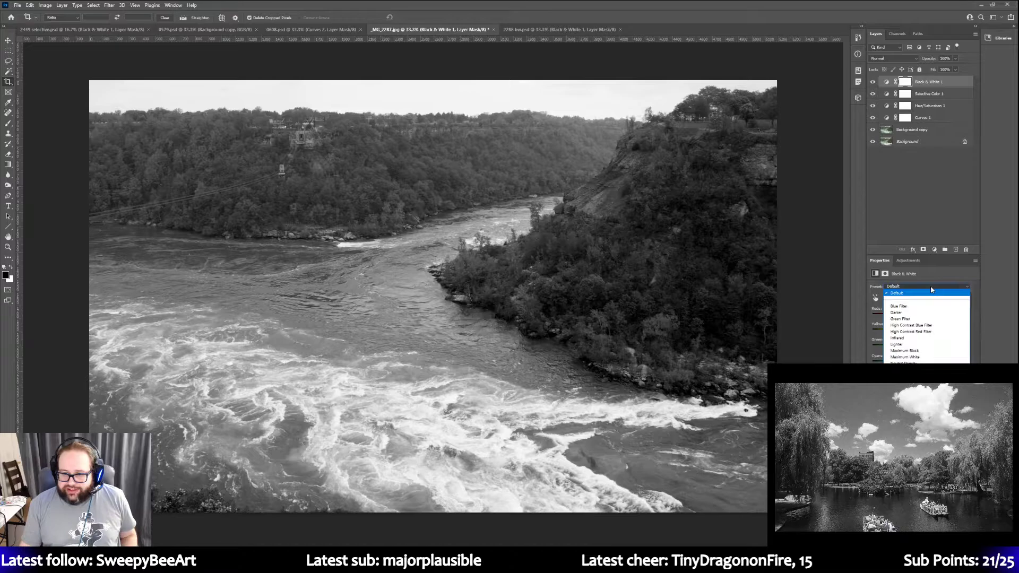
pyautogui.click(924, 350)
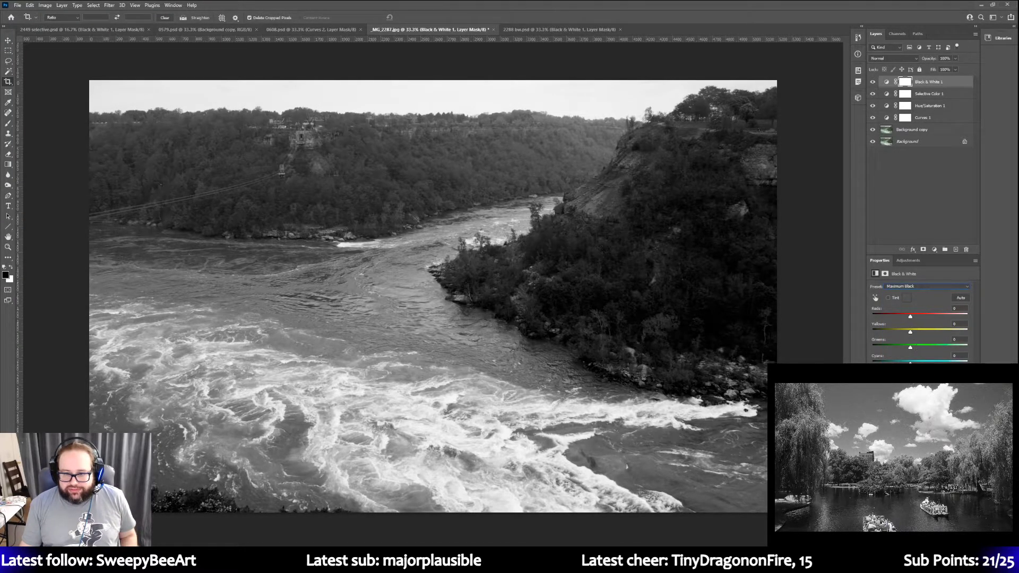
# Tune the Black & White mix to reds about 83, yellows about 142 and greens about -148, leaving cyans at 0
pyautogui.moveTo(911, 348); pyautogui.dragTo(920, 348)
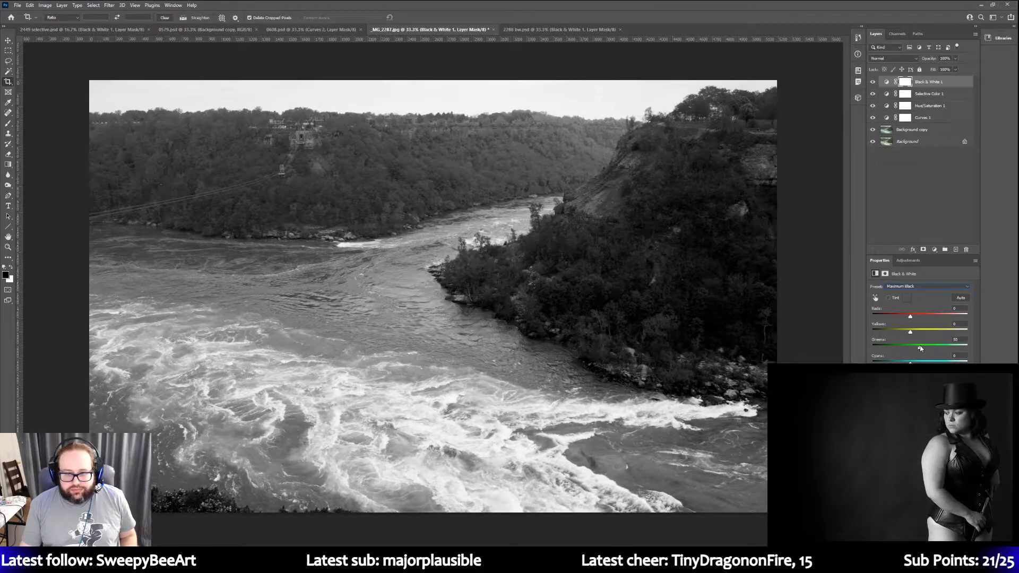
pyautogui.moveTo(910, 362)
pyautogui.mouseDown()
pyautogui.moveTo(920, 362)
pyautogui.moveTo(879, 362)
pyautogui.moveTo(913, 362)
pyautogui.moveTo(885, 363)
pyautogui.moveTo(897, 362)
pyautogui.mouseUp()
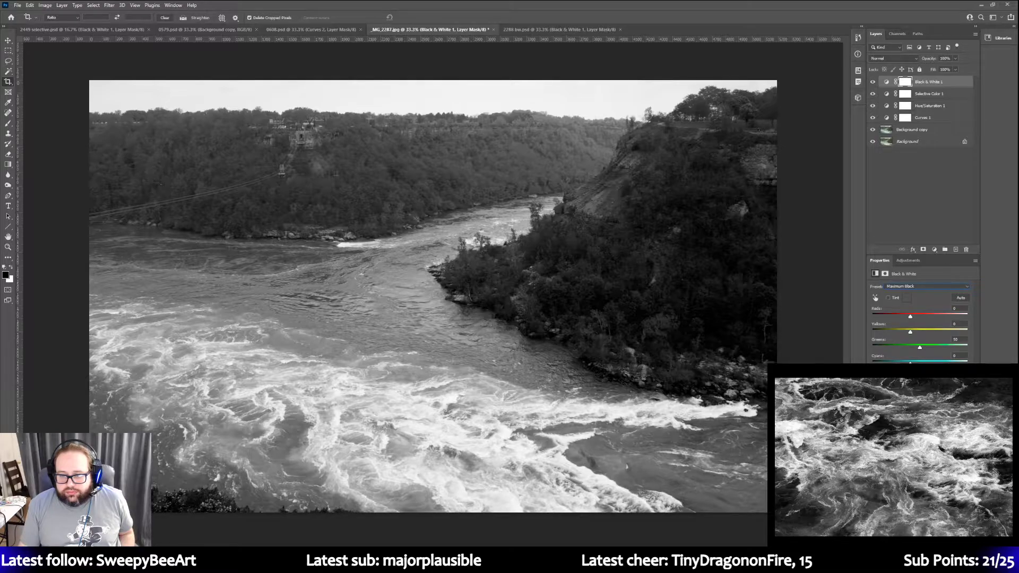
pyautogui.moveTo(910, 316); pyautogui.dragTo(938, 327)
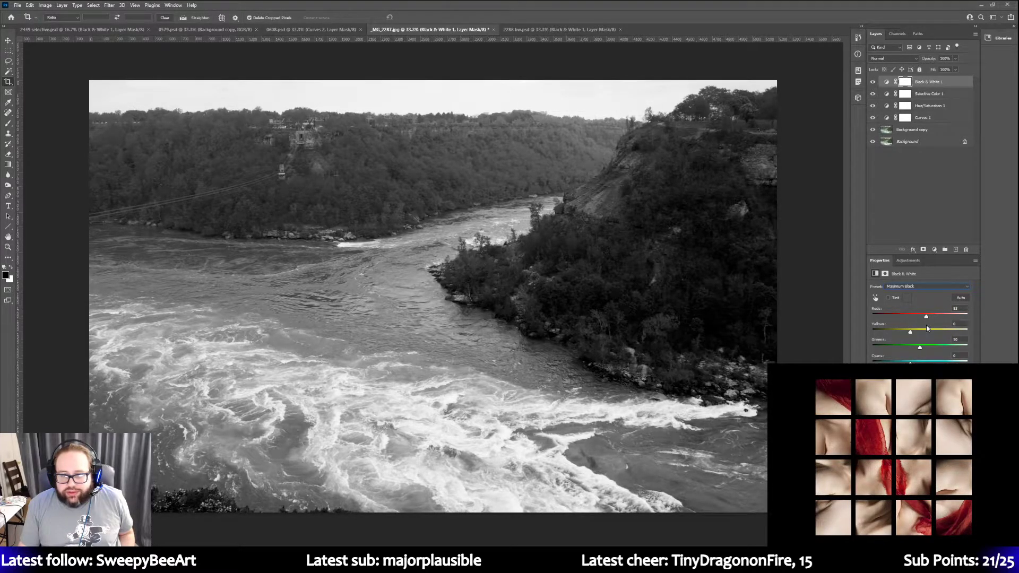
pyautogui.moveTo(911, 332); pyautogui.dragTo(886, 351)
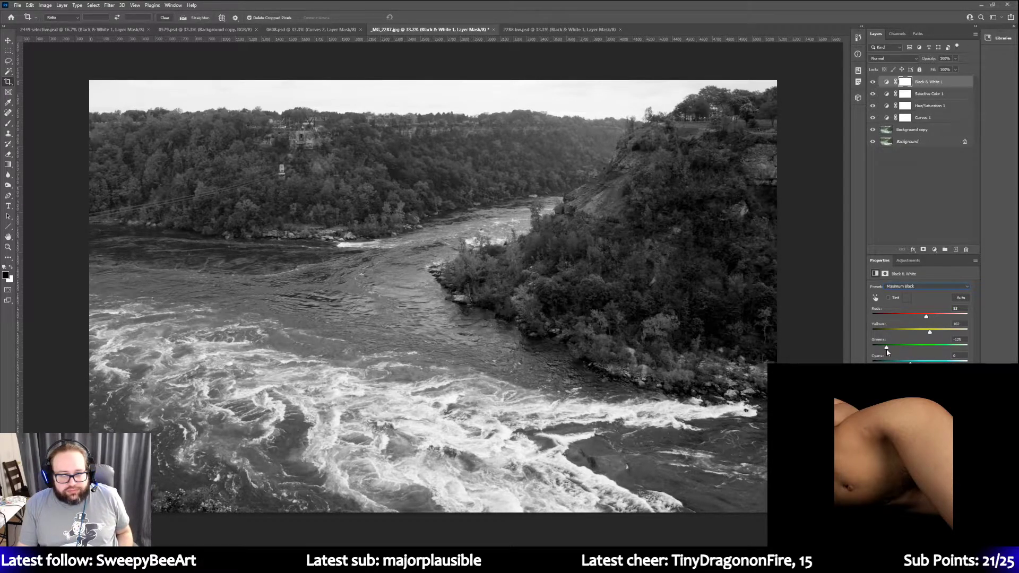
pyautogui.moveTo(888, 352); pyautogui.dragTo(872, 350)
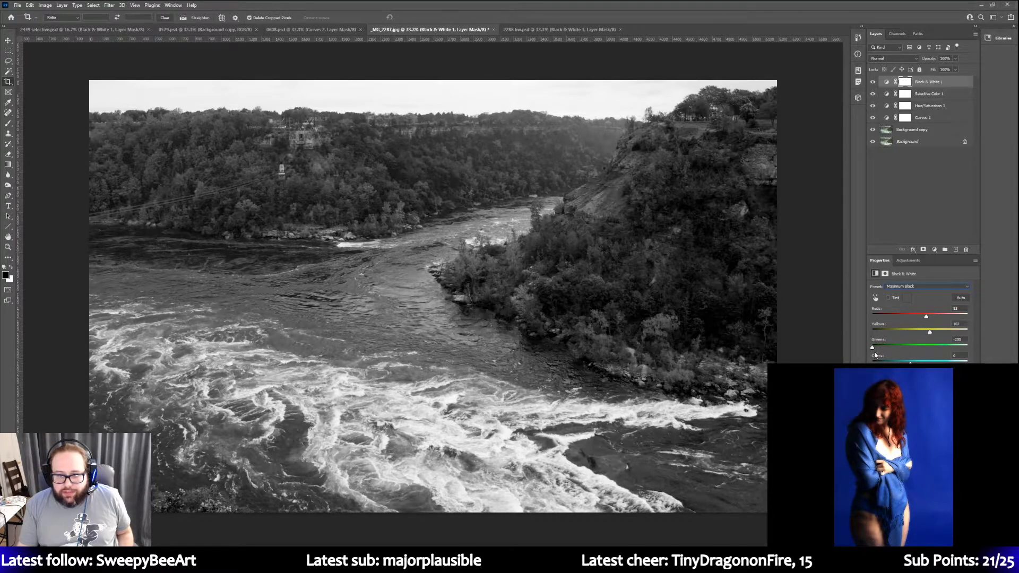
pyautogui.moveTo(874, 352); pyautogui.dragTo(940, 334)
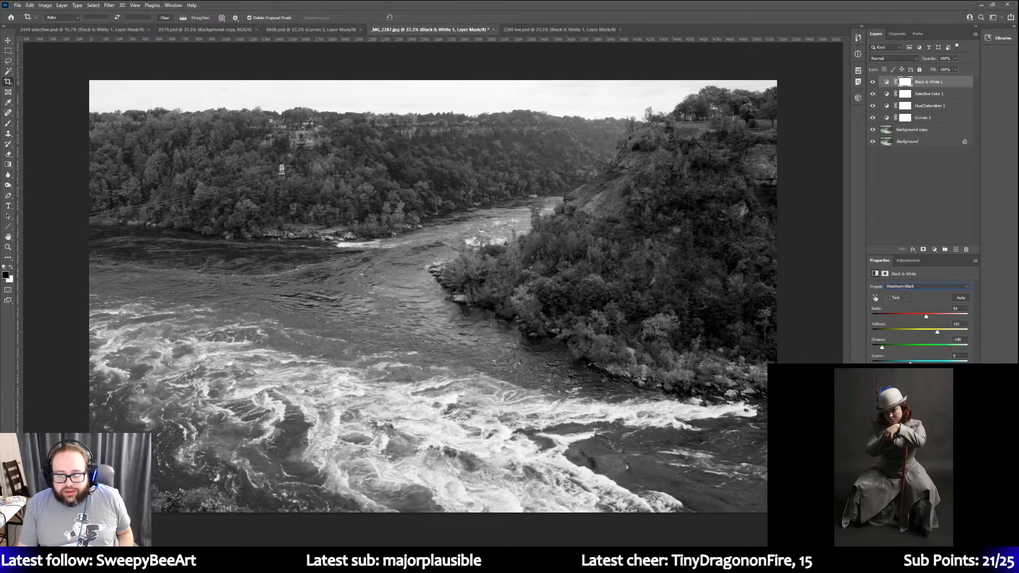
pyautogui.moveTo(930, 364); pyautogui.dragTo(911, 364)
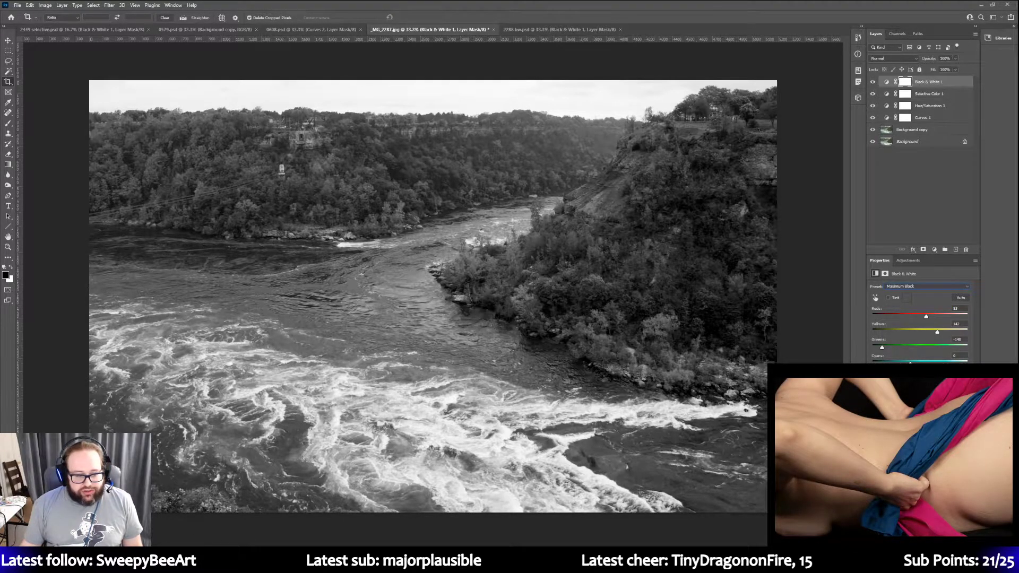
# Switch to the web browser to view the photographer's links page on carrd.co, and close the browser window
pyautogui.click(169, 561)
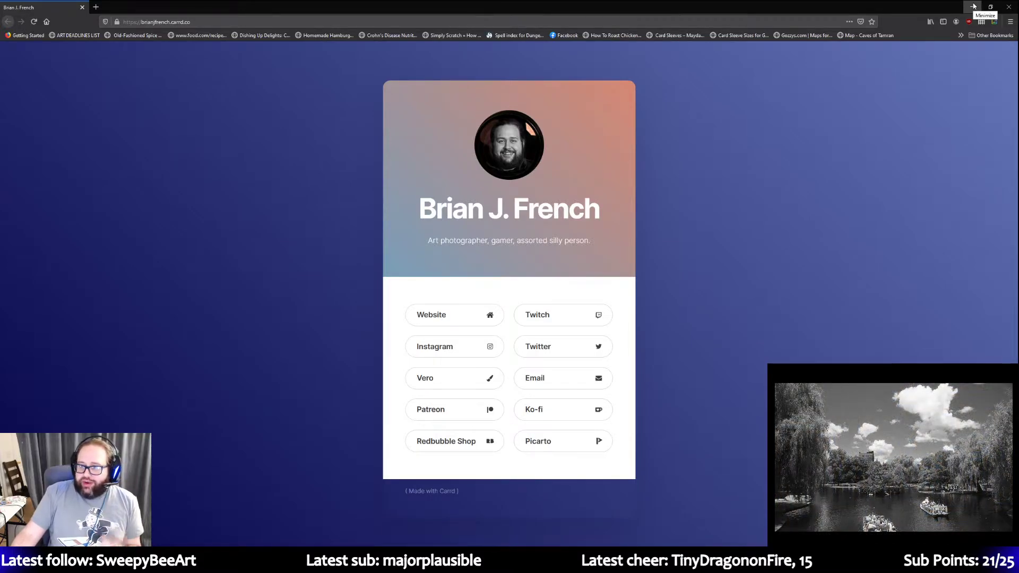
pyautogui.click(1009, 7)
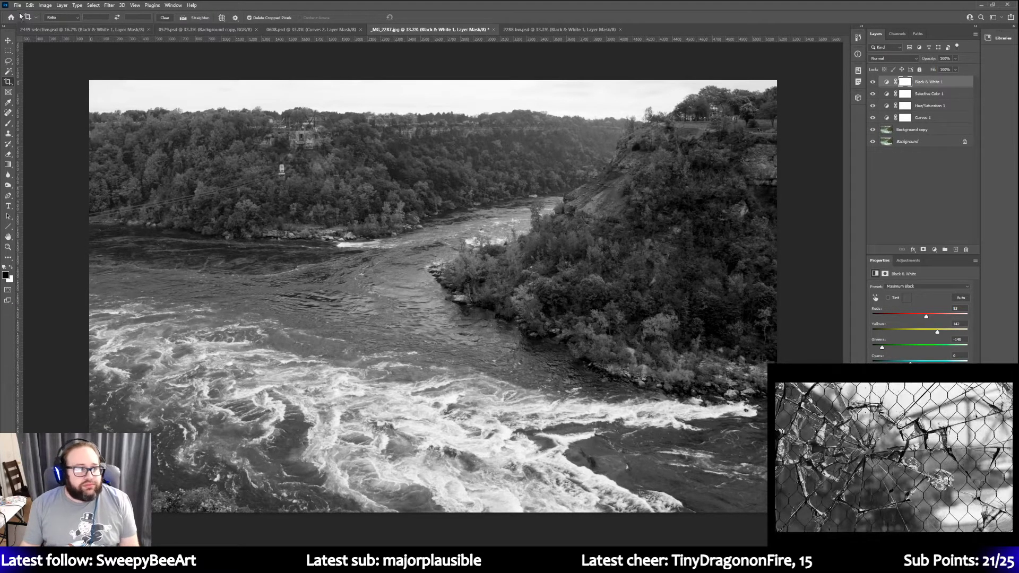
# Save the black-and-white river photo as a Photoshop file named 2287 bw in the Stream folder
pyautogui.click(18, 6)
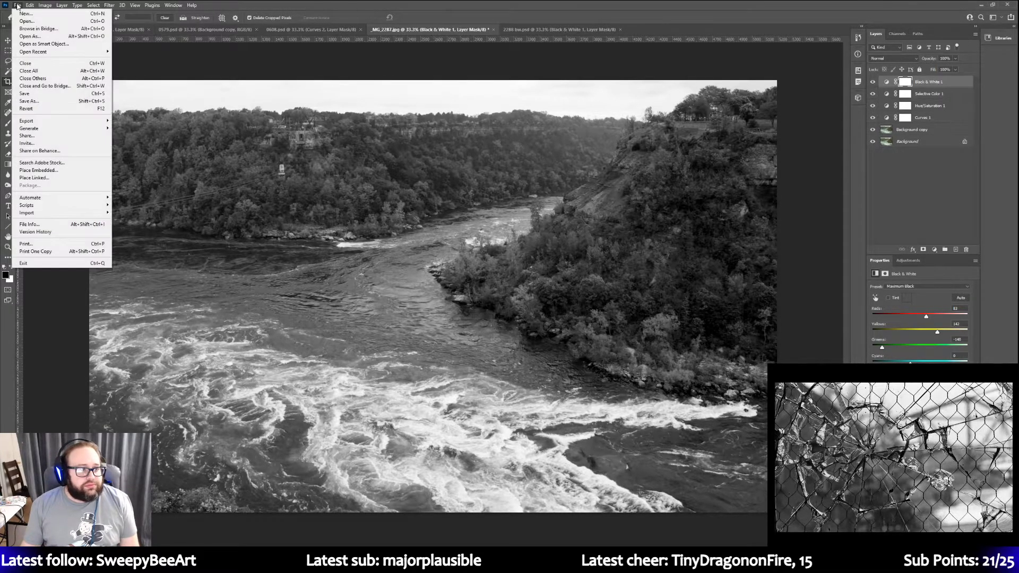
pyautogui.click(49, 102)
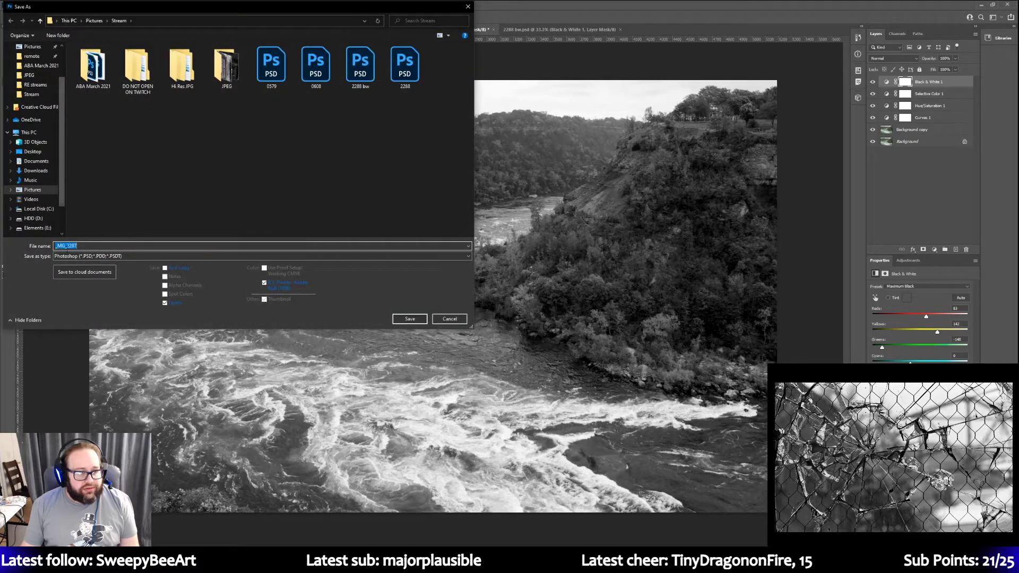
pyautogui.click(68, 245)
pyautogui.press('BackSpace')
pyautogui.press('BackSpace')
pyautogui.press('BackSpace')
pyautogui.press('BackSpace')
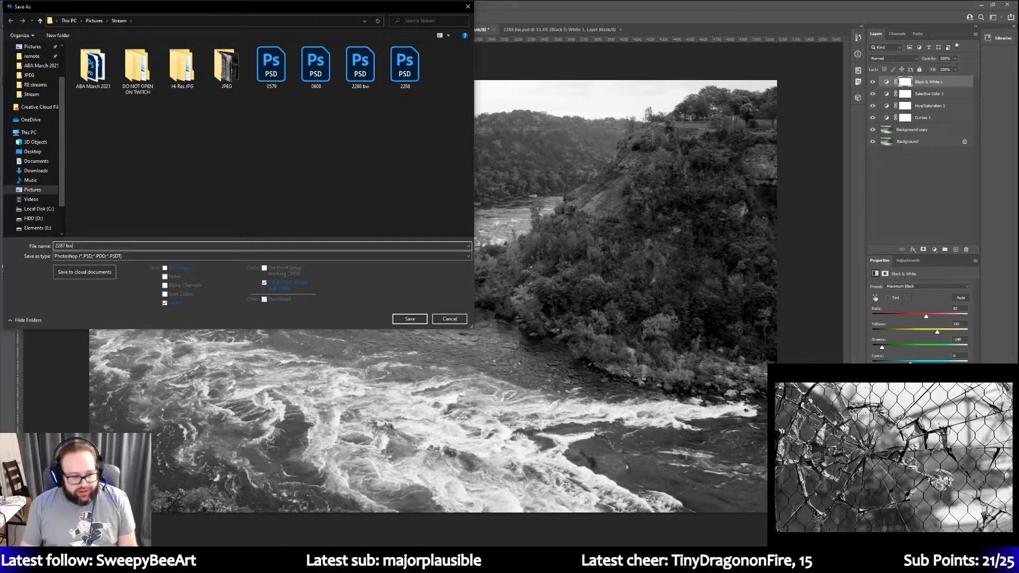
pyautogui.write('bw')
pyautogui.press('Return')
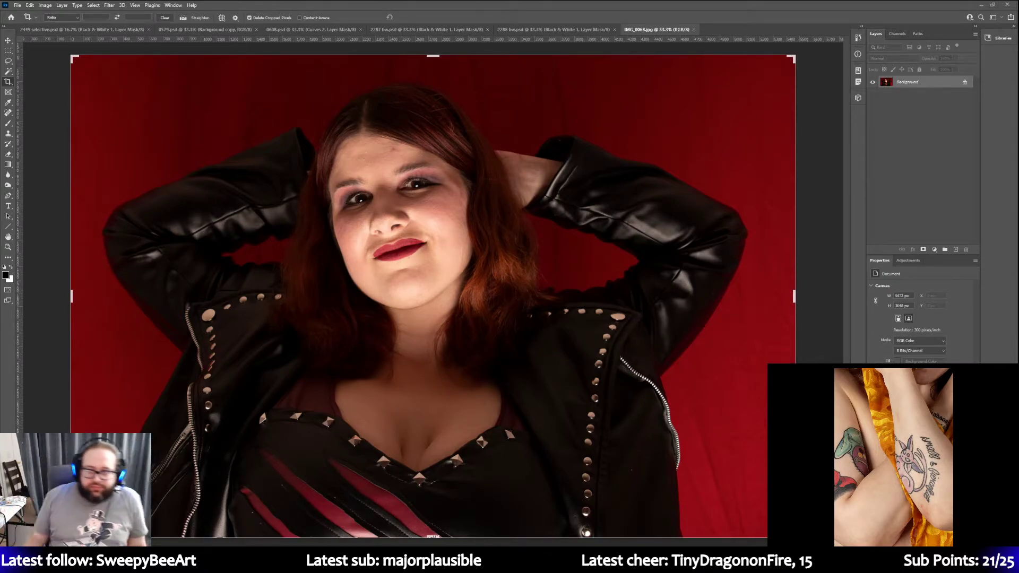
# Duplicate the Background layer of the portrait
pyautogui.rightClick(925, 85)
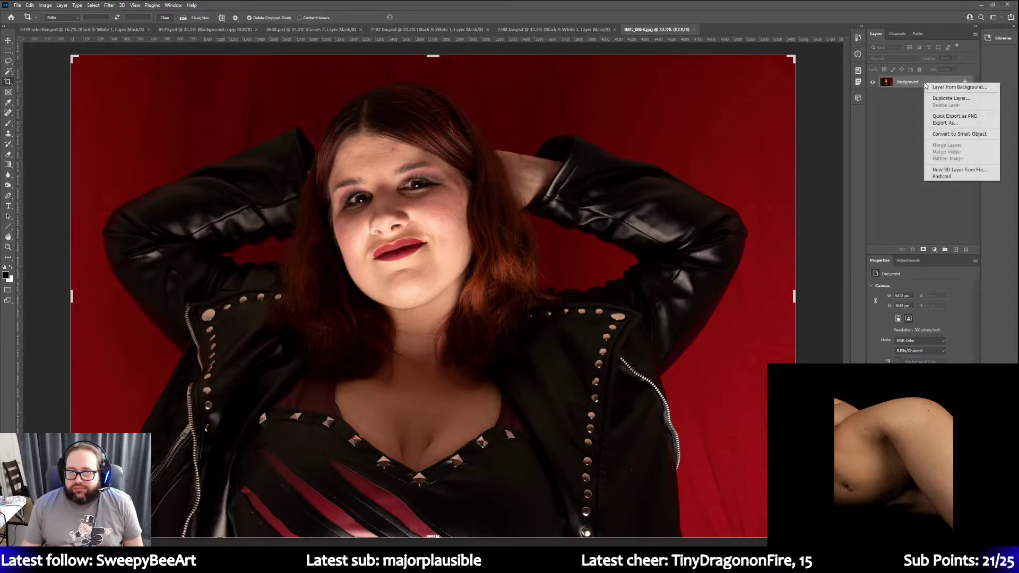
pyautogui.click(955, 99)
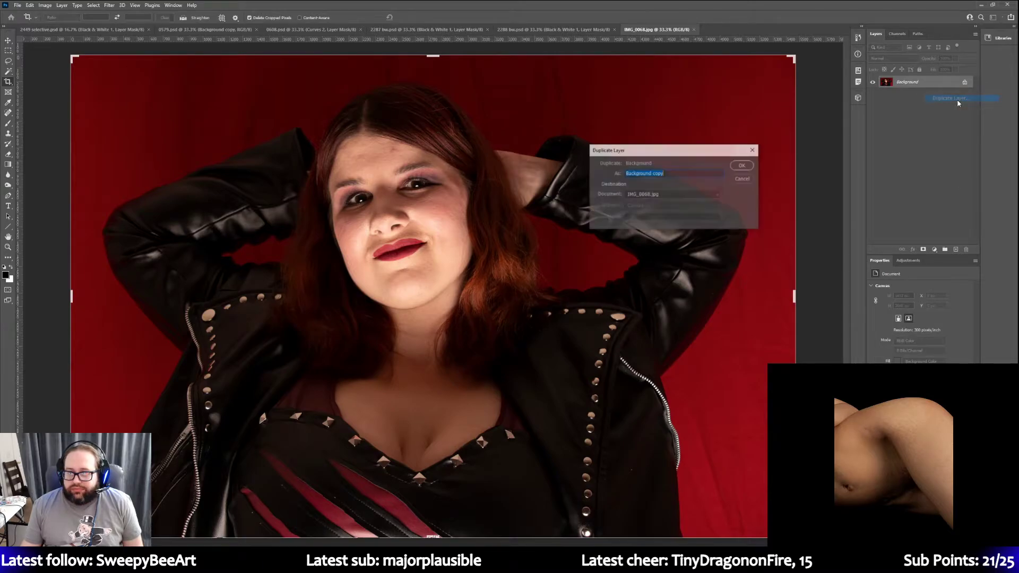
pyautogui.click(741, 166)
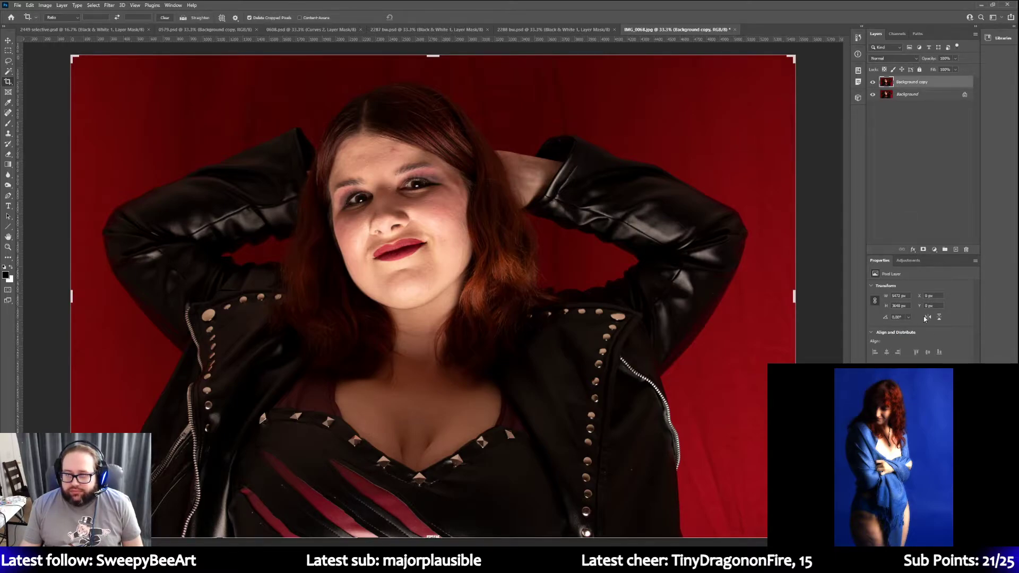
# Add a Curves adjustment above the duplicate and pull the middle of the RGB curve down slightly to darken the midtones
pyautogui.click(908, 261)
pyautogui.click(905, 279)
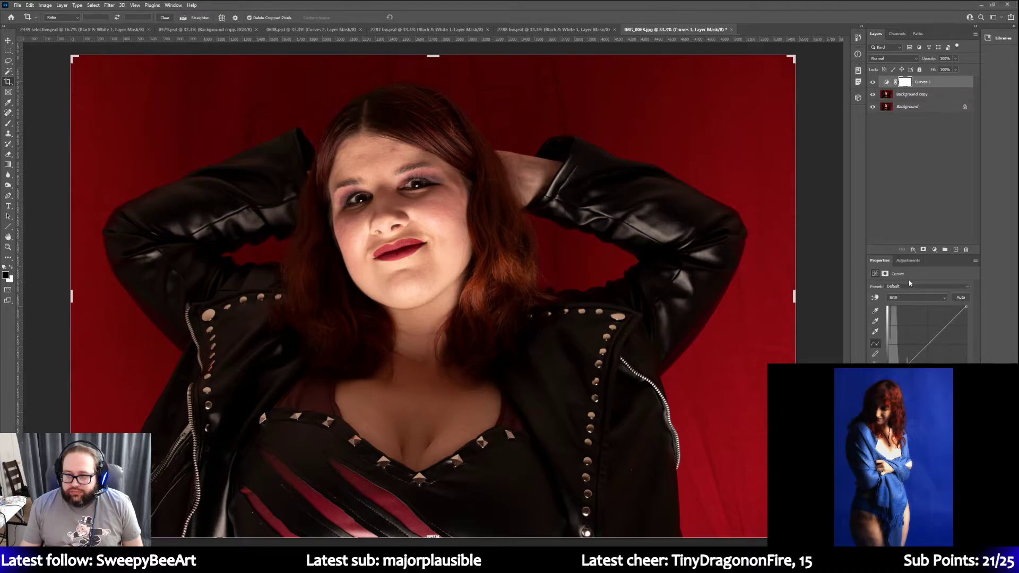
pyautogui.moveTo(965, 307)
pyautogui.mouseDown()
pyautogui.moveTo(950, 307)
pyautogui.moveTo(966, 307)
pyautogui.mouseUp()
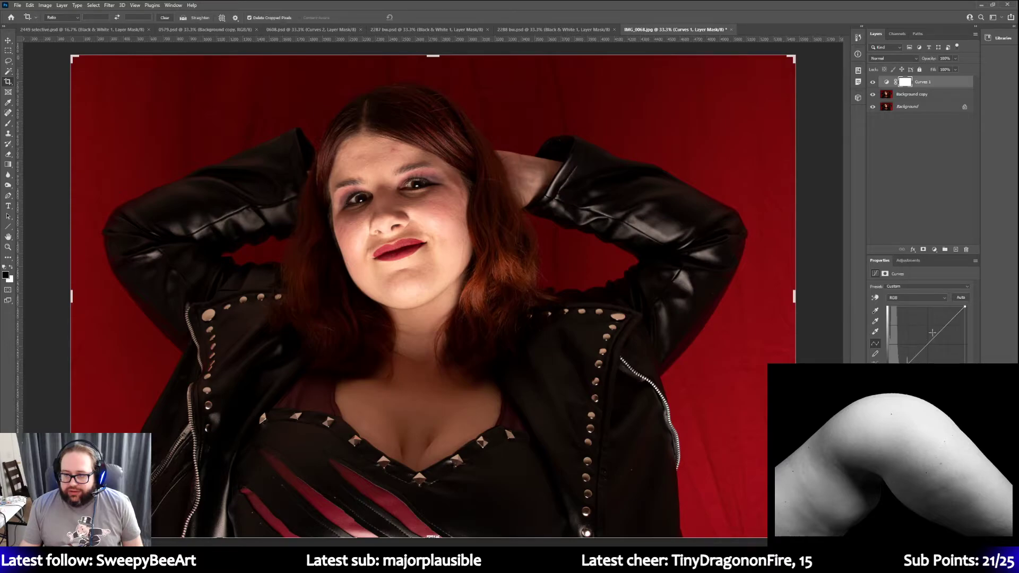
pyautogui.moveTo(928, 342); pyautogui.dragTo(929, 347)
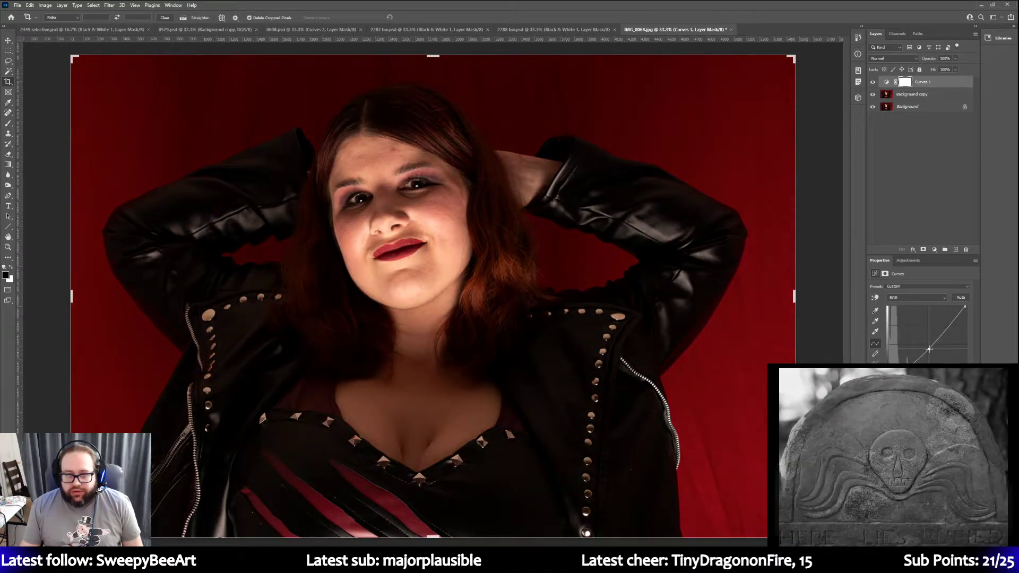
pyautogui.moveTo(928, 347); pyautogui.dragTo(928, 345)
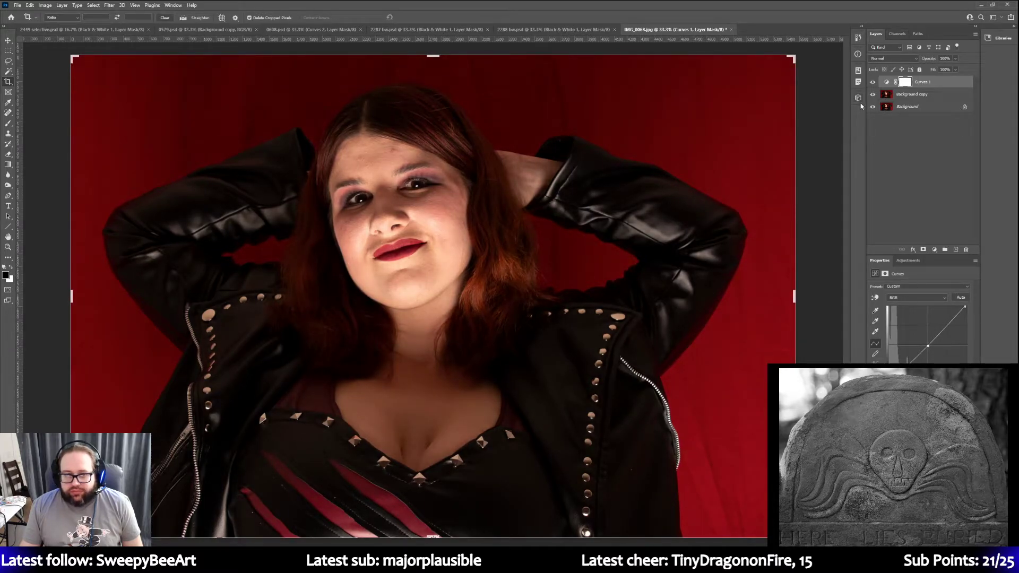
# Add a Hue/Saturation adjustment, lower the Reds saturation to about -20, and toggle the layer's visibility to compare
pyautogui.click(908, 261)
pyautogui.click(884, 289)
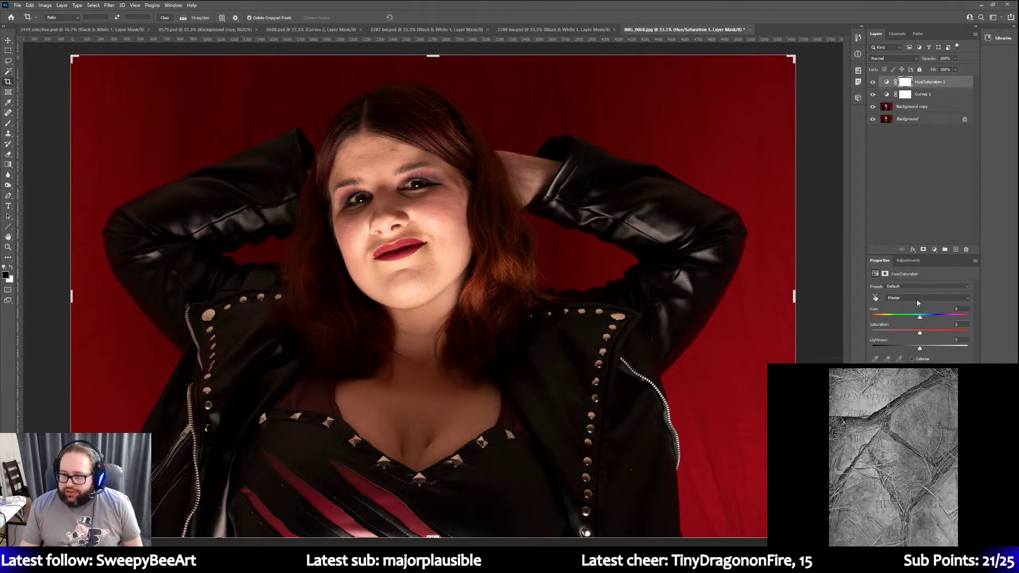
pyautogui.click(918, 298)
pyautogui.click(915, 312)
pyautogui.moveTo(920, 331)
pyautogui.mouseDown()
pyautogui.moveTo(900, 334)
pyautogui.moveTo(911, 335)
pyautogui.mouseUp()
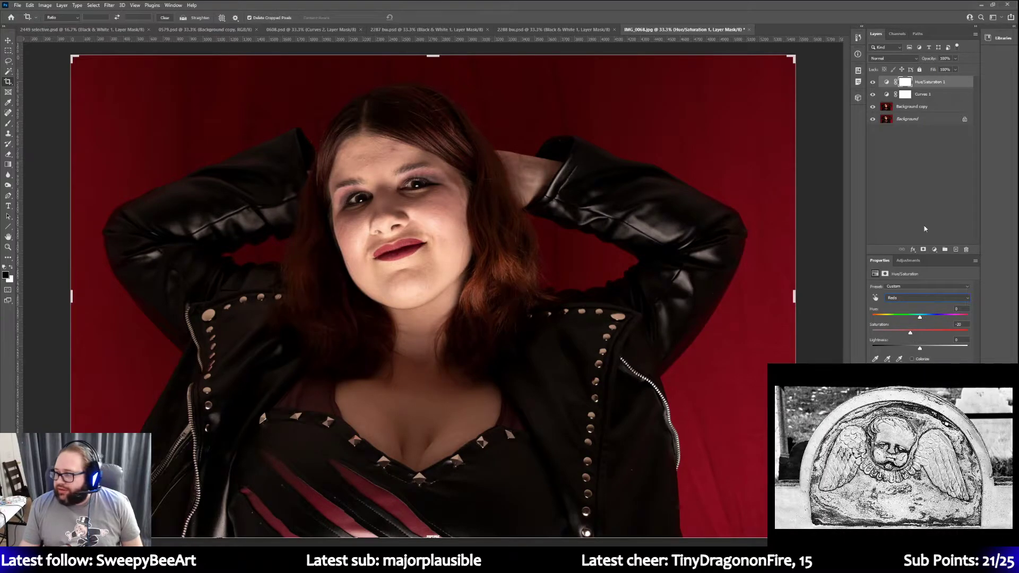
pyautogui.click(872, 82)
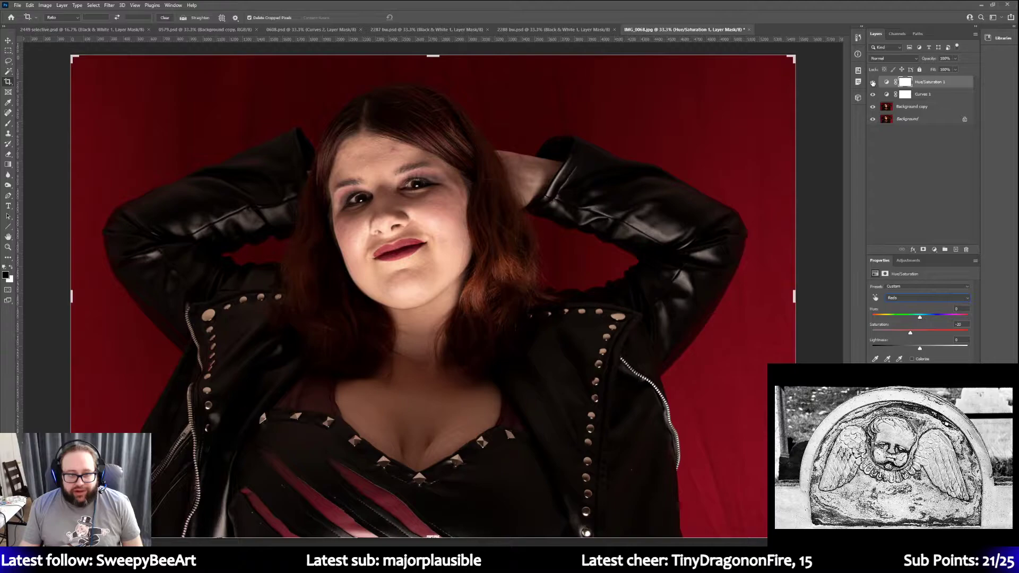
pyautogui.click(873, 82)
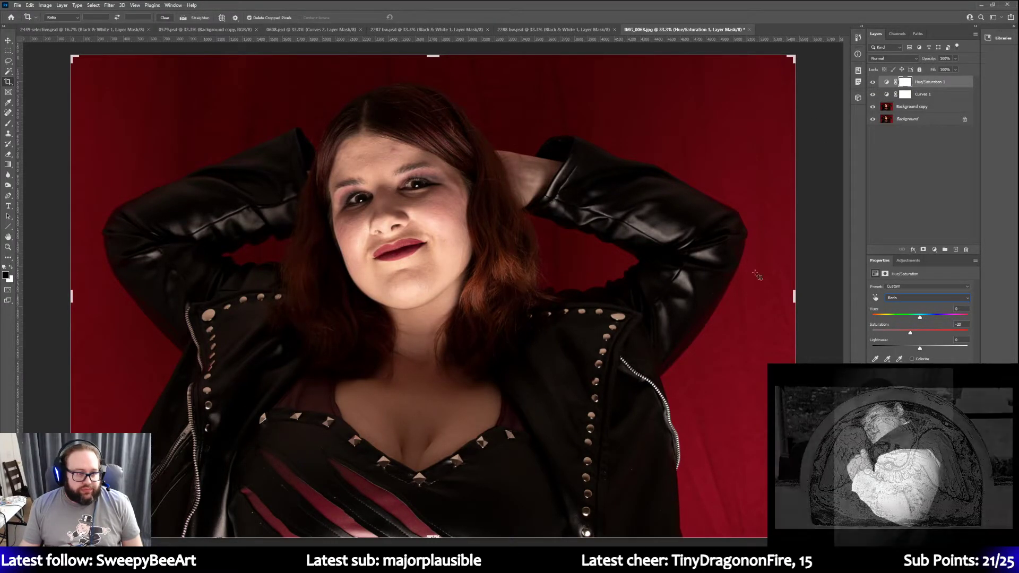
# Fade the upper-left corner of the Background copy layer to black with a diagonal black-to-transparent gradient
pyautogui.click(933, 107)
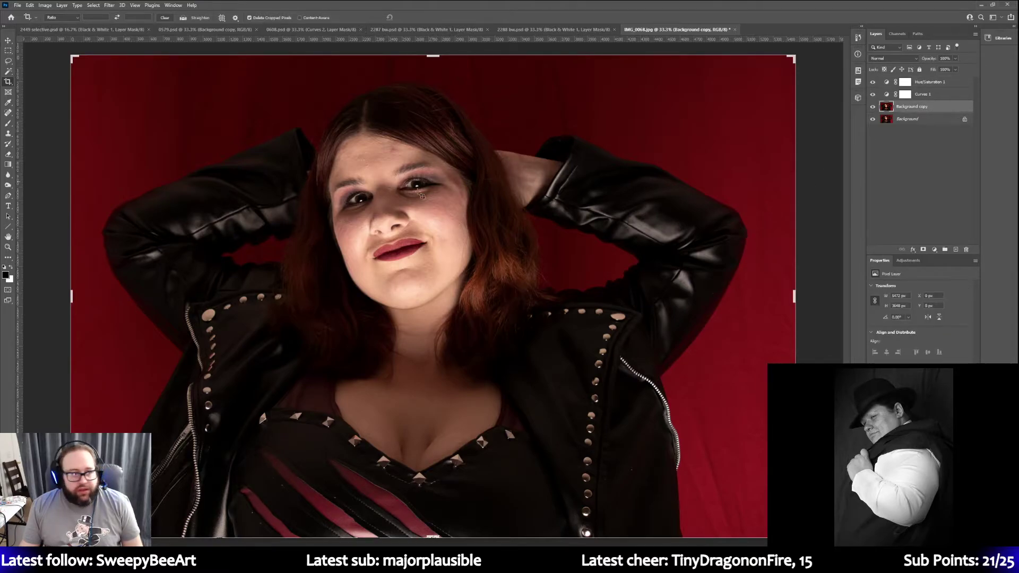
pyautogui.click(8, 50)
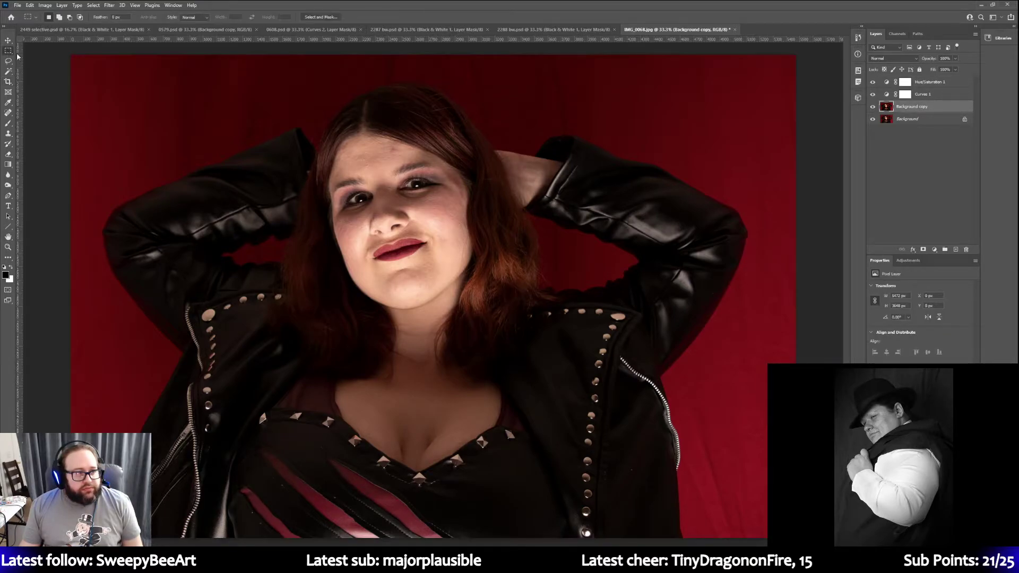
pyautogui.click(9, 164)
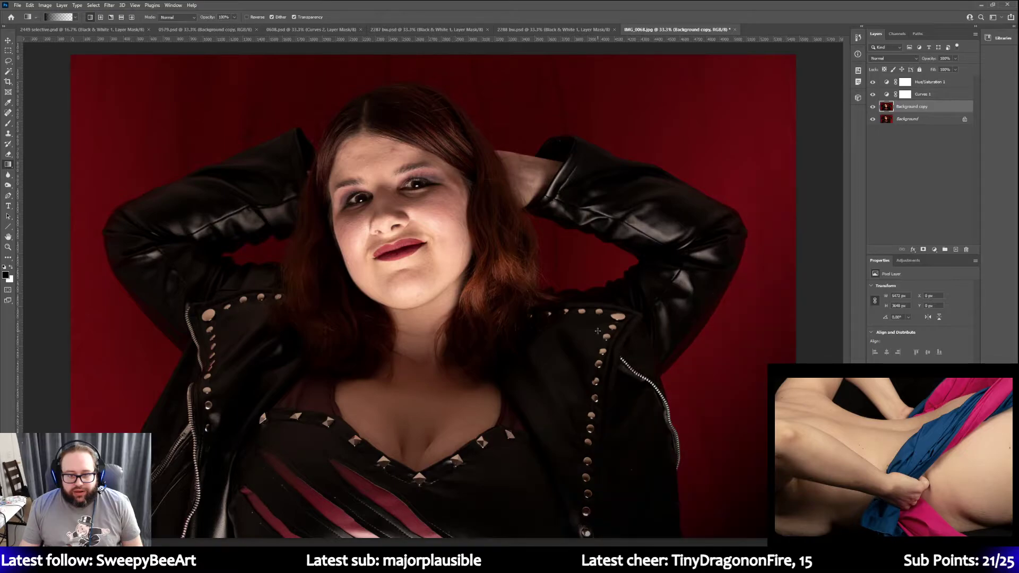
pyautogui.moveTo(64, 49); pyautogui.dragTo(319, 233)
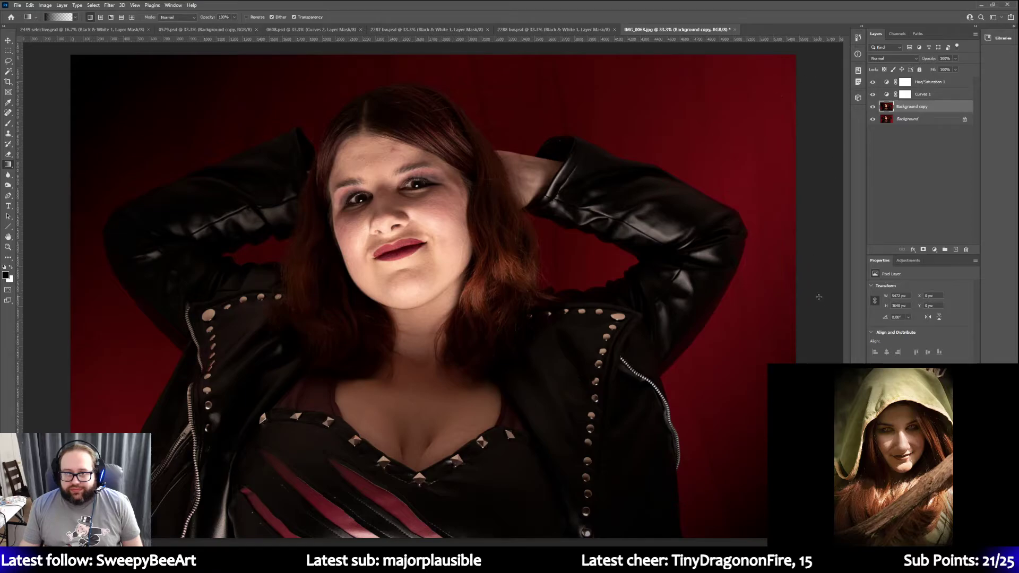
# Fade the photo's lower-right corner to black with a short diagonal gradient, undoing the first, longer attempt
pyautogui.moveTo(820, 291); pyautogui.dragTo(660, 101)
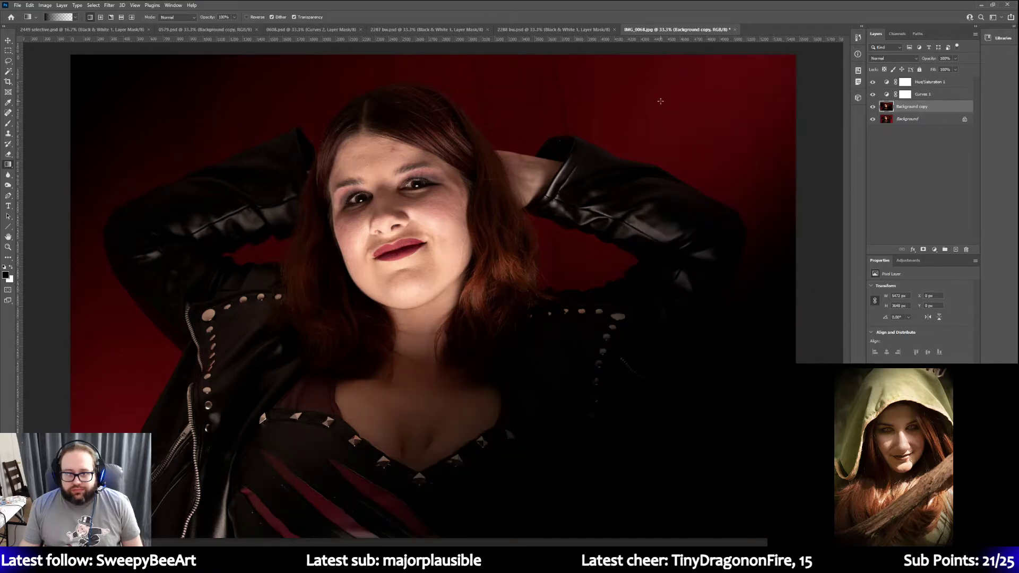
pyautogui.click(30, 4)
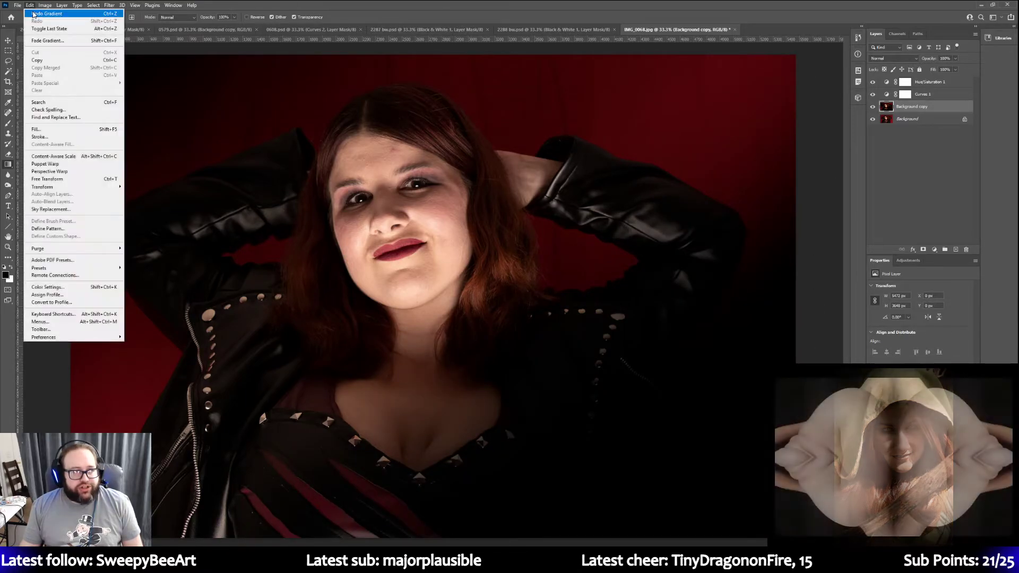
pyautogui.click(33, 13)
pyautogui.moveTo(775, 354); pyautogui.dragTo(714, 288)
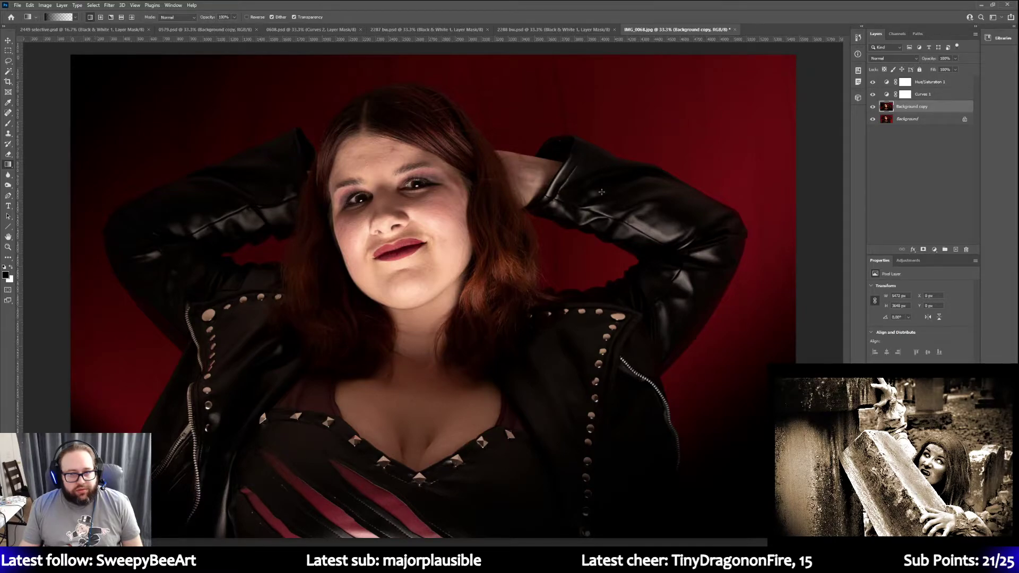
# Try darkening the photo's top edge with short black gradients, and undo each attempt
pyautogui.moveTo(558, 67); pyautogui.dragTo(560, 67)
pyautogui.click(30, 5)
pyautogui.click(43, 13)
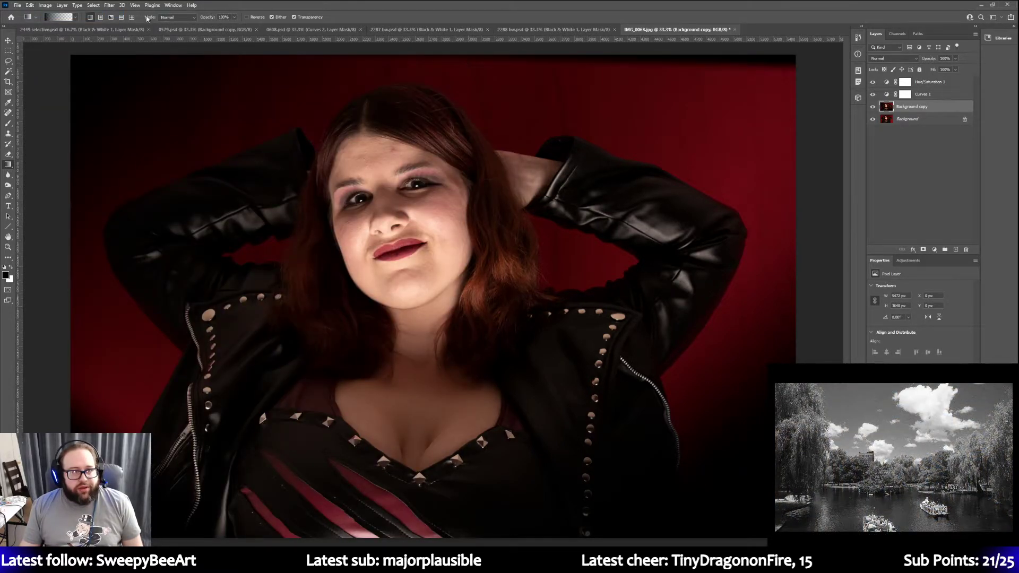
pyautogui.click(34, 6)
pyautogui.click(107, 30)
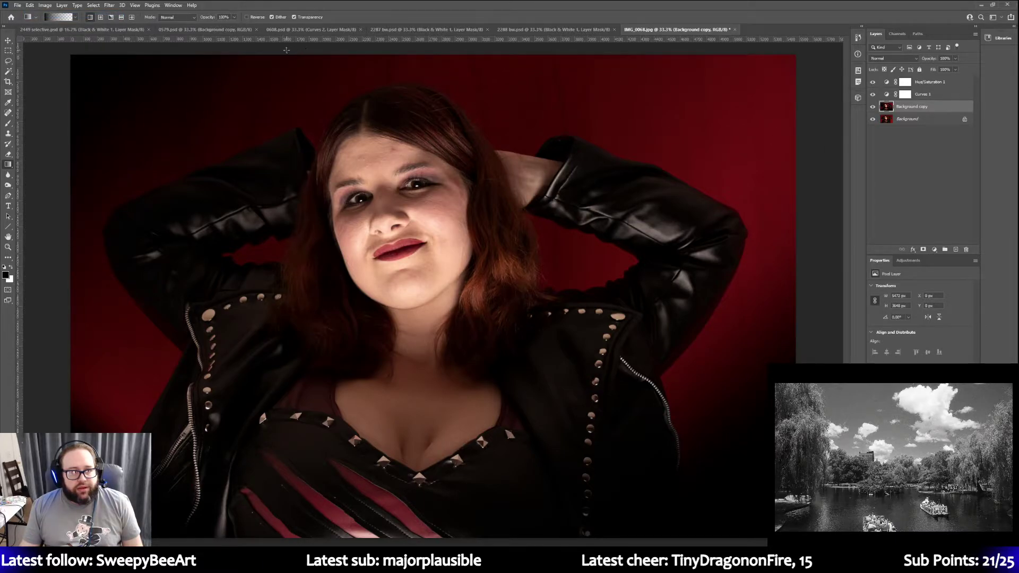
pyautogui.moveTo(287, 50); pyautogui.dragTo(334, 66)
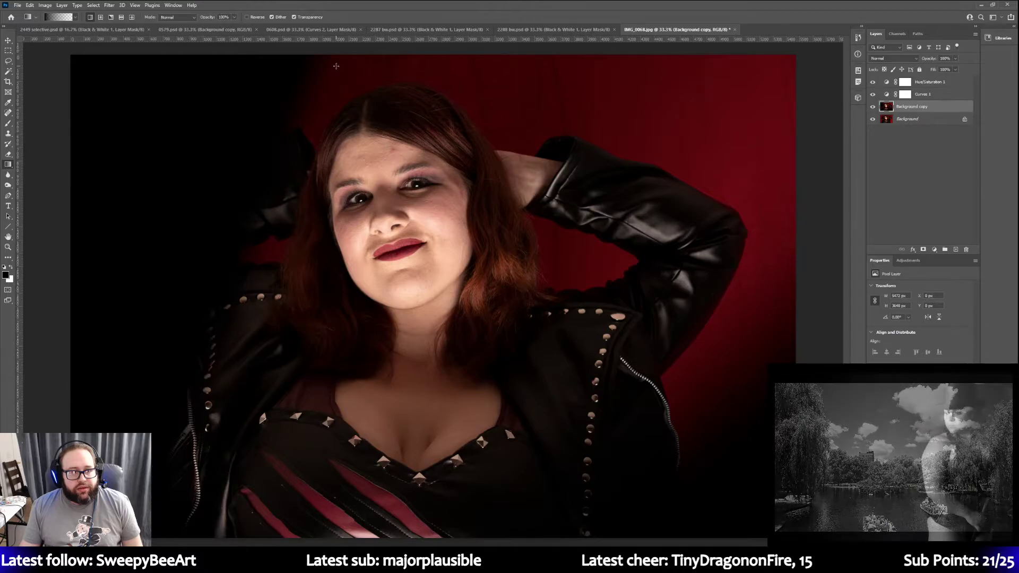
pyautogui.click(29, 6)
pyautogui.click(43, 13)
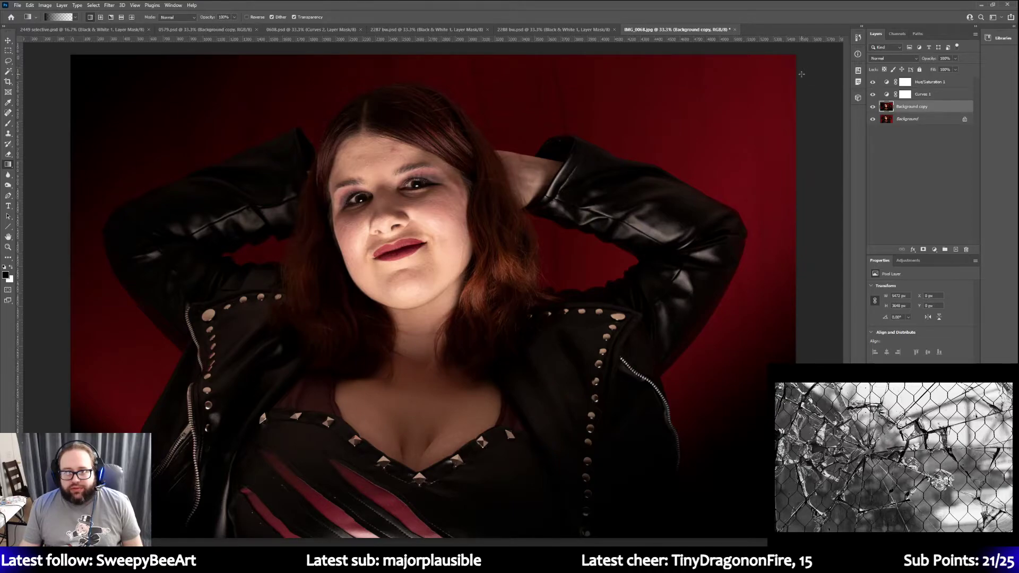
# Try darkening the photo's upper-right corner with a short black gradient, and undo it
pyautogui.moveTo(801, 78); pyautogui.dragTo(766, 117)
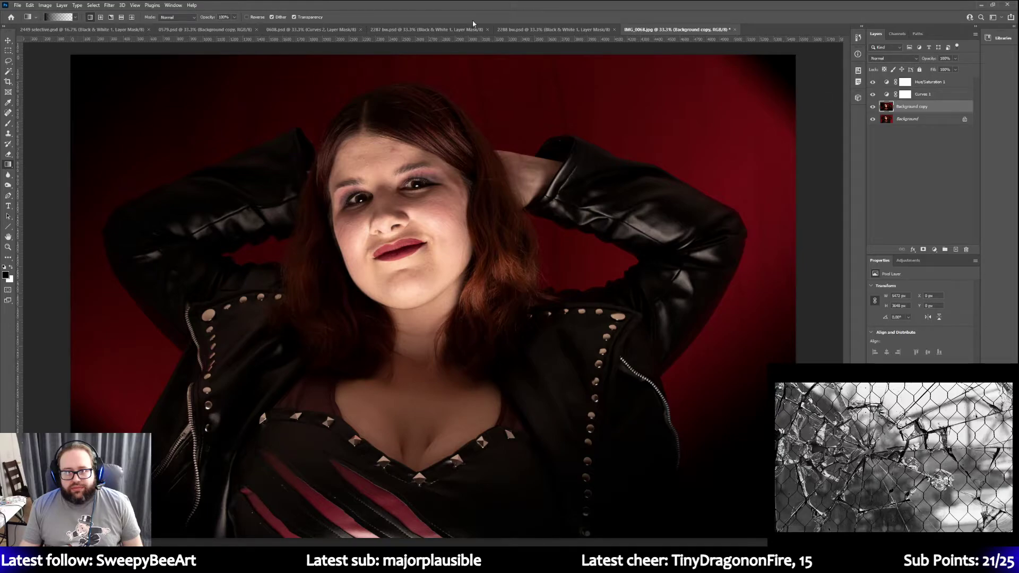
pyautogui.click(29, 5)
pyautogui.click(40, 12)
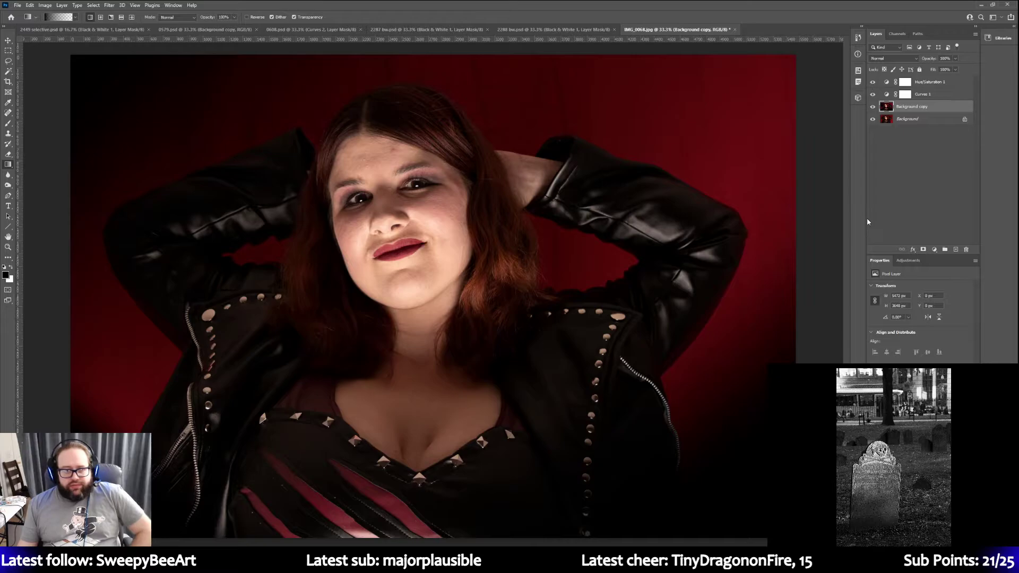
# Deepen the darkness over the lower-right part of the Background copy layer with another diagonal black gradient
pyautogui.click(937, 82)
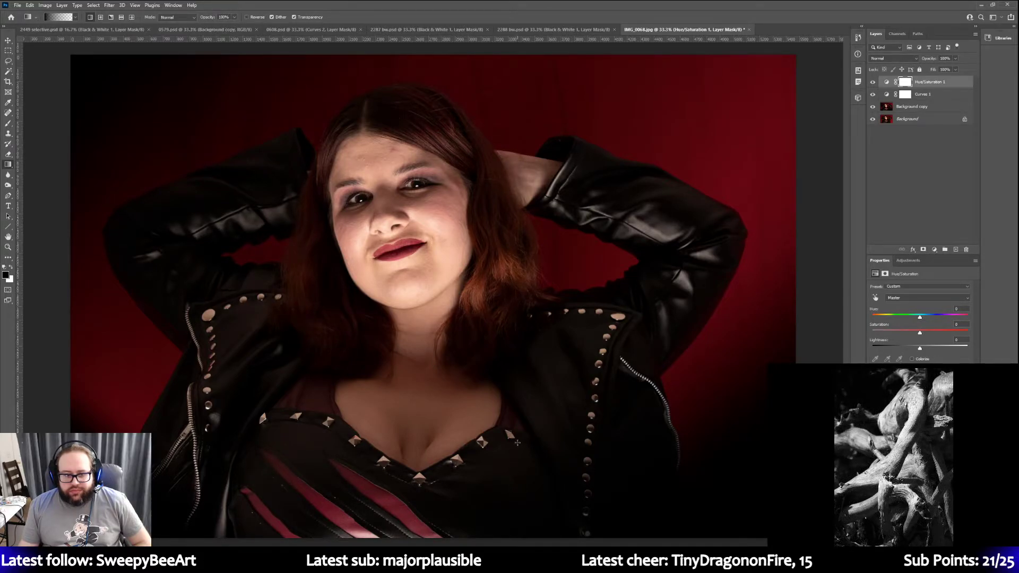
pyautogui.click(917, 110)
pyautogui.moveTo(608, 547); pyautogui.dragTo(473, 457)
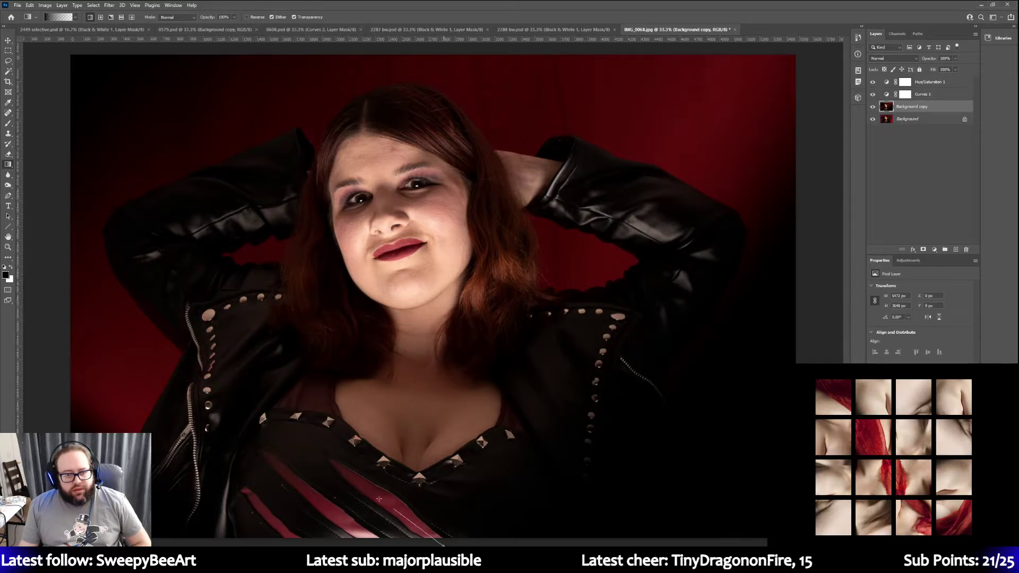
# Undo the stray gradient over the lower right and darken the photo's bottom edge with a short upward black gradient
pyautogui.moveTo(334, 463); pyautogui.dragTo(334, 462)
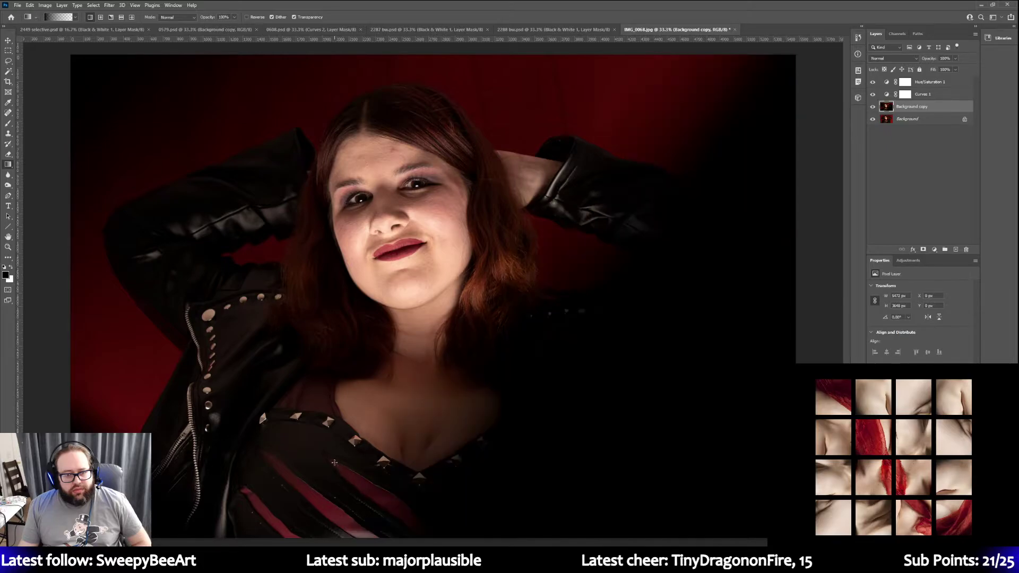
pyautogui.click(32, 5)
pyautogui.click(44, 14)
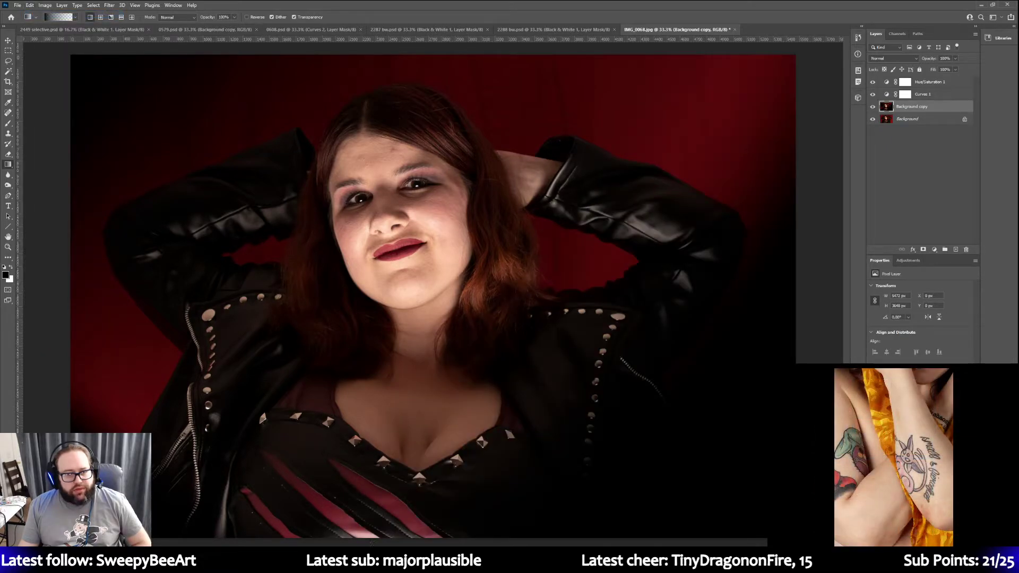
pyautogui.moveTo(371, 544); pyautogui.dragTo(372, 495)
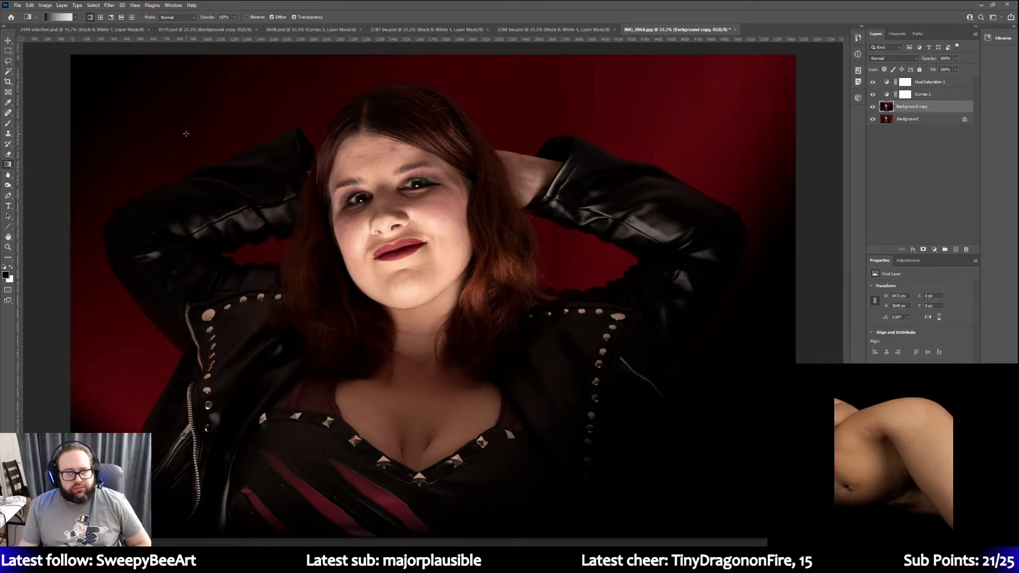
# Add a Selective Color adjustment above Hue/Saturation and set Black to +4 for the Blacks
pyautogui.click(914, 260)
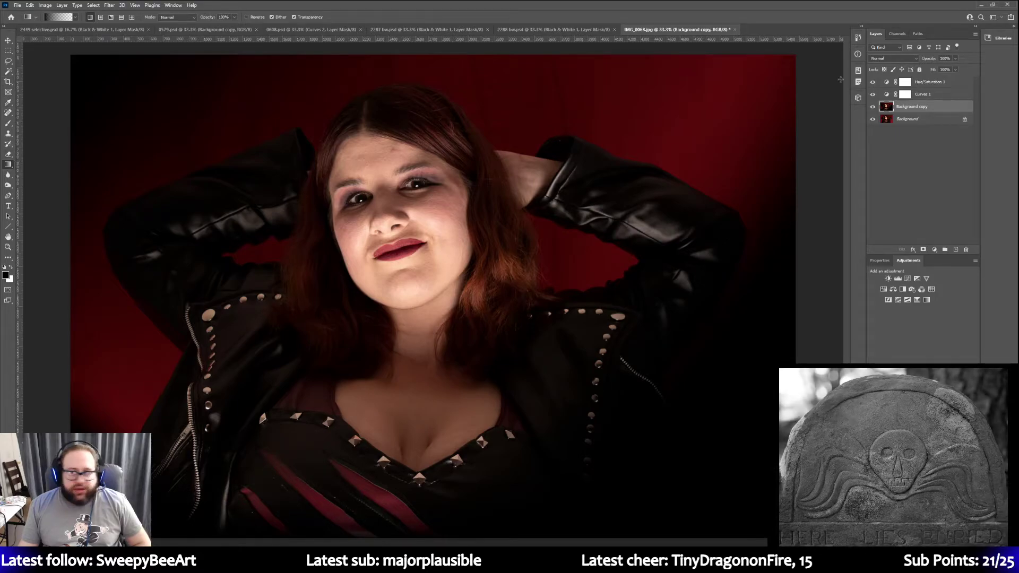
pyautogui.click(928, 84)
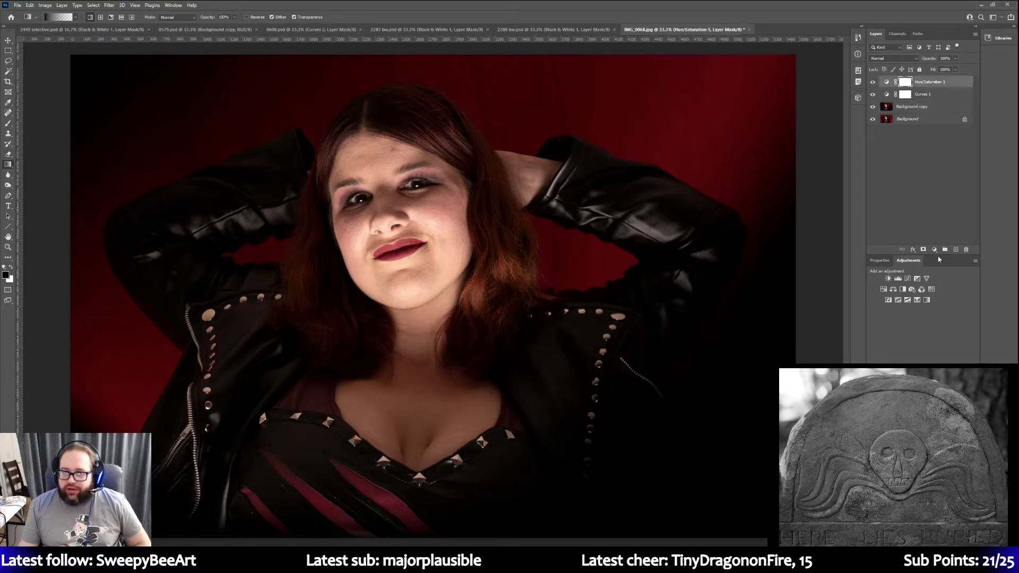
pyautogui.click(918, 301)
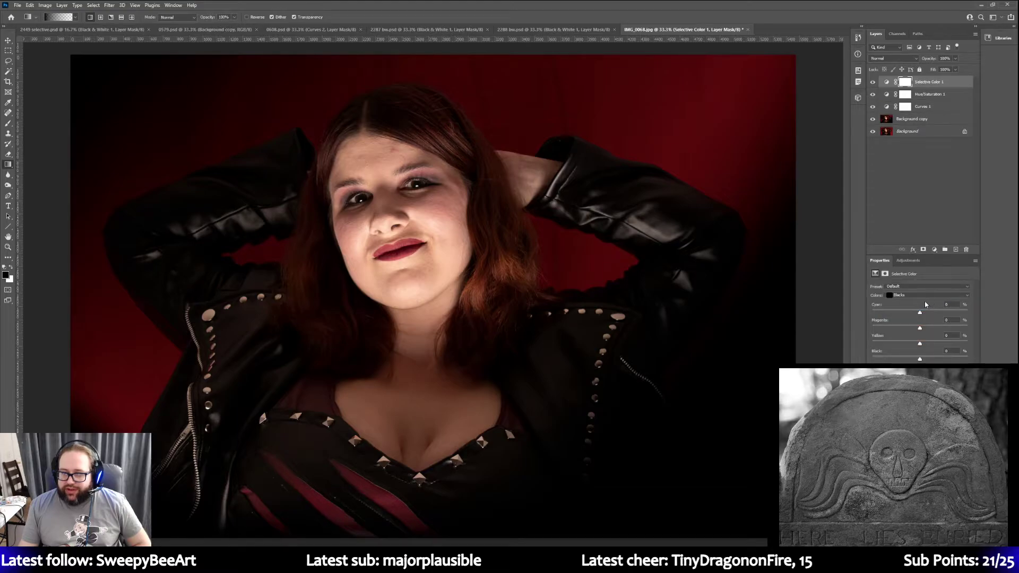
pyautogui.moveTo(921, 360); pyautogui.dragTo(922, 360)
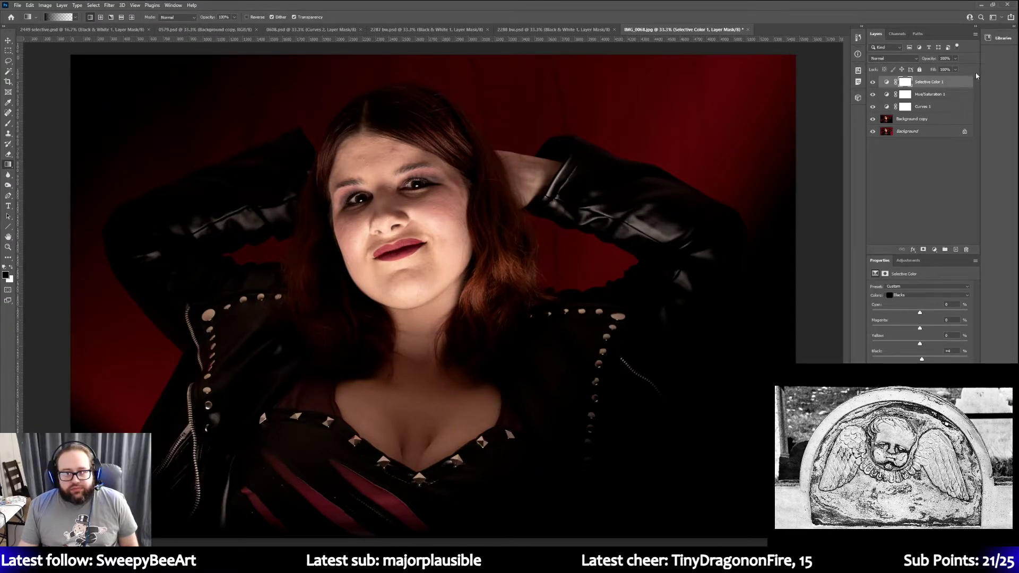
# Raise the midpoint of the existing Curves adjustment slightly to brighten the portrait's midtones
pyautogui.click(936, 108)
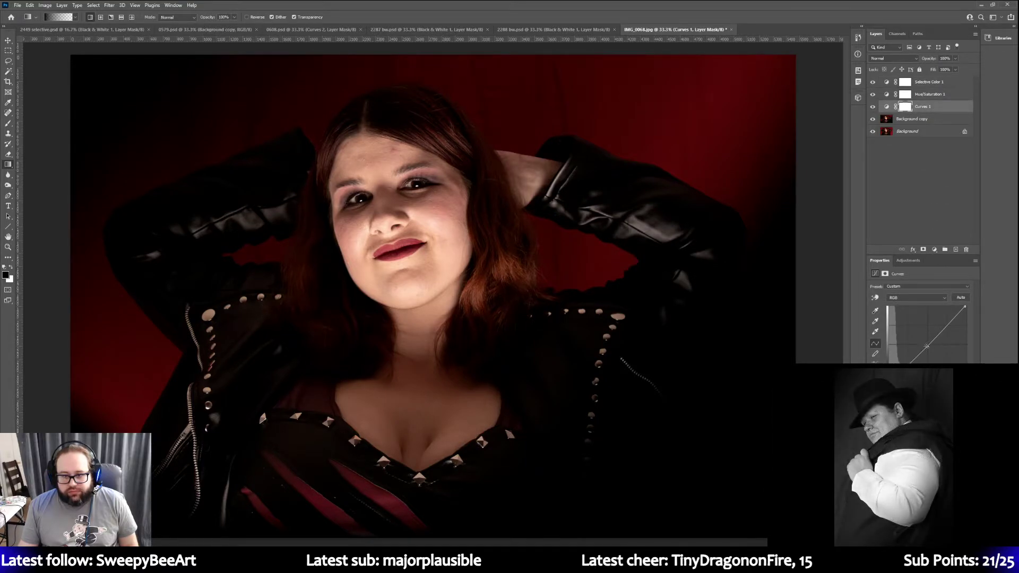
pyautogui.moveTo(926, 346); pyautogui.dragTo(927, 344)
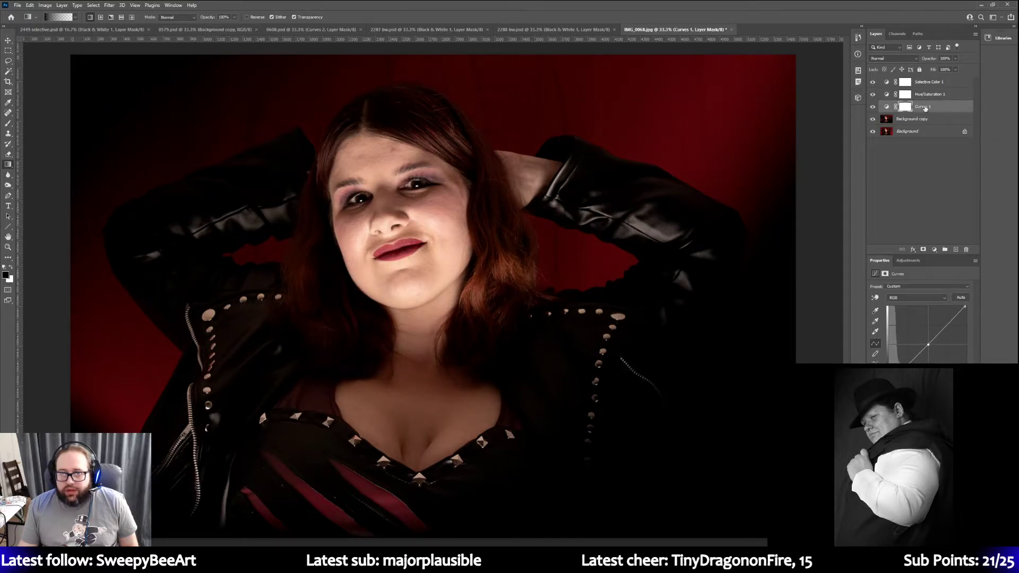
# Save the graded portrait as a Photoshop file named 0068 in the ABA March 2021 folder
pyautogui.click(933, 85)
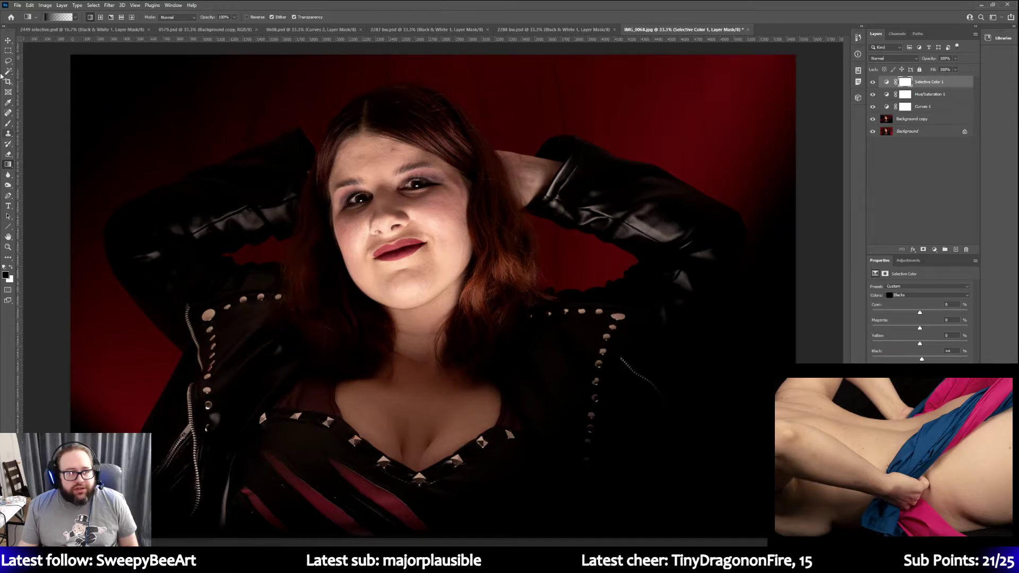
pyautogui.click(16, 6)
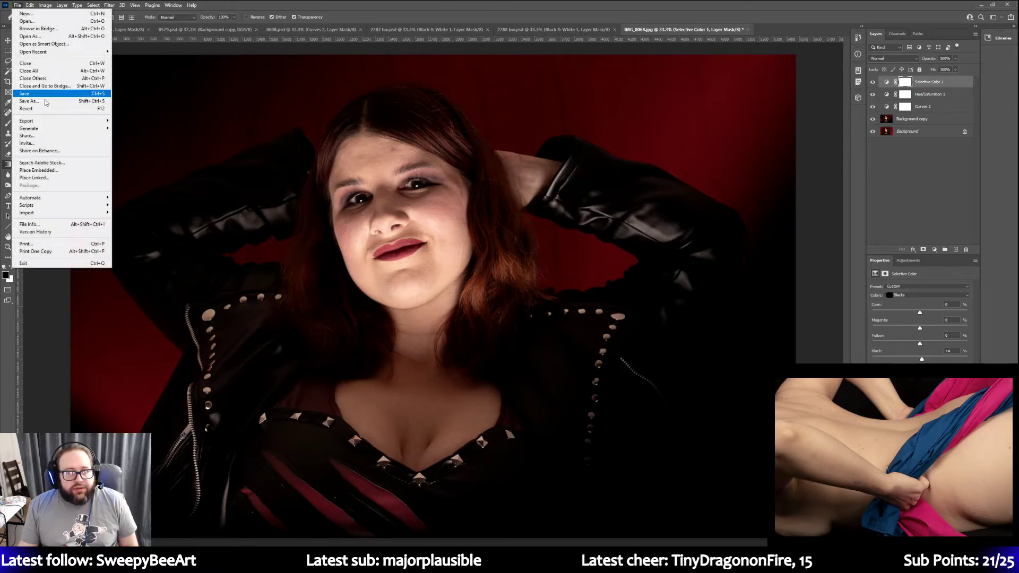
pyautogui.click(43, 100)
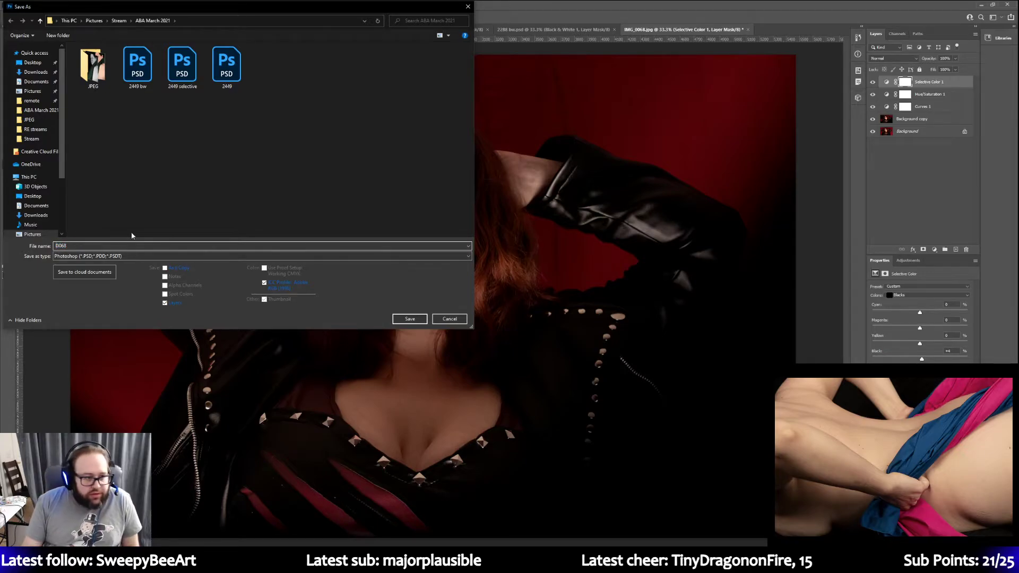
pyautogui.press('Return')
pyautogui.press('Return')
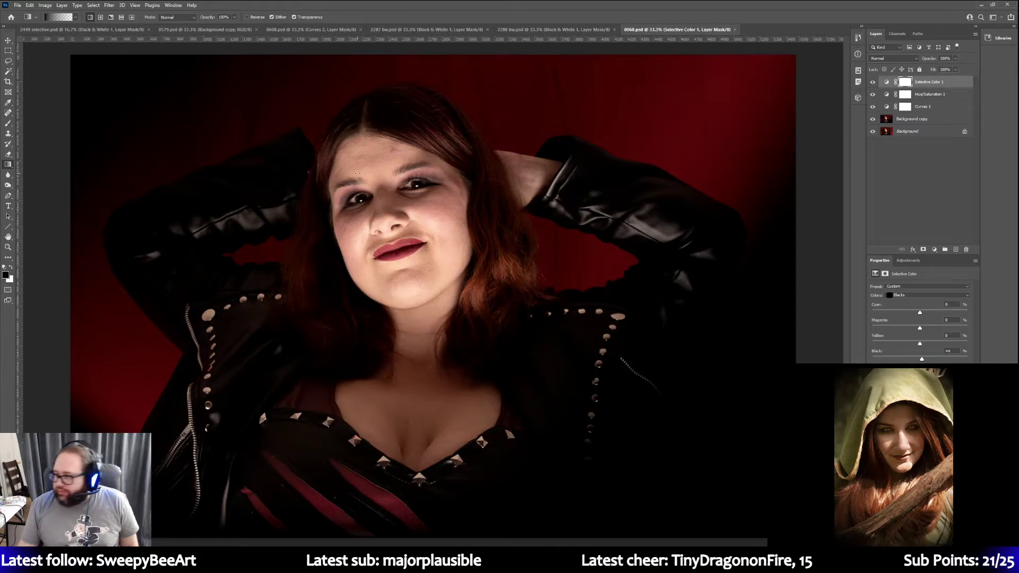
# Select the iris of the eye on the photo's left side on the Background copy layer with the Magnetic Lasso
pyautogui.click(8, 247)
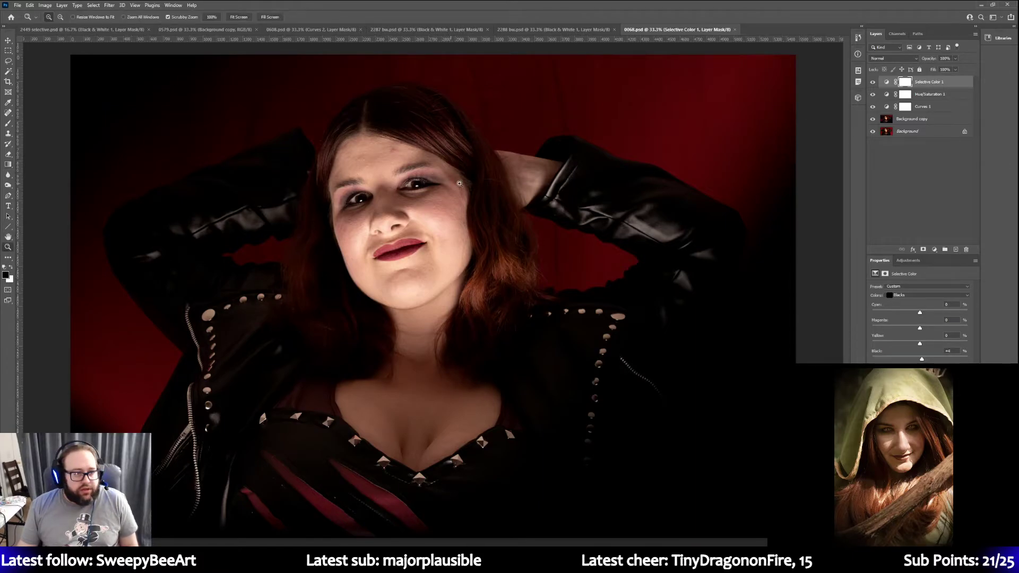
pyautogui.click(356, 188)
pyautogui.click(357, 189)
pyautogui.click(357, 188)
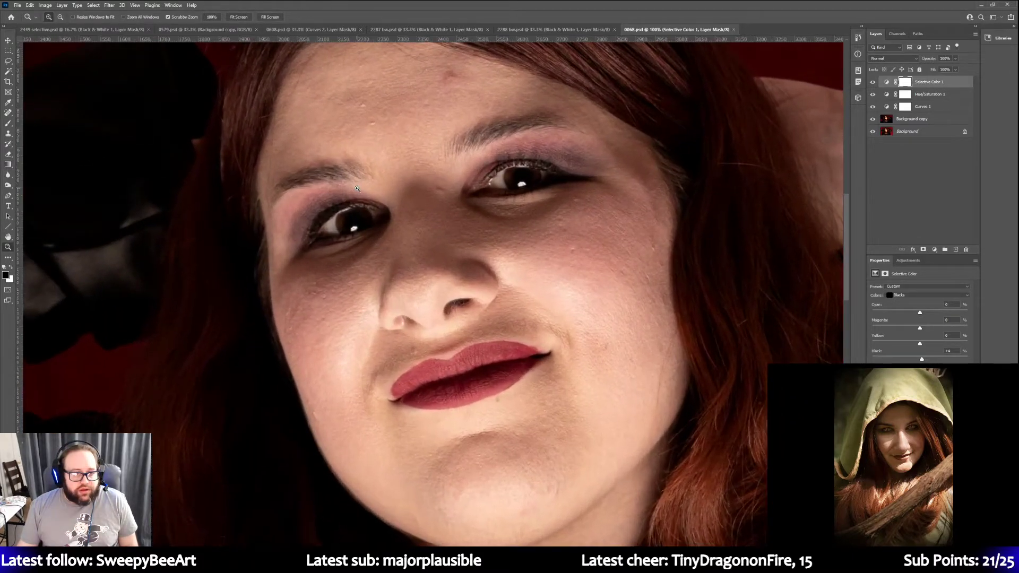
pyautogui.click(357, 188)
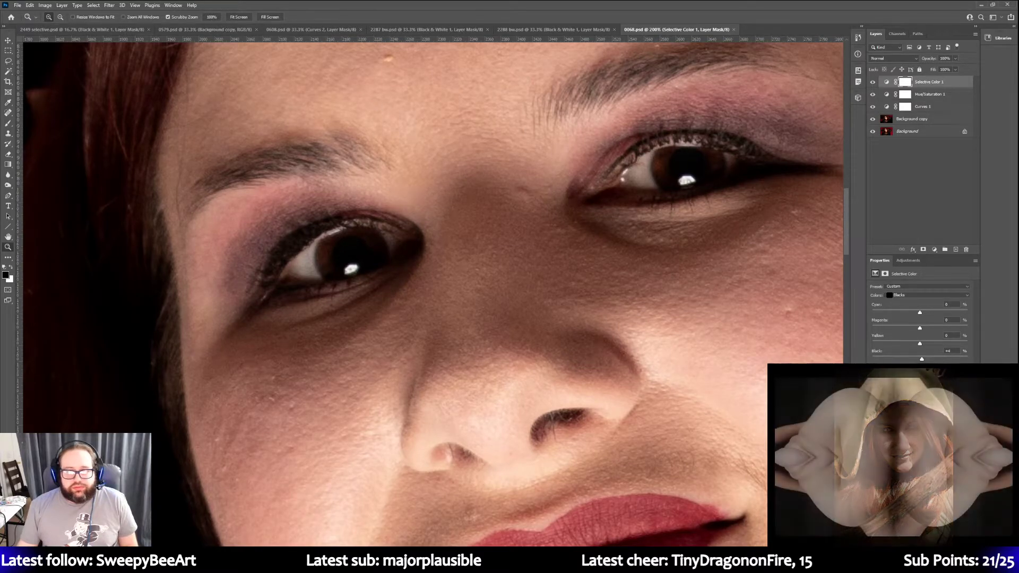
pyautogui.click(908, 119)
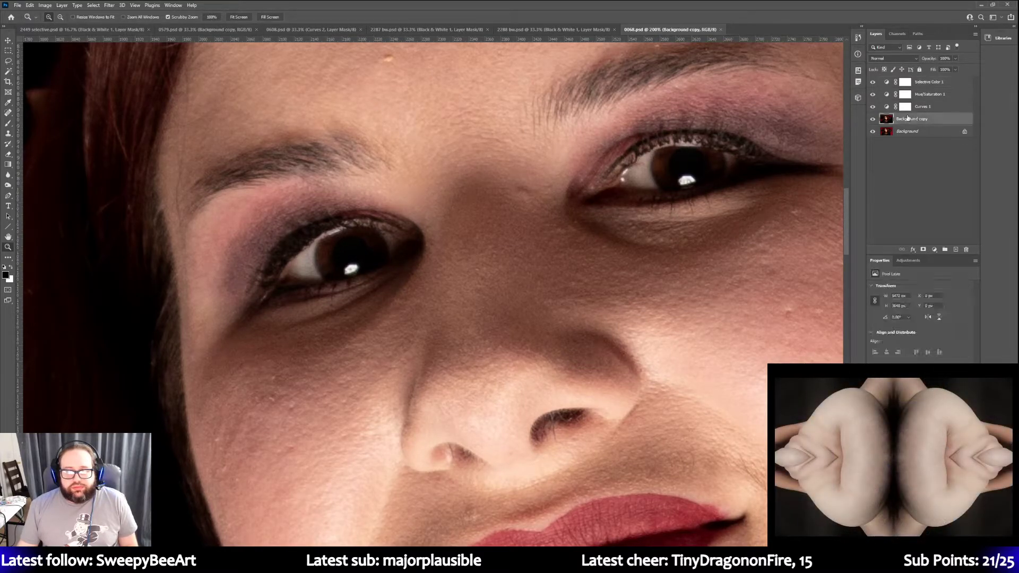
pyautogui.click(7, 62)
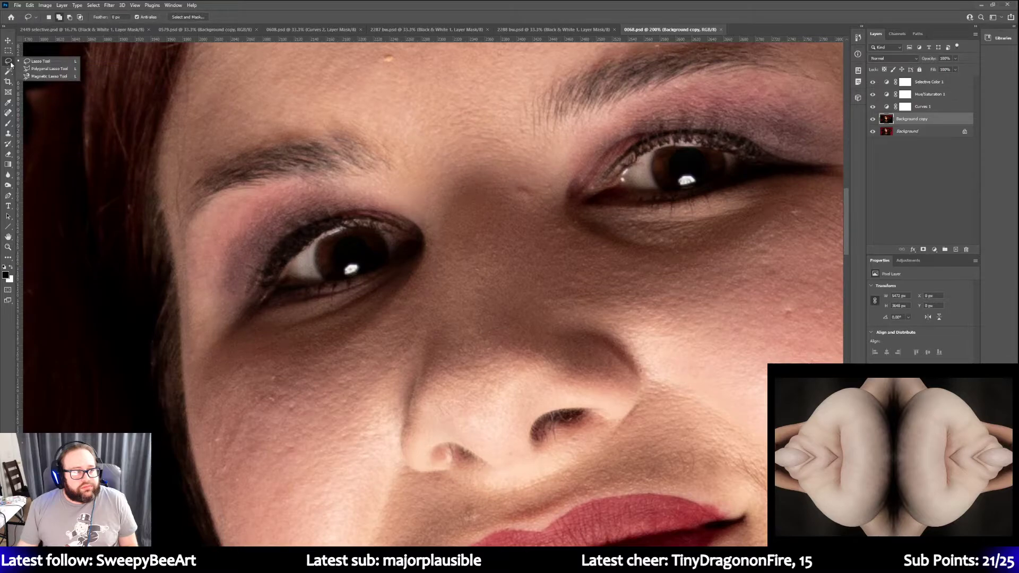
pyautogui.click(37, 76)
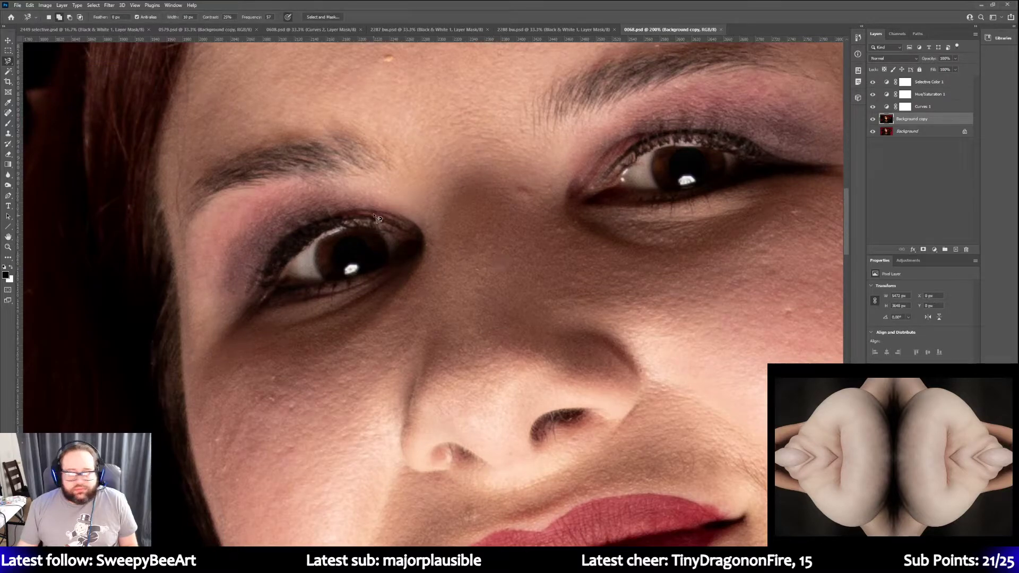
pyautogui.click(321, 240)
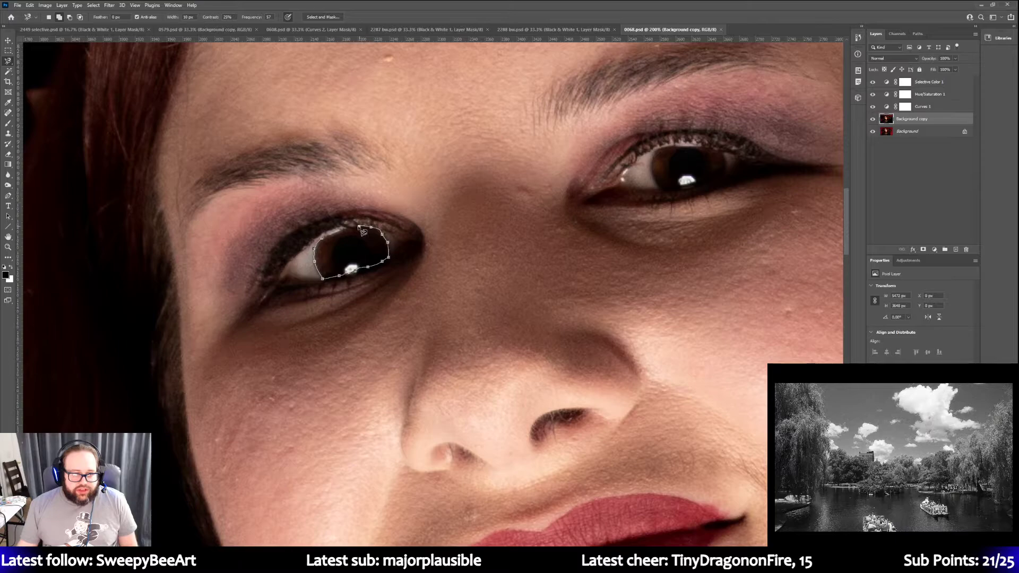
pyautogui.click(328, 243)
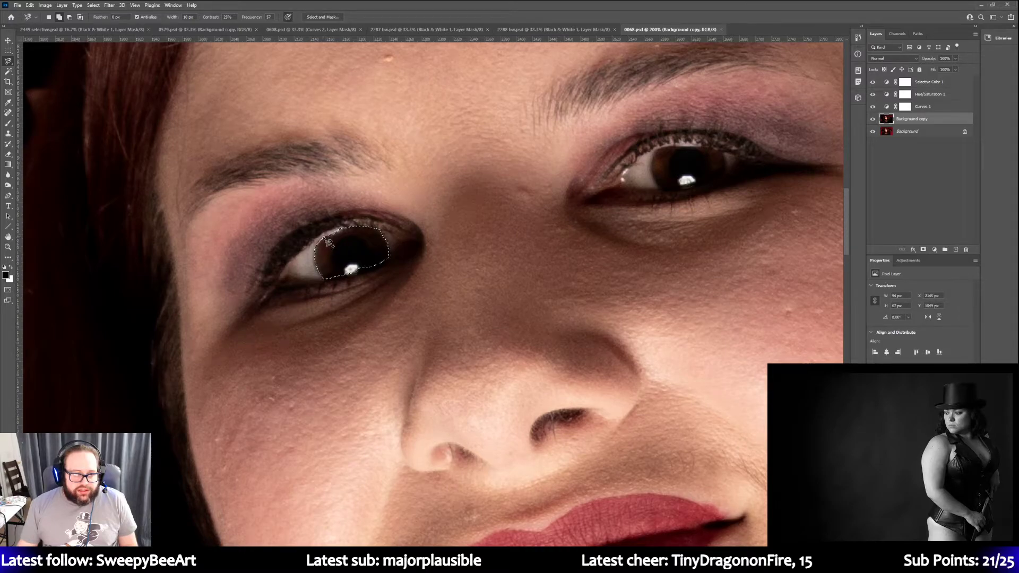
# Refine the iris selection with Select and Mask, using Radius 5 px, Smooth 5 and Feather 5 px
pyautogui.click(173, 5)
pyautogui.moveTo(136, 5)
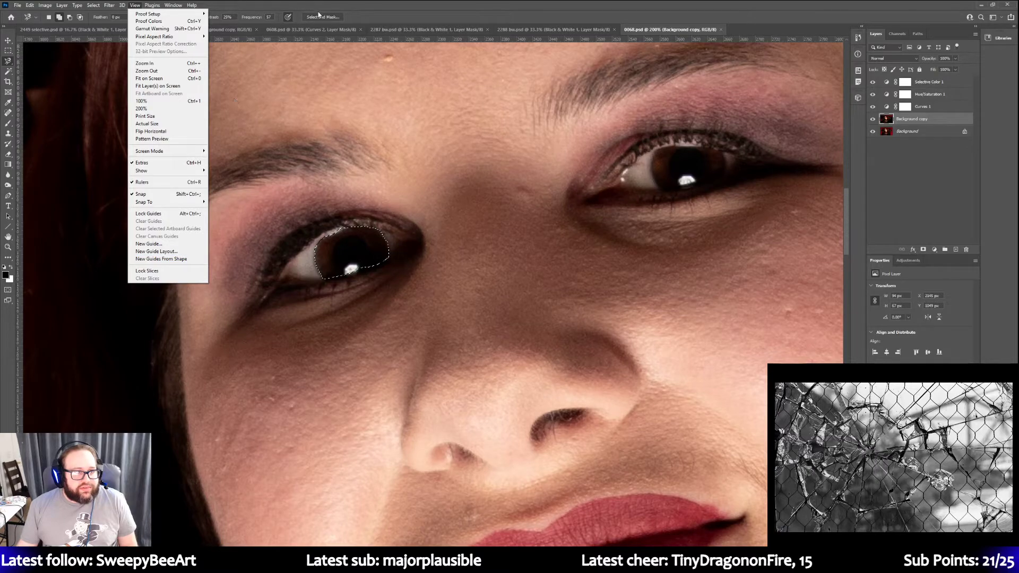
pyautogui.click(322, 17)
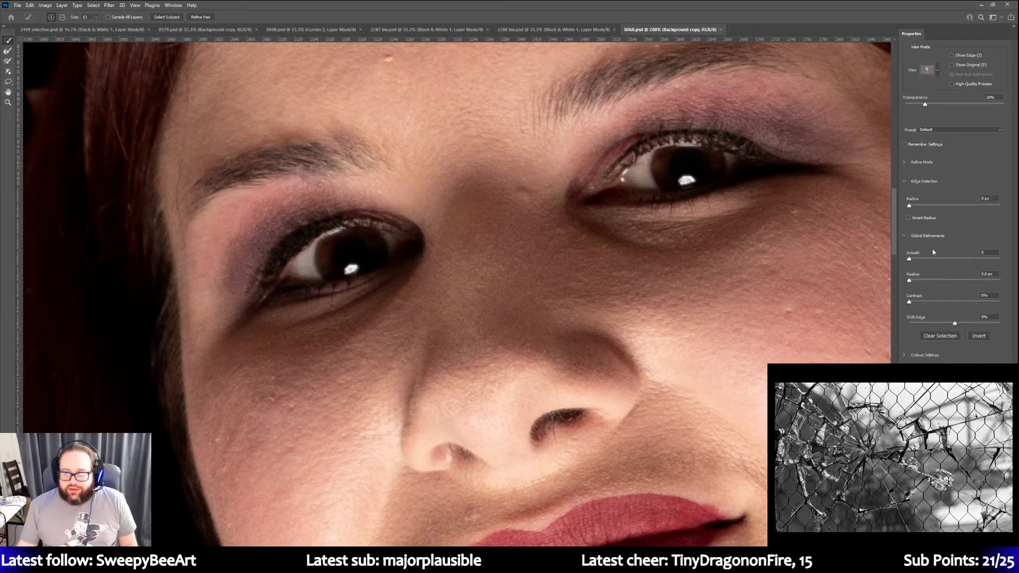
pyautogui.write('5')
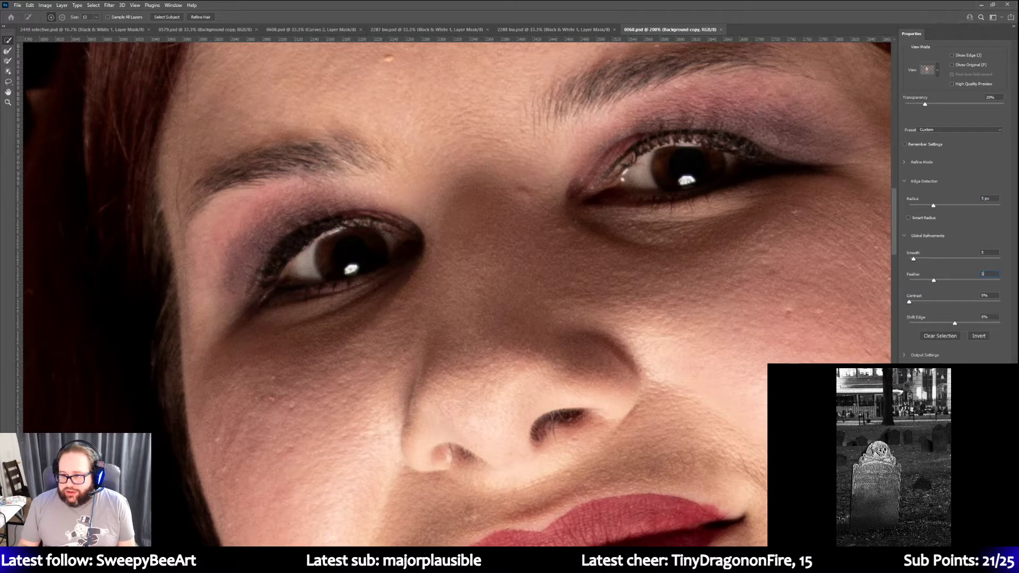
pyautogui.press('Return')
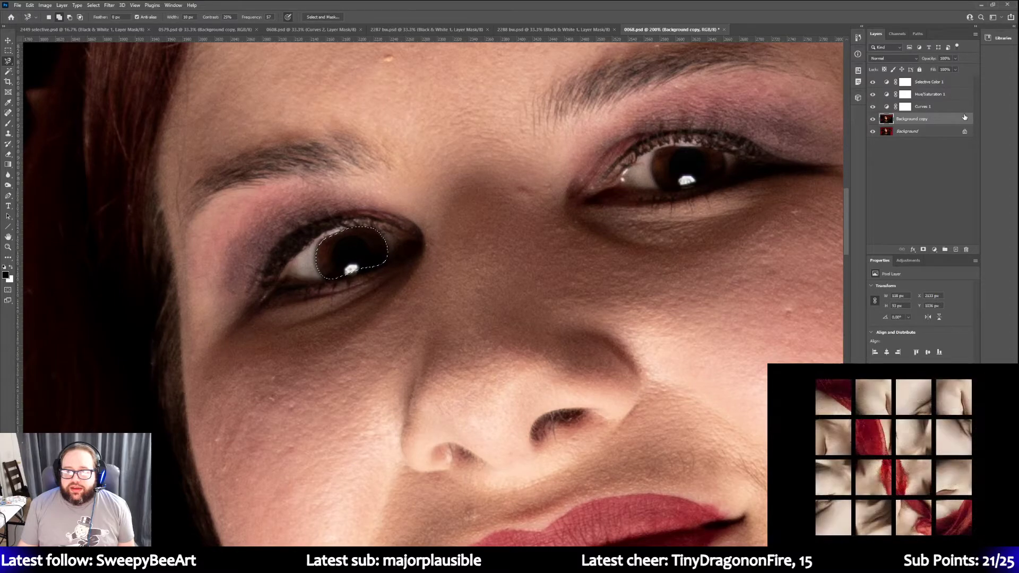
# Copy the selected iris onto its own layer and place that layer above the Selective Color adjustment
pyautogui.rightClick(350, 244)
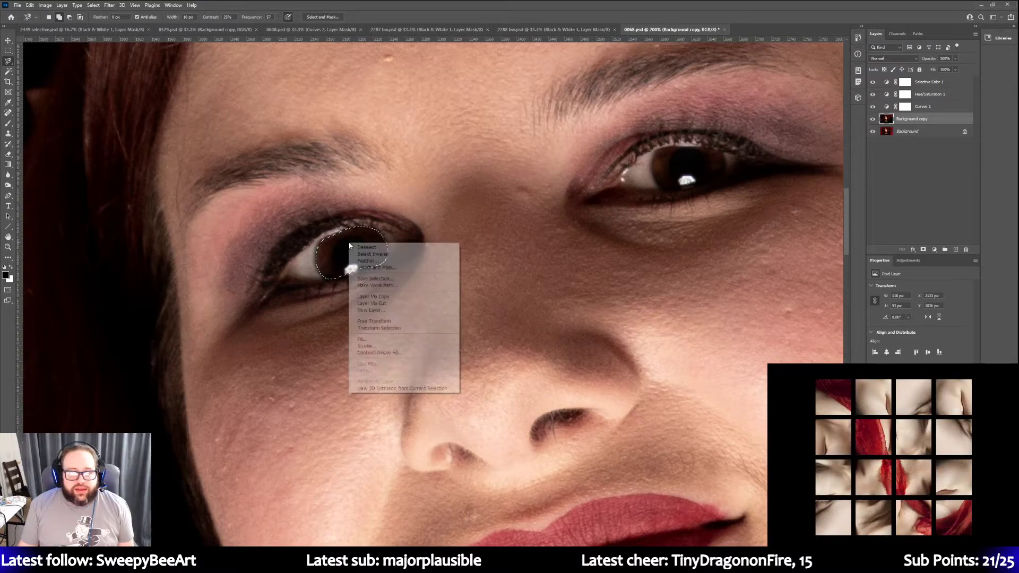
pyautogui.click(392, 298)
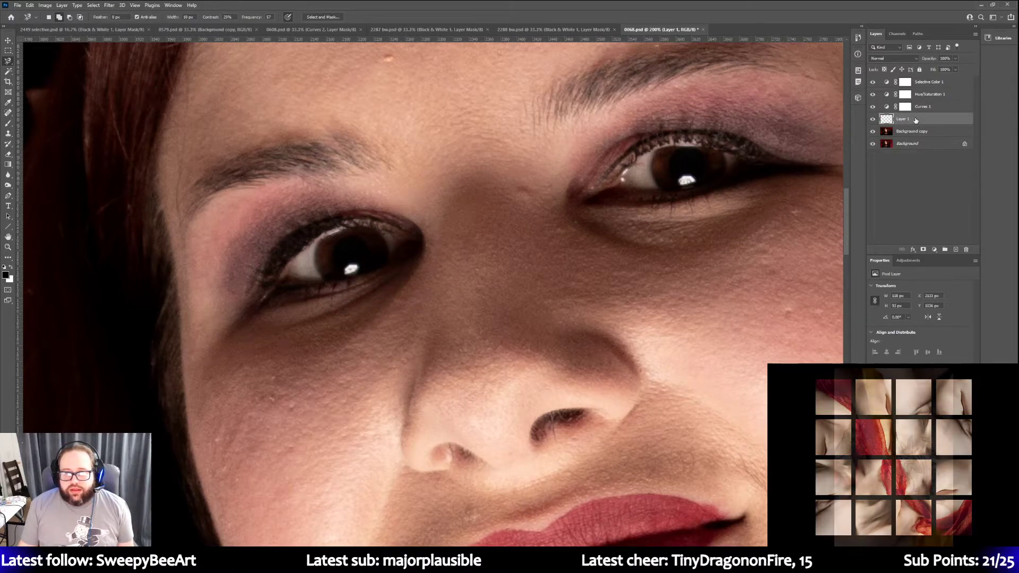
pyautogui.moveTo(913, 95); pyautogui.dragTo(910, 81)
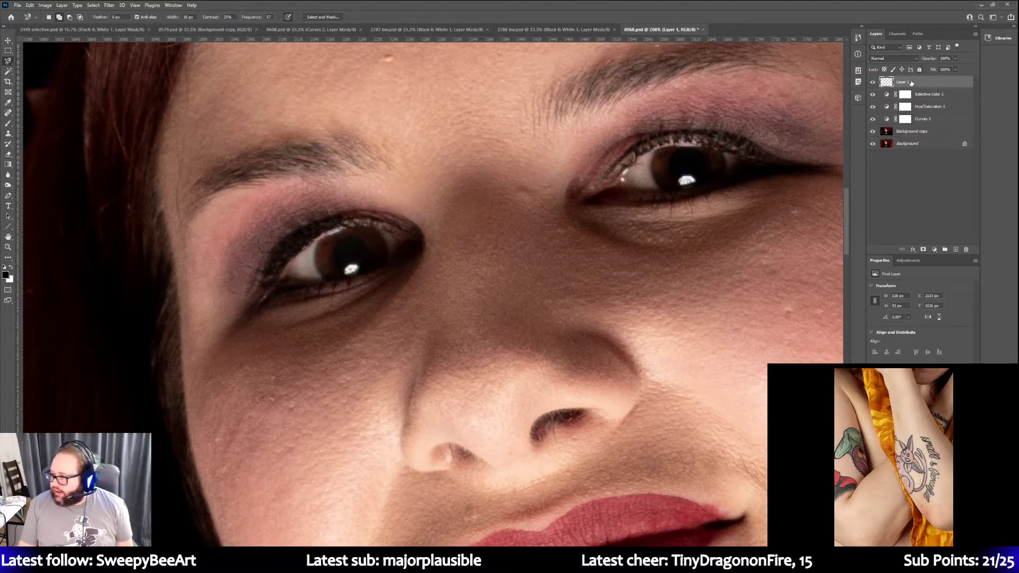
# Add a Curves adjustment clipped to the iris layer and pull its white point far toward the shadows to brighten the iris strongly
pyautogui.click(908, 262)
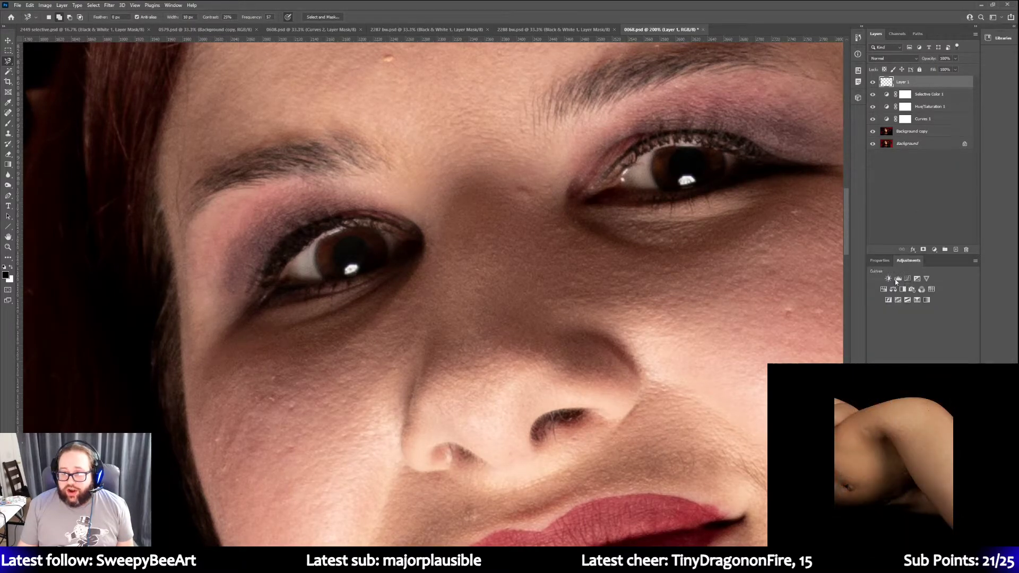
pyautogui.click(907, 279)
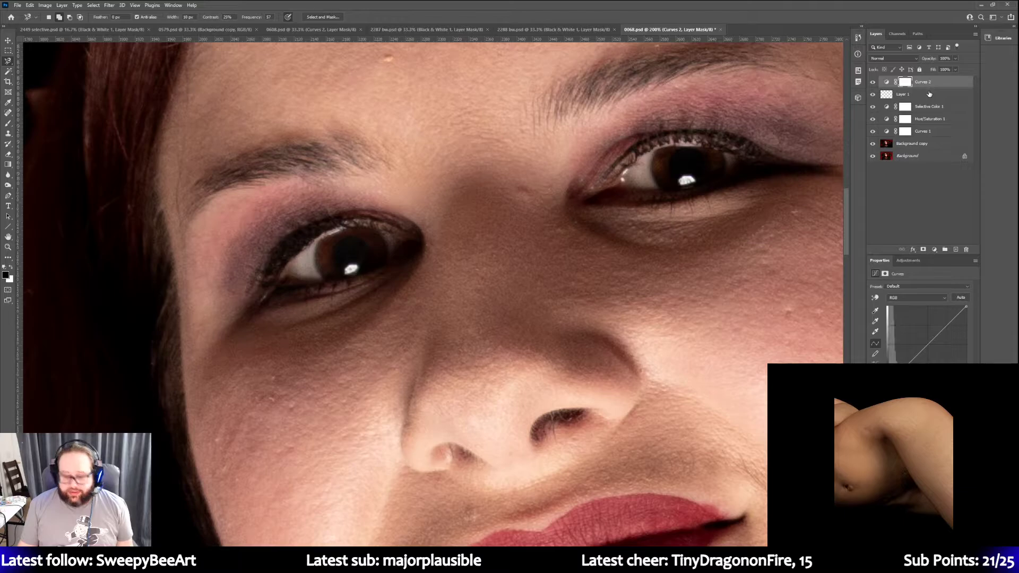
pyautogui.press('super')
pyautogui.press('super')
pyautogui.keyDown('alt'); pyautogui.click(942, 87); pyautogui.keyUp('alt')
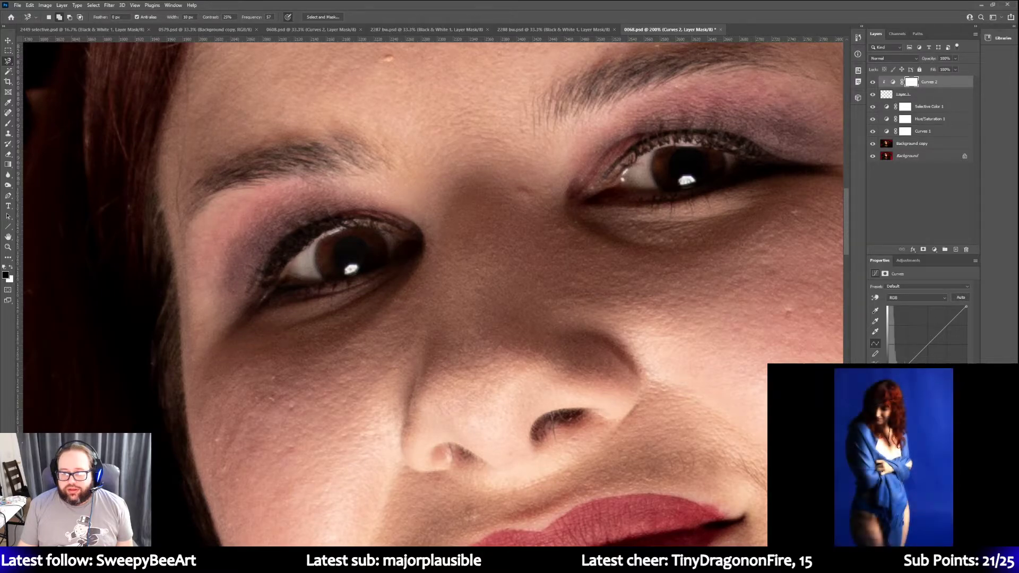
pyautogui.moveTo(966, 307); pyautogui.dragTo(904, 307)
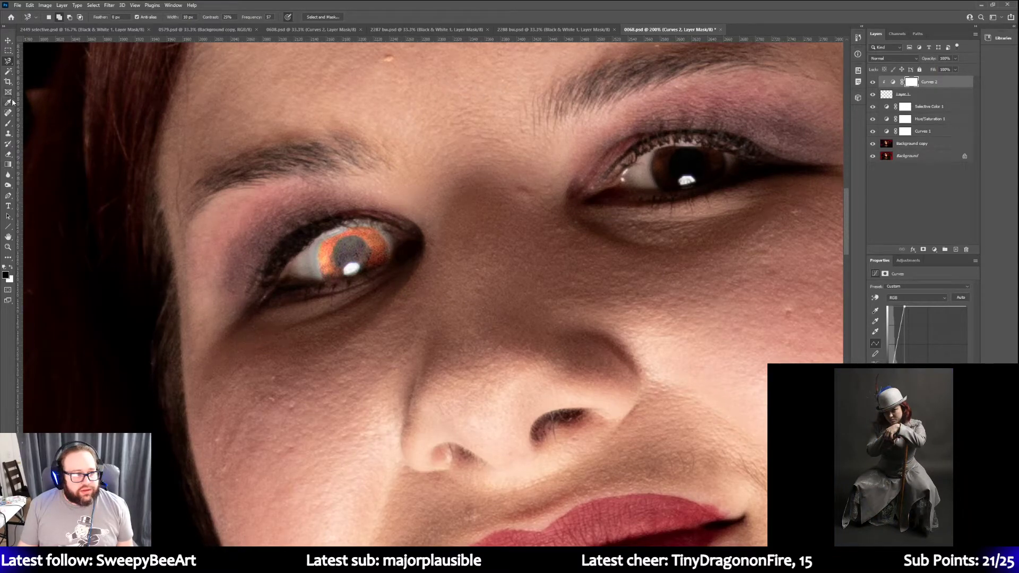
# Paint black over the pupil on the clipped Curves mask with a soft 50 px brush to keep the pupil dark
pyautogui.click(8, 122)
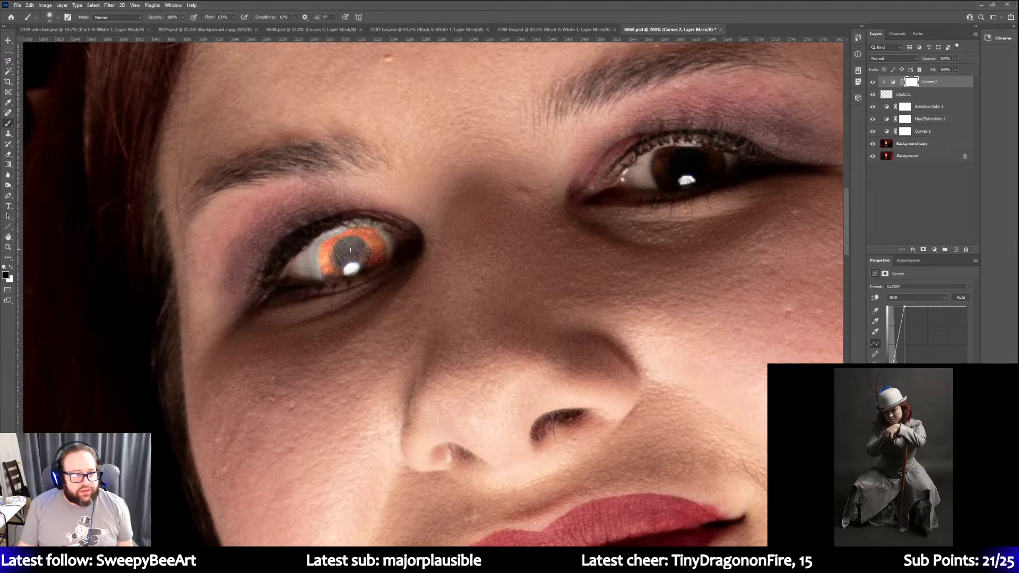
pyautogui.click(57, 17)
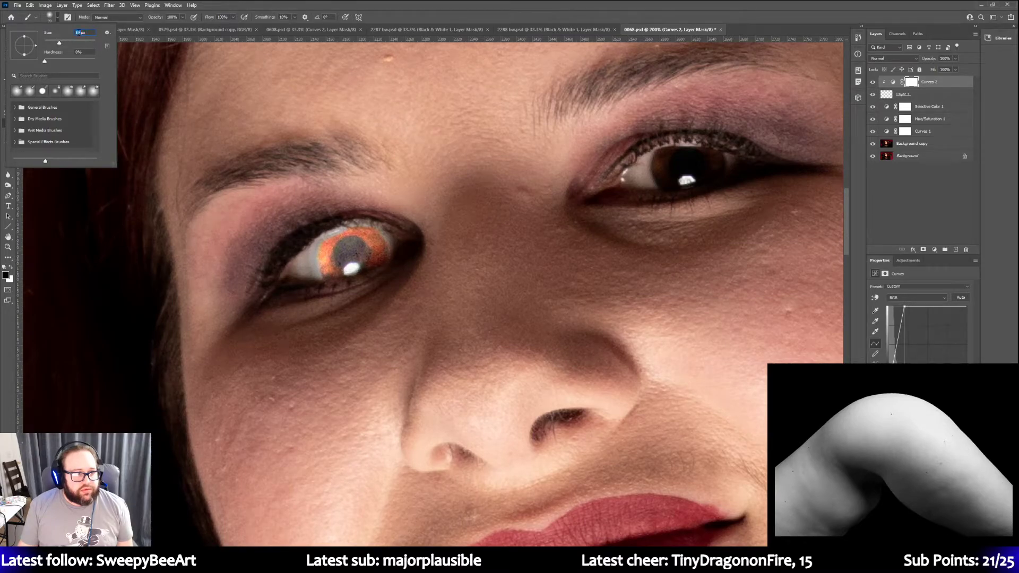
pyautogui.write('50')
pyautogui.press('Return')
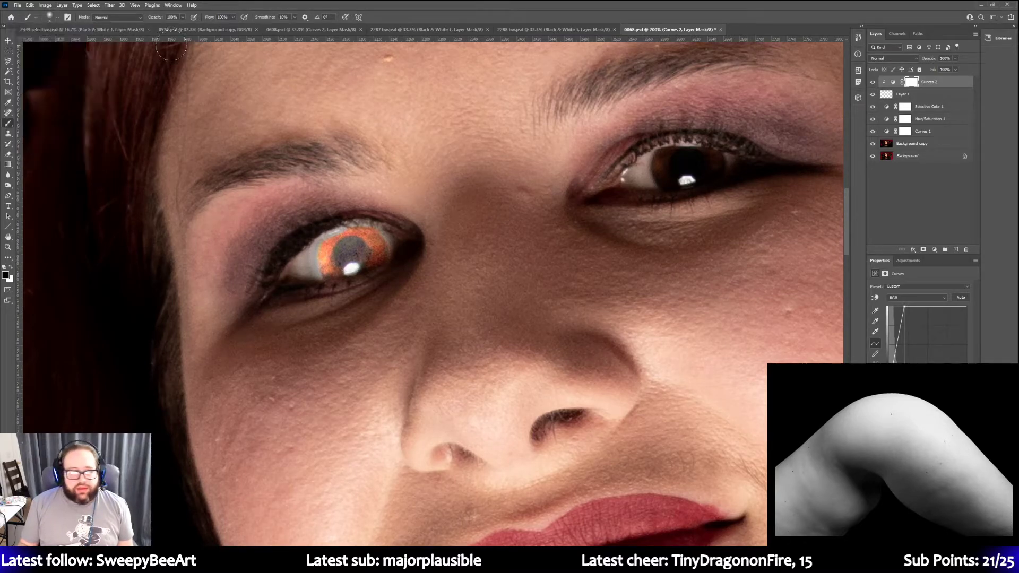
pyautogui.click(350, 254)
pyautogui.click(350, 253)
pyautogui.click(350, 253)
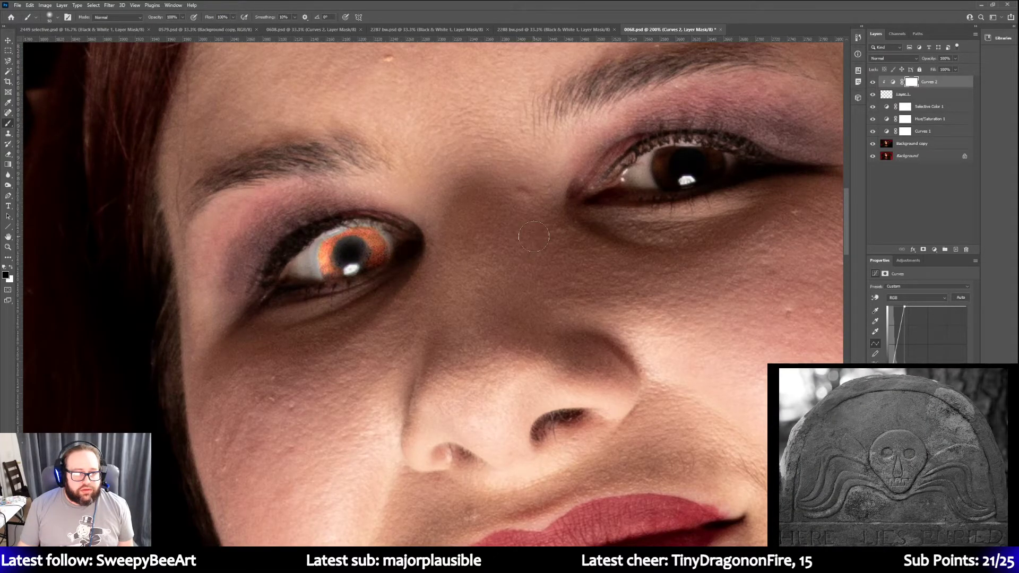
pyautogui.click(349, 252)
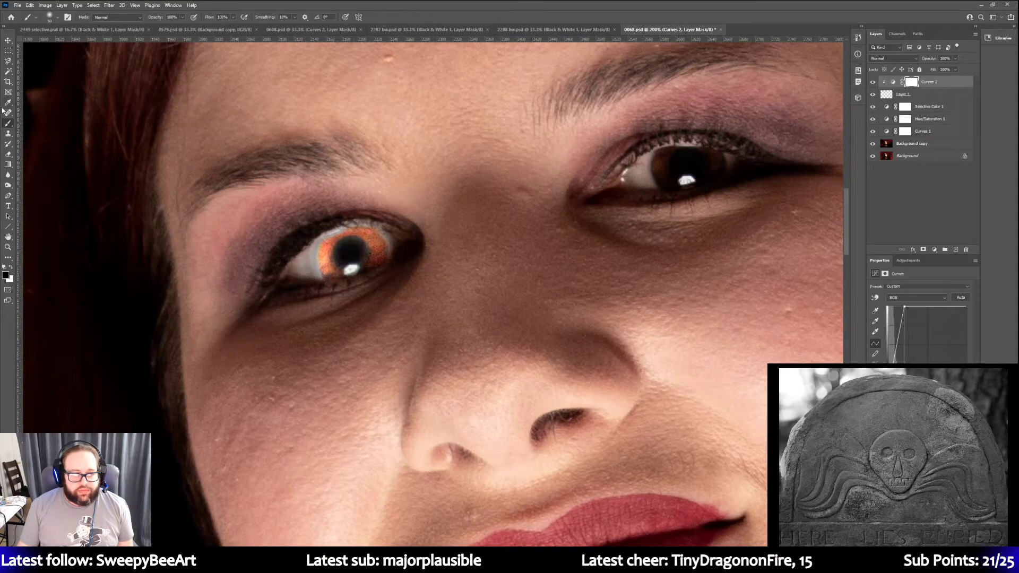
# Outline the iris of the other eye on the Background copy layer with the Magnetic Lasso
pyautogui.click(937, 95)
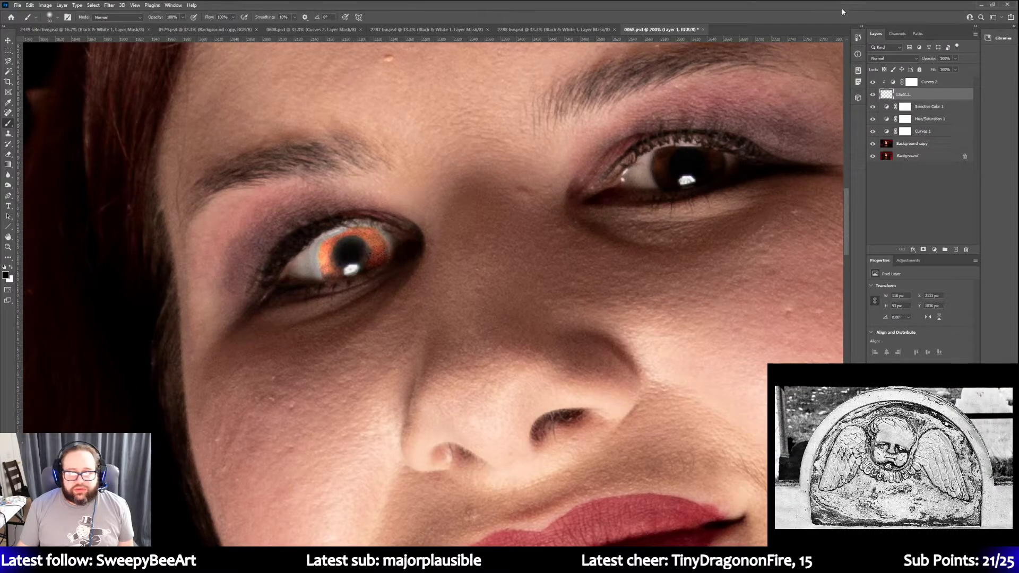
pyautogui.click(945, 143)
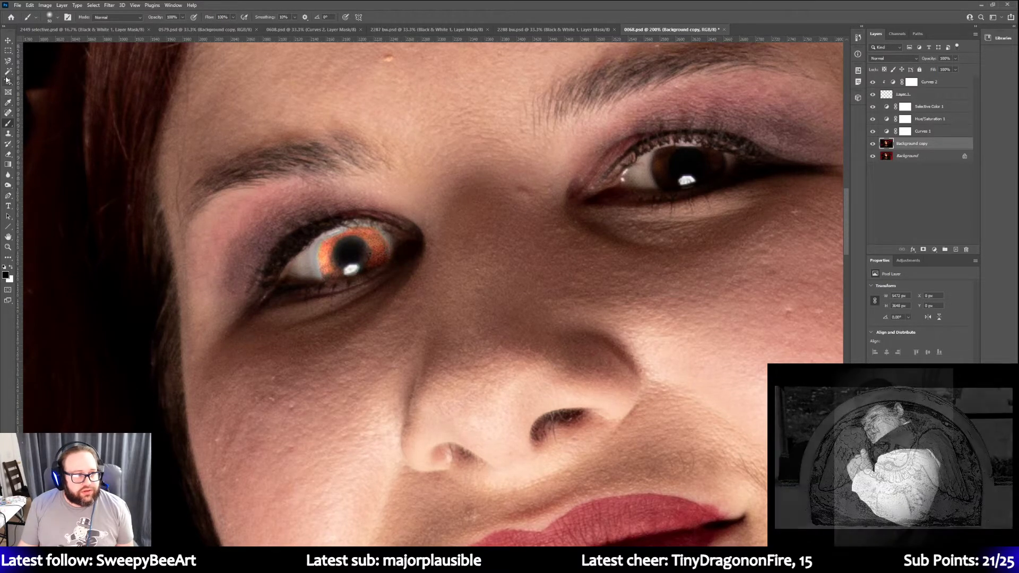
pyautogui.click(8, 61)
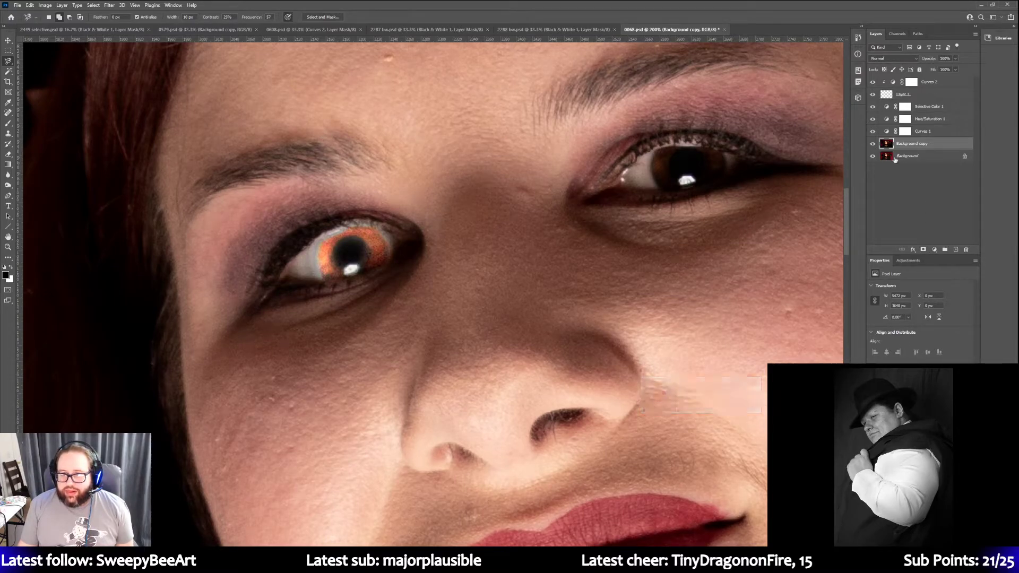
pyautogui.click(656, 150)
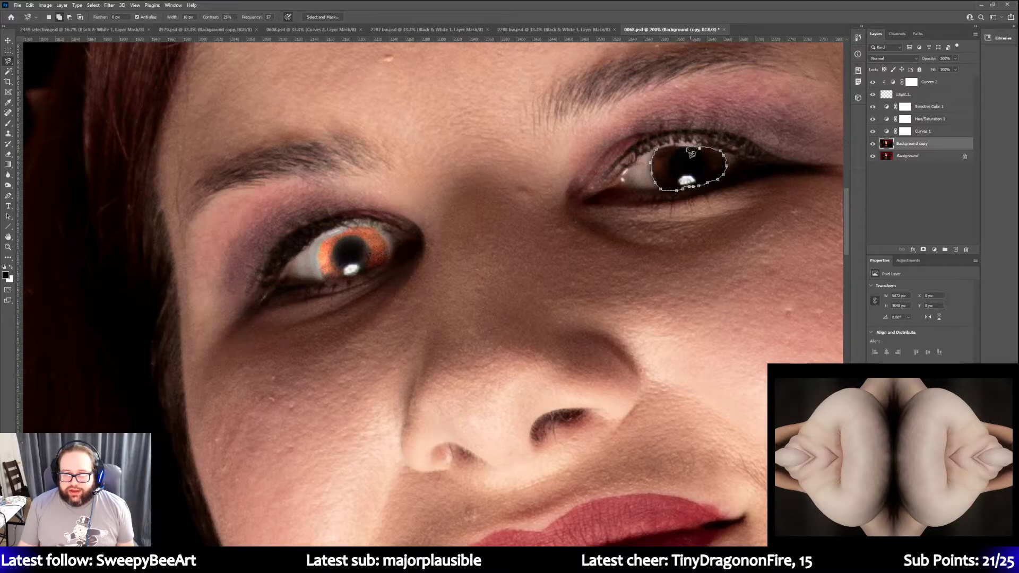
pyautogui.click(659, 154)
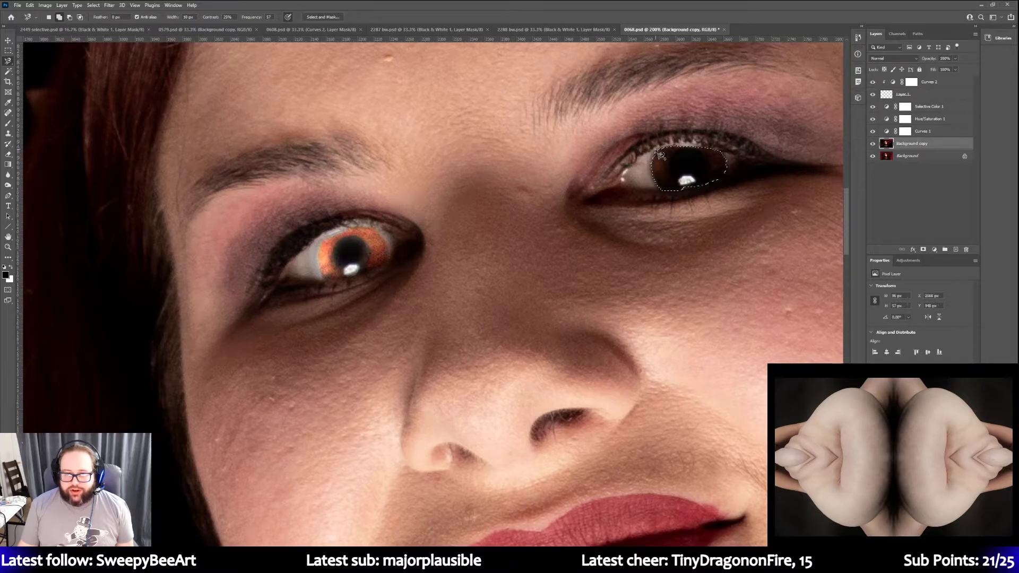
# Refine the second iris selection with Select and Mask, setting Radius to 5 px, Smooth to 5 and Feather to 5 px
pyautogui.click(322, 17)
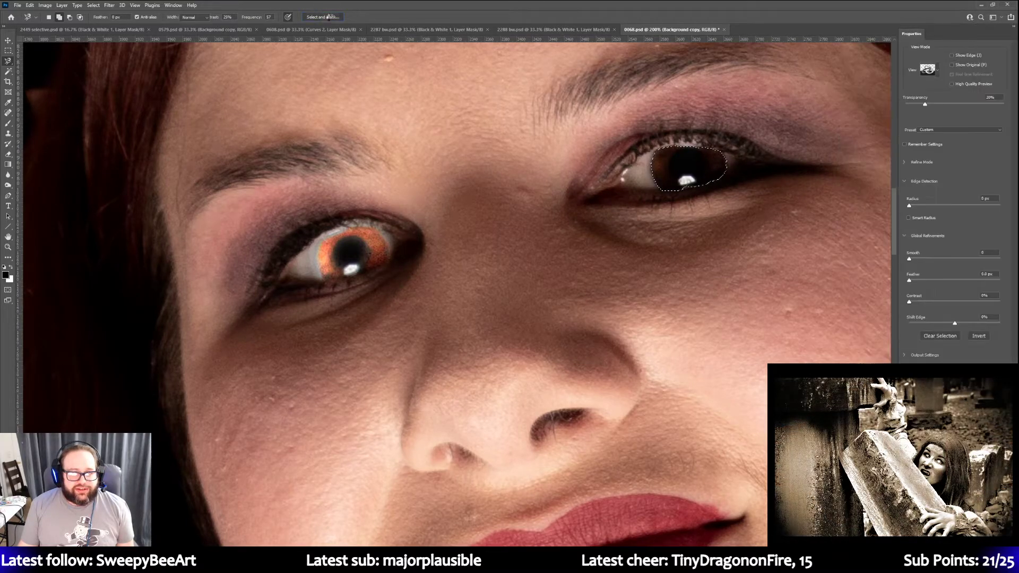
pyautogui.moveTo(996, 198); pyautogui.dragTo(978, 199)
pyautogui.write('5')
pyautogui.press('Tab')
pyautogui.write('5')
pyautogui.press('Tab')
pyautogui.write('5')
pyautogui.press('Return')
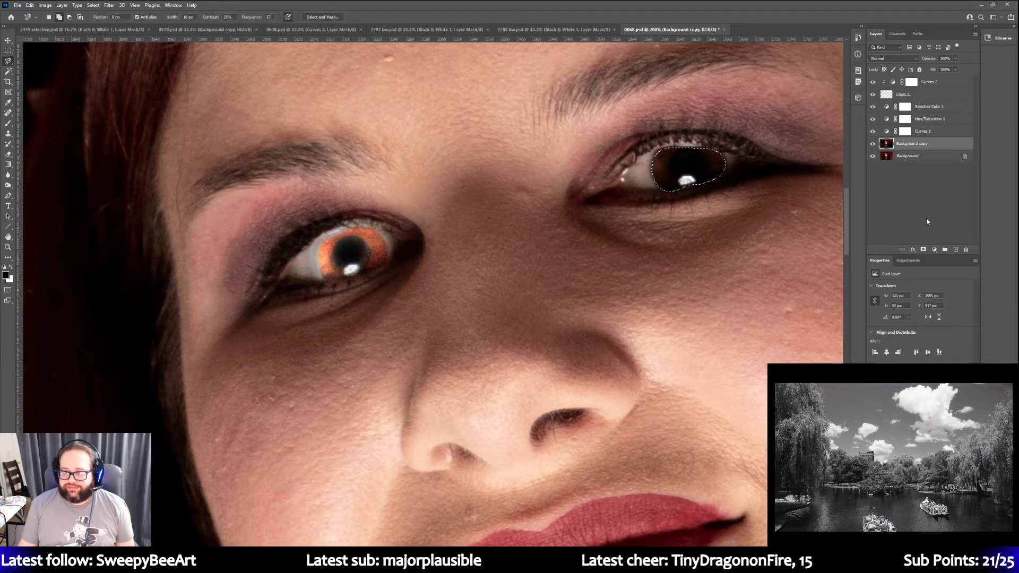
# Copy the selected second iris from the Background copy onto its own layer and move that layer above all the adjustments
pyautogui.rightClick(674, 160)
pyautogui.click(718, 213)
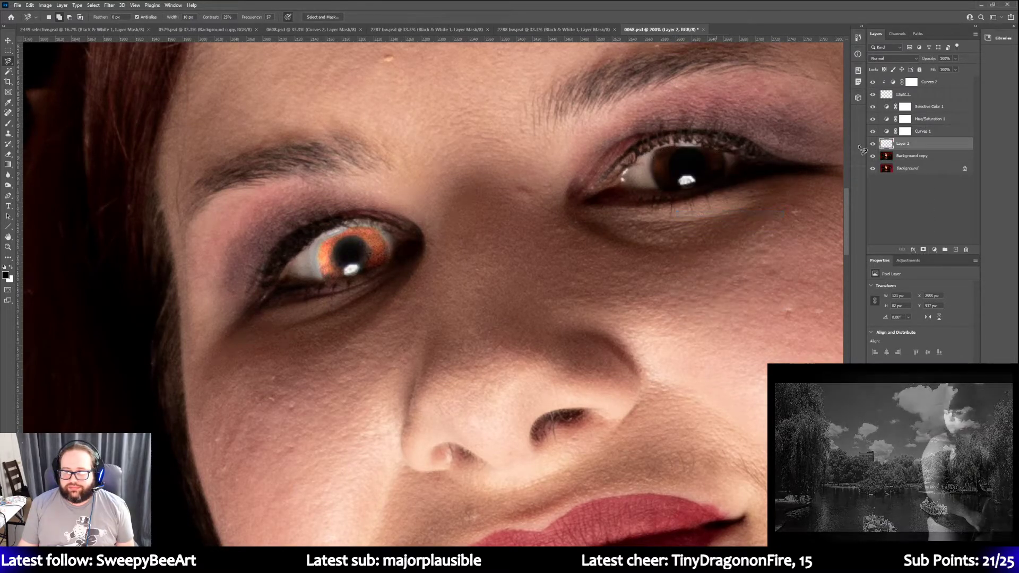
pyautogui.moveTo(940, 128); pyautogui.dragTo(937, 84)
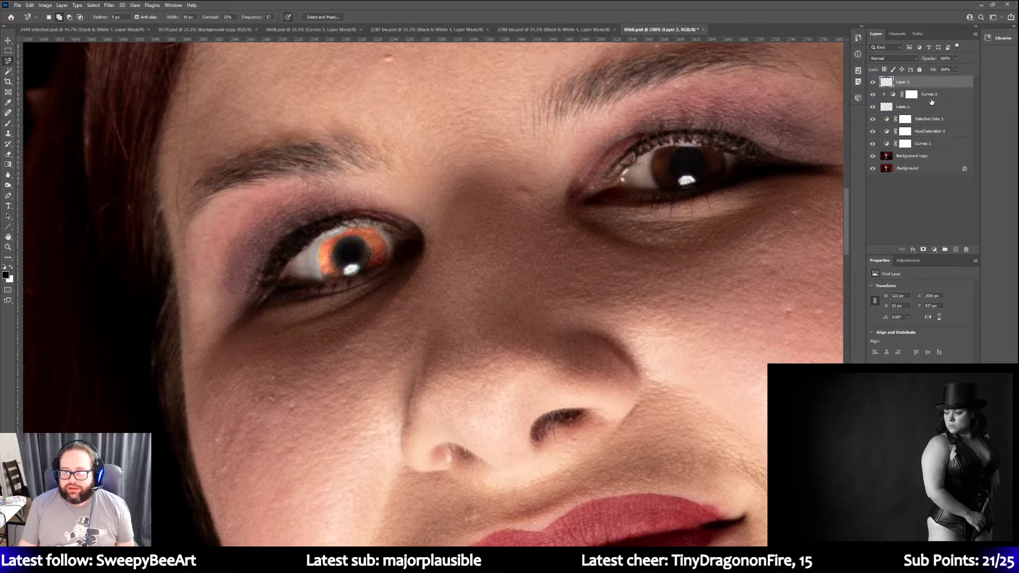
# Add a Curves adjustment clipped to the second iris layer and pull its white point far toward the shadows
pyautogui.click(908, 261)
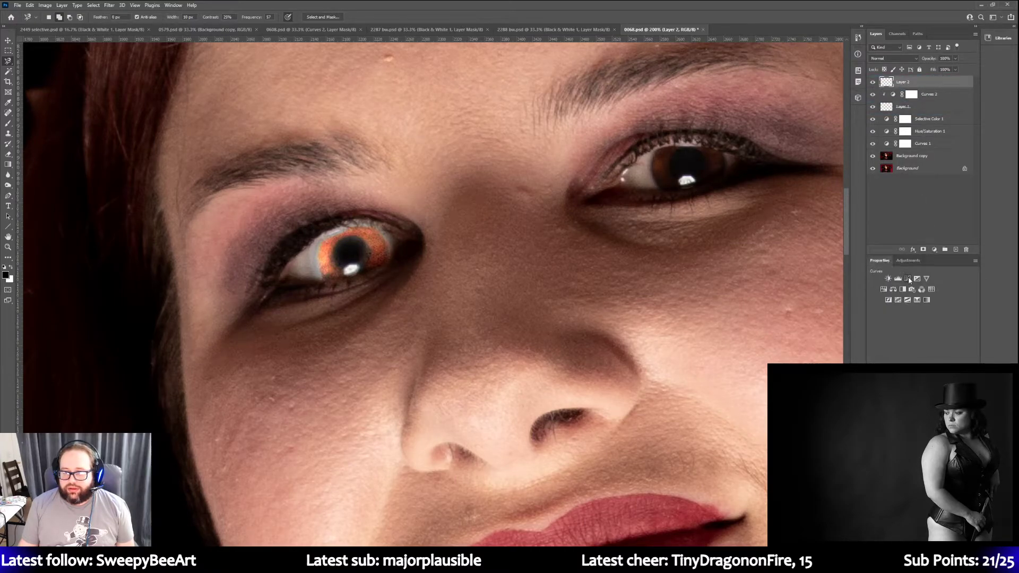
pyautogui.click(908, 278)
pyautogui.keyDown('alt'); pyautogui.click(942, 88); pyautogui.keyUp('alt')
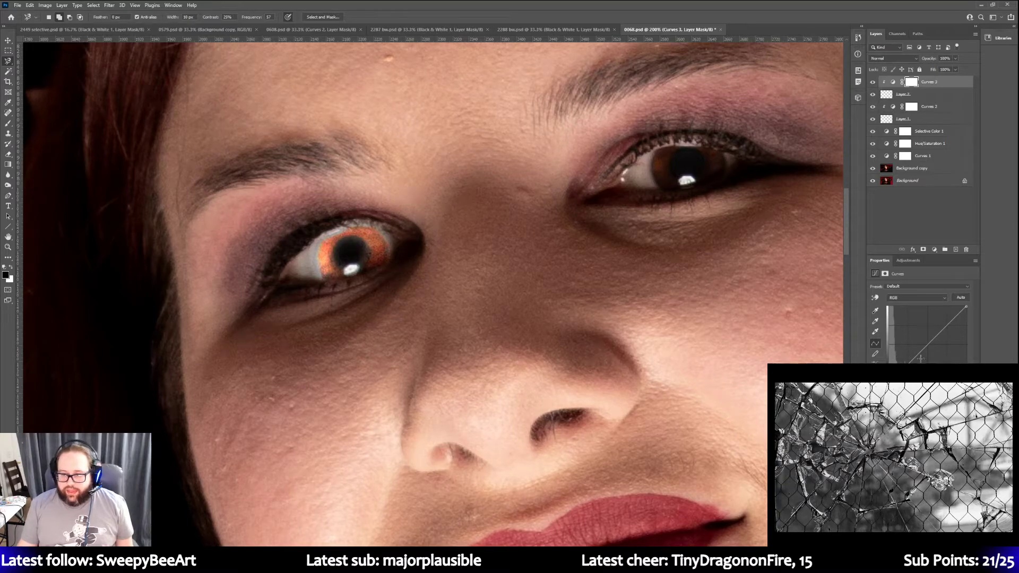
pyautogui.moveTo(966, 307); pyautogui.dragTo(912, 307)
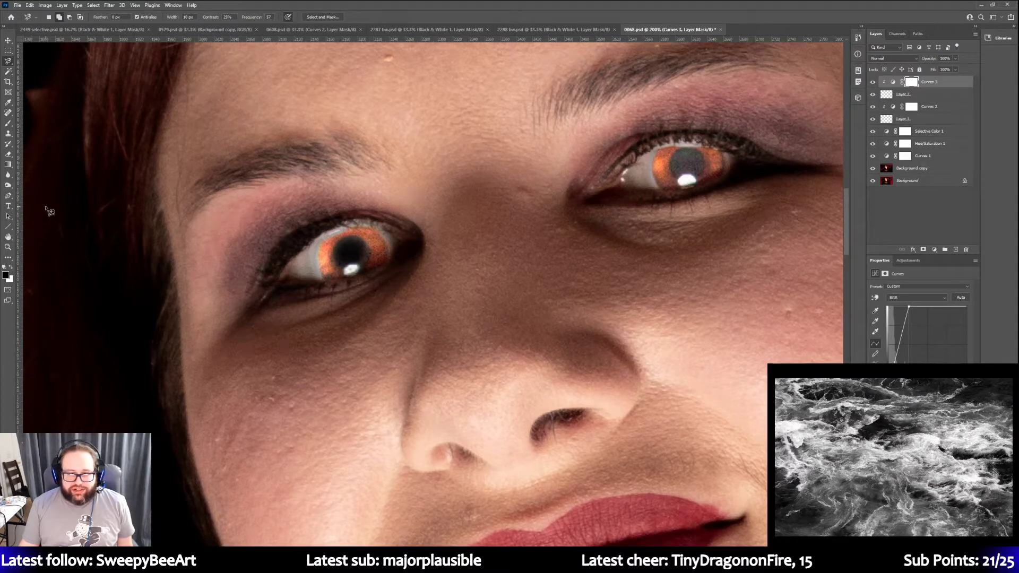
# Paint black over the second eye's pupil on the clipped Curves mask with a soft brush to darken it
pyautogui.click(8, 123)
pyautogui.click(686, 164)
pyautogui.click(686, 164)
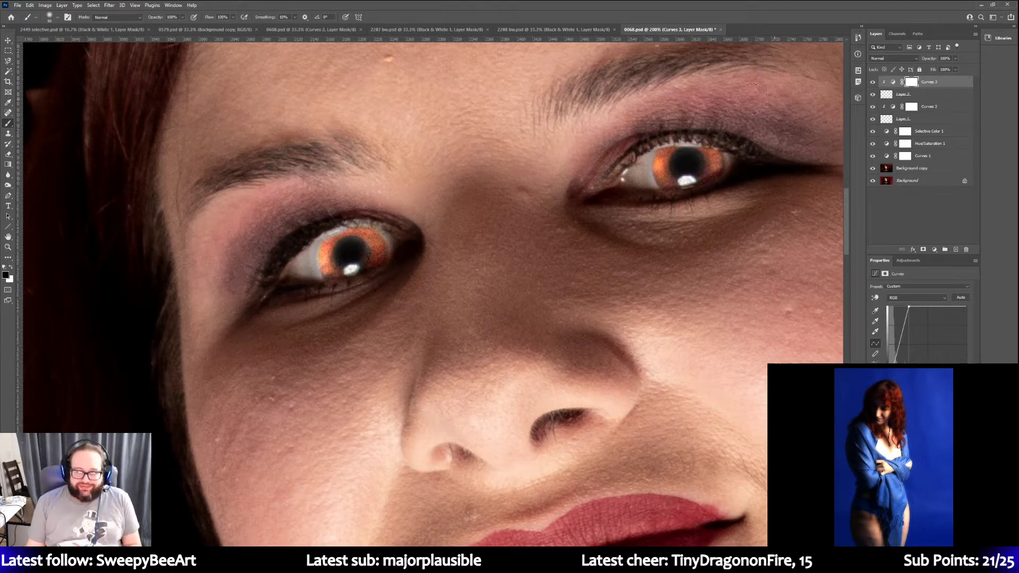
# Soften the outer rim of the first iris on its layer, Layer 1, using a small Eraser with 0% hardness
pyautogui.click(943, 108)
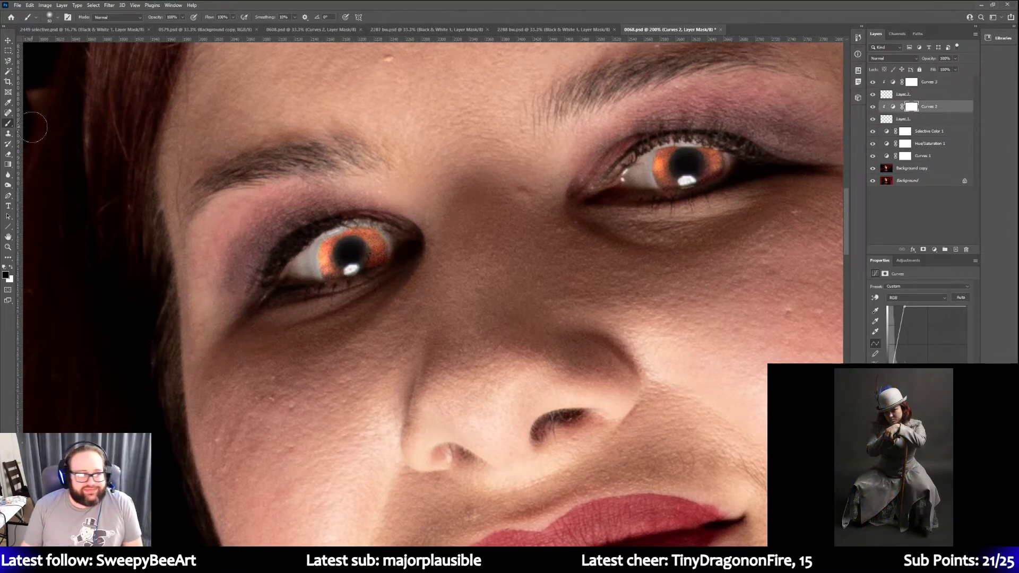
pyautogui.click(9, 156)
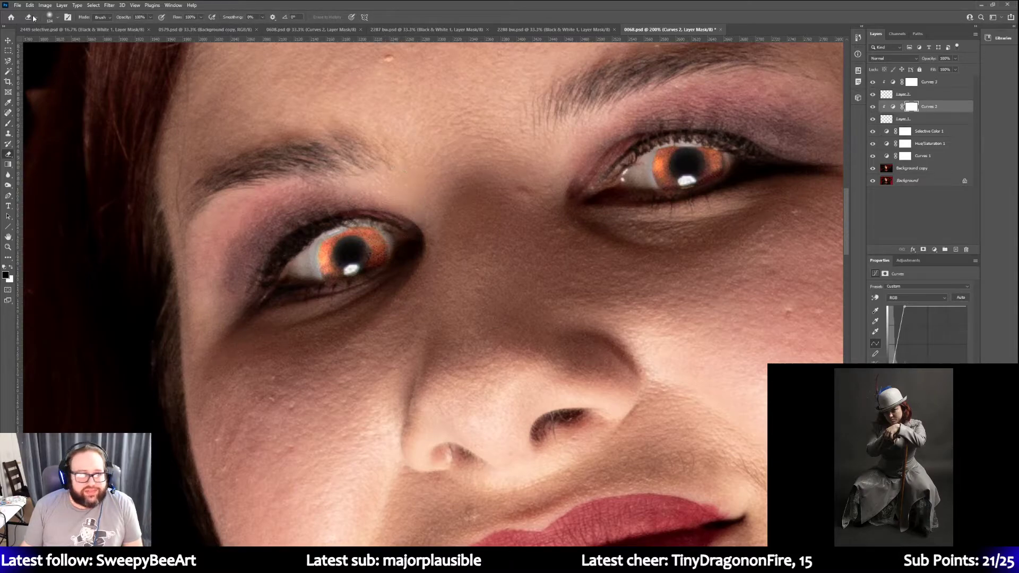
pyautogui.click(50, 17)
pyautogui.moveTo(61, 42); pyautogui.dragTo(58, 43)
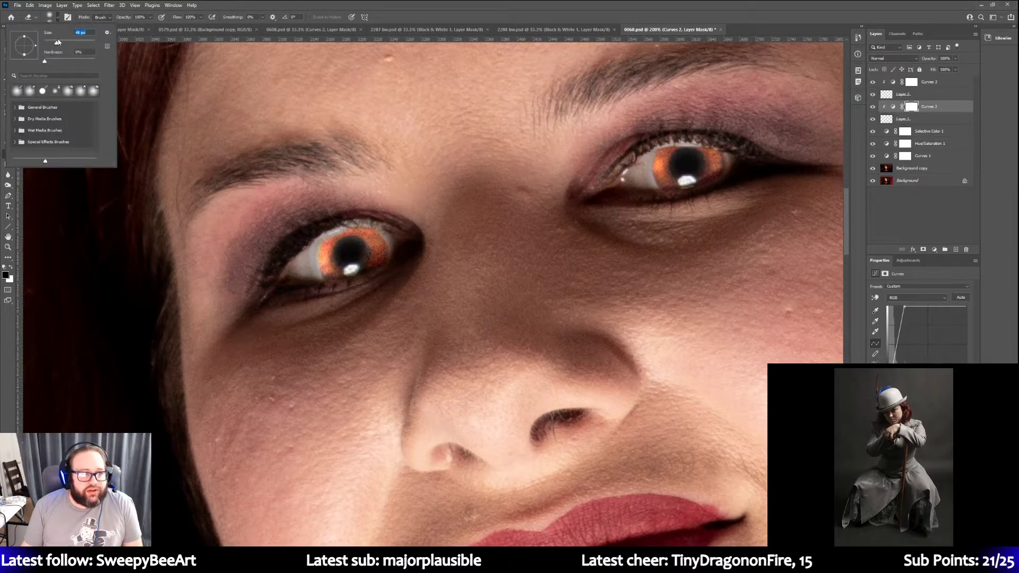
pyautogui.click(396, 226)
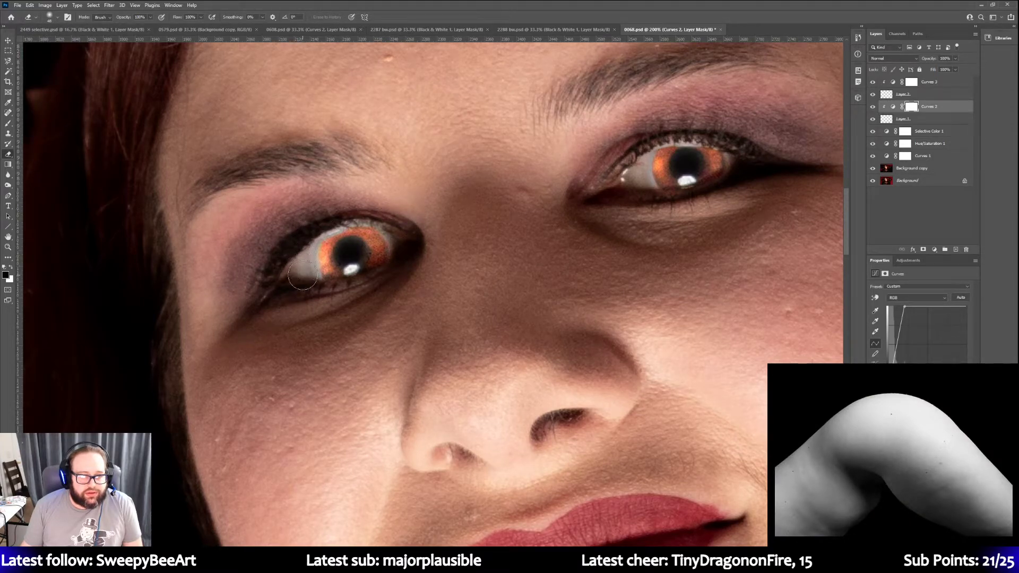
pyautogui.click(12, 269)
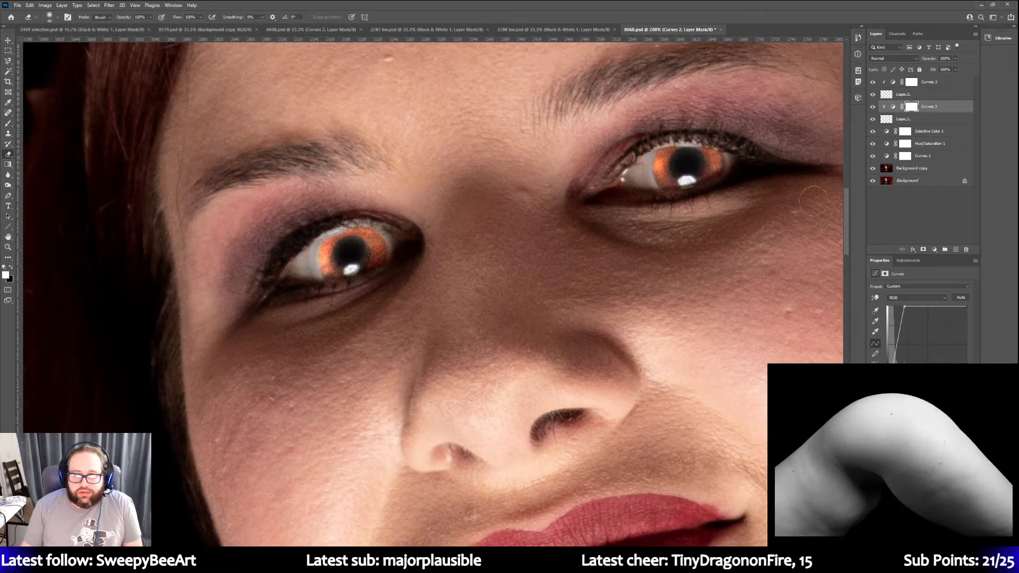
pyautogui.click(934, 118)
pyautogui.press('x')
pyautogui.moveTo(308, 281)
pyautogui.mouseDown()
pyautogui.moveTo(309, 230)
pyautogui.moveTo(289, 237)
pyautogui.moveTo(350, 214)
pyautogui.mouseUp()
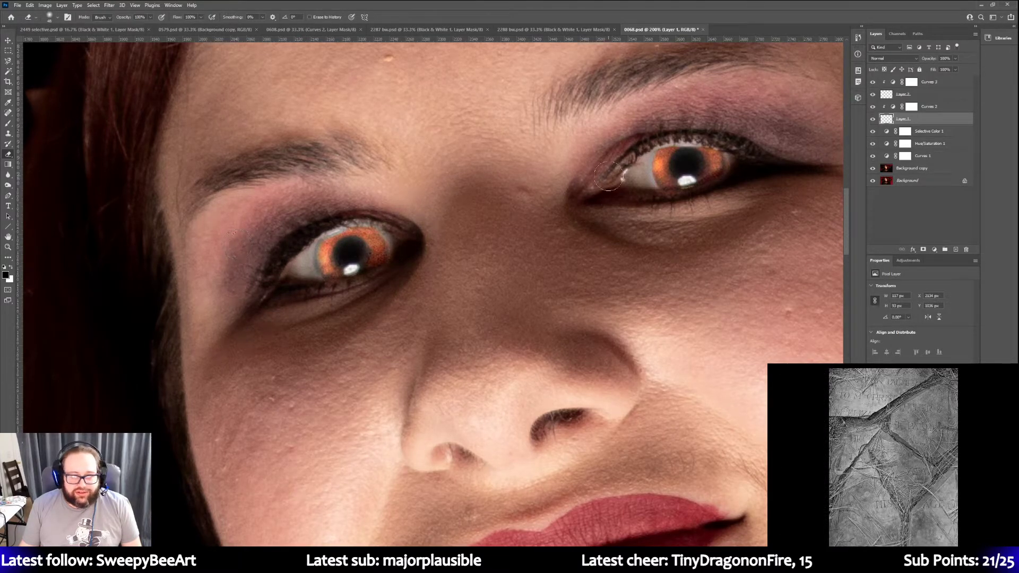
pyautogui.moveTo(346, 216)
pyautogui.mouseDown()
pyautogui.moveTo(396, 211)
pyautogui.moveTo(403, 249)
pyautogui.mouseUp()
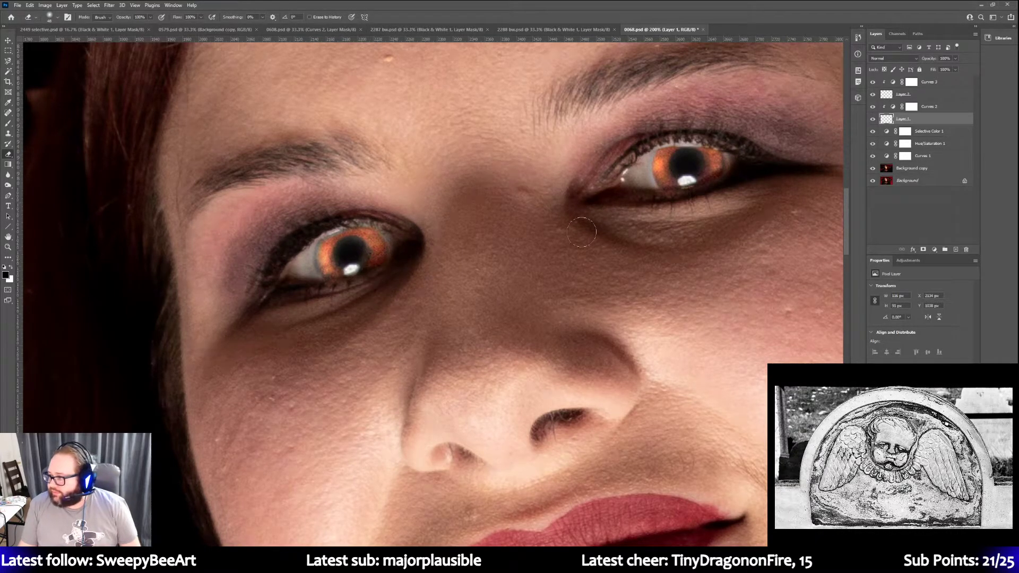
# Save the portrait 0068.psd with both irises brightened
pyautogui.click(930, 84)
pyautogui.press('x')
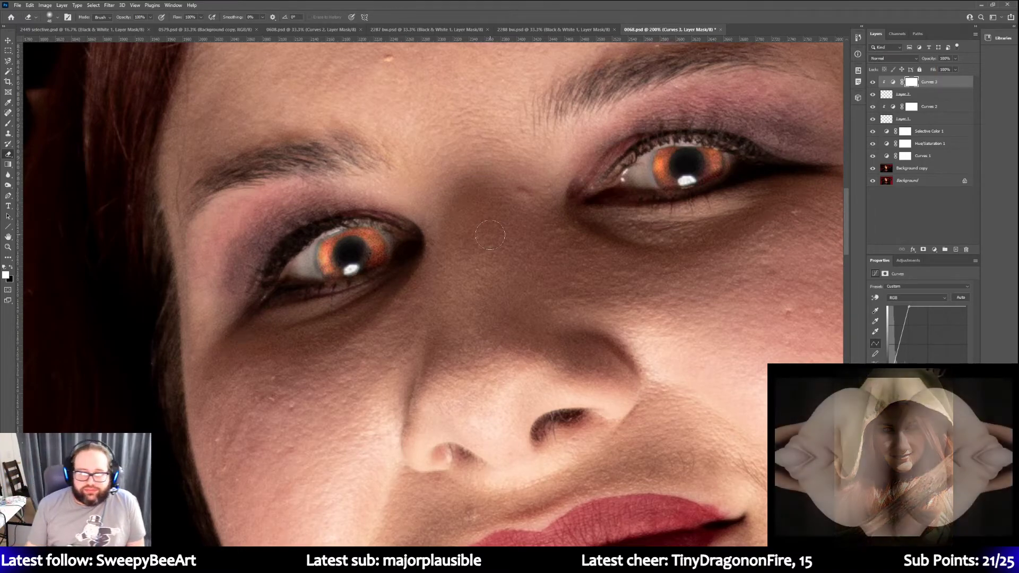
pyautogui.click(8, 247)
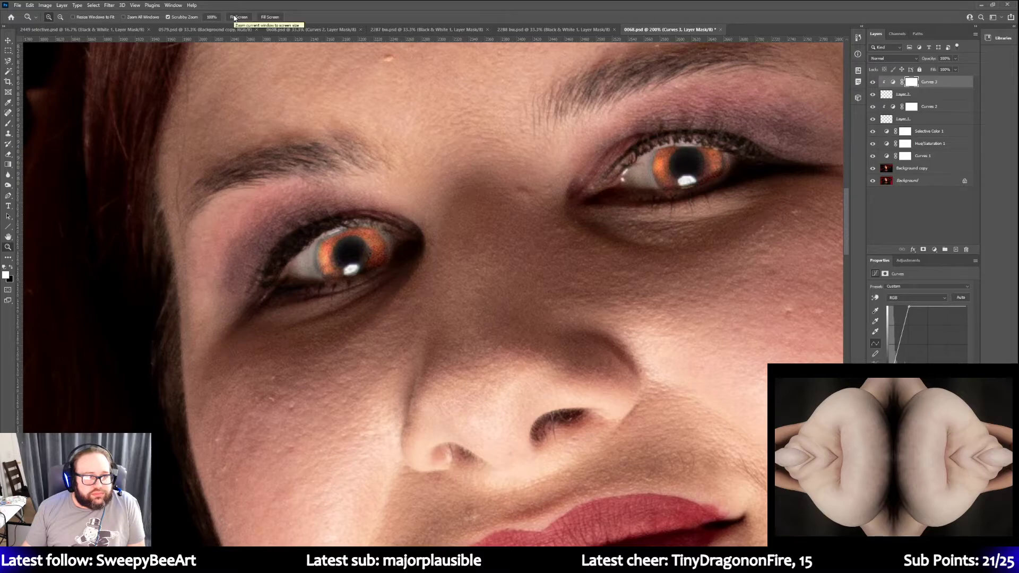
pyautogui.click(237, 17)
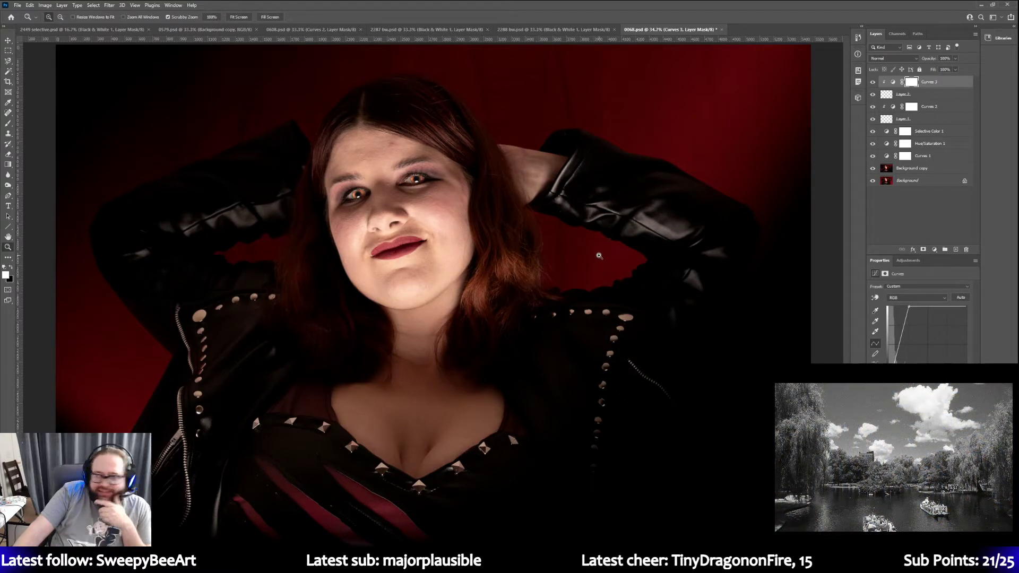
pyautogui.click(18, 5)
pyautogui.click(27, 94)
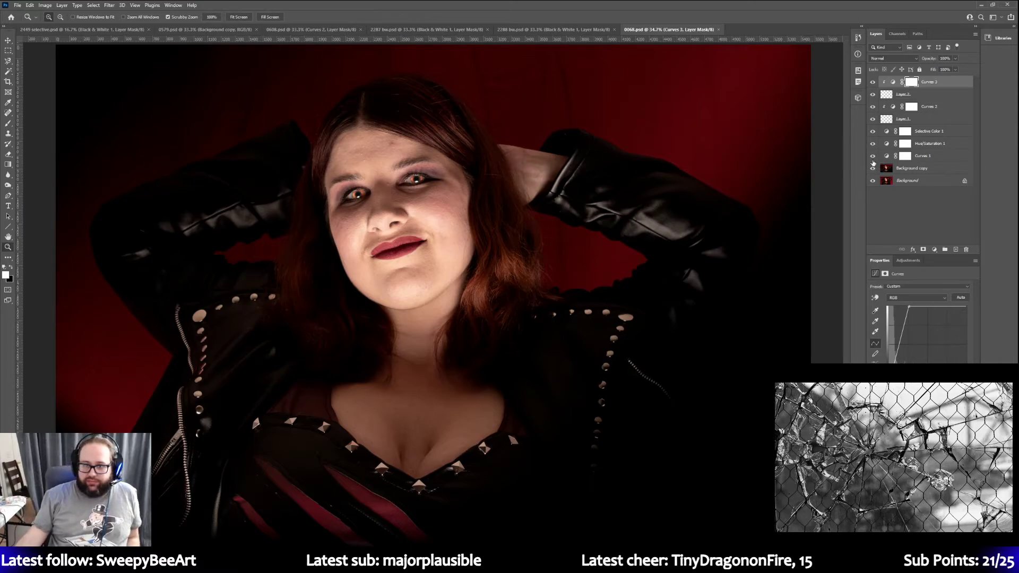
# Hide every layer above Background to compare with the original, show them all again, and save 0068.psd
pyautogui.moveTo(874, 158); pyautogui.dragTo(872, 82)
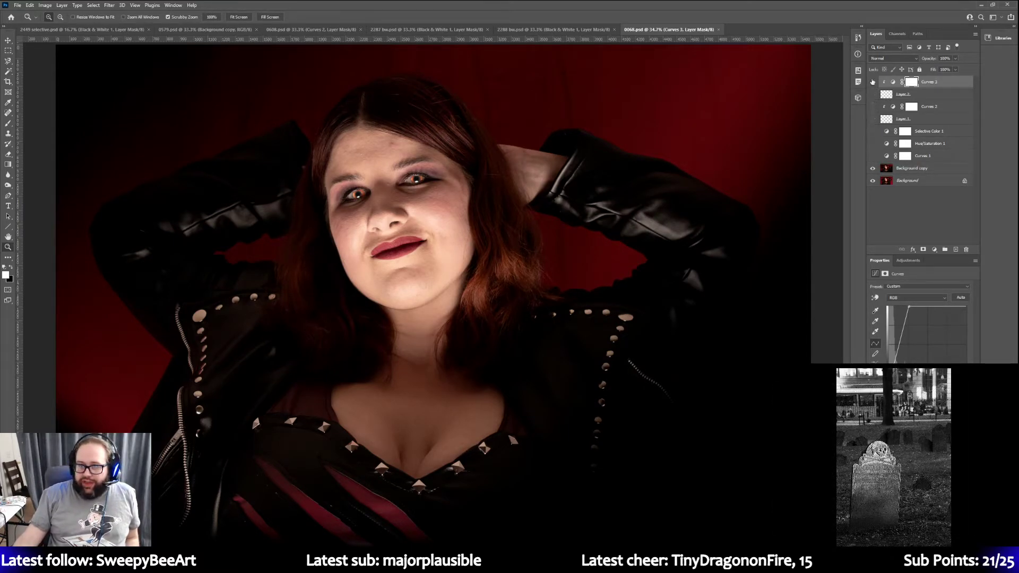
pyautogui.click(873, 170)
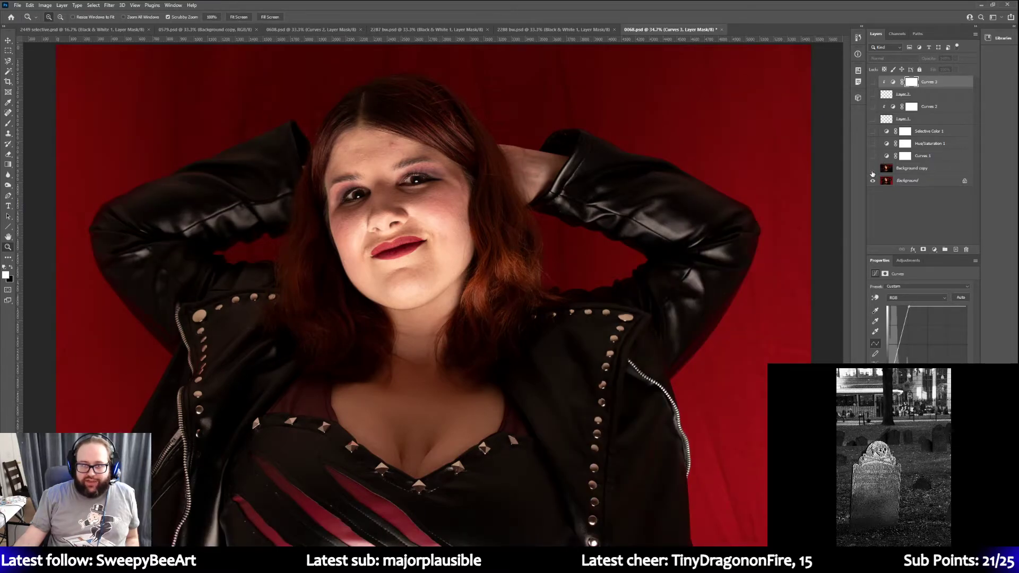
pyautogui.moveTo(873, 168); pyautogui.dragTo(872, 81)
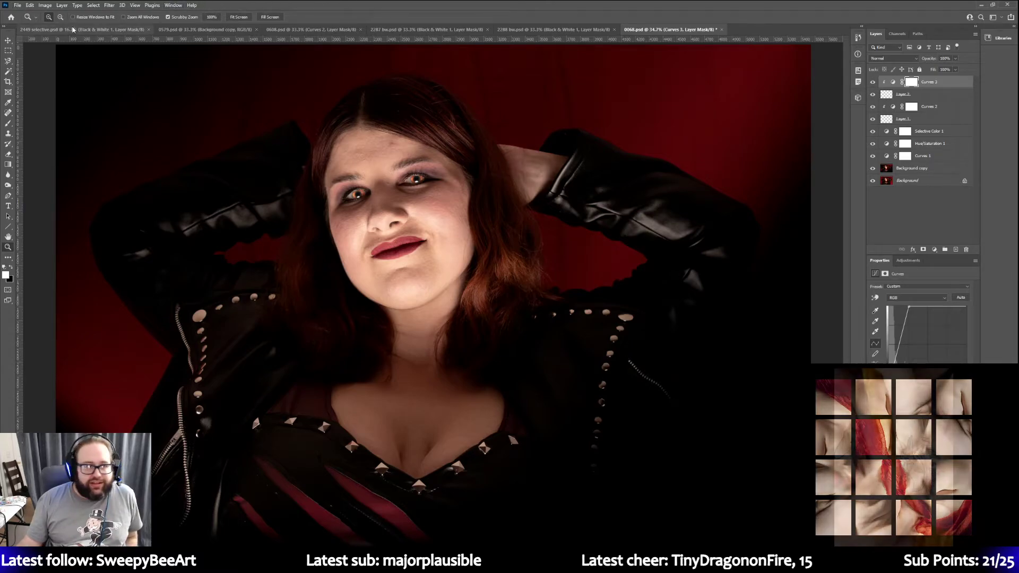
pyautogui.click(18, 6)
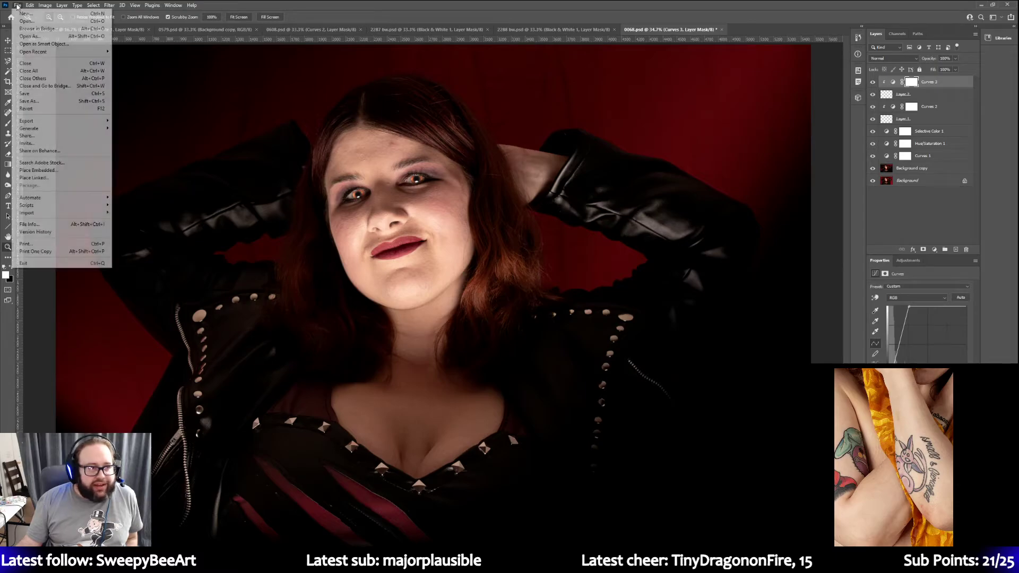
pyautogui.click(62, 94)
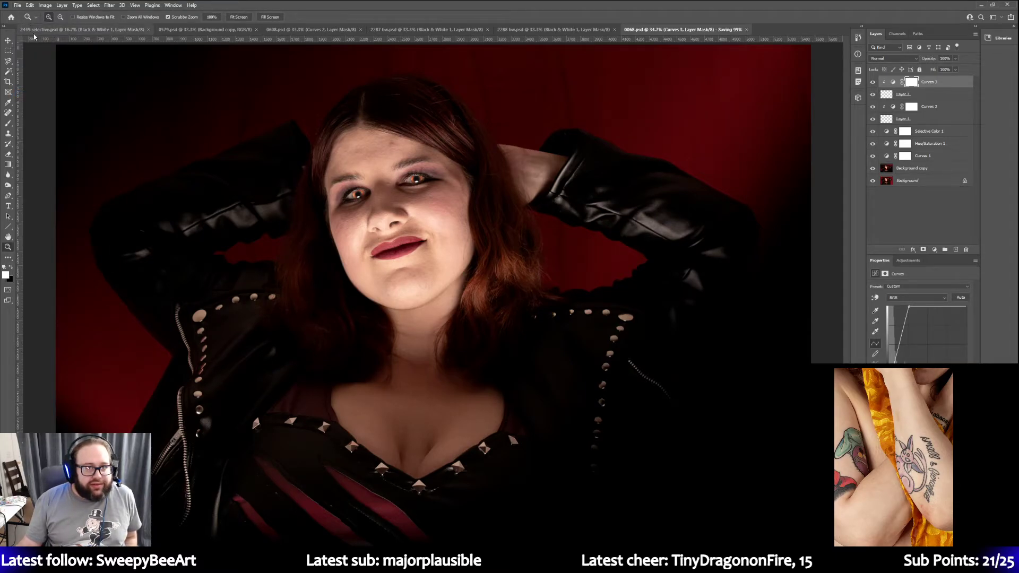
# Add a Black & White adjustment above all layers, try the Maximum Black preset, and return to the Default preset
pyautogui.click(910, 264)
pyautogui.click(901, 289)
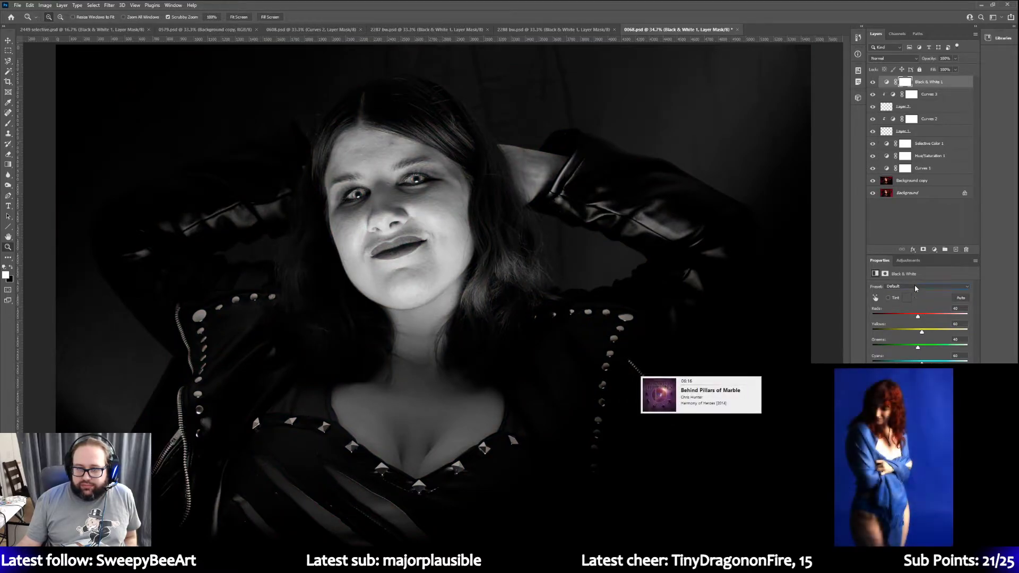
pyautogui.click(915, 287)
pyautogui.click(911, 350)
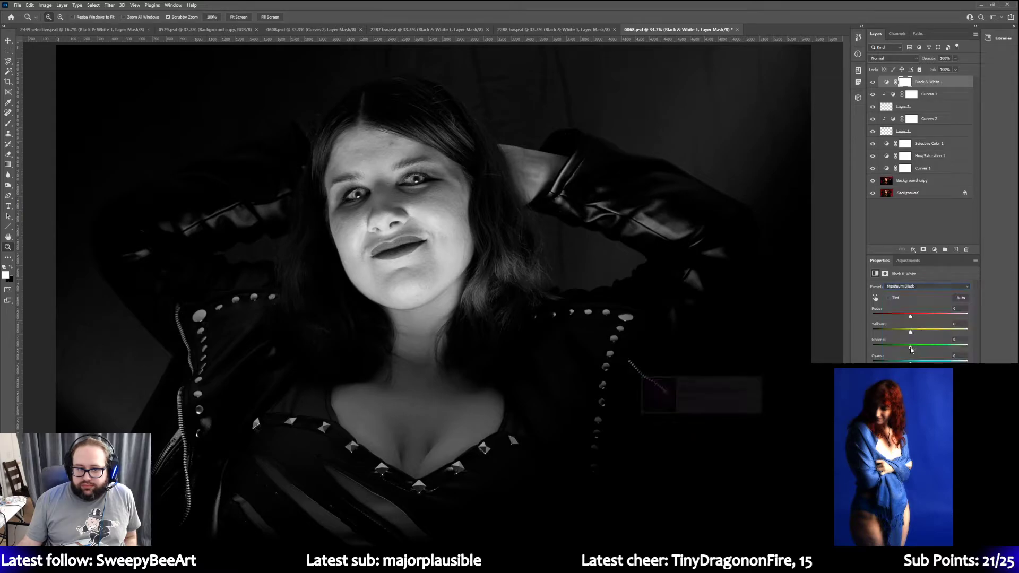
pyautogui.click(911, 285)
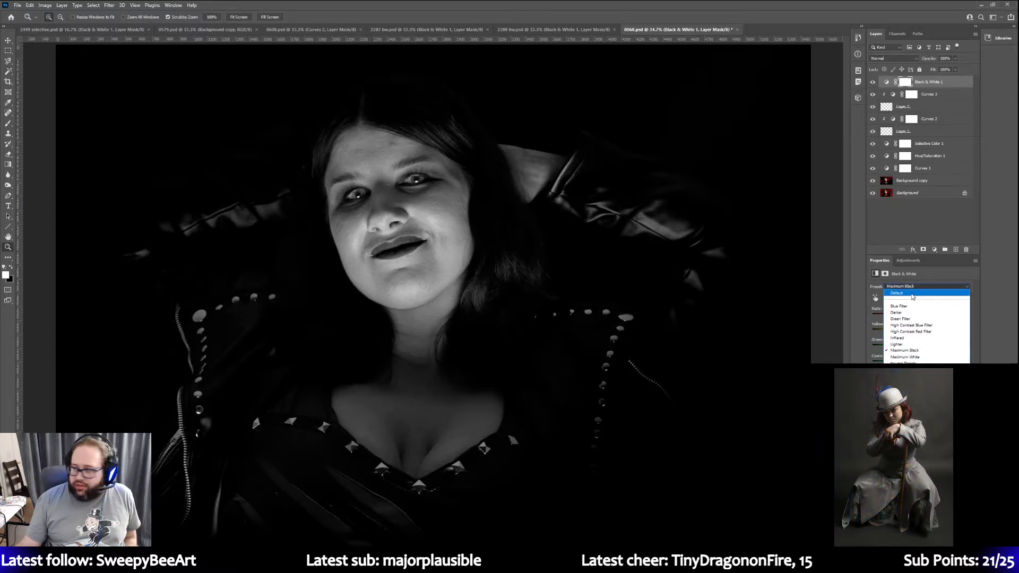
pyautogui.click(911, 295)
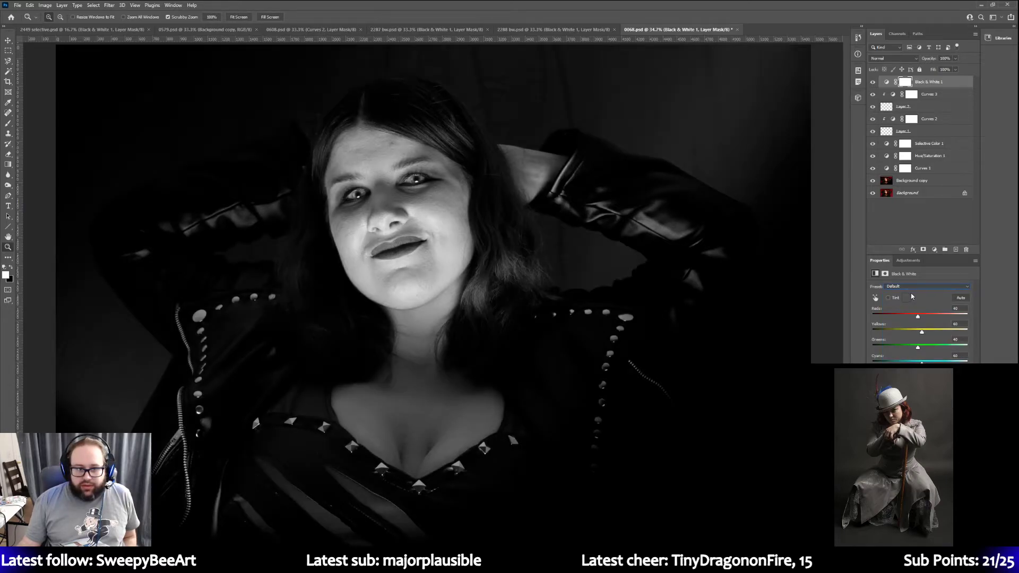
# Save the black-and-white version as a new Photoshop file named "0068 bw 1" in the ABA March 2021 folder
pyautogui.click(18, 5)
pyautogui.click(47, 101)
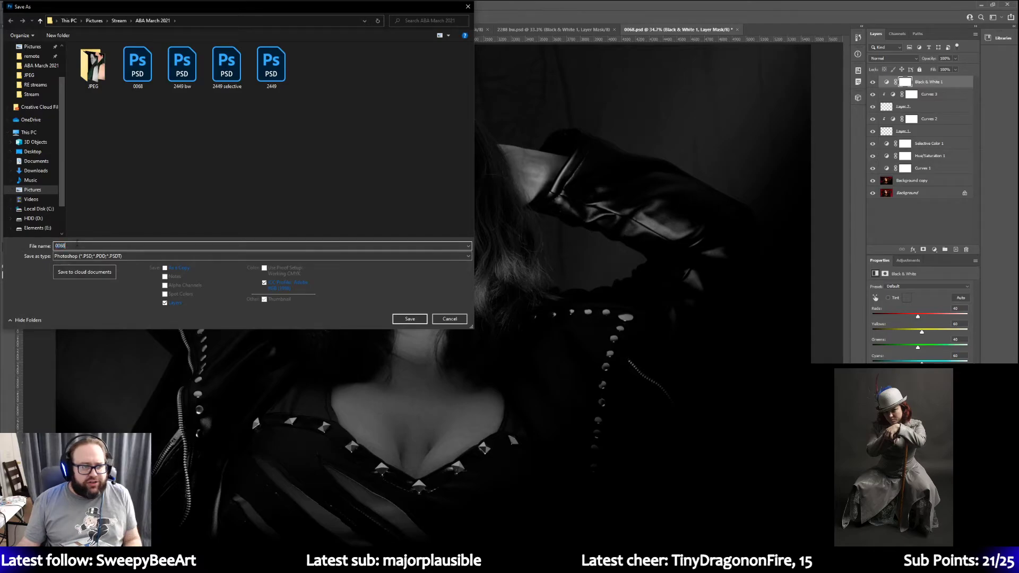
pyautogui.click(76, 245)
pyautogui.write('bw 1')
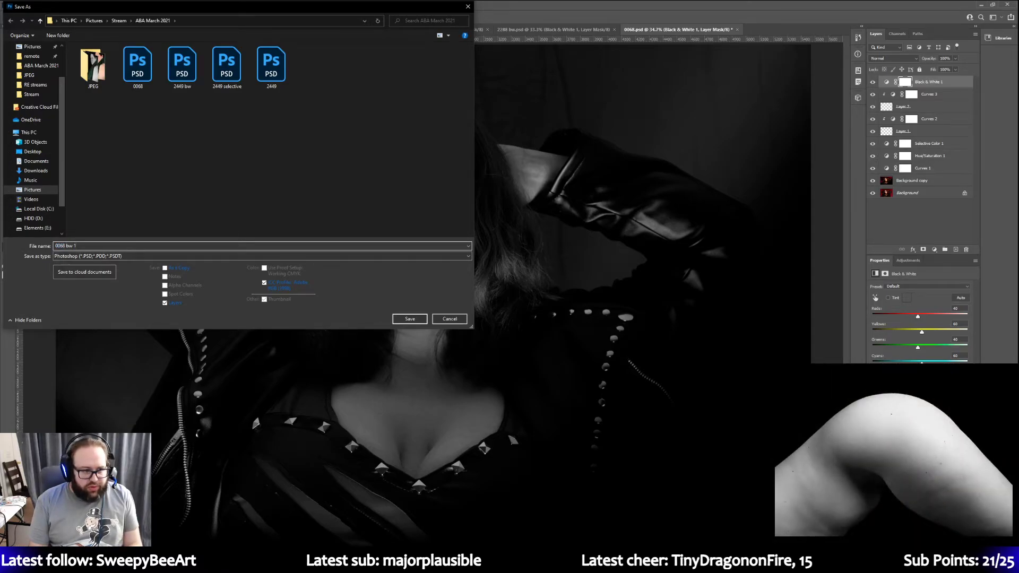
pyautogui.press('Return')
pyautogui.press('Return')
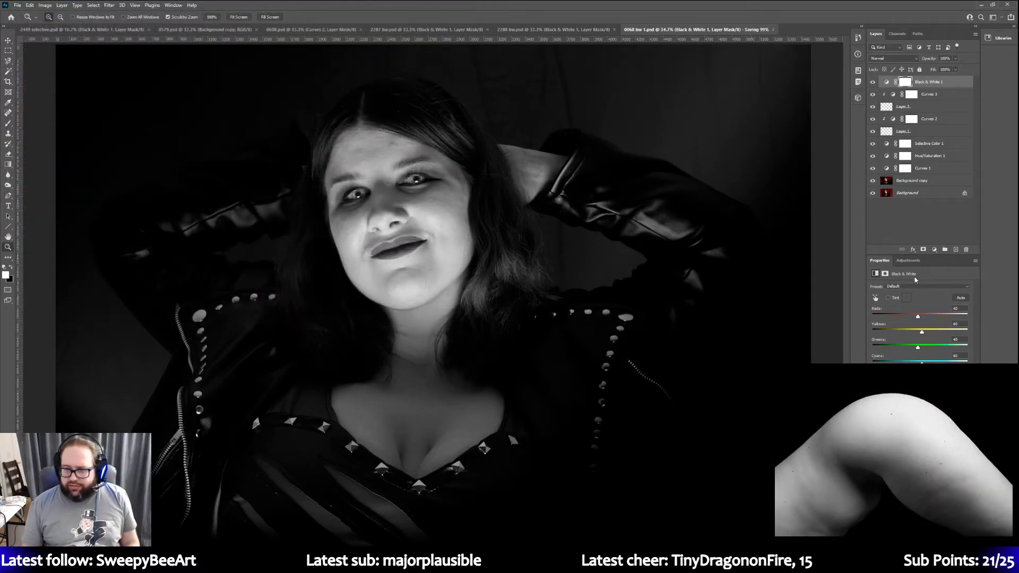
# Apply the Maximum Black preset to the Black & White adjustment and raise Reds to about 50
pyautogui.click(915, 286)
pyautogui.click(906, 351)
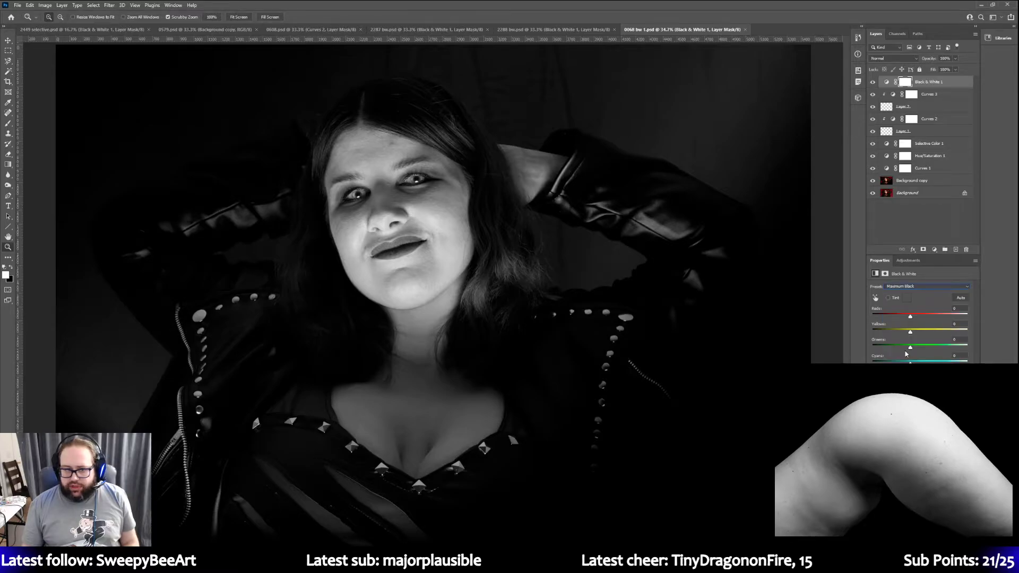
pyautogui.moveTo(910, 317); pyautogui.dragTo(919, 317)
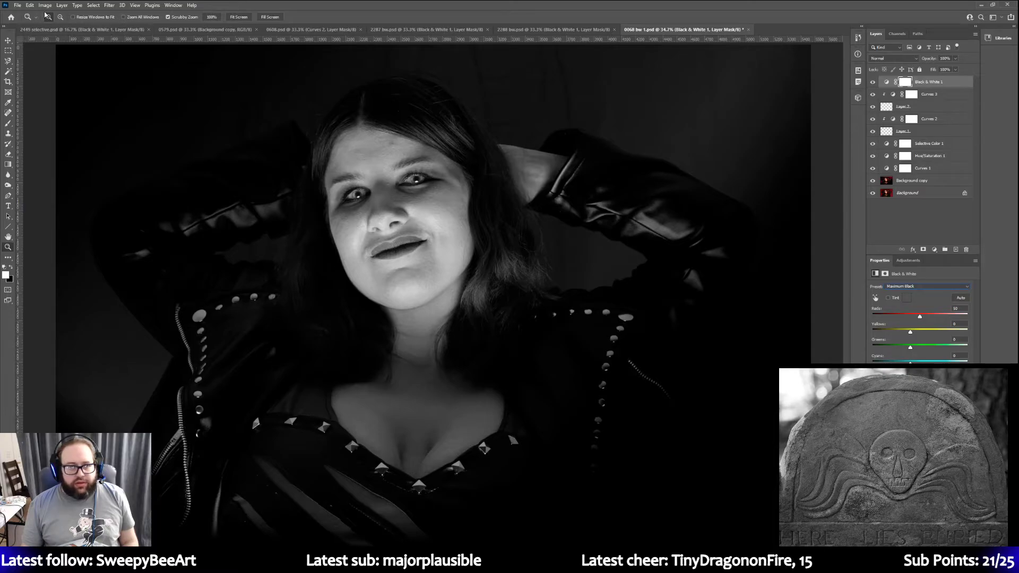
# Save the second black-and-white variant as a new Photoshop file named "0068 bw 2"
pyautogui.click(18, 5)
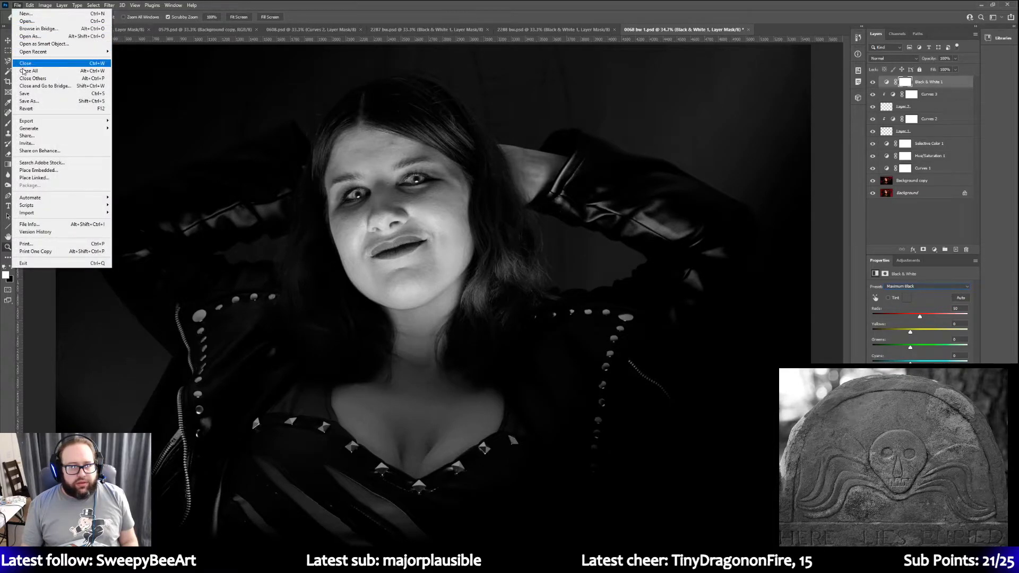
pyautogui.click(31, 102)
pyautogui.click(86, 245)
pyautogui.press('Return')
pyautogui.press('Return')
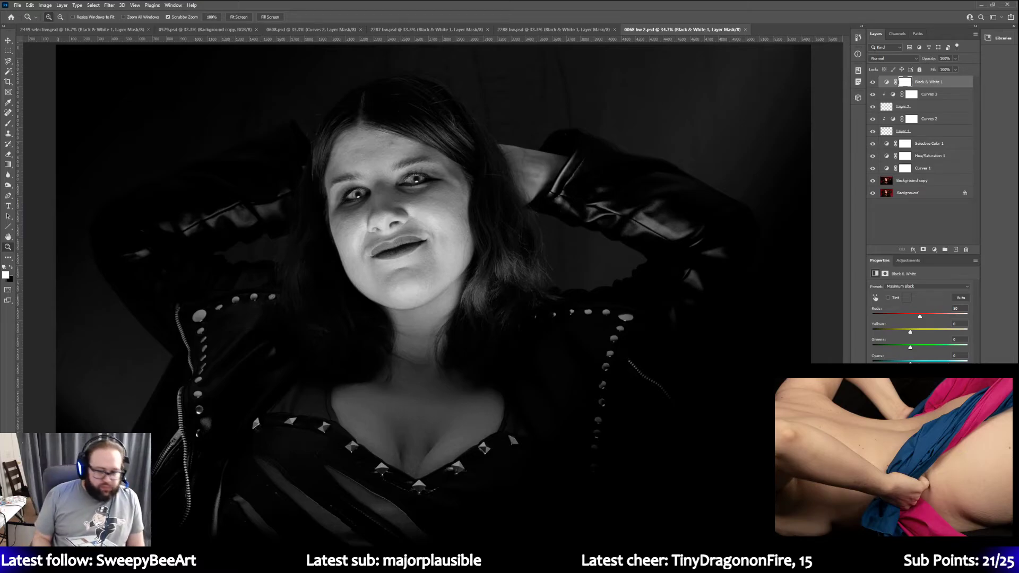
# Open the next photo, IMG_0064.jpg, for editing
pyautogui.press('super+d')
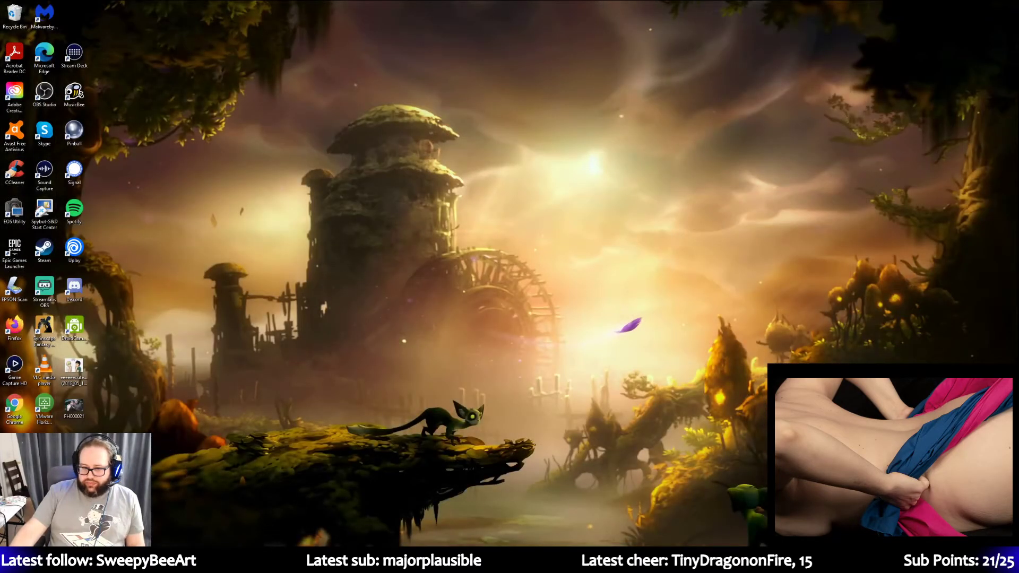
pyautogui.press('super+d')
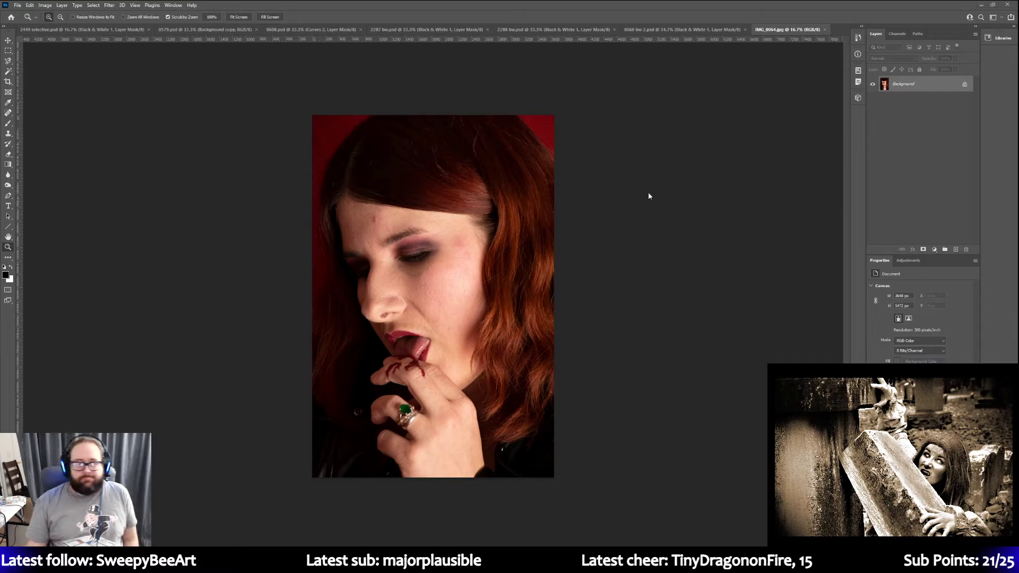
# Duplicate the Background layer of IMG_0064.jpg under the default name "Background copy"
pyautogui.rightClick(919, 87)
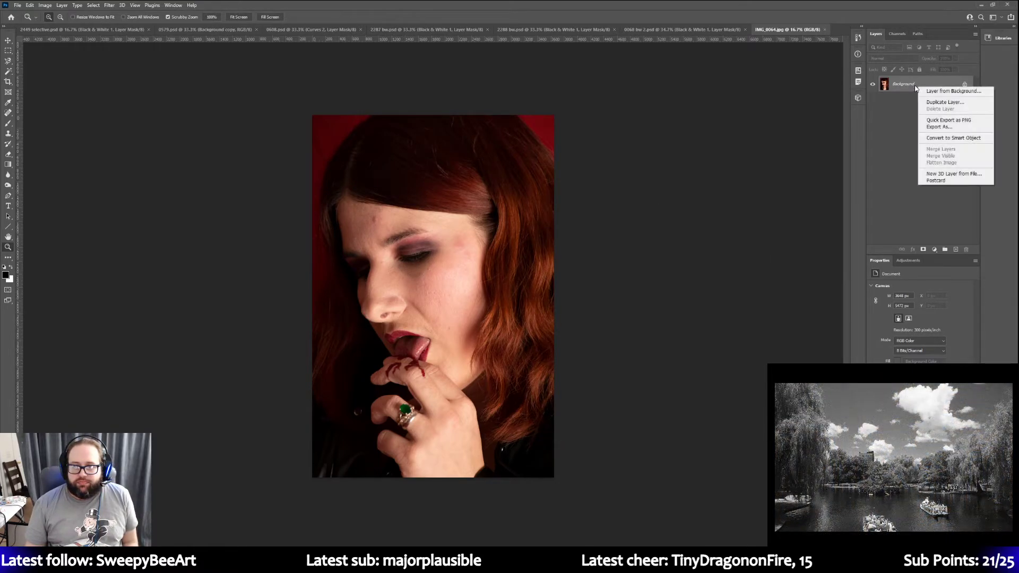
pyautogui.click(945, 101)
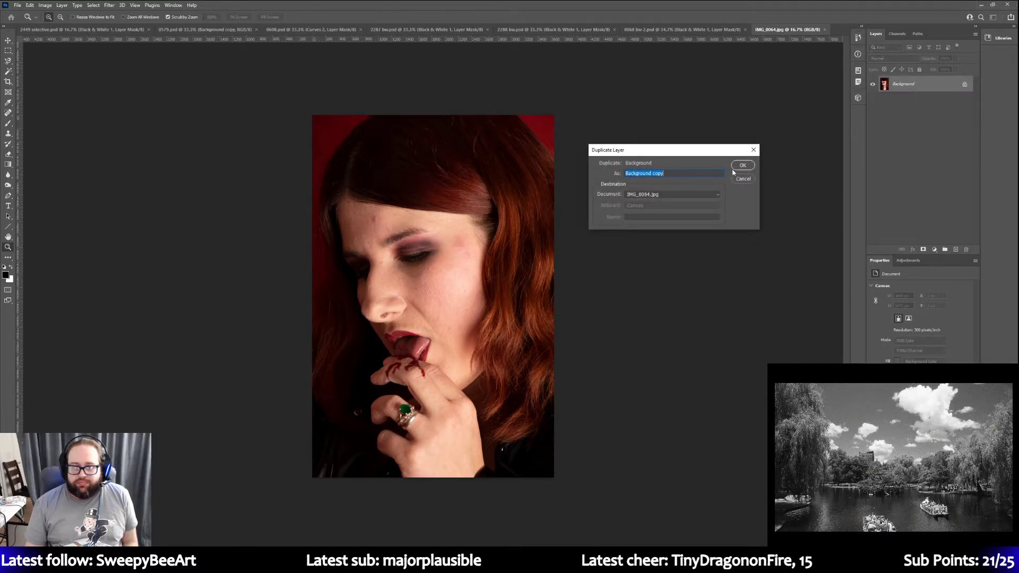
pyautogui.click(739, 166)
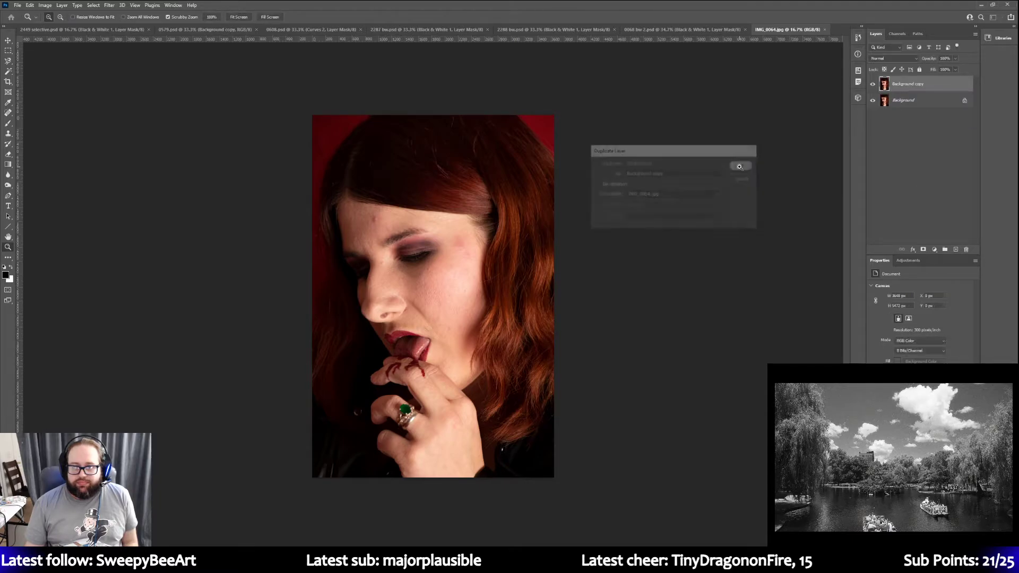
# Add a Curves adjustment layer above the background copy and pull its white point slightly inward to brighten the highlights
pyautogui.click(915, 260)
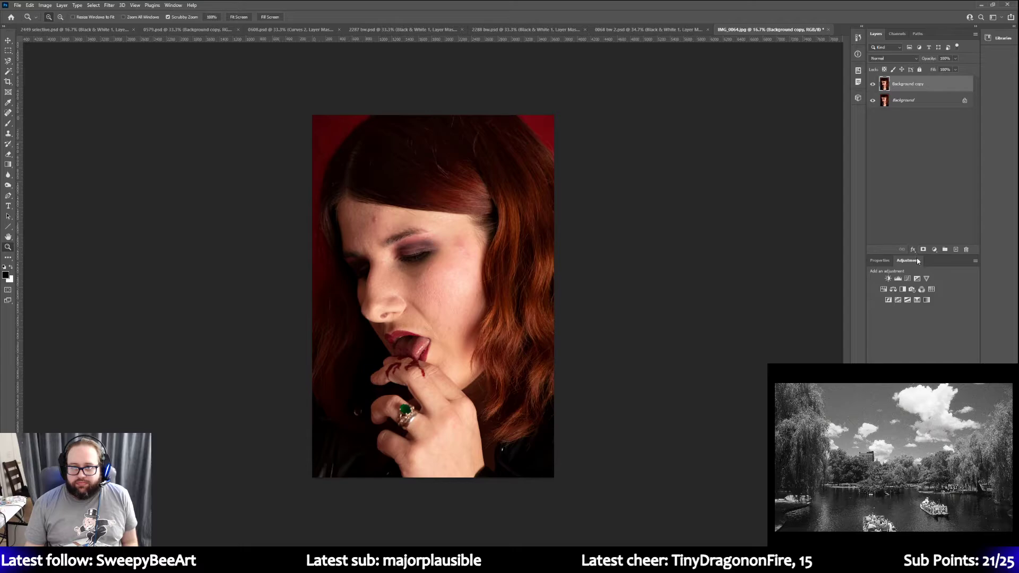
pyautogui.click(907, 278)
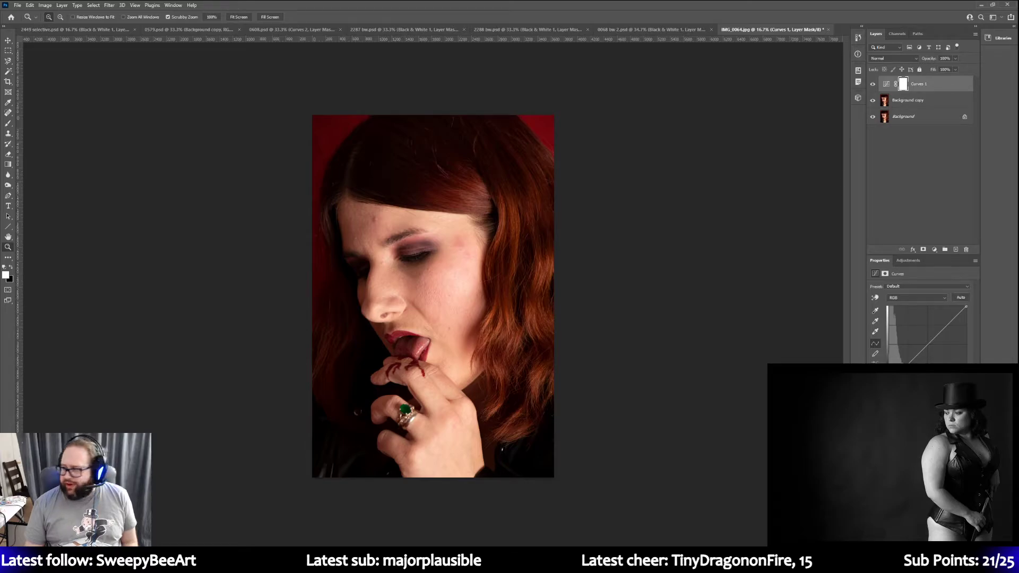
pyautogui.moveTo(965, 307); pyautogui.dragTo(963, 306)
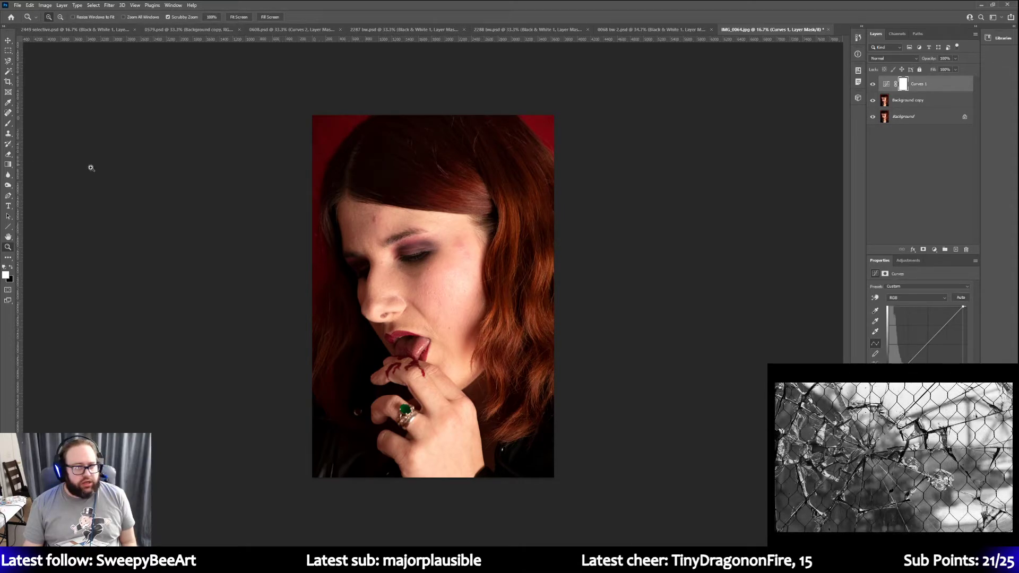
# Add a Hue/Saturation adjustment above the background copy with Master saturation at about -20 and Reds saturation at about -16
pyautogui.click(935, 104)
pyautogui.click(907, 260)
pyautogui.click(892, 272)
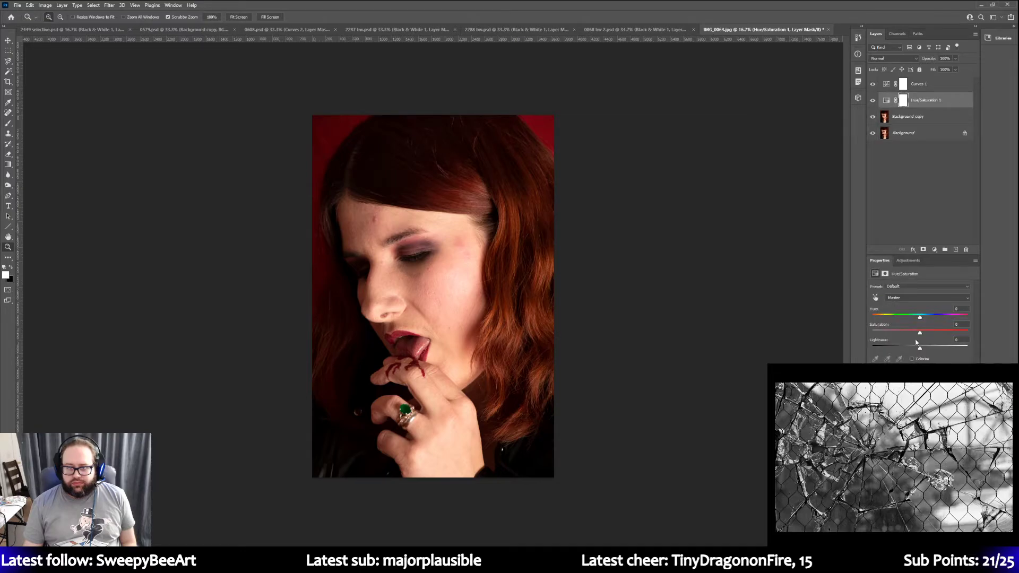
pyautogui.moveTo(921, 334); pyautogui.dragTo(910, 335)
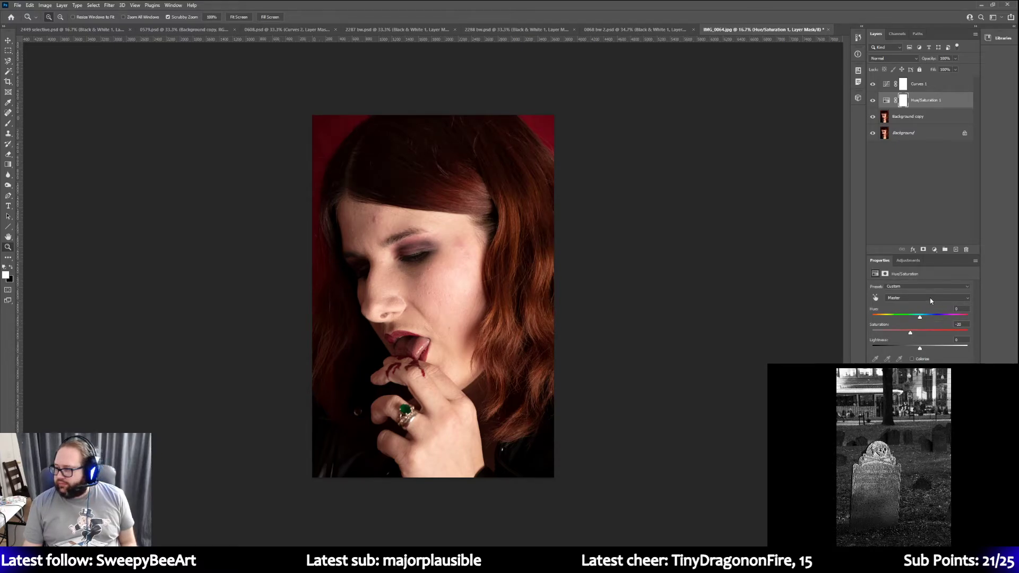
pyautogui.click(915, 298)
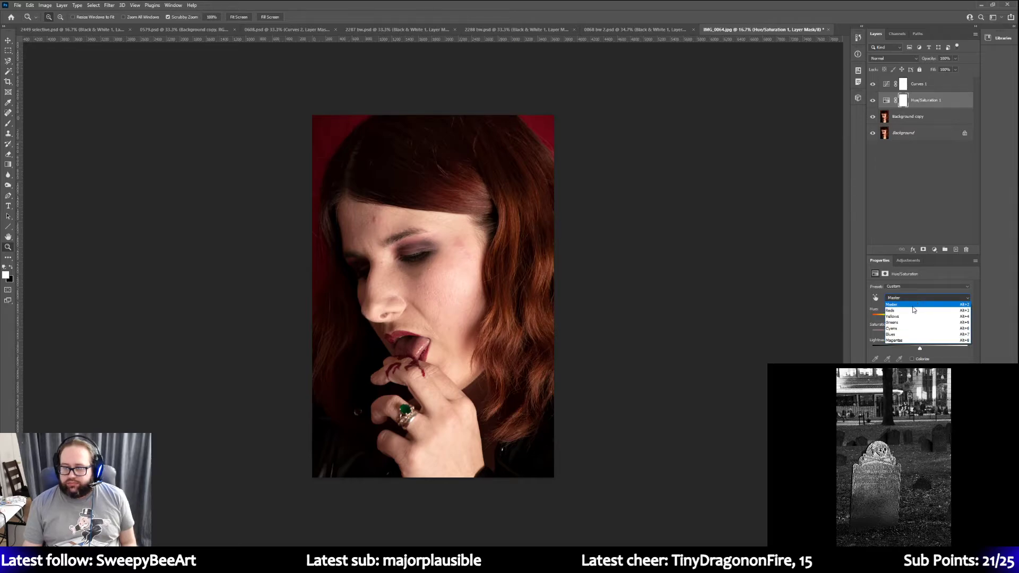
pyautogui.click(897, 310)
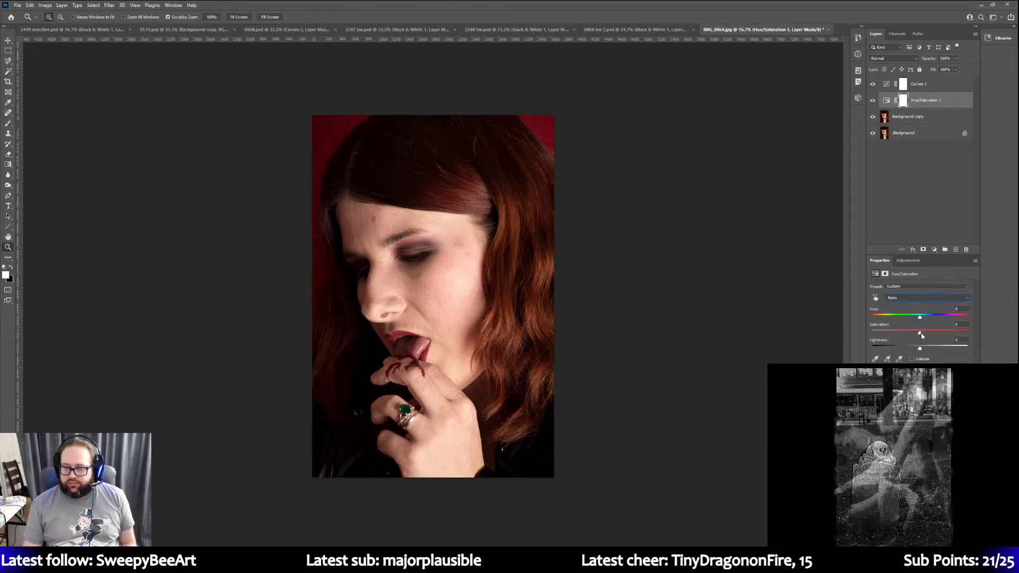
pyautogui.moveTo(917, 334); pyautogui.dragTo(914, 335)
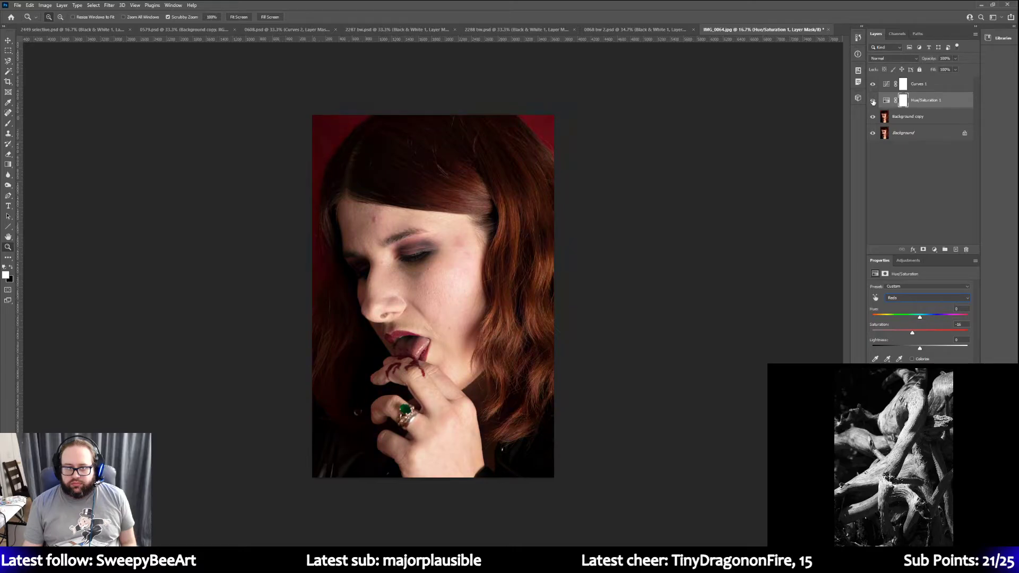
# Move the Curves layer beneath the Hue/Saturation layer and ready the Gradient tool on the Background copy layer
pyautogui.click(940, 84)
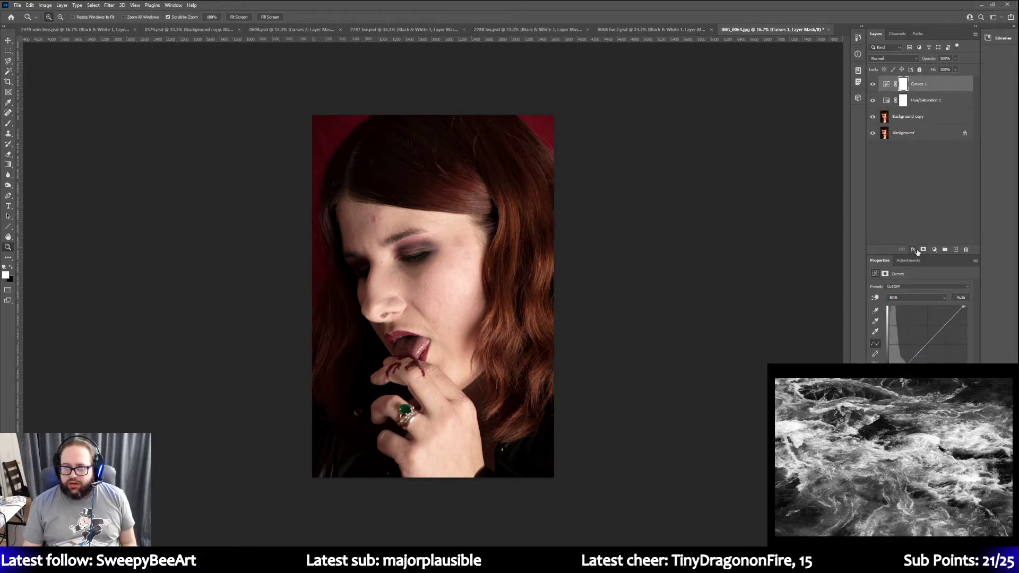
pyautogui.moveTo(922, 86); pyautogui.dragTo(926, 106)
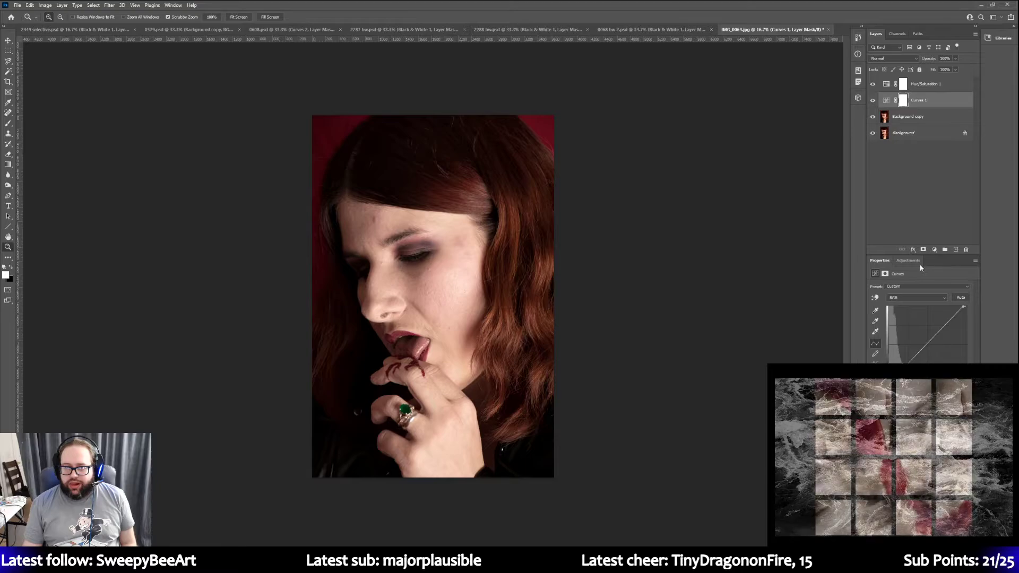
pyautogui.click(923, 116)
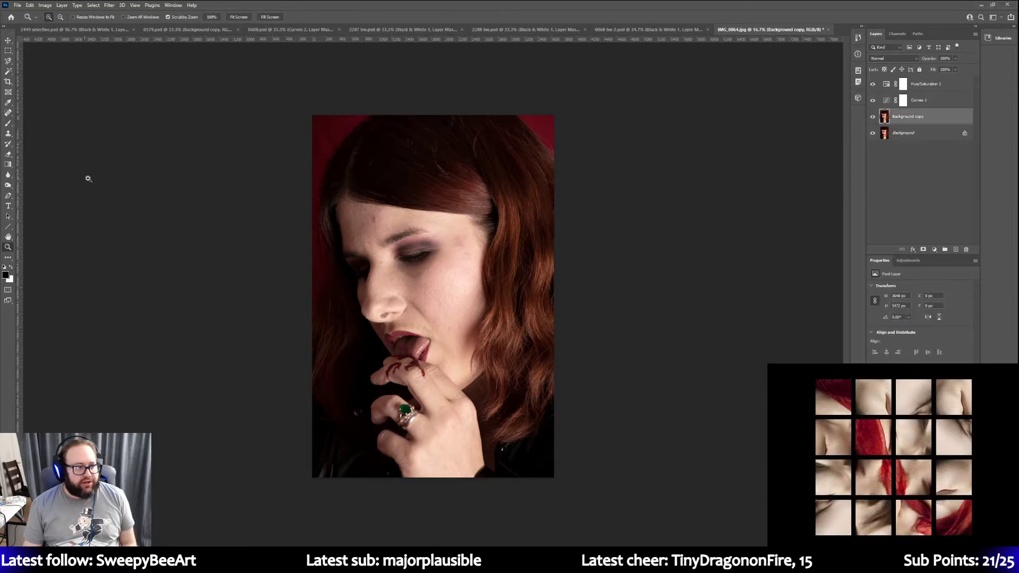
pyautogui.press('g')
# Try a black-to-transparent gradient over the photo's upper-left corner and undo it
pyautogui.moveTo(283, 90); pyautogui.dragTo(391, 175)
pyautogui.click(29, 6)
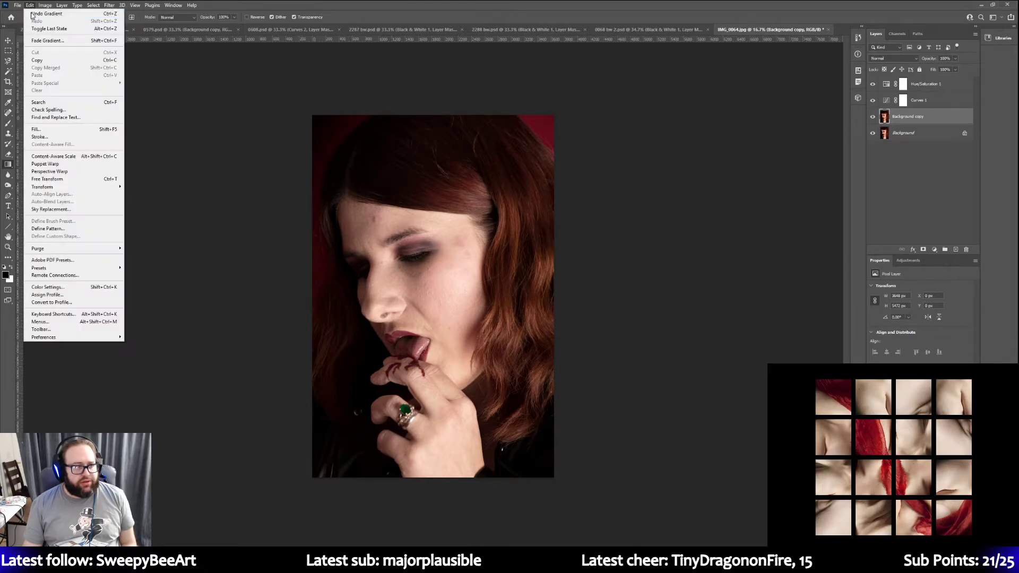
pyautogui.click(38, 14)
# Try long black-to-transparent gradients inward from the photo's upper-left, lower-right and lower-left corners
pyautogui.moveTo(275, 103); pyautogui.dragTo(442, 240)
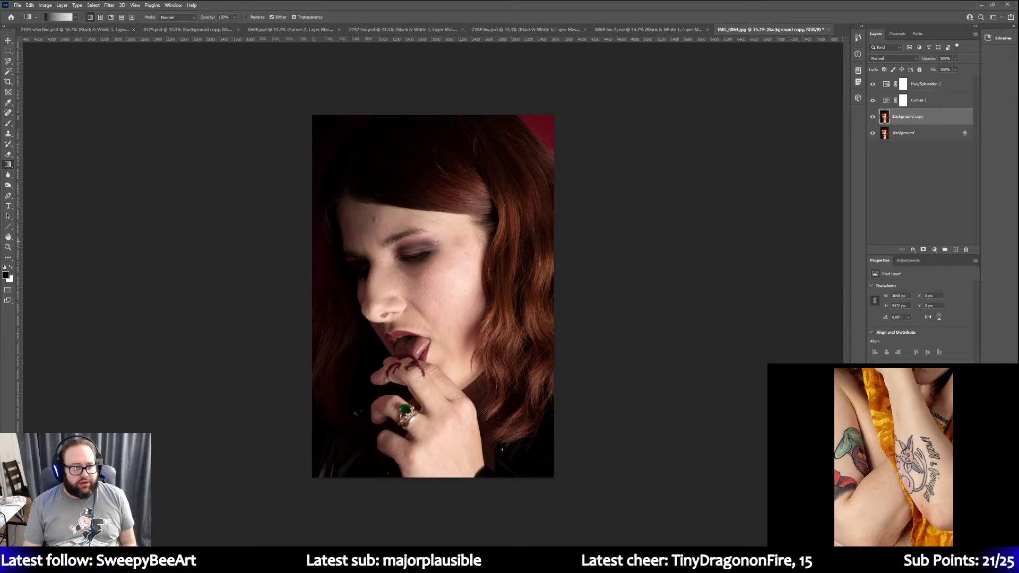
pyautogui.moveTo(577, 492); pyautogui.dragTo(458, 359)
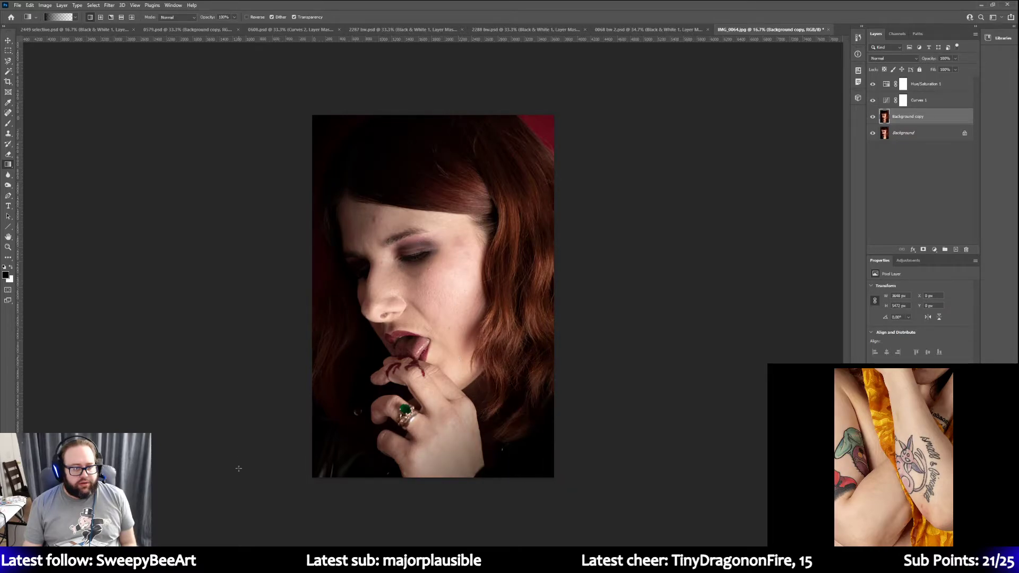
pyautogui.moveTo(304, 499); pyautogui.dragTo(373, 387)
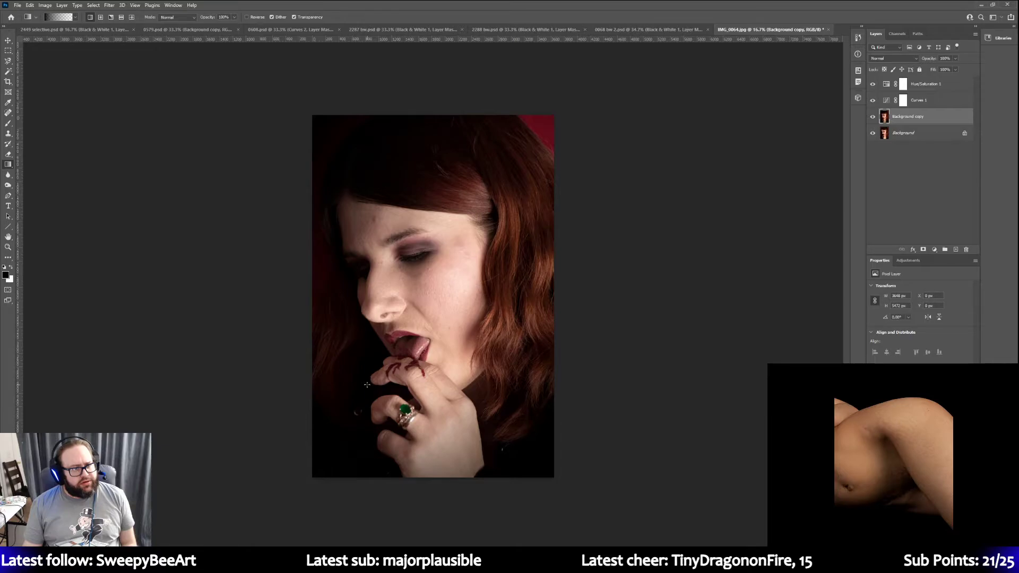
# Undo all the corner gradients on the Background copy layer
pyautogui.click(30, 5)
pyautogui.click(31, 5)
pyautogui.click(32, 4)
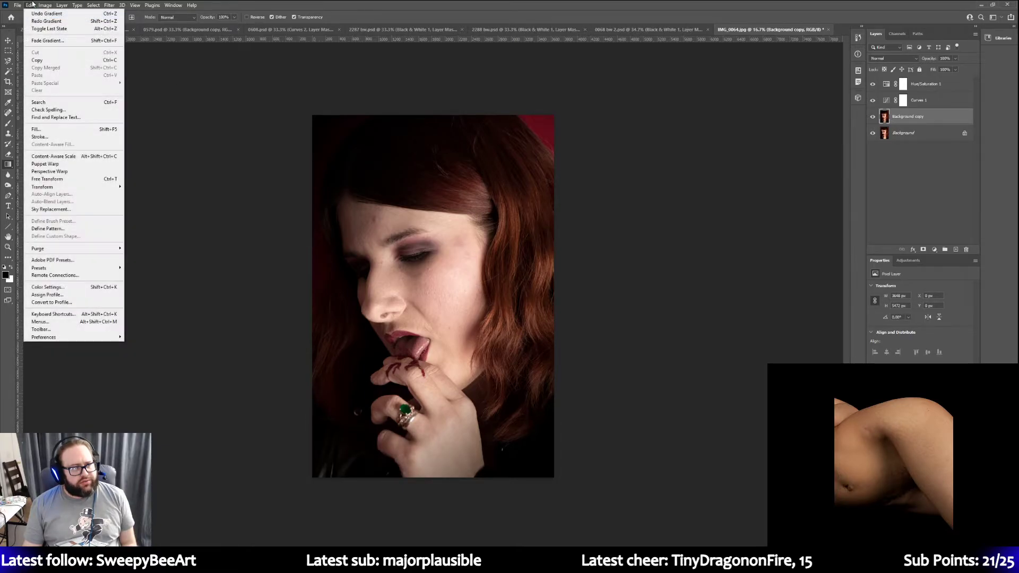
pyautogui.click(31, 5)
pyautogui.click(31, 5)
pyautogui.click(47, 13)
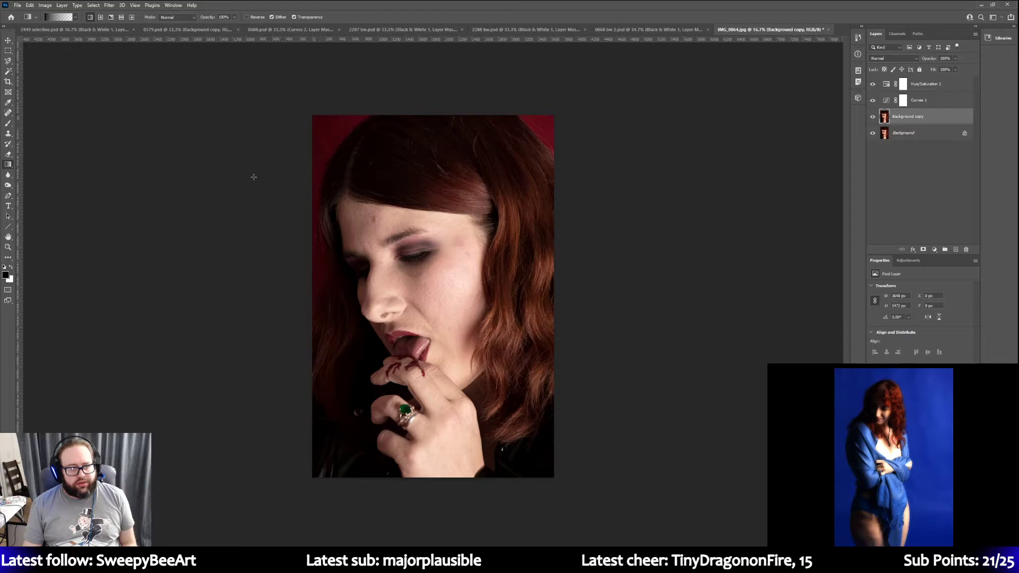
# Darken the photo with a short black-to-transparent gradient at the upper-left corner and longer ones at both lower corners
pyautogui.moveTo(288, 101); pyautogui.dragTo(352, 149)
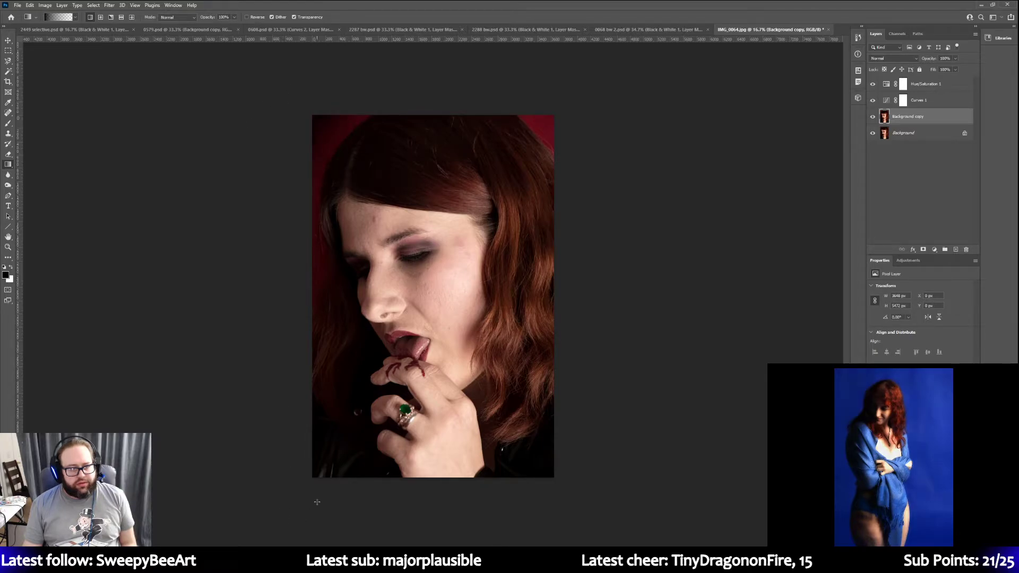
pyautogui.moveTo(577, 493); pyautogui.dragTo(453, 373)
pyautogui.moveTo(295, 492); pyautogui.dragTo(376, 375)
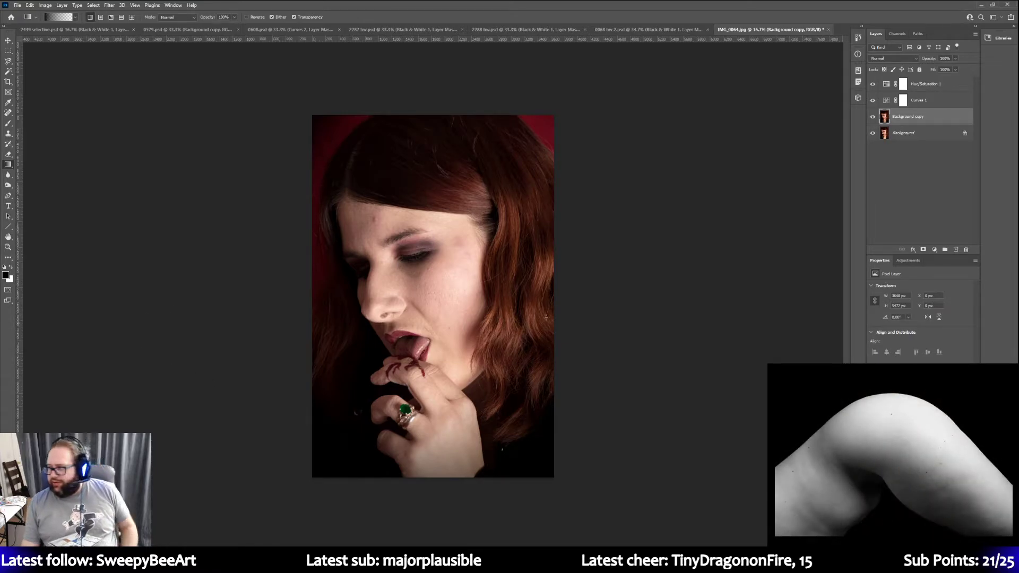
# Add a Selective Color adjustment above Hue/Saturation, try slightly reducing Black in the Blacks range, and return it to 0%
pyautogui.click(934, 88)
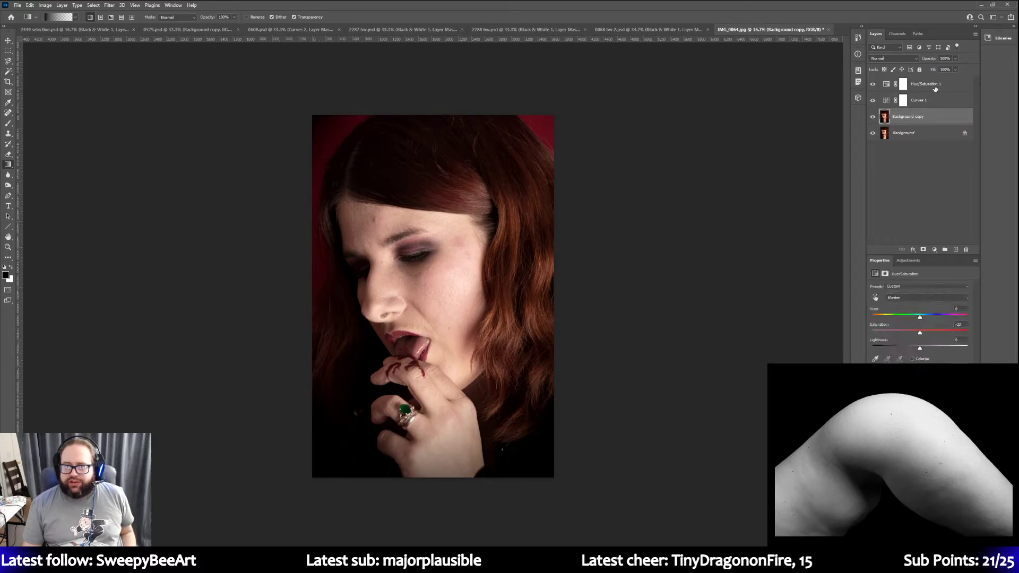
pyautogui.click(907, 261)
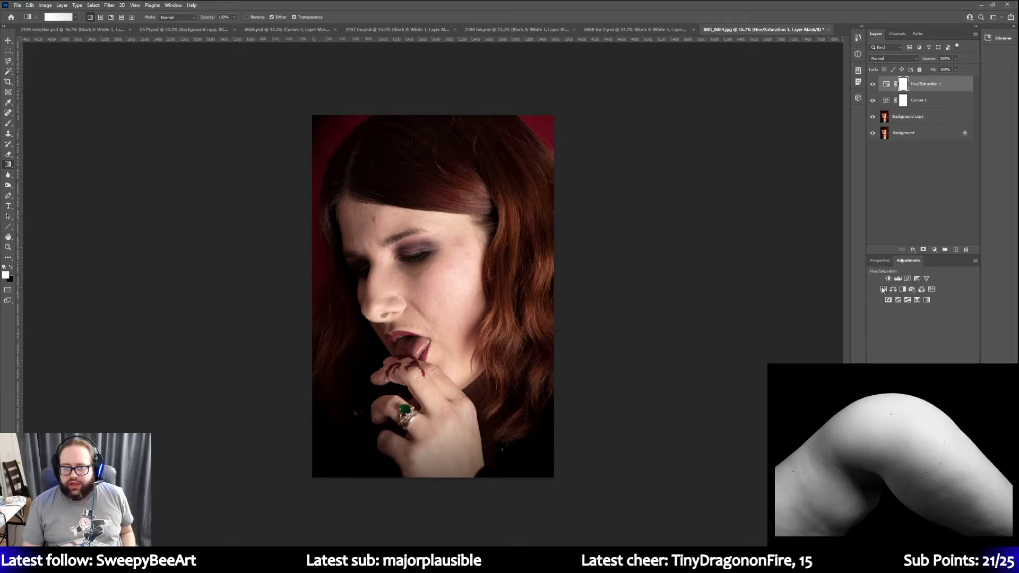
pyautogui.click(917, 300)
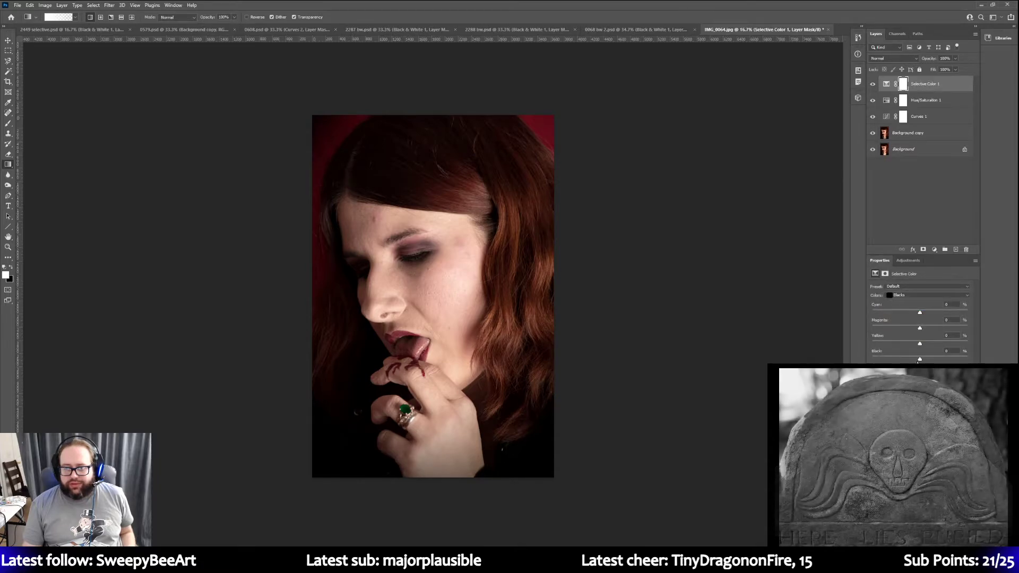
pyautogui.moveTo(919, 358); pyautogui.dragTo(919, 361)
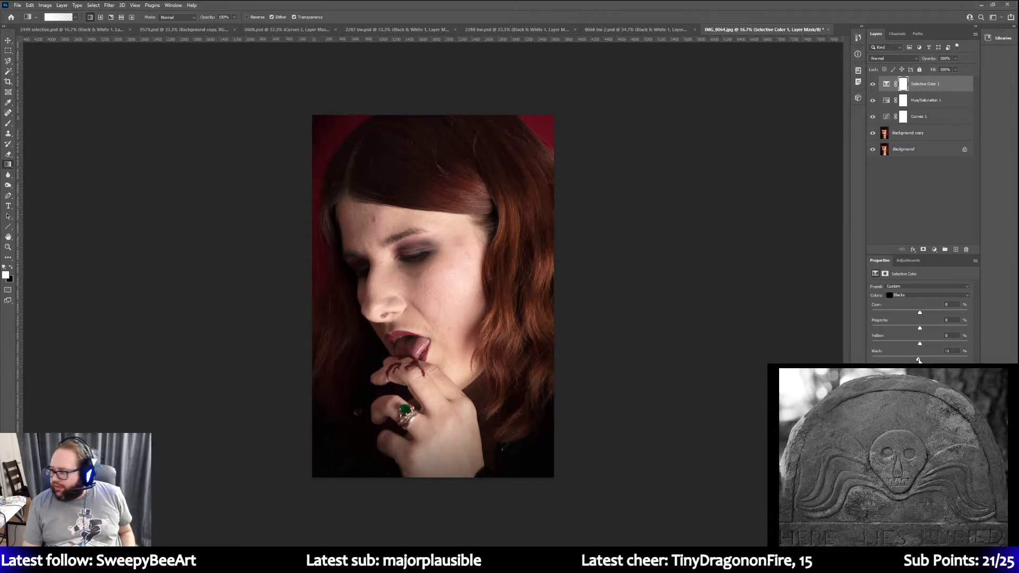
pyautogui.moveTo(918, 360); pyautogui.dragTo(919, 361)
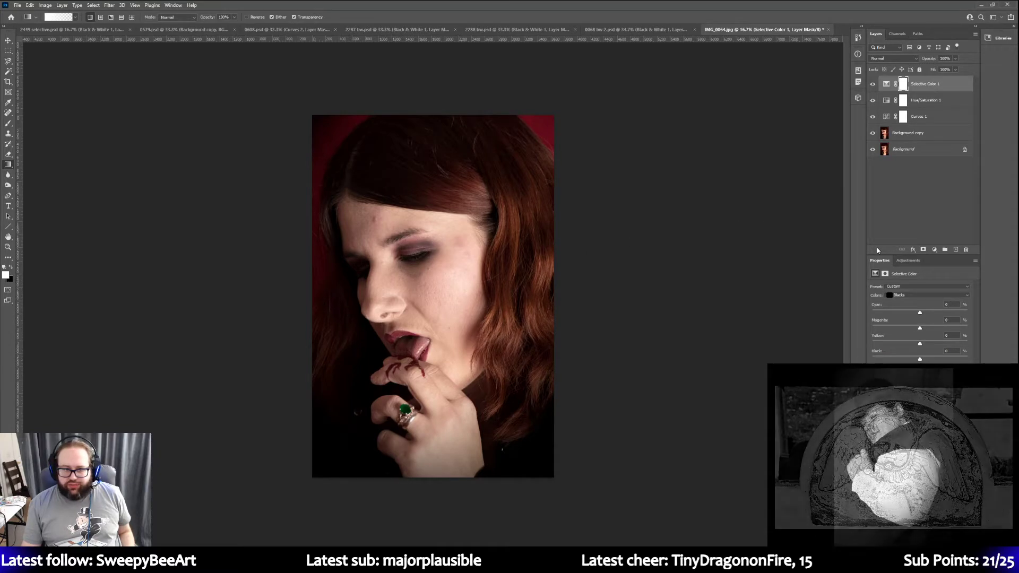
# Add a Black & White adjustment layer on top of the stack and apply the Maximum Black preset
pyautogui.click(909, 260)
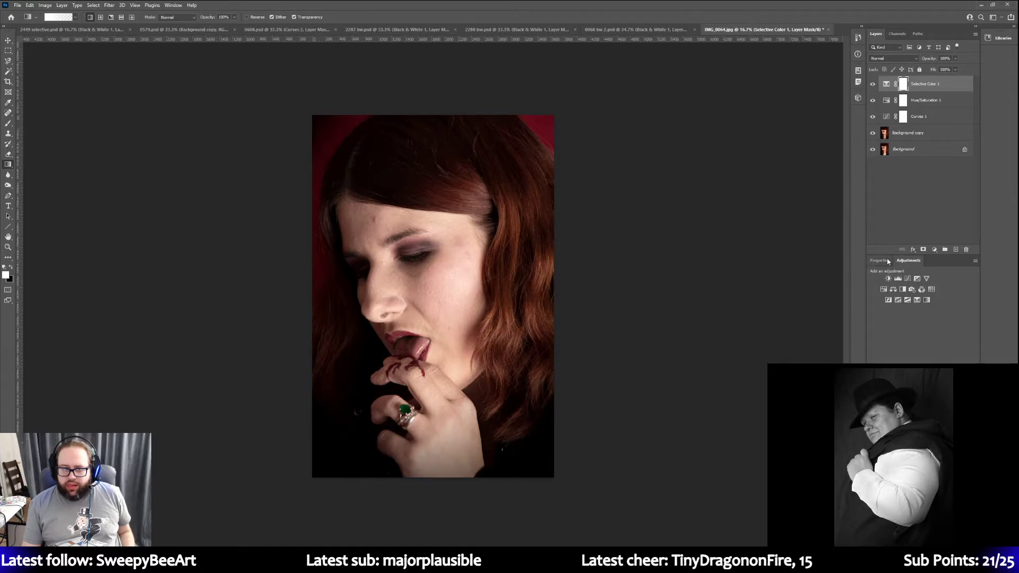
pyautogui.click(902, 290)
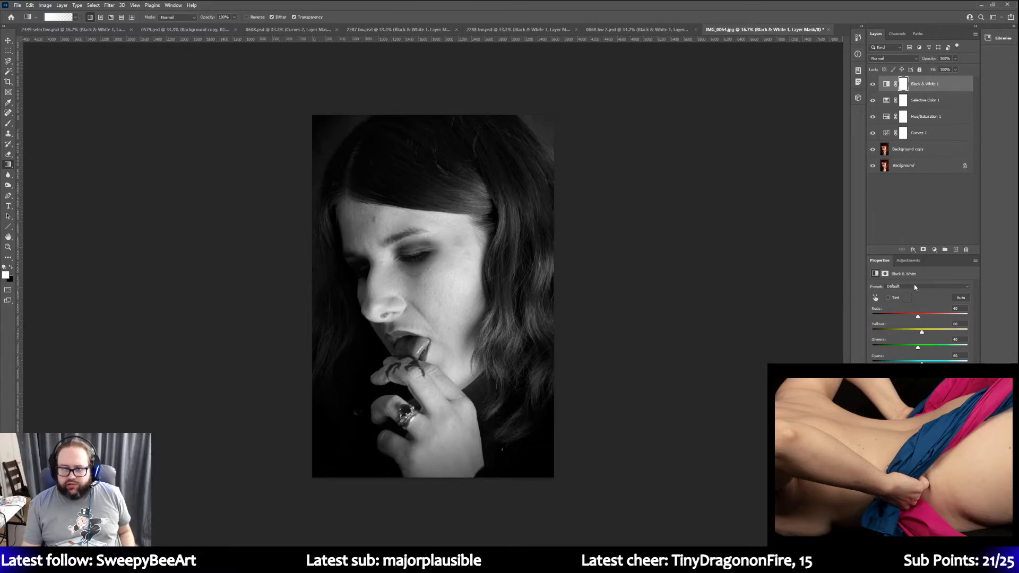
pyautogui.click(916, 287)
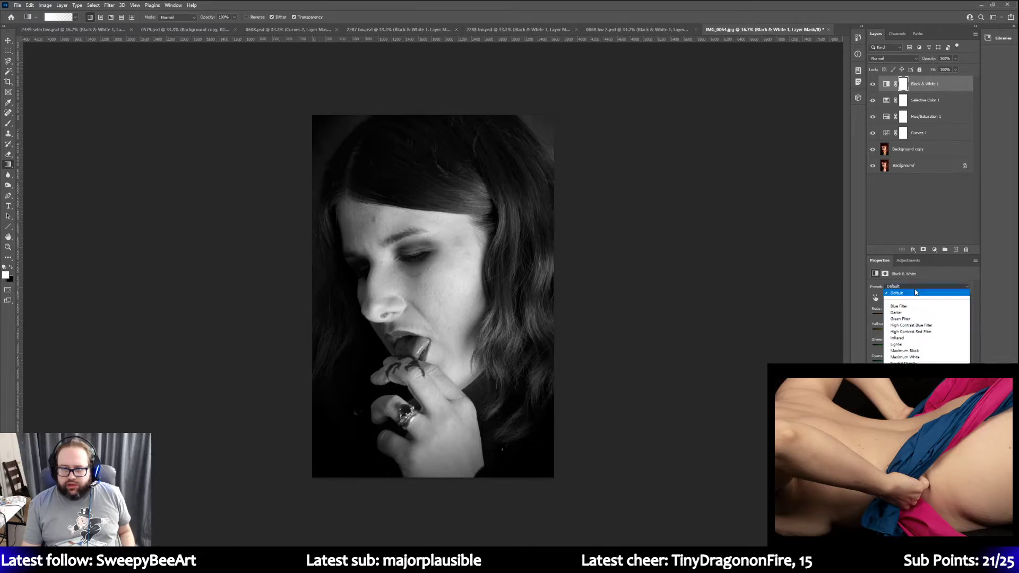
pyautogui.click(915, 351)
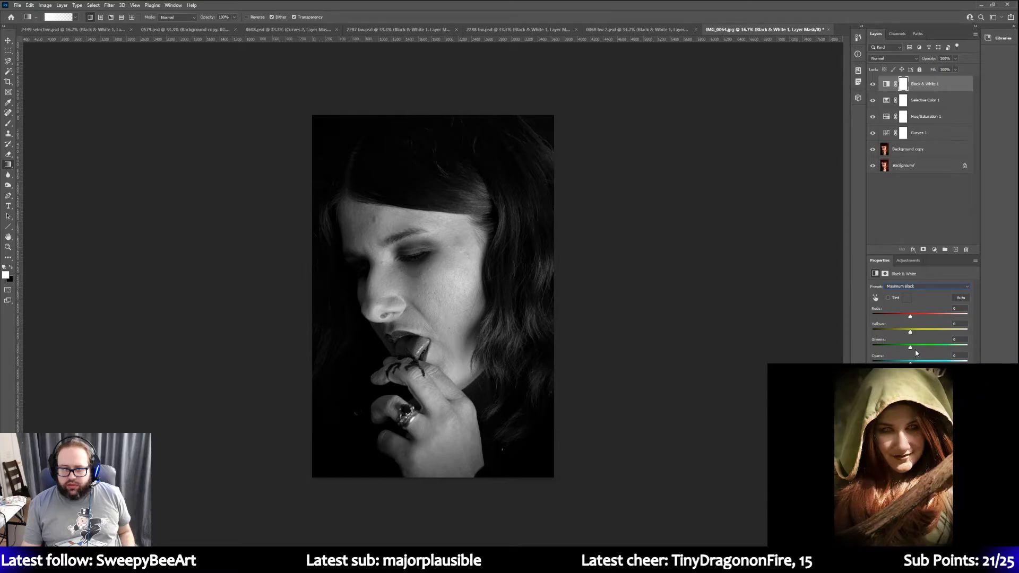
# Add a second Curves adjustment above Black & White, pulling the white point inward and lifting the midtones slightly
pyautogui.click(907, 261)
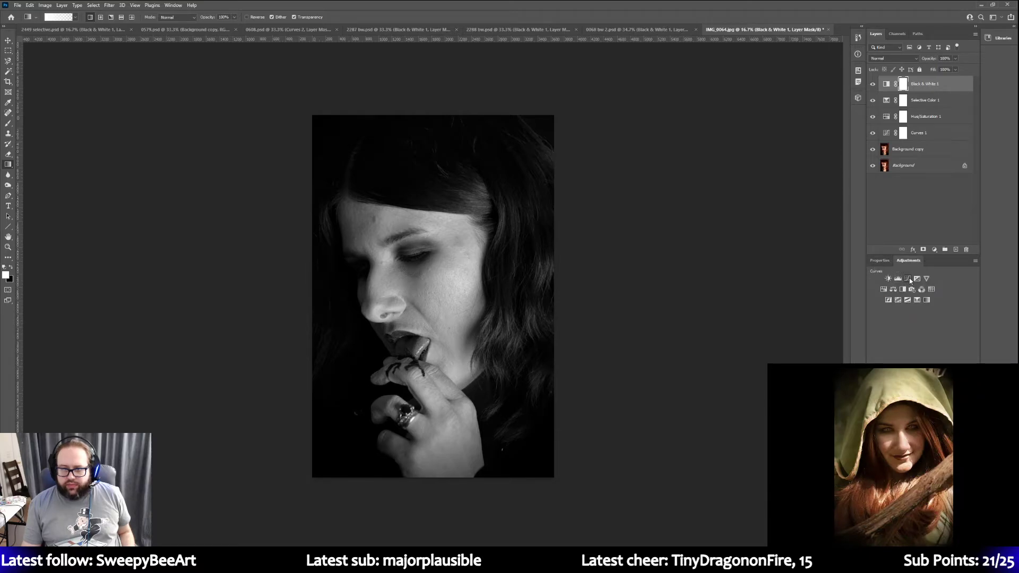
pyautogui.click(907, 279)
pyautogui.moveTo(965, 307); pyautogui.dragTo(952, 307)
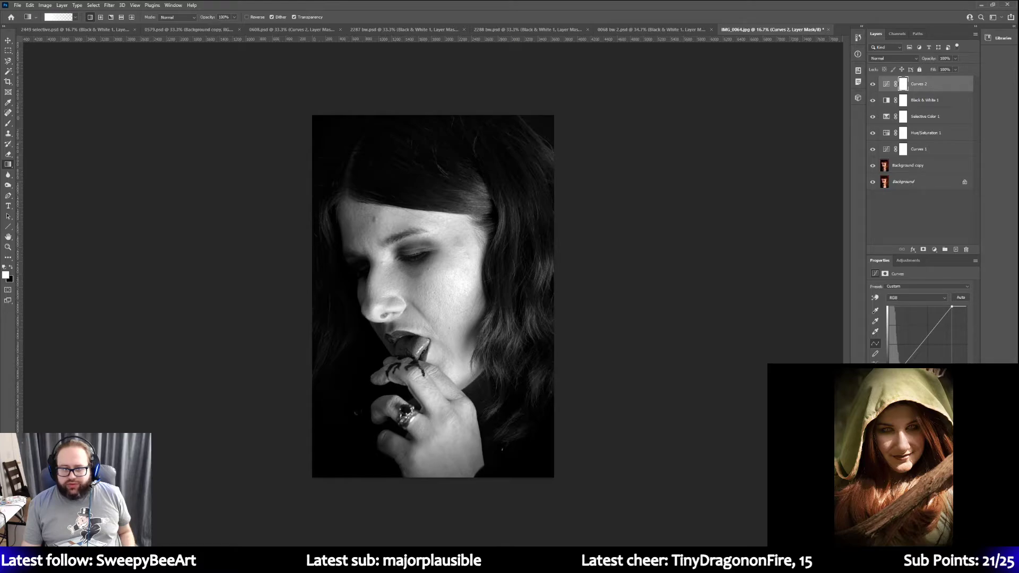
pyautogui.moveTo(919, 346); pyautogui.dragTo(917, 344)
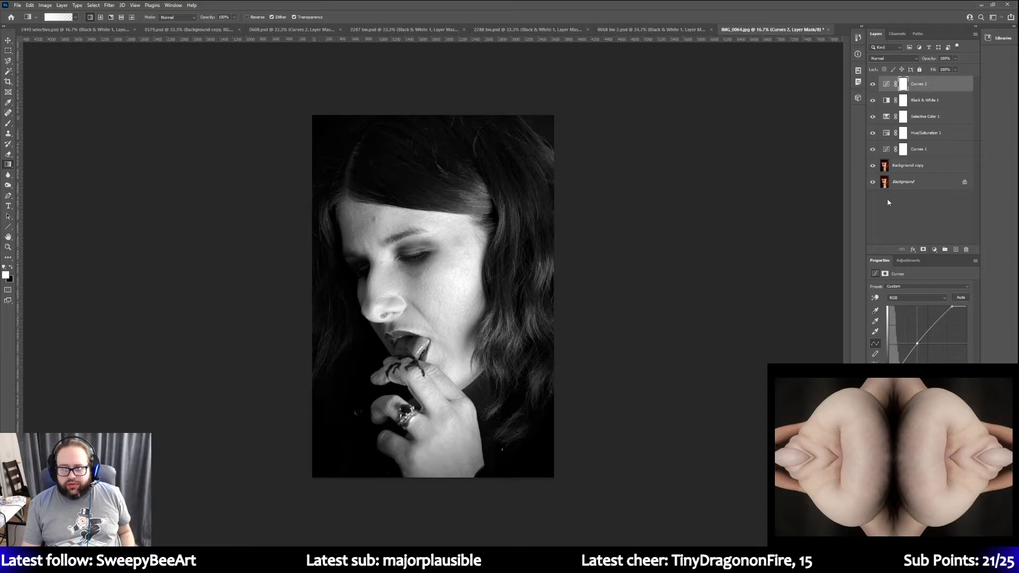
# Raise Reds to about 17 in the Black & White adjustment
pyautogui.click(927, 101)
pyautogui.moveTo(911, 316); pyautogui.dragTo(914, 318)
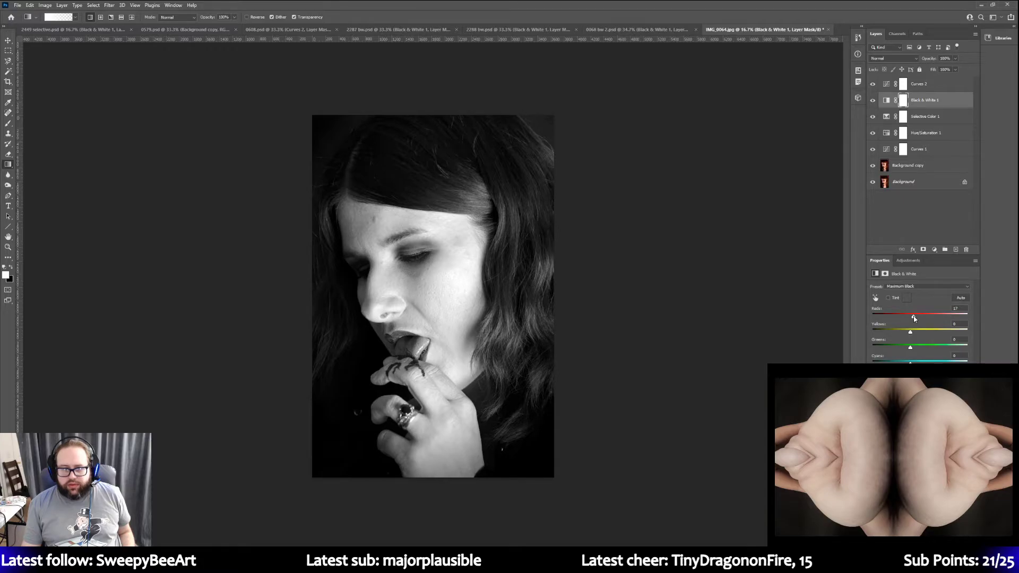
# Lower the midtones slightly in the Curves adjustment above Black & White
pyautogui.click(914, 85)
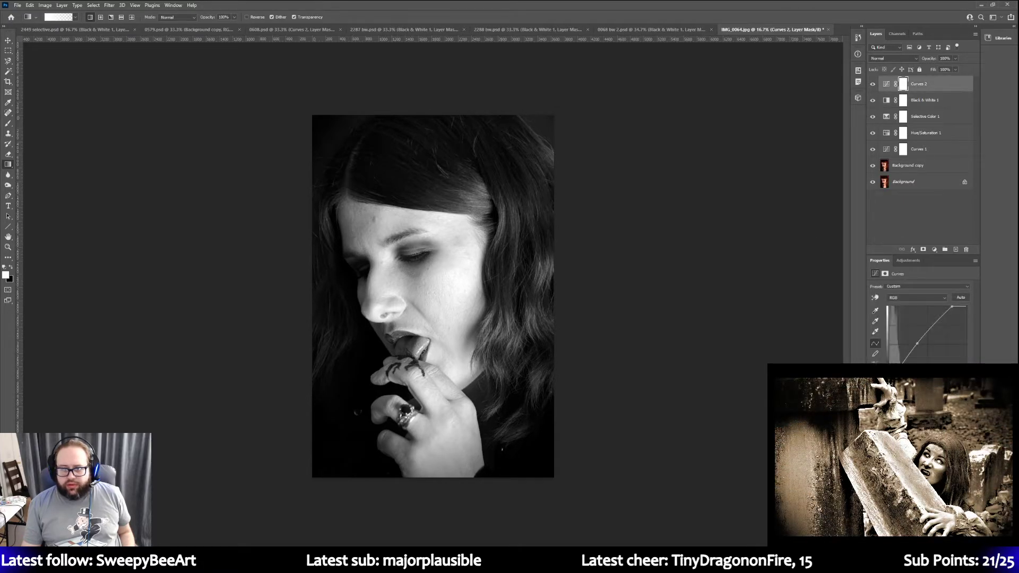
pyautogui.click(919, 345)
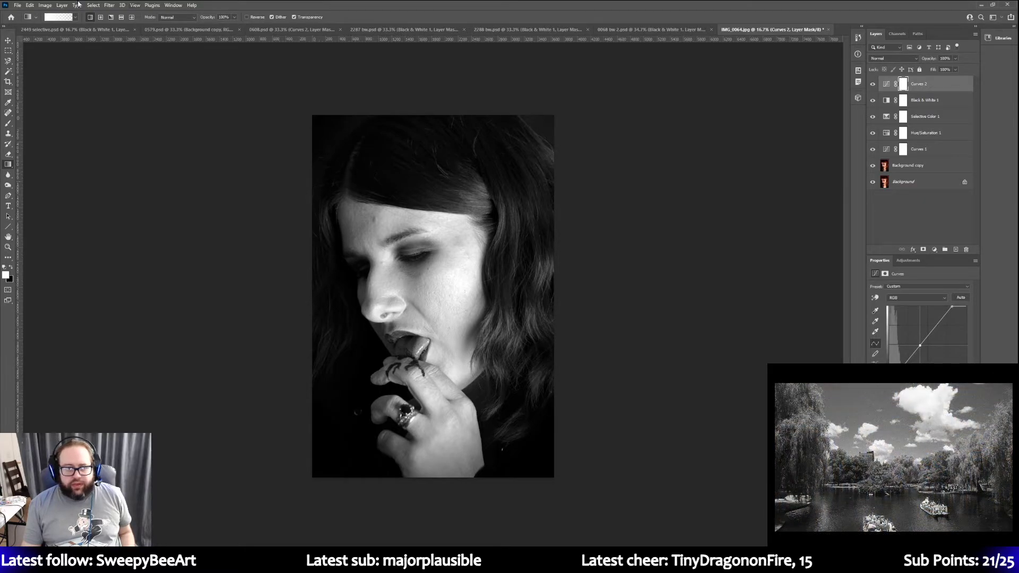
# Save the layered black-and-white portrait as a Photoshop PSD named 0064 bw in the ABA March 2021 folder
pyautogui.click(18, 6)
pyautogui.click(30, 101)
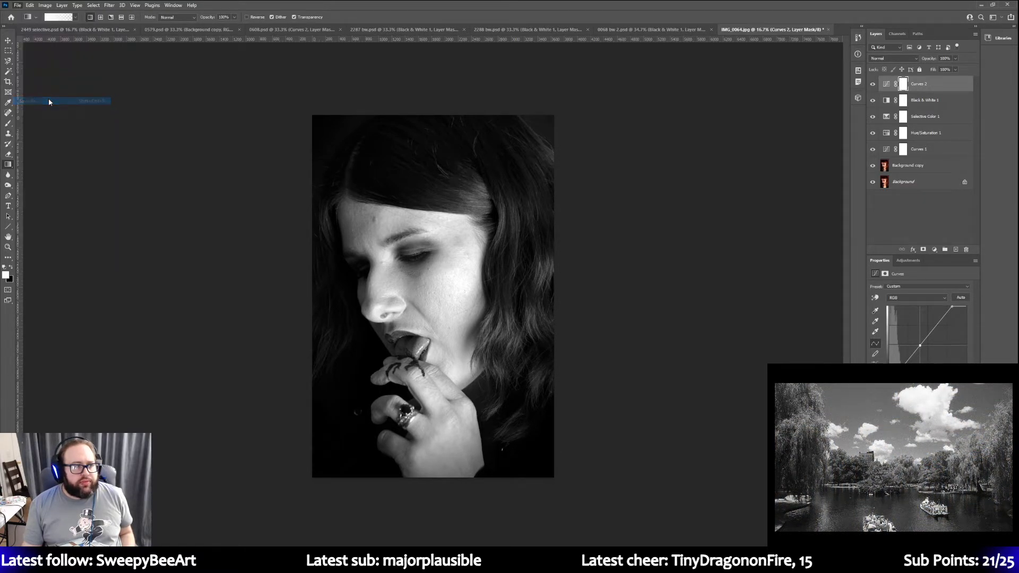
pyautogui.press('Home')
pyautogui.hotkey('shift', 'Right')
pyautogui.hotkey('shift', 'Right')
pyautogui.hotkey('shift', 'Right')
pyautogui.hotkey('shift', 'Right')
pyautogui.press('Delete')
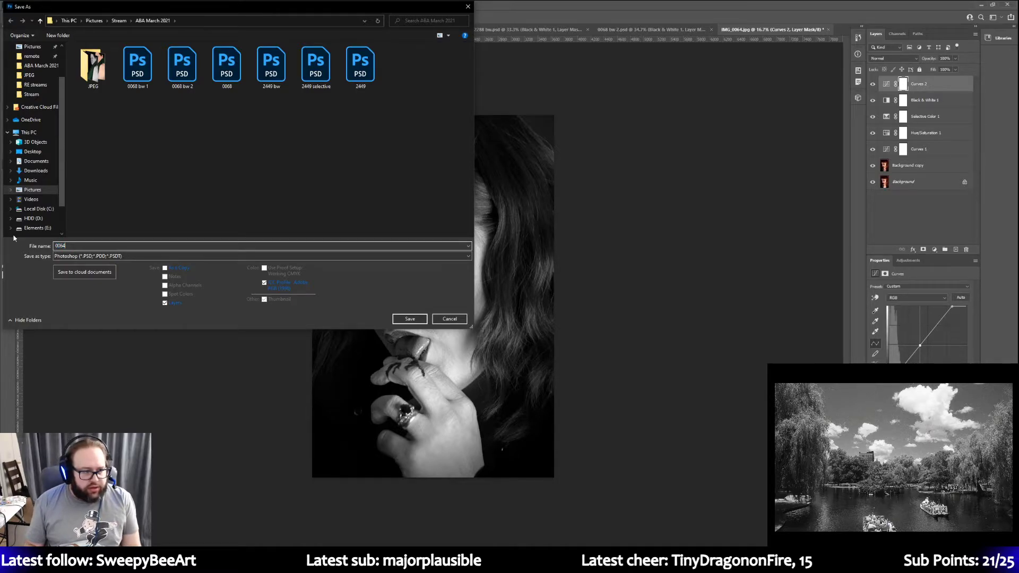
pyautogui.press('Return')
pyautogui.press('Return')
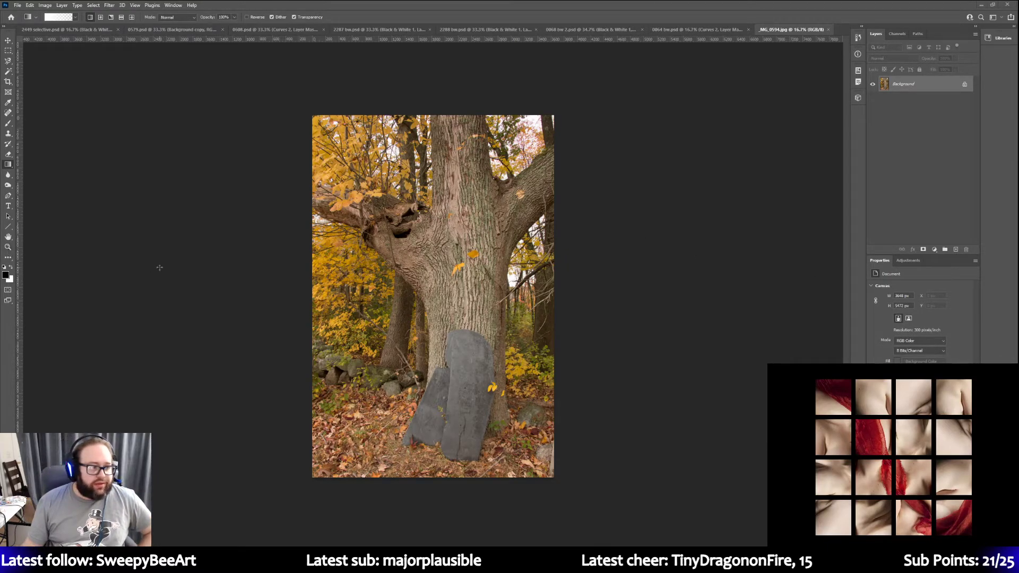
# Examine the worn inscriptions on the leaning gravestones in _MG_0594.jpg at close range, and return to the full photo
pyautogui.click(8, 247)
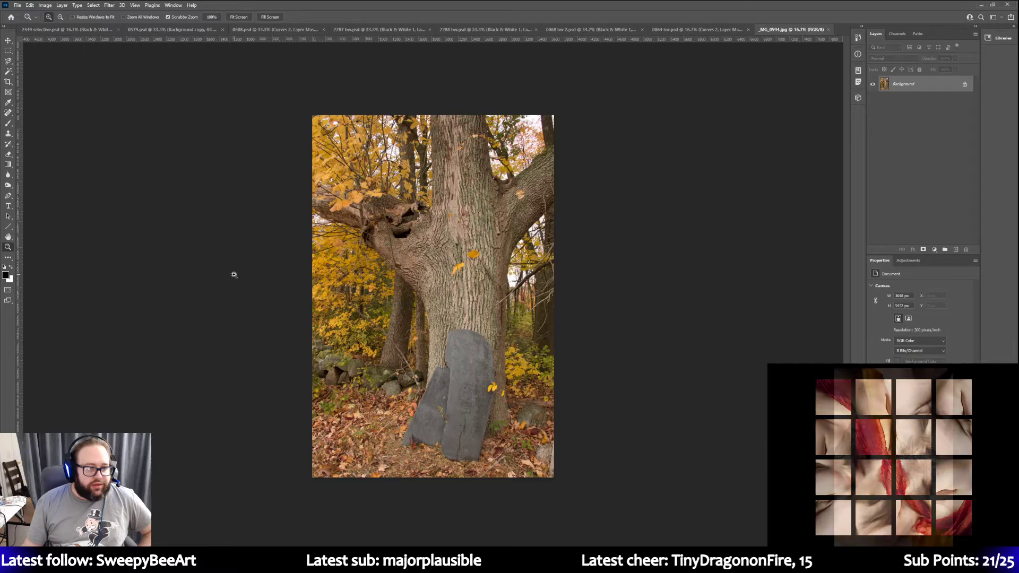
pyautogui.click(232, 274)
pyautogui.hotkey('ctrl', '0')
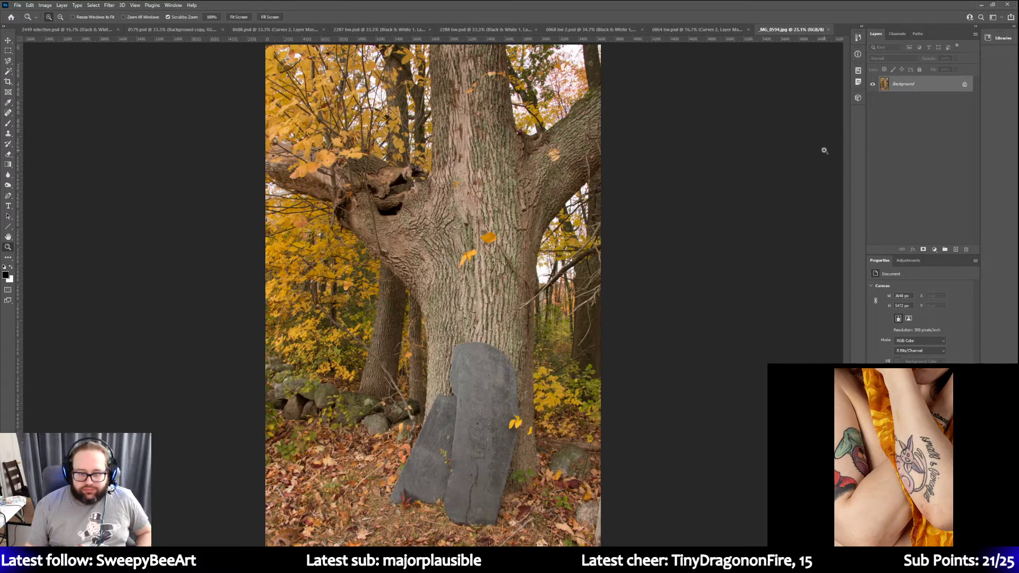
pyautogui.moveTo(524, 362); pyautogui.dragTo(484, 451)
pyautogui.scroll(-5, 484, 452)
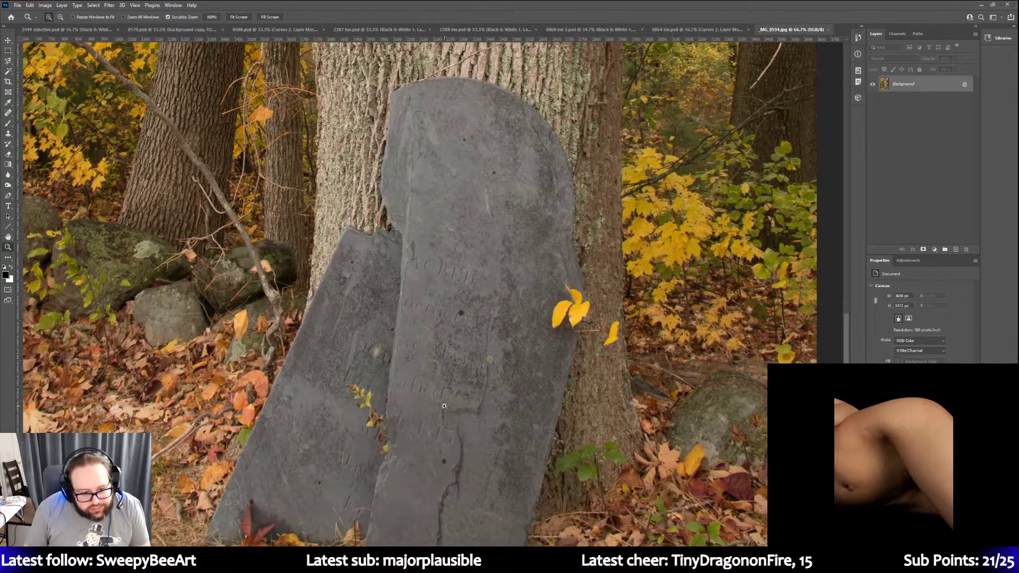
pyautogui.moveTo(444, 405); pyautogui.dragTo(495, 413)
pyautogui.scroll(-2, 495, 413)
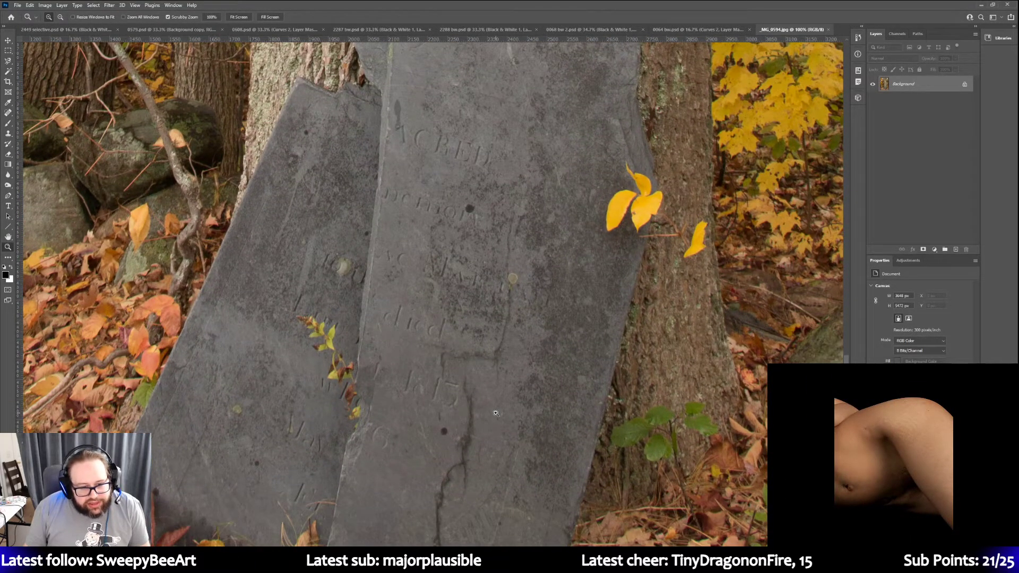
pyautogui.scroll(5, 496, 412)
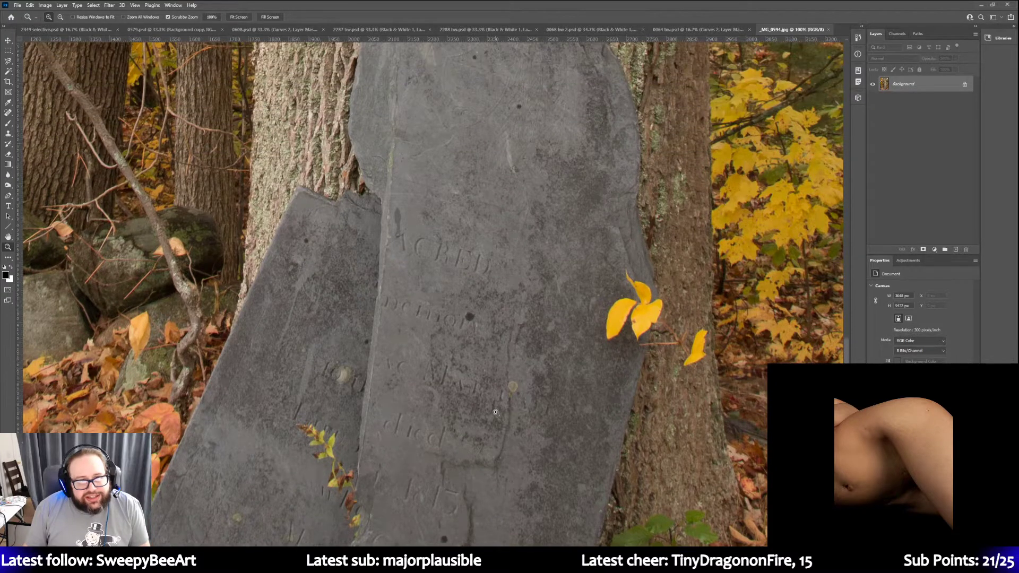
pyautogui.scroll(-5, 495, 413)
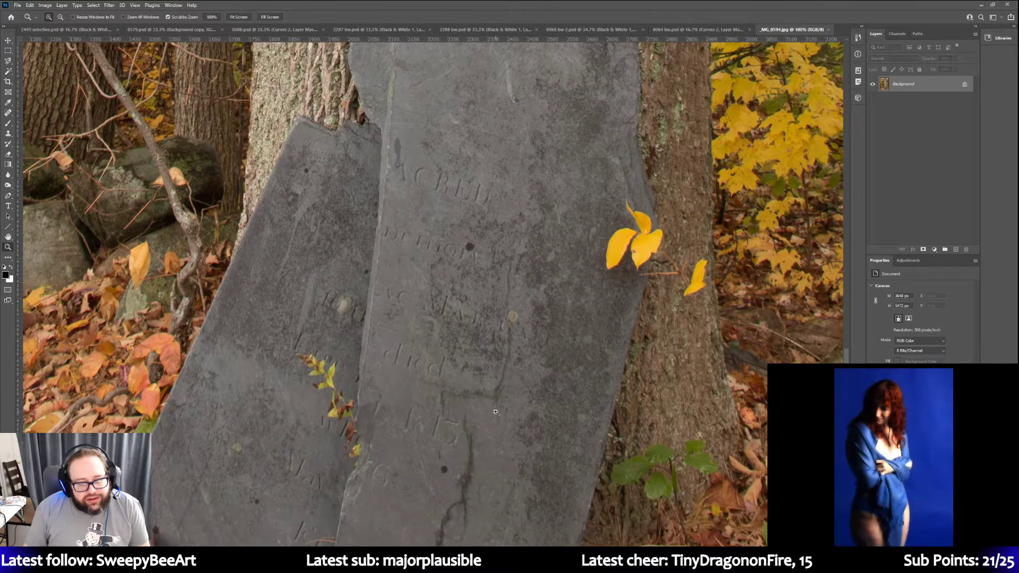
pyautogui.scroll(-1, 495, 413)
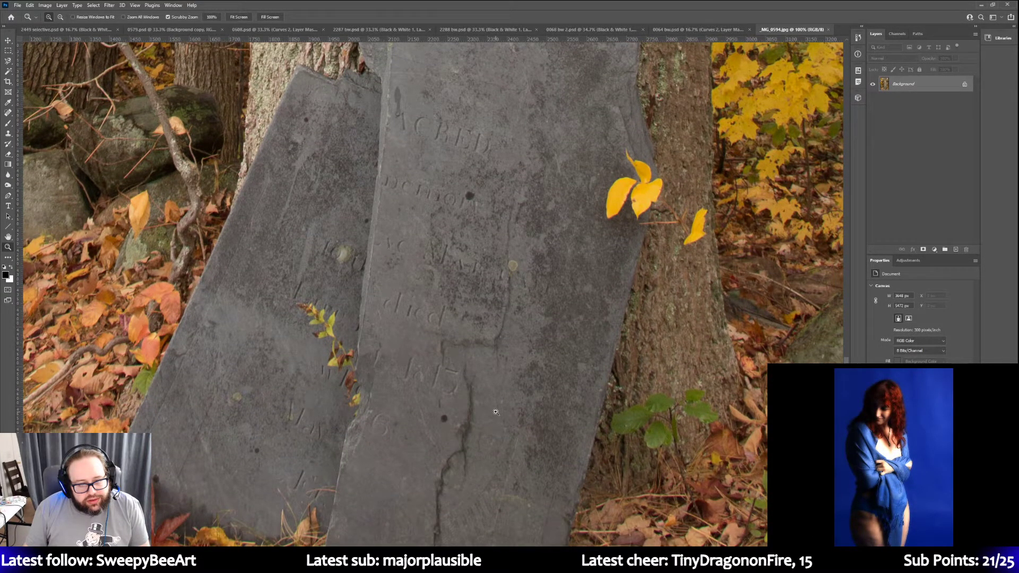
pyautogui.scroll(5, 484, 409)
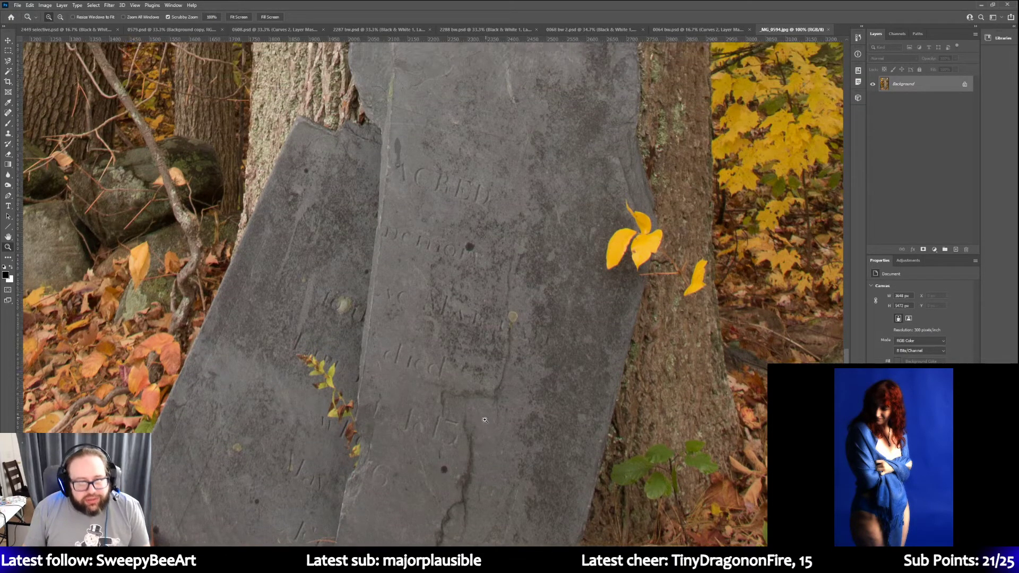
pyautogui.click(239, 17)
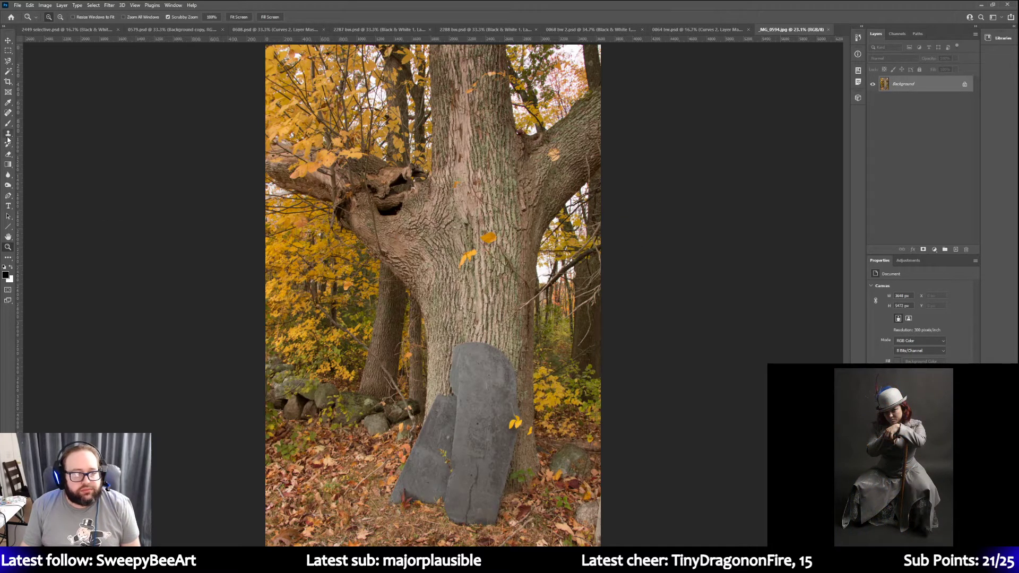
# Crop a narrow vertical strip off the right edge of the tree photo, keeping its full height
pyautogui.press('c')
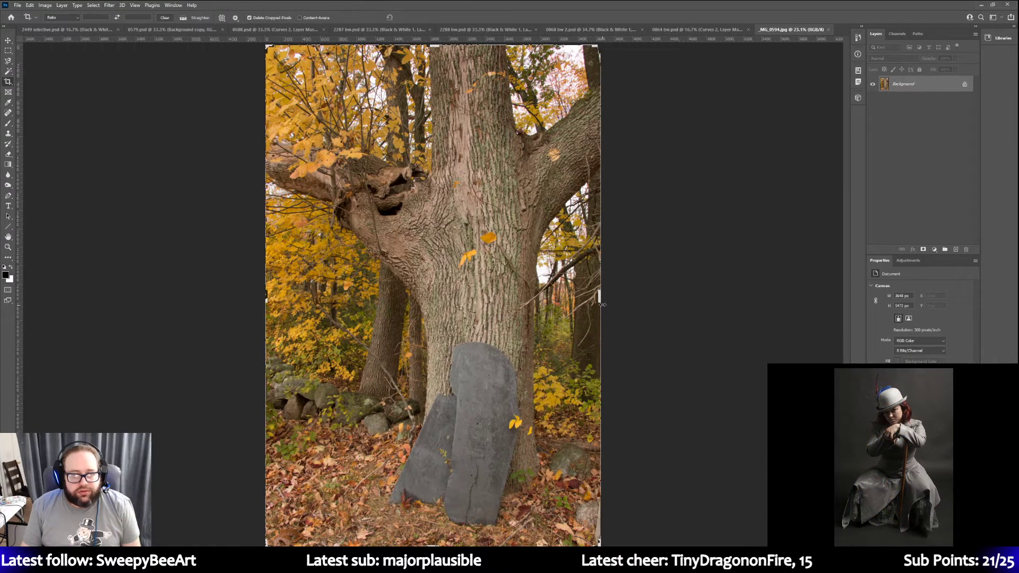
pyautogui.moveTo(600, 303); pyautogui.dragTo(579, 304)
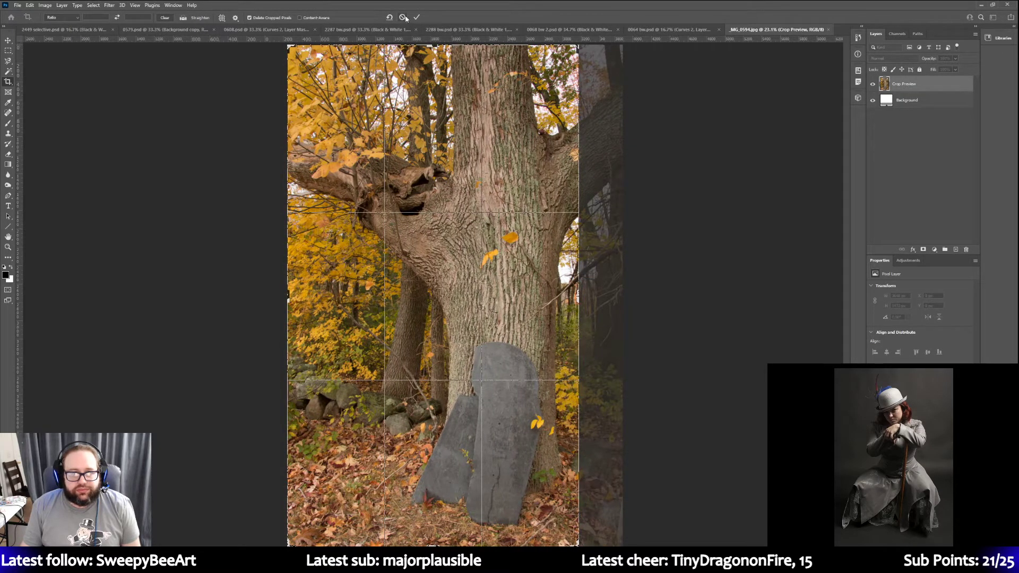
pyautogui.click(416, 17)
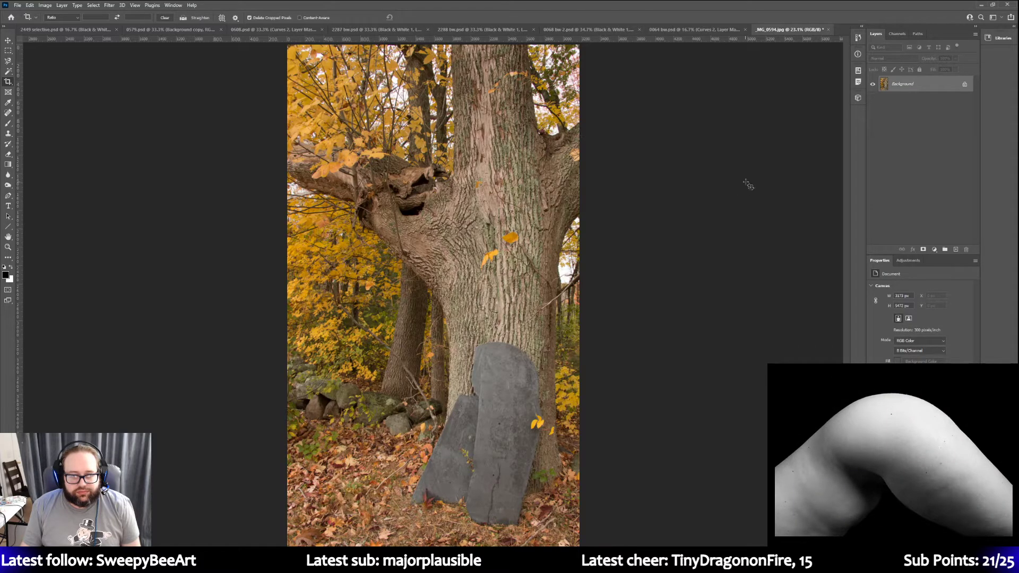
# Duplicate the Background layer as Background copy and add a Curves adjustment layer above it
pyautogui.click(907, 260)
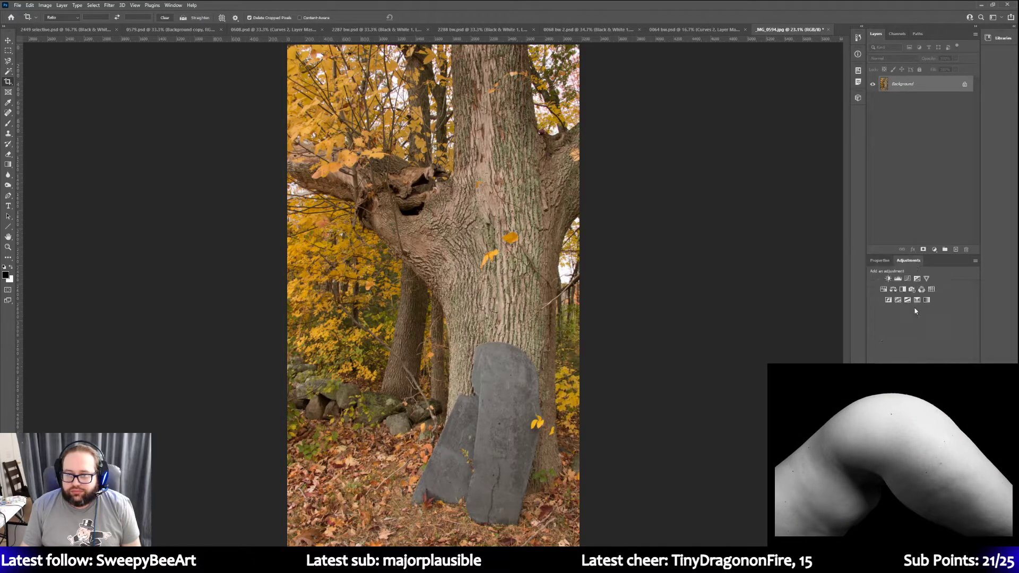
pyautogui.rightClick(904, 88)
pyautogui.click(923, 101)
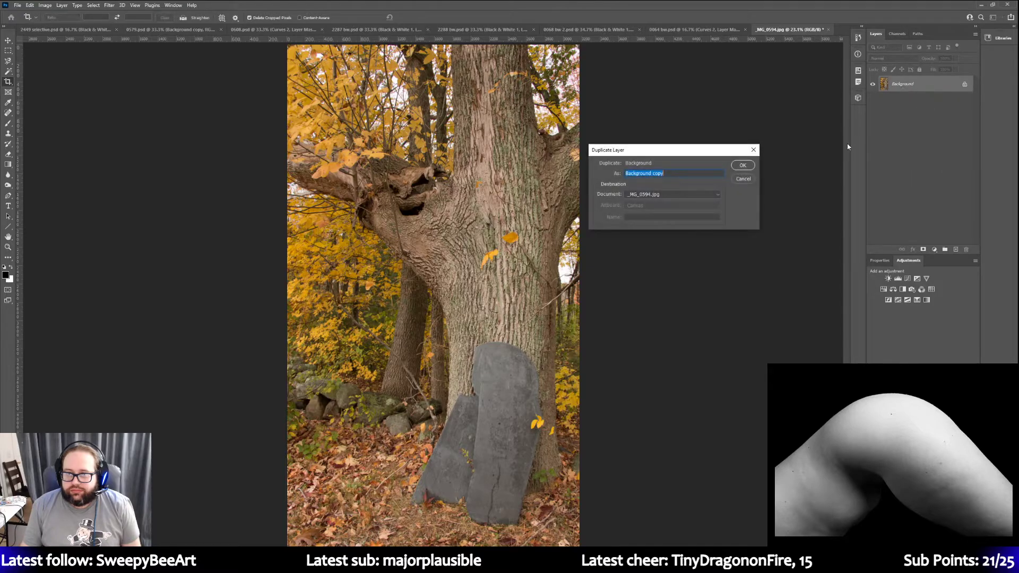
pyautogui.click(753, 166)
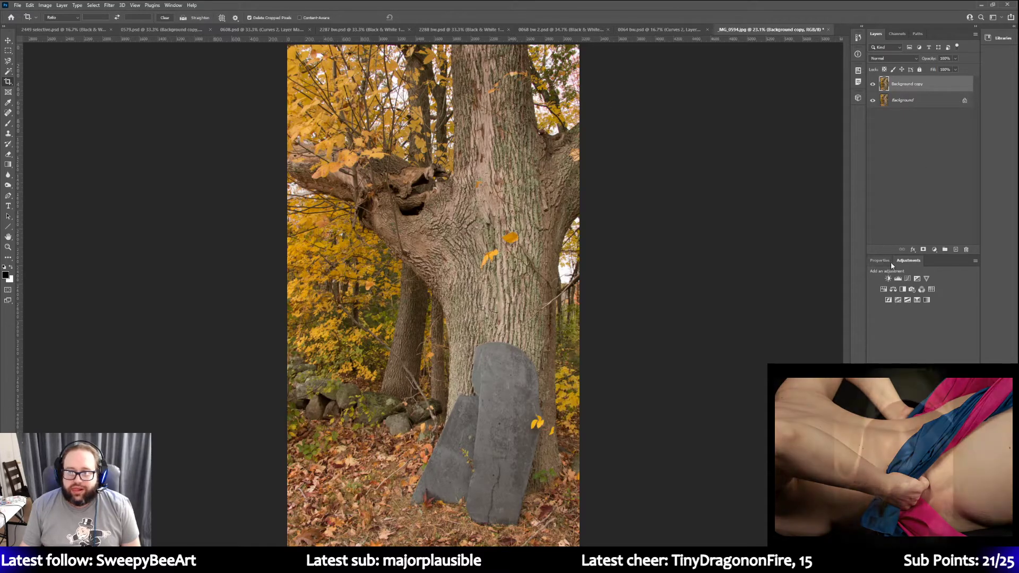
pyautogui.click(906, 278)
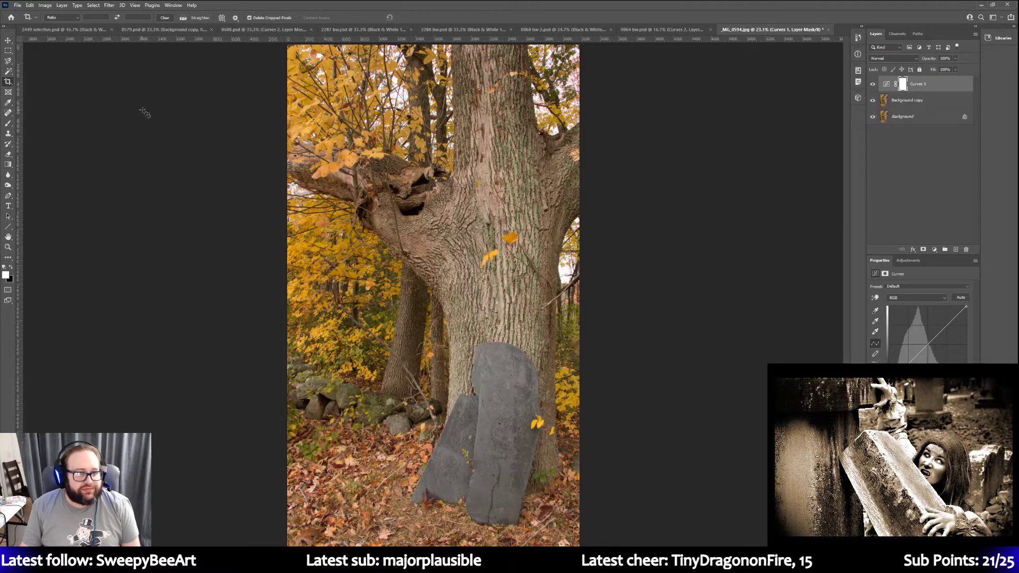
# Add a Hue/Saturation adjustment above Curves and reduce the Master saturation to about -20
pyautogui.click(909, 260)
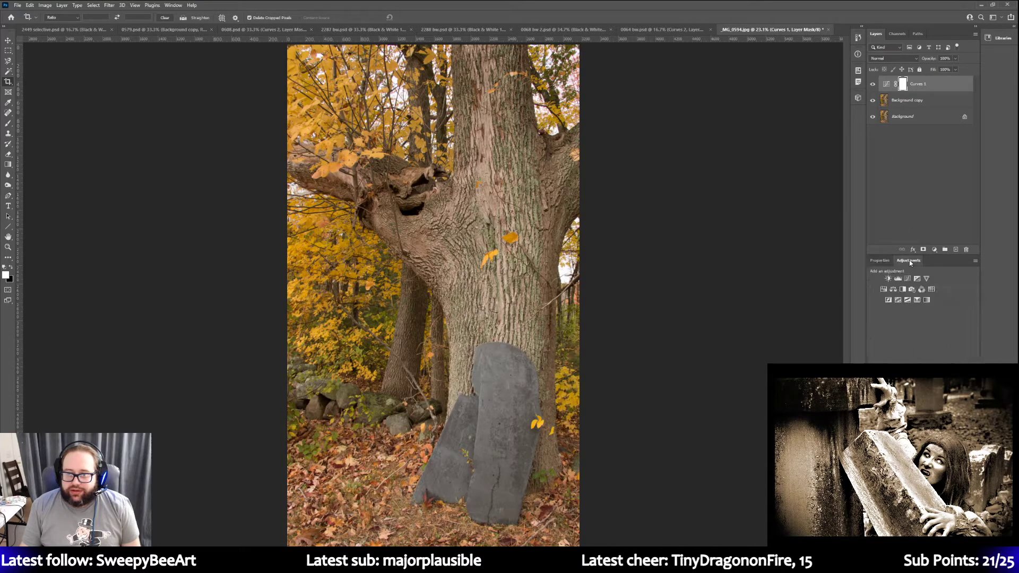
pyautogui.click(883, 289)
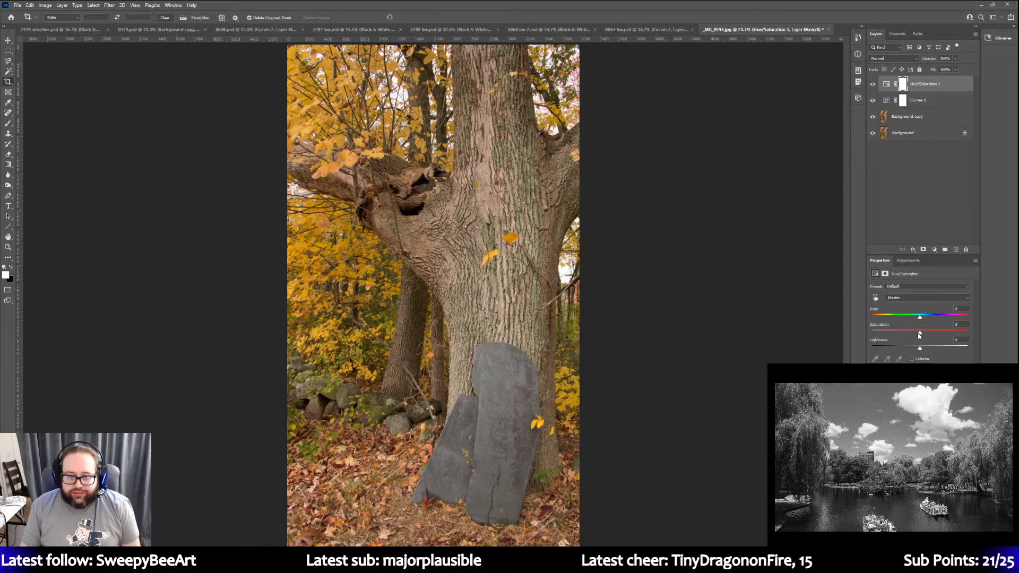
pyautogui.moveTo(919, 334); pyautogui.dragTo(910, 335)
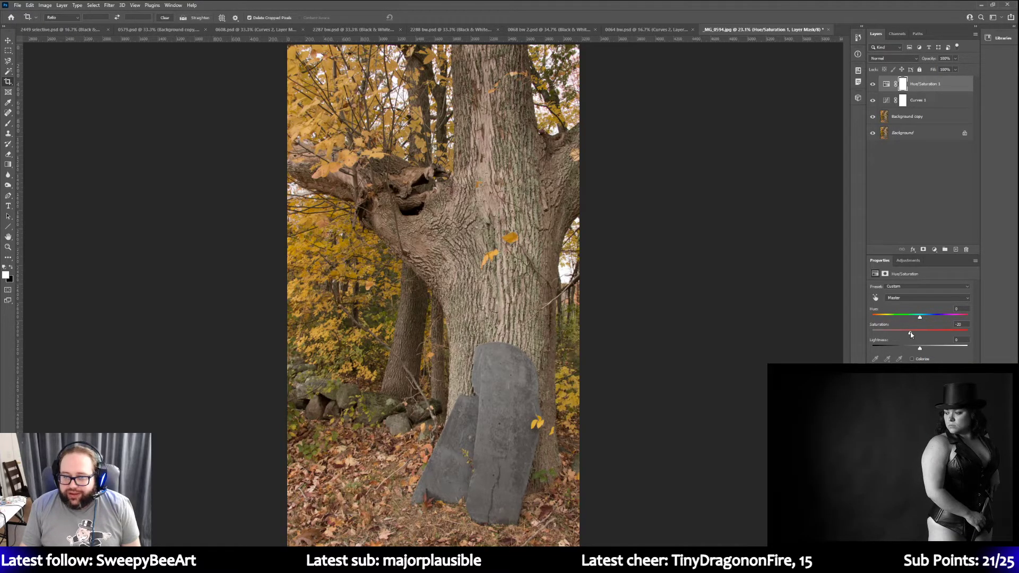
# Try extreme and muted saturation levels for the Yellows in Hue/Saturation and settle on about -24
pyautogui.click(908, 298)
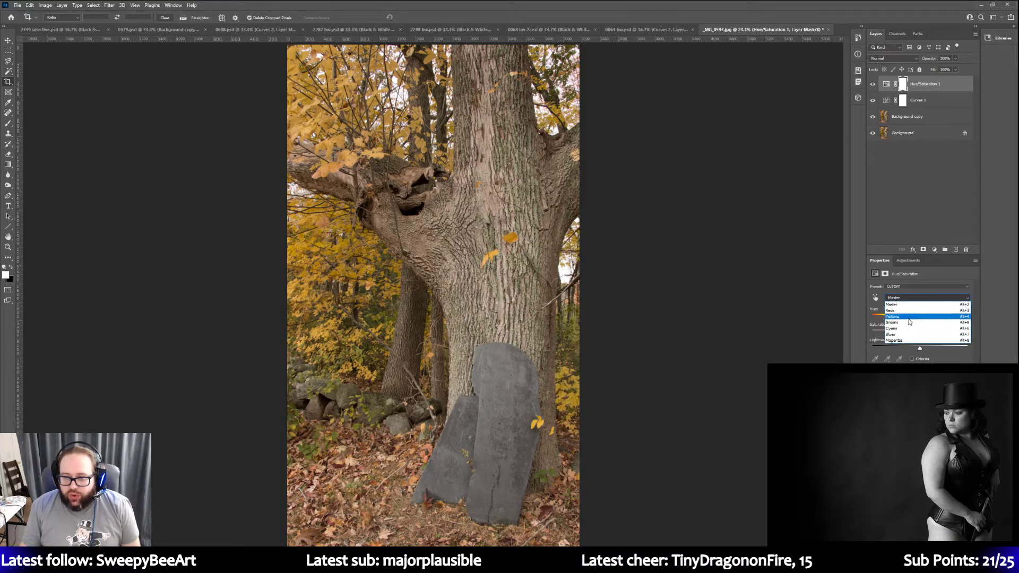
pyautogui.click(908, 316)
pyautogui.moveTo(919, 336)
pyautogui.mouseDown()
pyautogui.moveTo(853, 338)
pyautogui.moveTo(911, 337)
pyautogui.mouseUp()
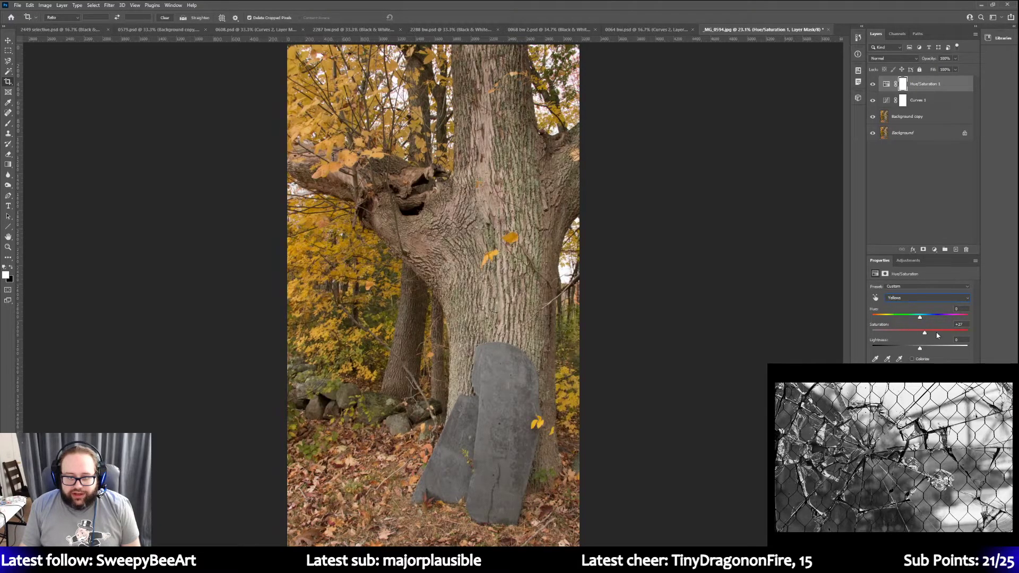
pyautogui.moveTo(904, 335); pyautogui.dragTo(1007, 333)
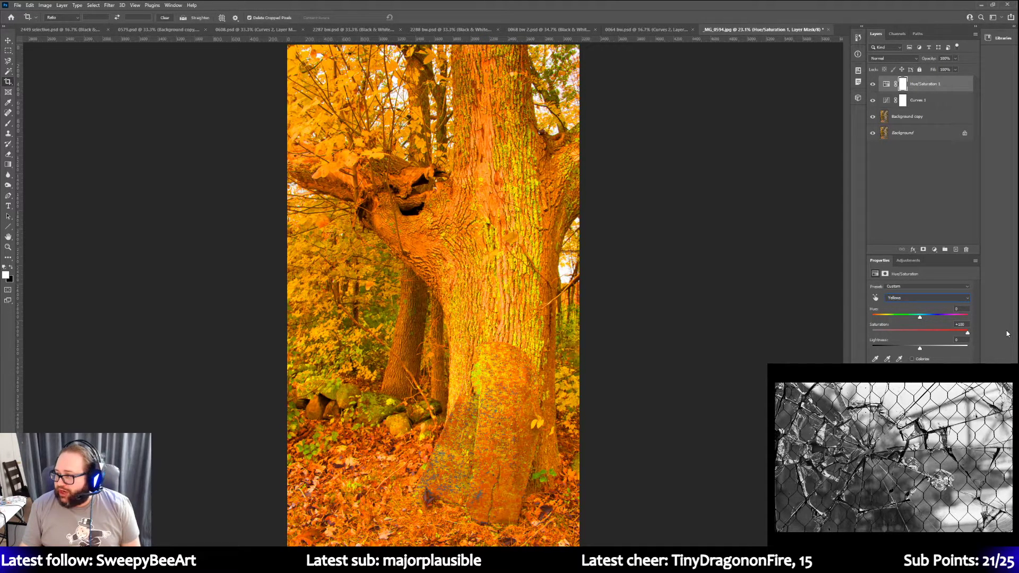
pyautogui.moveTo(967, 332); pyautogui.dragTo(904, 335)
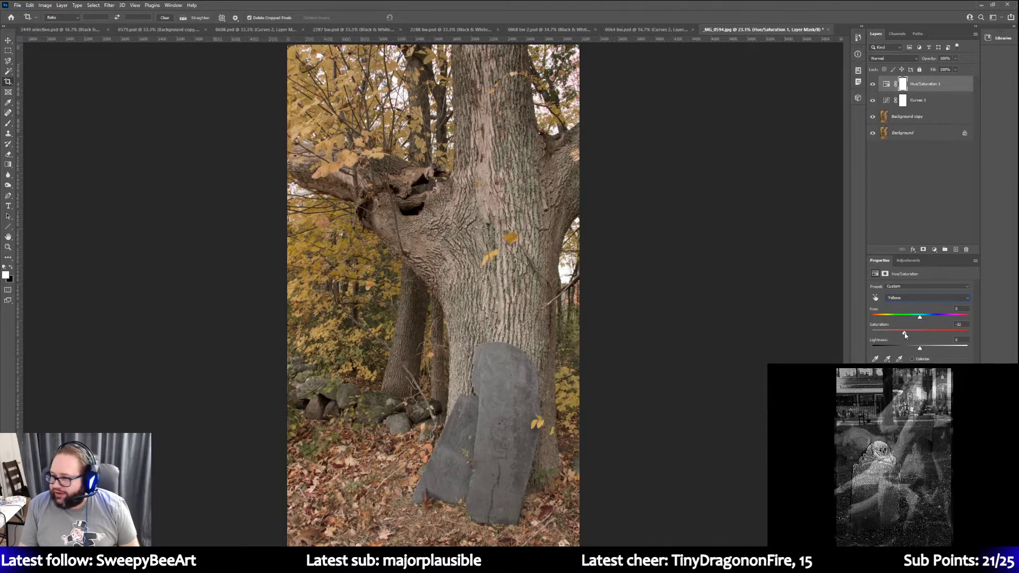
pyautogui.moveTo(905, 334); pyautogui.dragTo(902, 334)
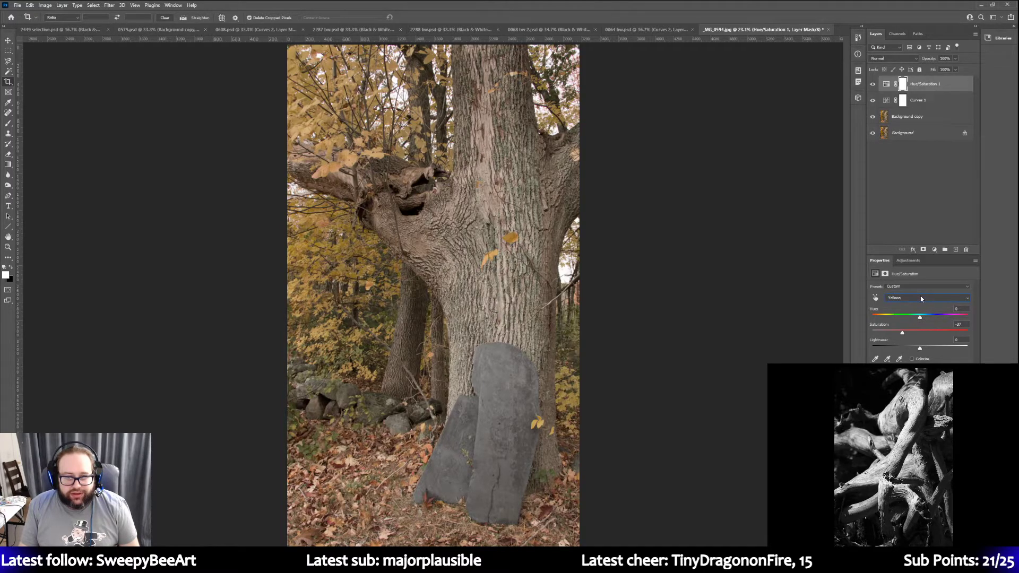
pyautogui.moveTo(902, 333); pyautogui.dragTo(908, 334)
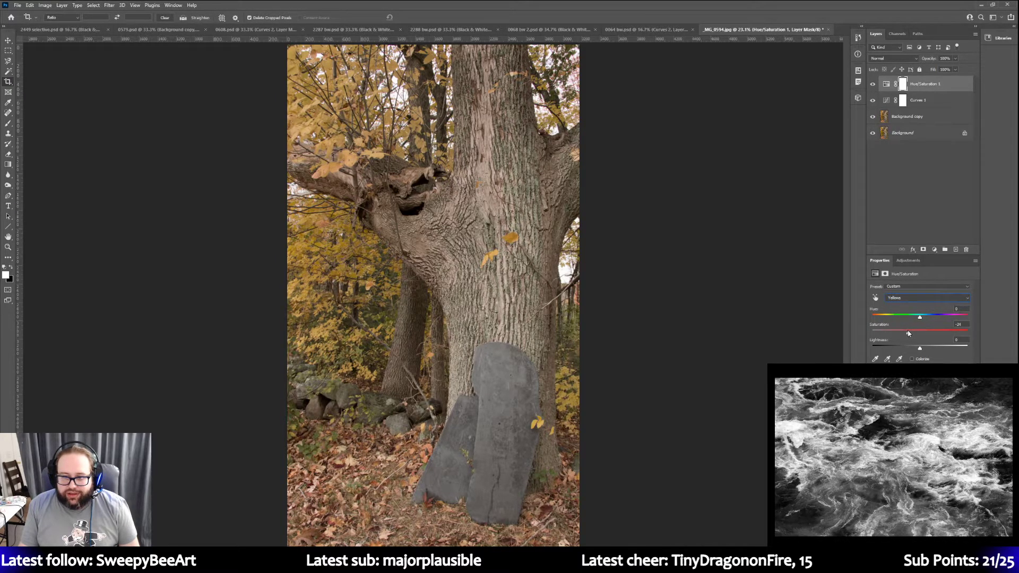
# Return to the Master range in Hue/Saturation and fine-tune its saturation to about -19
pyautogui.click(909, 298)
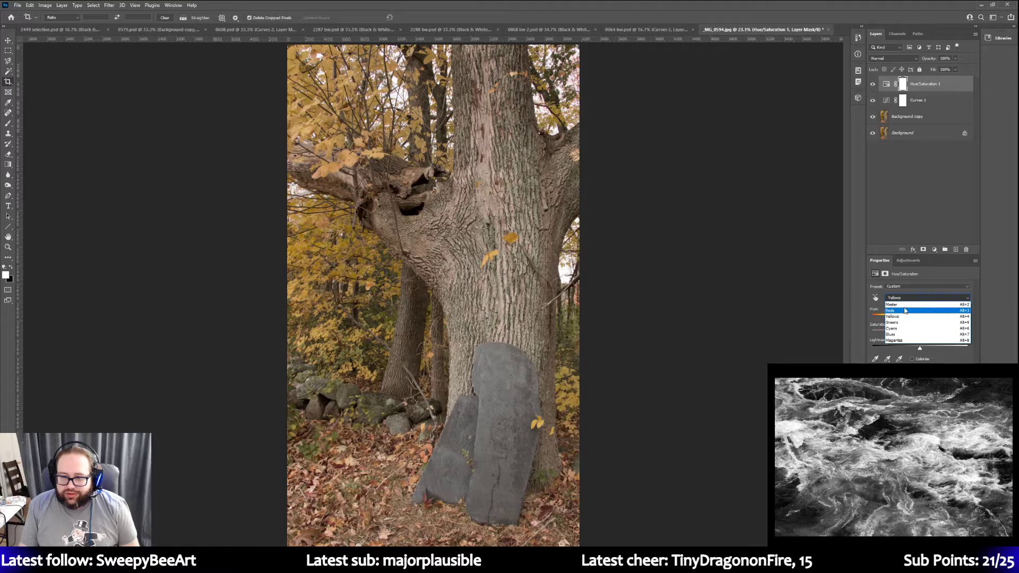
pyautogui.click(904, 305)
pyautogui.moveTo(910, 333); pyautogui.dragTo(911, 335)
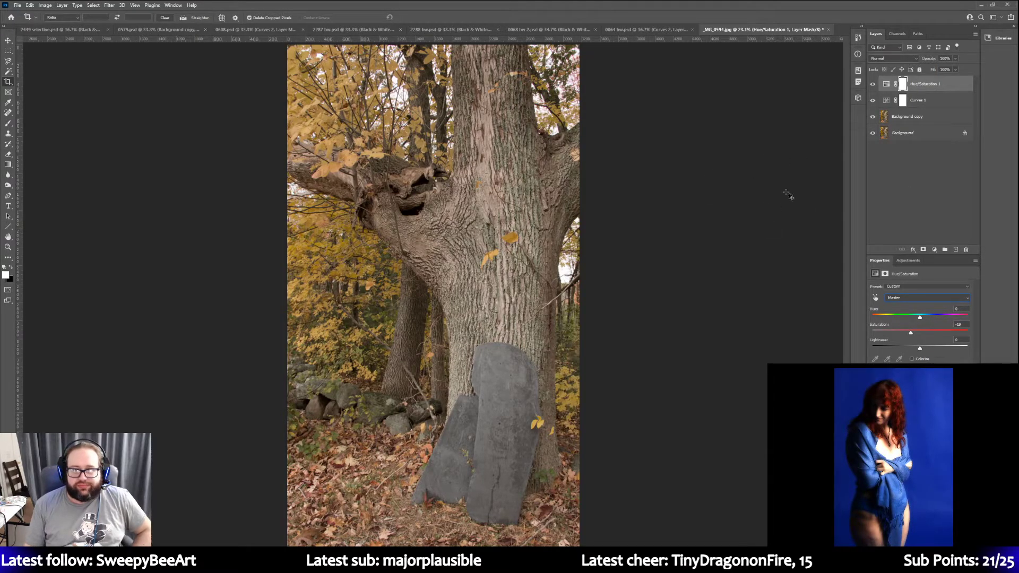
# Add a Selective Color adjustment above Hue/Saturation, try a slight Black change in the Blacks range, and bring it back to 0%
pyautogui.click(914, 261)
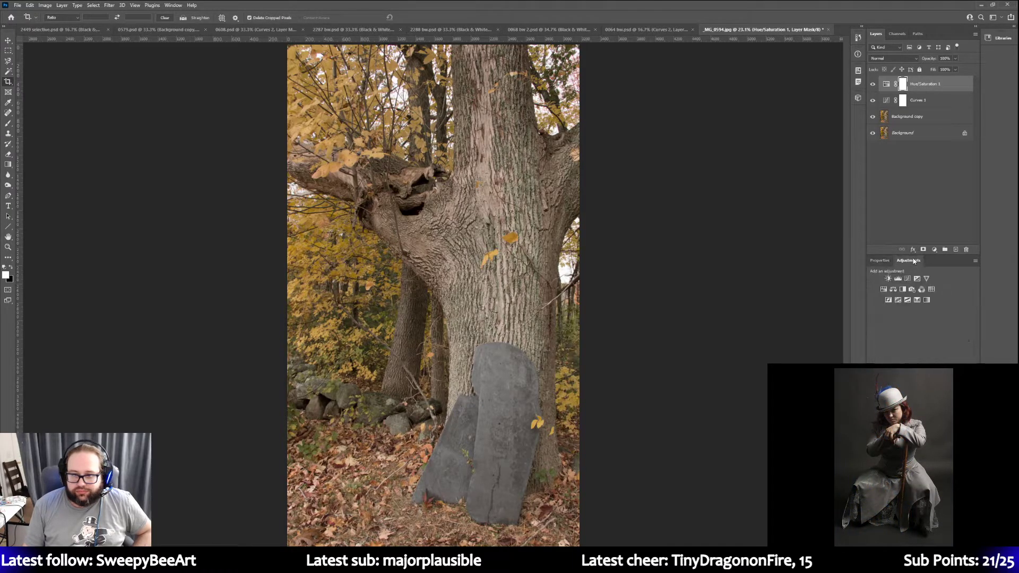
pyautogui.click(924, 301)
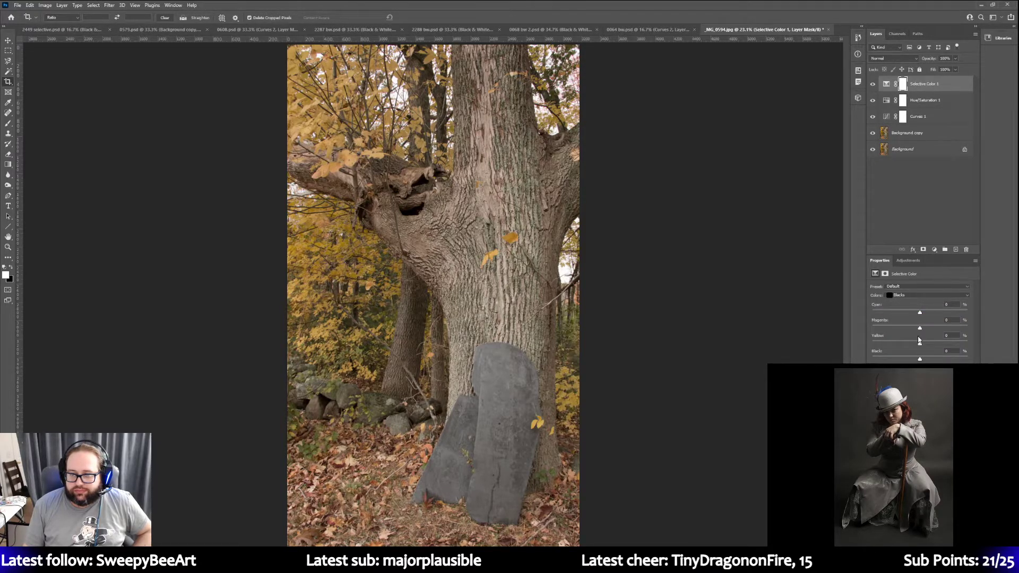
pyautogui.moveTo(923, 360); pyautogui.dragTo(920, 360)
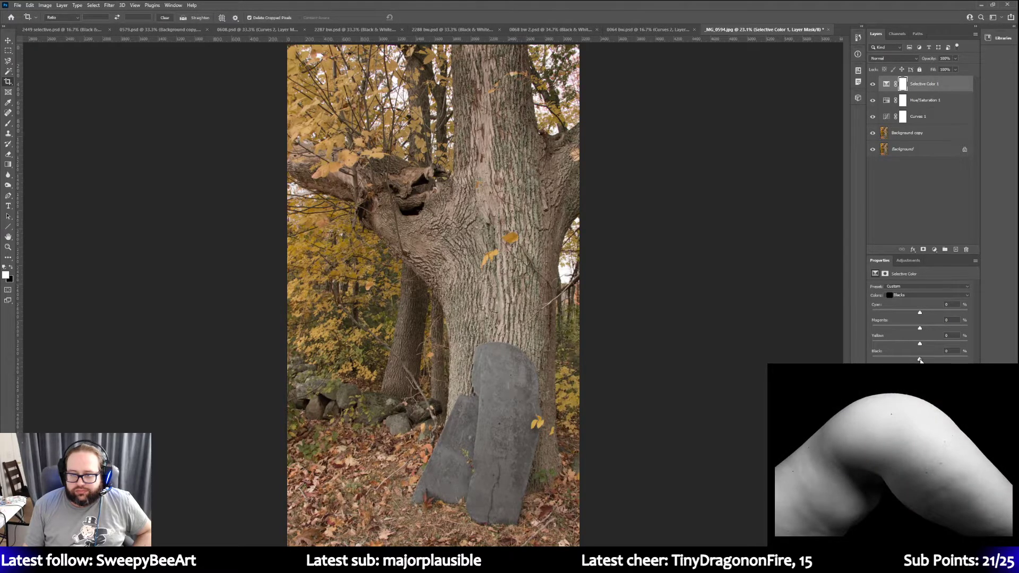
# Hide the Selective Color layer and add a Brightness/Contrast adjustment above it with contrast raised to about 25
pyautogui.click(873, 83)
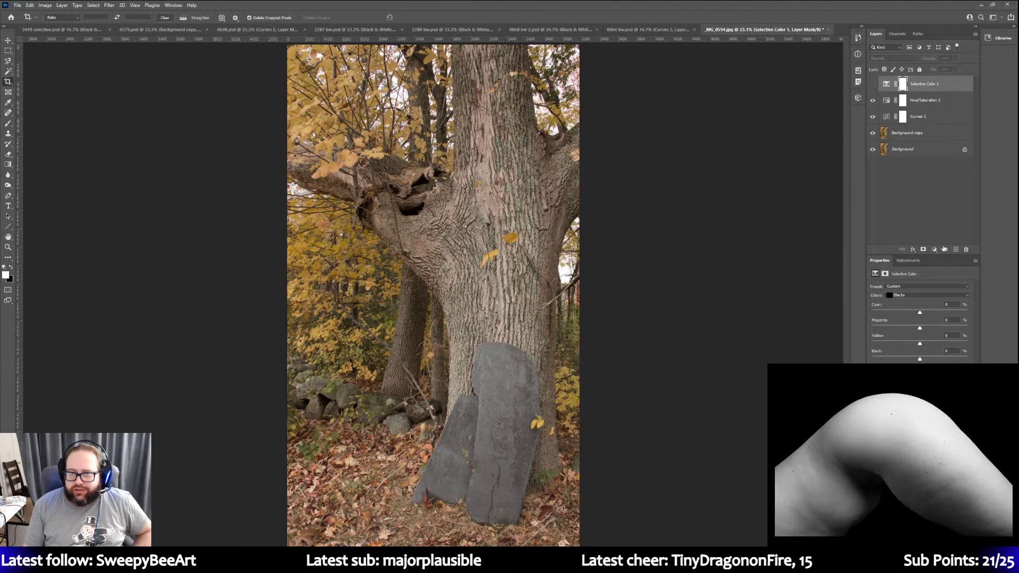
pyautogui.click(906, 261)
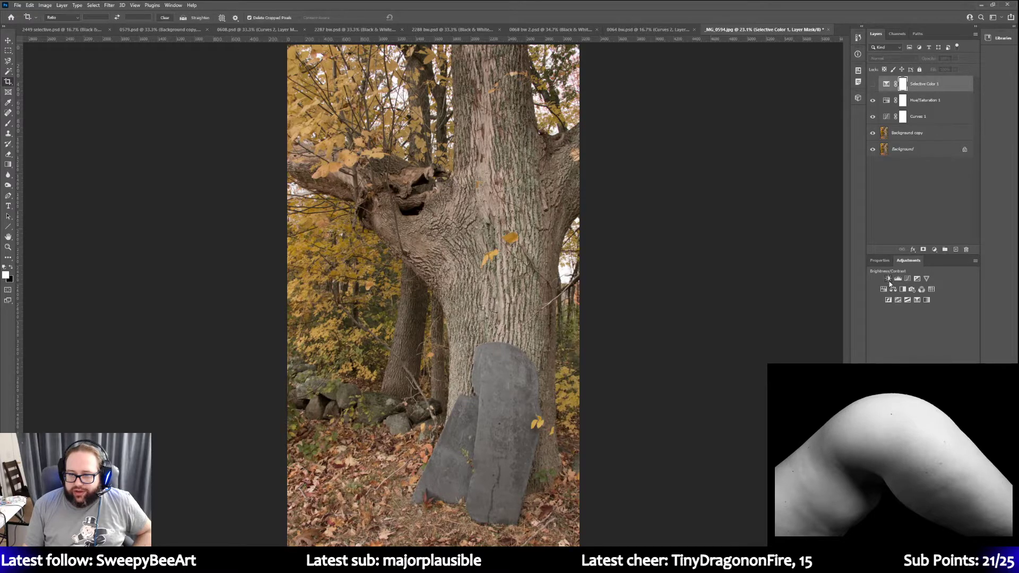
pyautogui.click(888, 278)
pyautogui.moveTo(919, 326)
pyautogui.mouseDown()
pyautogui.moveTo(983, 314)
pyautogui.moveTo(933, 319)
pyautogui.mouseUp()
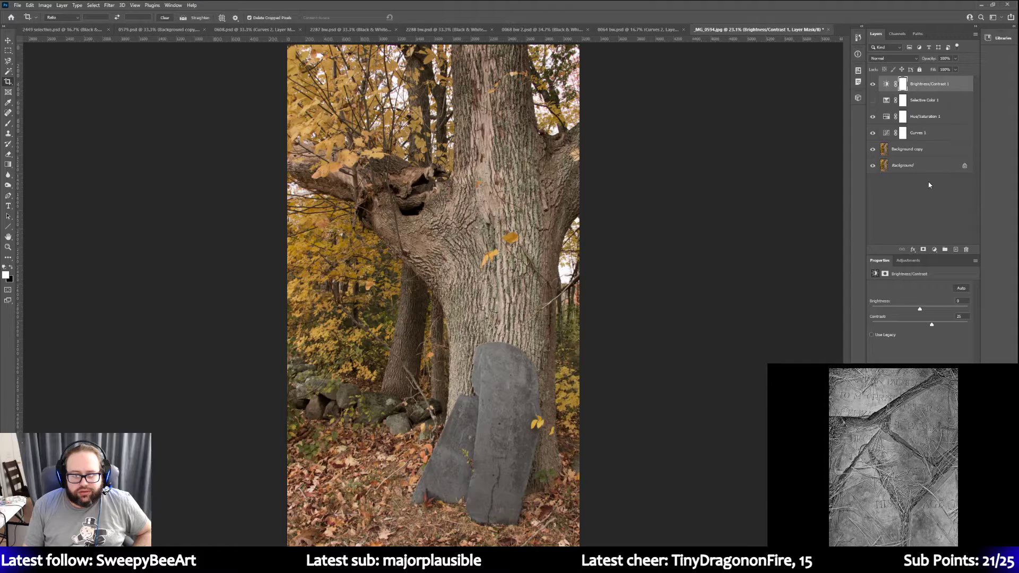
# Lower the saturation of the Yellows range in the Hue/Saturation layer to about -30
pyautogui.click(926, 117)
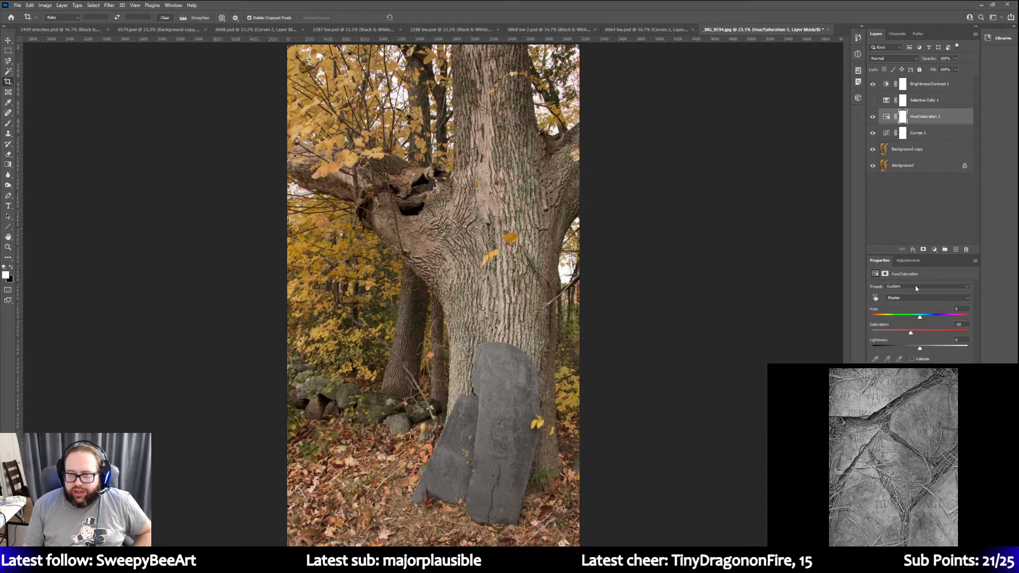
pyautogui.click(908, 296)
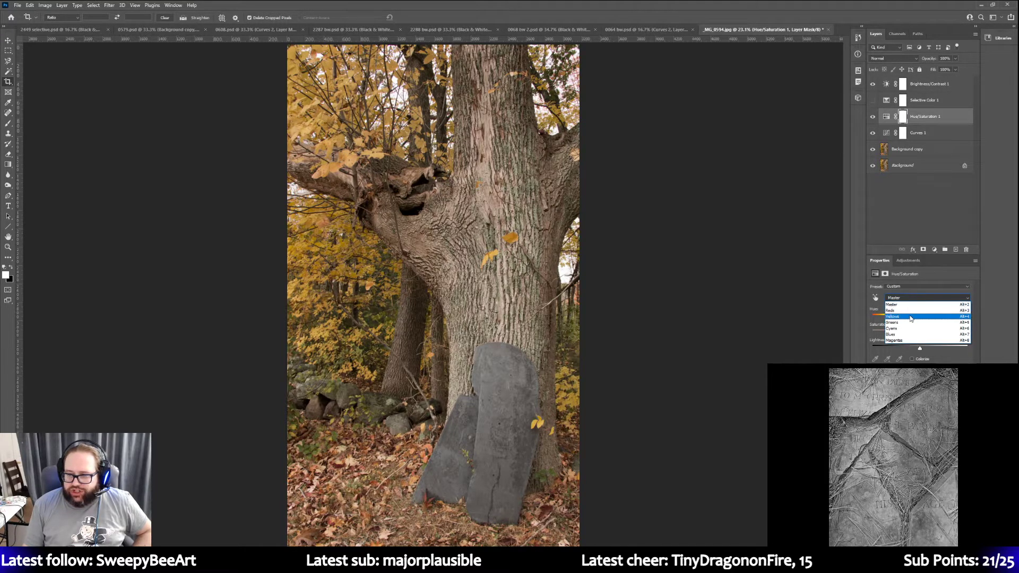
pyautogui.click(910, 317)
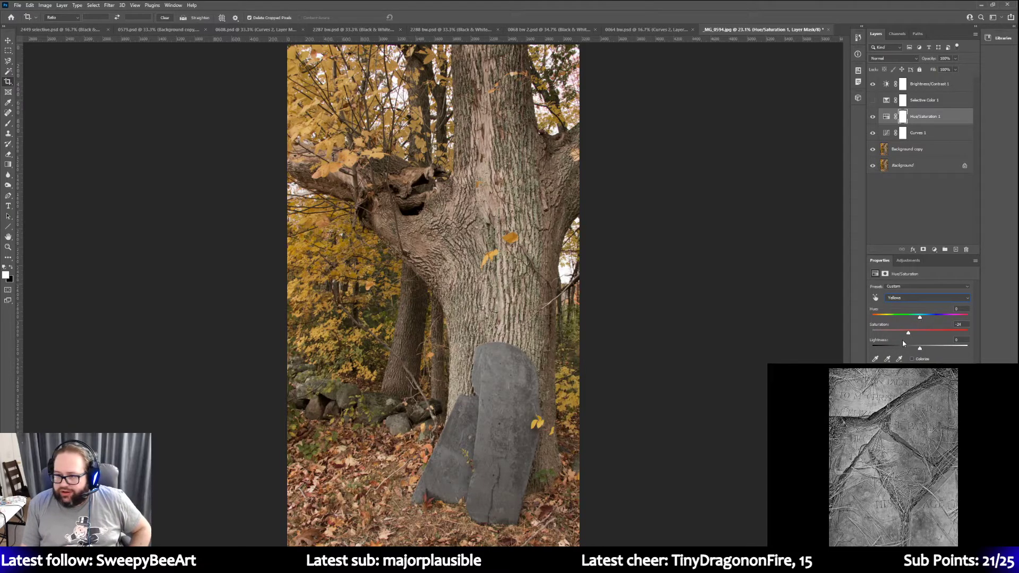
pyautogui.moveTo(910, 333); pyautogui.dragTo(906, 335)
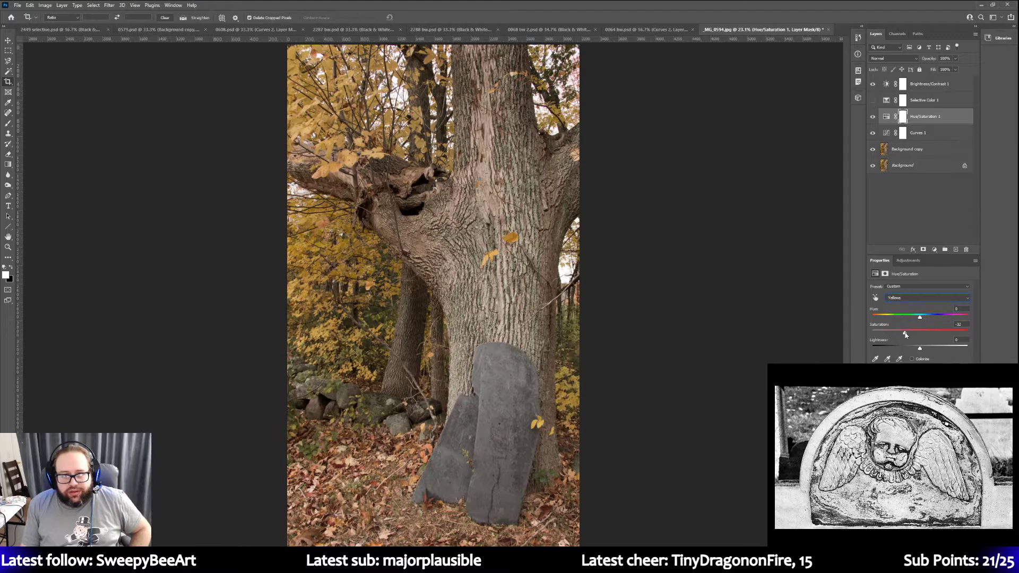
pyautogui.moveTo(905, 335); pyautogui.dragTo(906, 335)
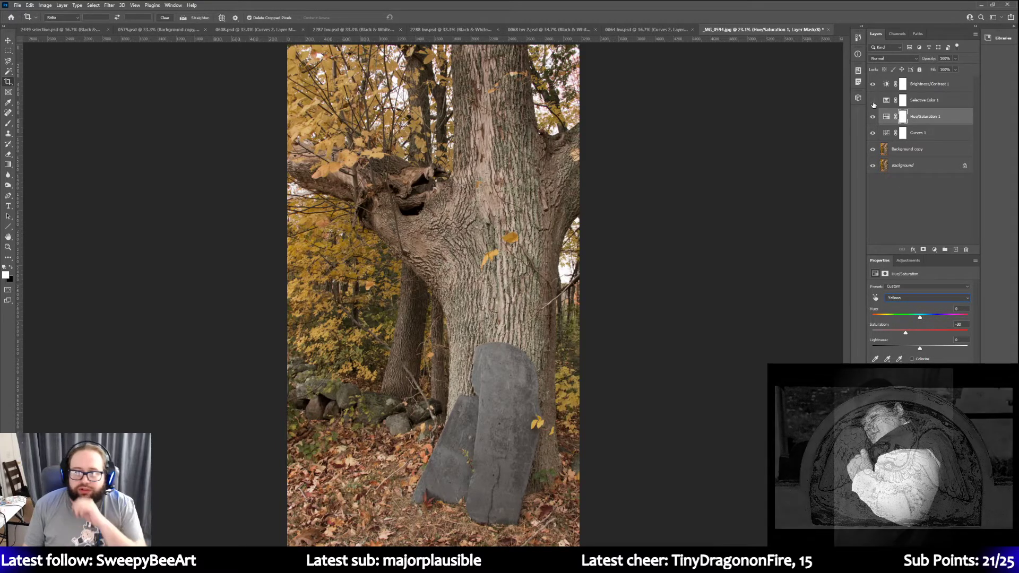
# Show the Selective Color layer again and set Black in its Blacks range to about +3%
pyautogui.click(872, 100)
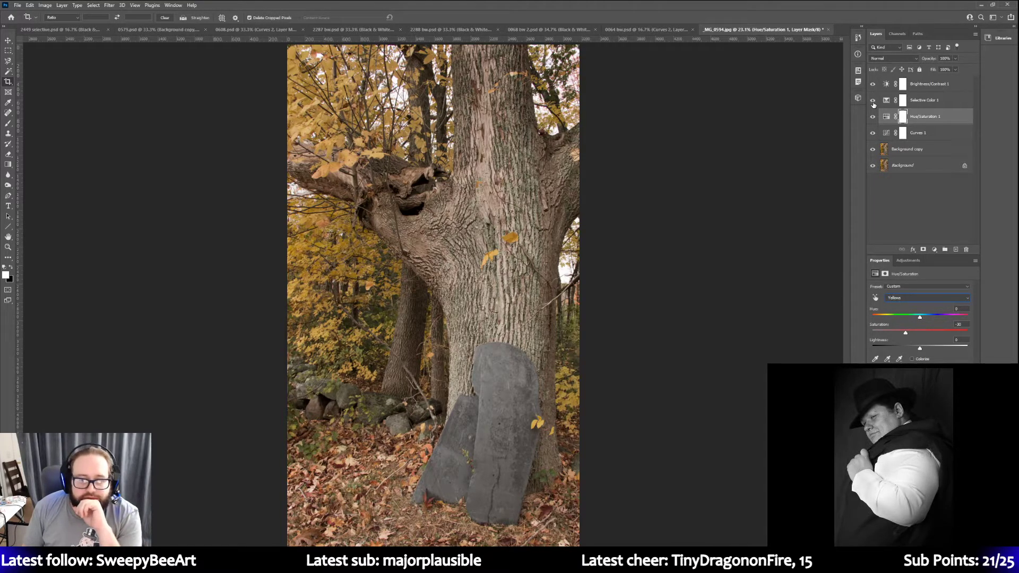
pyautogui.click(925, 101)
pyautogui.moveTo(920, 360); pyautogui.dragTo(923, 360)
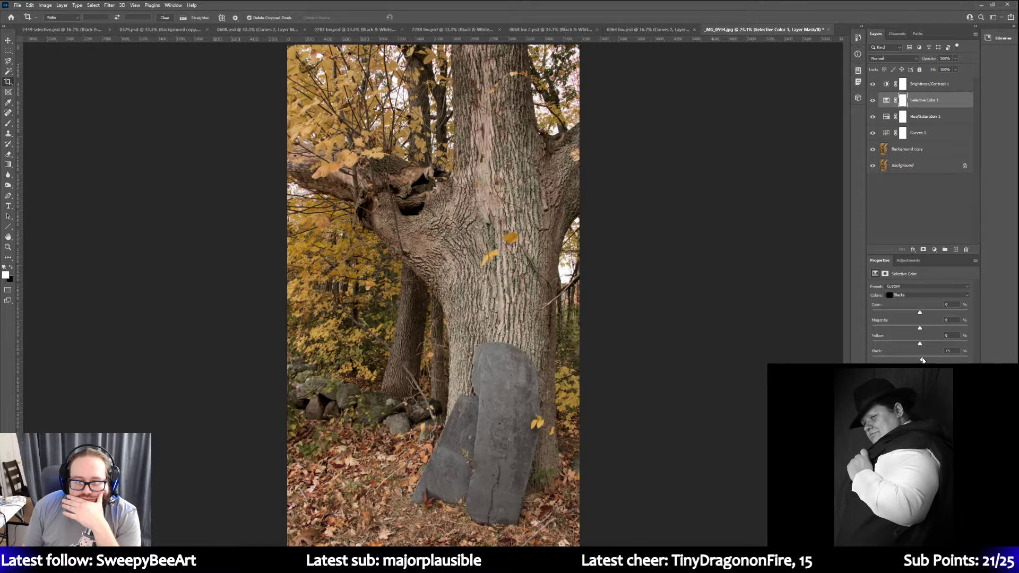
pyautogui.moveTo(923, 360); pyautogui.dragTo(921, 360)
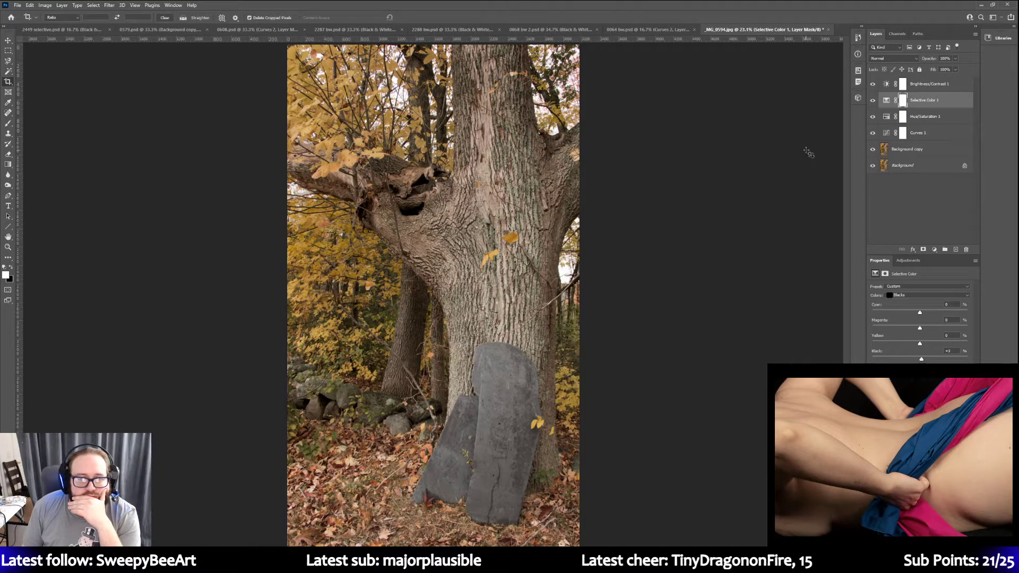
# Save the colour version as a Photoshop PSD file named 0594
pyautogui.click(21, 5)
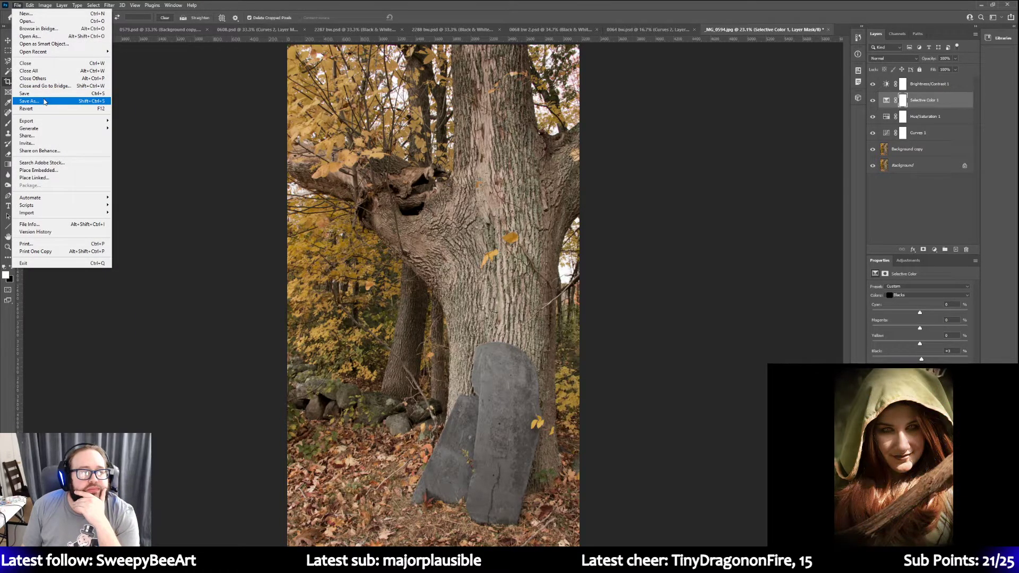
pyautogui.click(358, 196)
pyautogui.click(65, 246)
pyautogui.press('BackSpace')
pyautogui.press('BackSpace')
pyautogui.press('BackSpace')
pyautogui.press('Return')
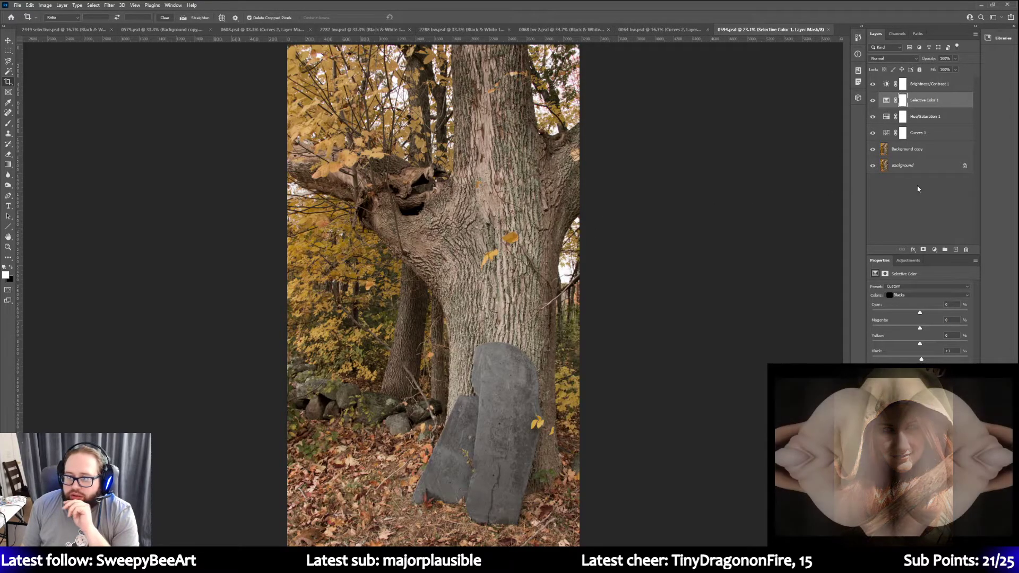
# Add a Black & White adjustment above Brightness/Contrast and apply the Maximum Black preset
pyautogui.click(915, 83)
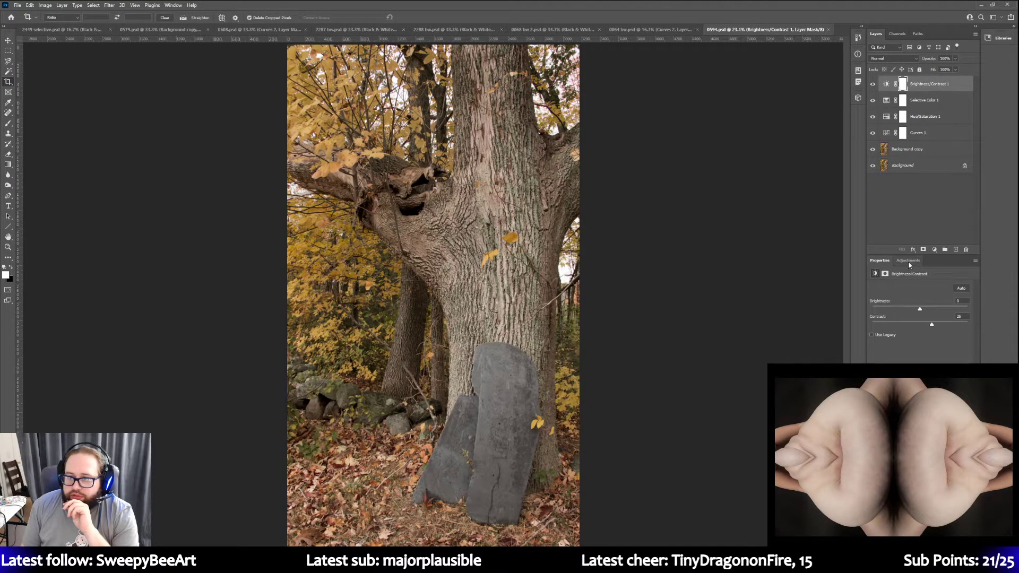
pyautogui.click(909, 261)
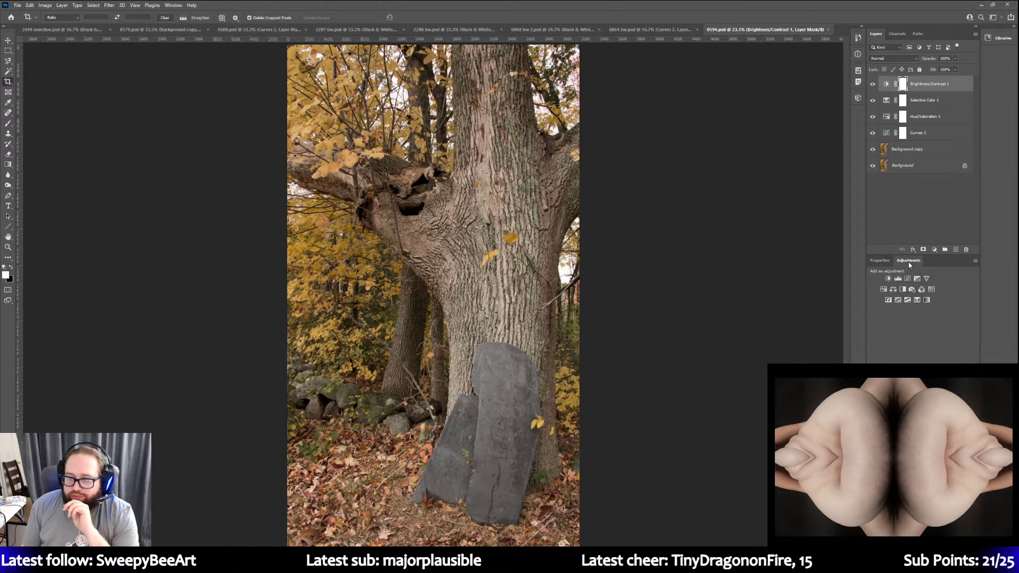
pyautogui.click(902, 290)
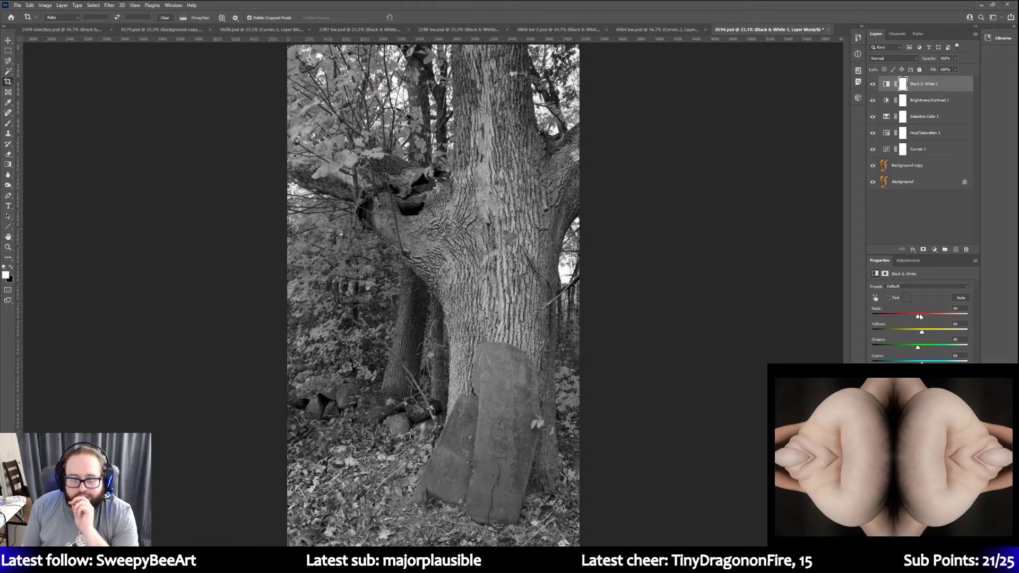
pyautogui.click(933, 286)
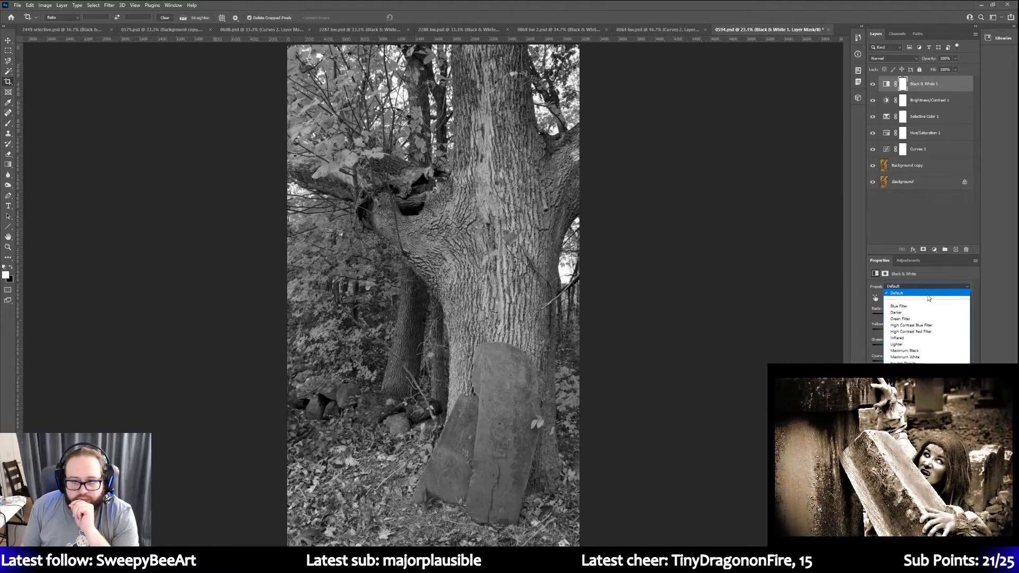
pyautogui.click(919, 351)
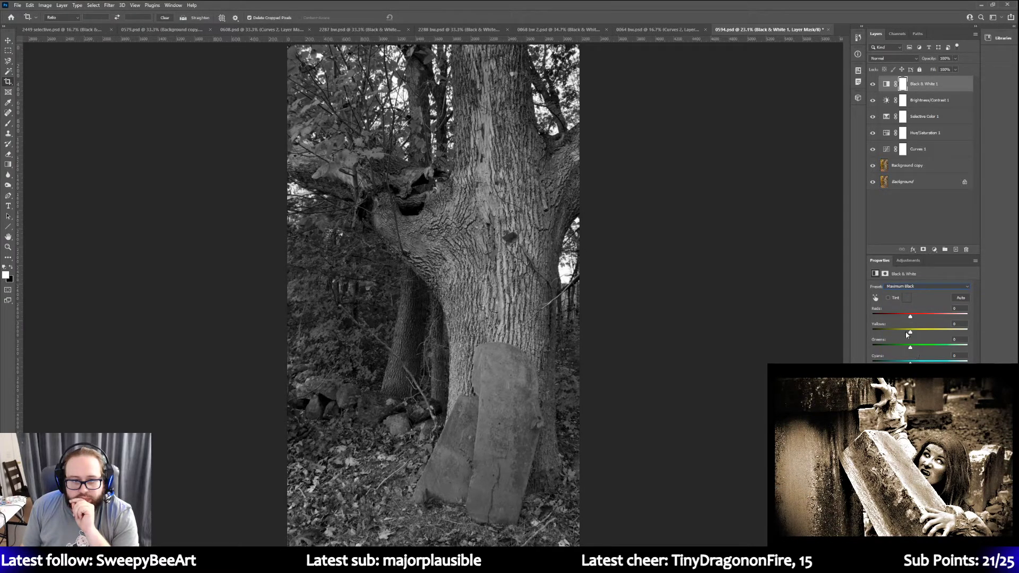
# Tune the Black & White mix to about -58 for Reds and 21 for Yellows, keeping Greens at 0
pyautogui.moveTo(911, 317); pyautogui.dragTo(921, 336)
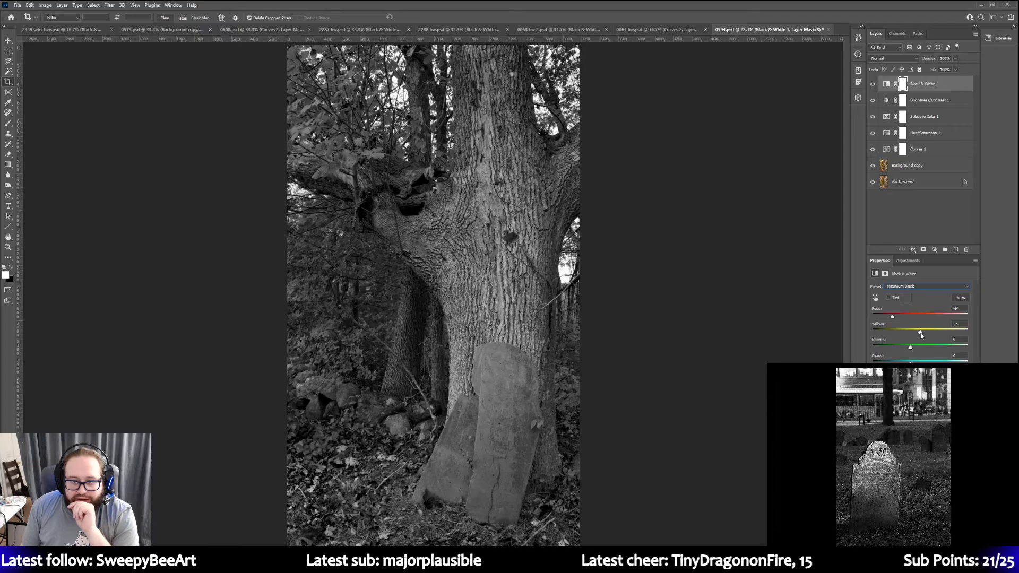
pyautogui.moveTo(920, 333)
pyautogui.mouseDown()
pyautogui.moveTo(888, 317)
pyautogui.moveTo(914, 334)
pyautogui.mouseUp()
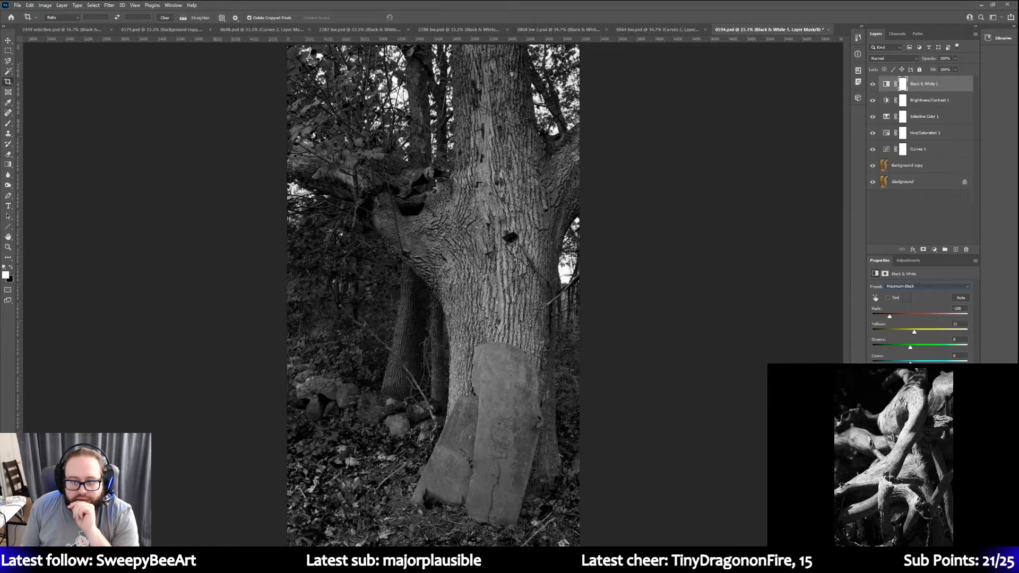
pyautogui.moveTo(942, 347); pyautogui.dragTo(971, 347)
pyautogui.click(956, 339)
pyautogui.write('0')
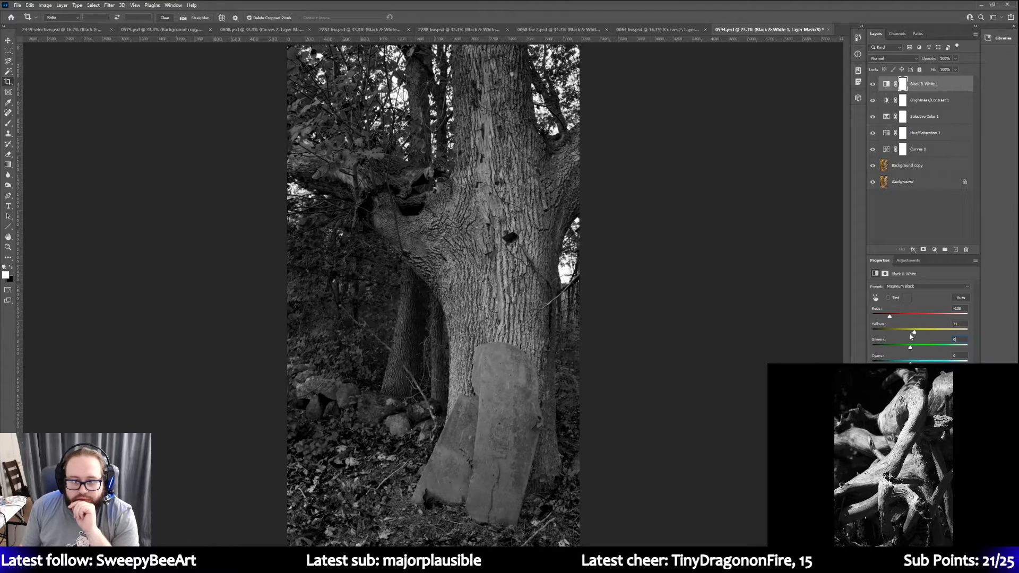
pyautogui.press('Return')
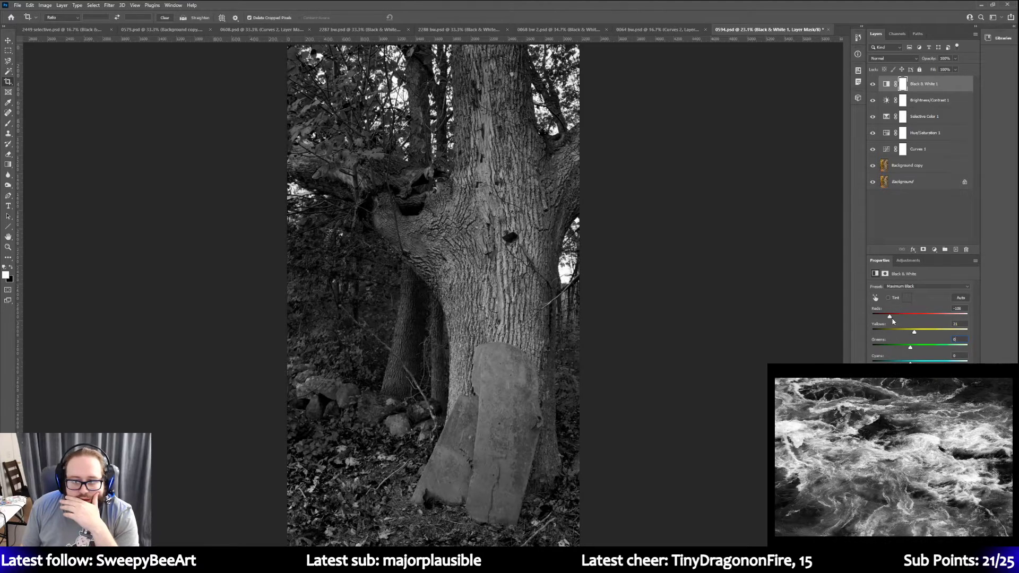
pyautogui.moveTo(890, 318); pyautogui.dragTo(900, 318)
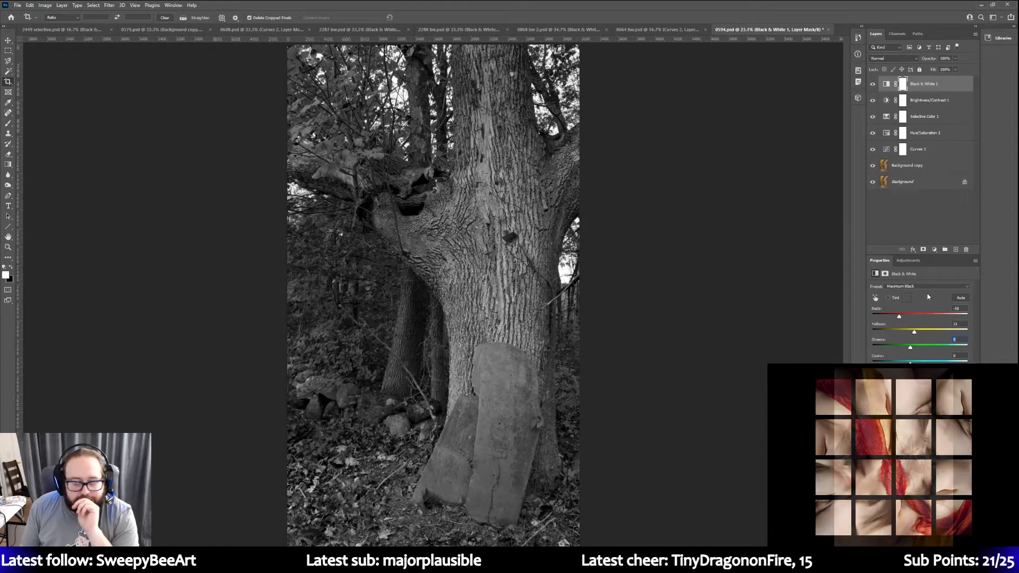
# Lighten the two gravestones on the Background copy layer with the Dodge tool set to Midtones, and compare with the layer hidden and shown
pyautogui.click(928, 170)
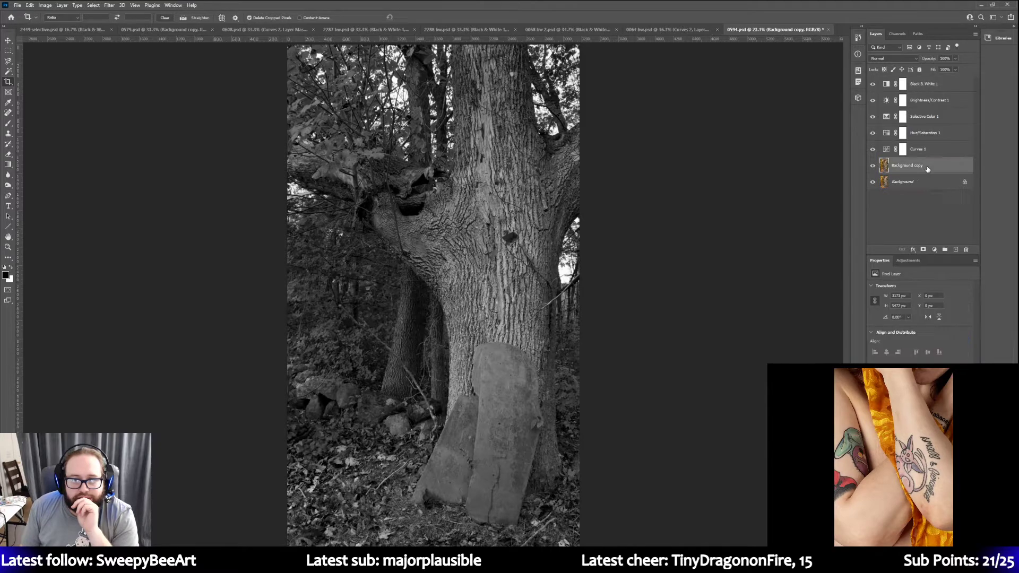
pyautogui.click(9, 186)
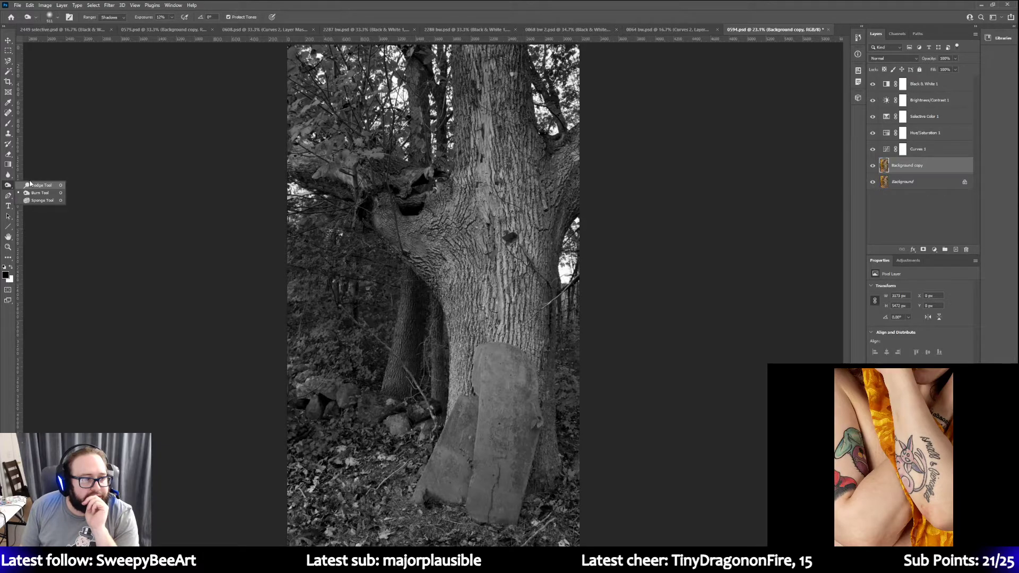
pyautogui.click(33, 185)
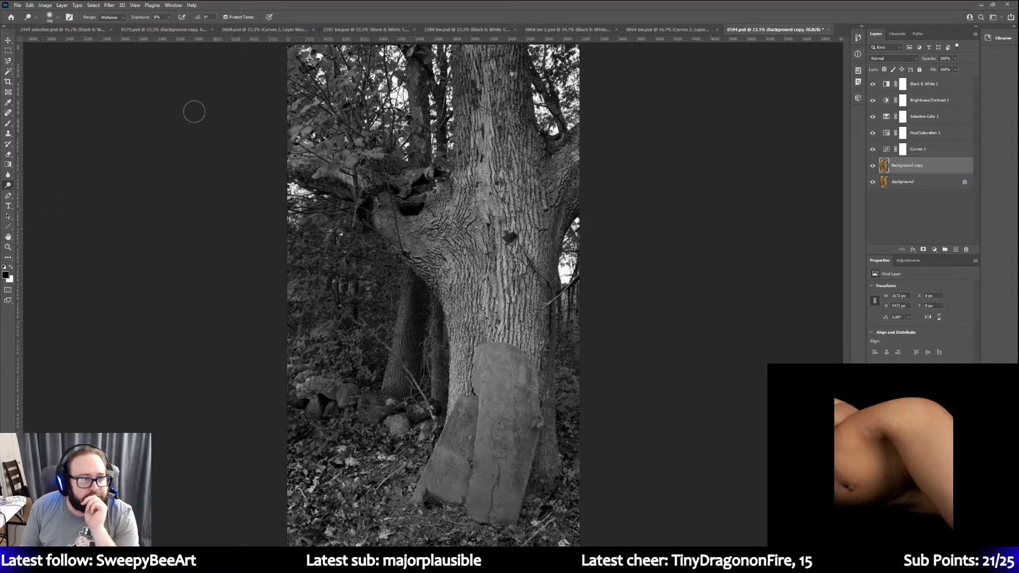
pyautogui.click(58, 18)
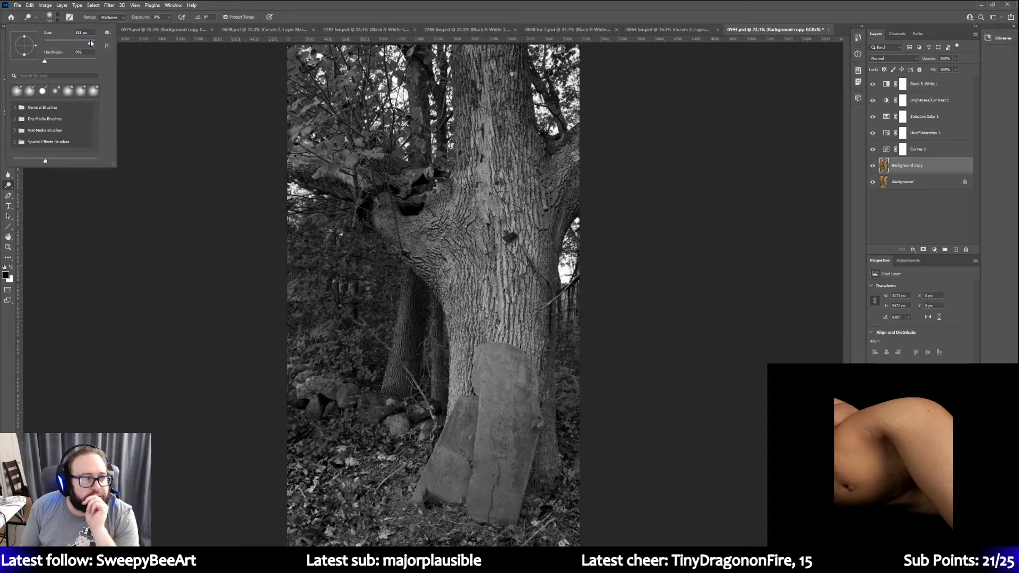
pyautogui.press('Return')
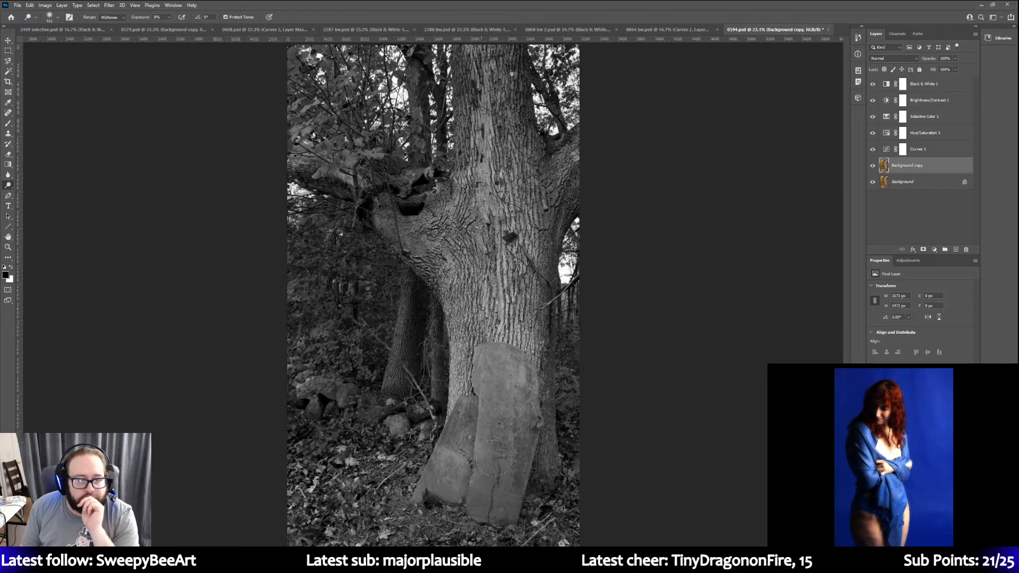
pyautogui.click(932, 84)
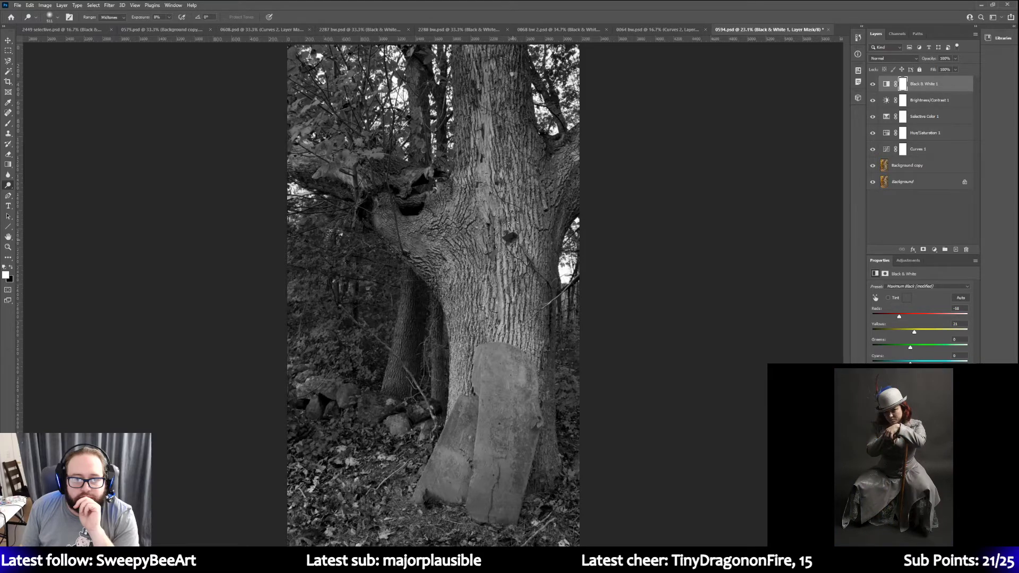
pyautogui.click(920, 151)
pyautogui.click(919, 165)
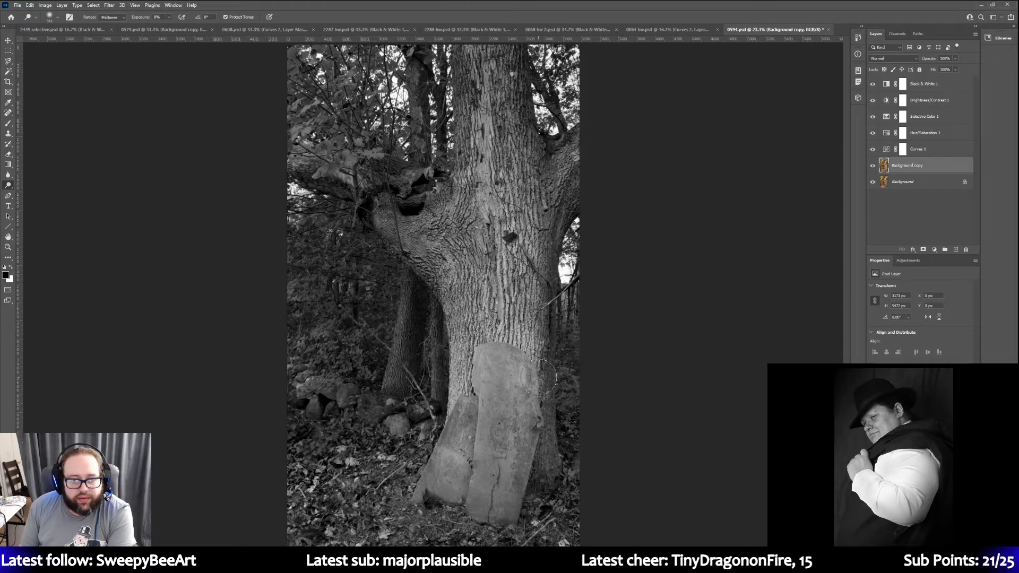
pyautogui.click(872, 167)
pyautogui.click(872, 168)
pyautogui.click(873, 168)
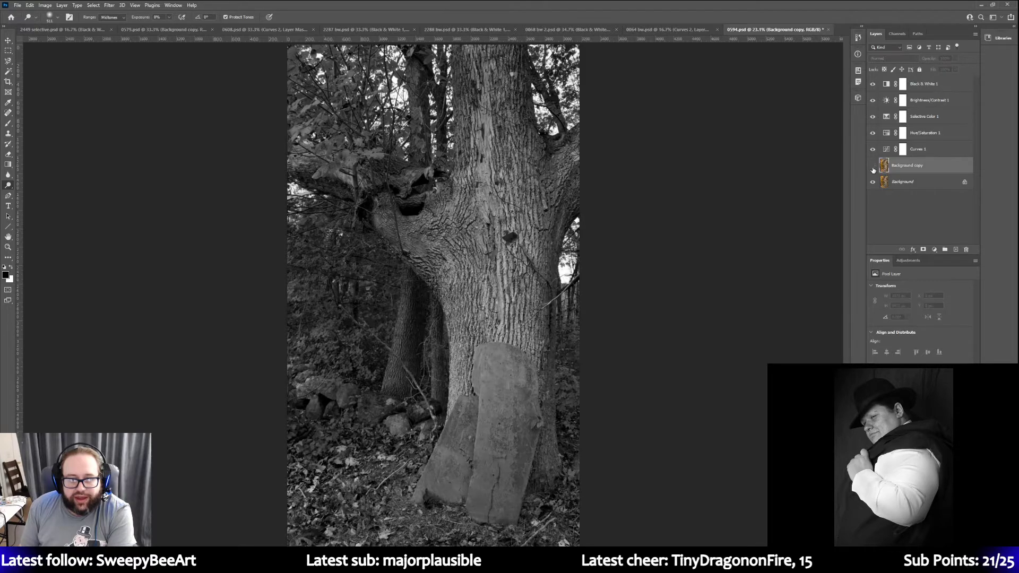
pyautogui.click(873, 168)
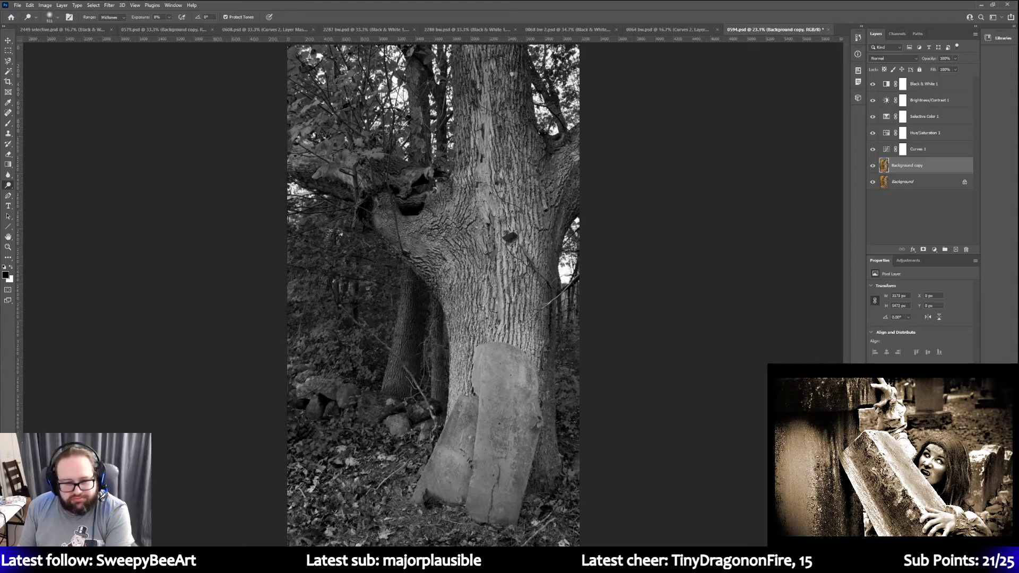
# Save the black-and-white gravestone photo as a separate Photoshop PSD file named 0594 bw in the Stream folder
pyautogui.click(19, 6)
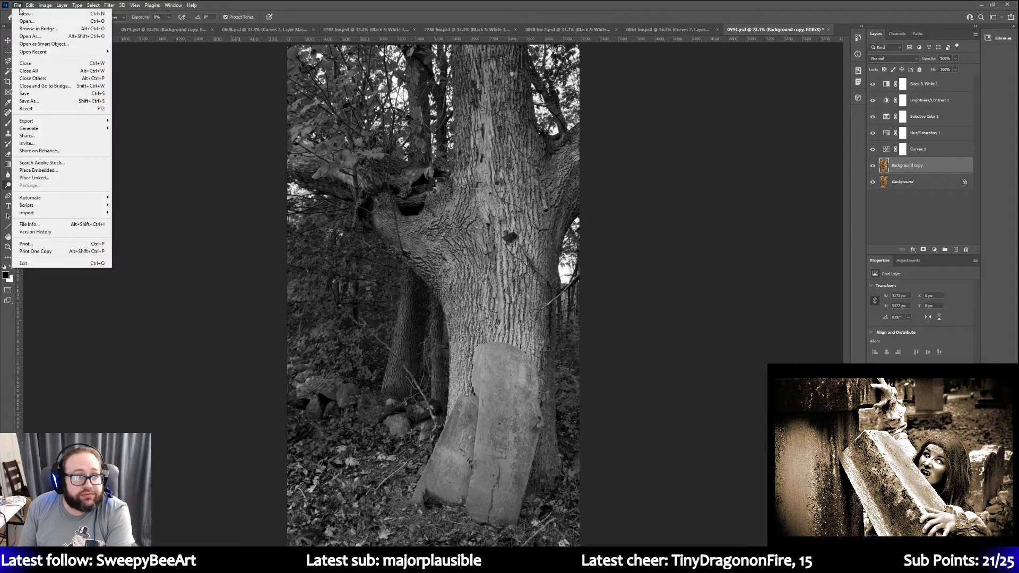
pyautogui.click(23, 101)
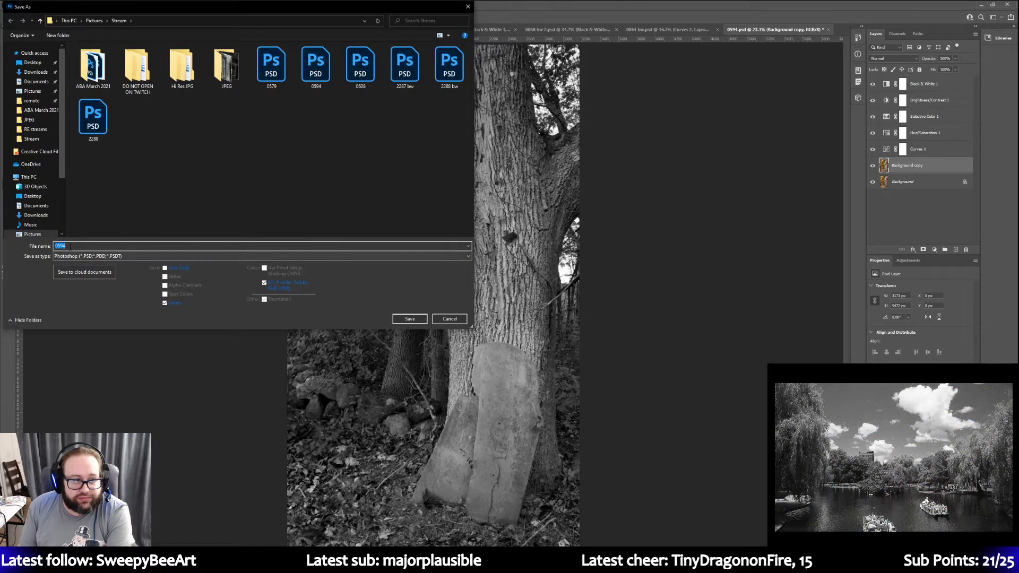
pyautogui.click(73, 247)
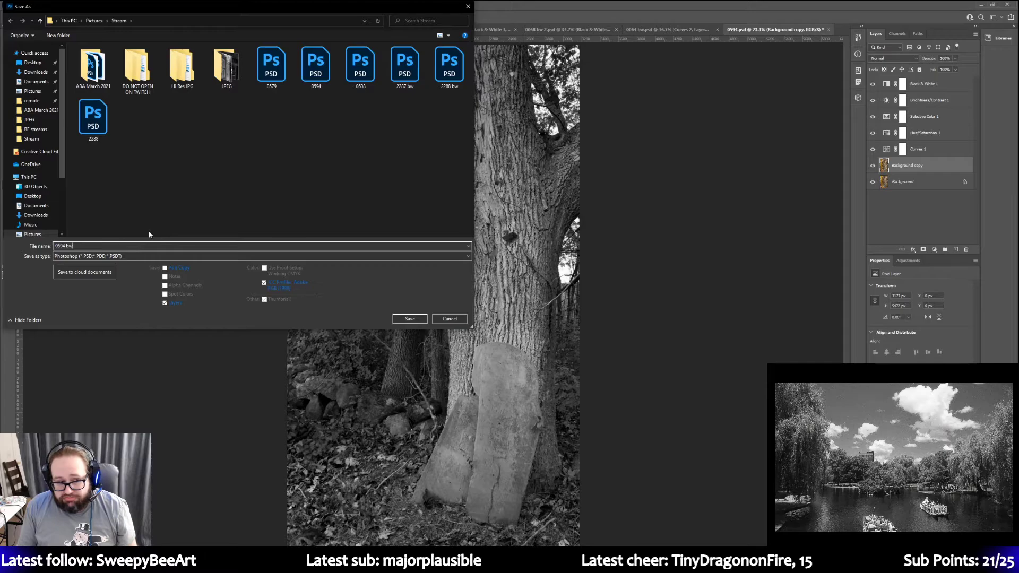
pyautogui.press('Return')
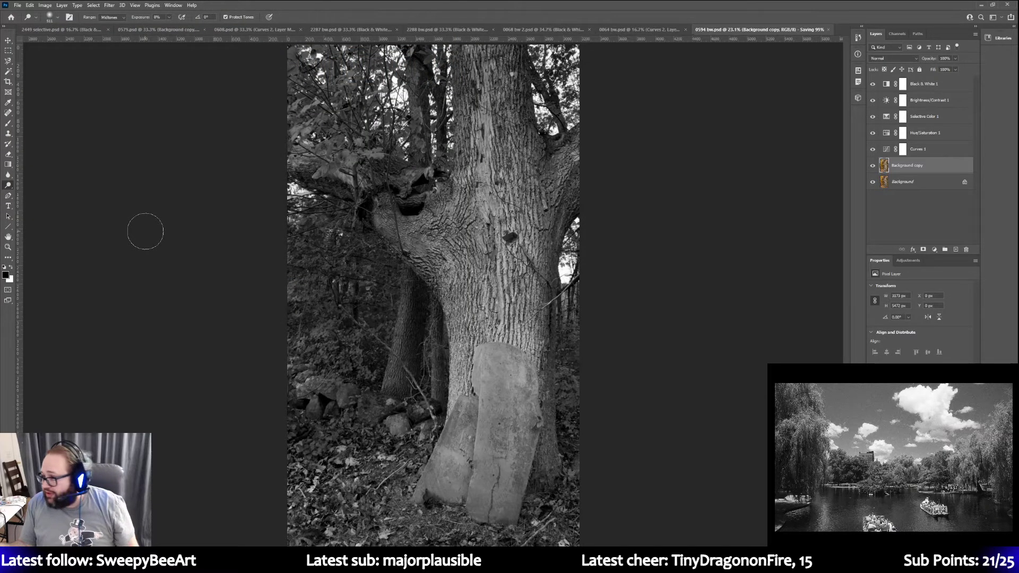
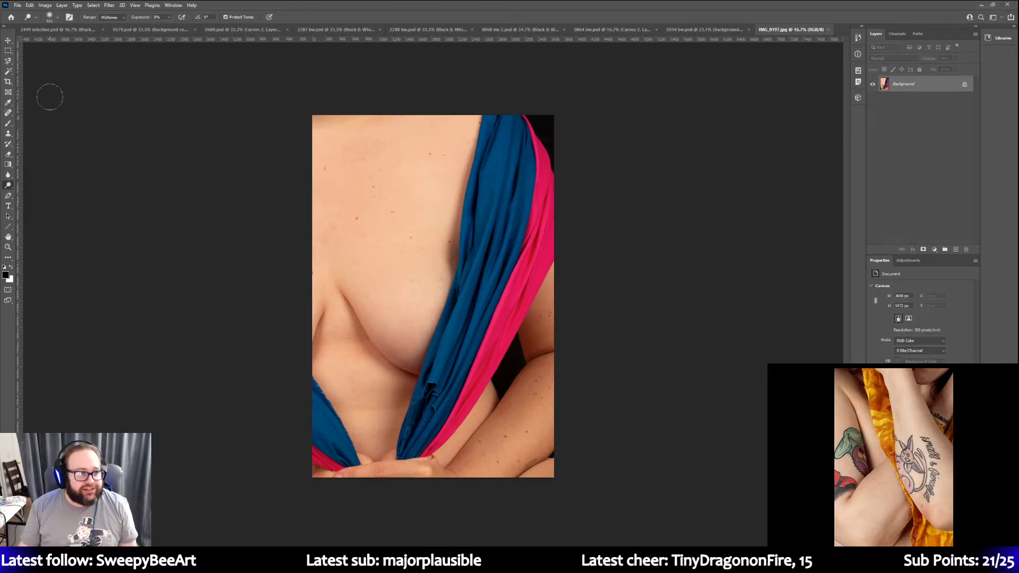
# Fit the IMG_0197.jpg photo to the screen and duplicate its Background layer as Background copy
pyautogui.click(8, 246)
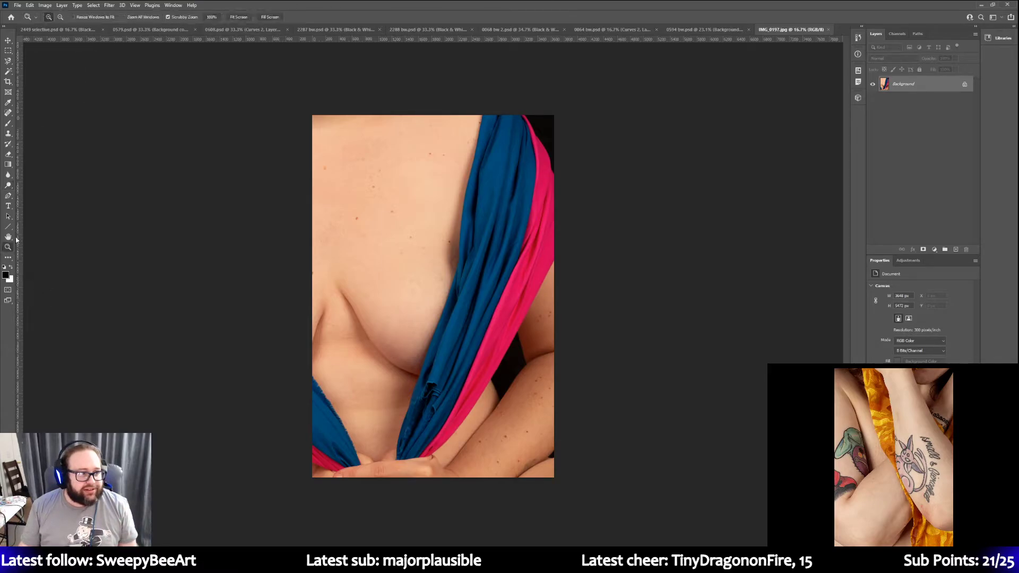
pyautogui.click(237, 16)
pyautogui.rightClick(923, 89)
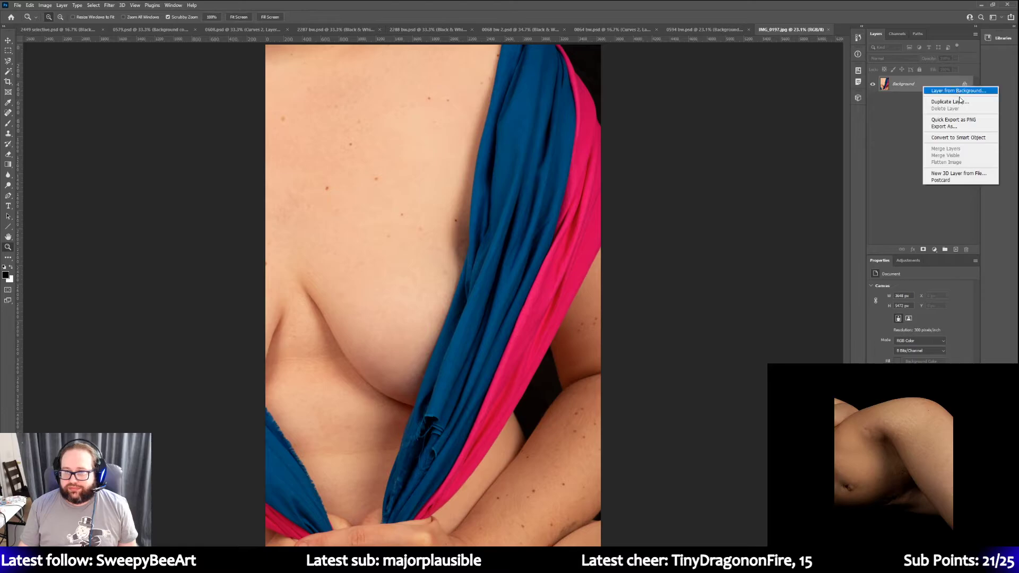
pyautogui.click(950, 102)
pyautogui.click(743, 165)
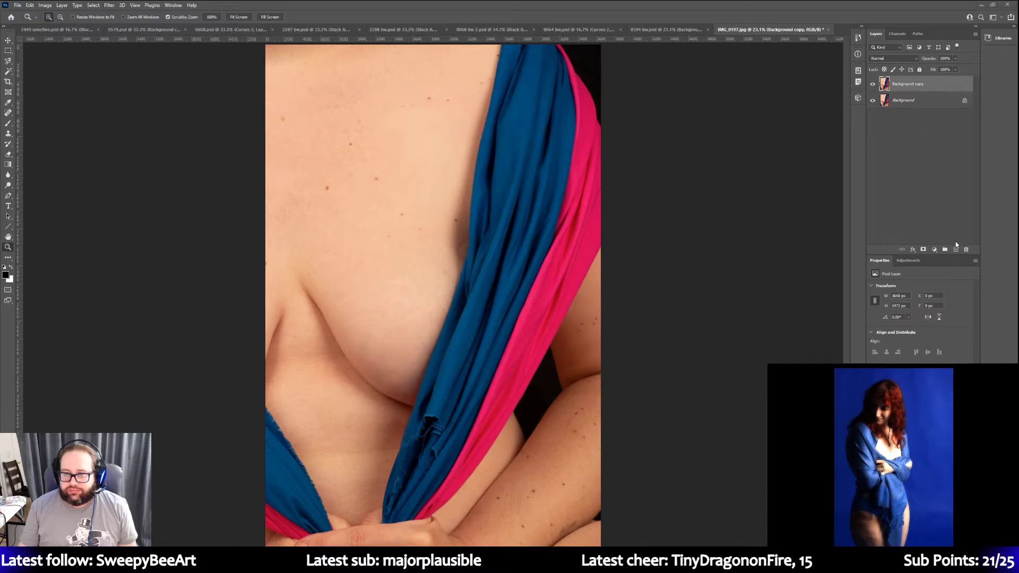
# Bring up the available adjustment layer types for the Background copy layer
pyautogui.click(917, 264)
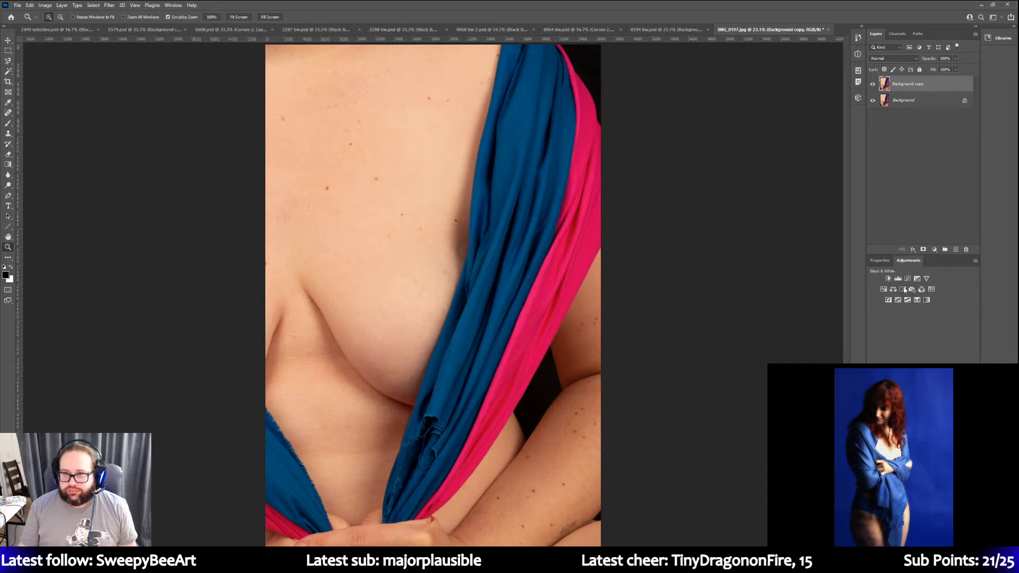
# Add a Curves adjustment with the white point pulled slightly inward, and a Hue/Saturation adjustment with master saturation at about -20
pyautogui.click(906, 284)
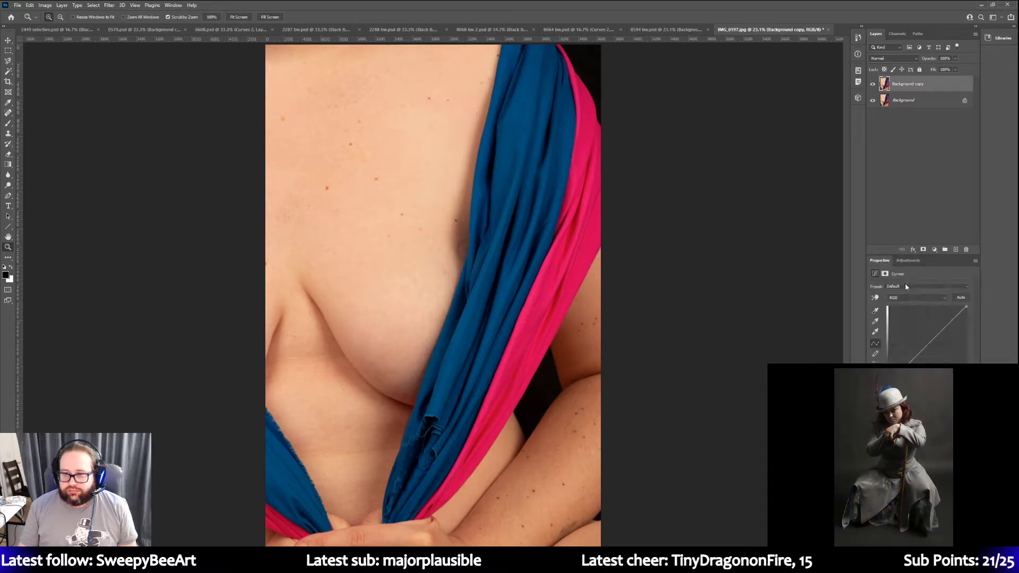
pyautogui.moveTo(965, 307); pyautogui.dragTo(962, 307)
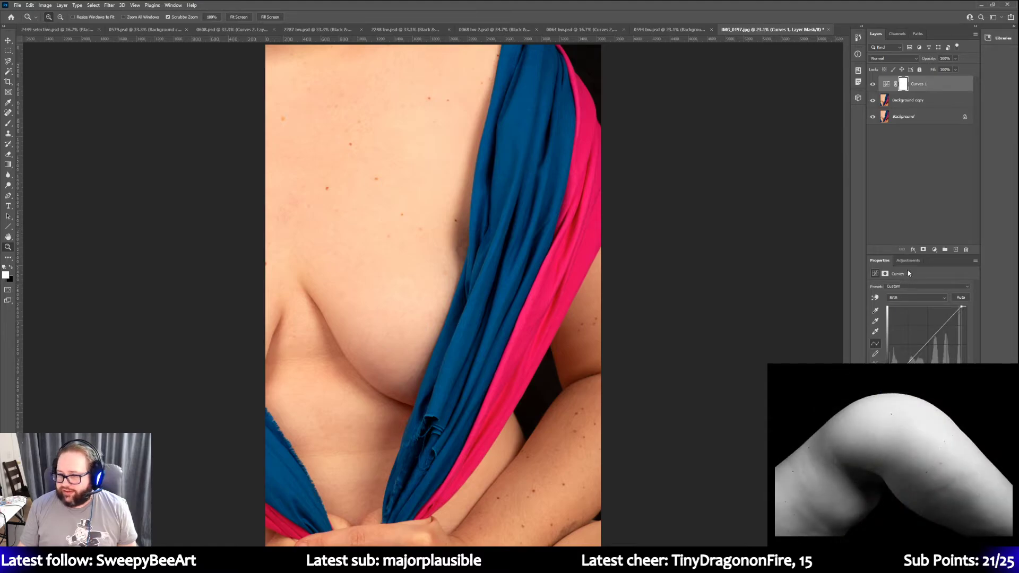
pyautogui.click(909, 262)
pyautogui.click(884, 290)
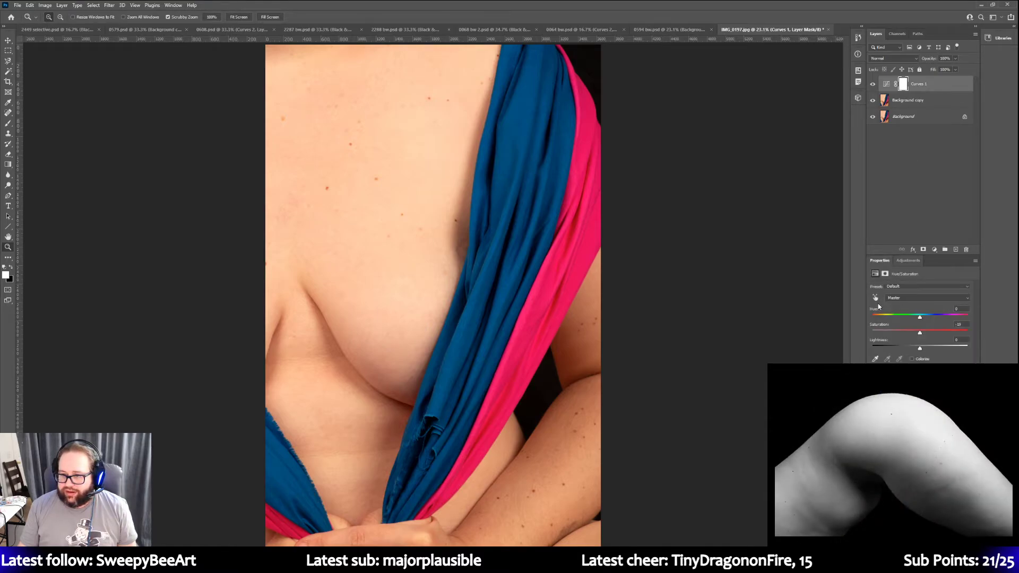
pyautogui.moveTo(919, 333); pyautogui.dragTo(911, 334)
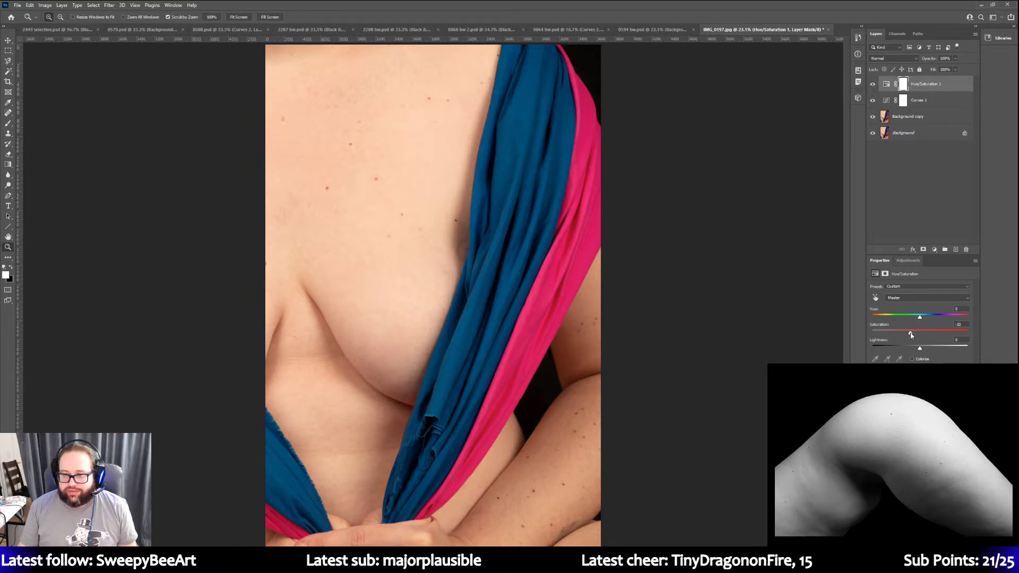
# Lower the saturation of the Magentas and the Reds to about -20 each in the Hue/Saturation adjustment
pyautogui.click(934, 298)
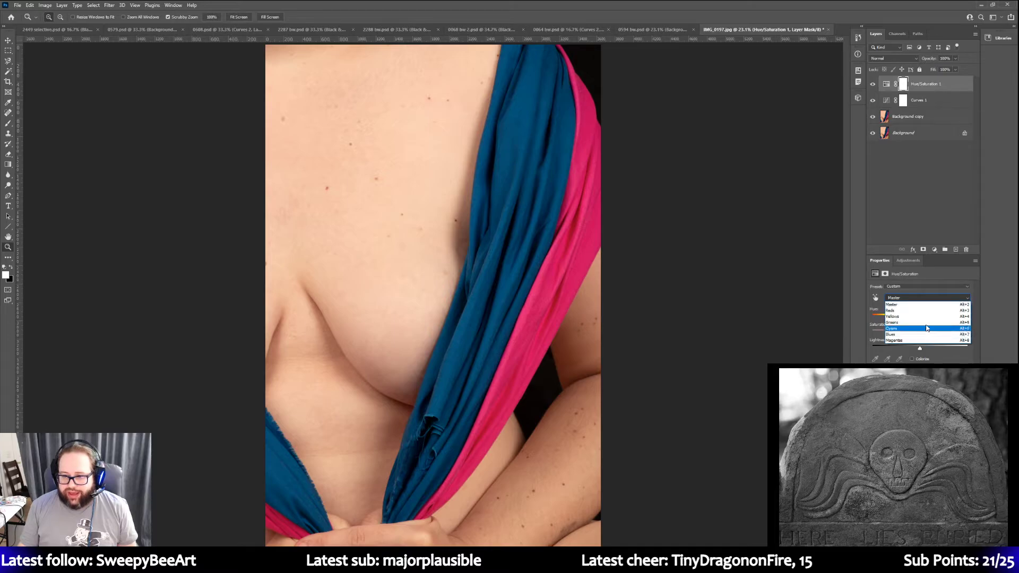
pyautogui.click(926, 340)
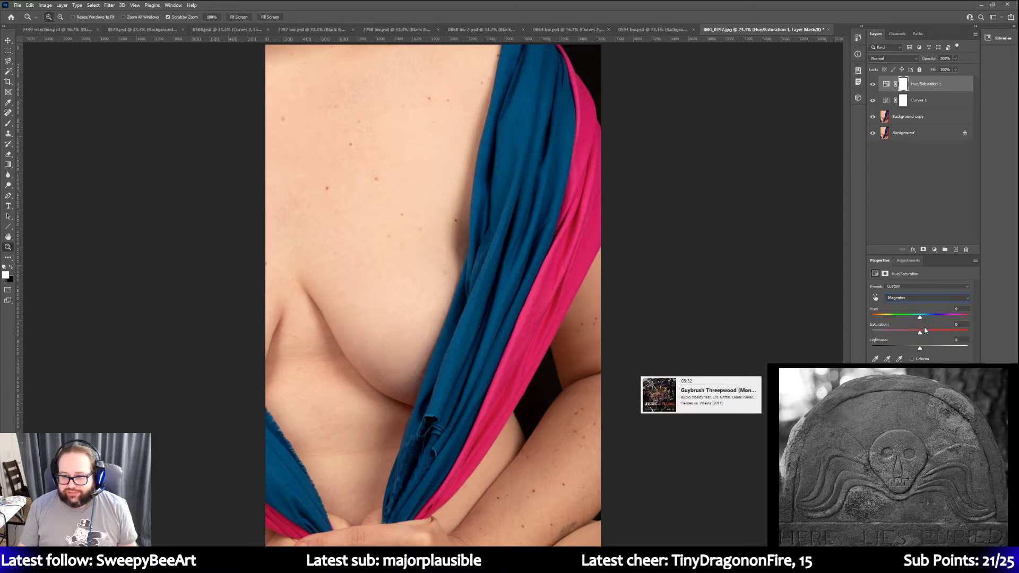
pyautogui.moveTo(921, 334)
pyautogui.mouseDown()
pyautogui.moveTo(864, 333)
pyautogui.moveTo(911, 332)
pyautogui.mouseUp()
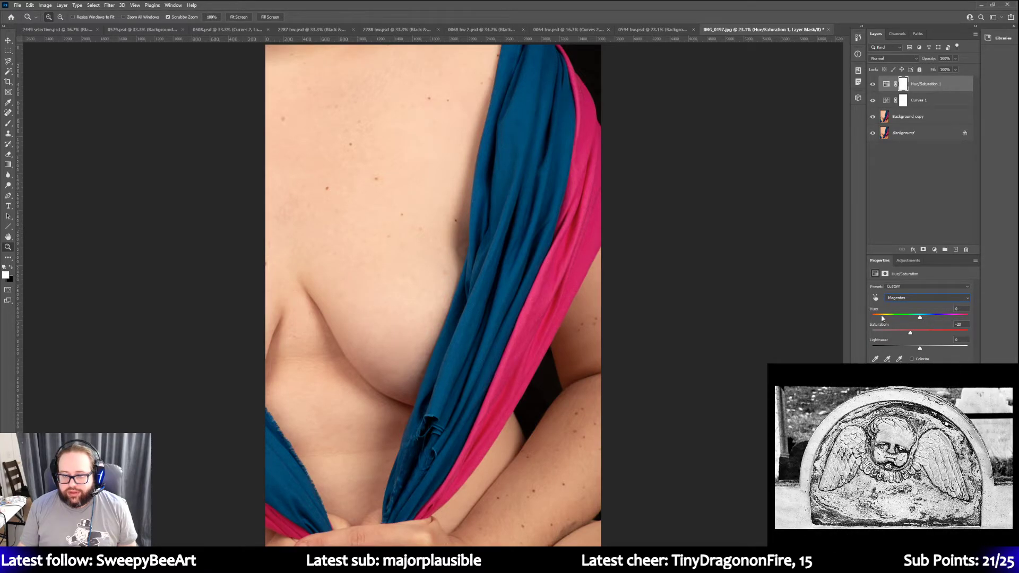
pyautogui.click(921, 299)
pyautogui.click(921, 306)
pyautogui.moveTo(921, 334)
pyautogui.mouseDown()
pyautogui.moveTo(886, 334)
pyautogui.moveTo(912, 341)
pyautogui.mouseUp()
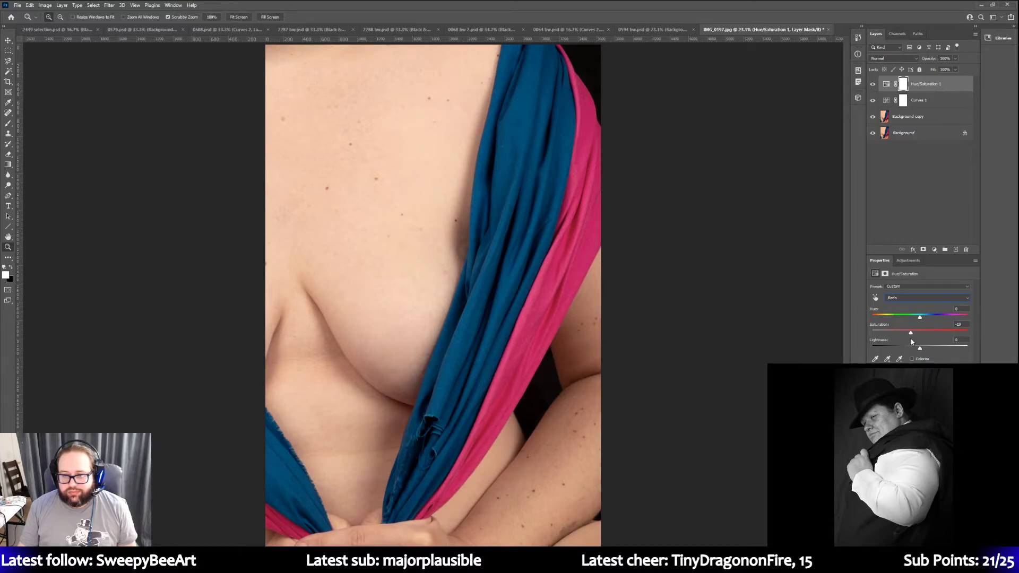
pyautogui.moveTo(912, 342); pyautogui.dragTo(911, 341)
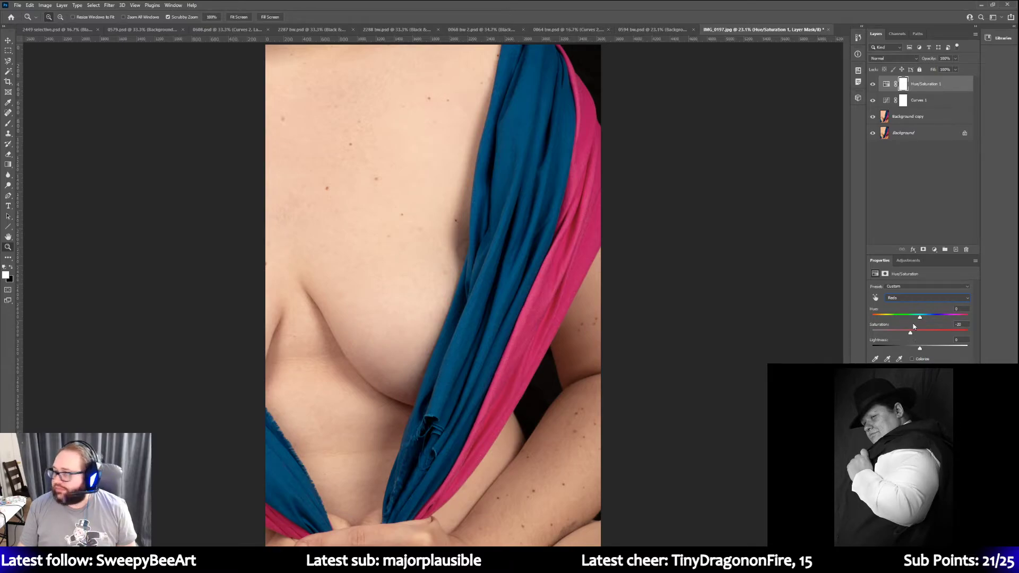
# Lower the saturation of the Blues to about -15 and compare the image with and without the Hue/Saturation layer
pyautogui.click(917, 298)
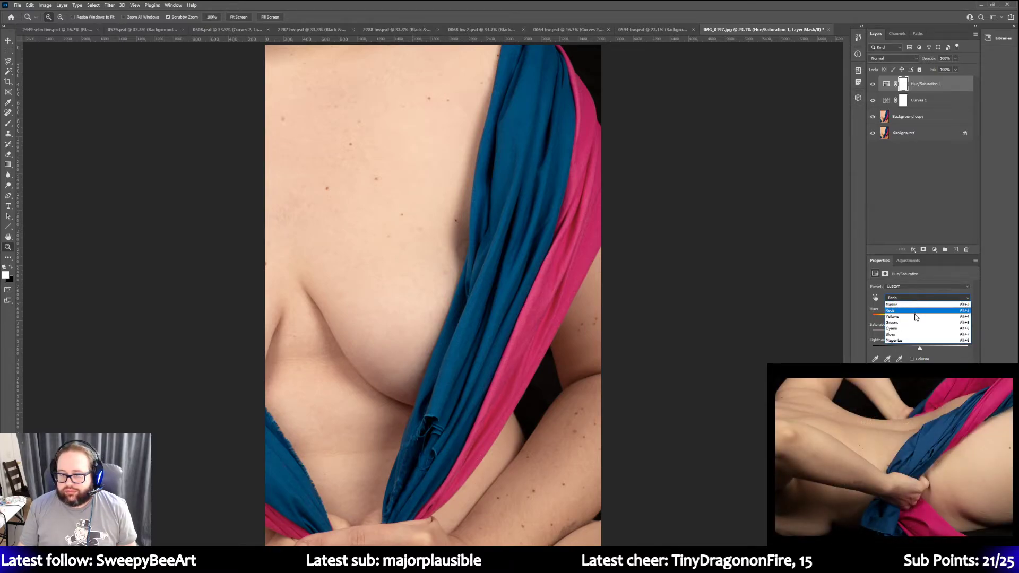
pyautogui.click(914, 334)
pyautogui.moveTo(920, 332)
pyautogui.mouseDown()
pyautogui.moveTo(867, 333)
pyautogui.moveTo(913, 335)
pyautogui.mouseUp()
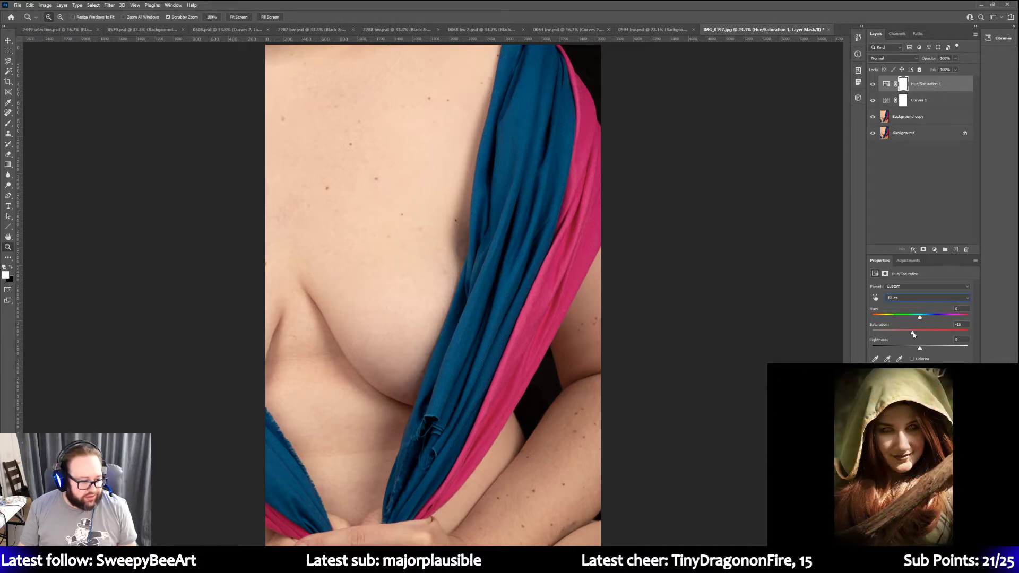
pyautogui.click(873, 85)
pyautogui.click(873, 85)
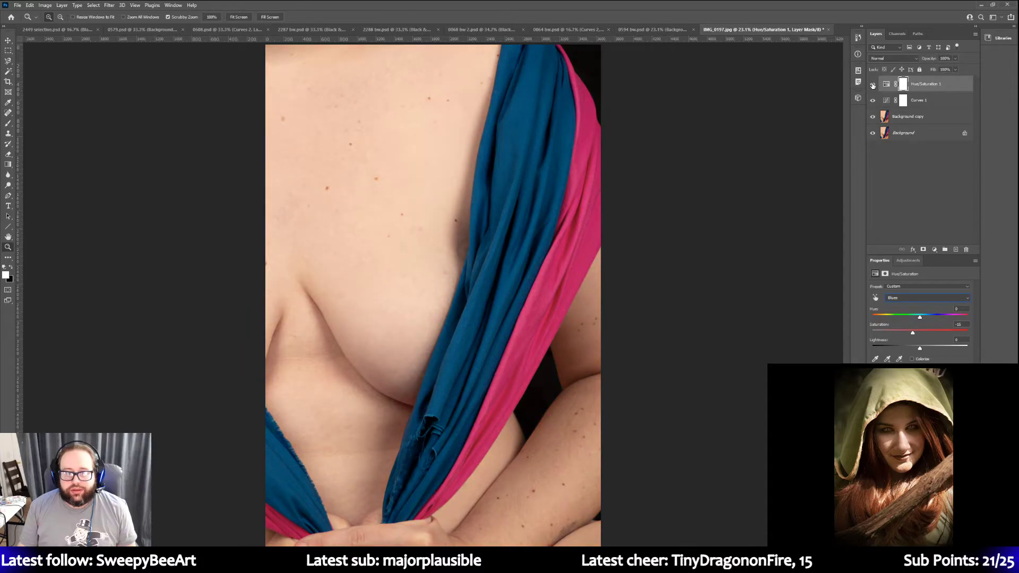
pyautogui.click(873, 84)
pyautogui.click(872, 85)
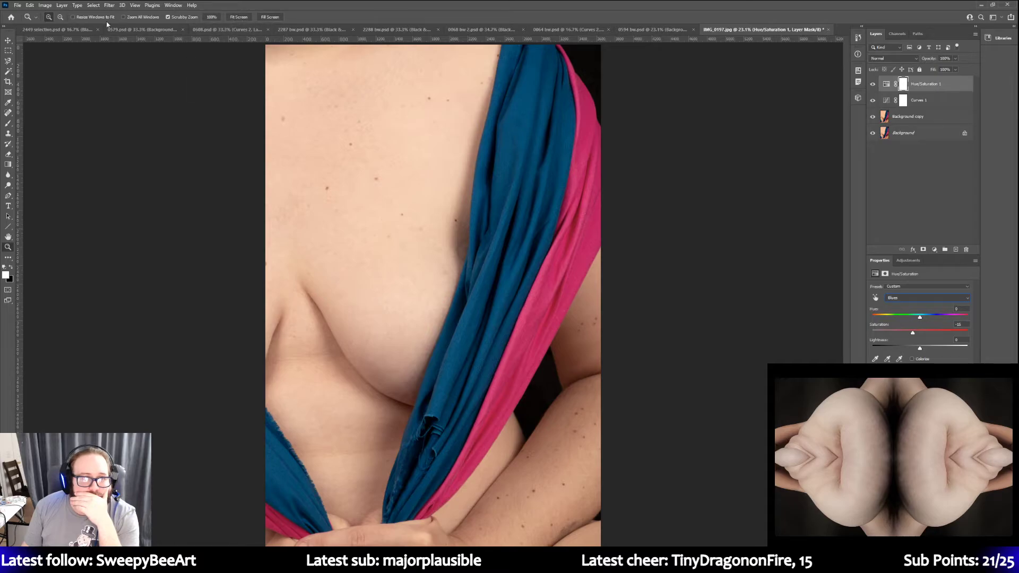
# Add a Selective Color adjustment layer and raise the Black amount of the Blacks to about +4%
pyautogui.click(60, 17)
pyautogui.click(244, 168)
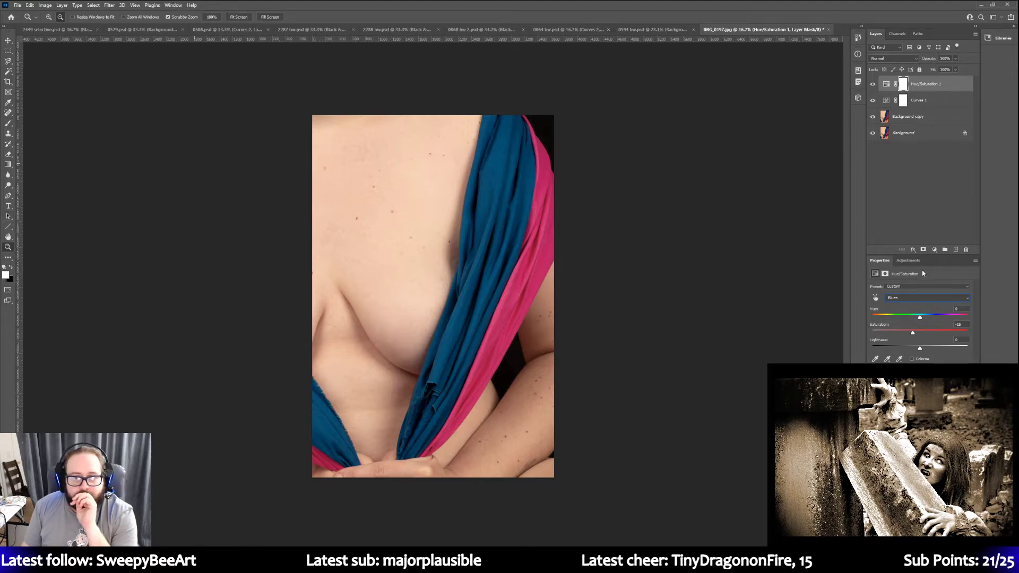
pyautogui.click(908, 261)
pyautogui.click(918, 301)
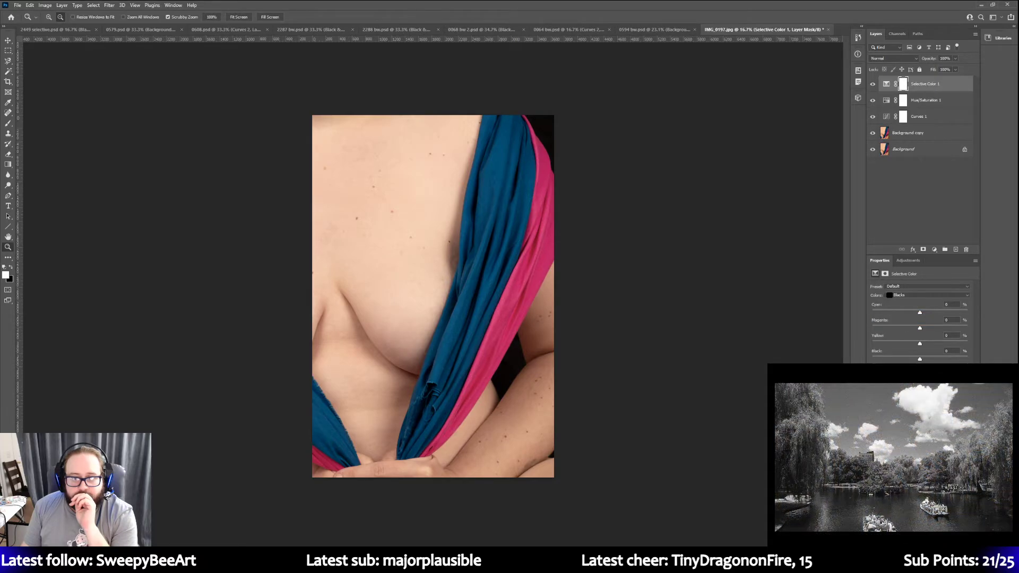
pyautogui.moveTo(920, 361)
pyautogui.mouseDown()
pyautogui.moveTo(934, 360)
pyautogui.moveTo(921, 360)
pyautogui.mouseUp()
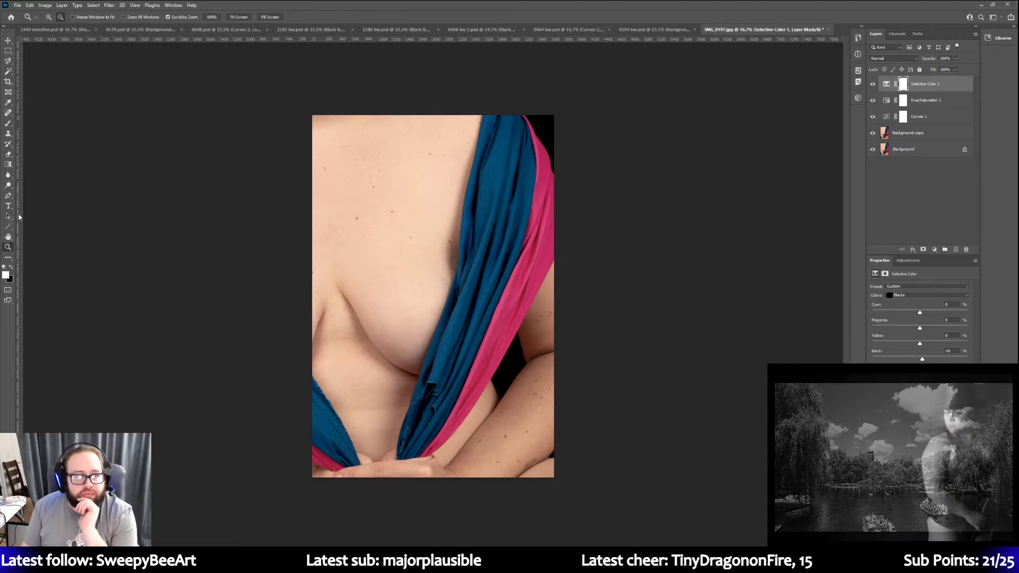
# Try darkening the upper-left corner of the Background copy layer with a black-to-transparent gradient, and undo it
pyautogui.click(8, 164)
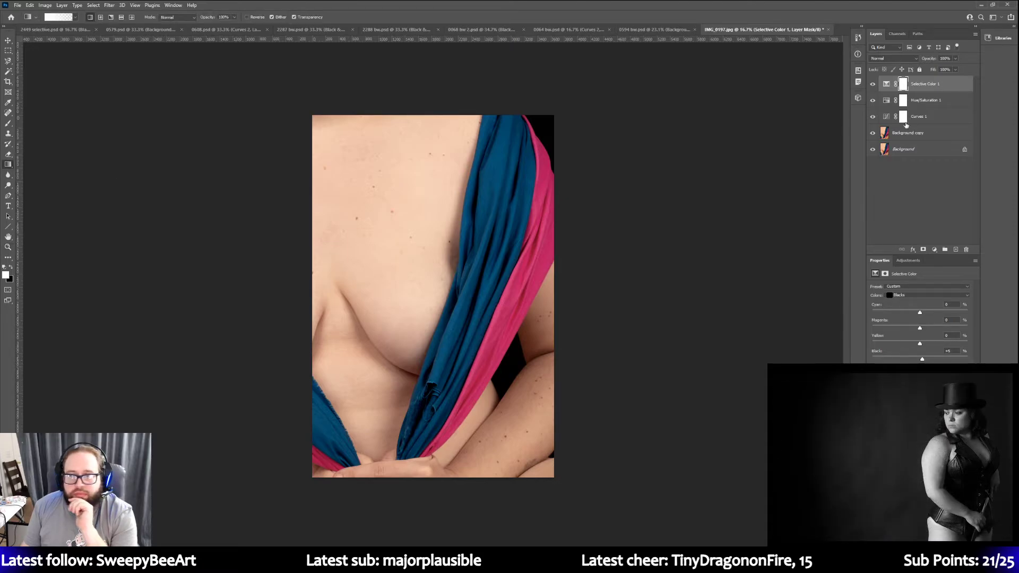
pyautogui.click(908, 135)
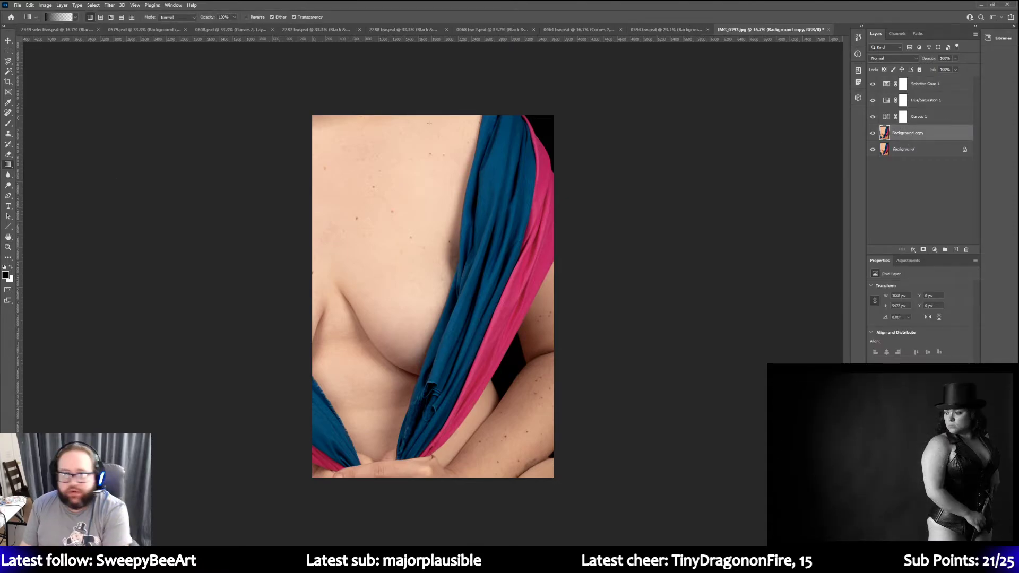
pyautogui.moveTo(273, 86); pyautogui.dragTo(448, 240)
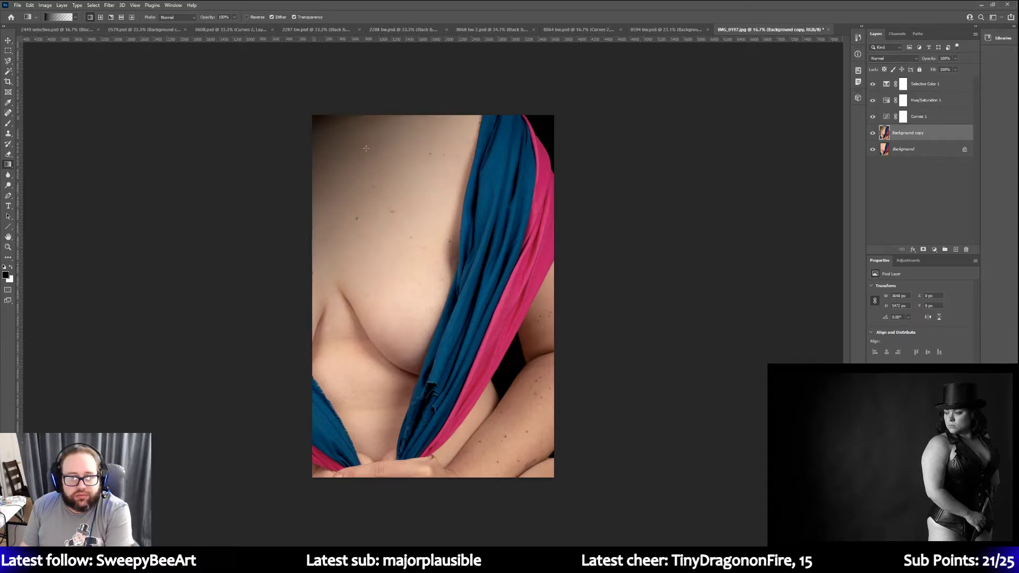
pyautogui.click(30, 6)
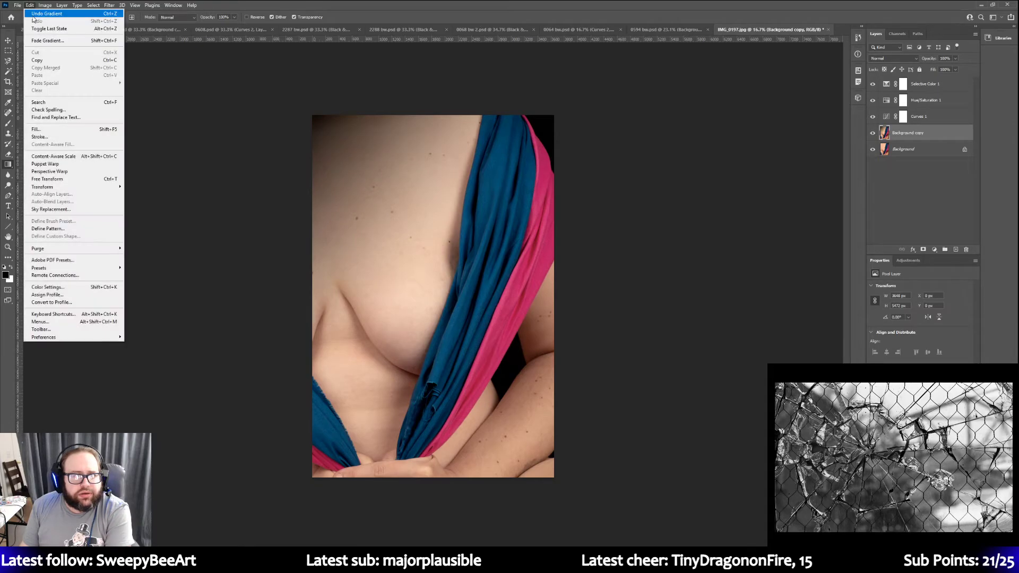
pyautogui.click(43, 15)
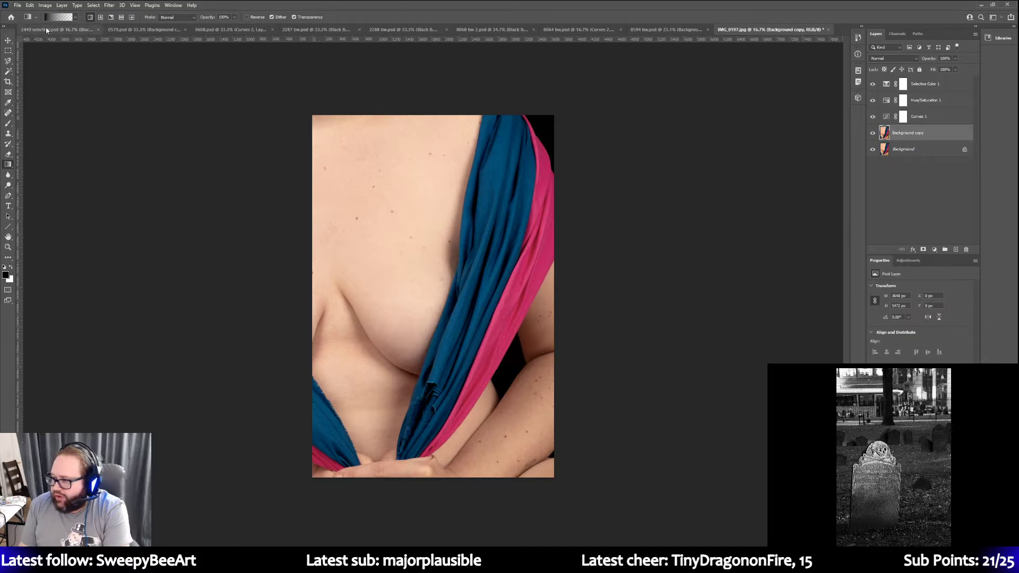
# Save the image as a Photoshop file named 0197 in the ABA March 2021 folder with Maximize Compatibility enabled
pyautogui.click(17, 5)
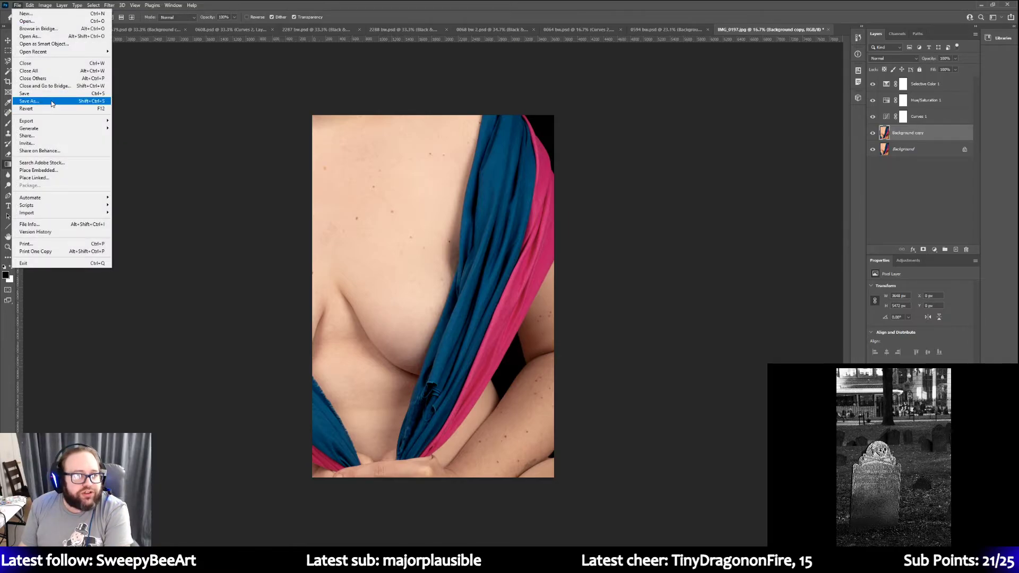
pyautogui.click(49, 102)
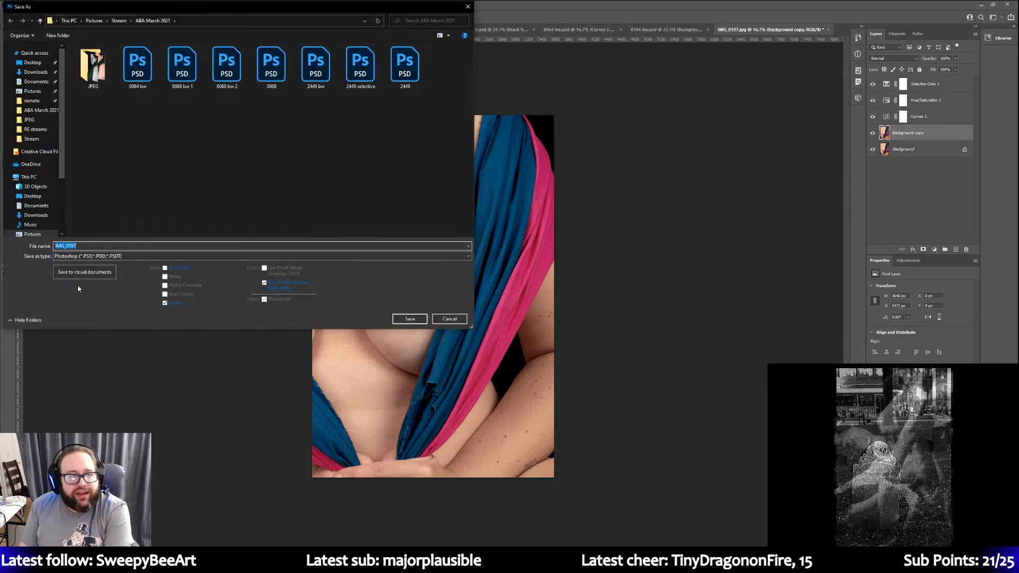
pyautogui.click(64, 246)
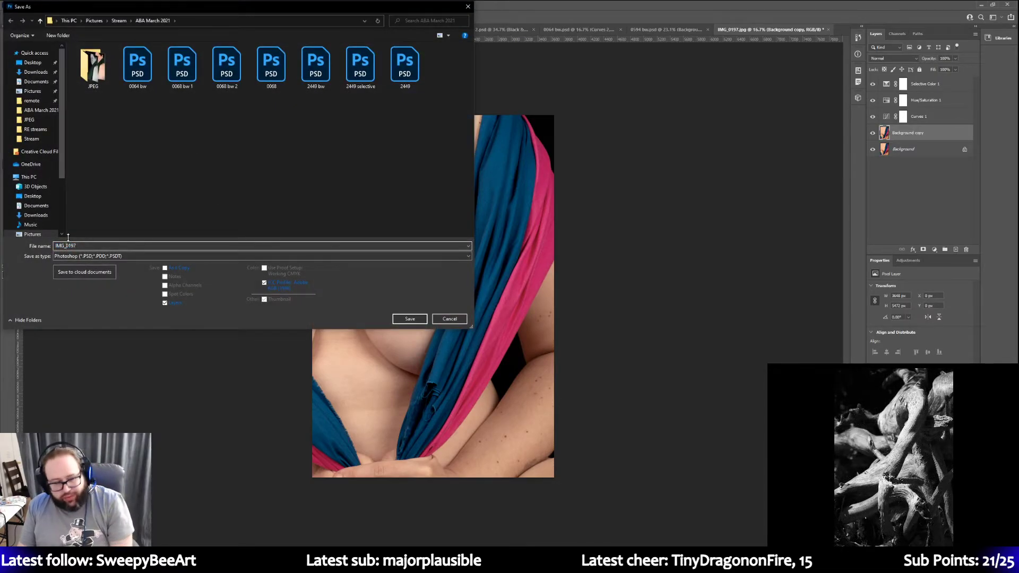
pyautogui.press('BackSpace')
pyautogui.press('BackSpace')
pyautogui.press('BackSpace')
pyautogui.press('BackSpace')
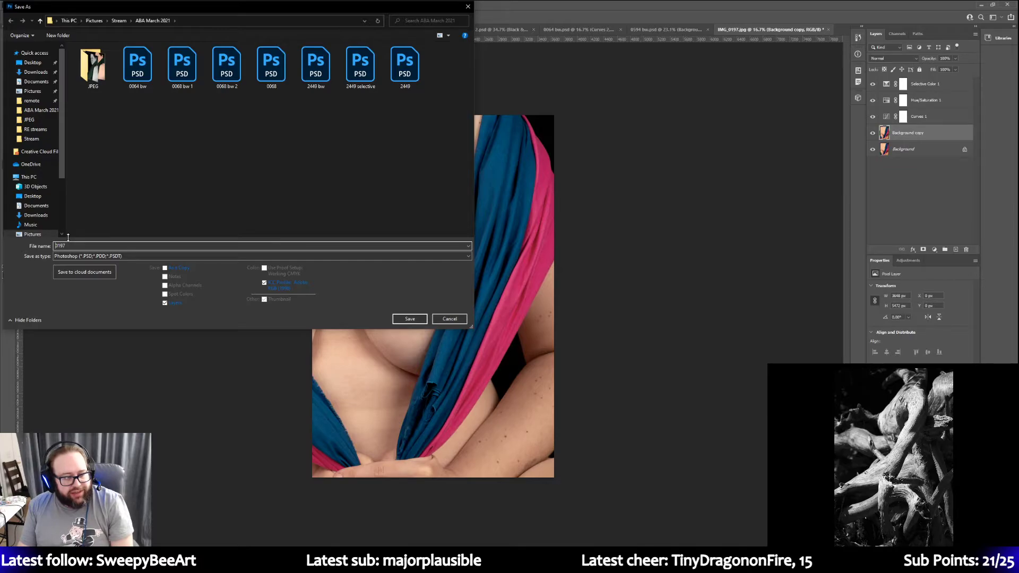
pyautogui.press('Return')
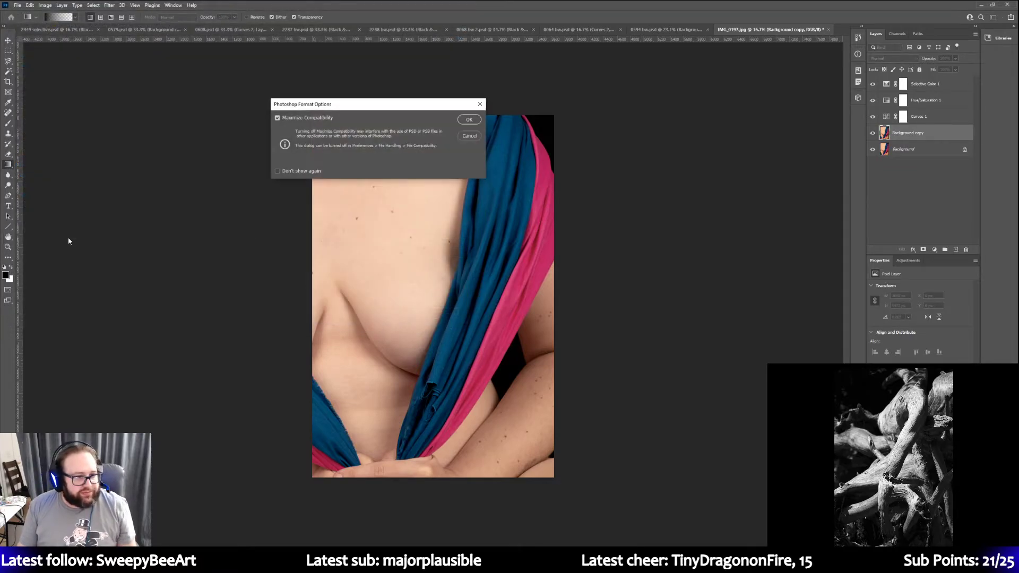
pyautogui.click(468, 120)
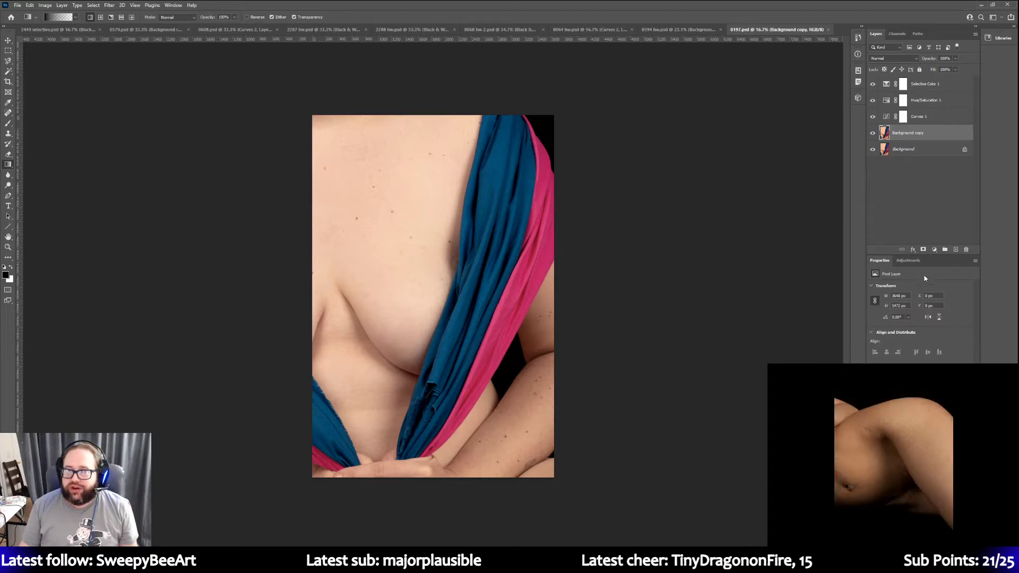
# Add a Black & White adjustment layer above Background copy using the Maximum Black preset
pyautogui.click(908, 261)
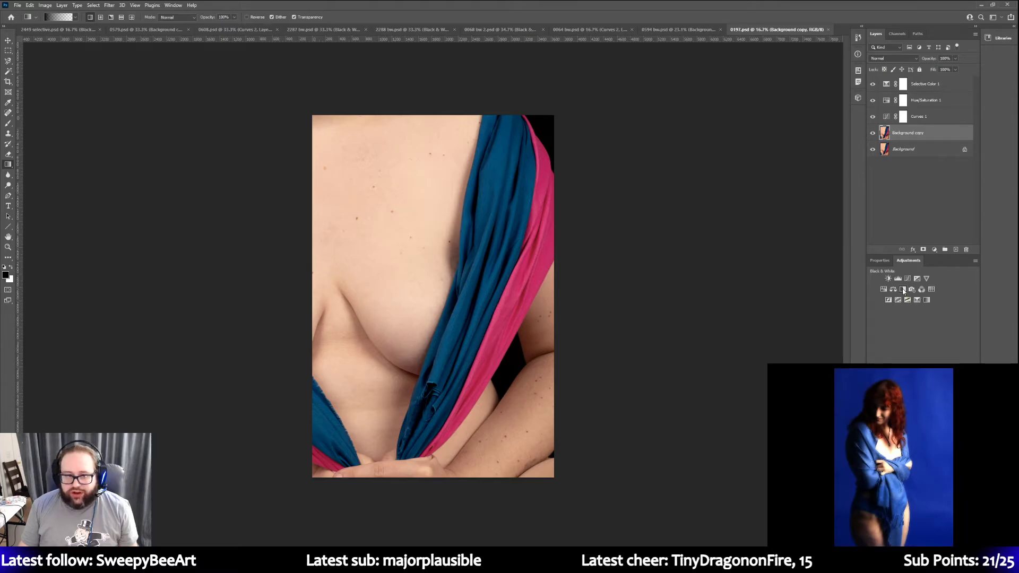
pyautogui.click(903, 290)
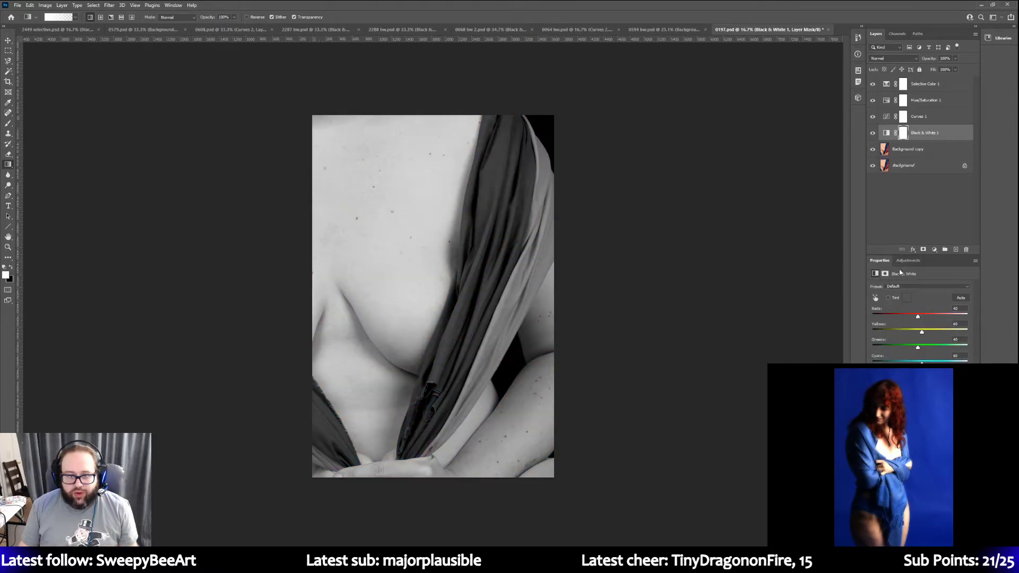
pyautogui.click(921, 287)
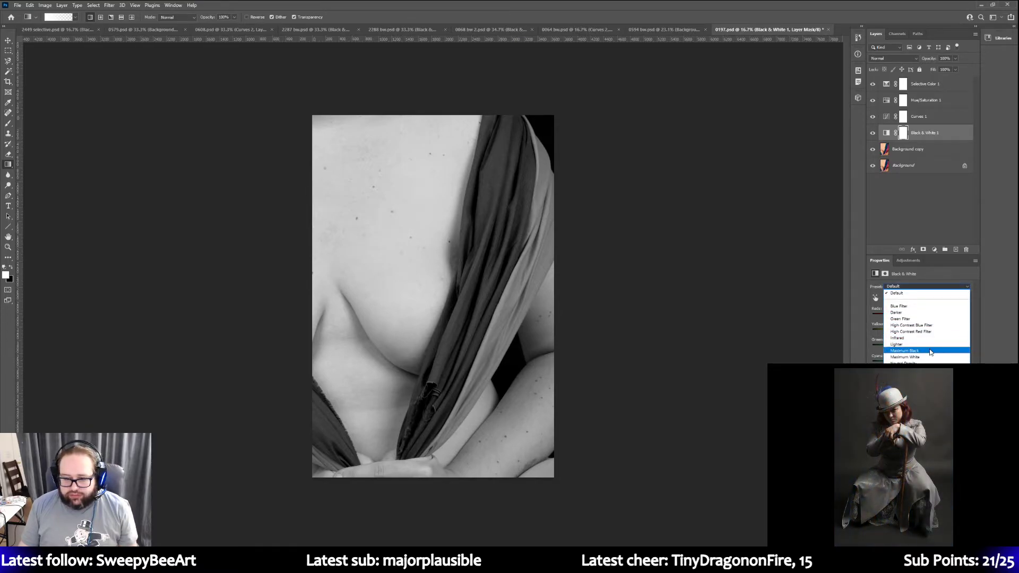
pyautogui.click(929, 350)
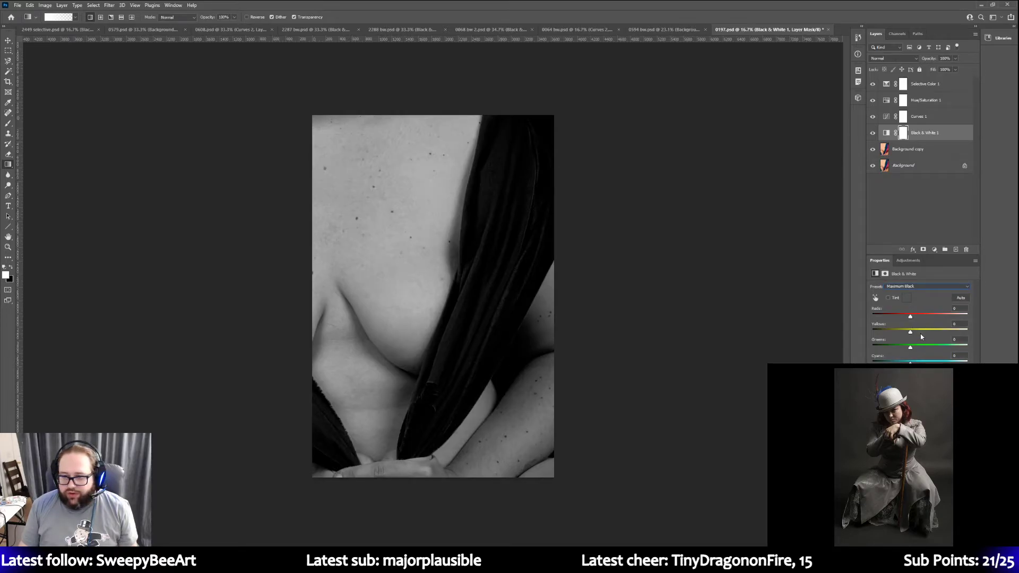
# Adjust the Black & White mix with lighter Blues and Magentas and Reds at -17, and move its layer to the top of the stack
pyautogui.moveTo(910, 379); pyautogui.dragTo(923, 379)
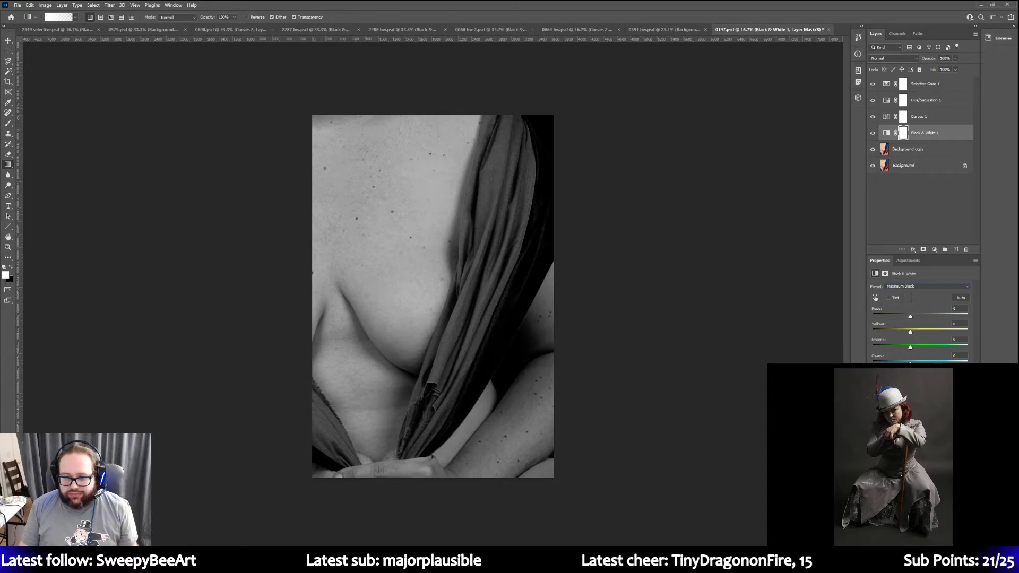
pyautogui.moveTo(923, 379); pyautogui.dragTo(929, 379)
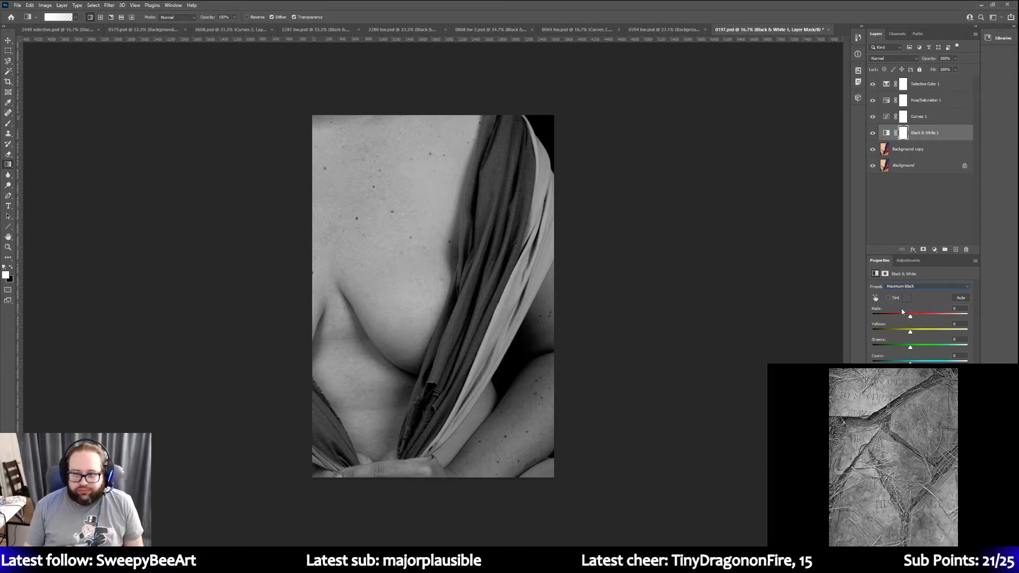
pyautogui.moveTo(911, 316); pyautogui.dragTo(907, 318)
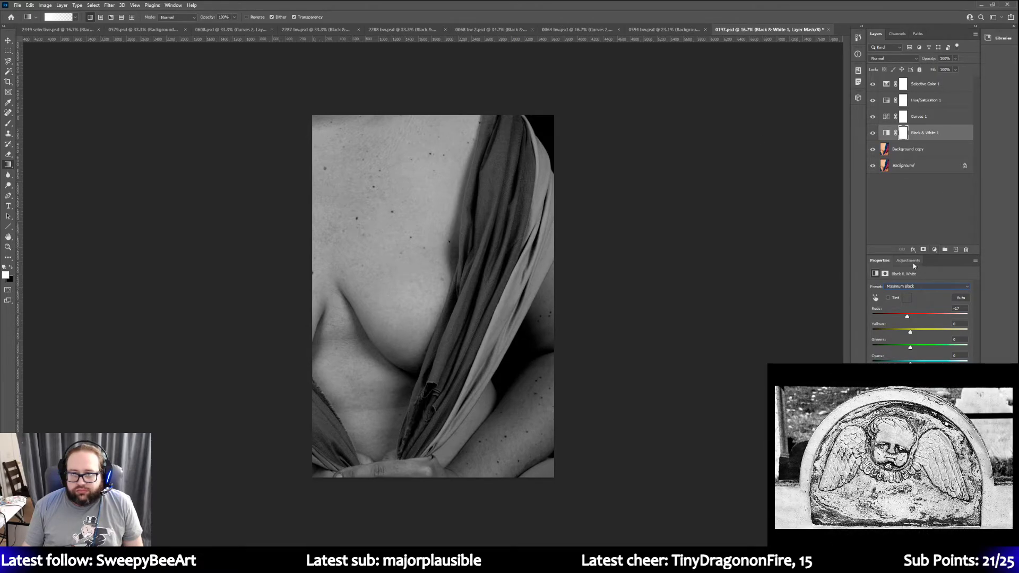
pyautogui.moveTo(931, 133); pyautogui.dragTo(927, 83)
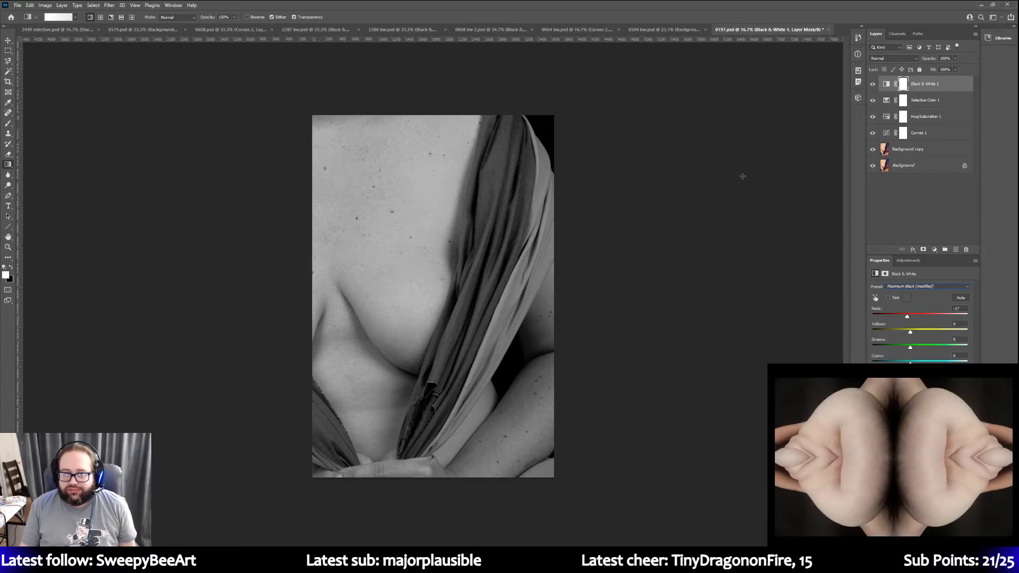
# Add a Curves adjustment layer above Black & White 1 and pull its white point inward to brighten the highlights
pyautogui.click(17, 5)
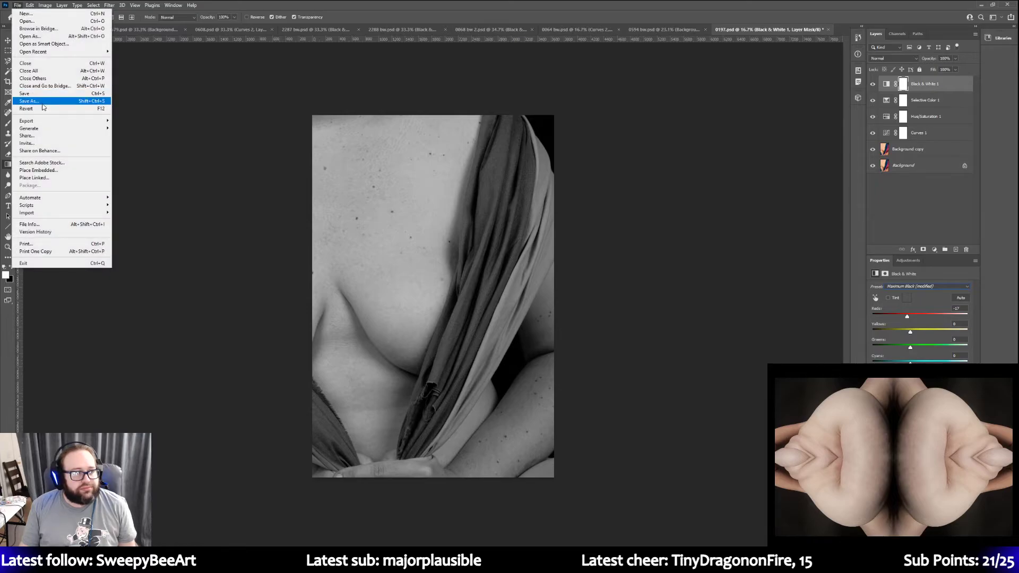
pyautogui.click(912, 263)
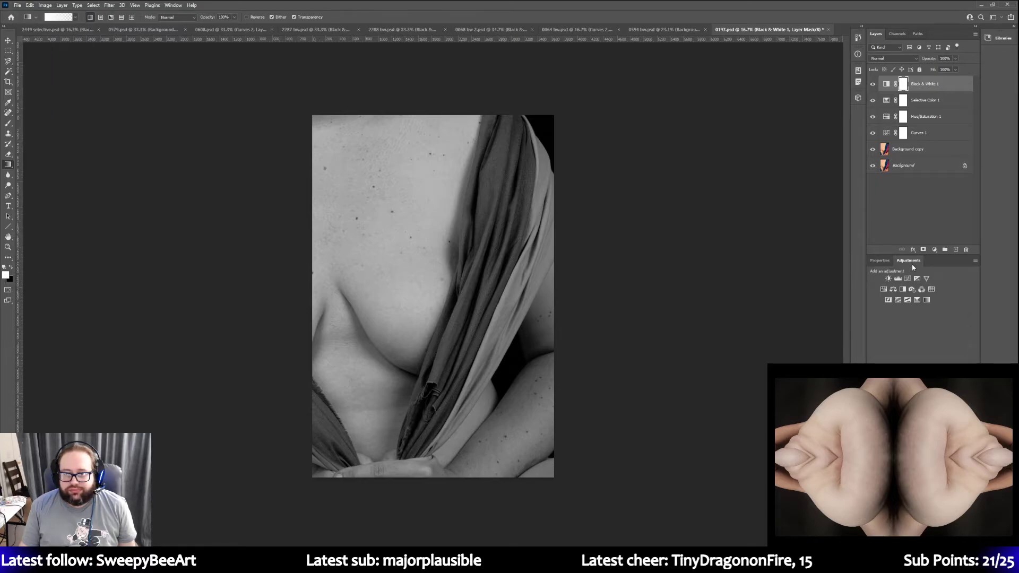
pyautogui.click(907, 279)
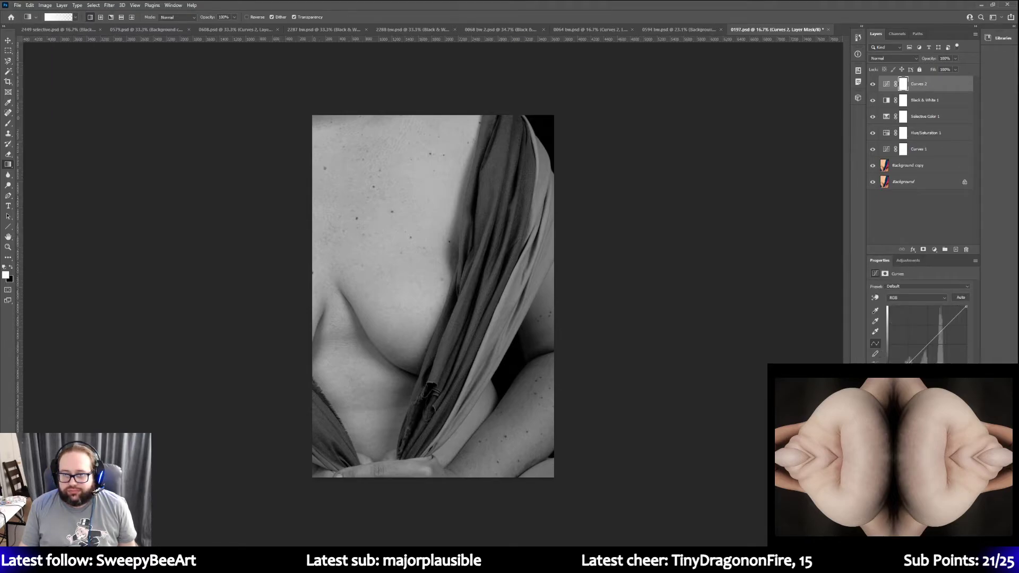
pyautogui.moveTo(965, 308); pyautogui.dragTo(951, 308)
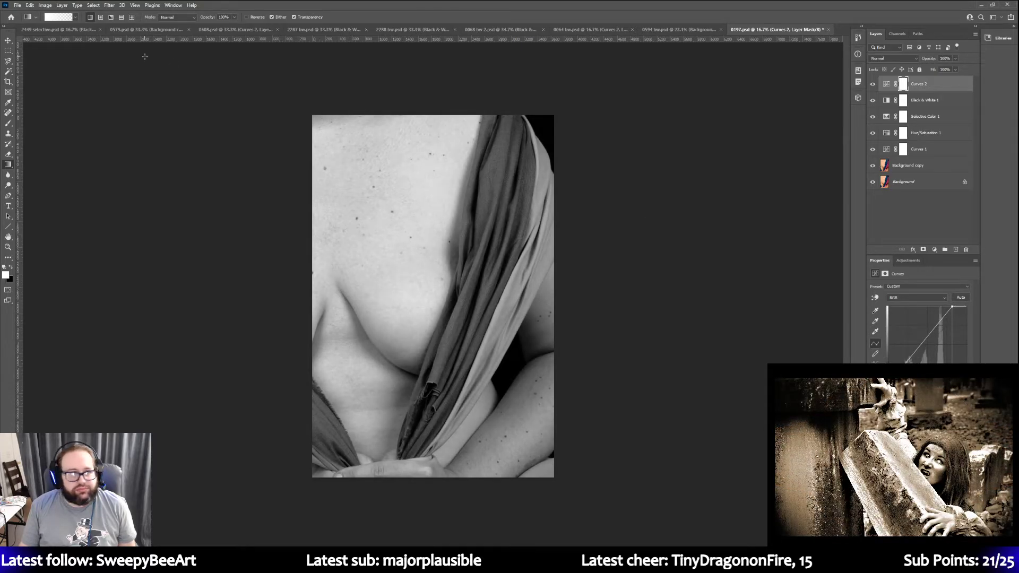
# Save the black-and-white version as a Photoshop file named 0197 bw in the ABA March 2021 folder with Maximize Compatibility enabled
pyautogui.click(17, 5)
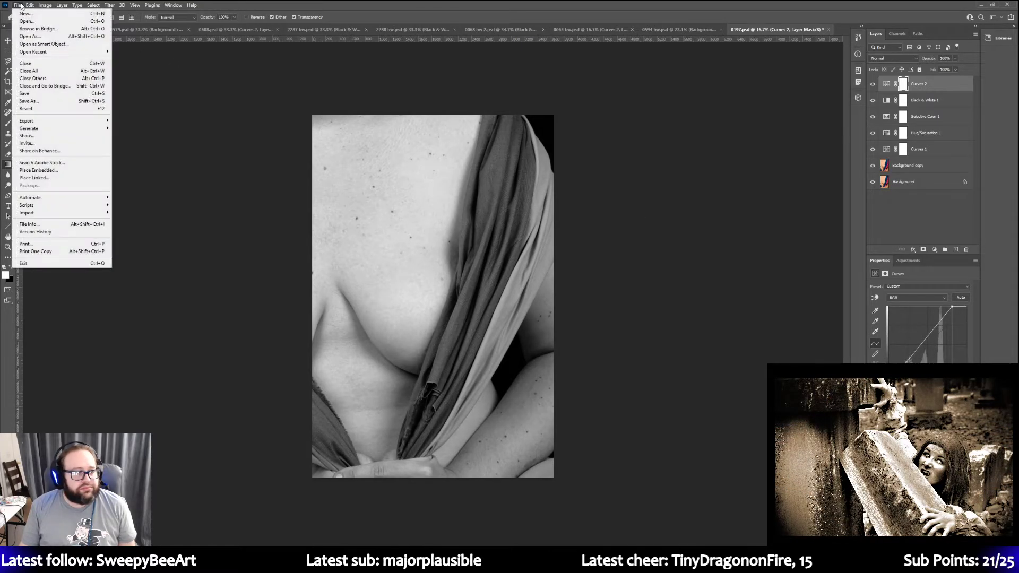
pyautogui.click(41, 101)
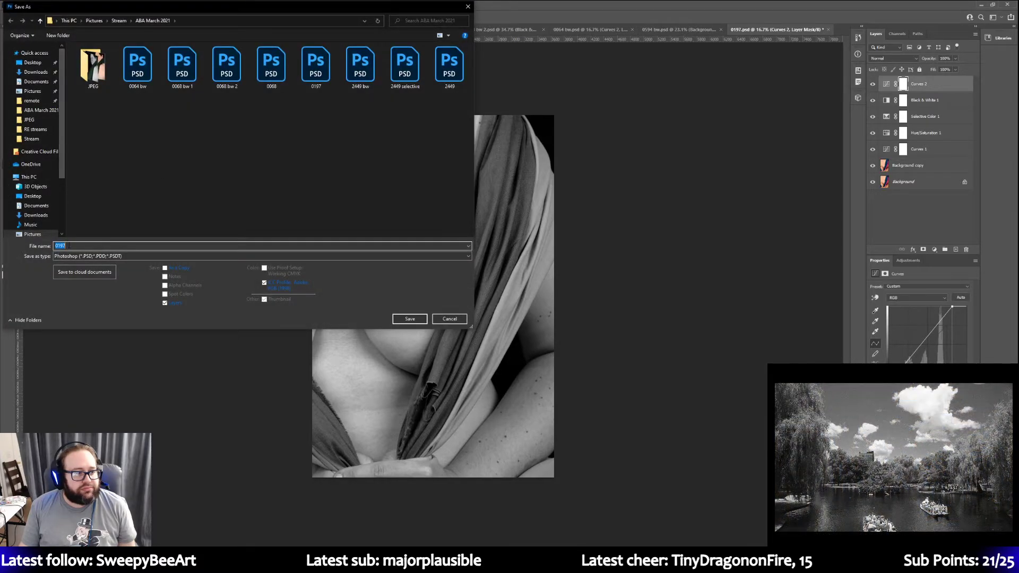
pyautogui.press('Return')
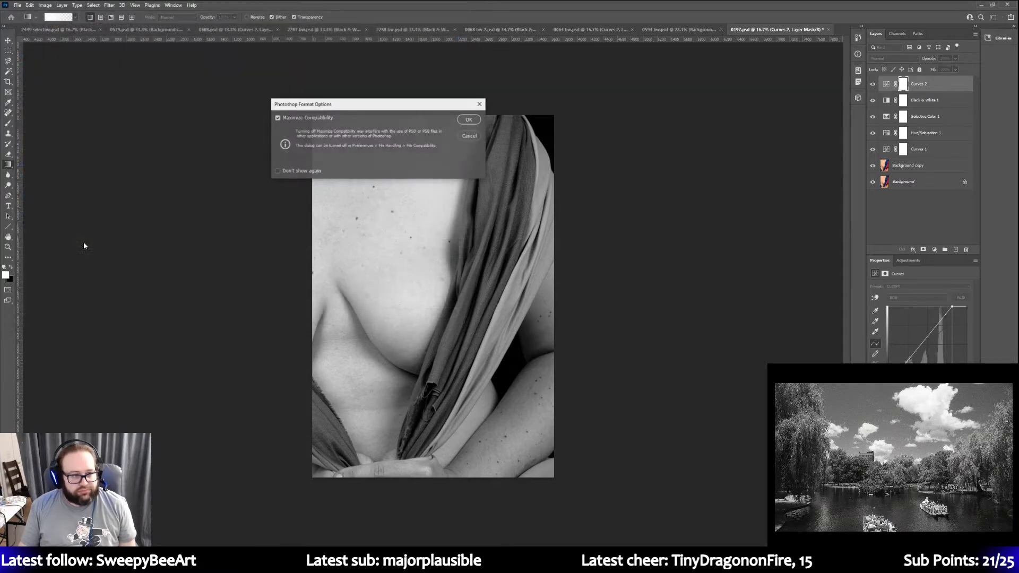
pyautogui.press('Return')
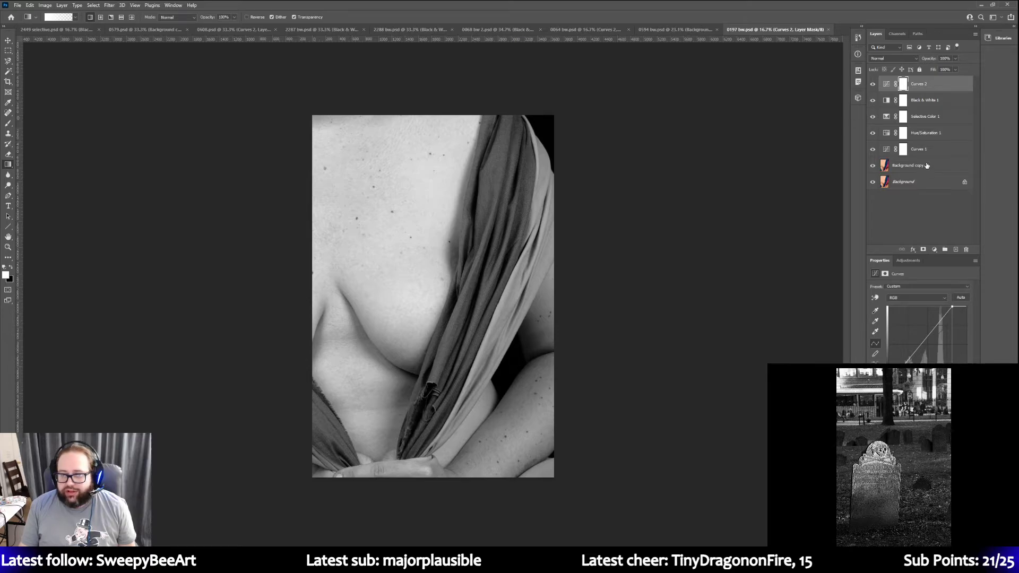
# Darken the blue fabric by lowering its color value in the Black & White 1 adjustment
pyautogui.click(921, 101)
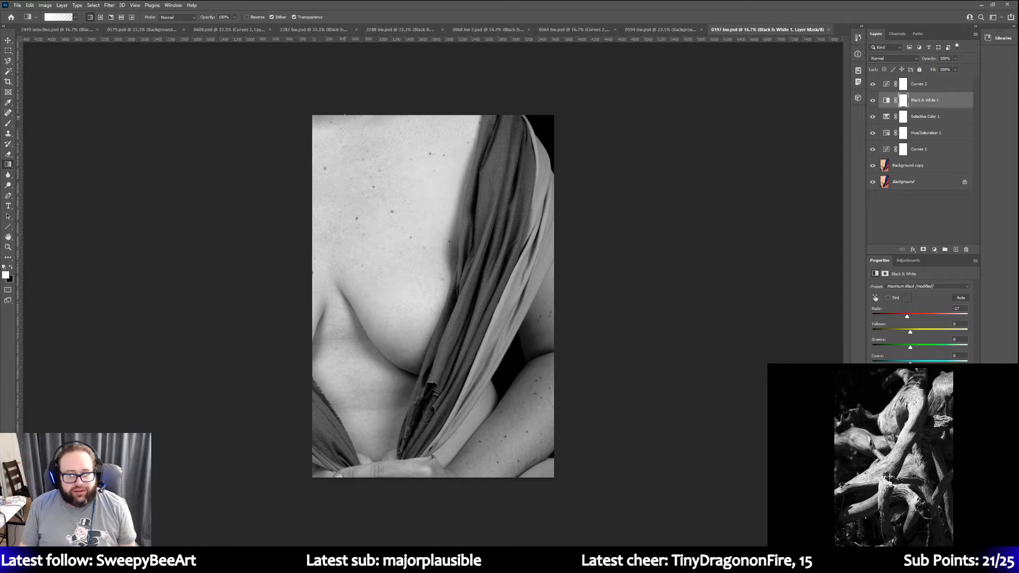
pyautogui.click(9, 64)
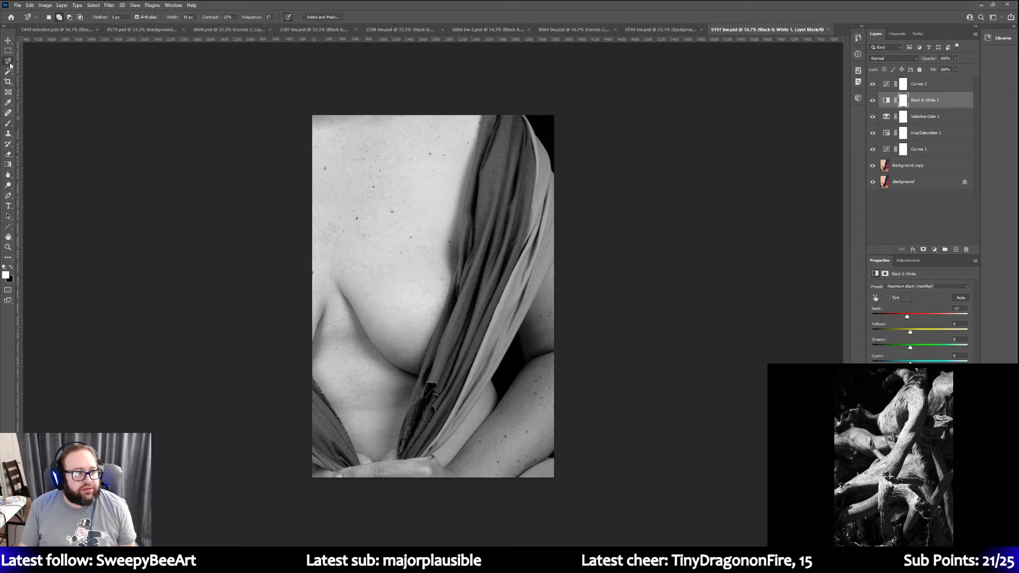
pyautogui.click(49, 76)
pyautogui.click(482, 117)
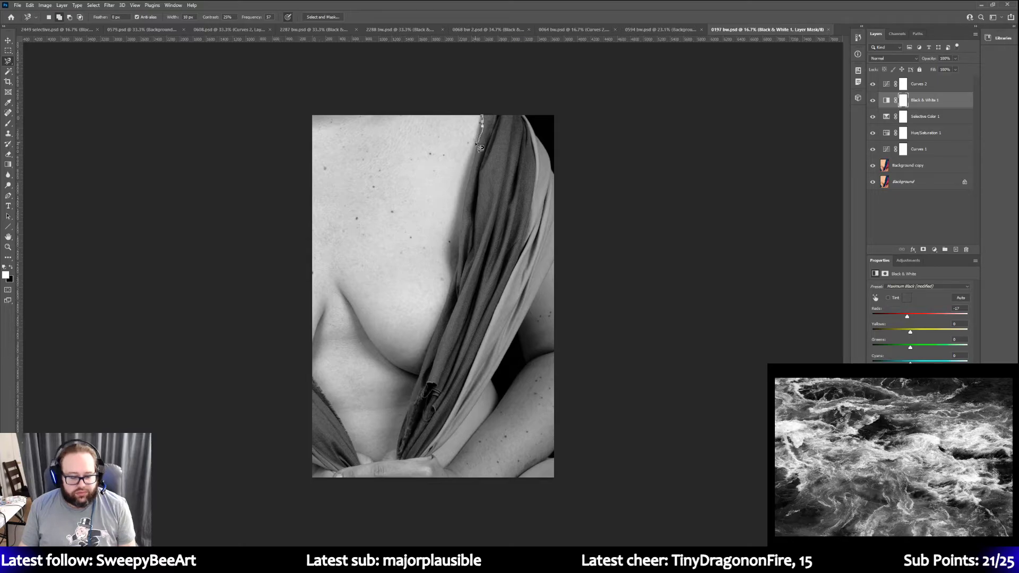
pyautogui.press('Escape')
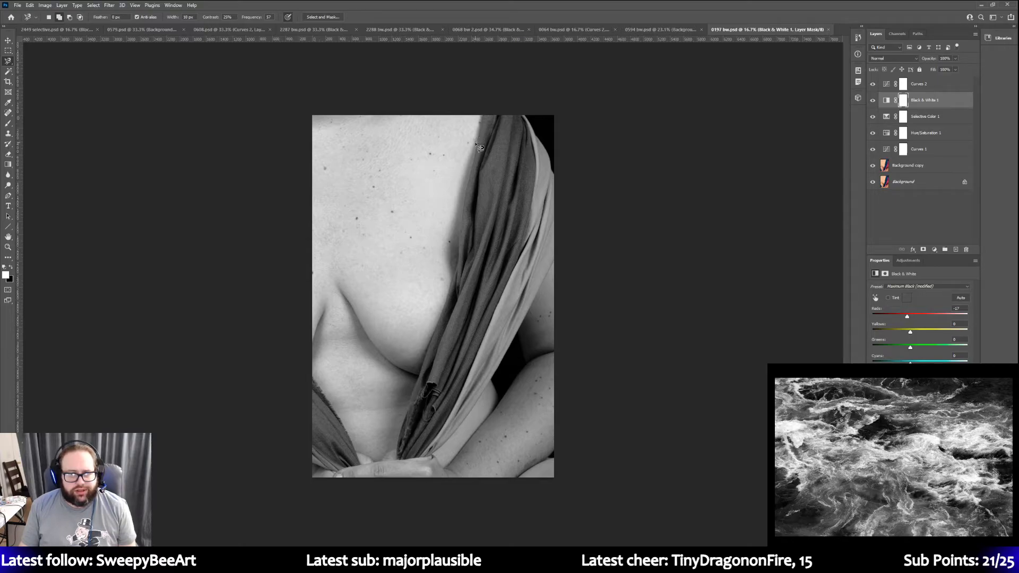
pyautogui.moveTo(910, 379); pyautogui.dragTo(892, 379)
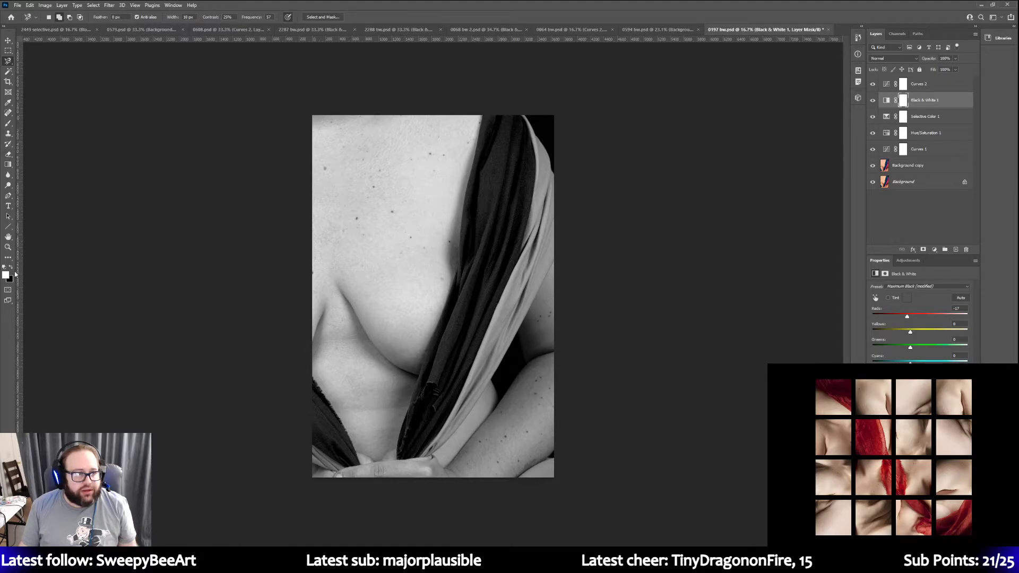
# Select the draped blue and pink fabric by tracing its full outline with the Magnetic Lasso
pyautogui.click(8, 248)
pyautogui.click(240, 17)
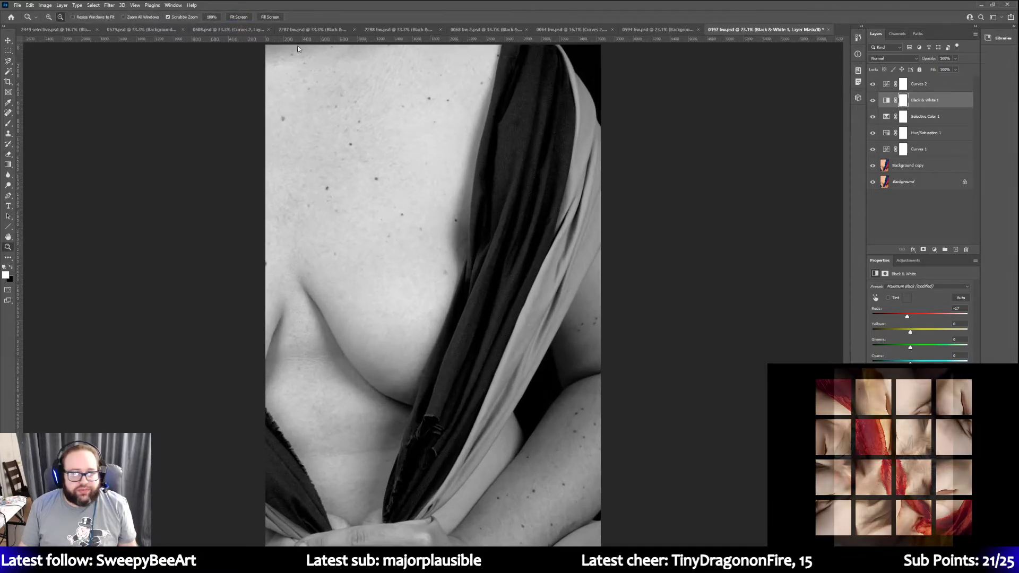
pyautogui.click(8, 60)
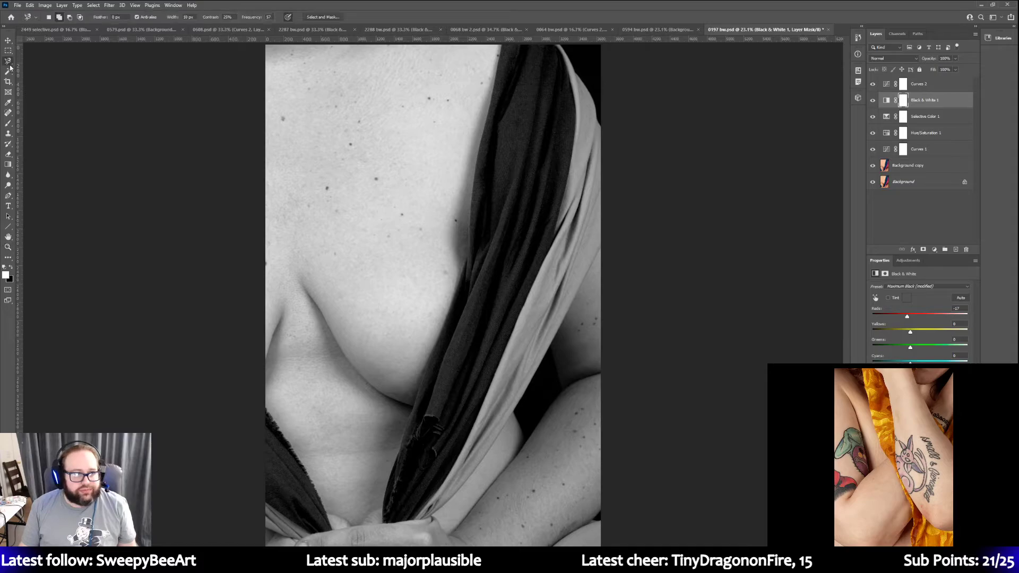
pyautogui.click(500, 47)
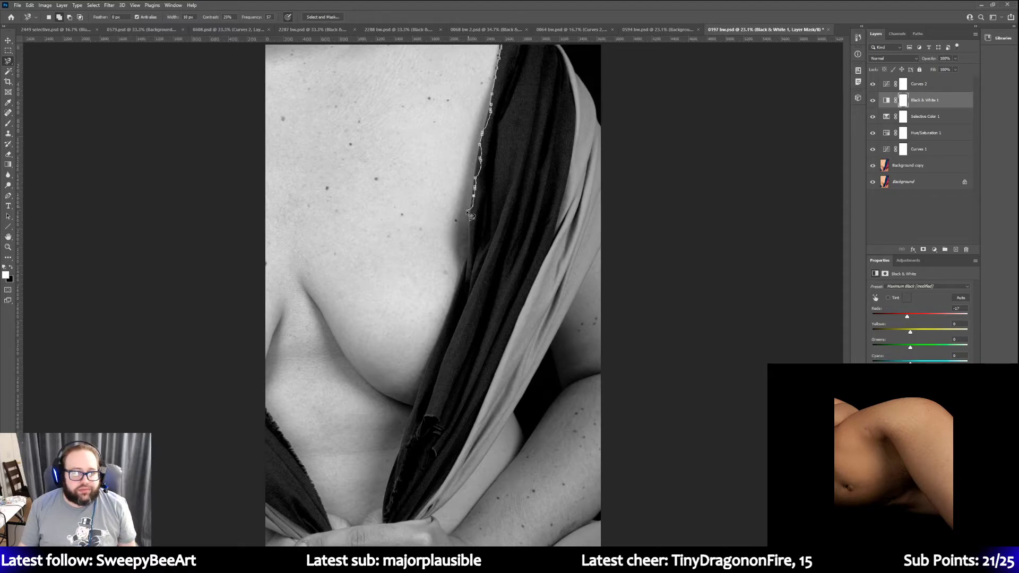
pyautogui.press('Escape')
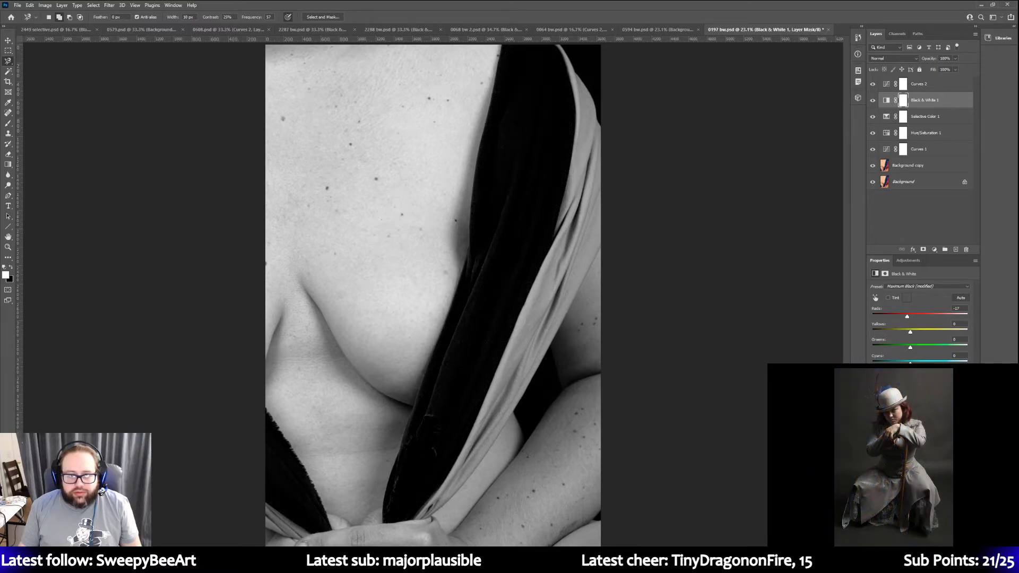
pyautogui.click(500, 46)
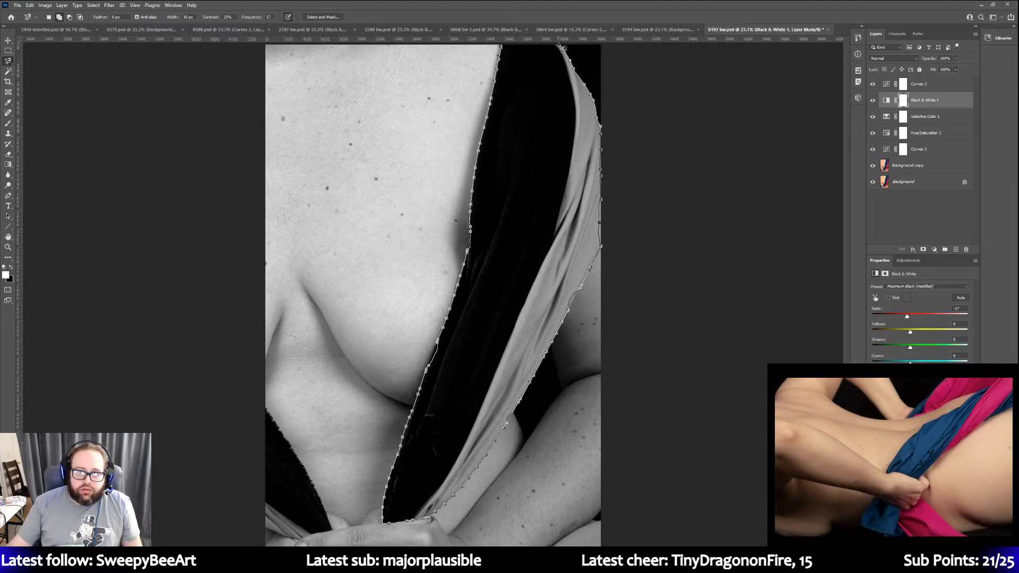
pyautogui.click(503, 49)
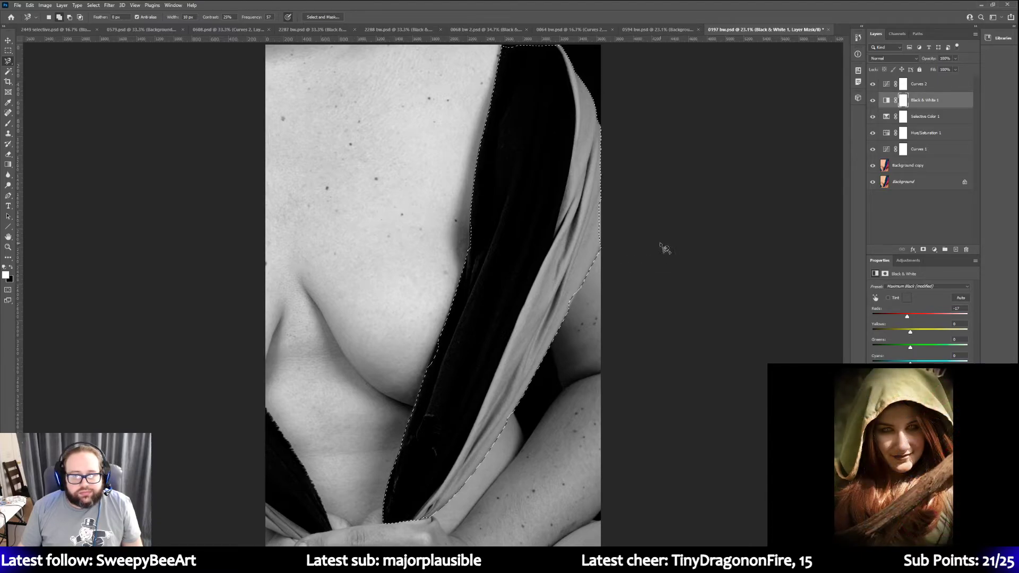
# Add the fabric strip along the photo's right edge to the selection with the Lasso tool
pyautogui.rightClick(8, 62)
pyautogui.click(35, 63)
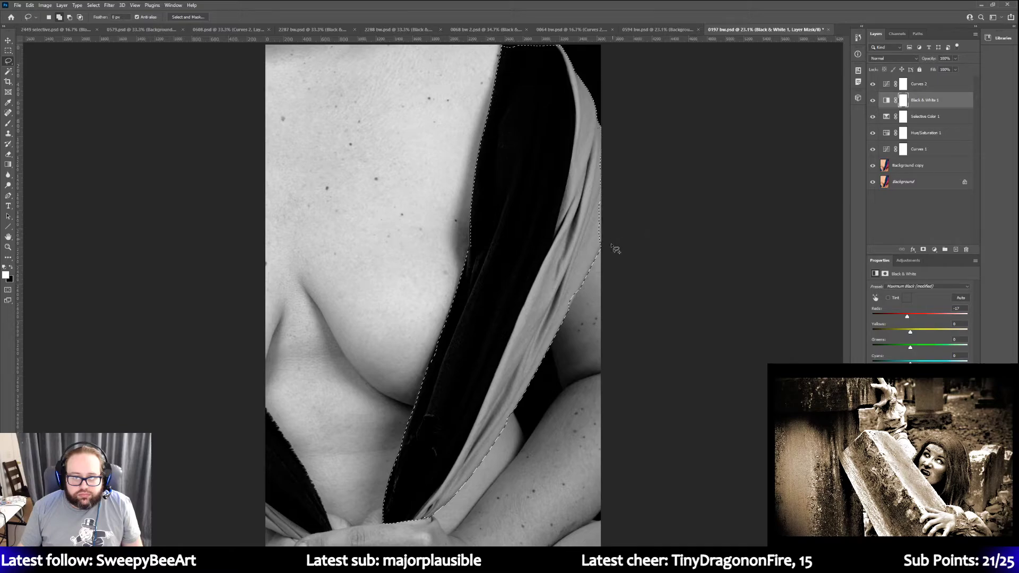
pyautogui.moveTo(595, 218); pyautogui.dragTo(601, 128)
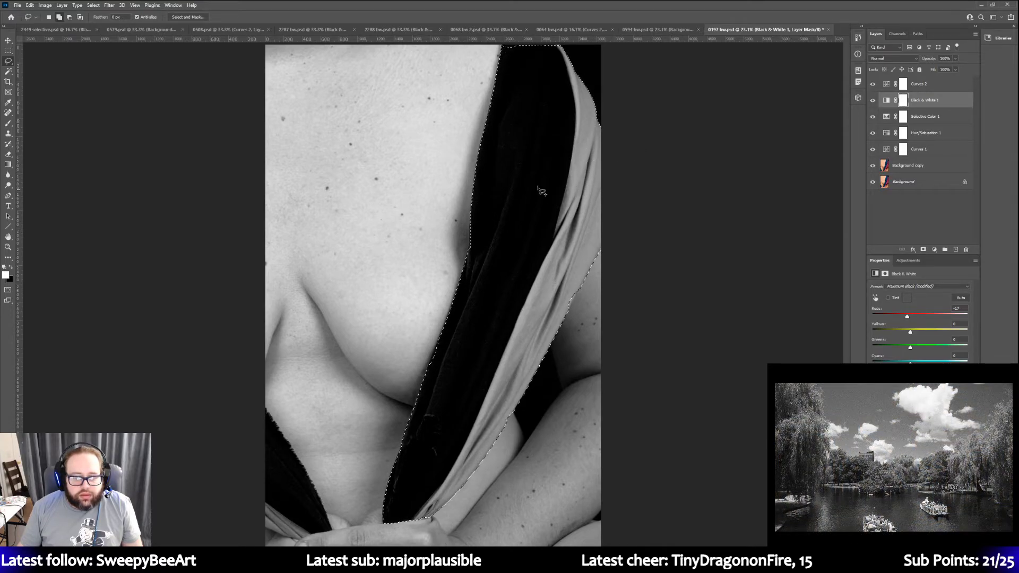
# Refine the fabric selection in Select and Mask with Radius 5 px, Smooth 5 and a slight feather
pyautogui.click(196, 17)
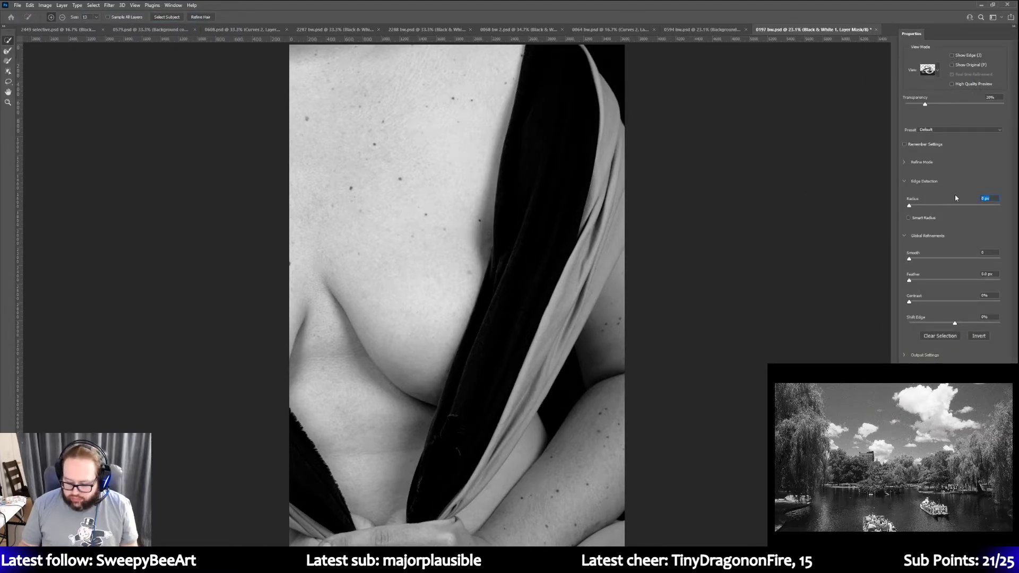
pyautogui.write('5')
pyautogui.press('Tab')
pyautogui.write('5')
pyautogui.press('Return')
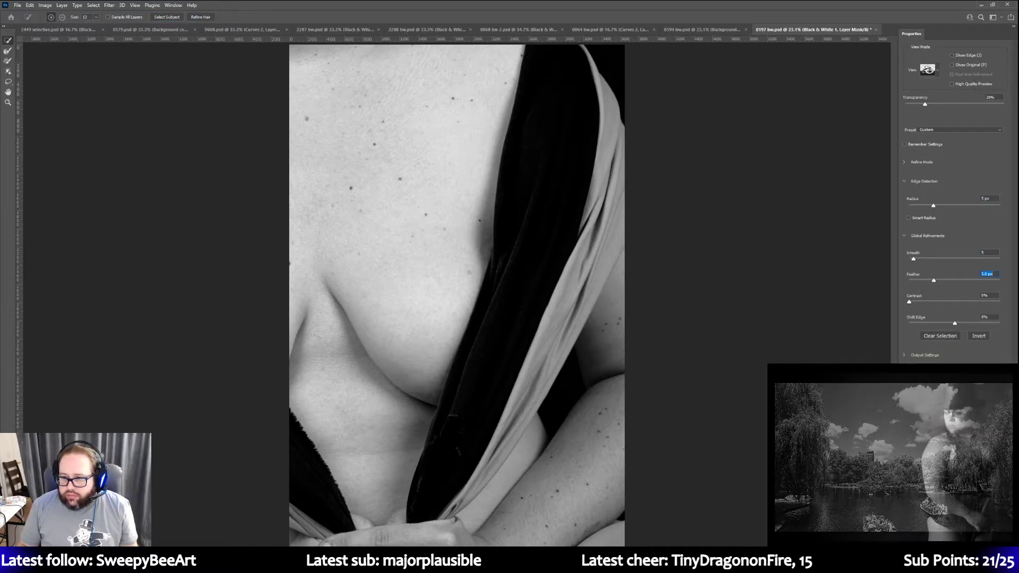
pyautogui.press('Return')
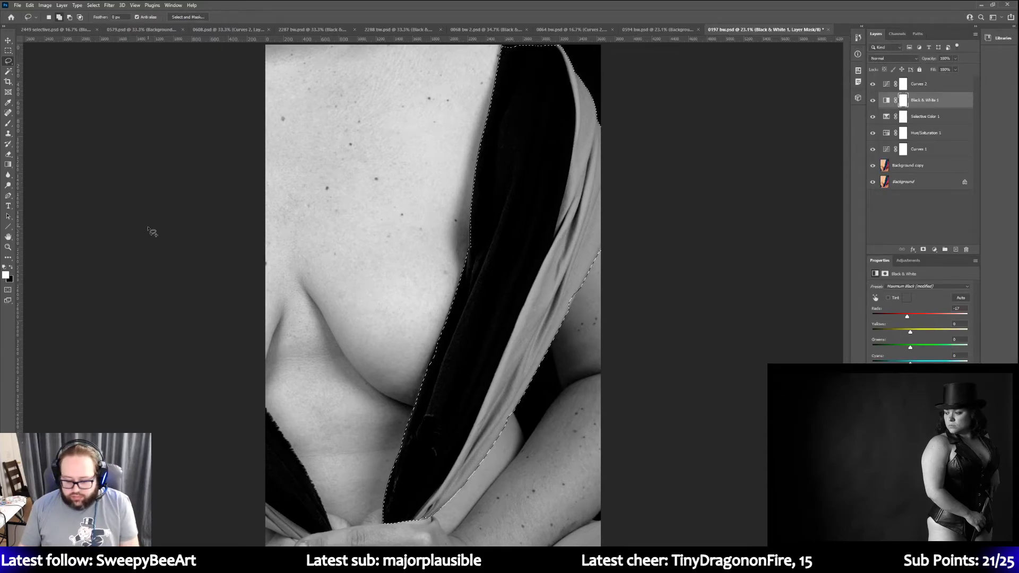
# Clear the selected fabric area from the Black & White 1 layer mask to restore its color, and deselect
pyautogui.press('Delete')
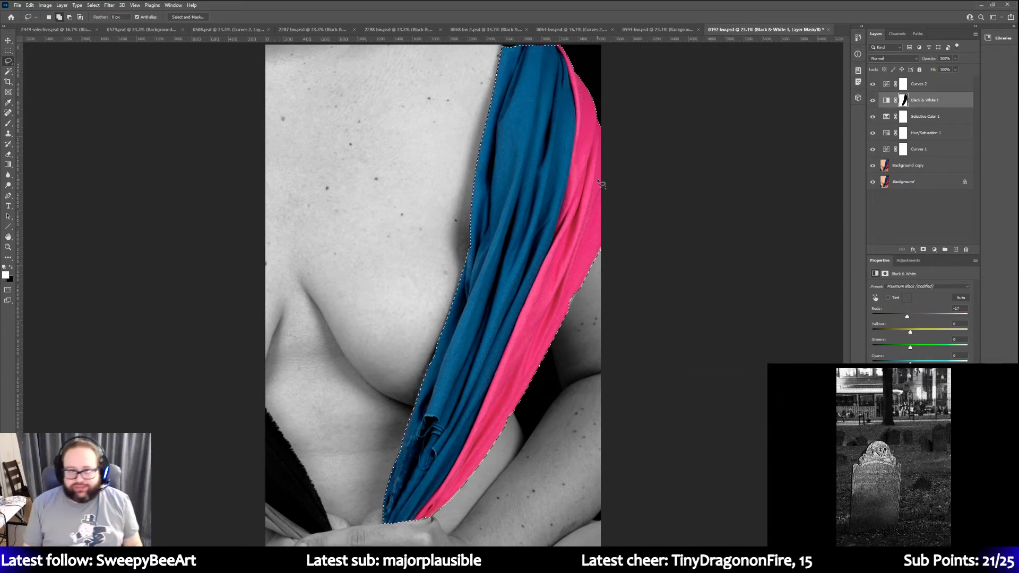
pyautogui.click(8, 247)
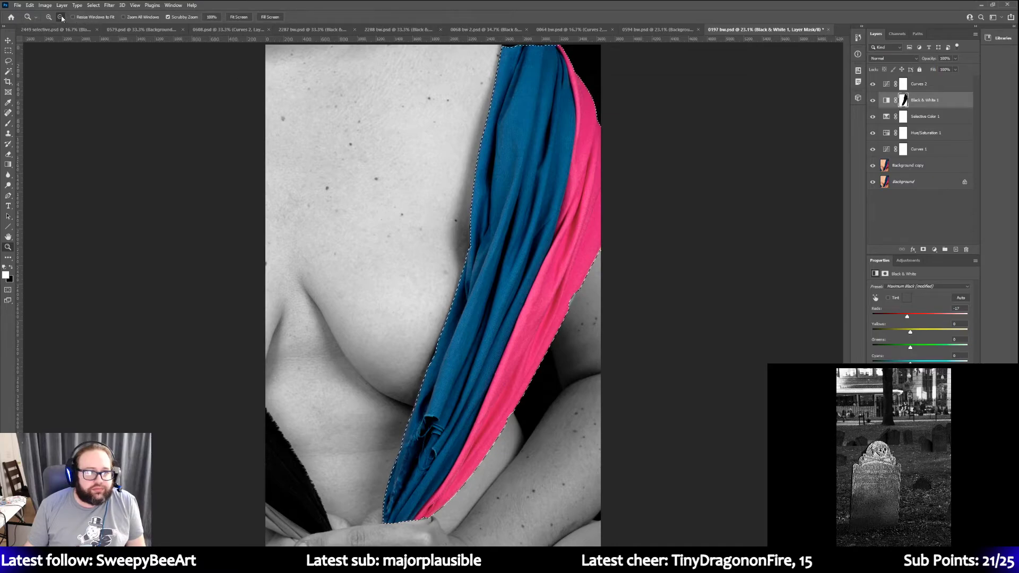
pyautogui.click(535, 47)
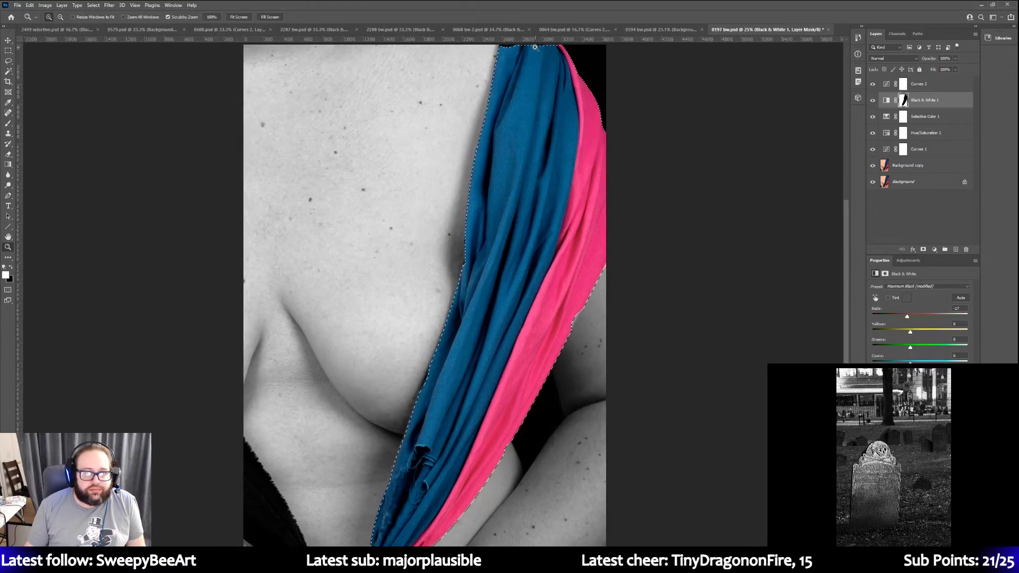
pyautogui.click(535, 48)
pyautogui.click(535, 48)
pyautogui.scroll(1, 512, 127)
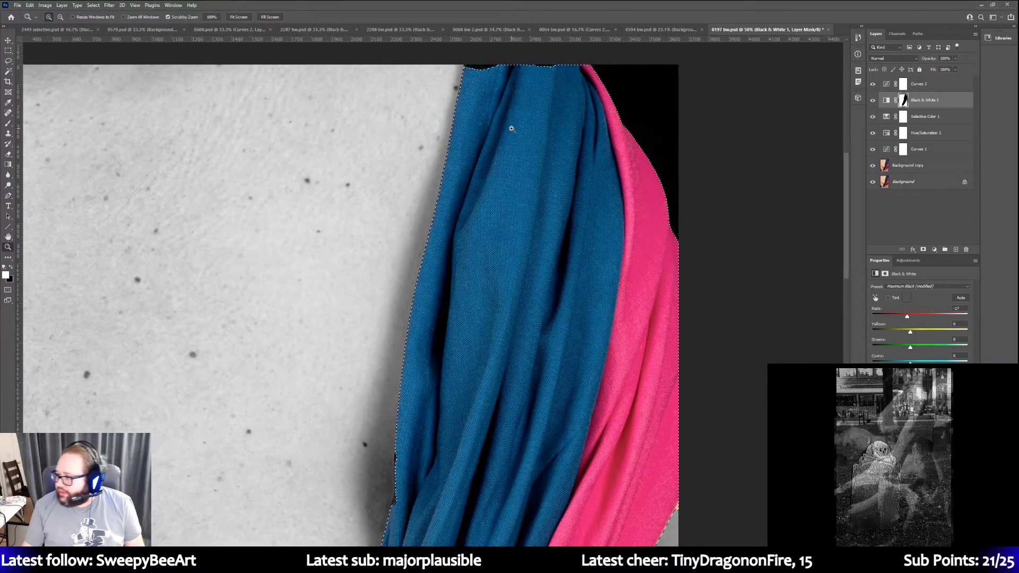
pyautogui.click(515, 97)
pyautogui.scroll(1, 510, 85)
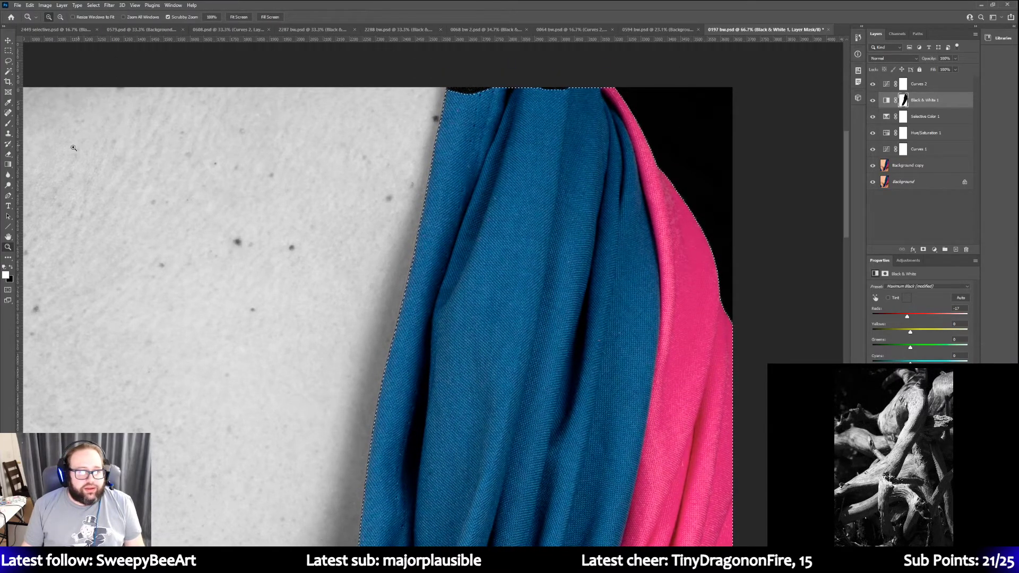
pyautogui.press('m')
pyautogui.click(78, 54)
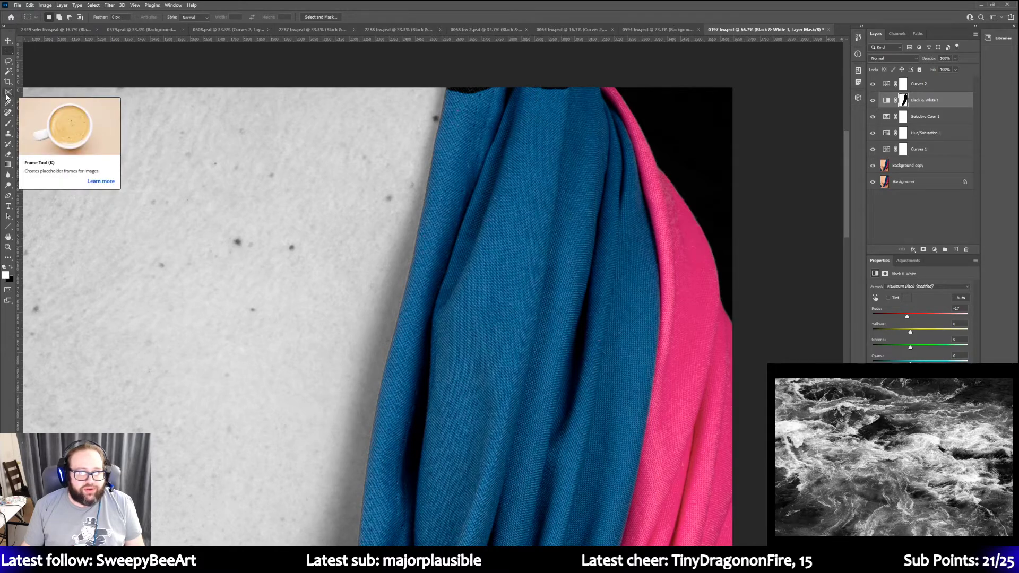
# Erase the leftover gray gaps along the fabric's top edge on the Black & White 1 mask with a larger soft eraser
pyautogui.click(8, 154)
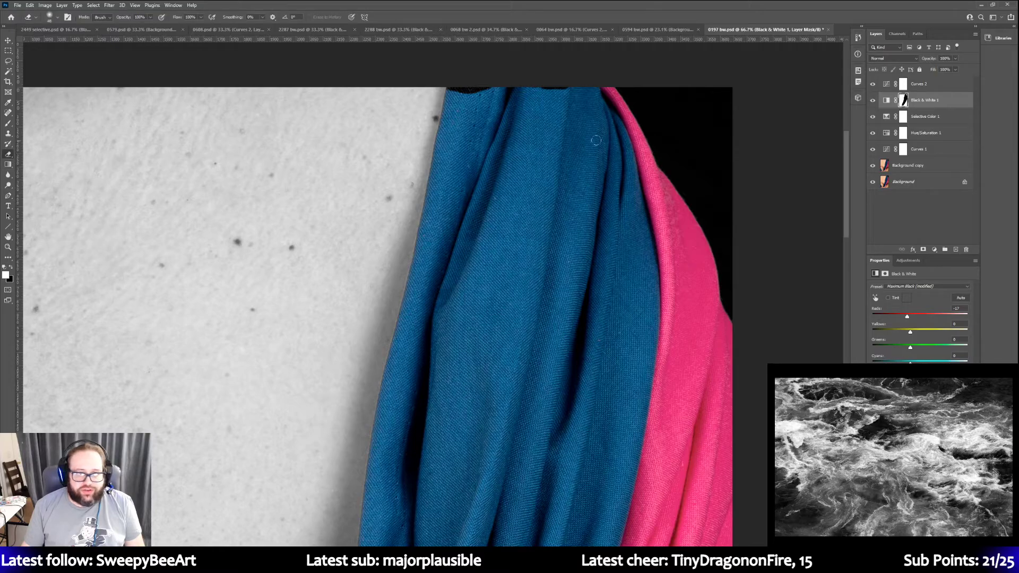
pyautogui.click(56, 17)
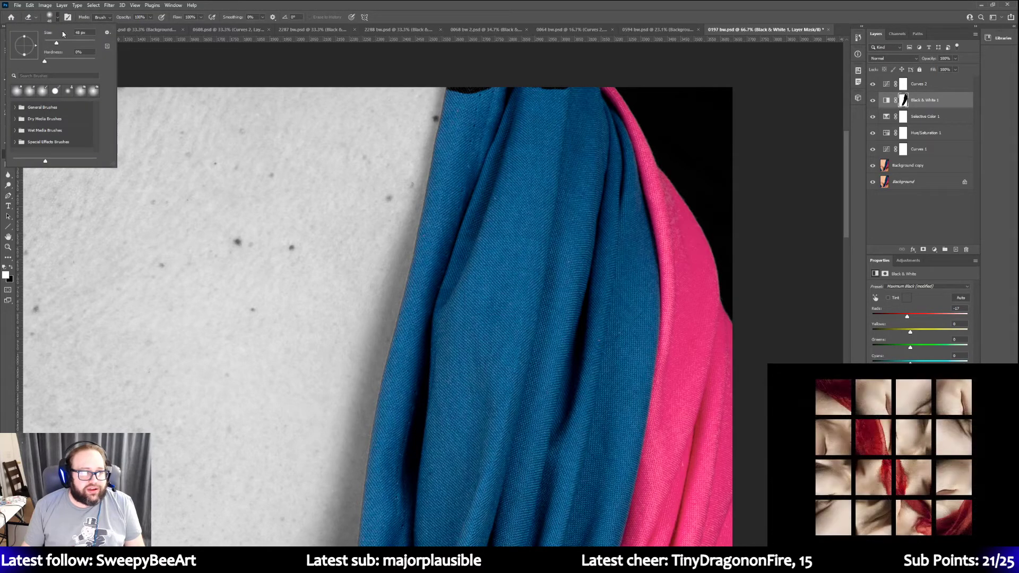
pyautogui.click(70, 42)
pyautogui.click(461, 88)
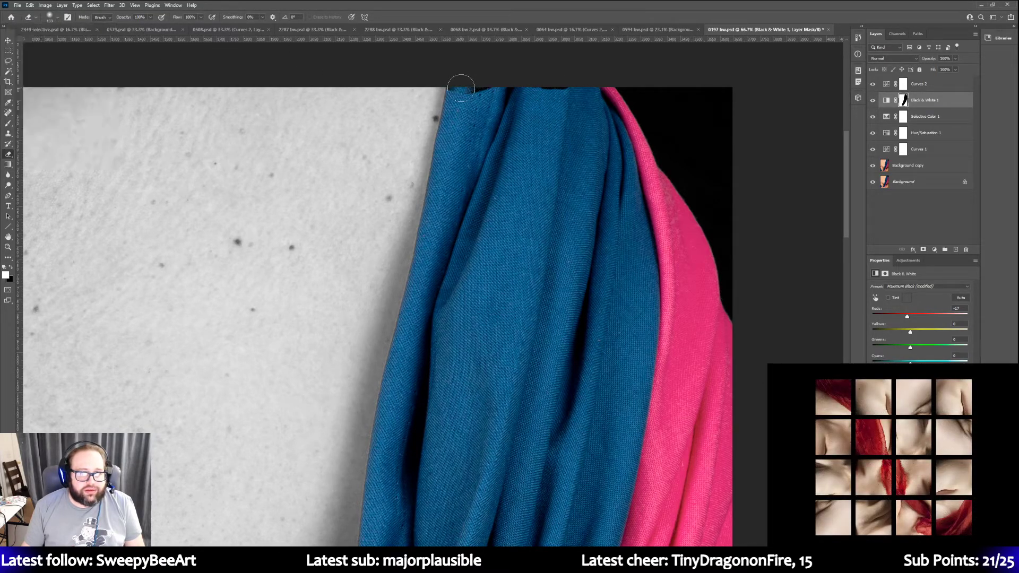
pyautogui.moveTo(460, 88)
pyautogui.mouseDown()
pyautogui.moveTo(614, 87)
pyautogui.moveTo(655, 129)
pyautogui.mouseUp()
# Erase the remaining gray patches along the blue fabric's left edge on the Black & White 1 mask
pyautogui.scroll(-2, 656, 167)
pyautogui.scroll(-8, 655, 167)
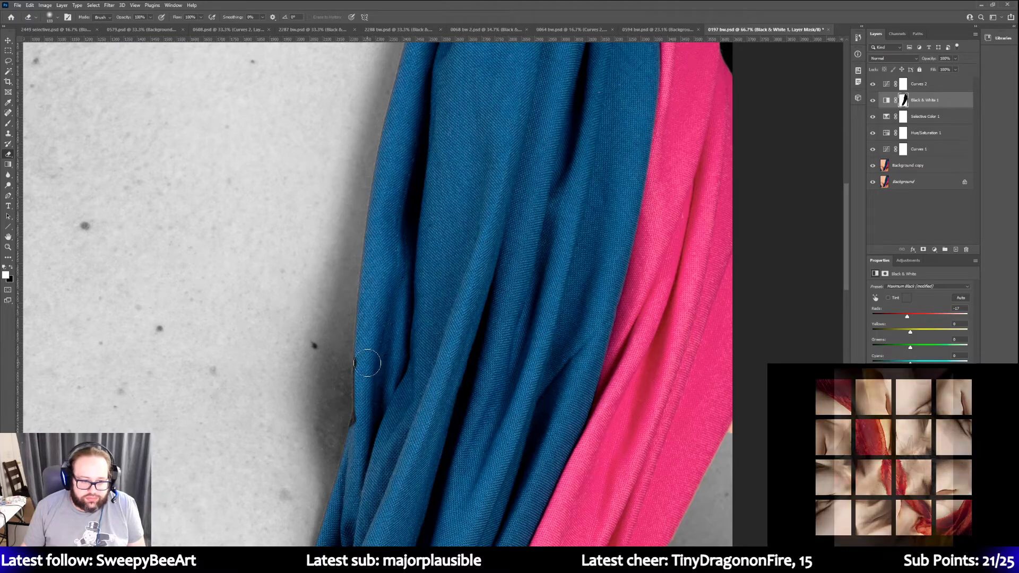
pyautogui.moveTo(368, 375); pyautogui.dragTo(361, 428)
pyautogui.scroll(-5, 361, 429)
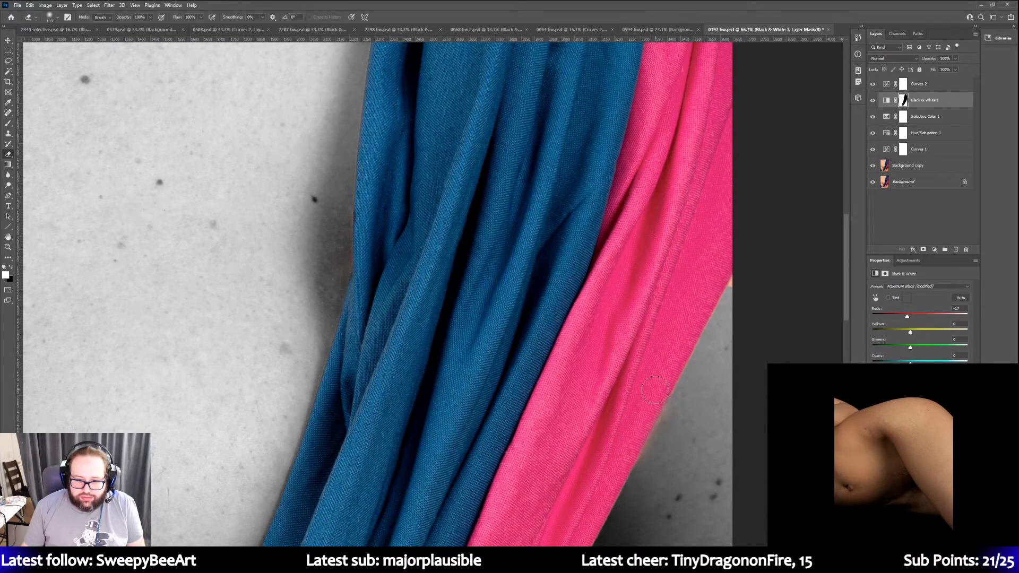
# Erase the dark sliver along the blue fabric's lower outer edge on the Black & White 1 mask
pyautogui.scroll(-5, 584, 321)
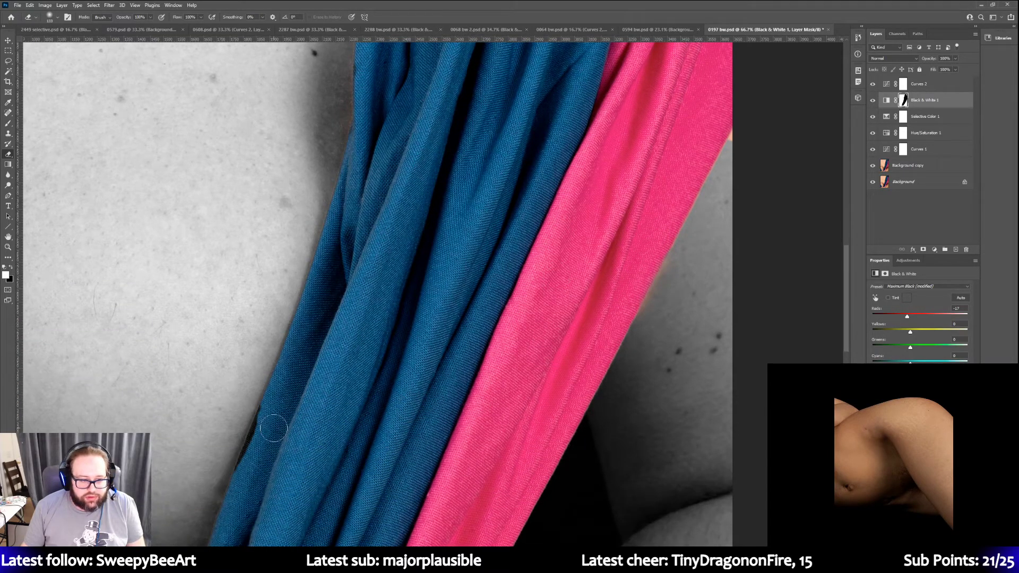
pyautogui.moveTo(269, 417); pyautogui.dragTo(248, 473)
pyautogui.scroll(-3, 324, 394)
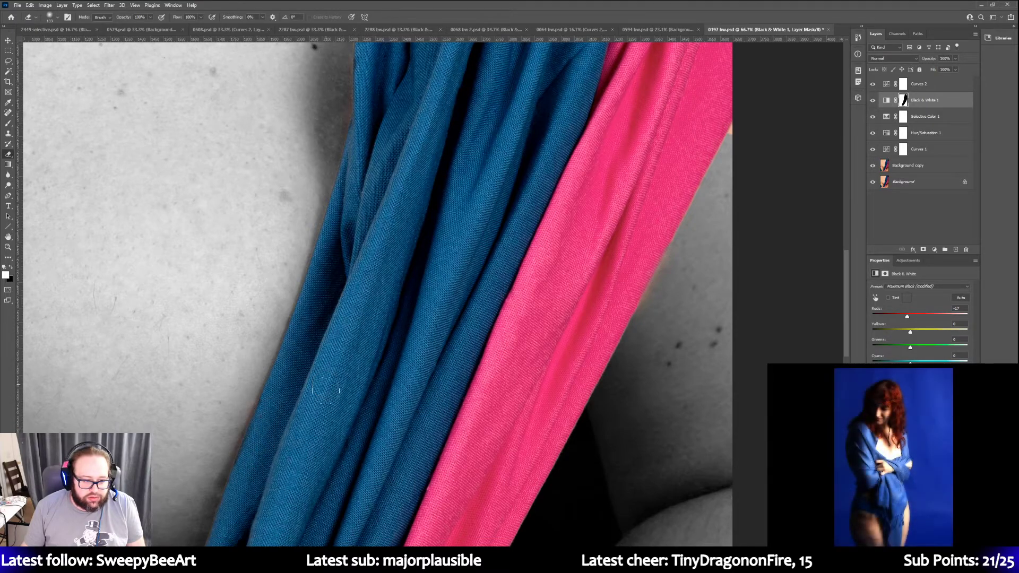
pyautogui.scroll(-3, 324, 393)
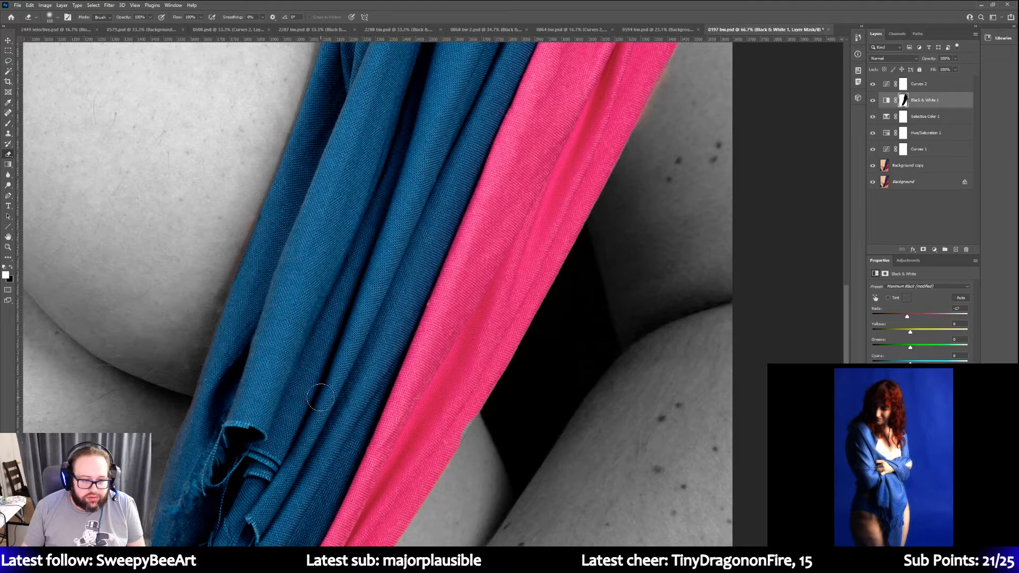
pyautogui.scroll(-2, 319, 400)
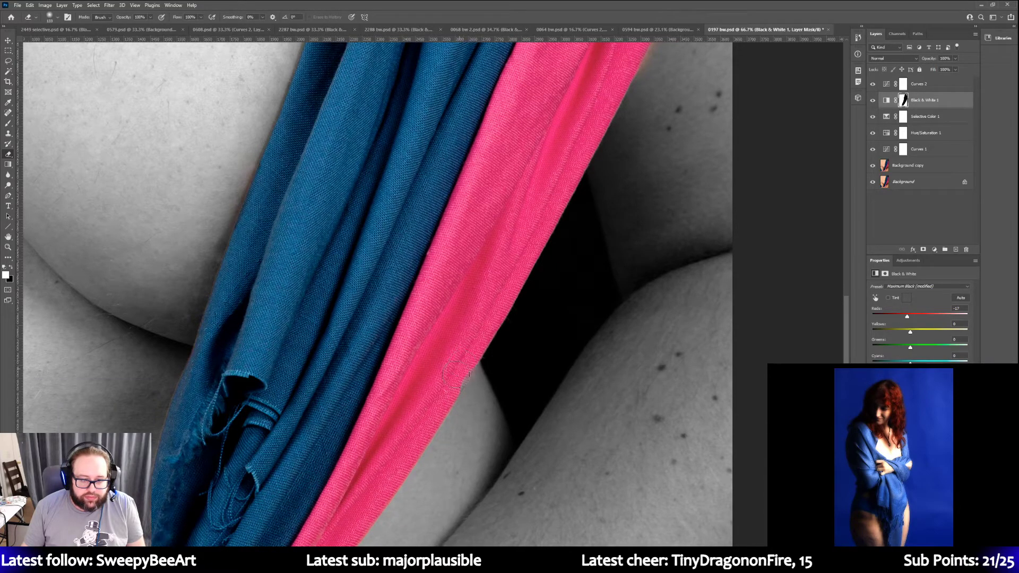
pyautogui.scroll(-1, 374, 324)
pyautogui.scroll(-3, 348, 361)
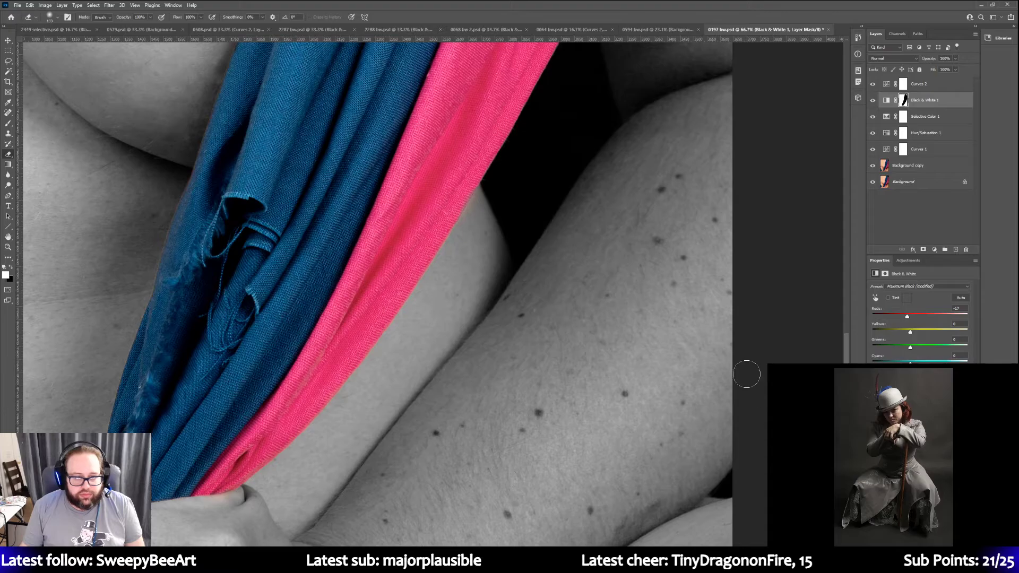
# Swap the eraser colors and restore gray where color spills onto the skin beside the pink fabric on the Black & White 1 mask
pyautogui.scroll(6, 740, 406)
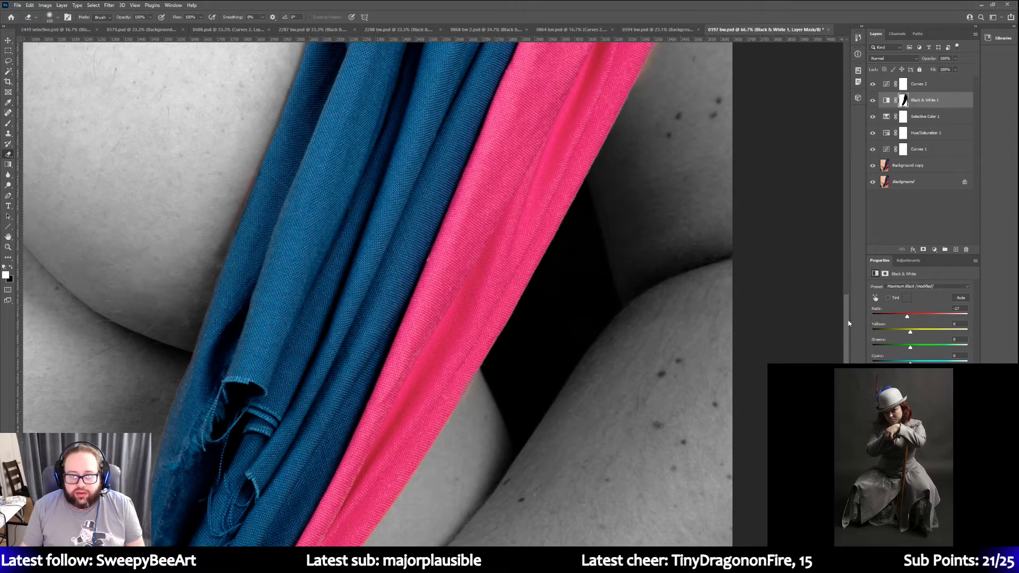
pyautogui.moveTo(848, 323); pyautogui.dragTo(838, 221)
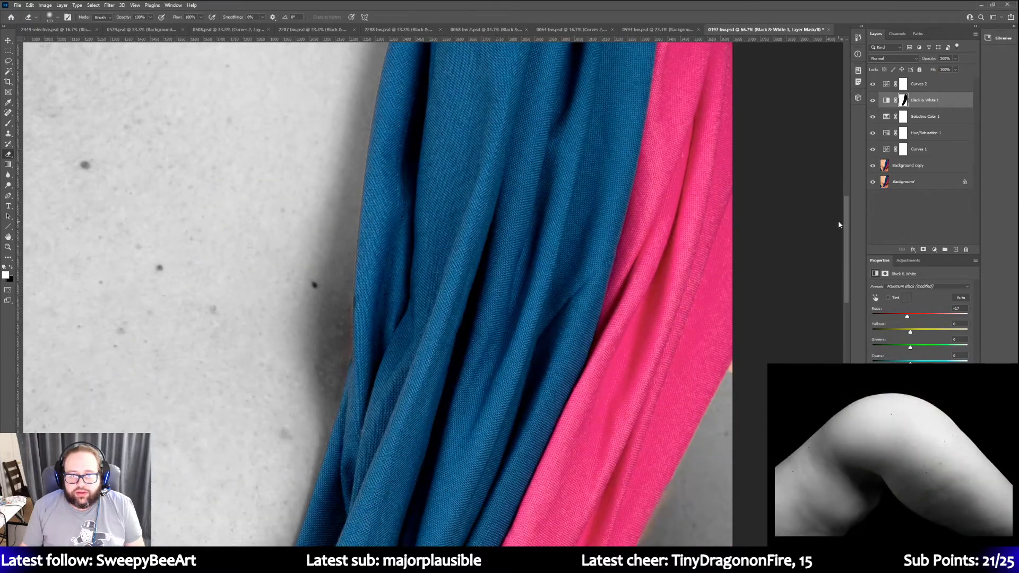
pyautogui.click(10, 269)
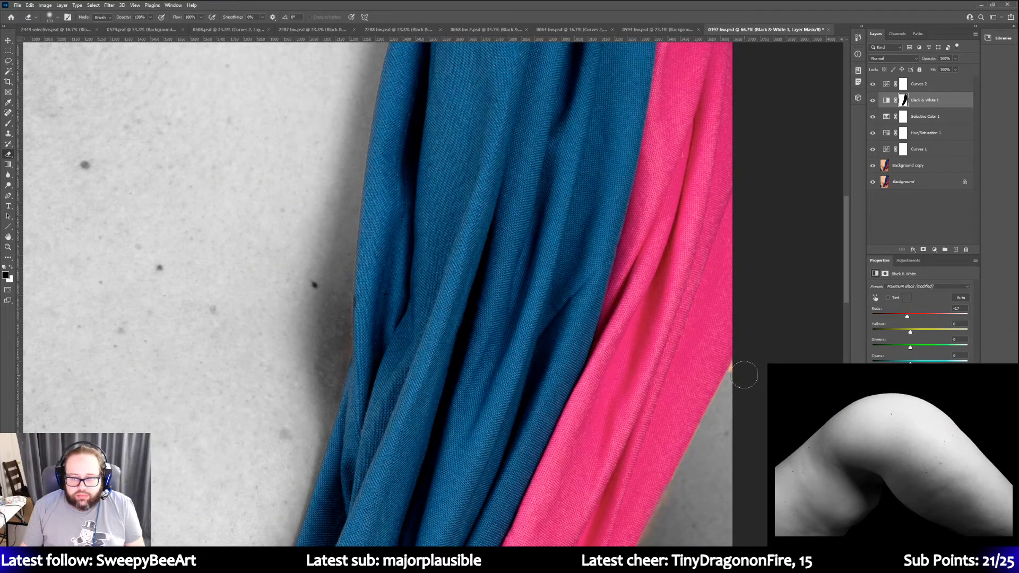
pyautogui.scroll(-2, 716, 441)
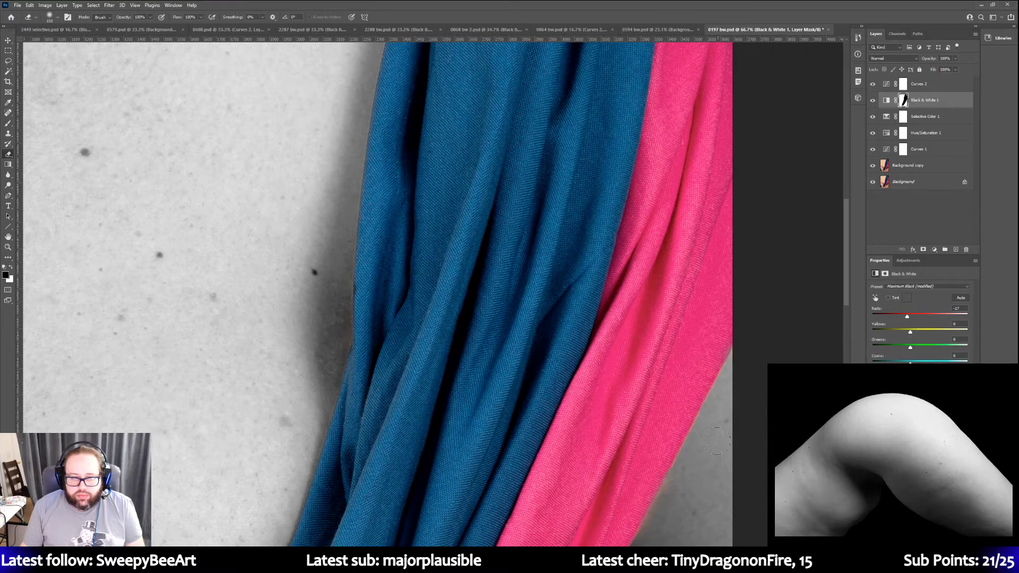
pyautogui.scroll(-10, 716, 441)
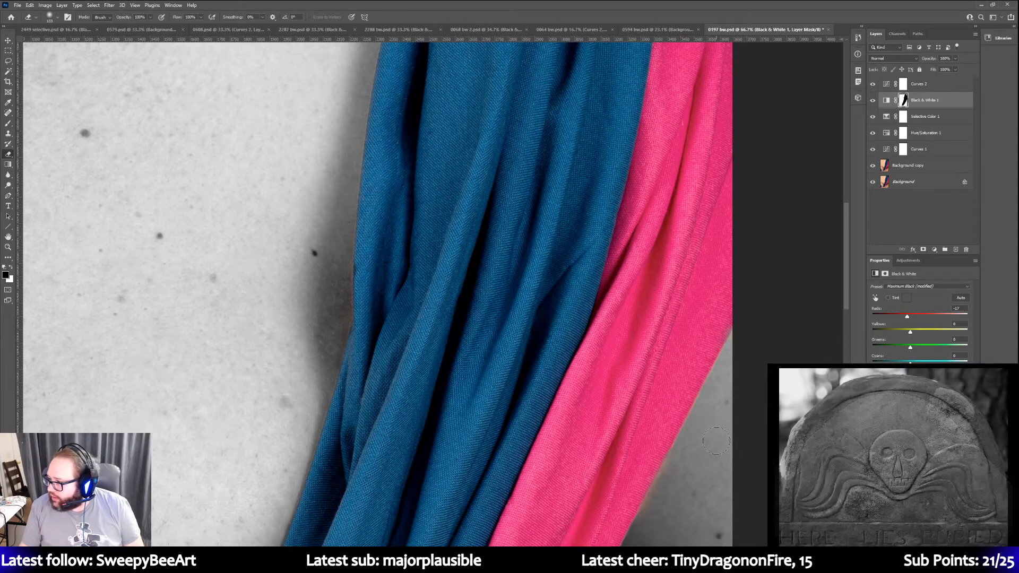
pyautogui.scroll(-20, 715, 443)
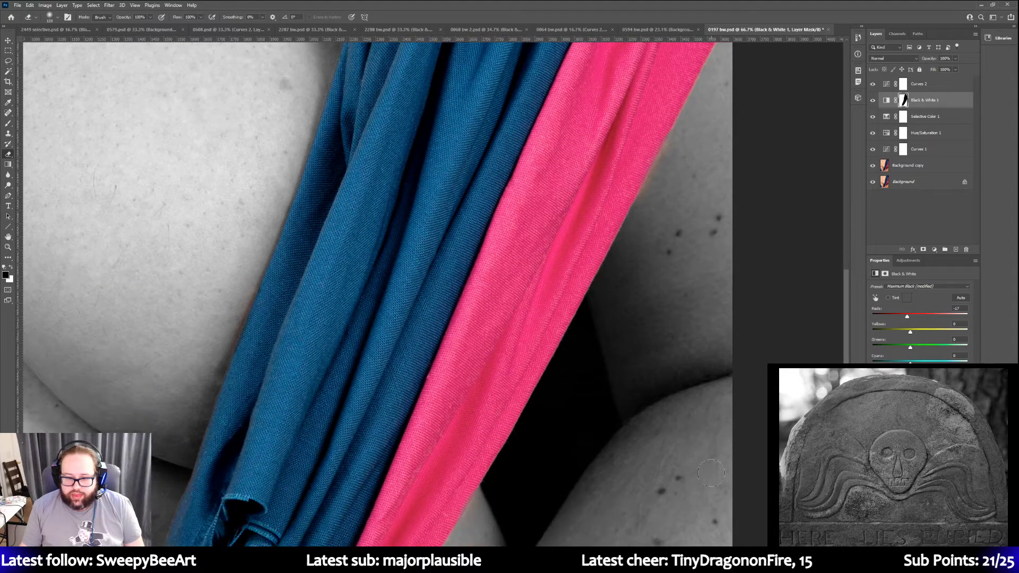
pyautogui.scroll(-11, 710, 465)
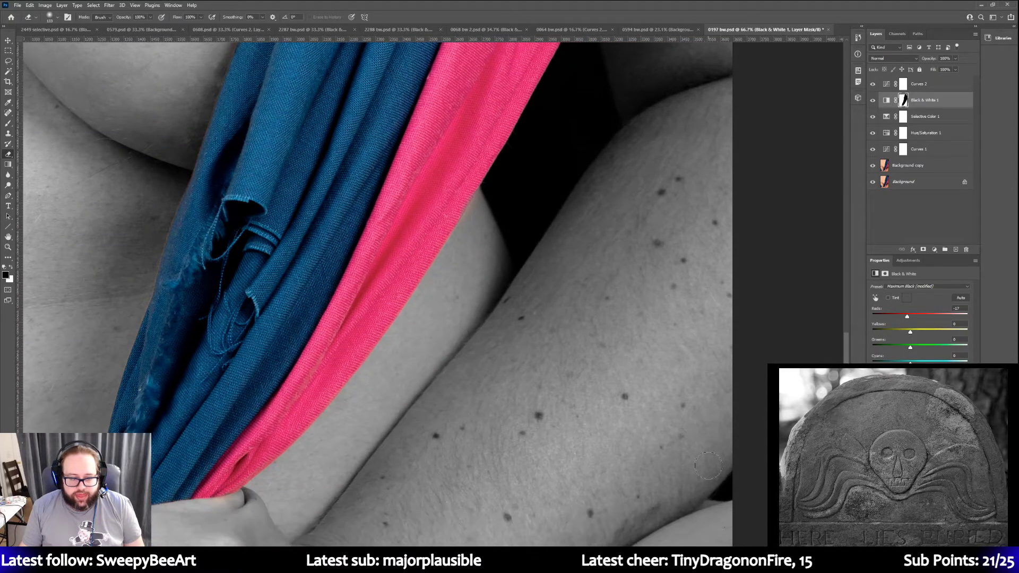
# Swap the eraser colors back and erase the stray dark spot on the blue fabric's edge in the Black & White 1 mask
pyautogui.hscroll(-20, 433, 291)
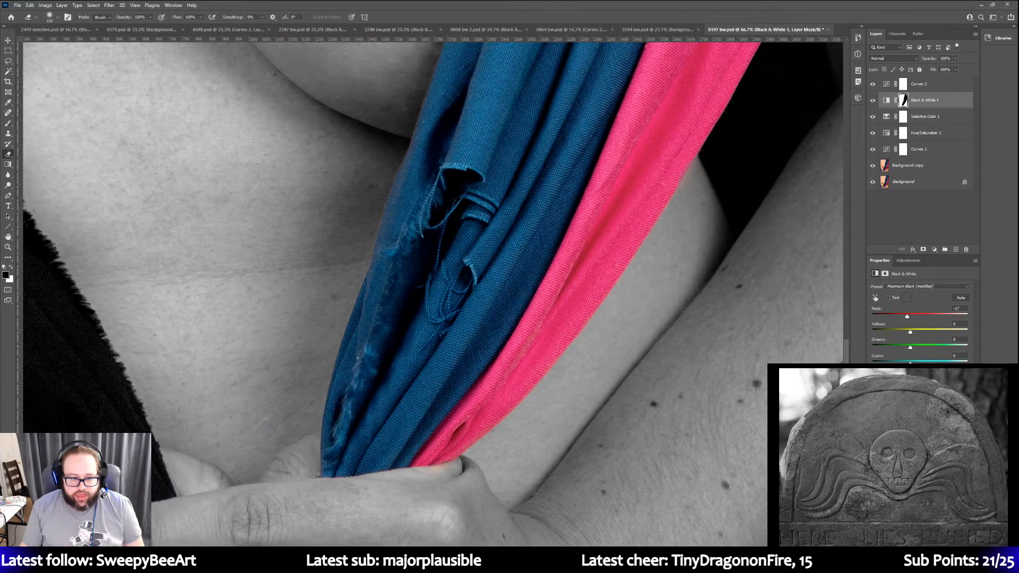
pyautogui.scroll(12, 670, 393)
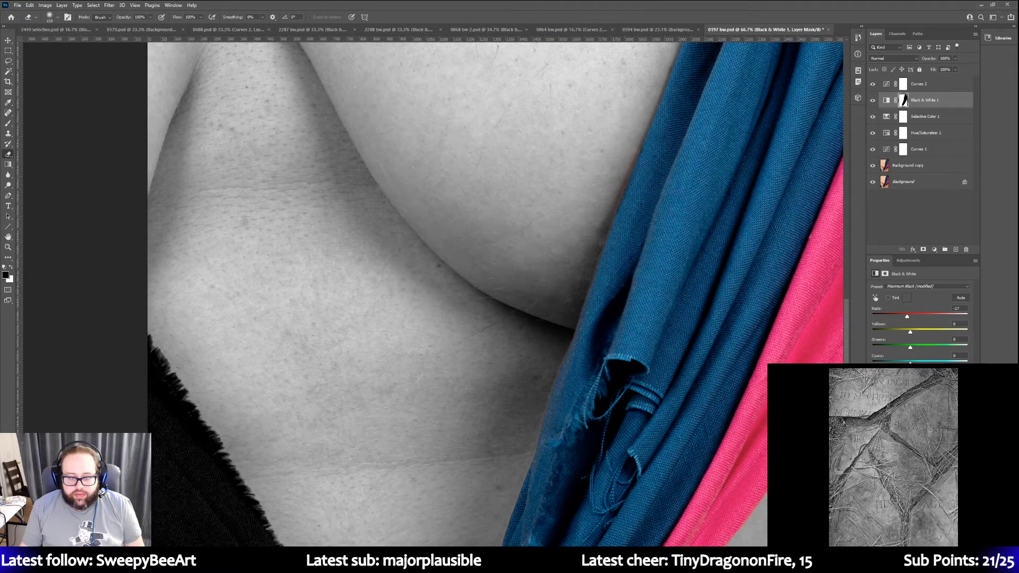
pyautogui.hscroll(11, 433, 291)
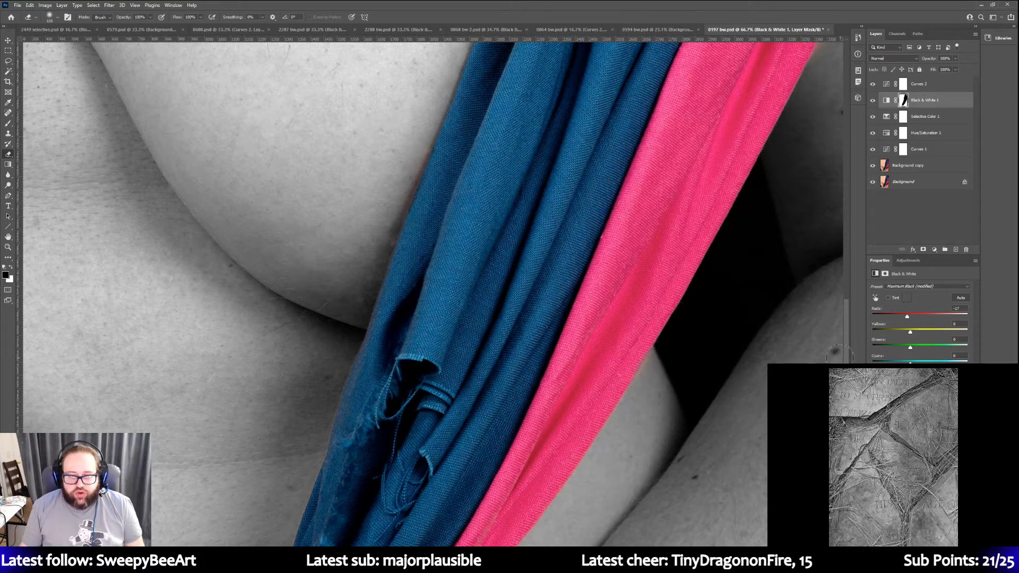
pyautogui.scroll(8, 850, 334)
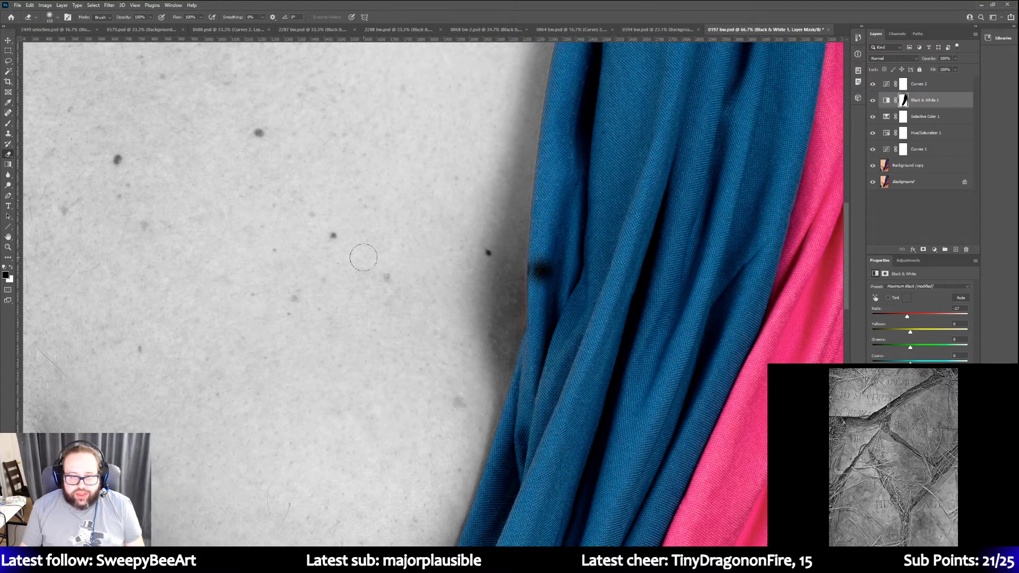
pyautogui.click(12, 267)
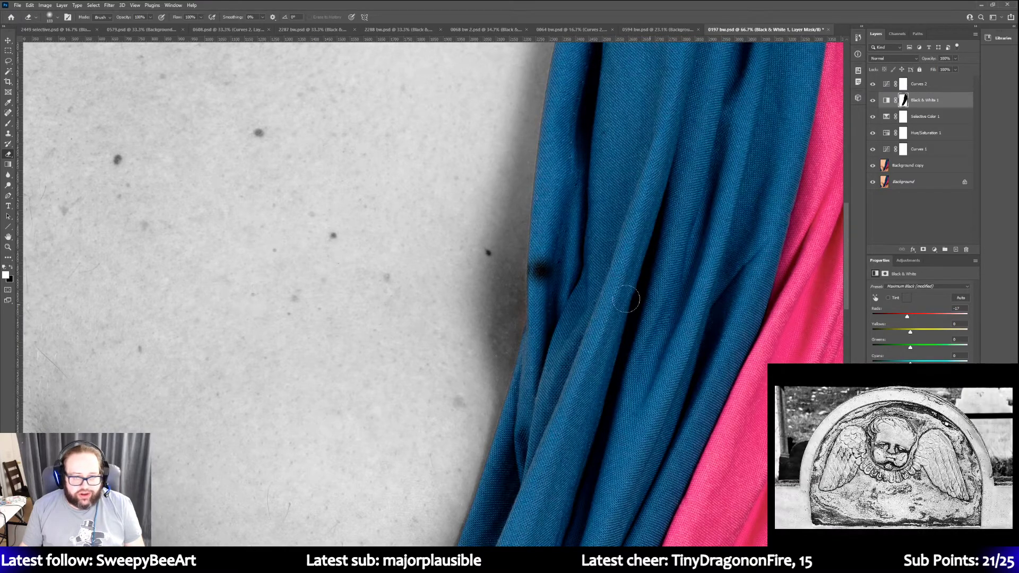
pyautogui.click(540, 270)
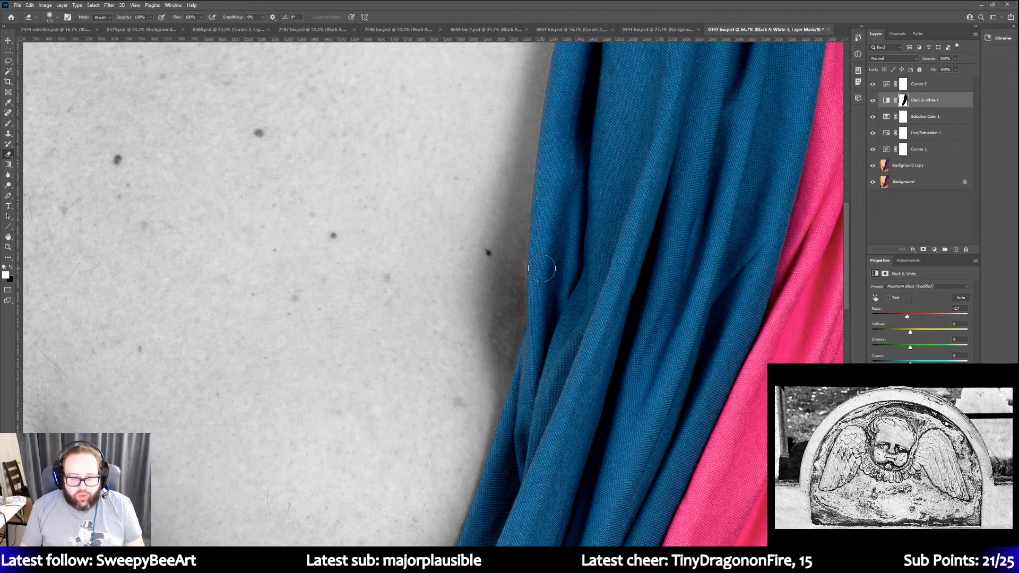
# Outline the second piece of fabric in the photo's lower corner, including its blue and pink parts, with the Magnetic Lasso
pyautogui.scroll(10, 541, 269)
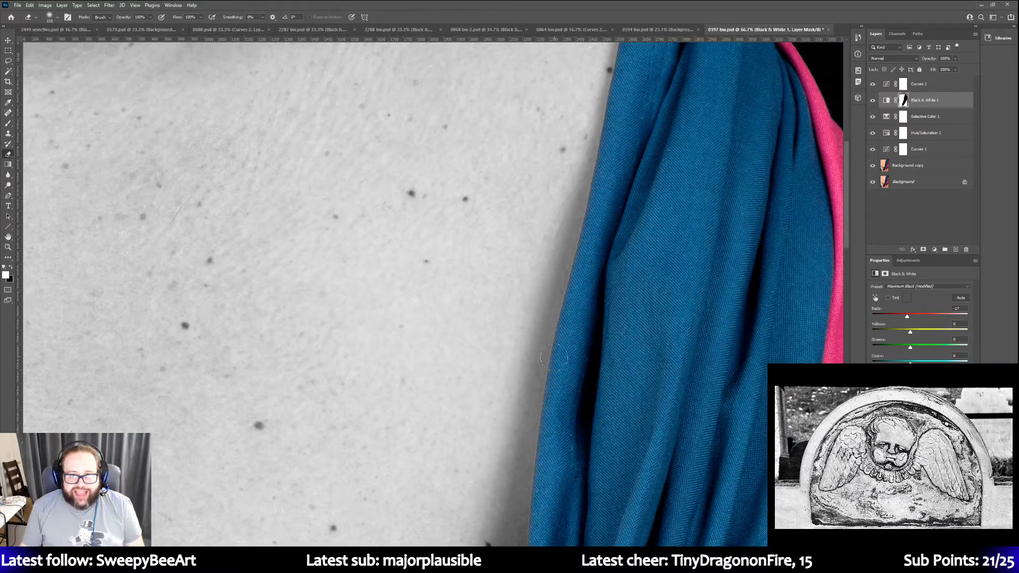
pyautogui.scroll(3, 555, 356)
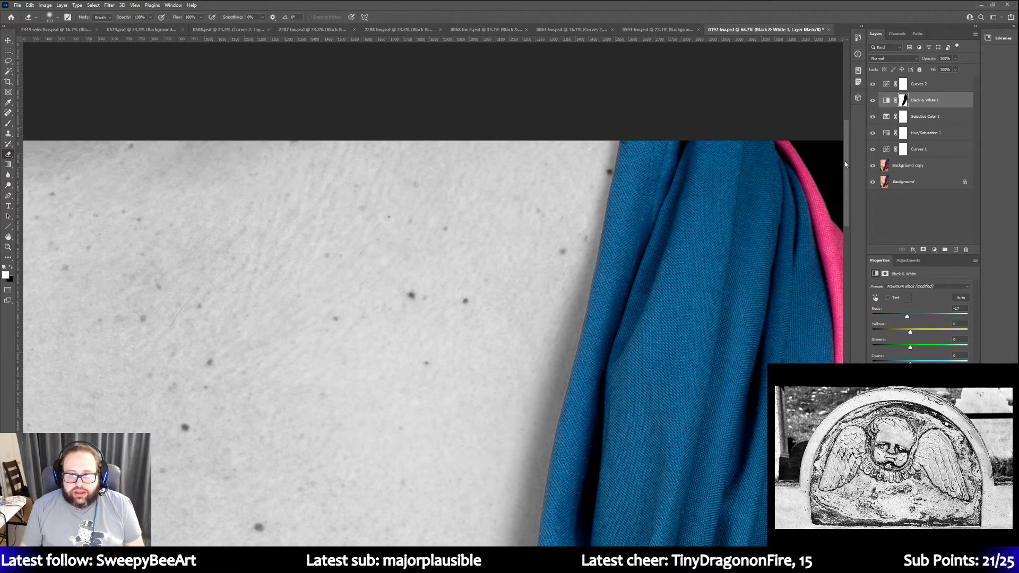
pyautogui.scroll(-10, 844, 161)
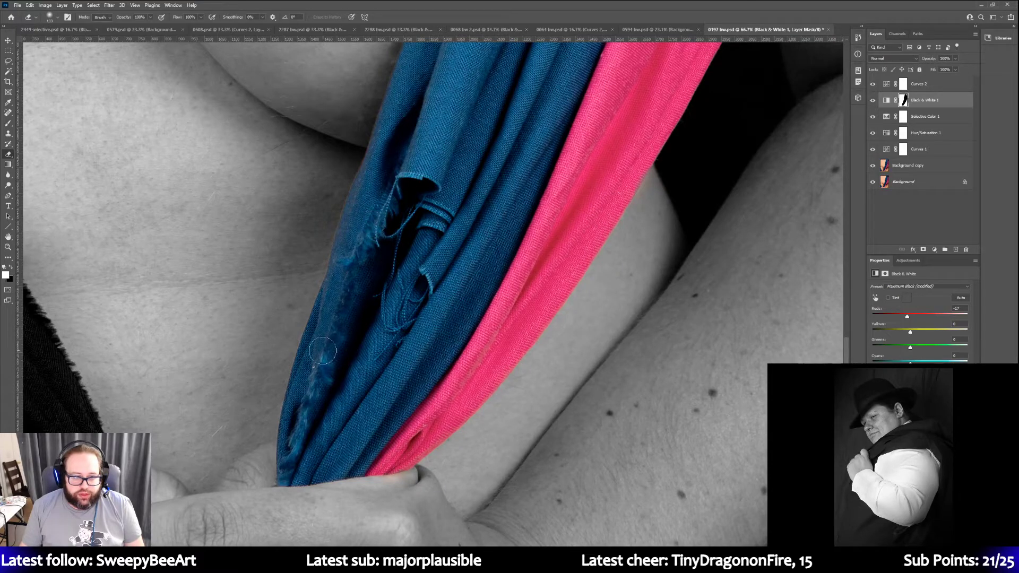
pyautogui.scroll(-3, 439, 536)
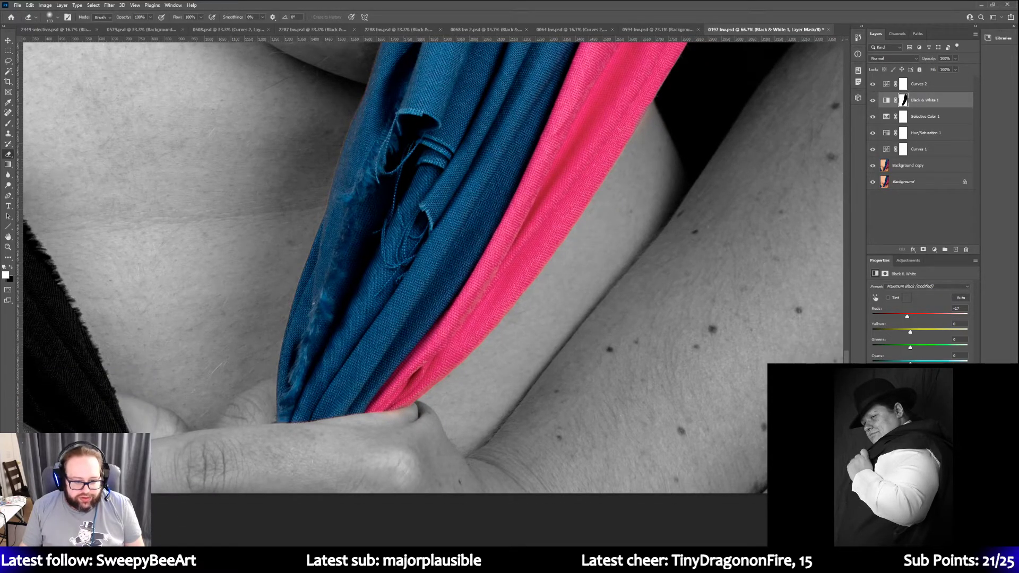
pyautogui.hscroll(-10, 439, 536)
pyautogui.scroll(4, 369, 398)
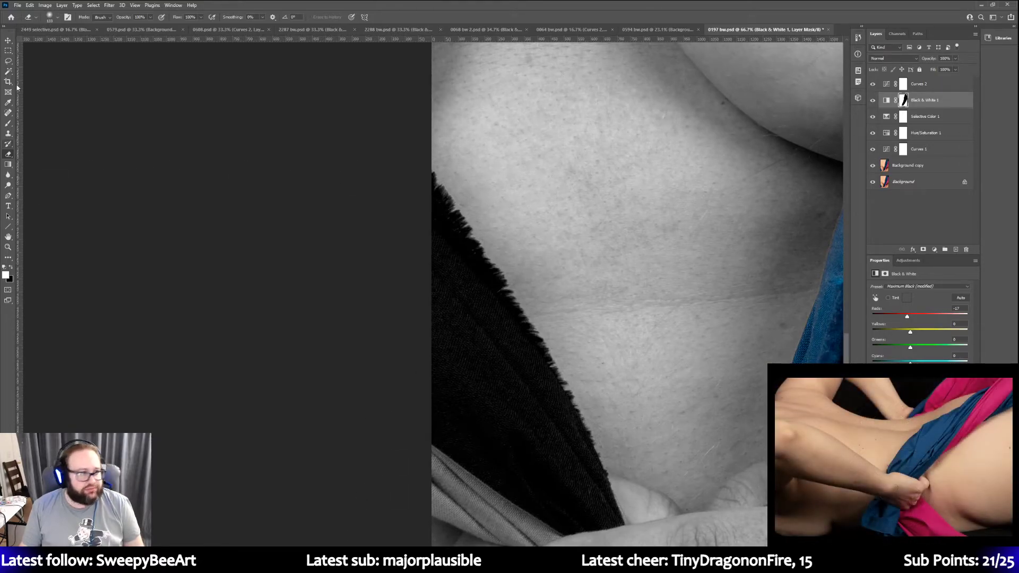
pyautogui.click(8, 61)
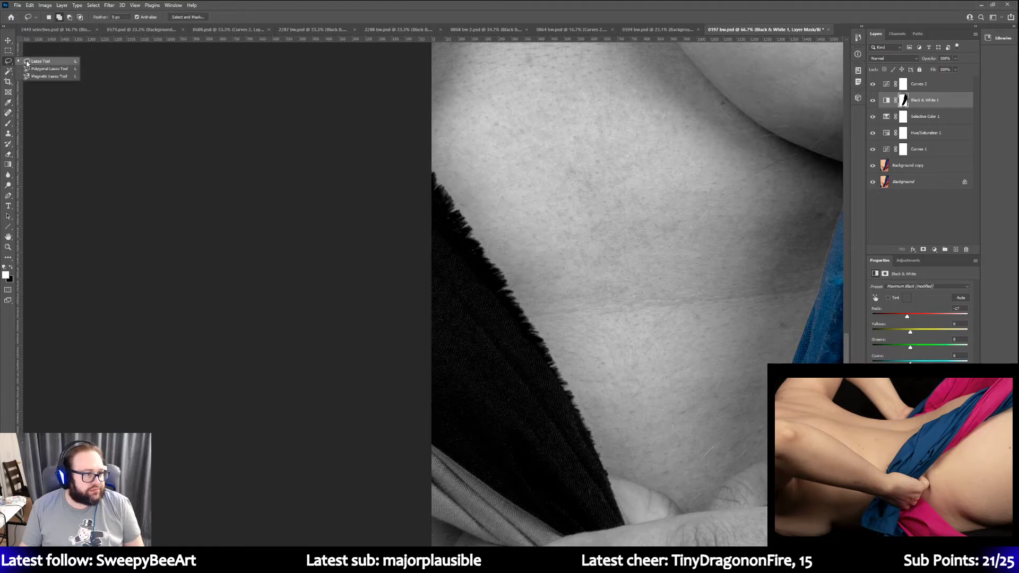
pyautogui.click(47, 76)
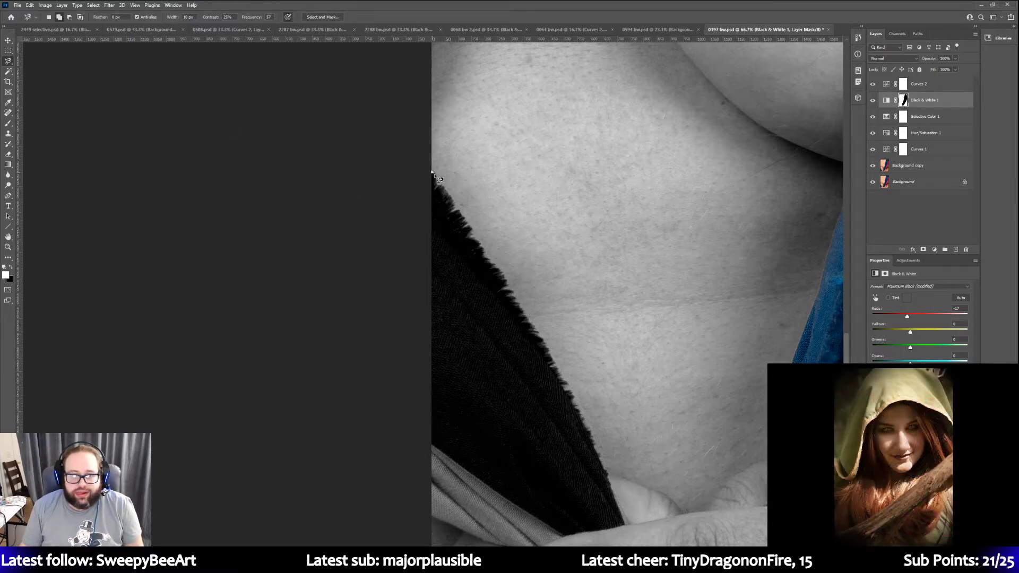
pyautogui.moveTo(445, 194); pyautogui.dragTo(540, 334)
pyautogui.moveTo(575, 398); pyautogui.dragTo(615, 472)
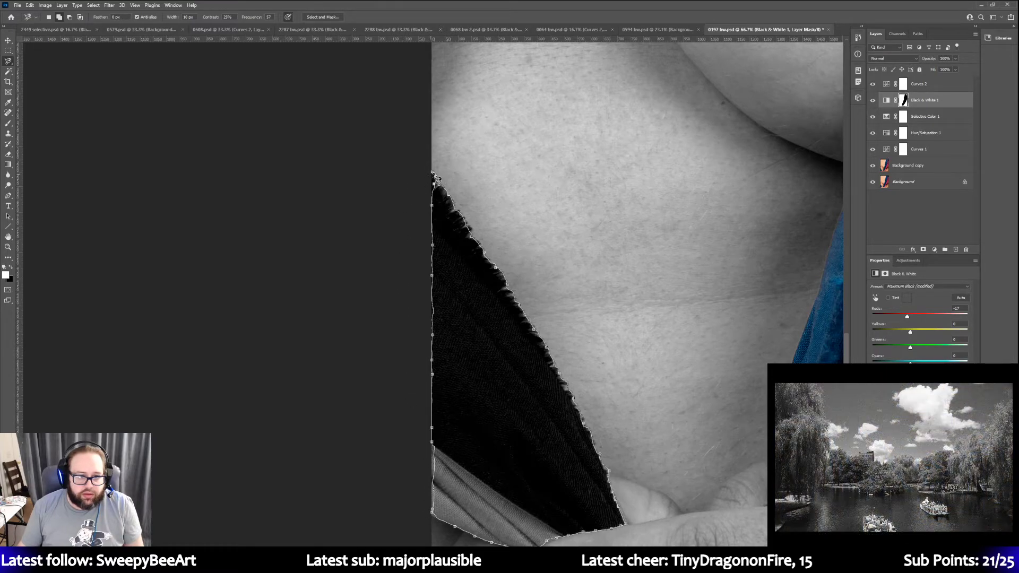
pyautogui.click(434, 177)
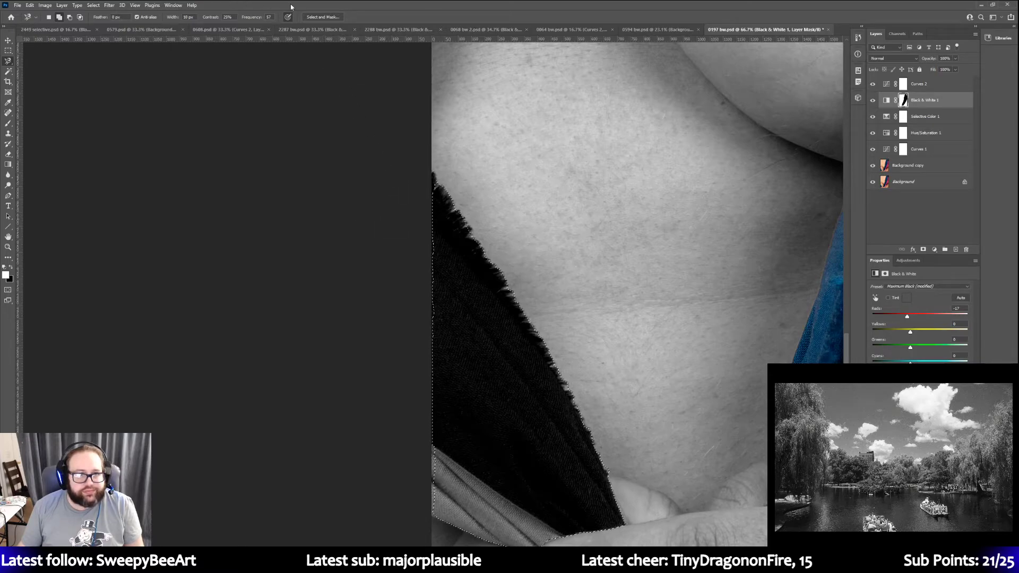
# Refine the second fabric selection in Select and Mask with Radius 5 px, Smooth 5 and Feather 5 px
pyautogui.click(323, 17)
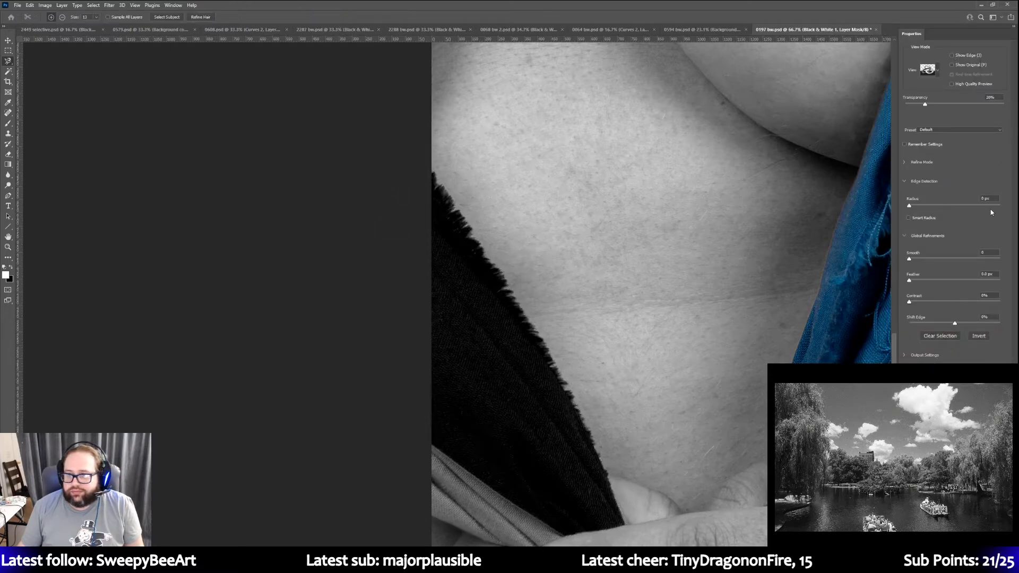
pyautogui.write('5')
pyautogui.press('Tab')
pyautogui.write('5')
pyautogui.press('Tab')
pyautogui.write('5')
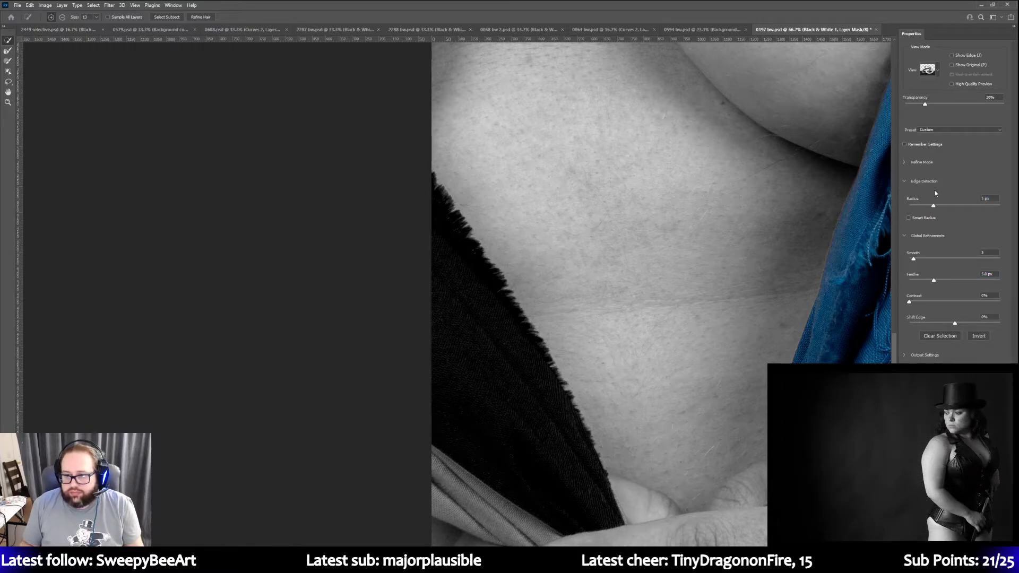
pyautogui.press('Return')
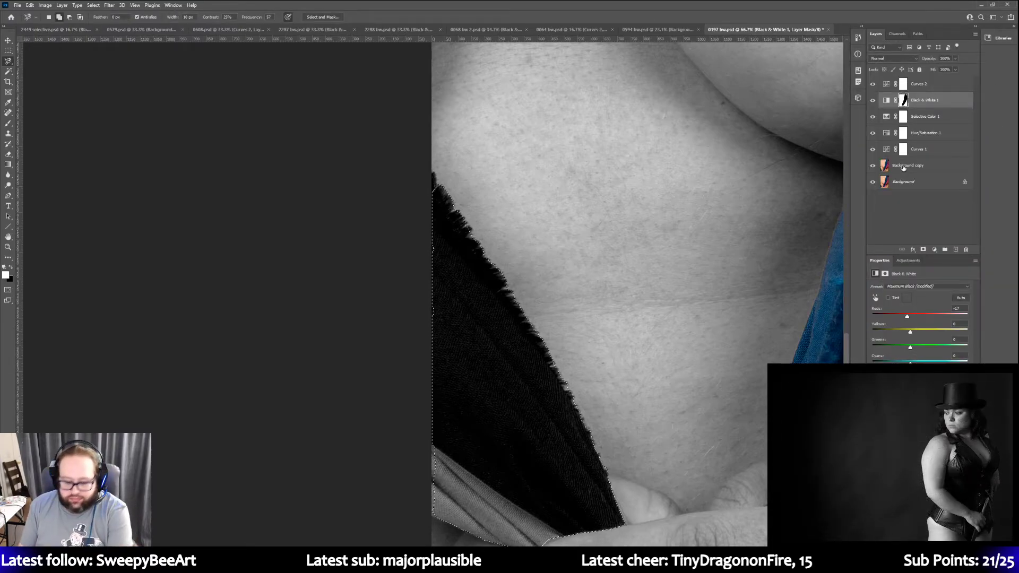
# Clear the second fabric selection from the Black & White 1 mask to bring back its color, and deselect
pyautogui.press('Delete')
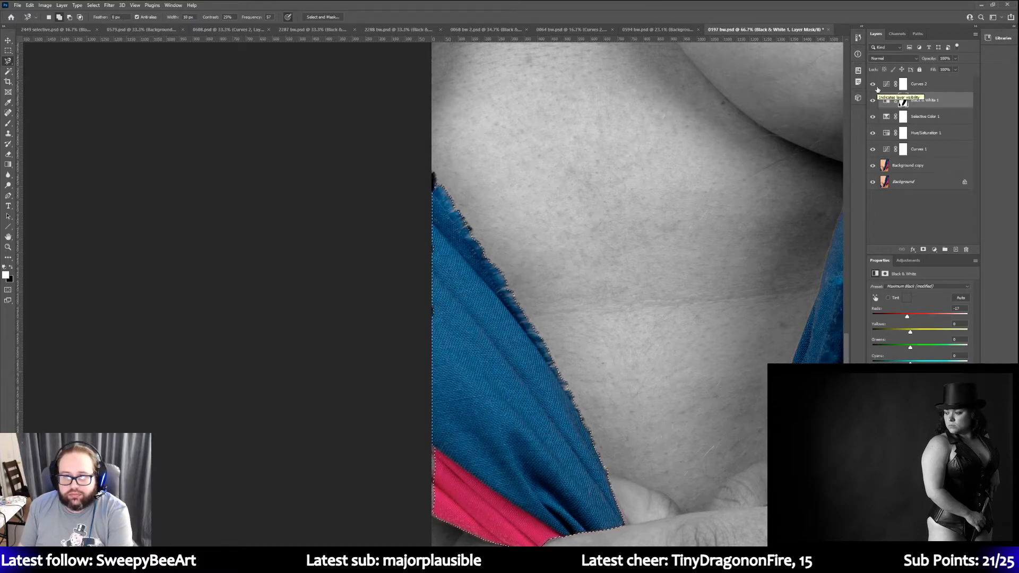
pyautogui.scroll(-1, 309, 337)
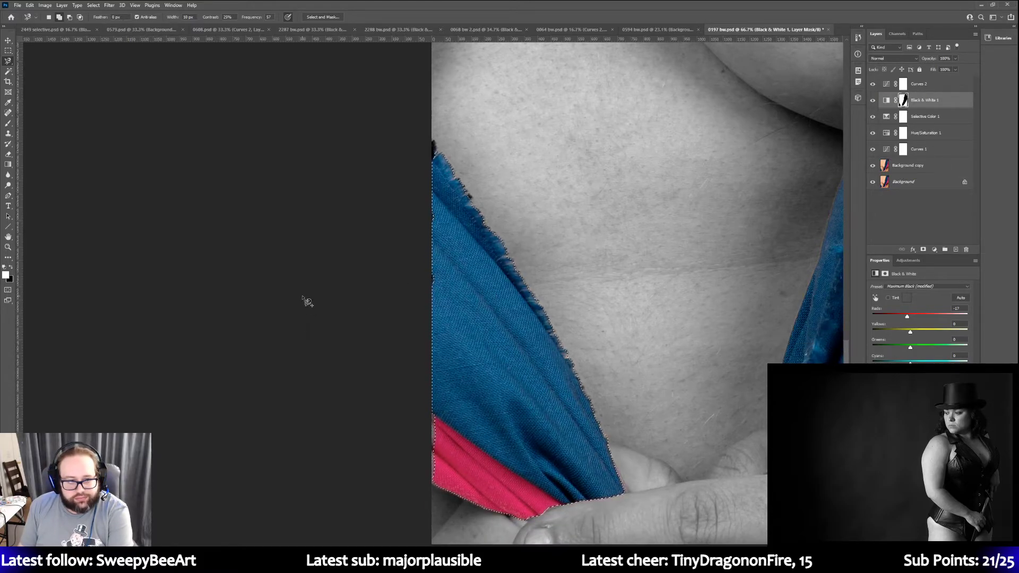
pyautogui.press('m')
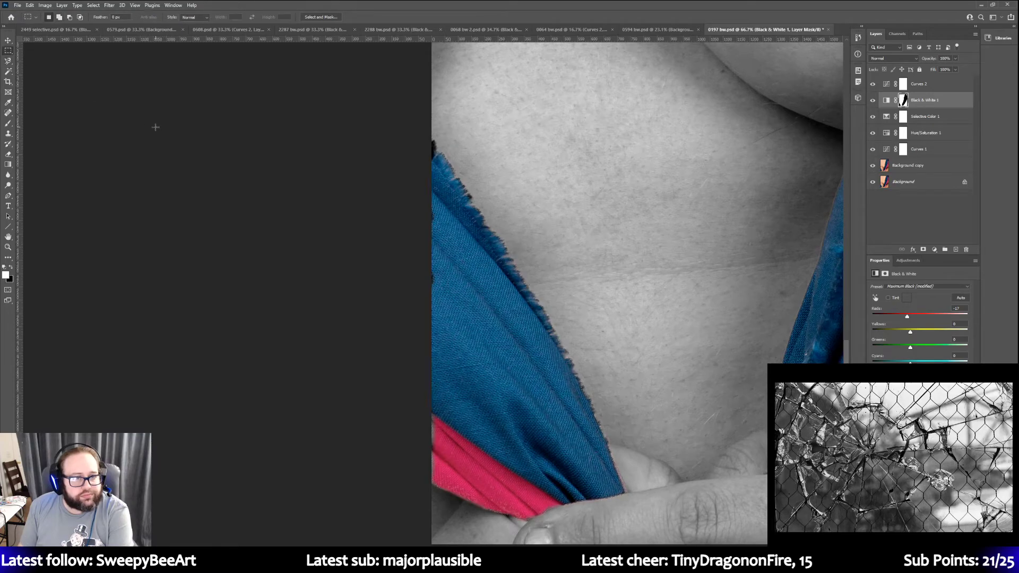
# Erase the leftover dark patch at the second fabric's upper tip and along its outer edge on the Black & White 1 mask
pyautogui.click(8, 154)
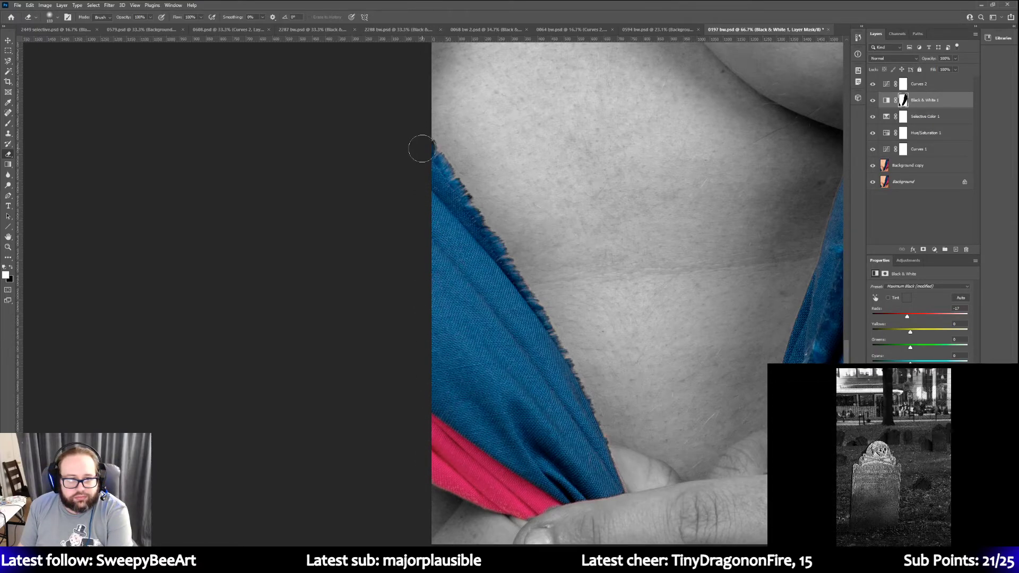
pyautogui.scroll(-1, 505, 412)
pyautogui.scroll(-2, 506, 412)
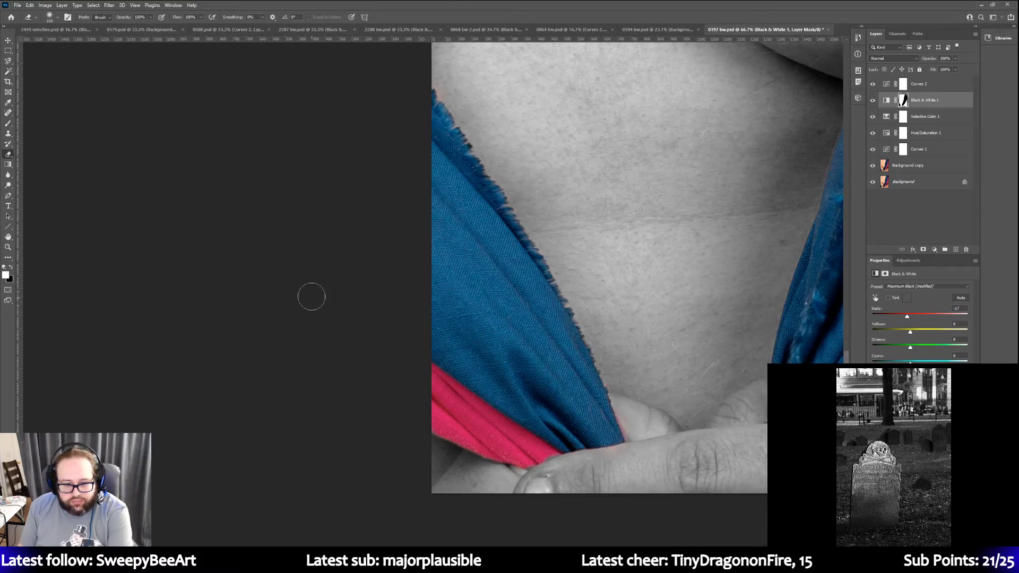
# Restore the black-and-white effect on the thumb below the second fabric by erasing to white on the Black & White 1 mask
pyautogui.click(11, 269)
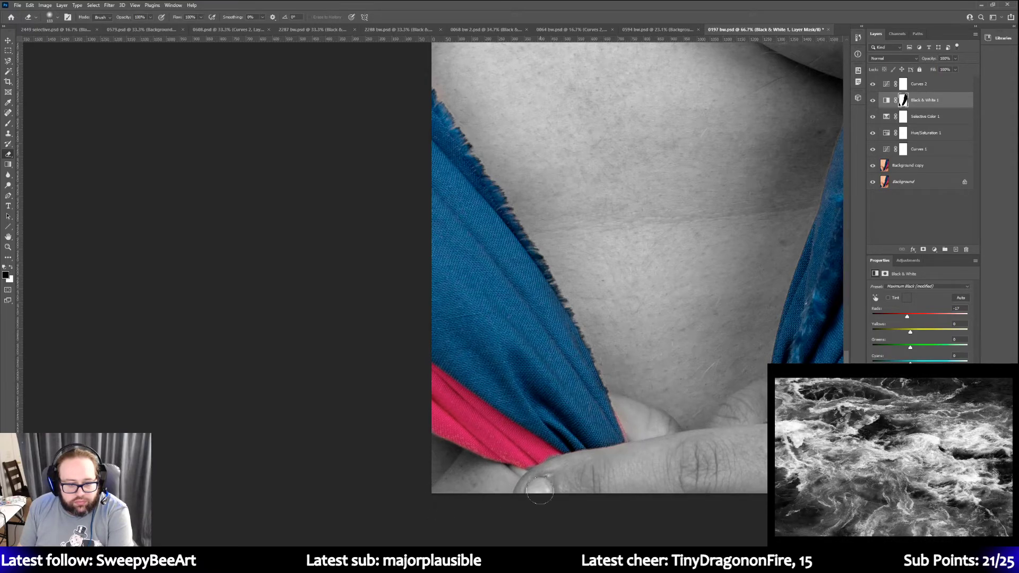
pyautogui.click(12, 267)
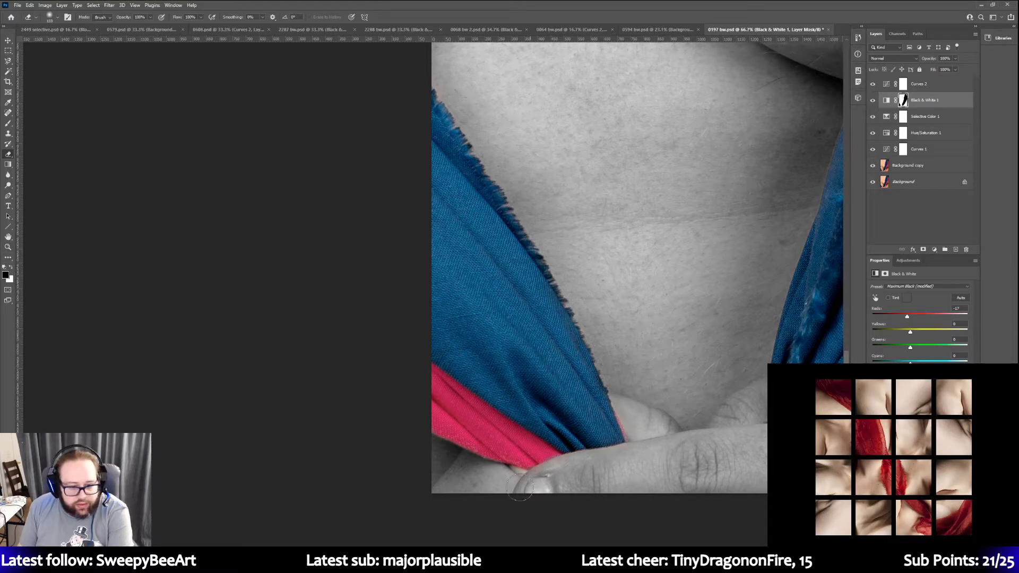
pyautogui.scroll(5, 571, 416)
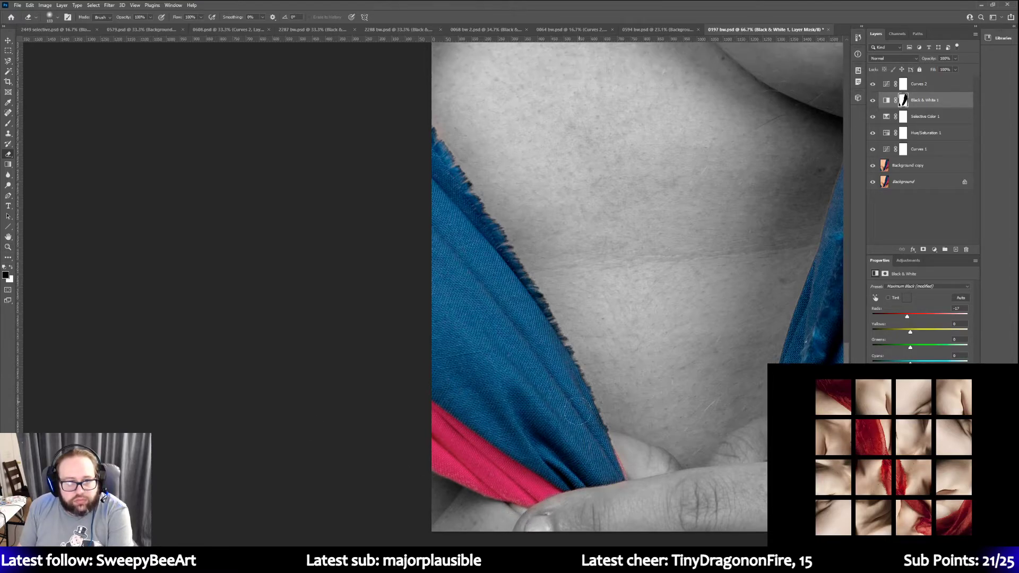
pyautogui.scroll(2, 571, 422)
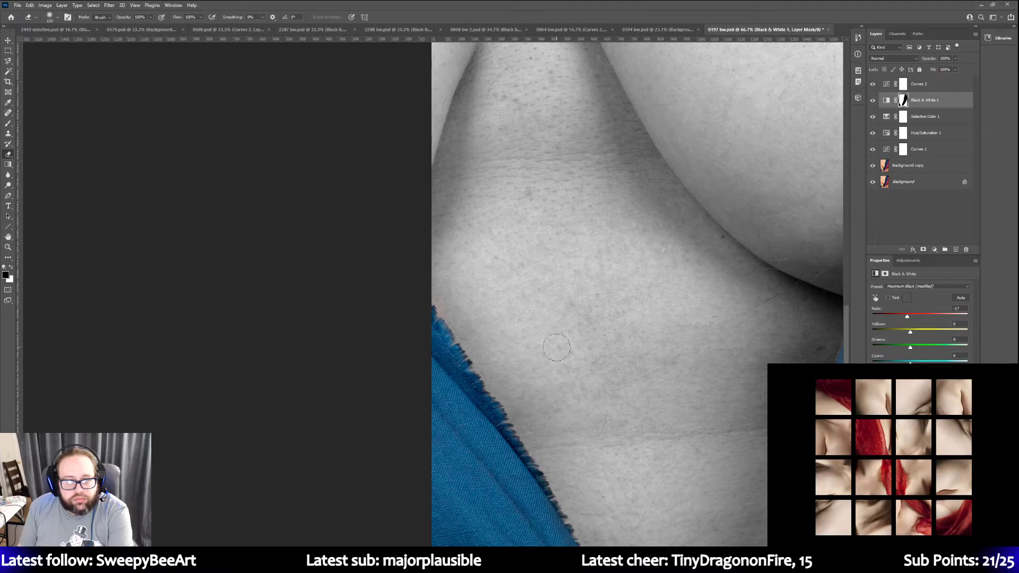
# Examine the edges of both fabric pieces across the photo for mask errors, ending with the whole image fitted in view
pyautogui.click(8, 247)
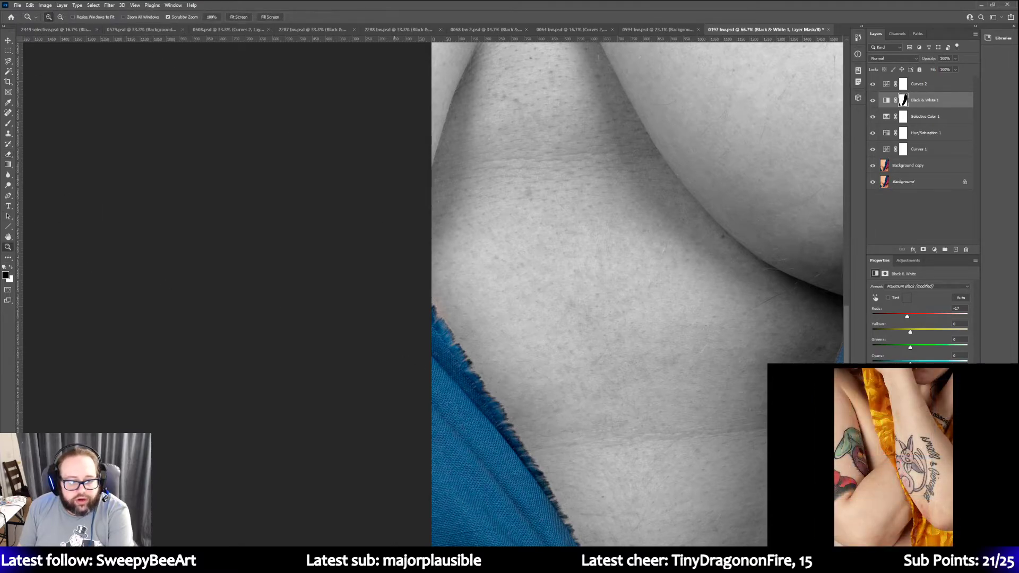
pyautogui.hscroll(8, 433, 295)
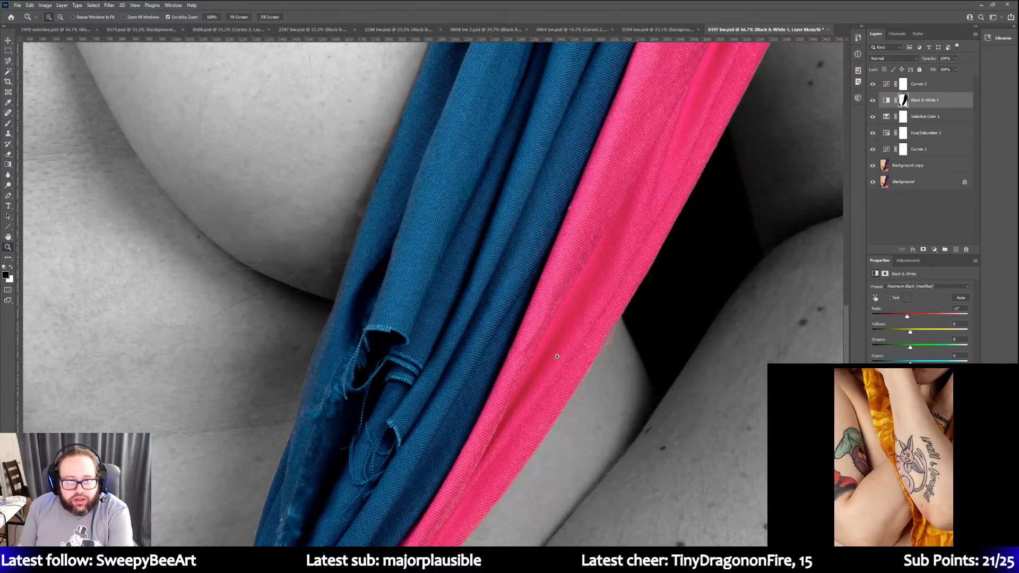
pyautogui.scroll(6, 555, 276)
pyautogui.scroll(5, 556, 276)
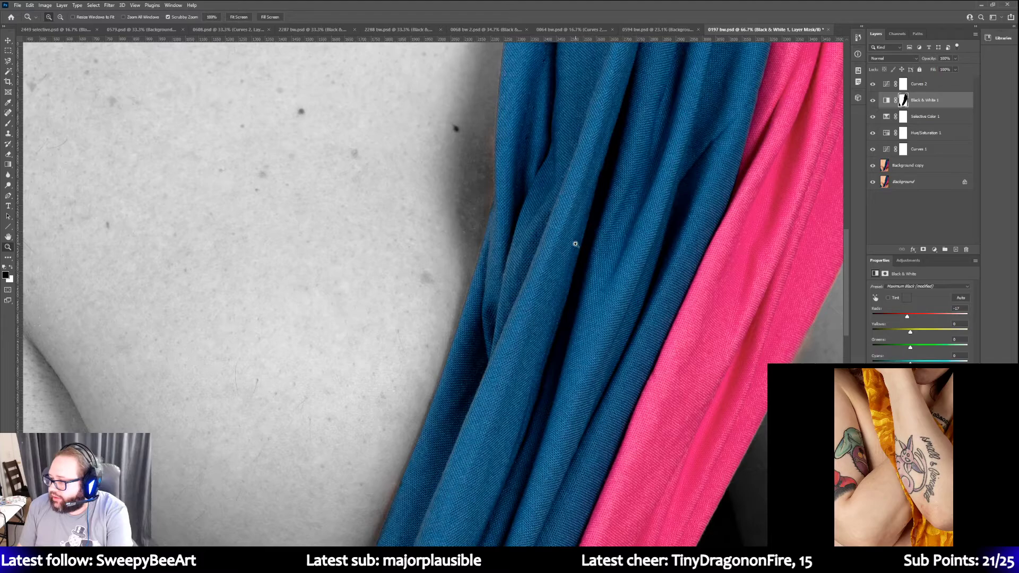
pyautogui.moveTo(848, 285); pyautogui.dragTo(849, 399)
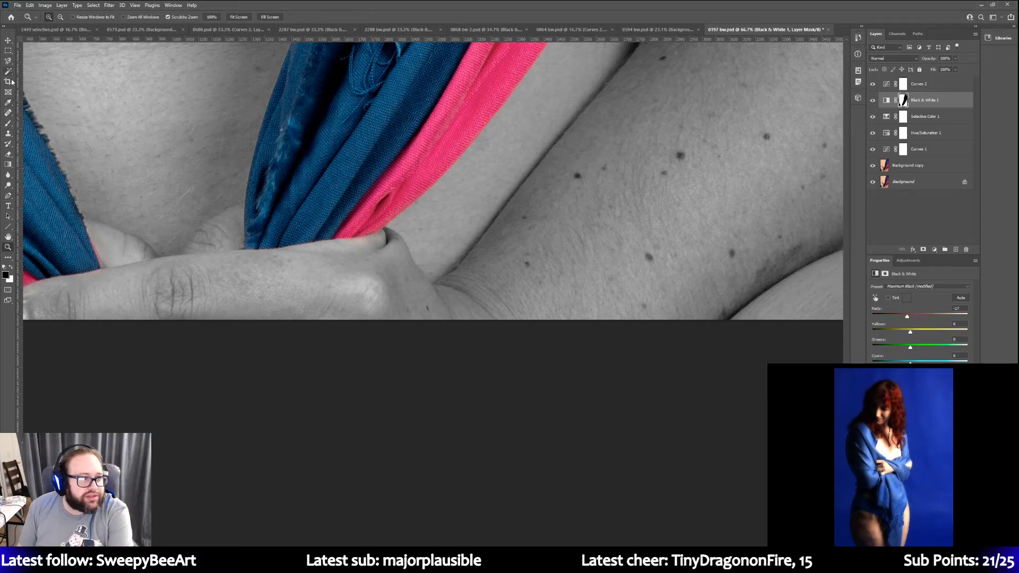
pyautogui.click(9, 154)
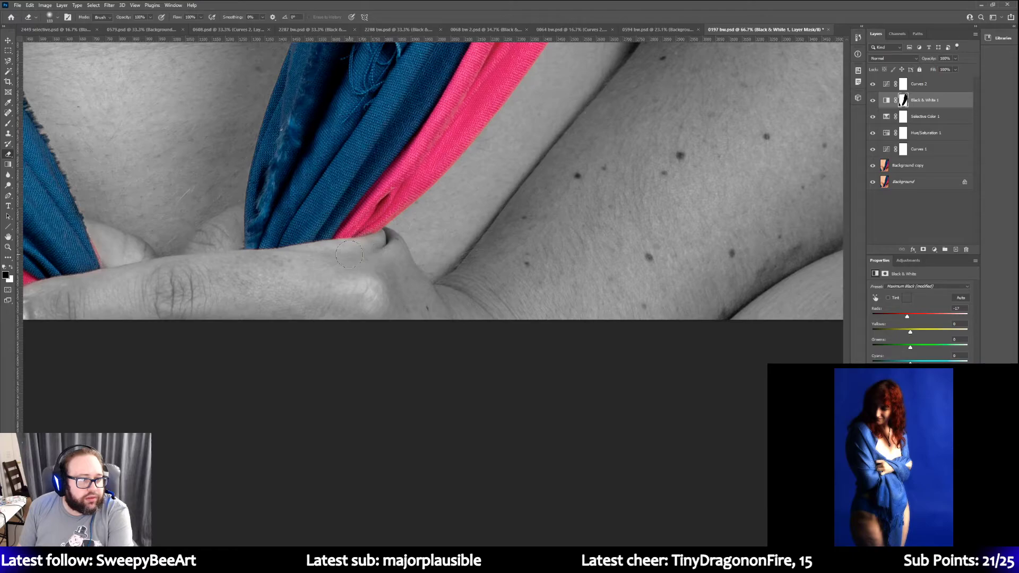
pyautogui.scroll(5, 690, 320)
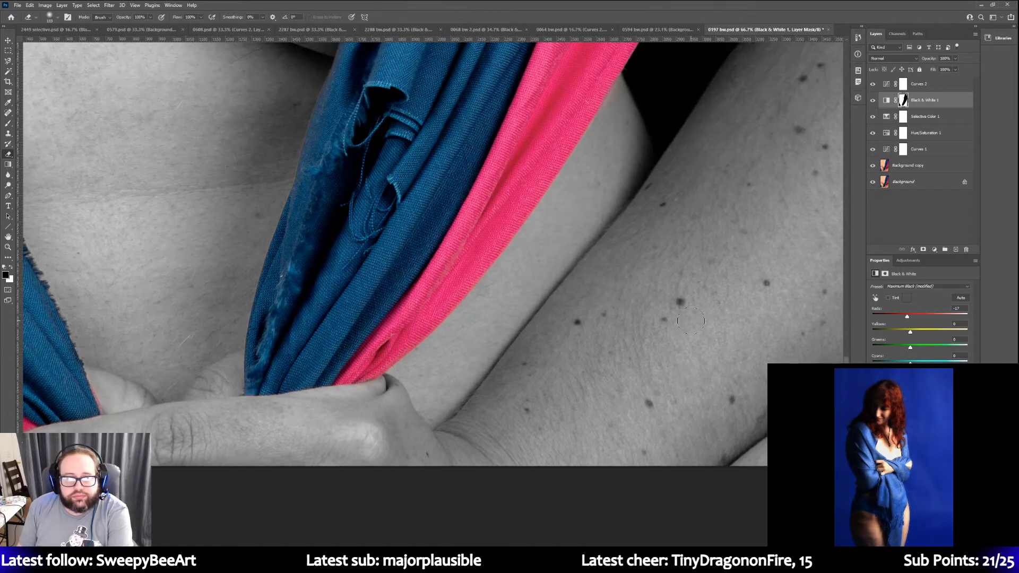
pyautogui.scroll(2, 690, 320)
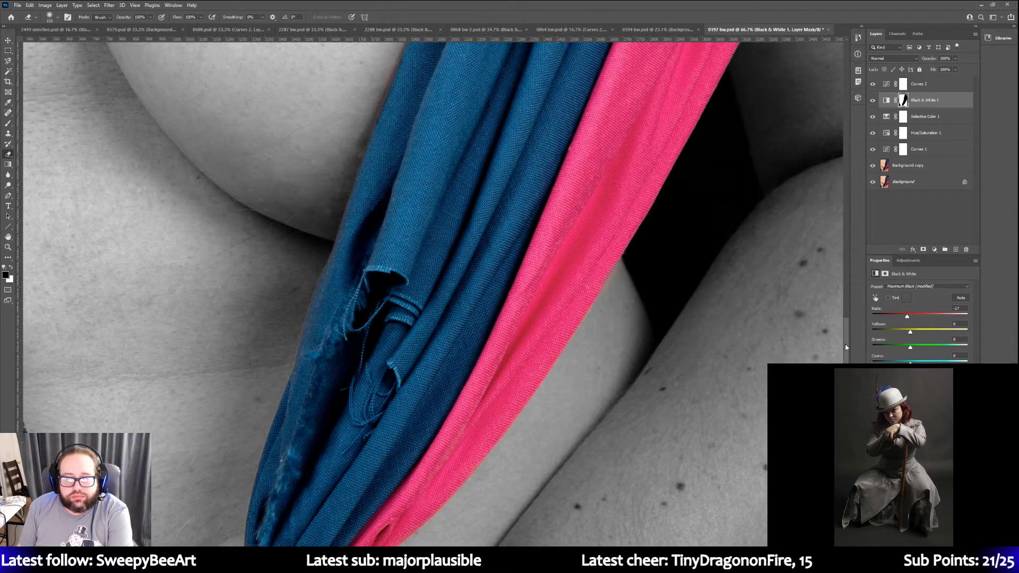
pyautogui.moveTo(846, 346); pyautogui.dragTo(840, 160)
pyautogui.scroll(1, 800, 145)
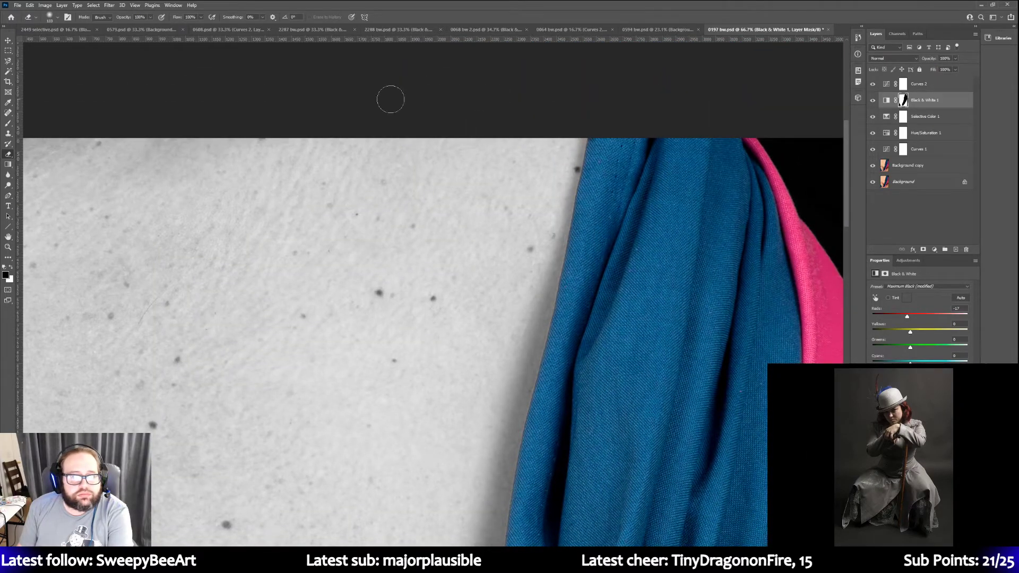
pyautogui.click(9, 247)
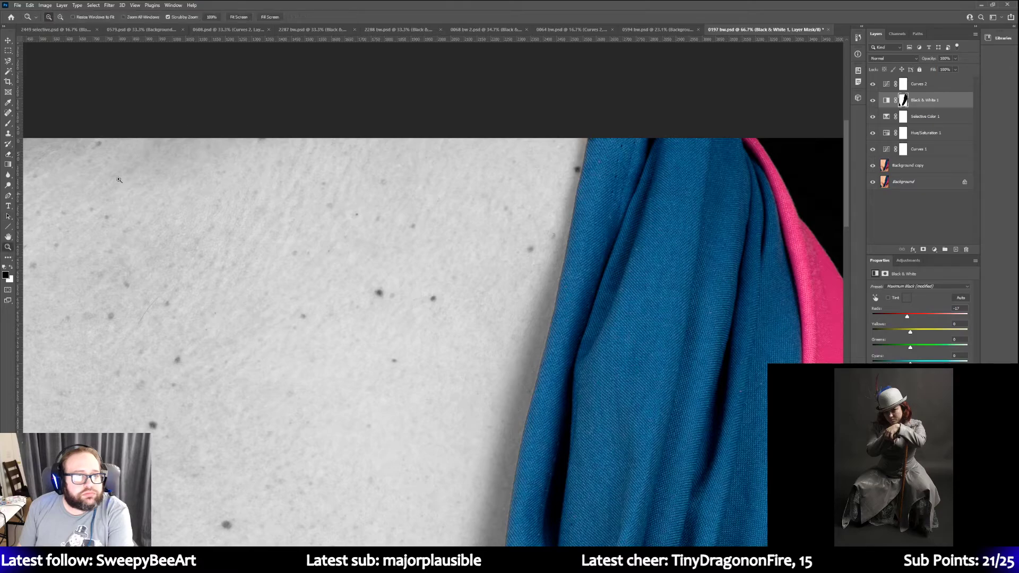
pyautogui.click(238, 17)
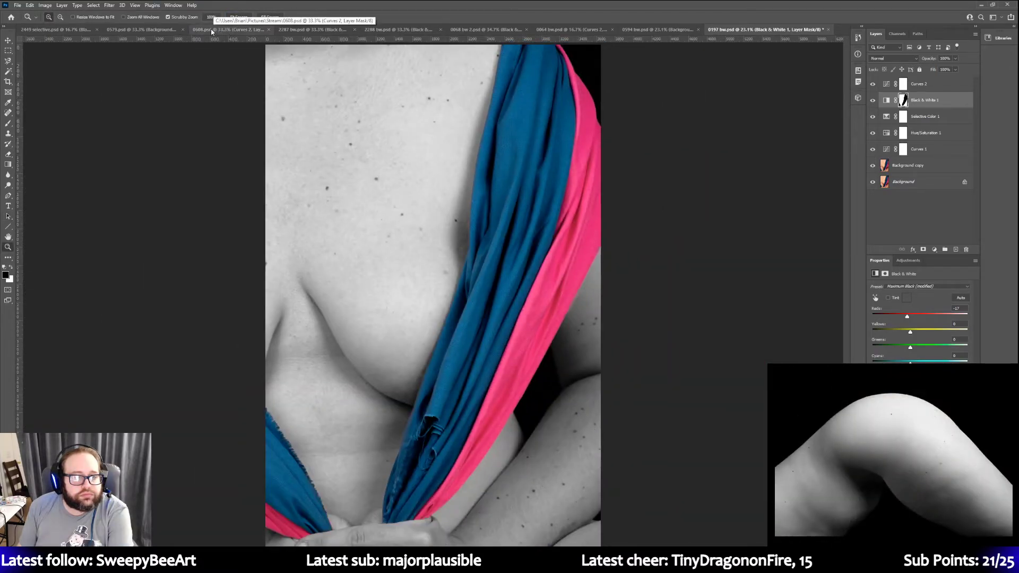
# Save the selective-color version as a separate Photoshop file named 0197 selective
pyautogui.click(17, 6)
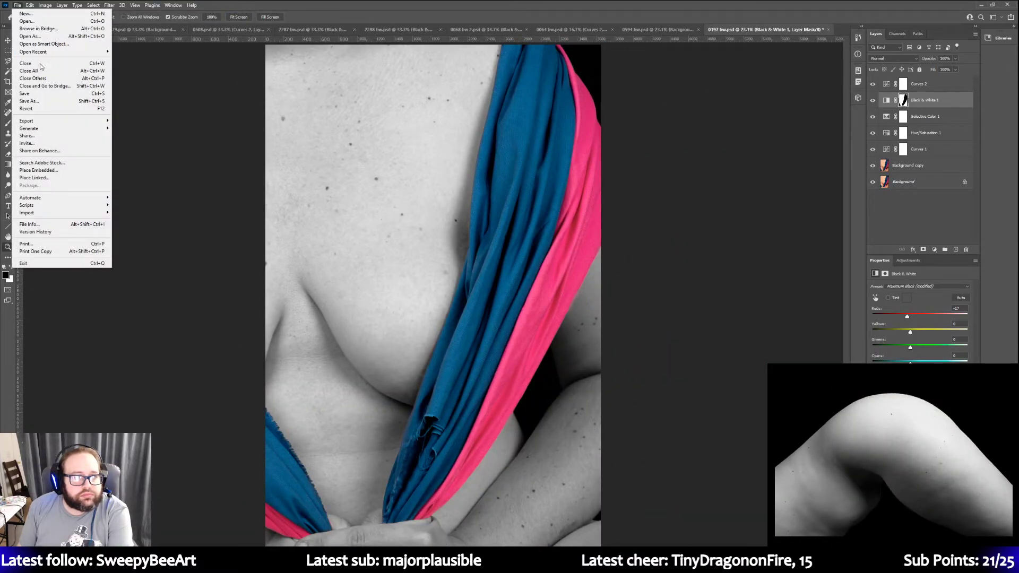
pyautogui.click(41, 101)
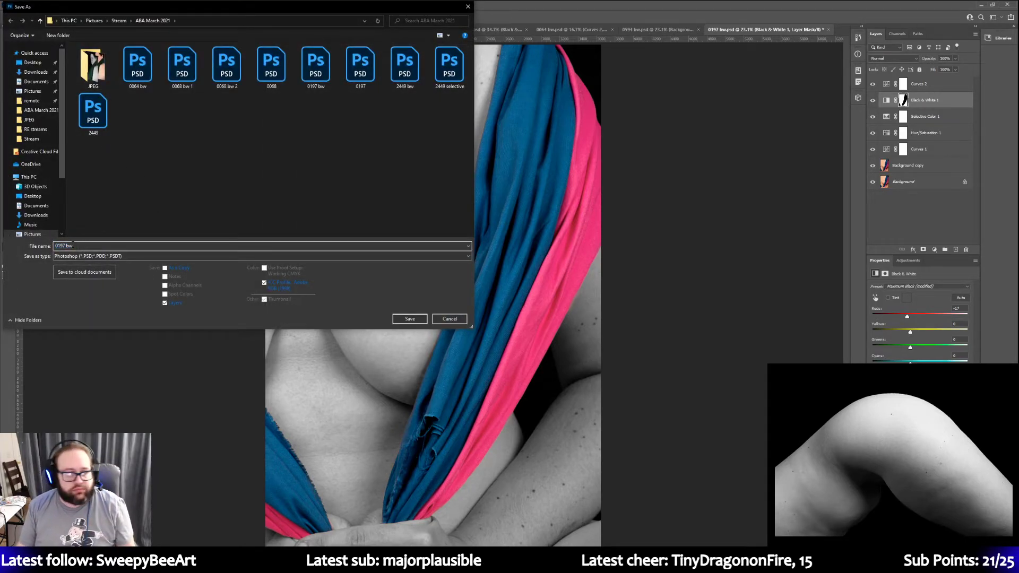
pyautogui.write('sele')
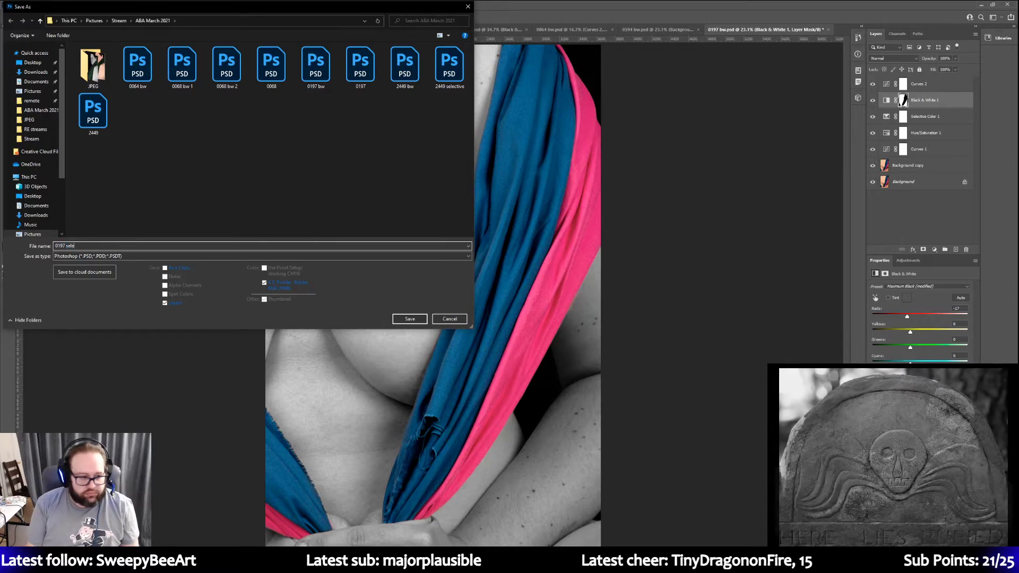
pyautogui.write('ctive')
pyautogui.press('Return')
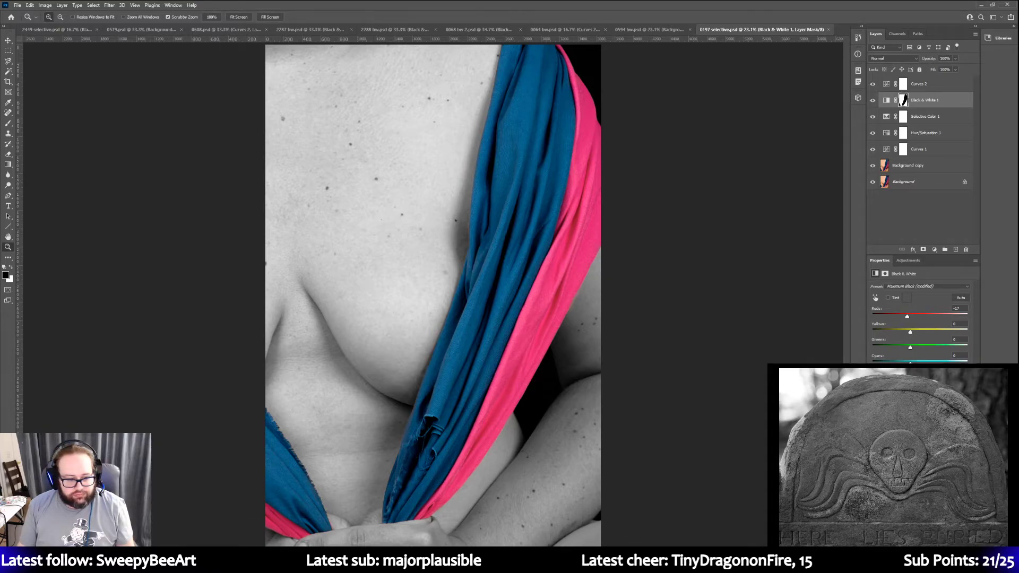
# Convert the scanned cemetery photo img018.tif from Grayscale to RGB Color mode
pyautogui.moveTo(186, 562)
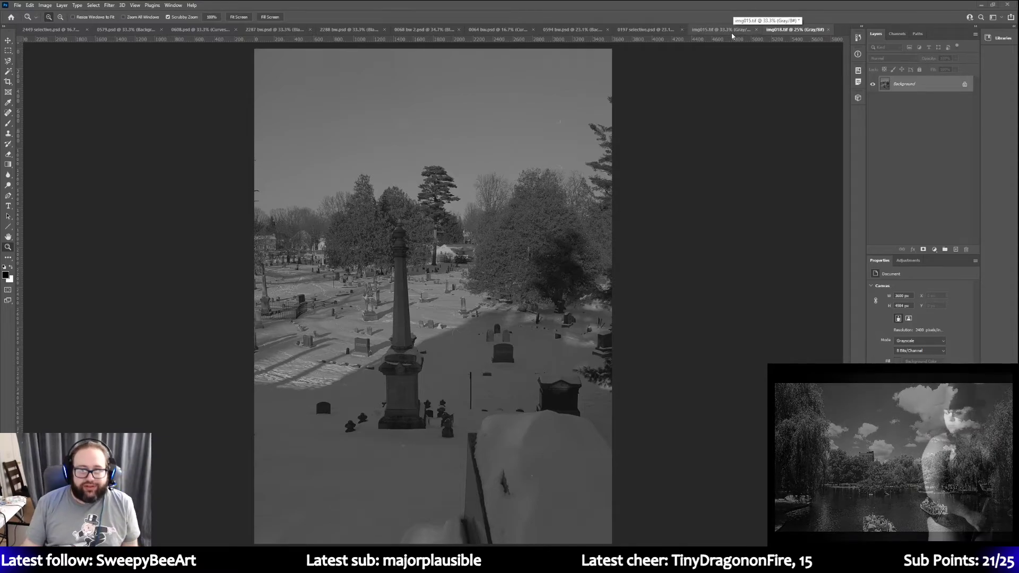
pyautogui.rightClick(913, 85)
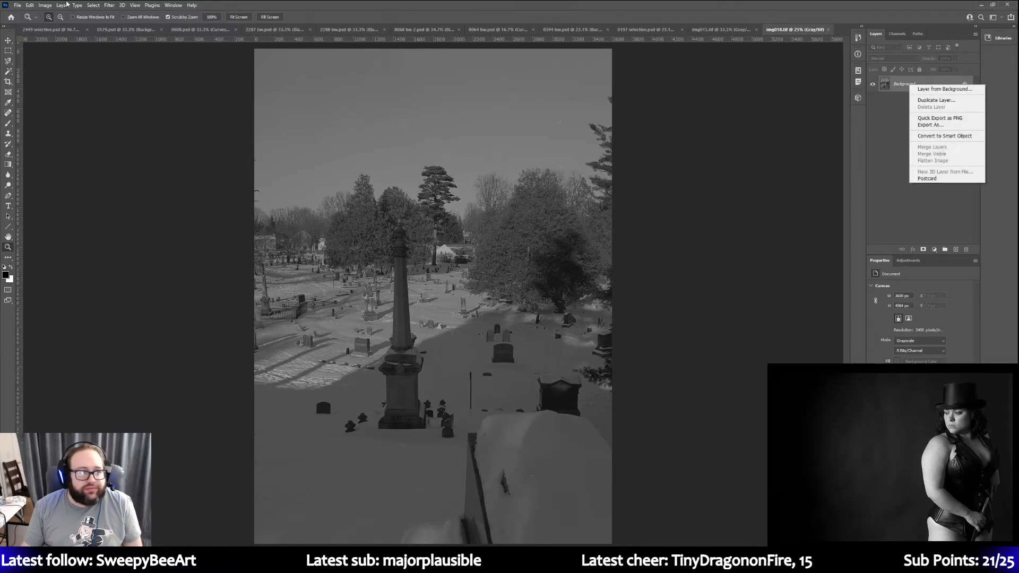
pyautogui.click(67, 4)
pyautogui.click(63, 5)
pyautogui.moveTo(51, 15)
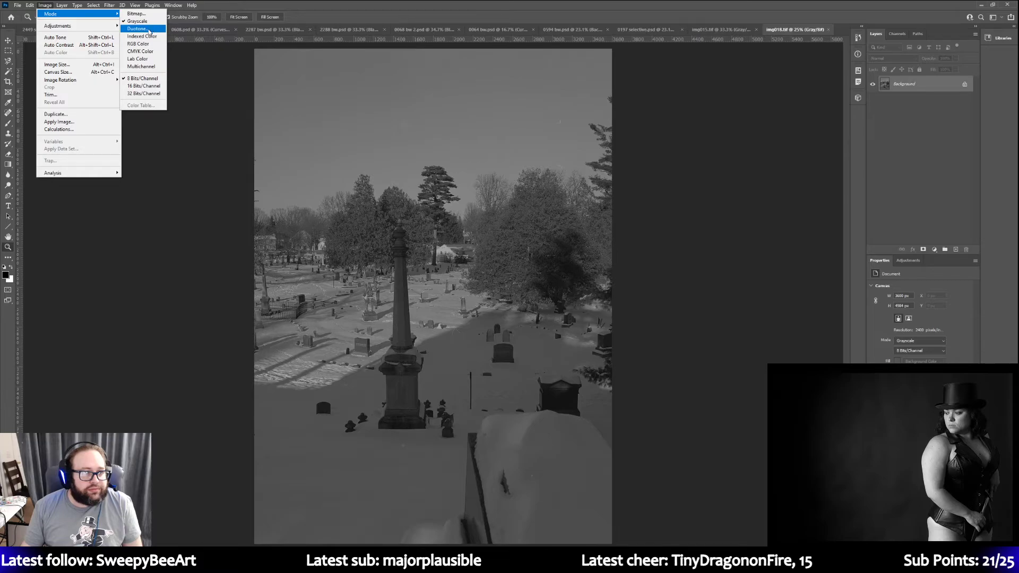
pyautogui.click(139, 44)
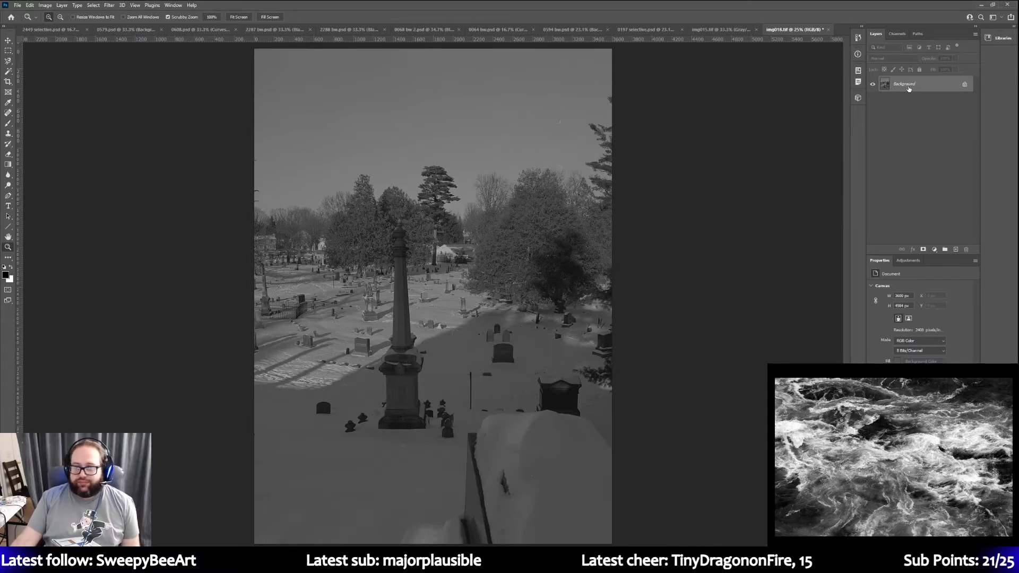
# Duplicate the cemetery photo's Background layer as Background copy
pyautogui.rightClick(908, 89)
pyautogui.click(926, 103)
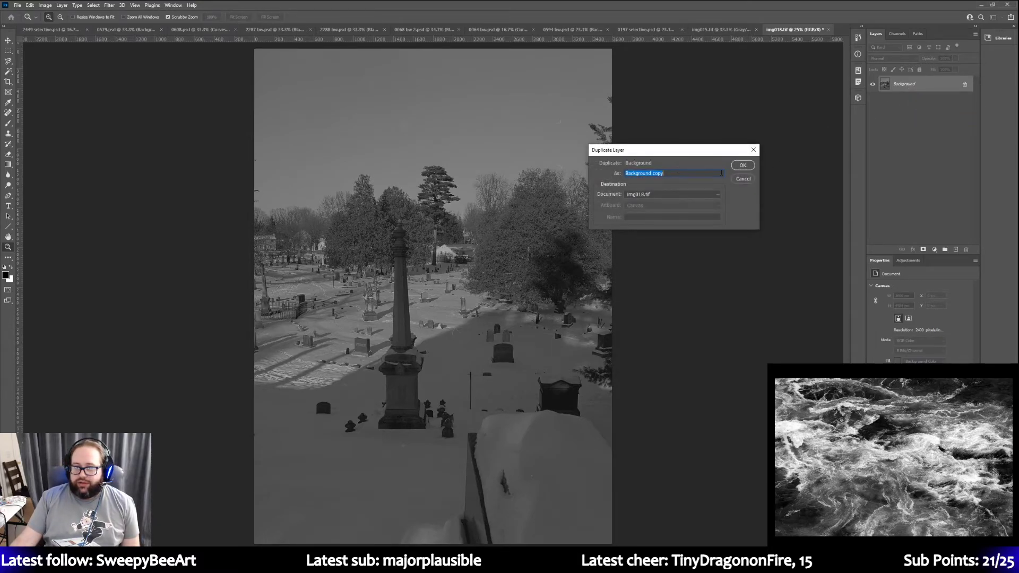
pyautogui.click(742, 165)
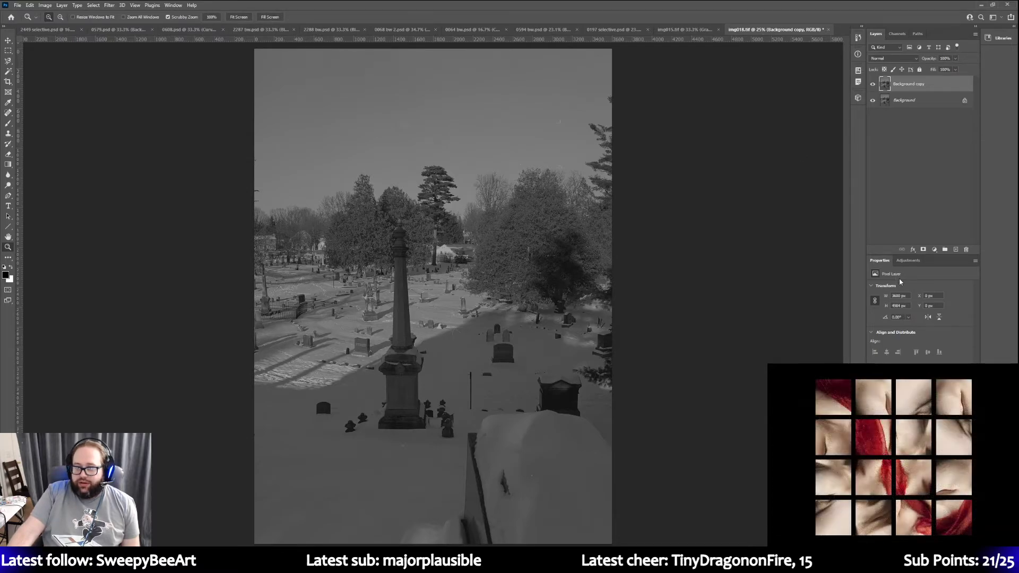
# Add a Curves adjustment layer and pull its white and black points inward to brighten the highlights and deepen the shadows
pyautogui.click(911, 261)
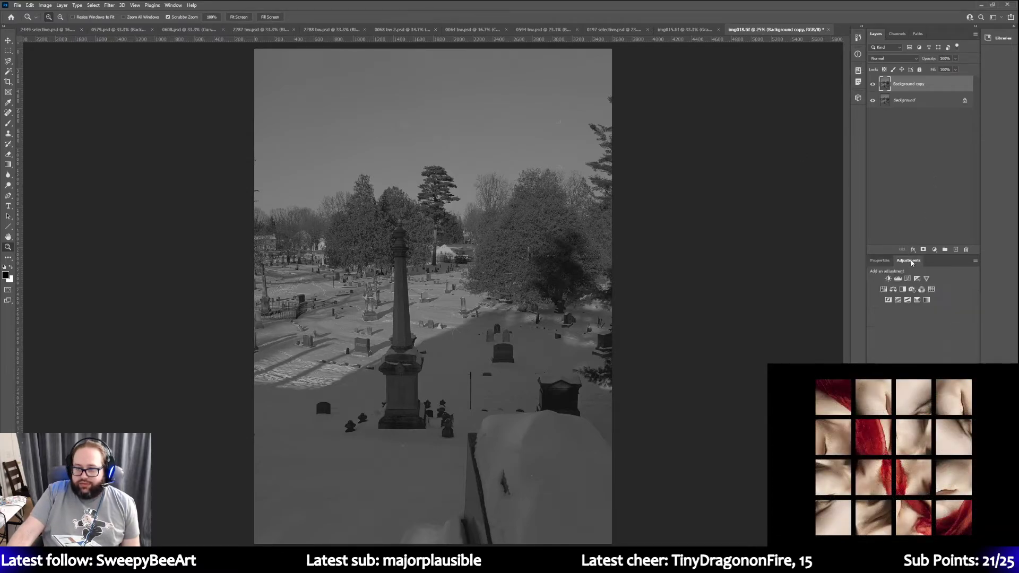
pyautogui.click(908, 279)
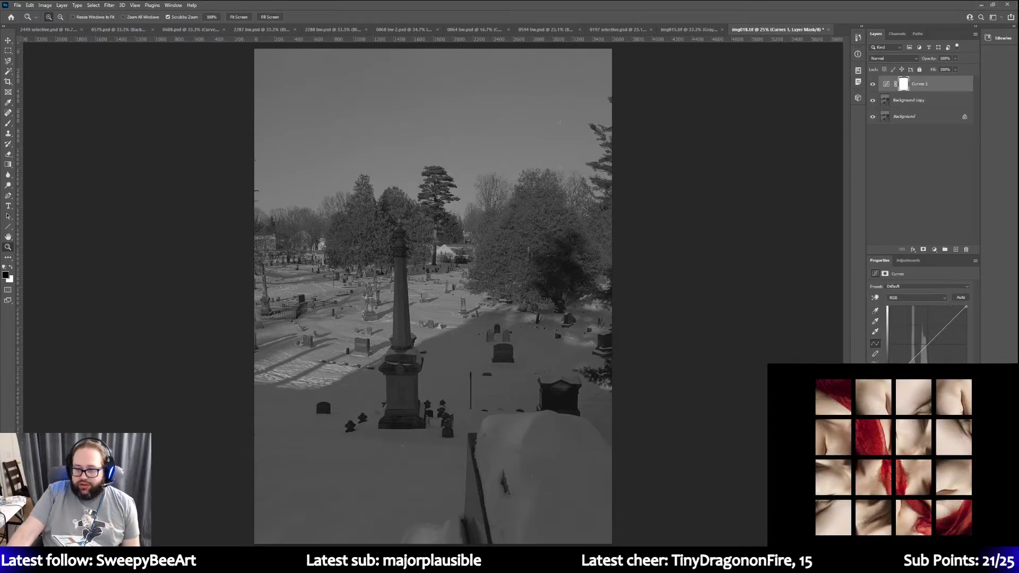
pyautogui.moveTo(966, 307); pyautogui.dragTo(932, 308)
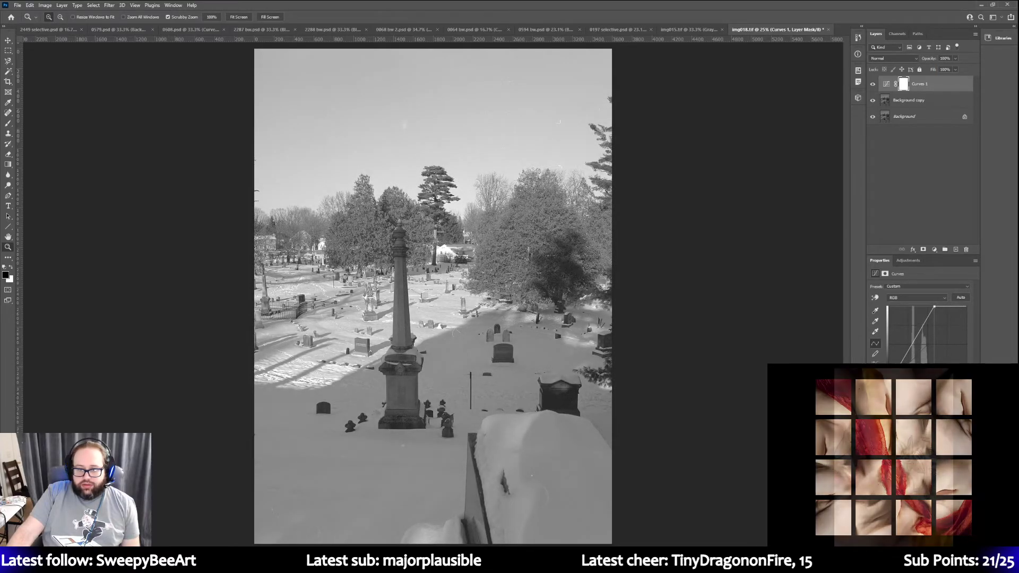
pyautogui.moveTo(888, 385); pyautogui.dragTo(893, 384)
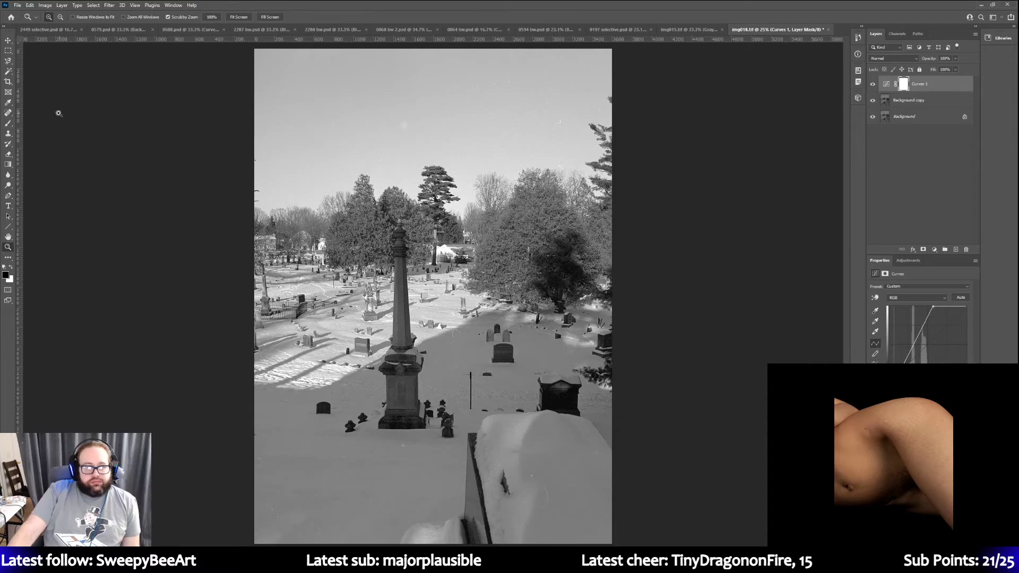
# Crop a strip of empty sky off the upper edge of the cemetery photo
pyautogui.click(7, 81)
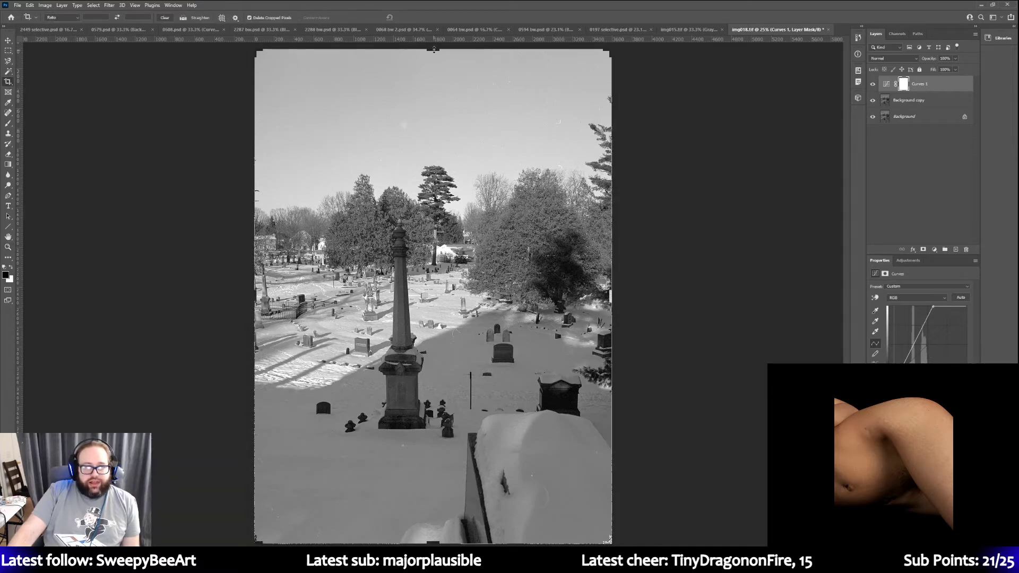
pyautogui.moveTo(434, 51); pyautogui.dragTo(434, 87)
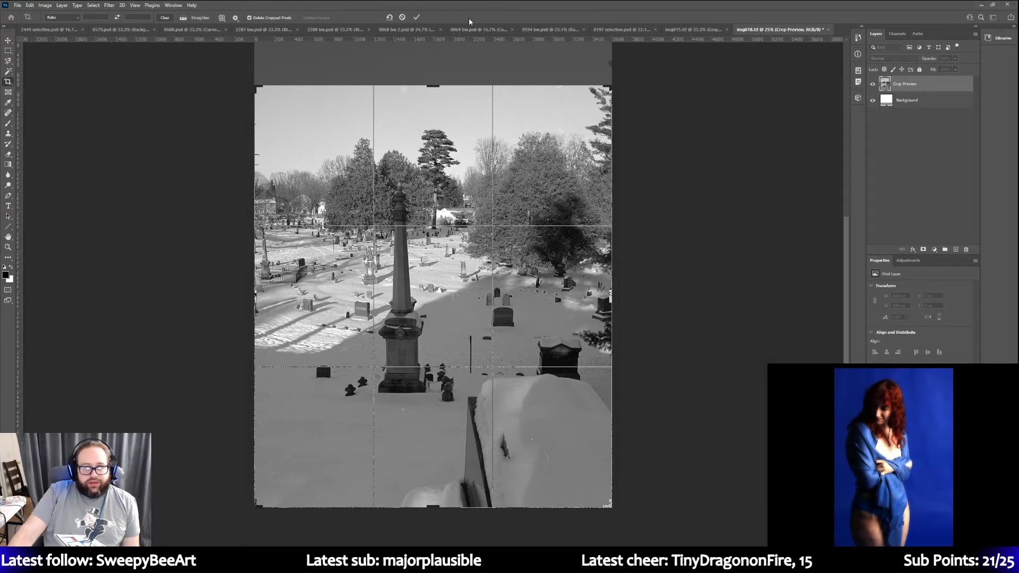
pyautogui.click(418, 18)
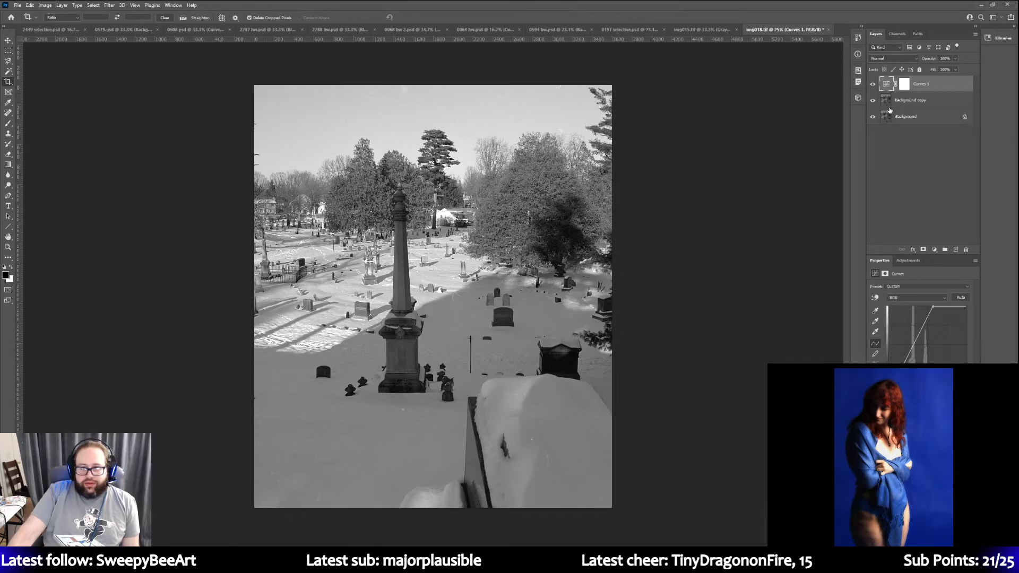
# Add a Brightness/Contrast adjustment layer above the Curves layer and raise its contrast slightly
pyautogui.click(907, 261)
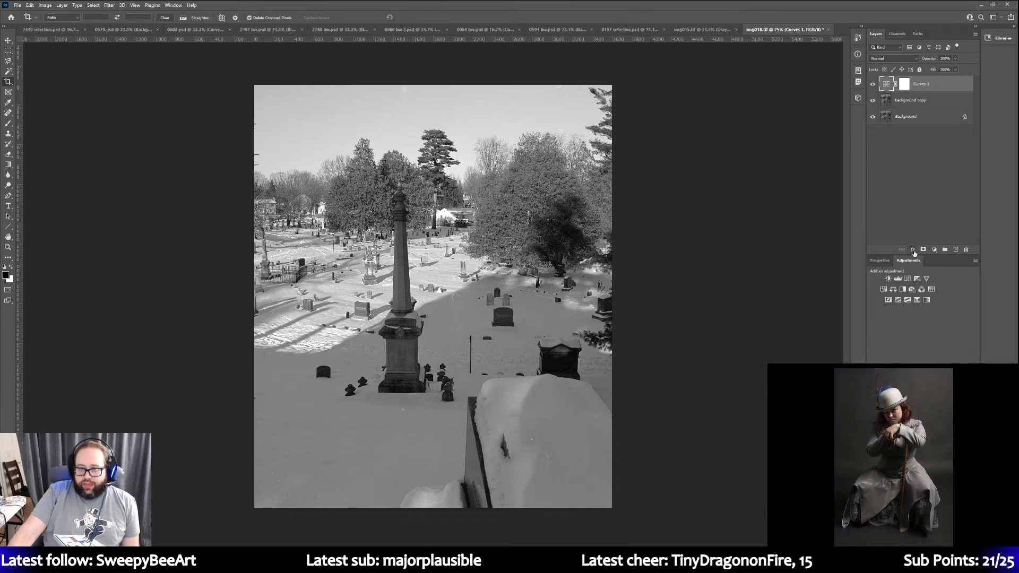
pyautogui.click(888, 282)
pyautogui.moveTo(920, 326); pyautogui.dragTo(929, 324)
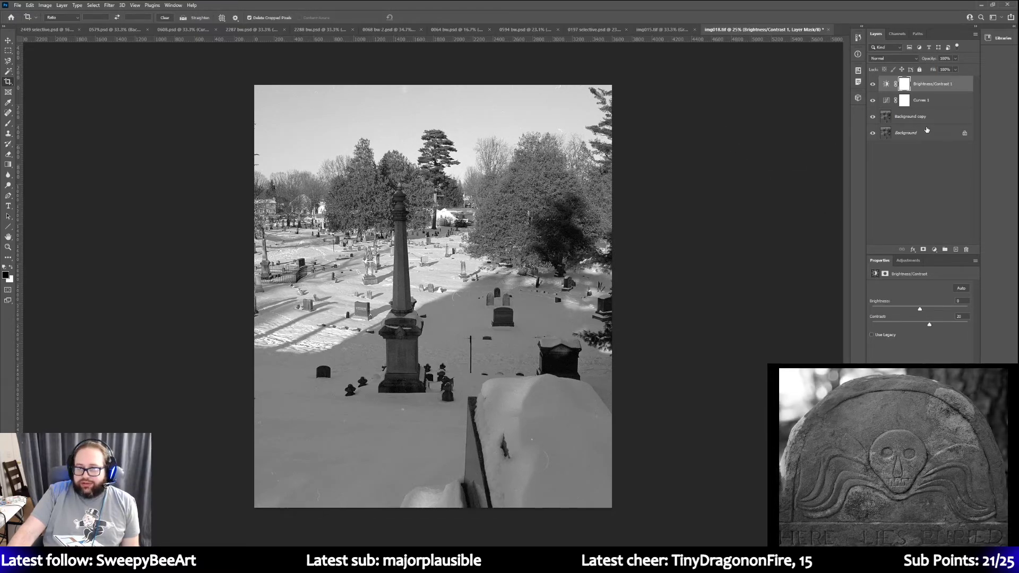
# Add a Black & White adjustment layer above the Brightness/Contrast layer using the Maximum Black preset
pyautogui.click(908, 260)
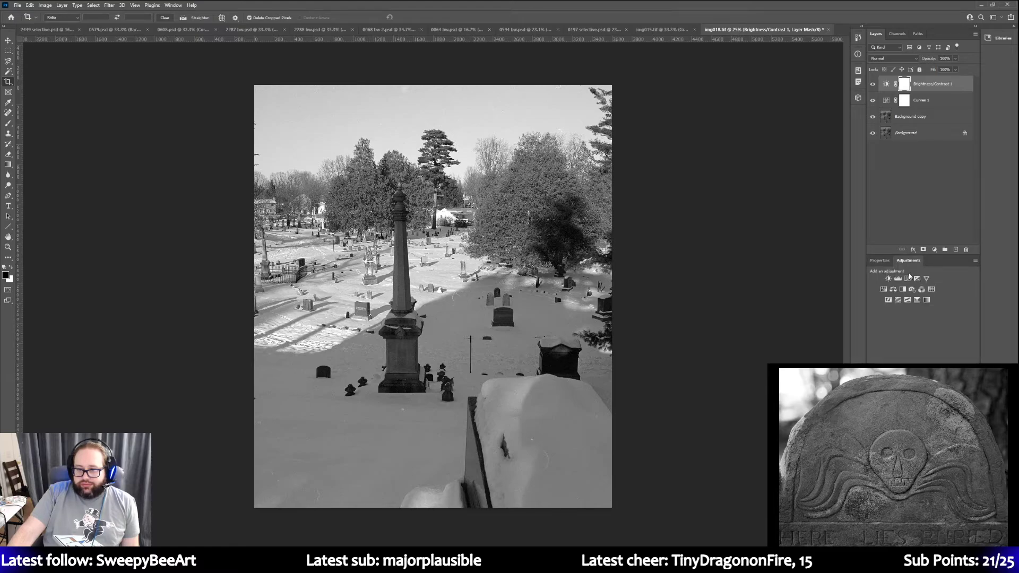
pyautogui.click(905, 290)
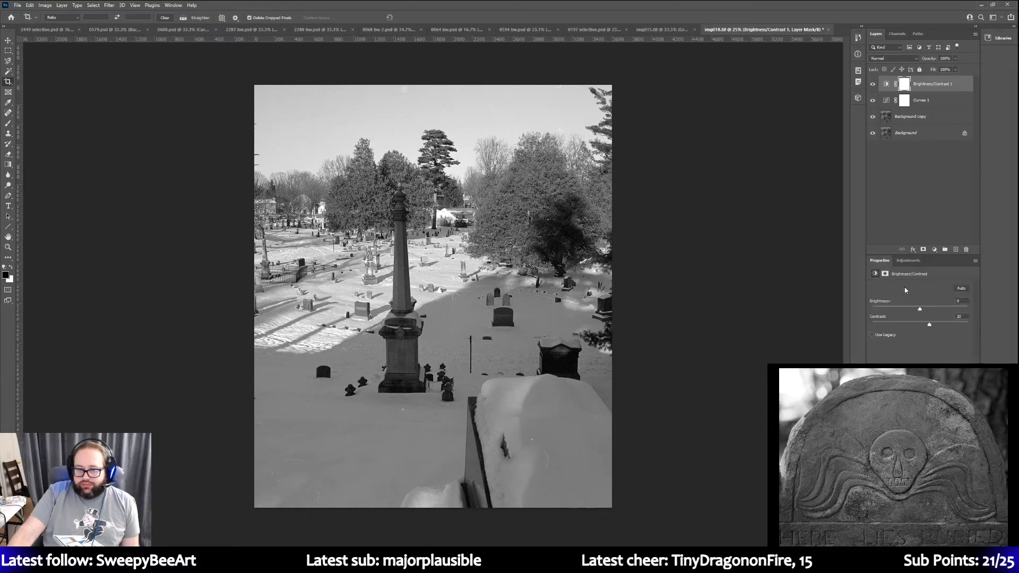
pyautogui.click(910, 287)
pyautogui.click(928, 351)
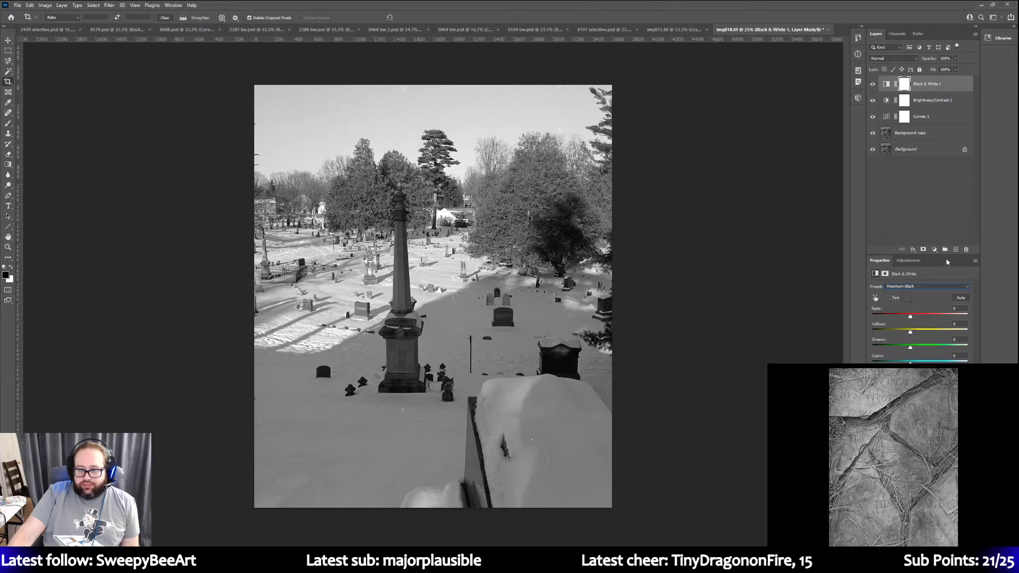
pyautogui.click(907, 261)
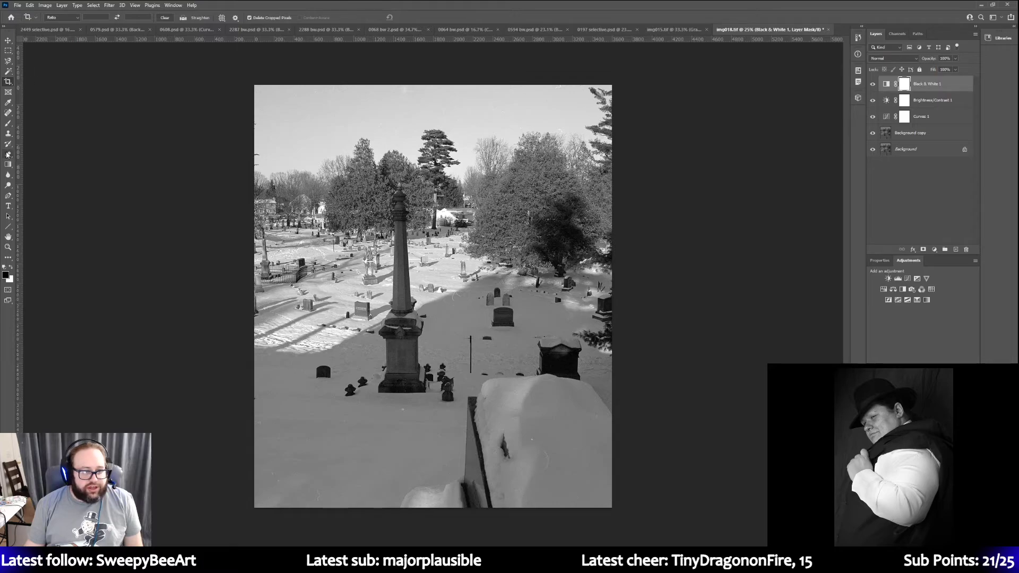
# Make a small rectangular selection around the white scratch at the sky's upper edge, above the large tree
pyautogui.click(9, 248)
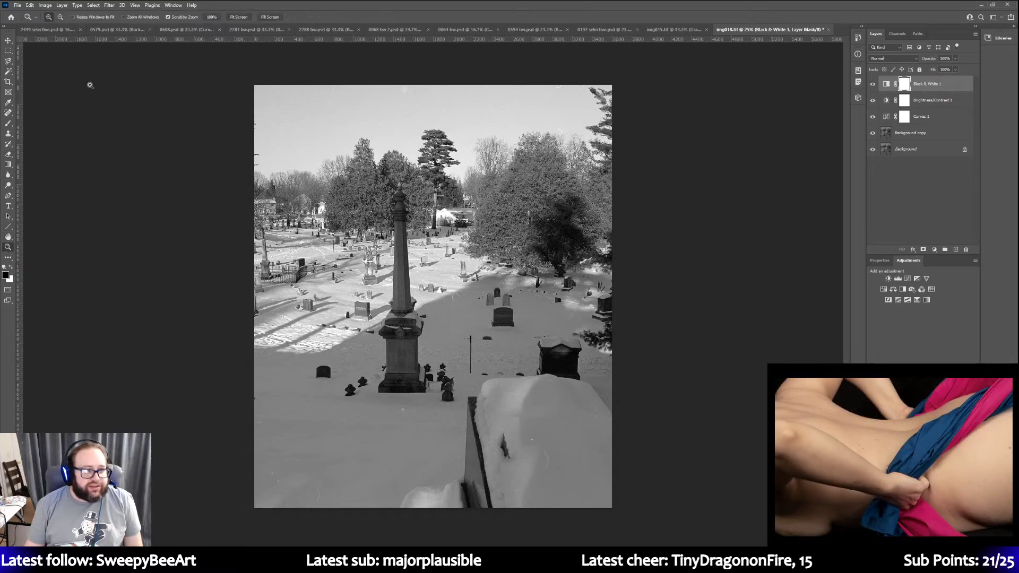
pyautogui.moveTo(461, 270); pyautogui.dragTo(502, 356)
pyautogui.scroll(10, 502, 357)
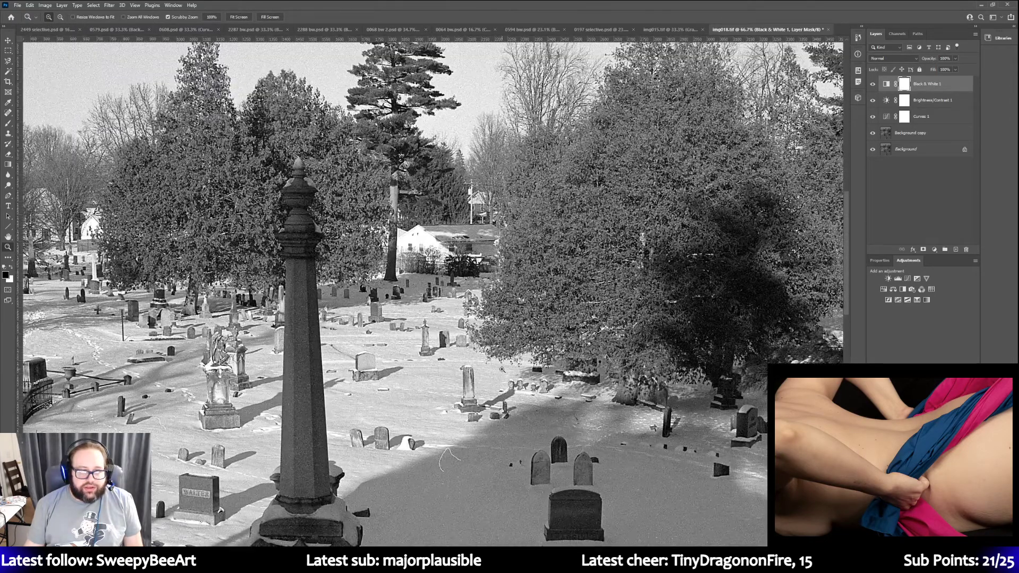
pyautogui.scroll(4, 501, 371)
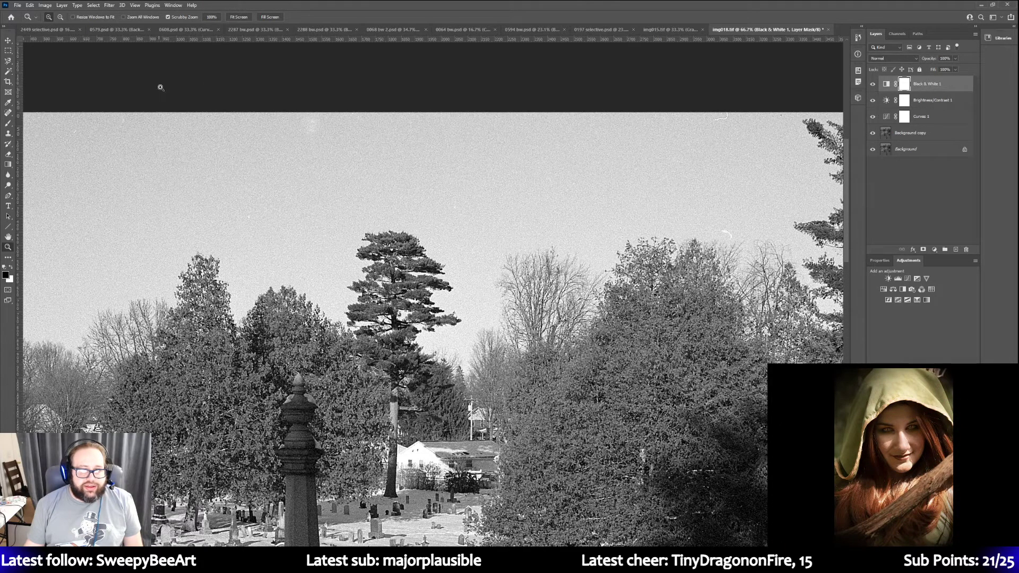
pyautogui.click(6, 51)
pyautogui.moveTo(706, 106); pyautogui.dragTo(745, 133)
# Try to clean the selected sky scratch with Dust & Scratches at radius 17 pixels and threshold 15 levels on the Black & White layer
pyautogui.click(151, 6)
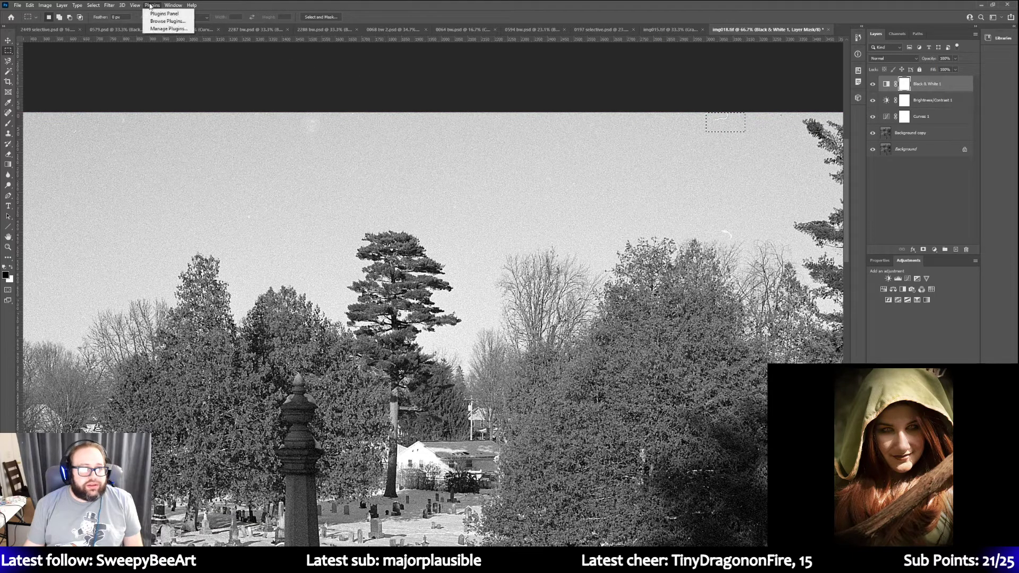
pyautogui.moveTo(113, 6)
pyautogui.moveTo(160, 130)
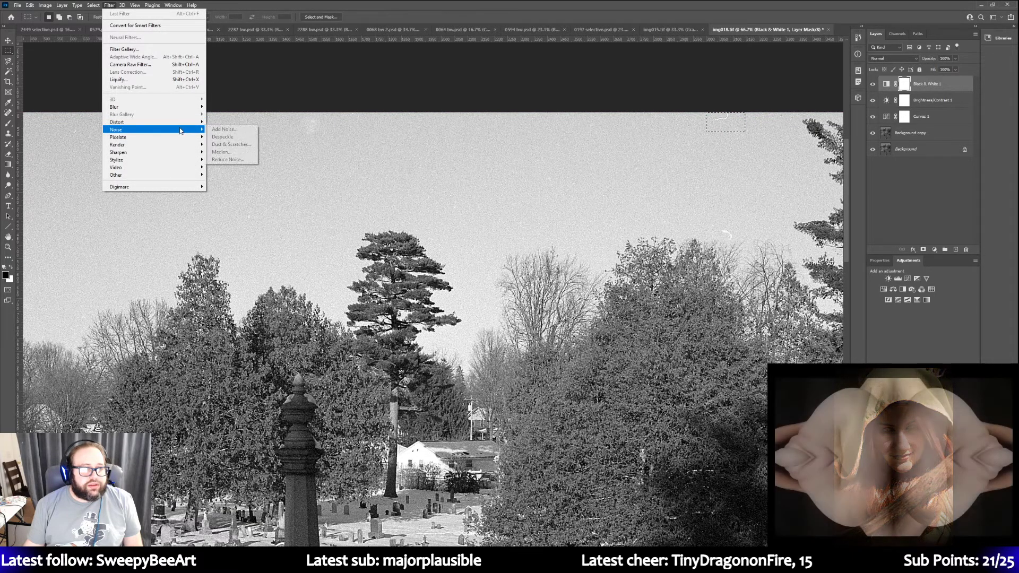
pyautogui.click(227, 144)
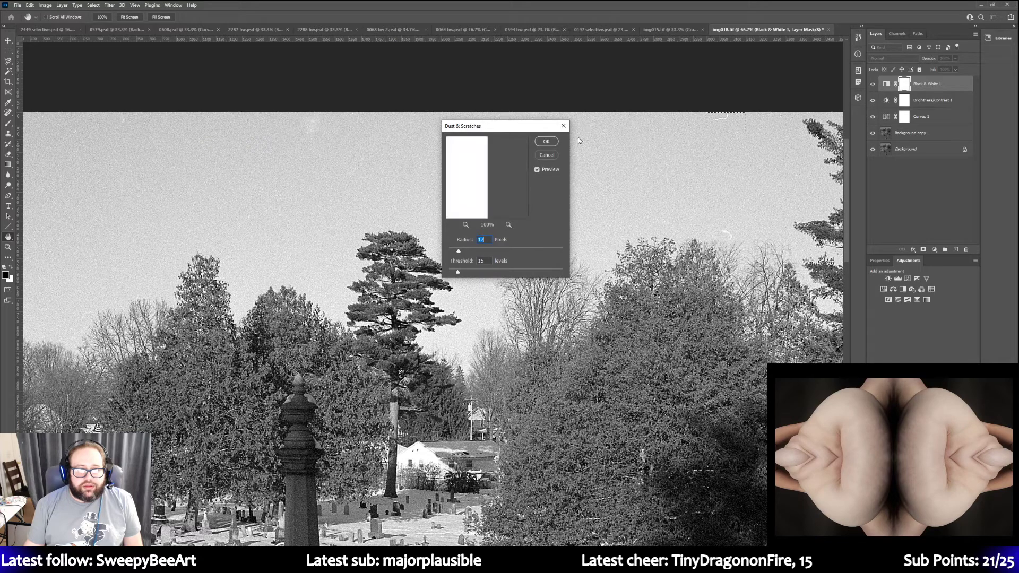
pyautogui.click(552, 144)
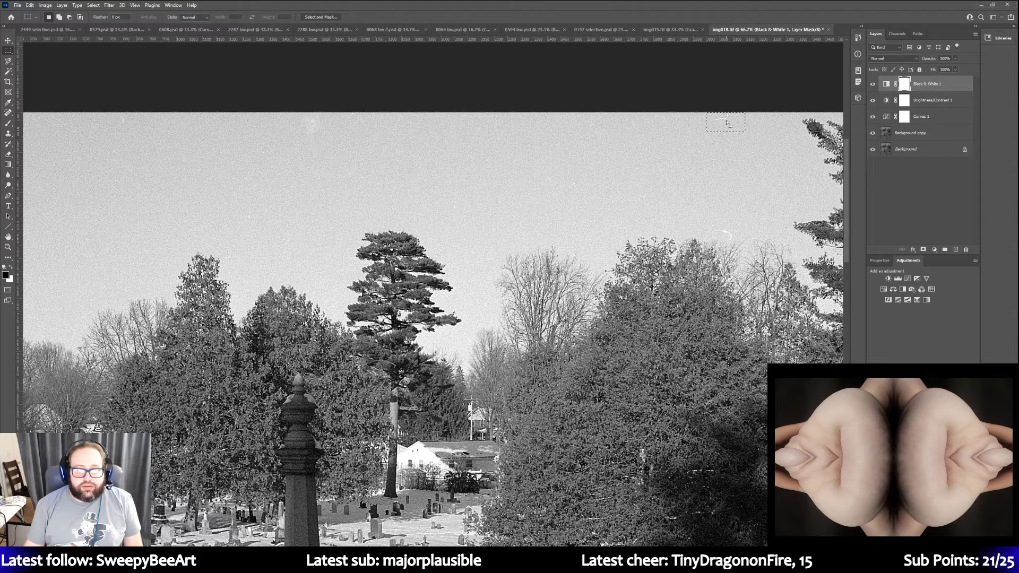
# Apply the same Dust & Scratches filter to the selected sky scratch on the Background copy layer and clear the selection
pyautogui.click(922, 134)
pyautogui.click(62, 5)
pyautogui.click(62, 5)
pyautogui.click(109, 6)
pyautogui.click(113, 13)
pyautogui.hotkey('ctrl', 'd')
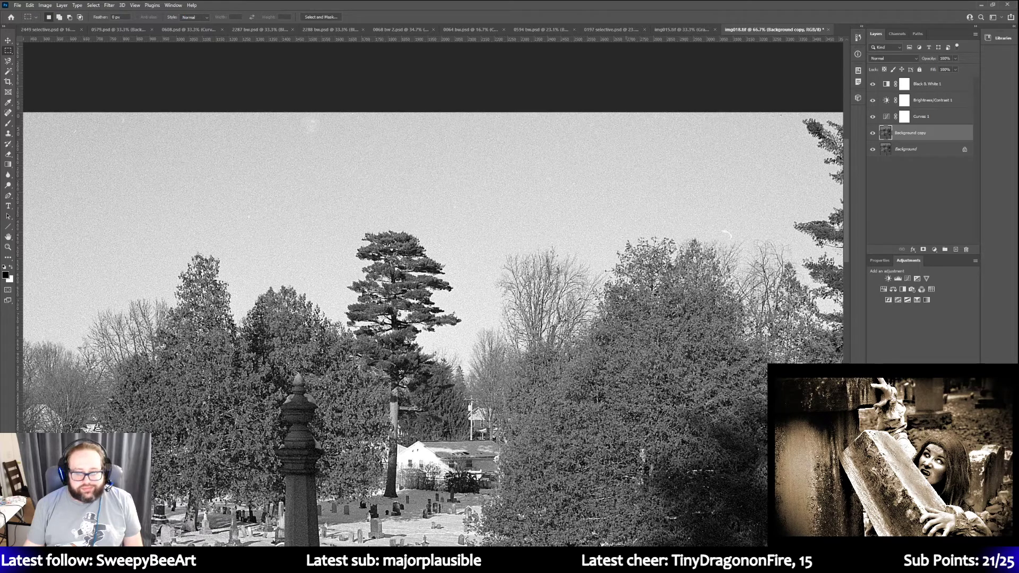
# Select the curved white mark in the sky just above the large tree and remove it with Dust & Scratches
pyautogui.hscroll(-4, 433, 298)
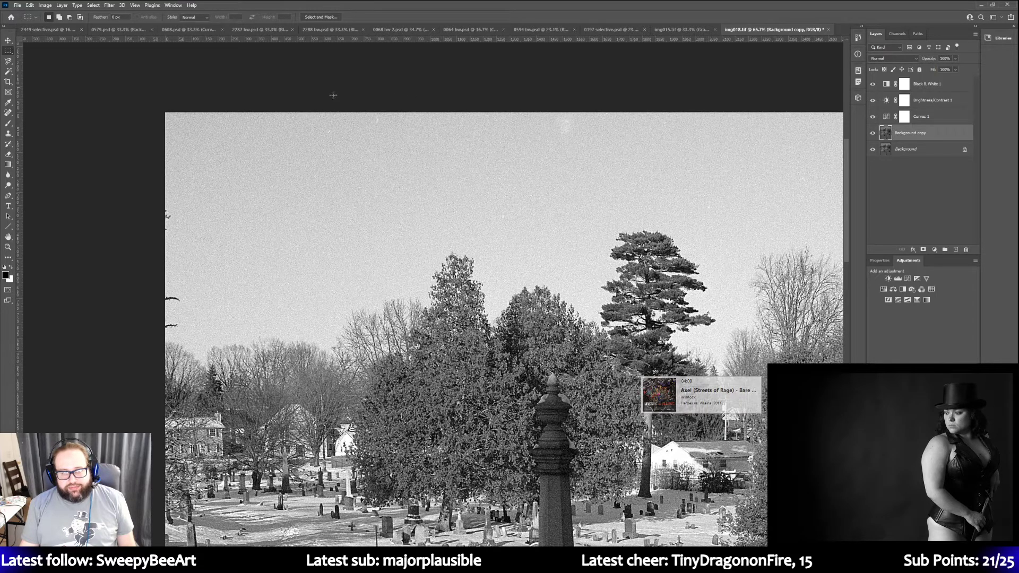
pyautogui.hscroll(2, 552, 540)
pyautogui.hscroll(6, 433, 330)
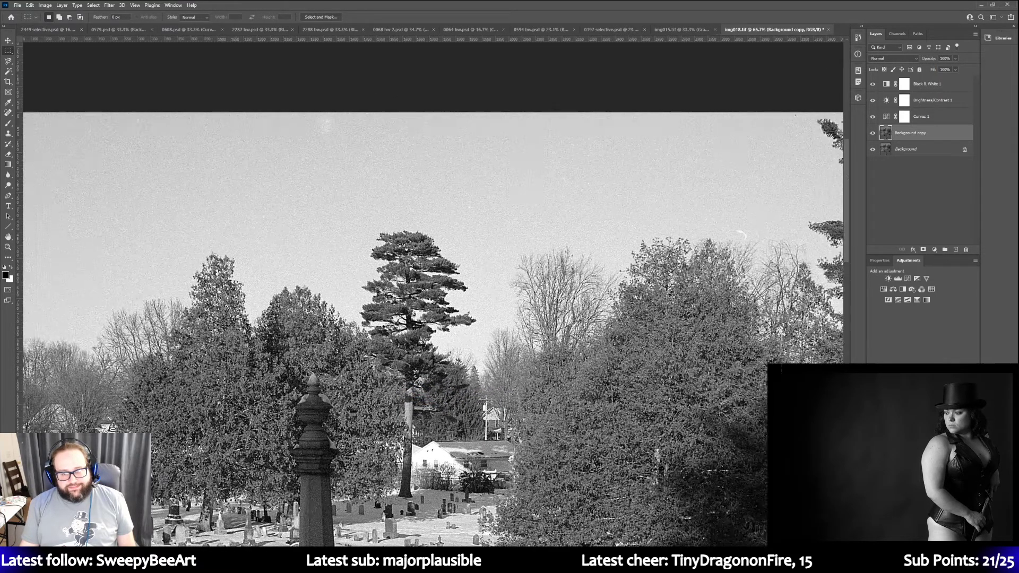
pyautogui.moveTo(626, 227); pyautogui.dragTo(644, 242)
pyautogui.click(152, 6)
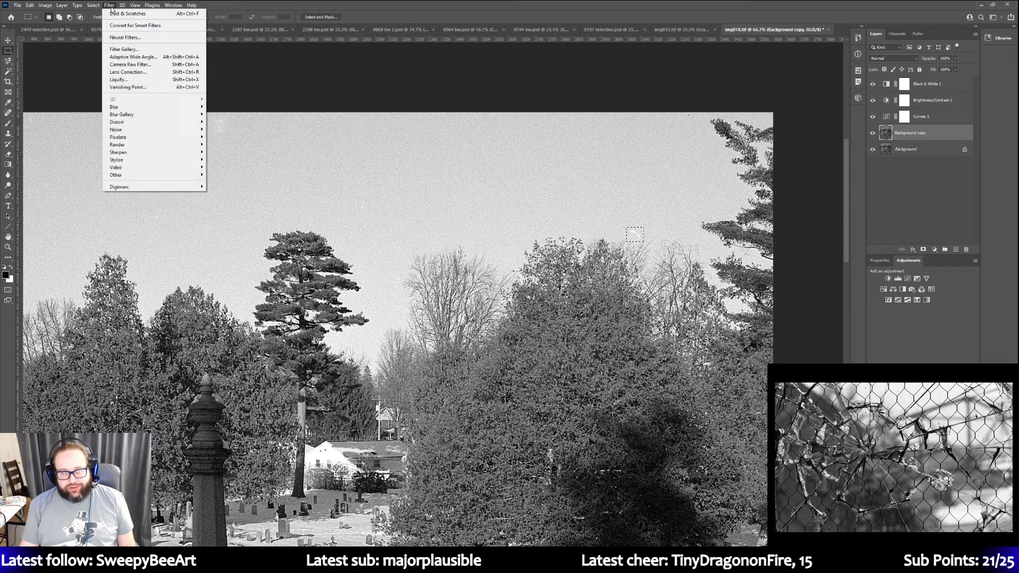
pyautogui.click(117, 13)
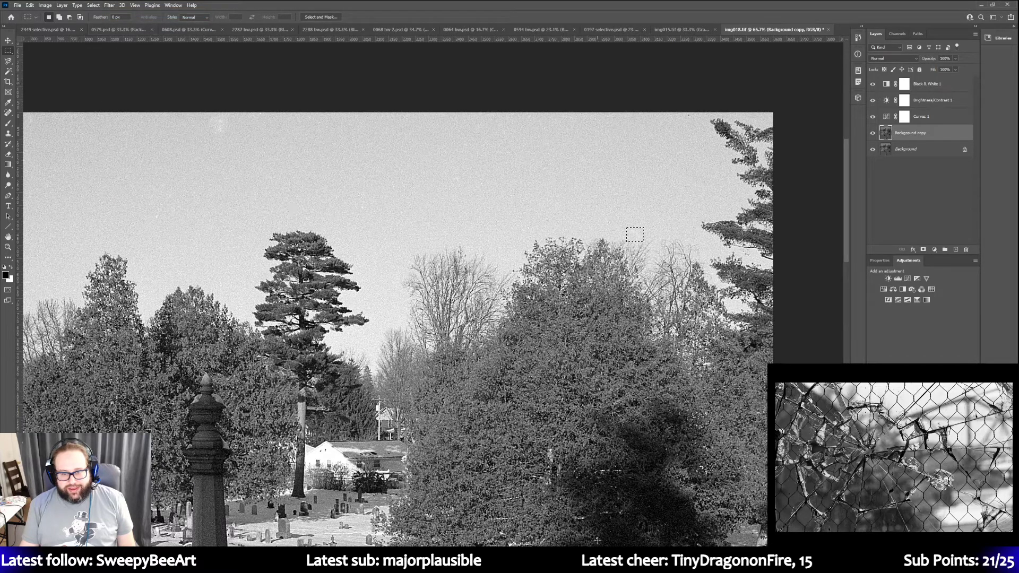
# Remove the speck in the open sky above the central trees with Dust & Scratches and clear the selection
pyautogui.moveTo(600, 550); pyautogui.dragTo(509, 549)
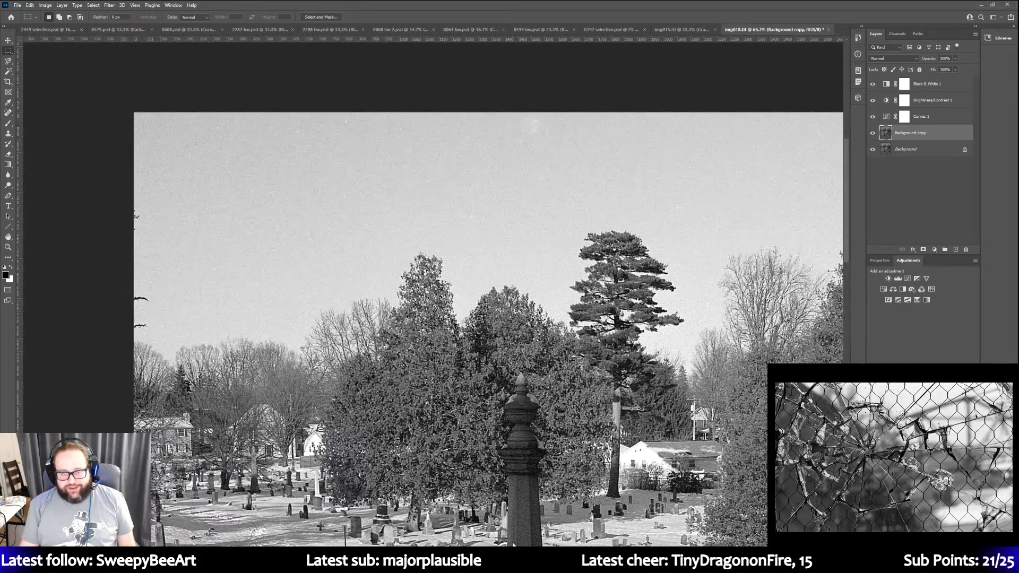
pyautogui.moveTo(465, 211); pyautogui.dragTo(477, 226)
pyautogui.click(156, 9)
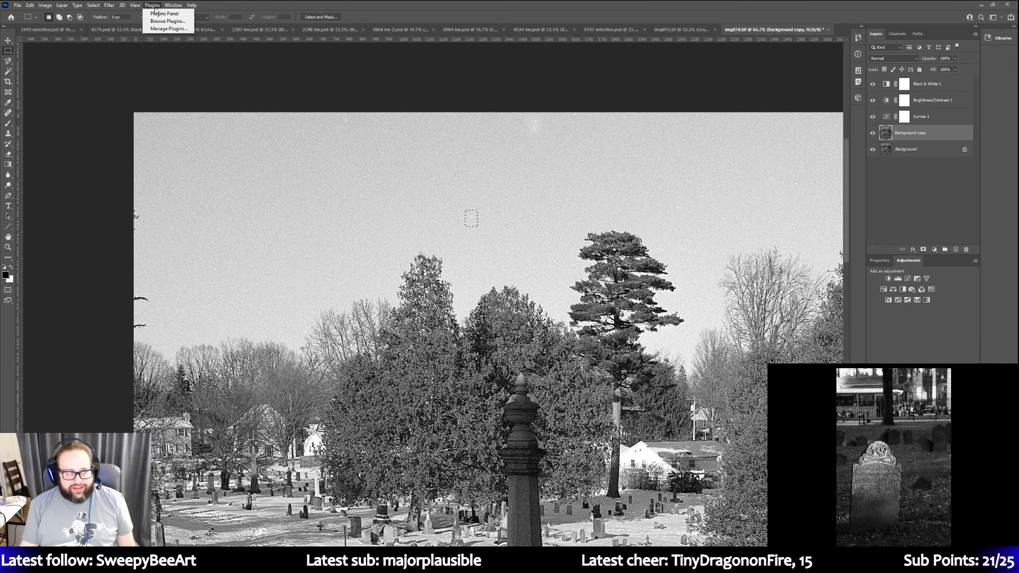
pyautogui.moveTo(121, 6)
pyautogui.click(115, 13)
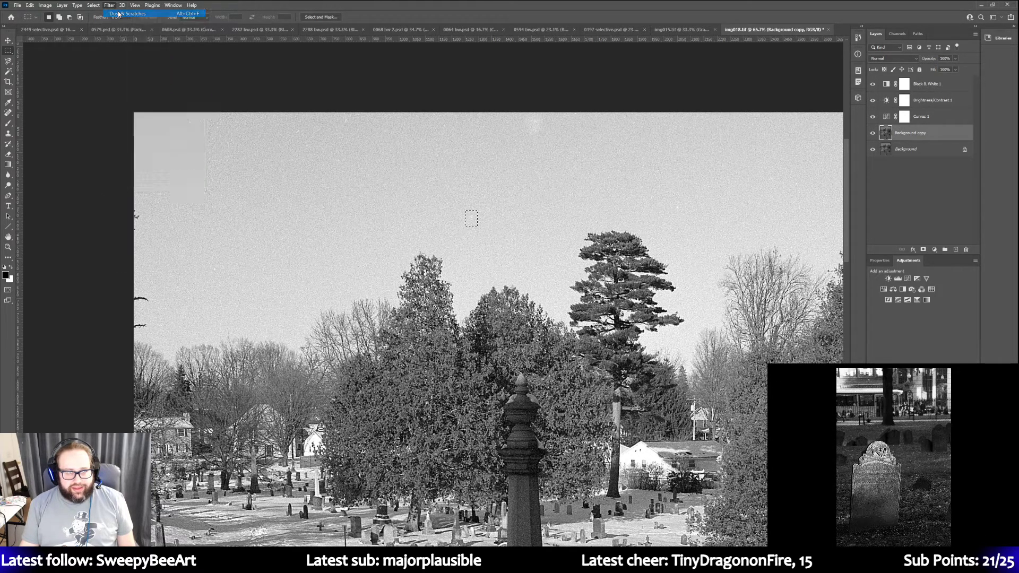
pyautogui.click(467, 180)
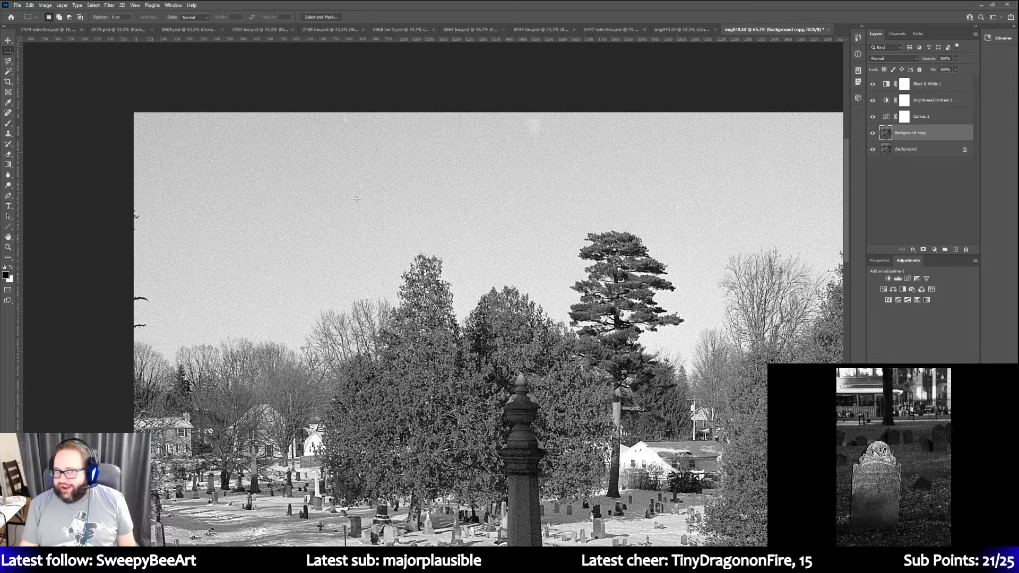
# Select the speck low in the sky near the photo's left edge and apply Dust & Scratches to it
pyautogui.moveTo(207, 262); pyautogui.dragTo(222, 276)
pyautogui.click(154, 5)
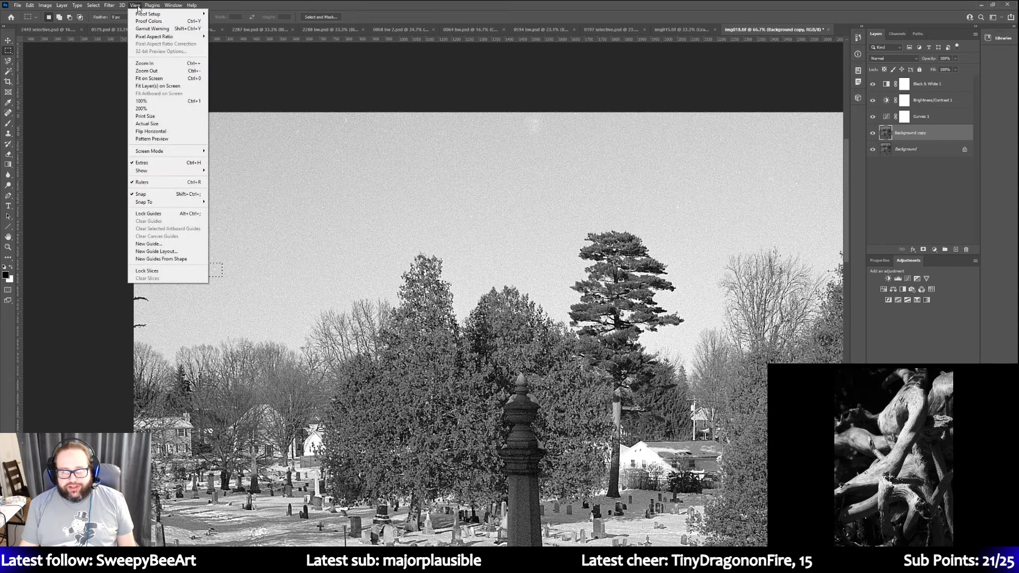
pyautogui.click(109, 5)
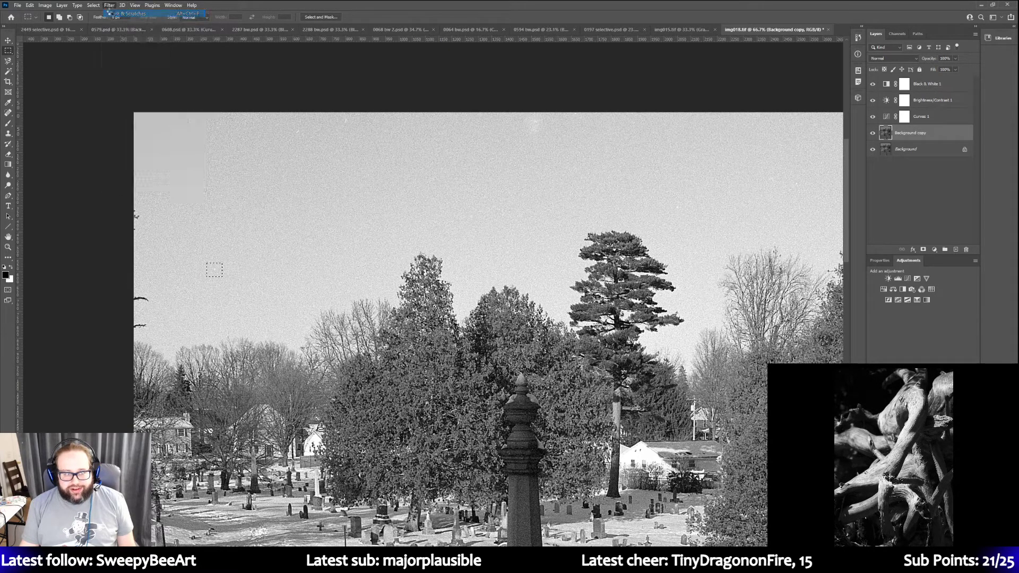
# Select the specks along the sky's upper edge in the photo's left half, clean them with Dust & Scratches, and clear the selection
pyautogui.moveTo(274, 109); pyautogui.dragTo(356, 145)
pyautogui.click(153, 5)
pyautogui.click(154, 6)
pyautogui.click(135, 5)
pyautogui.click(135, 5)
pyautogui.click(111, 6)
pyautogui.click(125, 13)
pyautogui.click(446, 178)
# Select the curved scratch on the shaded snow beside the obelisk, remove it with Dust & Scratches, and clear the selection
pyautogui.scroll(-1, 446, 179)
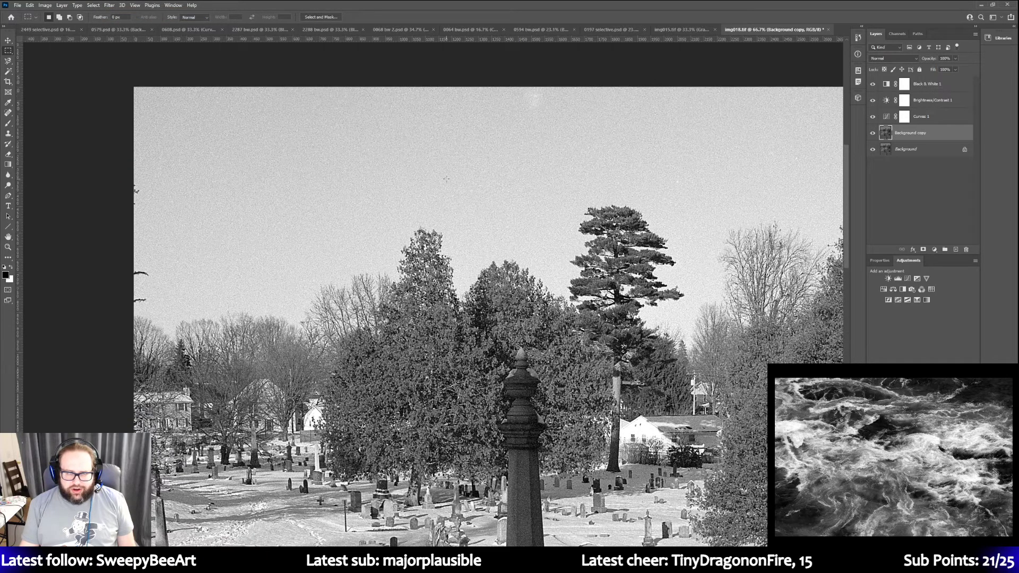
pyautogui.scroll(-1, 446, 179)
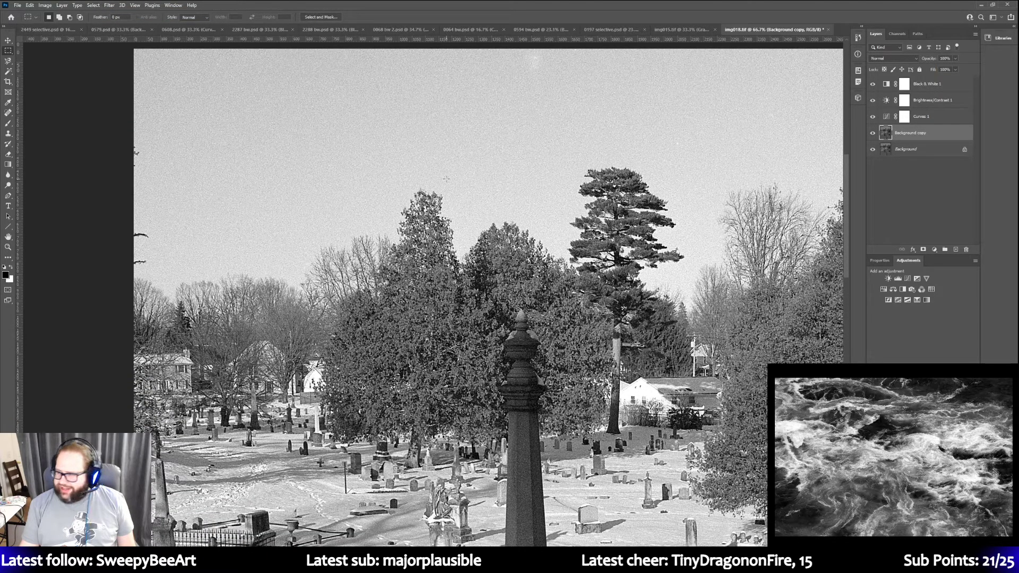
pyautogui.scroll(-3, 445, 179)
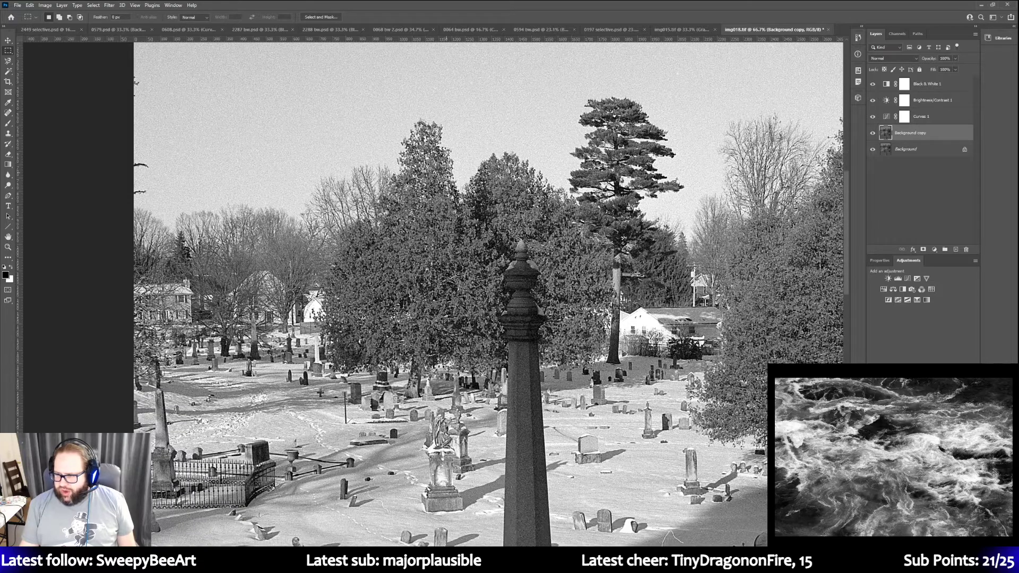
pyautogui.scroll(-3, 446, 179)
pyautogui.scroll(-3, 446, 179)
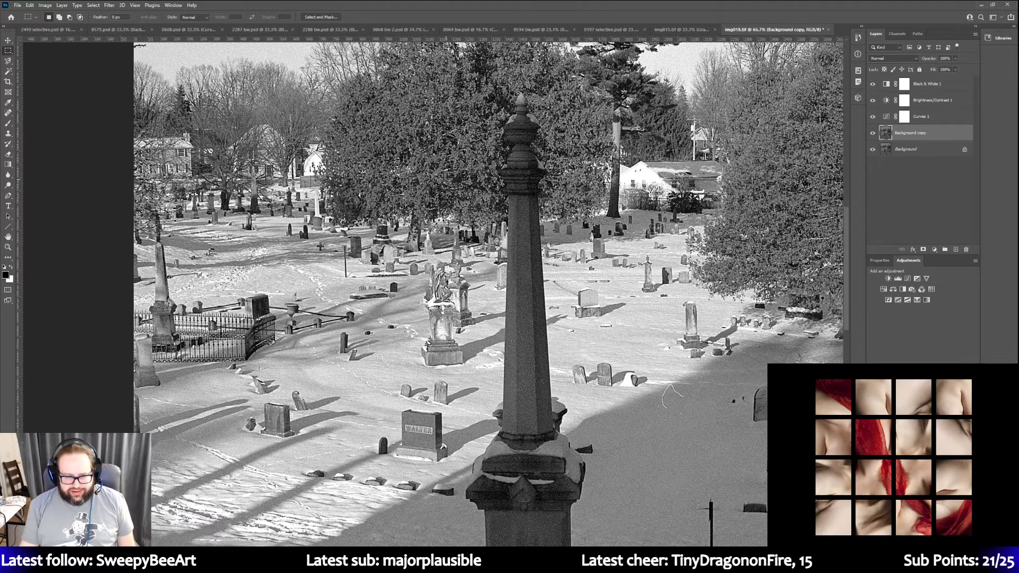
pyautogui.scroll(-1, 674, 282)
pyautogui.moveTo(656, 368); pyautogui.dragTo(688, 401)
pyautogui.click(151, 6)
pyautogui.click(156, 7)
pyautogui.click(122, 5)
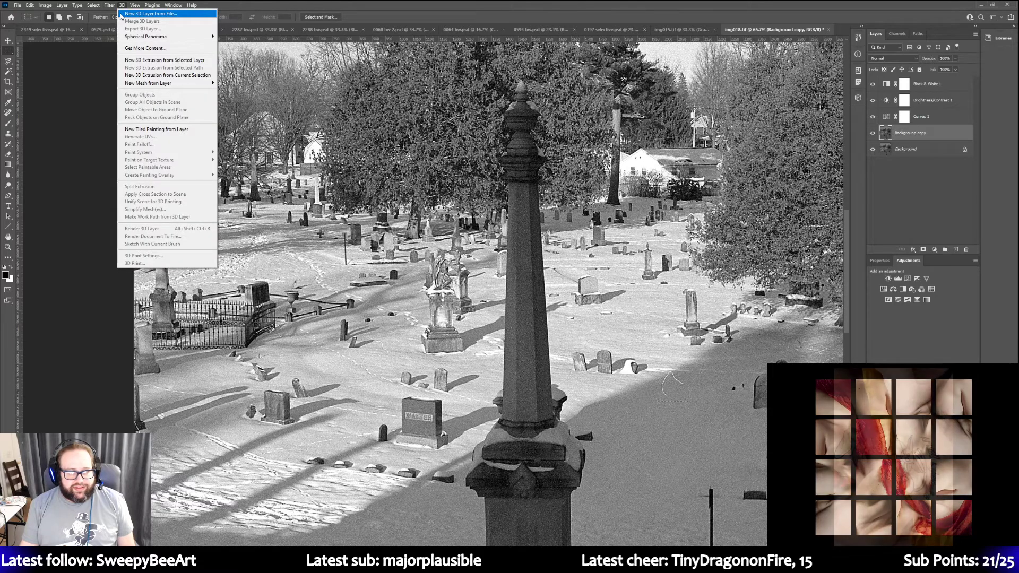
pyautogui.click(122, 6)
pyautogui.click(109, 6)
pyautogui.click(130, 13)
pyautogui.hotkey('ctrl', 'd')
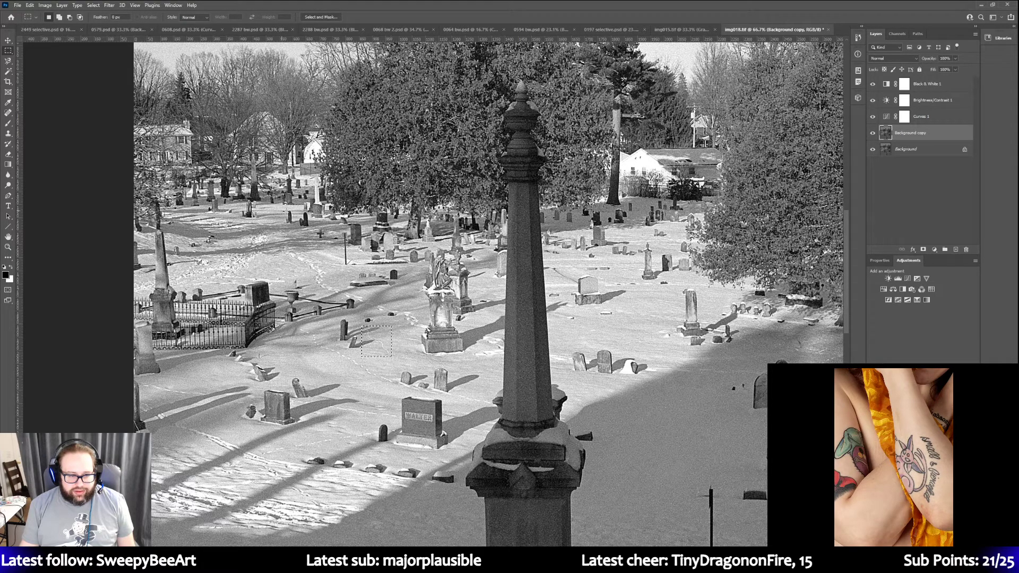
# Try Dust & Scratches on the selected thread-like scratch on the snow left of the statue monument, clearing the selection
pyautogui.click(110, 6)
pyautogui.click(112, 13)
pyautogui.hotkey('ctrl', 'd')
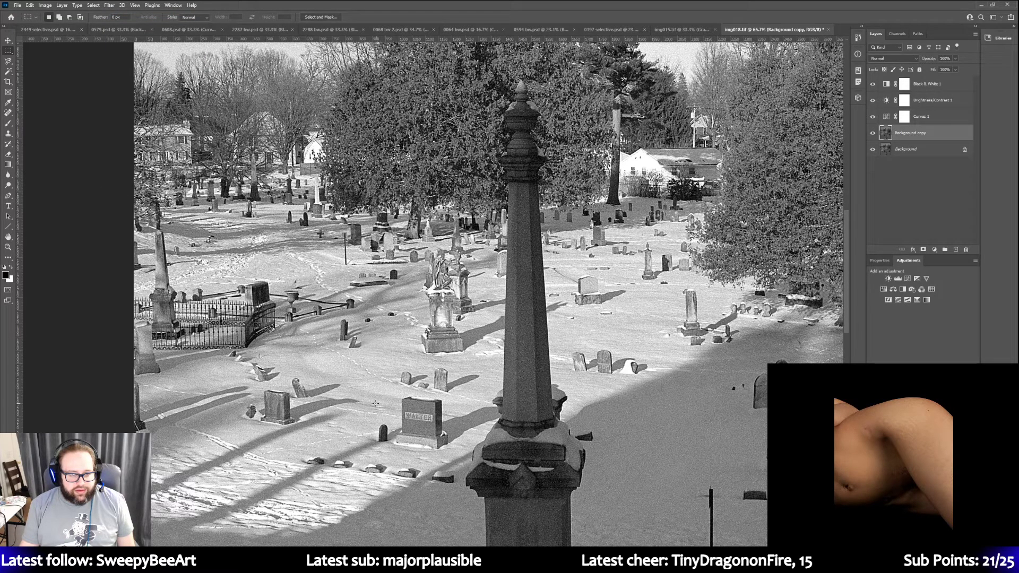
# Undo the last deselection and the Dust & Scratches pass on the snow left of the statue monument
pyautogui.click(30, 6)
pyautogui.click(29, 13)
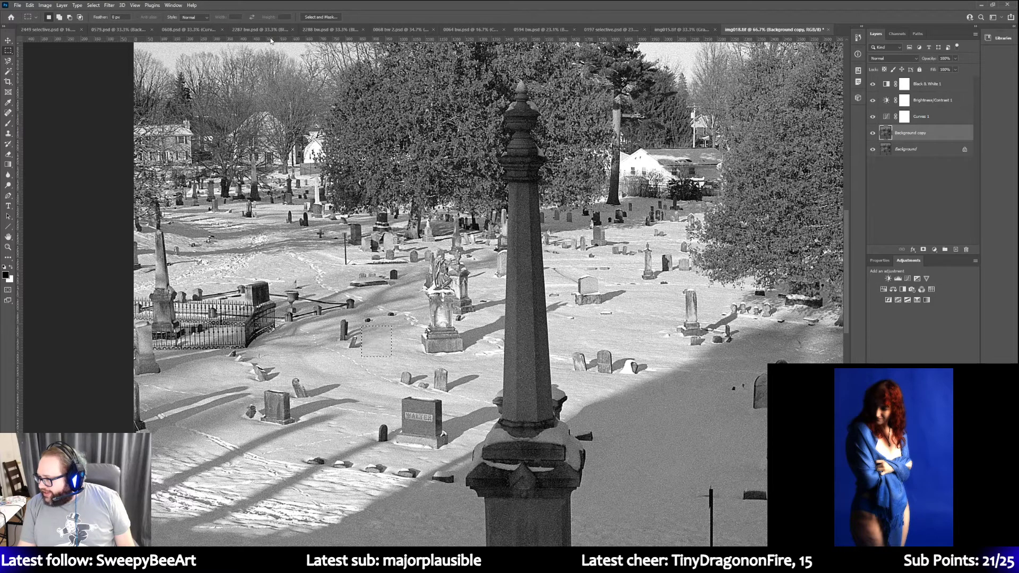
pyautogui.click(30, 5)
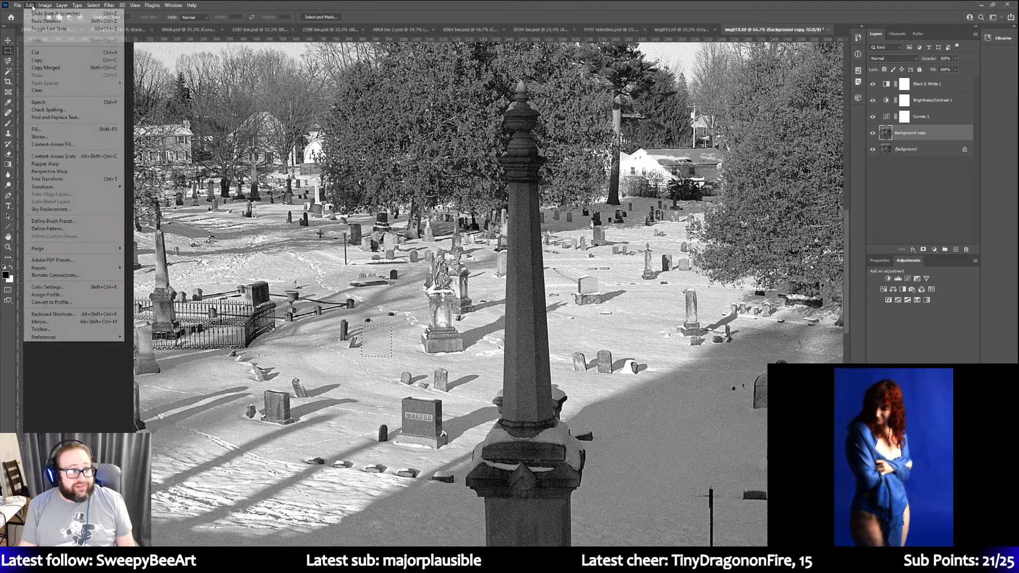
pyautogui.click(40, 14)
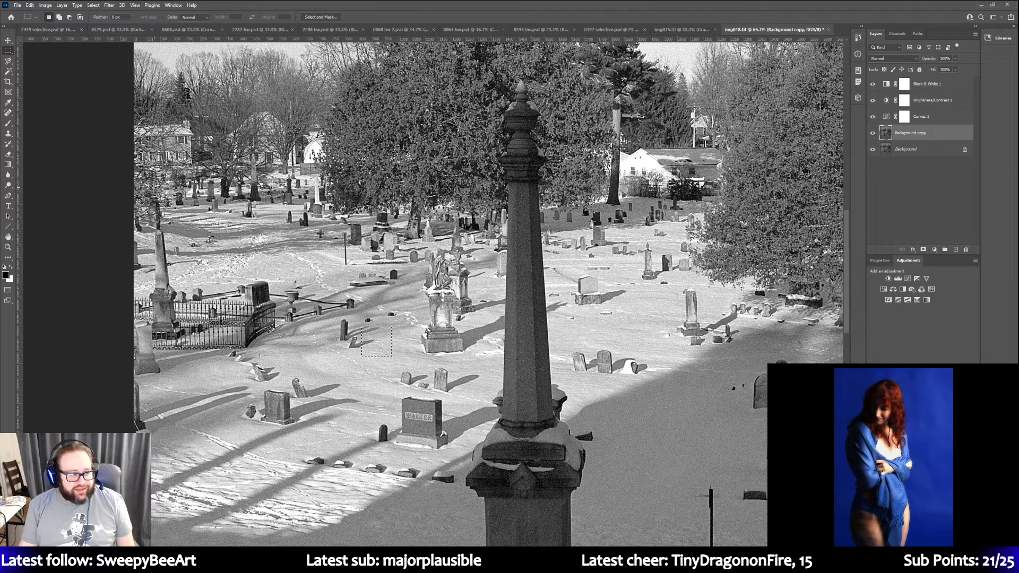
# Ready the Clone Stamp with a larger soft brush for the thread-like scratch on the snow beside the statue monument
pyautogui.click(63, 121)
pyautogui.click(9, 247)
pyautogui.click(376, 348)
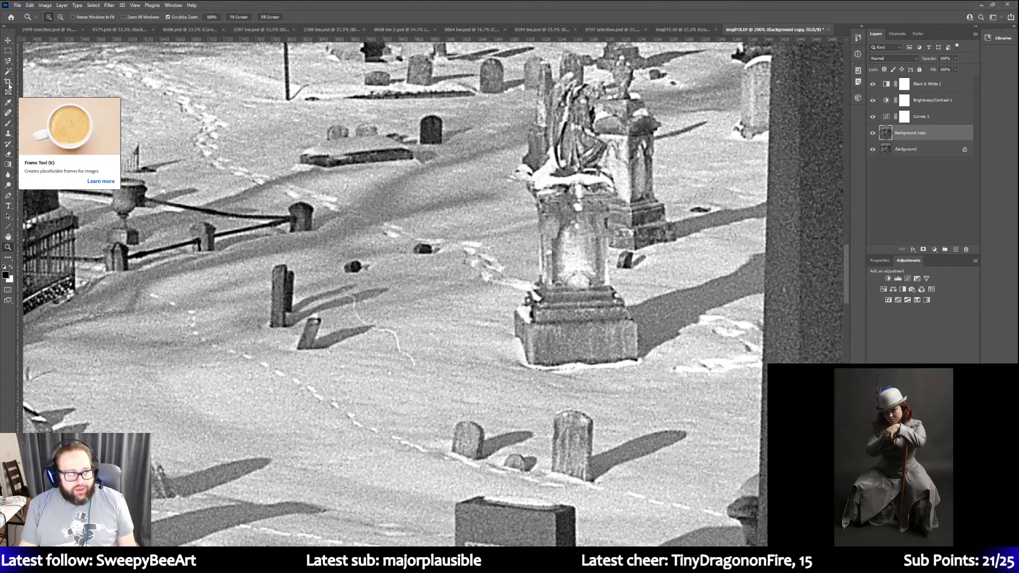
pyautogui.click(8, 133)
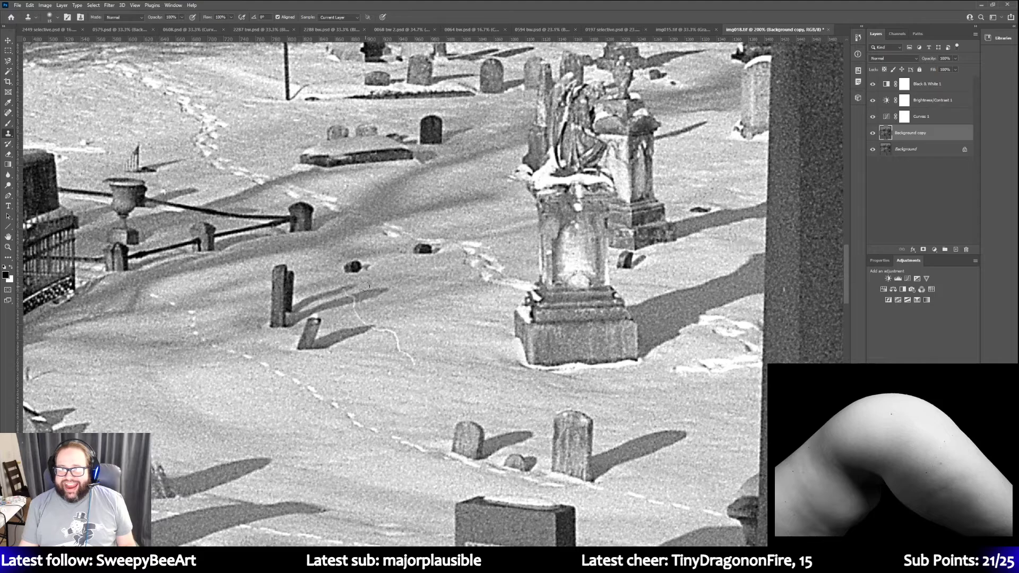
pyautogui.click(58, 18)
pyautogui.click(58, 18)
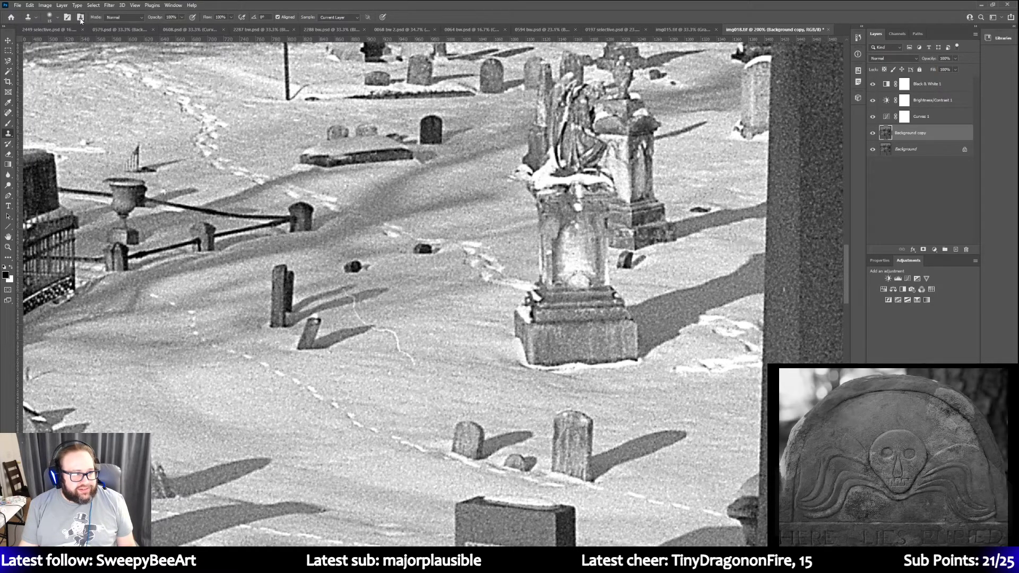
pyautogui.click(57, 18)
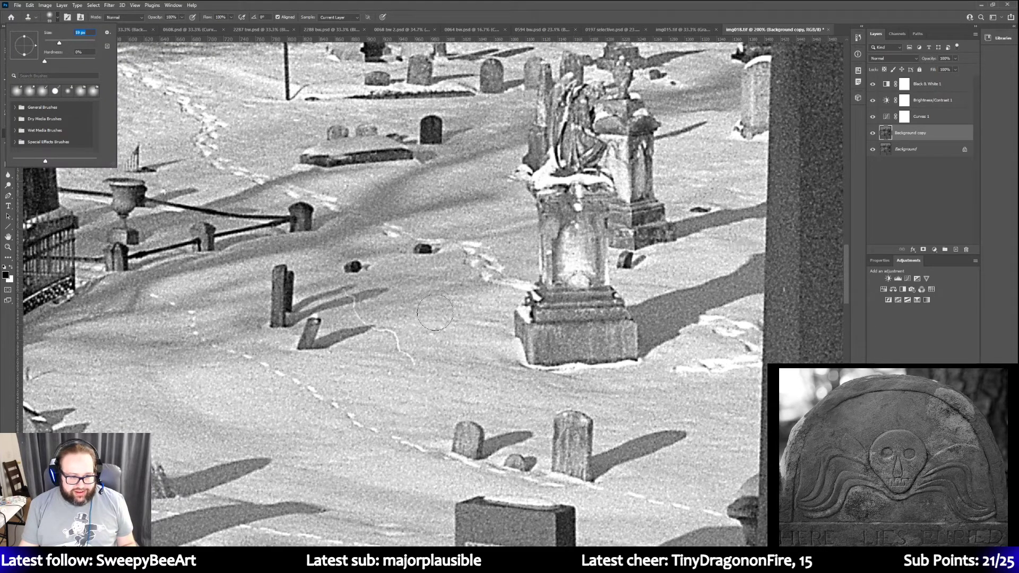
pyautogui.press('Return')
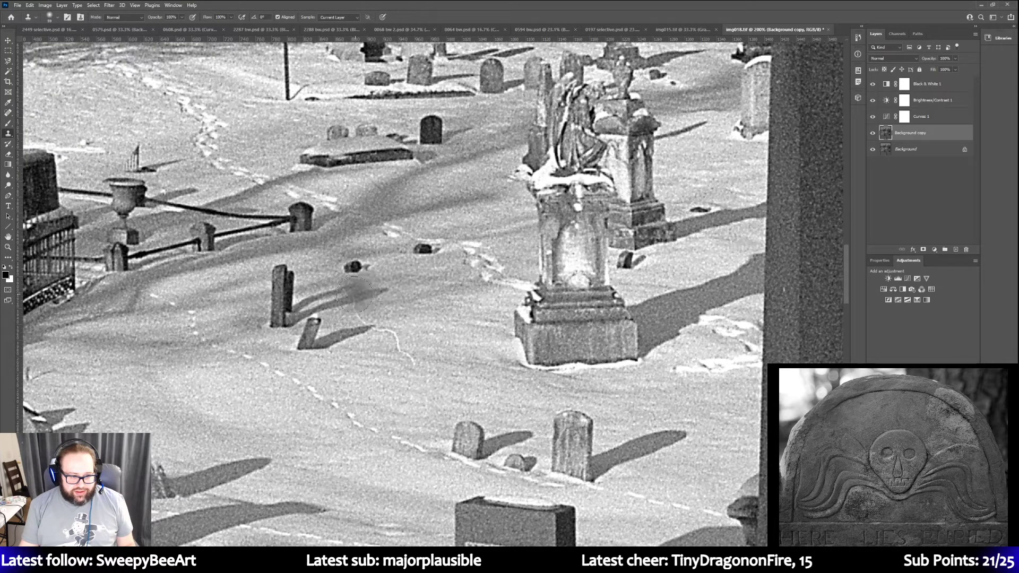
# Try cloning clean snow along the whole thread-like scratch beside the statue monument, and undo the stroke
pyautogui.moveTo(358, 308); pyautogui.dragTo(408, 354)
pyautogui.click(28, 4)
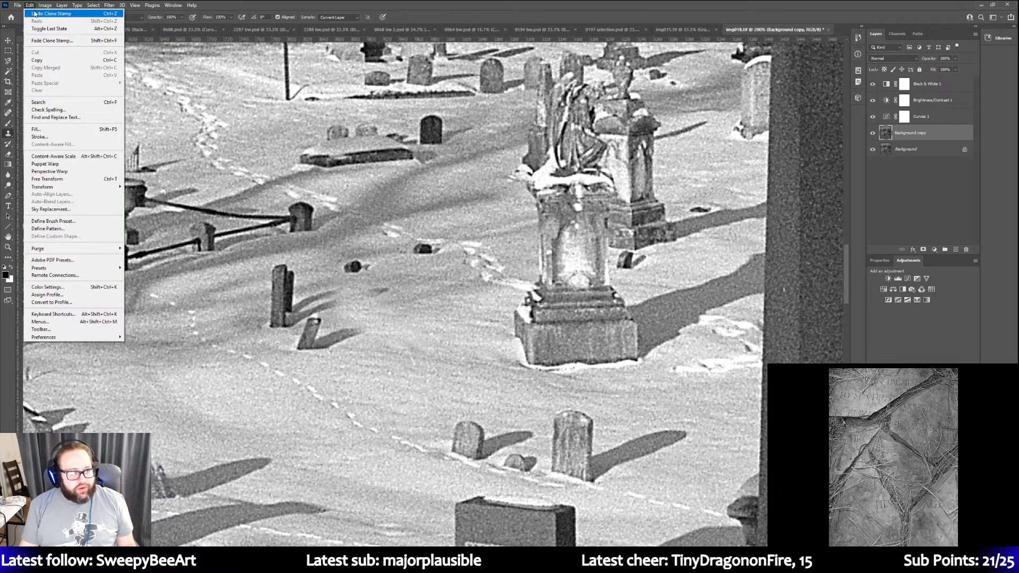
pyautogui.click(36, 12)
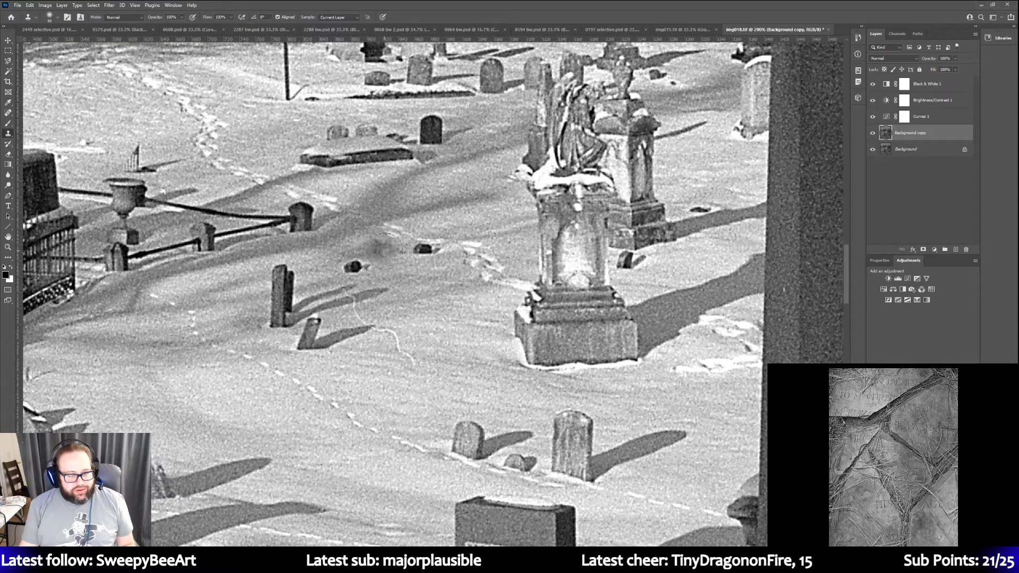
# Clone clean snow over the lower part of the thread-like scratch, and reduce the brush size to cover its upper part
pyautogui.moveTo(419, 363)
pyautogui.mouseDown()
pyautogui.moveTo(388, 339)
pyautogui.moveTo(417, 351)
pyautogui.mouseUp()
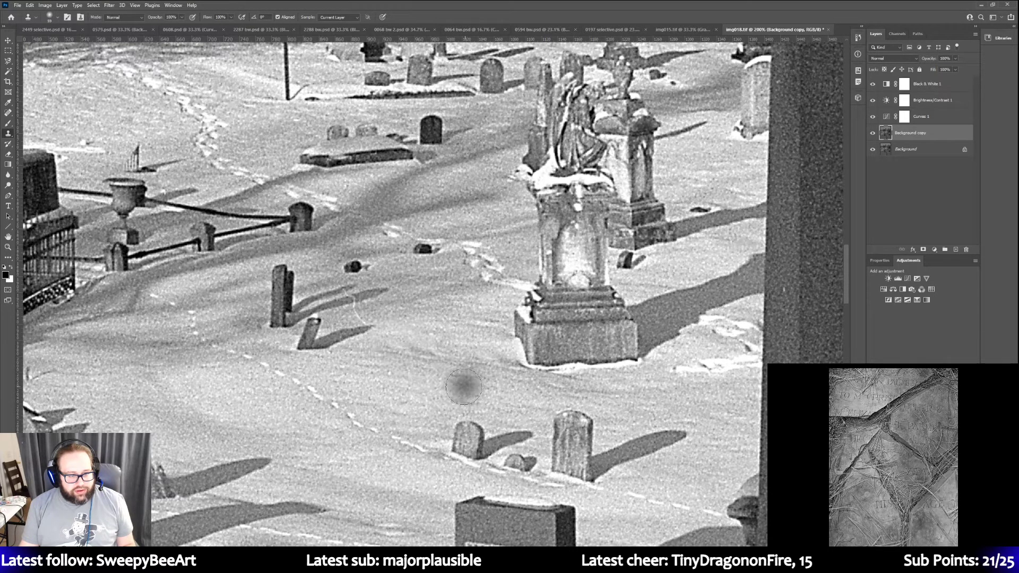
pyautogui.click(58, 17)
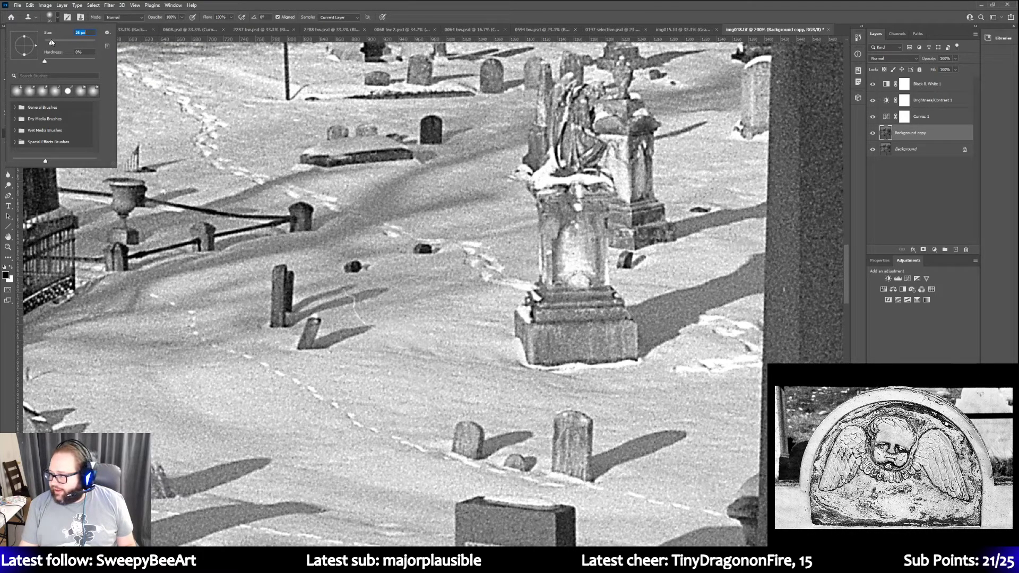
pyautogui.moveTo(51, 42); pyautogui.dragTo(51, 42)
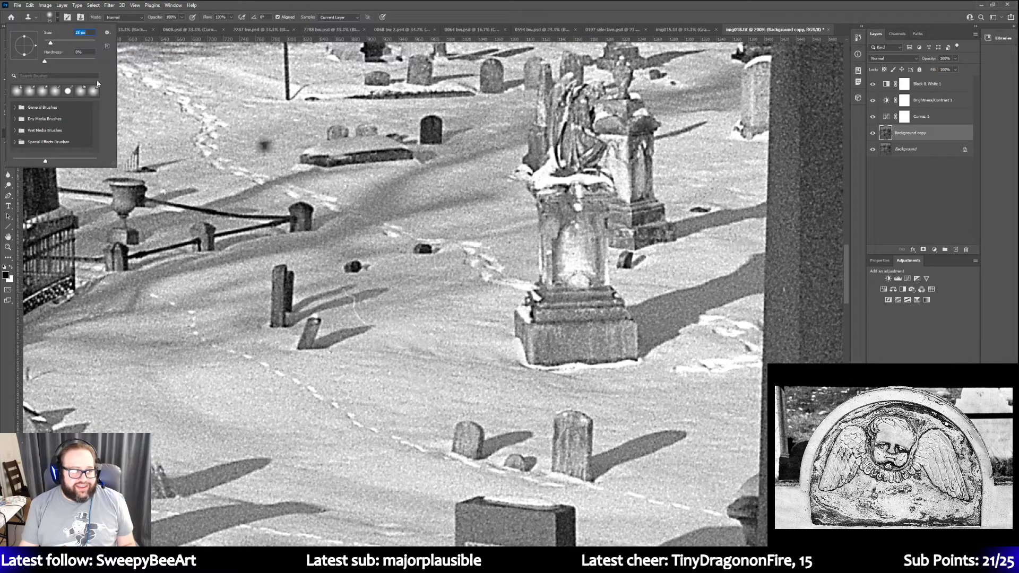
pyautogui.moveTo(50, 46); pyautogui.dragTo(49, 45)
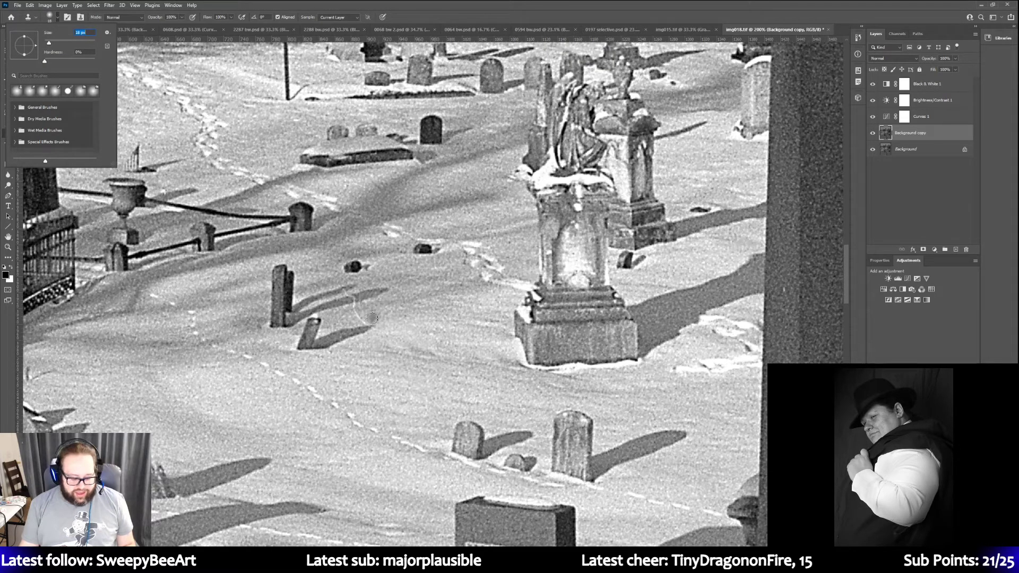
pyautogui.keyDown('alt'); pyautogui.click(372, 311); pyautogui.keyUp('alt')
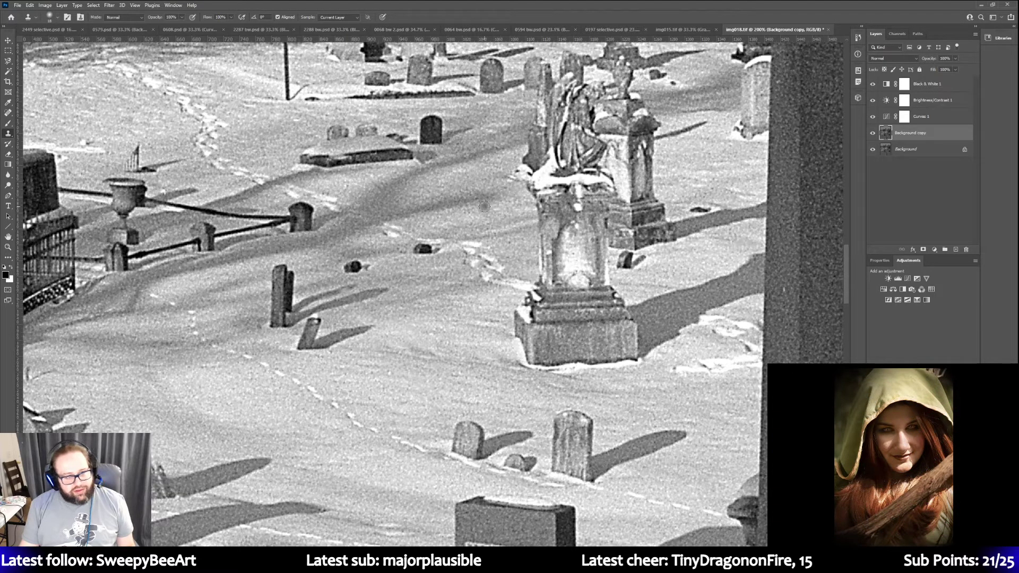
# Examine the snow around the headstones and the shaded foreground for remaining specks and scratches
pyautogui.scroll(-5, 486, 248)
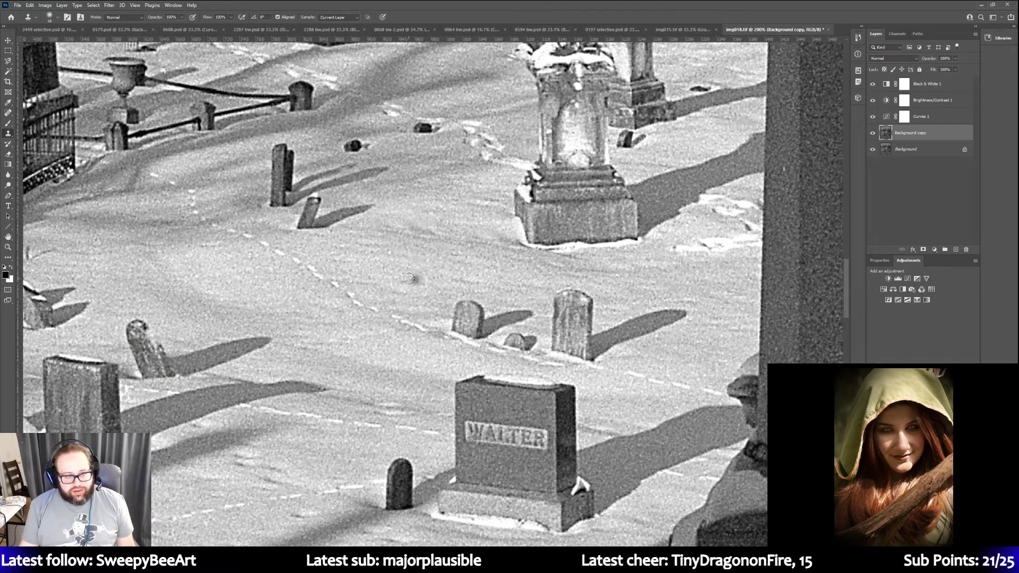
pyautogui.scroll(-3, 409, 278)
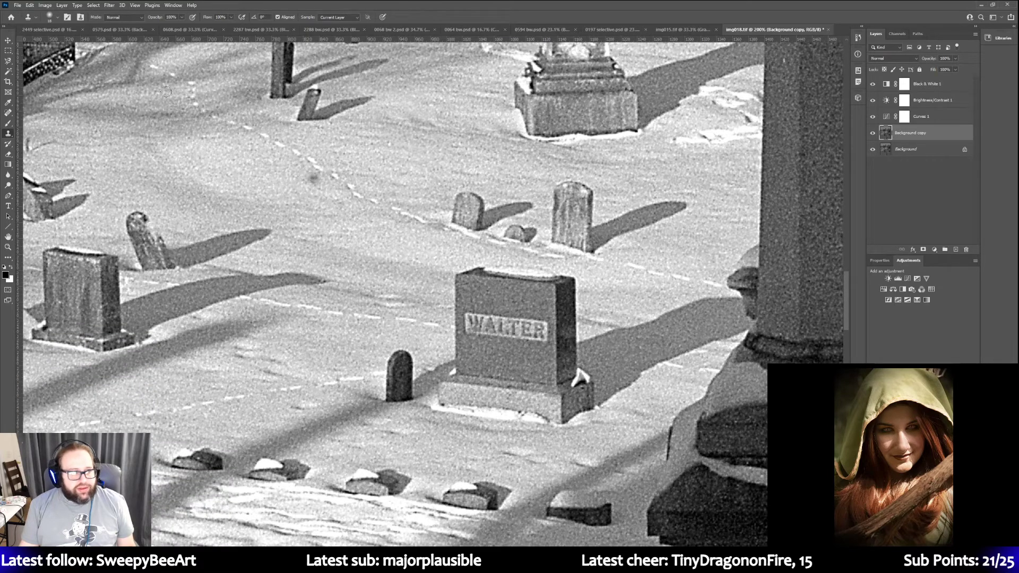
pyautogui.click(8, 246)
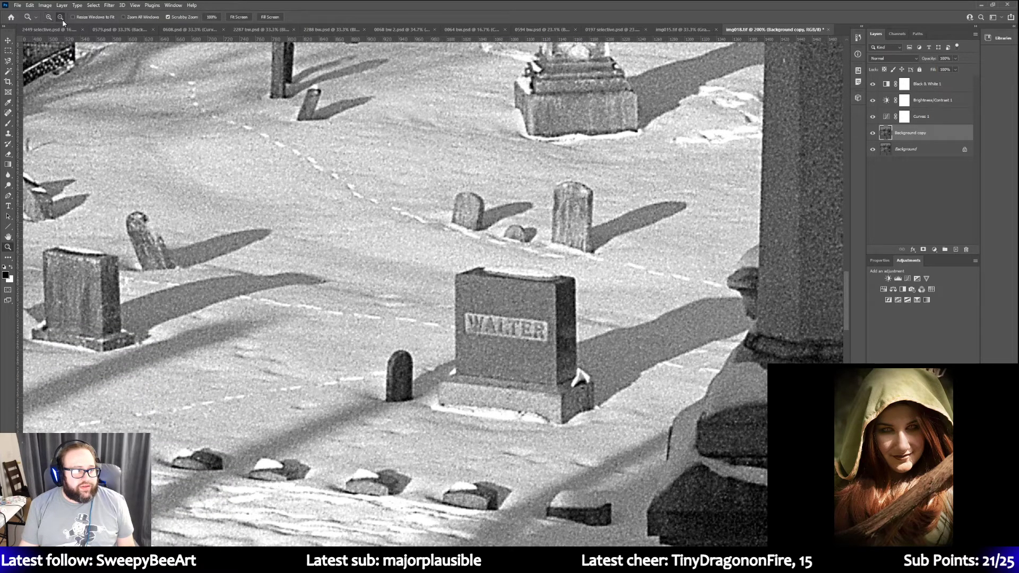
pyautogui.keyDown('alt'); pyautogui.click(270, 174); pyautogui.keyUp('alt')
pyautogui.keyDown('alt'); pyautogui.click(270, 174); pyautogui.keyUp('alt')
pyautogui.keyDown('alt'); pyautogui.click(270, 173); pyautogui.keyUp('alt')
pyautogui.keyDown('alt'); pyautogui.click(270, 173); pyautogui.keyUp('alt')
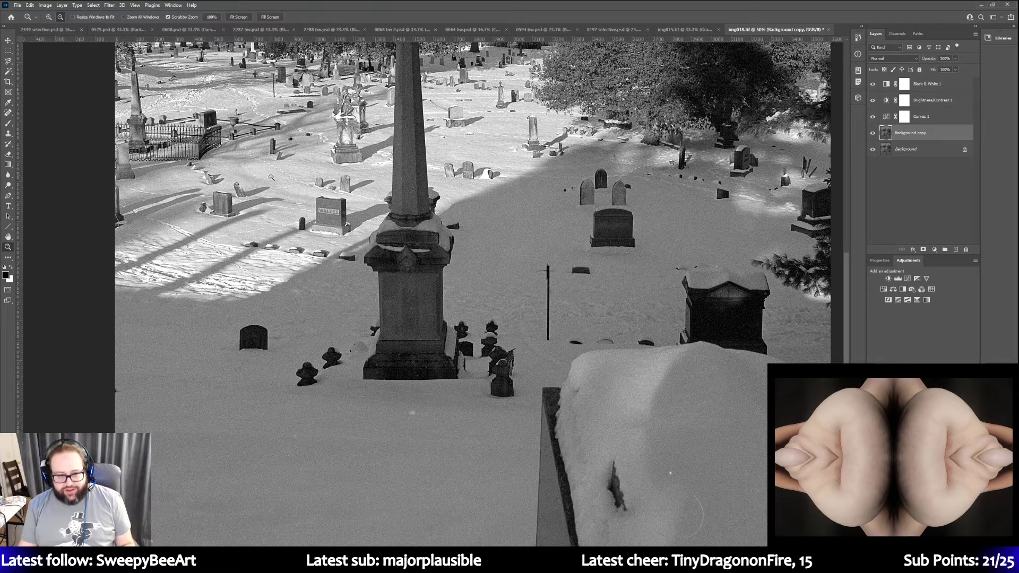
pyautogui.scroll(1, 393, 202)
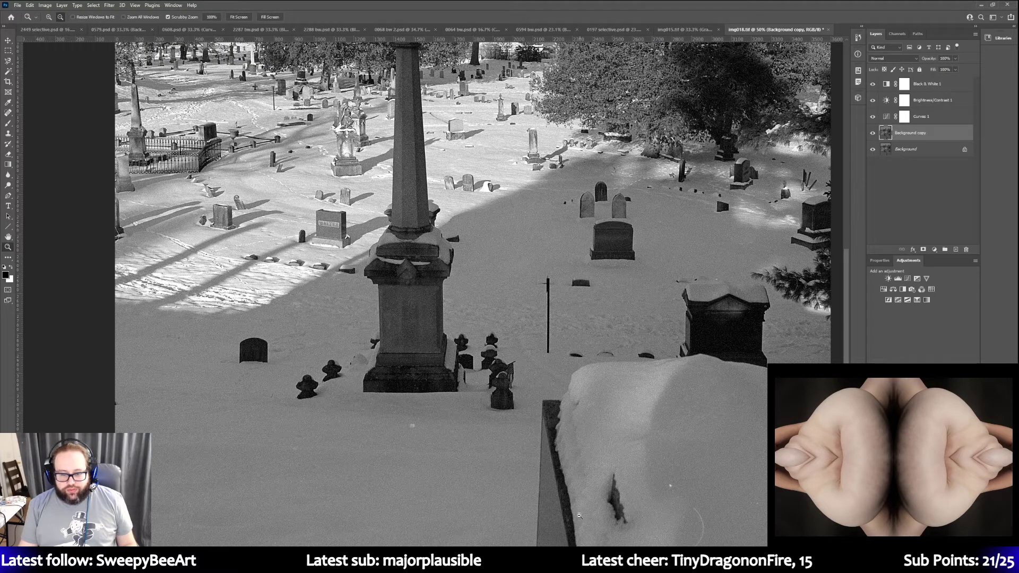
pyautogui.hotkey('ctrl', '-')
pyautogui.scroll(-3, 621, 451)
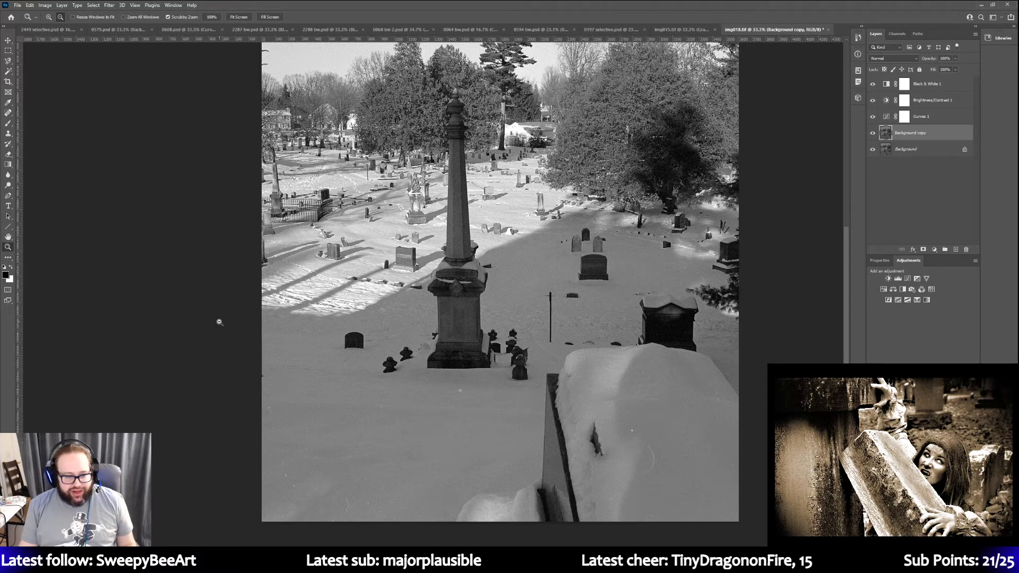
# Select the shaded snow in the photo's lower-left corner and the speck just below the obelisk's base, running Dust & Scratches on each
pyautogui.click(8, 52)
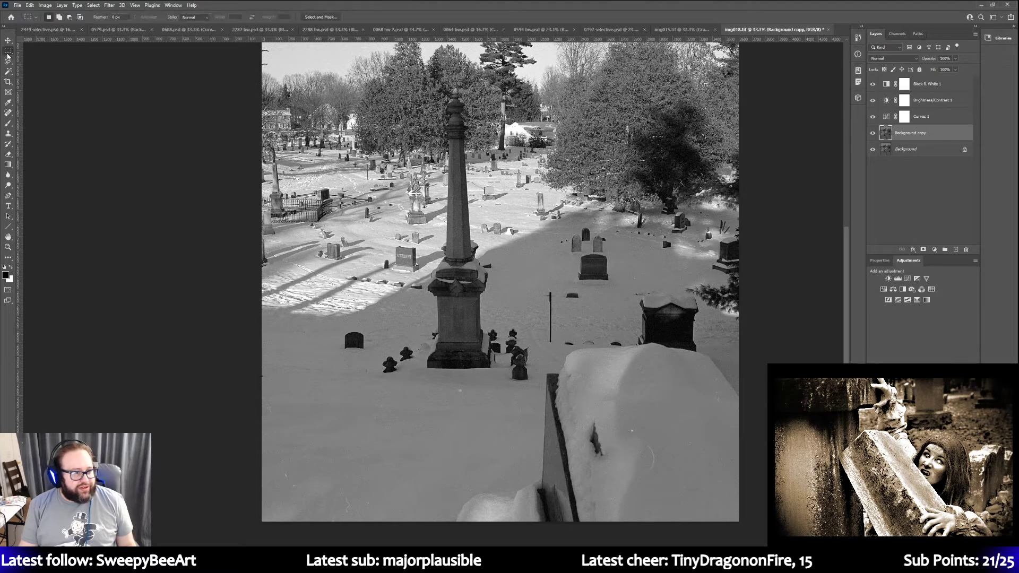
pyautogui.moveTo(259, 403); pyautogui.dragTo(367, 522)
pyautogui.click(122, 4)
pyautogui.click(114, 14)
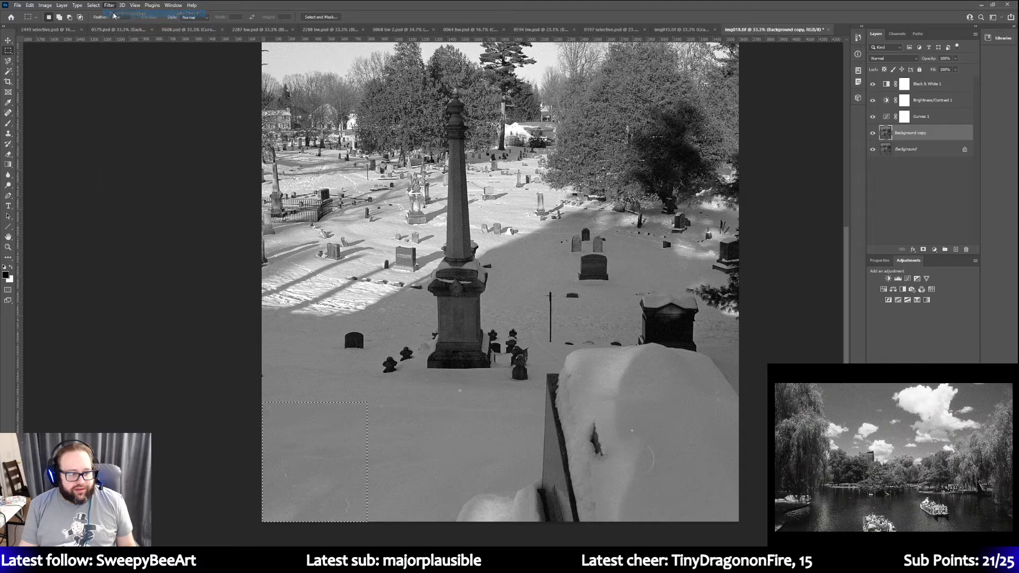
pyautogui.moveTo(452, 386); pyautogui.dragTo(465, 394)
pyautogui.click(114, 5)
pyautogui.click(114, 13)
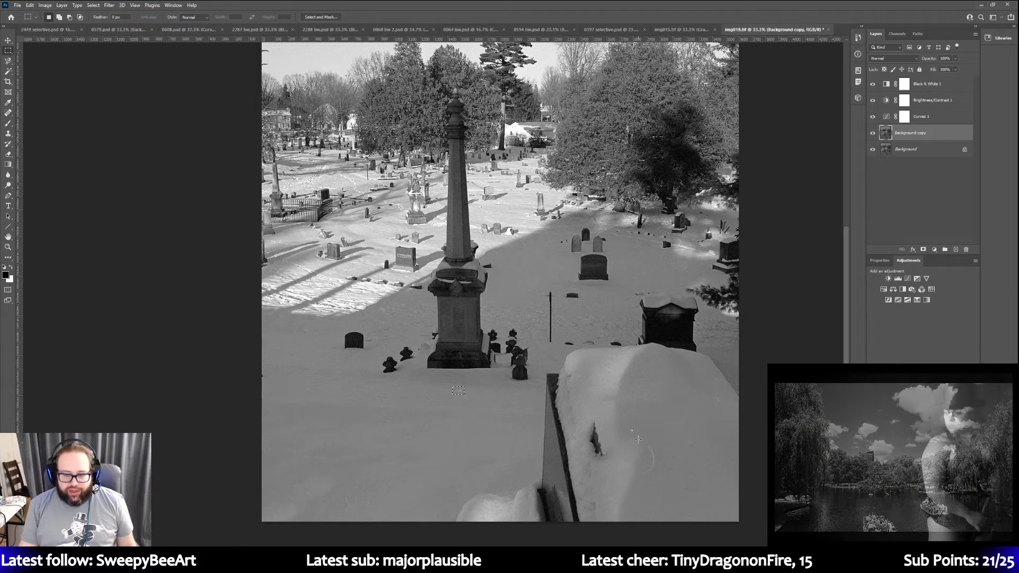
# Select the curved scratch on the foreground snow mound and the narrow strip near the mound's right edge, cleaning each with Dust & Scratches
pyautogui.moveTo(639, 439); pyautogui.dragTo(656, 478)
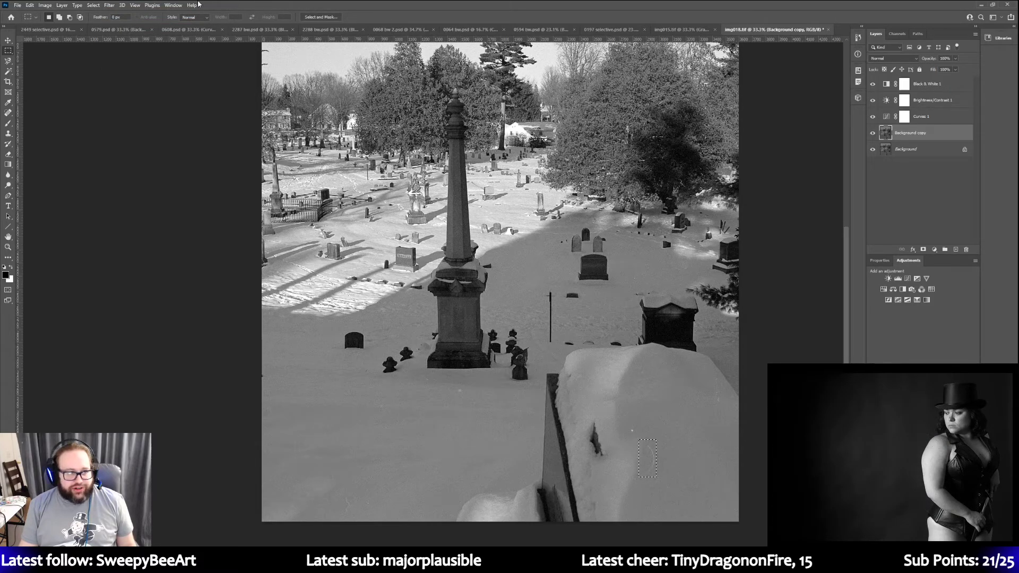
pyautogui.click(109, 5)
pyautogui.click(122, 14)
pyautogui.hotkey('ctrl', 'd')
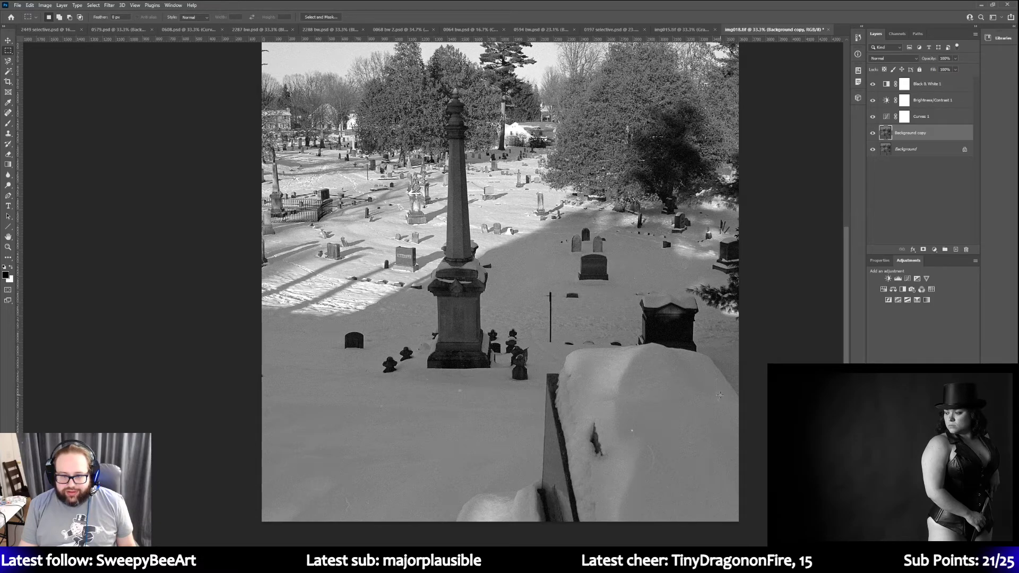
pyautogui.moveTo(713, 373); pyautogui.dragTo(720, 412)
pyautogui.click(148, 5)
pyautogui.moveTo(133, 6)
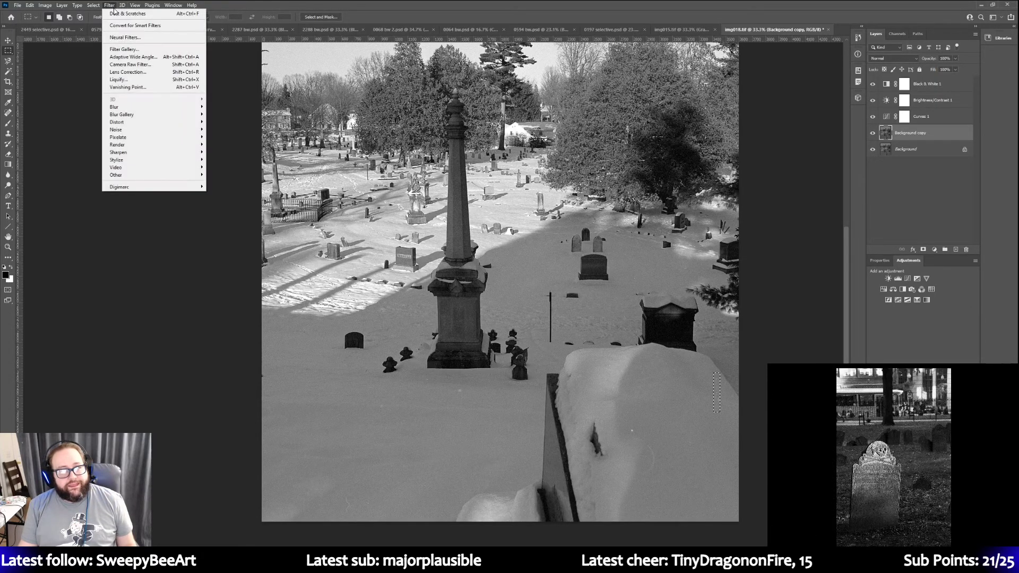
pyautogui.click(117, 14)
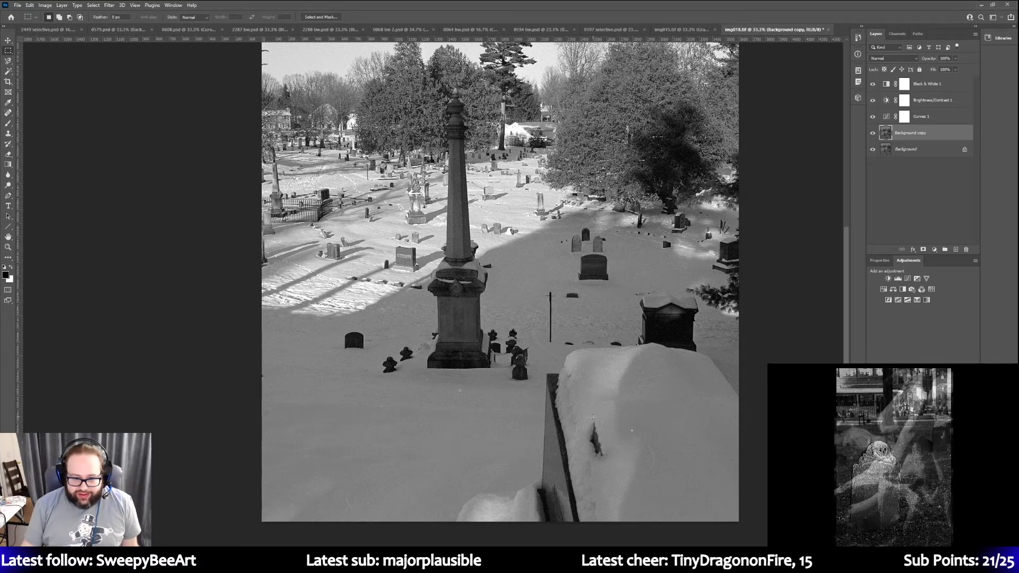
# Run Dust & Scratches on the bright speck beside the mound's dark crack and on the faint scratch near the photo's lower-left edge
pyautogui.moveTo(627, 426); pyautogui.dragTo(631, 430)
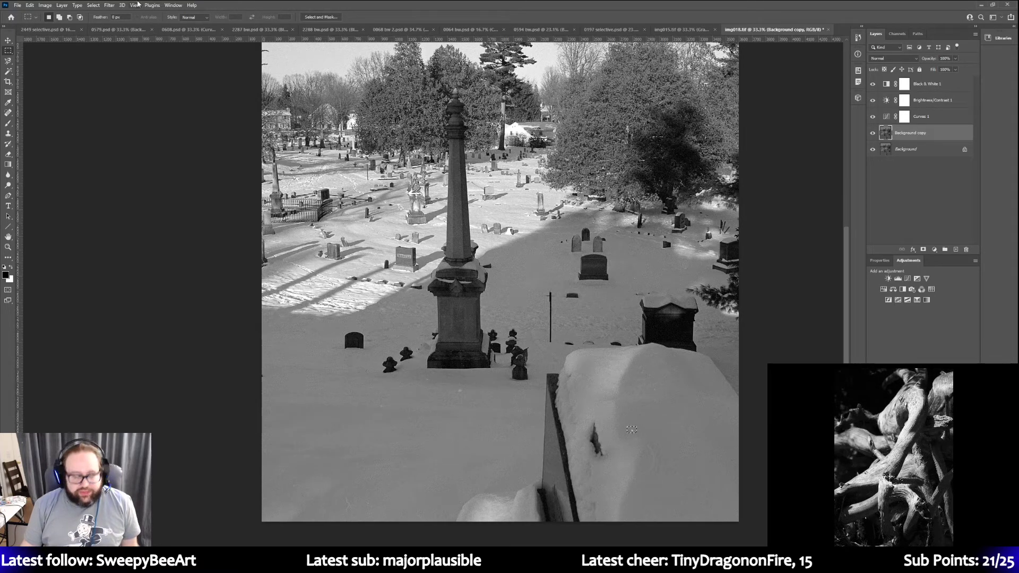
pyautogui.click(131, 5)
pyautogui.click(111, 13)
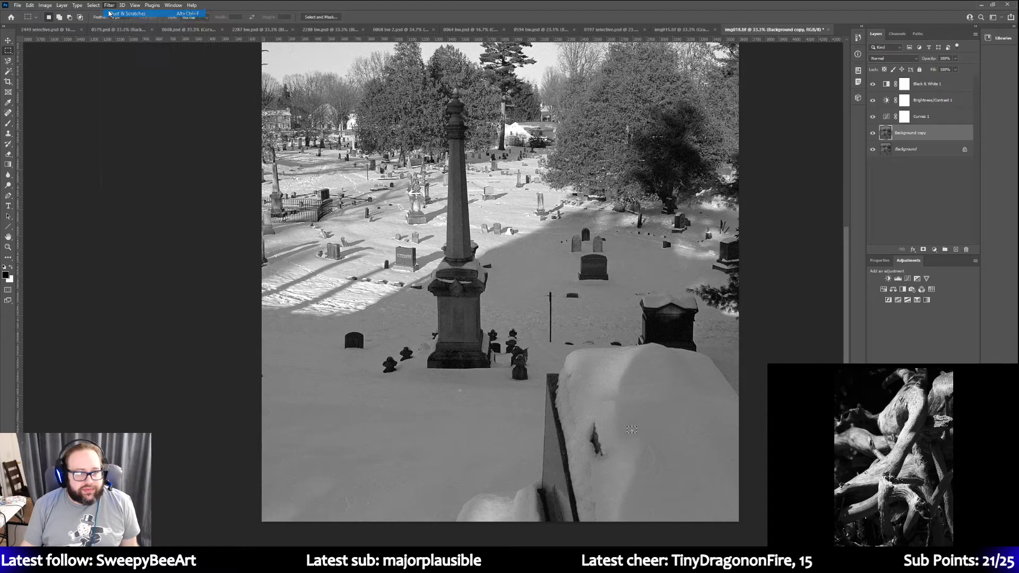
pyautogui.click(536, 438)
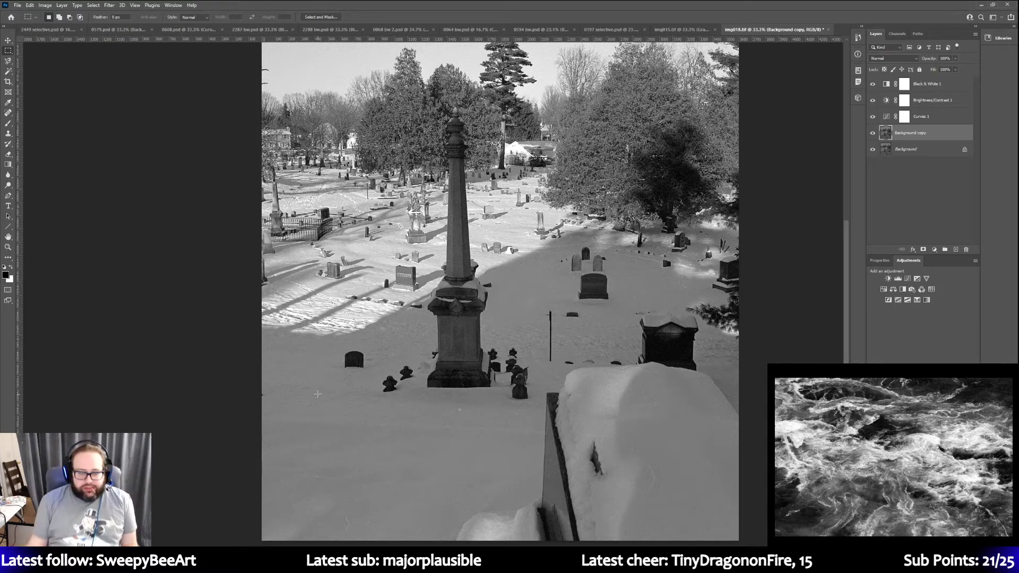
pyautogui.moveTo(341, 511); pyautogui.dragTo(352, 534)
pyautogui.click(110, 5)
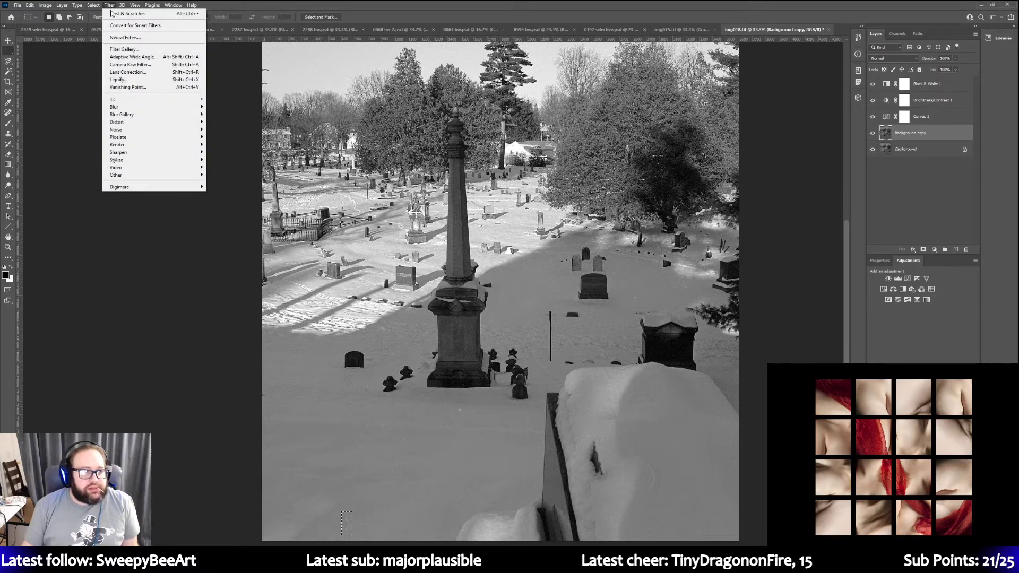
pyautogui.click(111, 12)
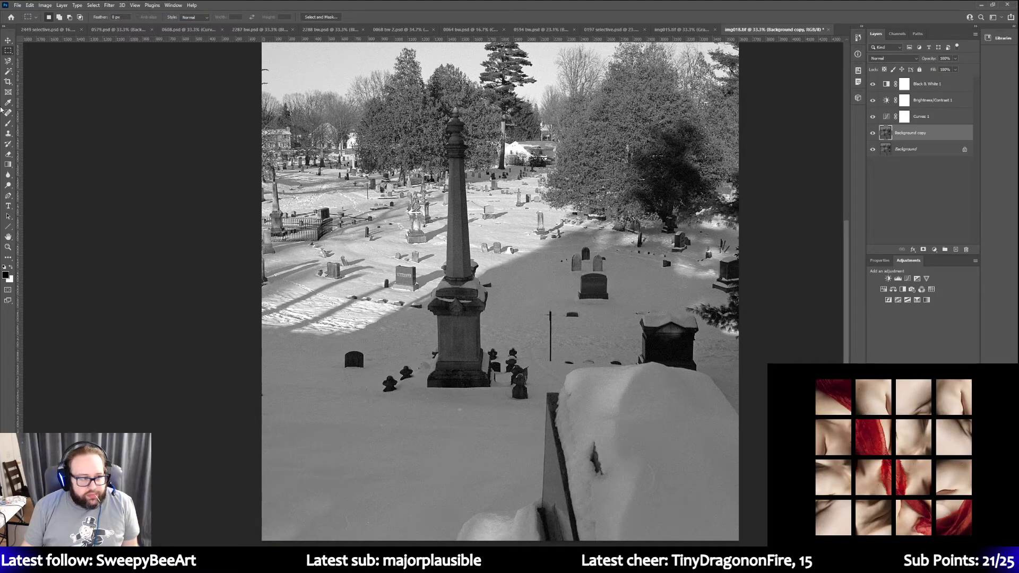
# Clone clean snow over the remaining scratch and specks in the shaded foreground using the Clone Stamp with a larger brush
pyautogui.click(8, 135)
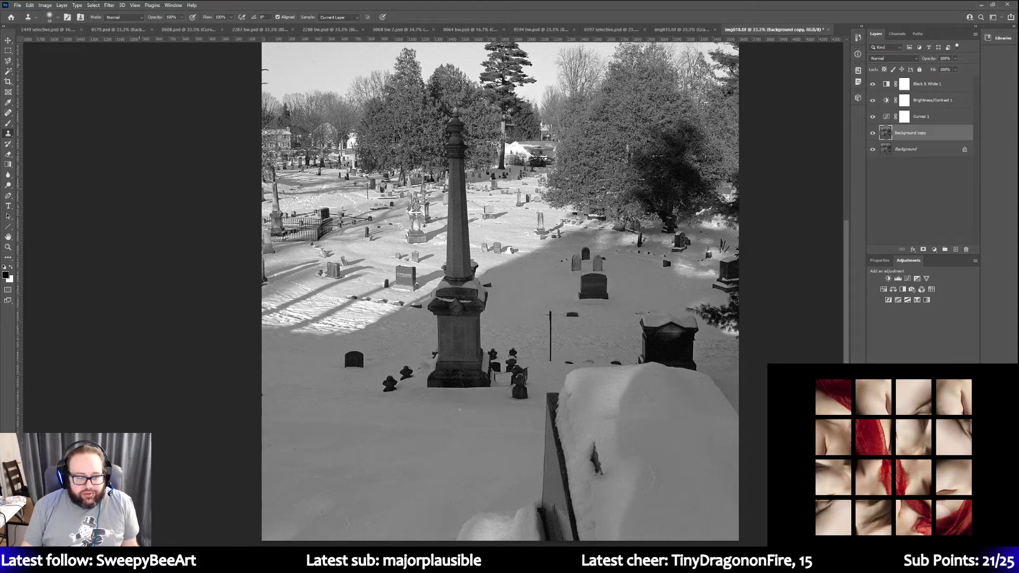
pyautogui.click(57, 19)
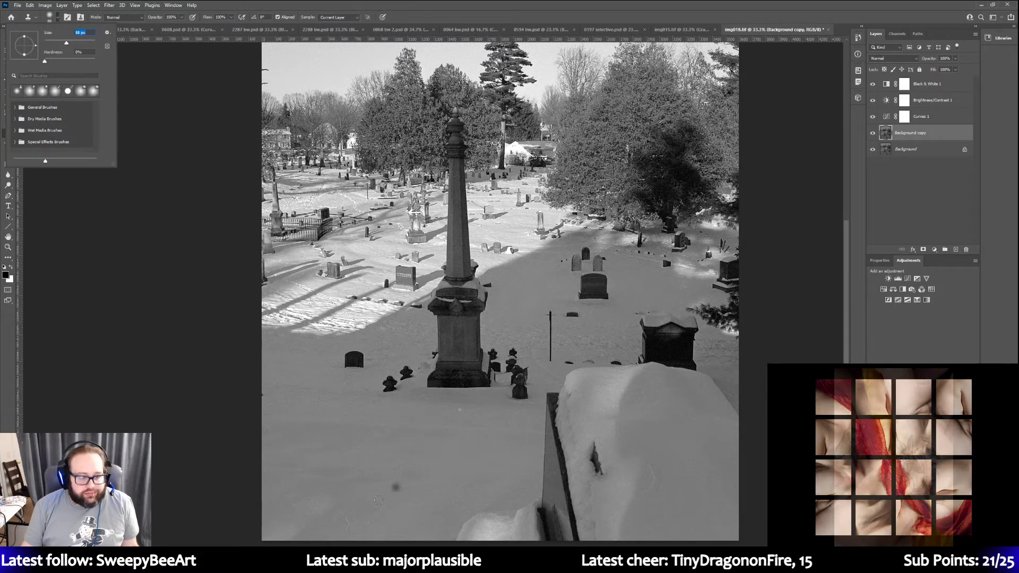
pyautogui.keyDown('alt'); pyautogui.click(366, 505); pyautogui.keyUp('alt')
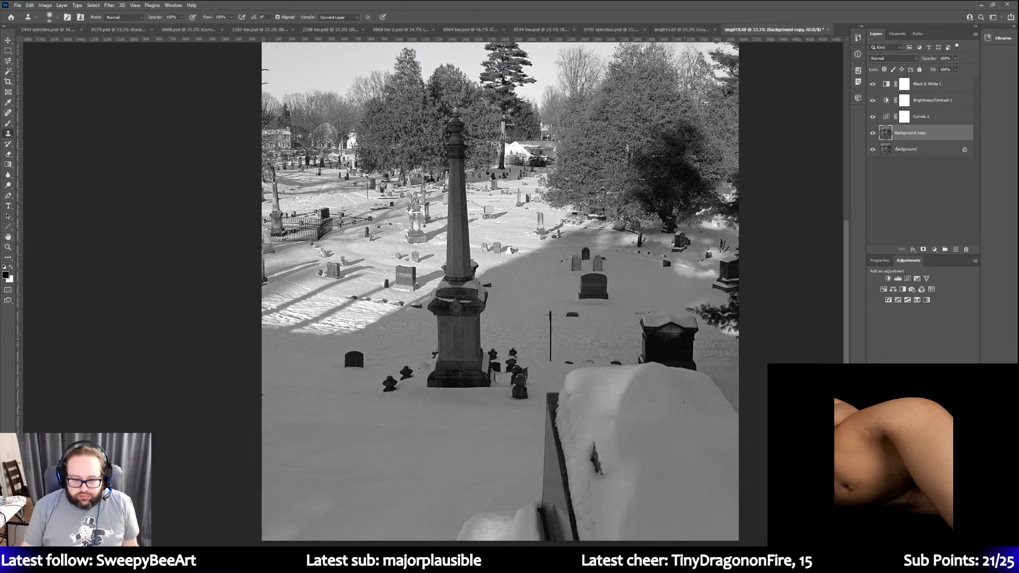
pyautogui.scroll(2, 685, 405)
pyautogui.scroll(6, 652, 460)
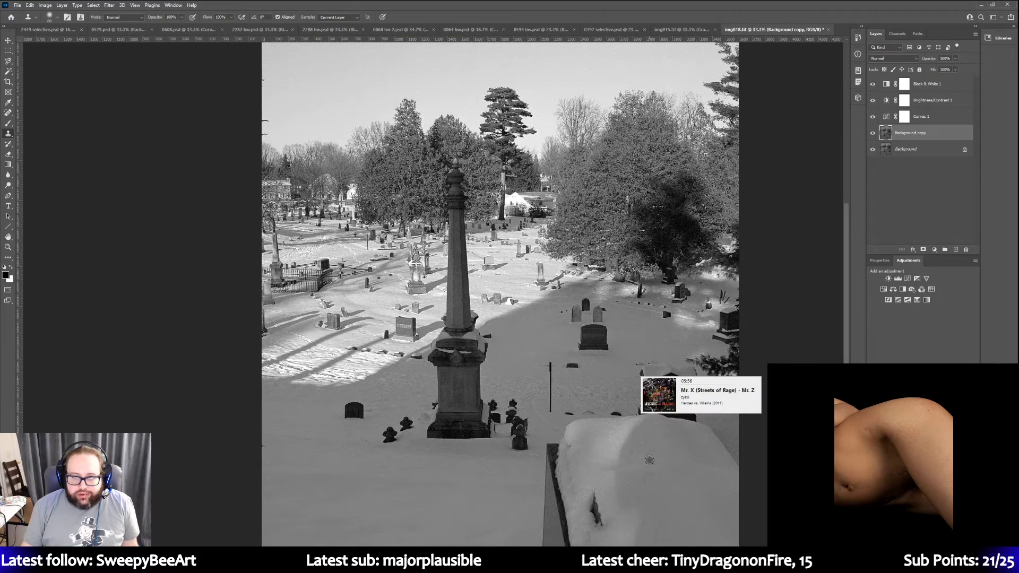
pyautogui.scroll(-9, 645, 458)
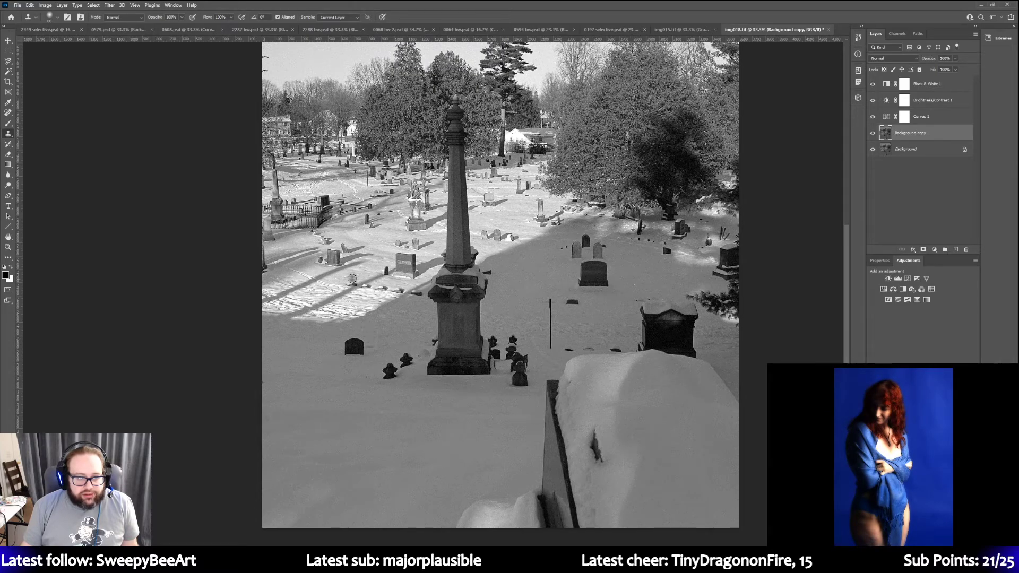
# Examine the retouched photo as a whole and up close around the obelisk's base for remaining dust and scratches
pyautogui.click(8, 248)
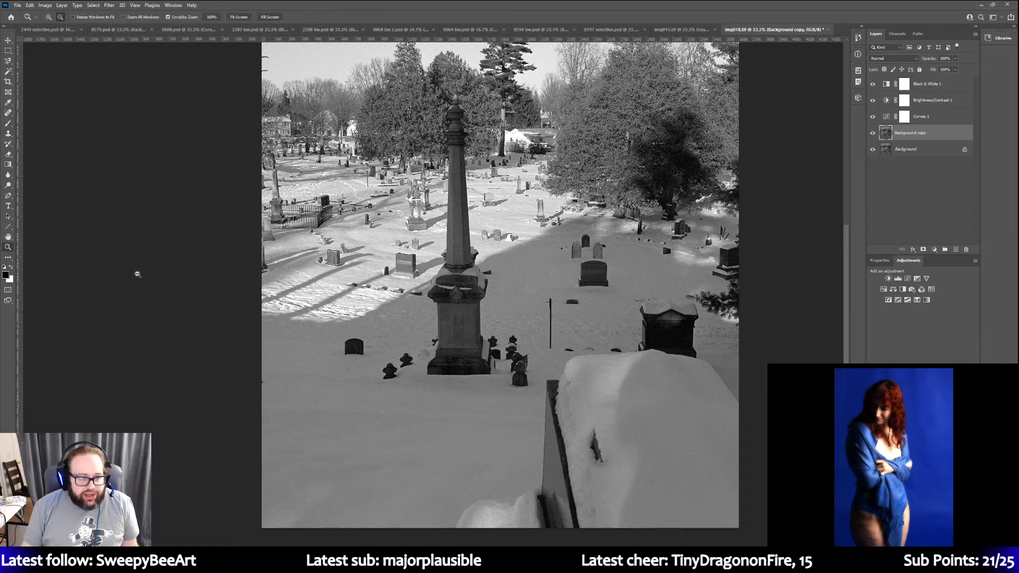
pyautogui.keyDown('alt'); pyautogui.click(402, 285); pyautogui.keyUp('alt')
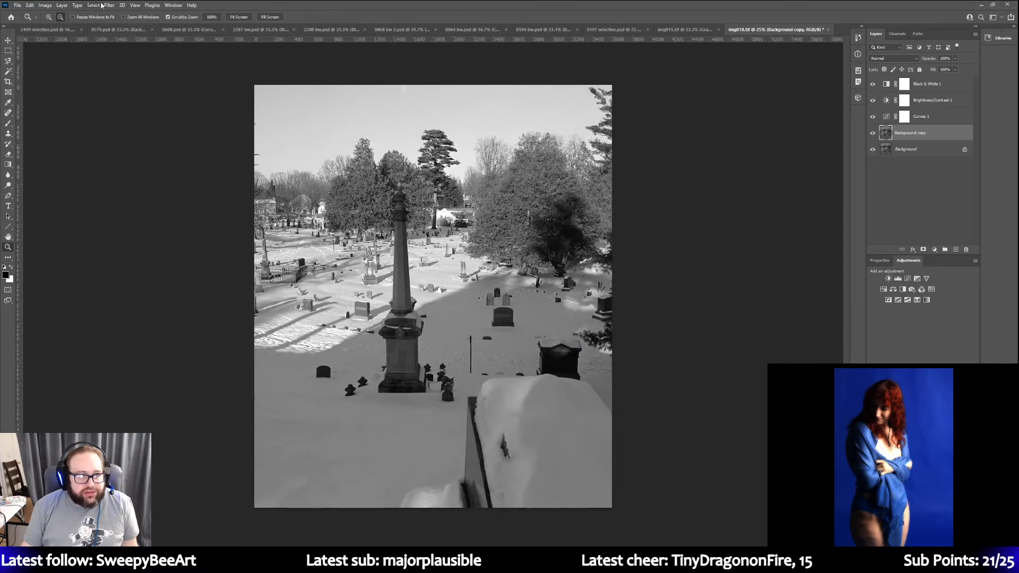
pyautogui.click(49, 17)
pyautogui.click(373, 308)
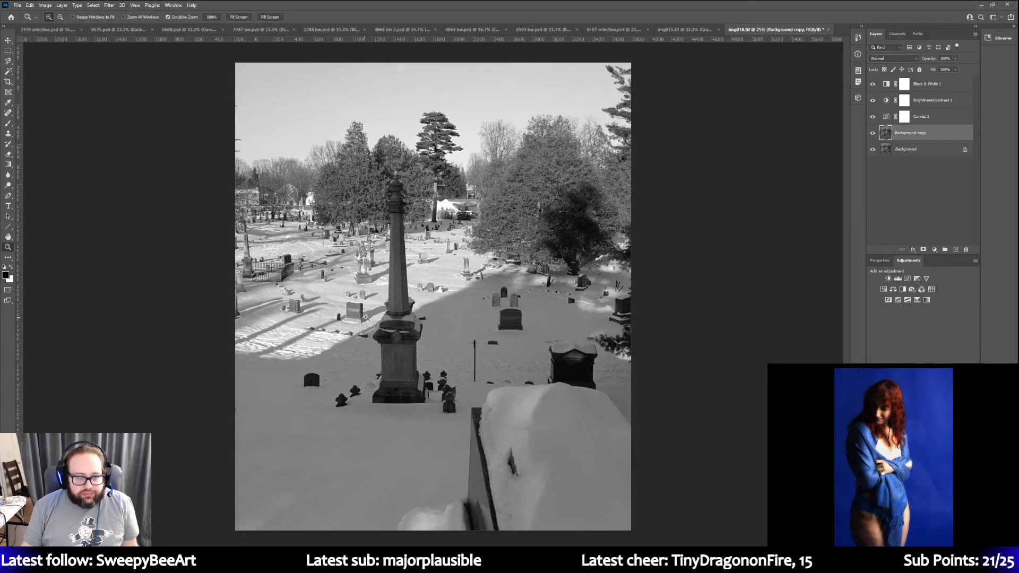
pyautogui.moveTo(373, 307); pyautogui.dragTo(373, 308)
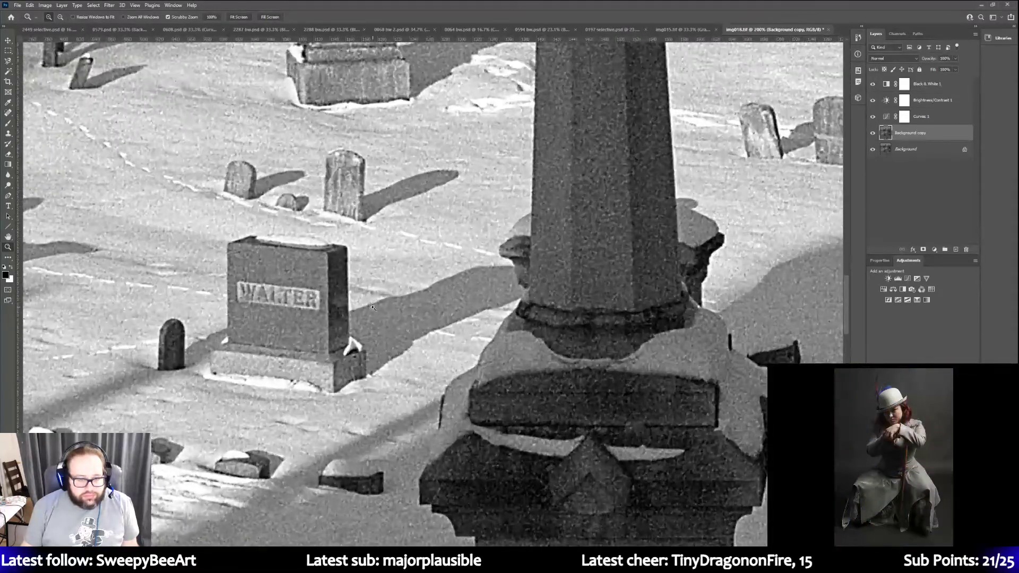
pyautogui.scroll(-2, 356, 345)
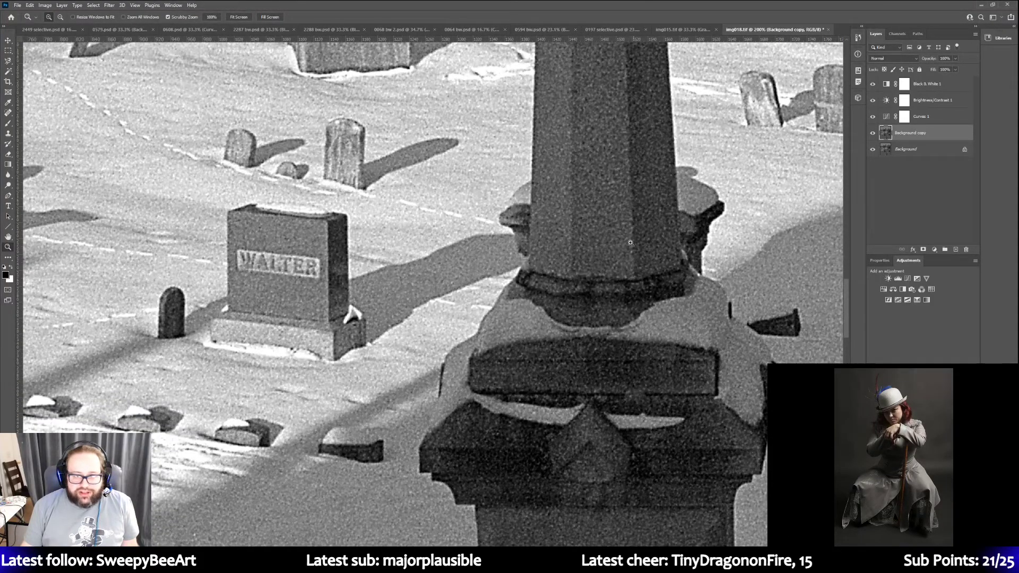
pyautogui.click(61, 17)
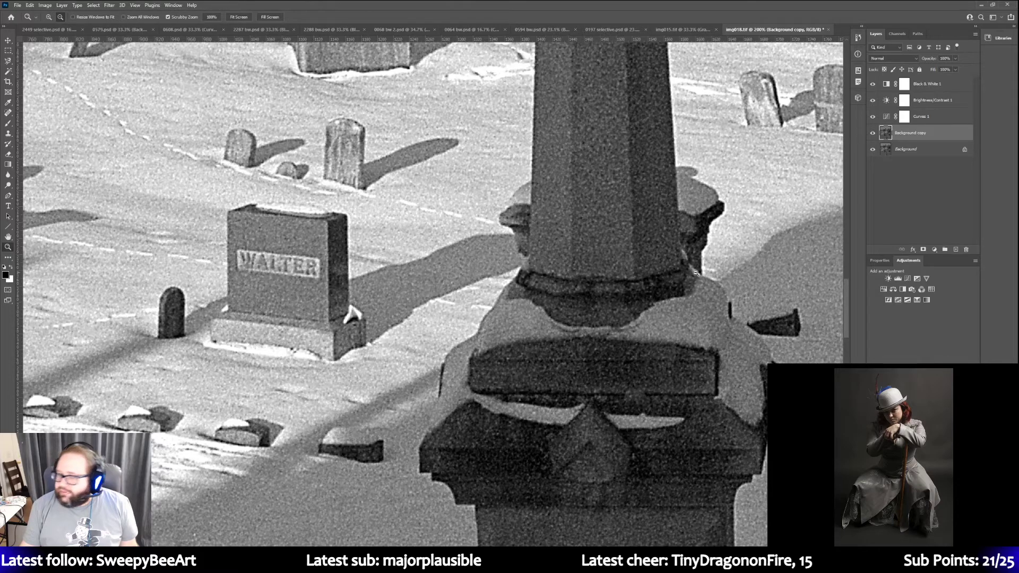
pyautogui.click(738, 232)
pyautogui.click(738, 232)
pyautogui.click(738, 232)
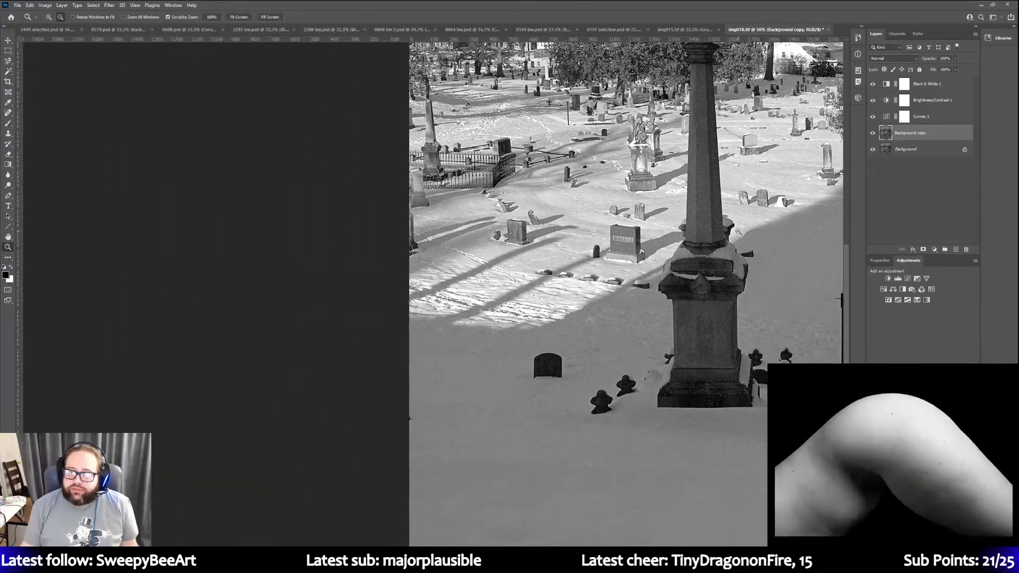
pyautogui.click(738, 232)
pyautogui.moveTo(487, 548); pyautogui.dragTo(574, 549)
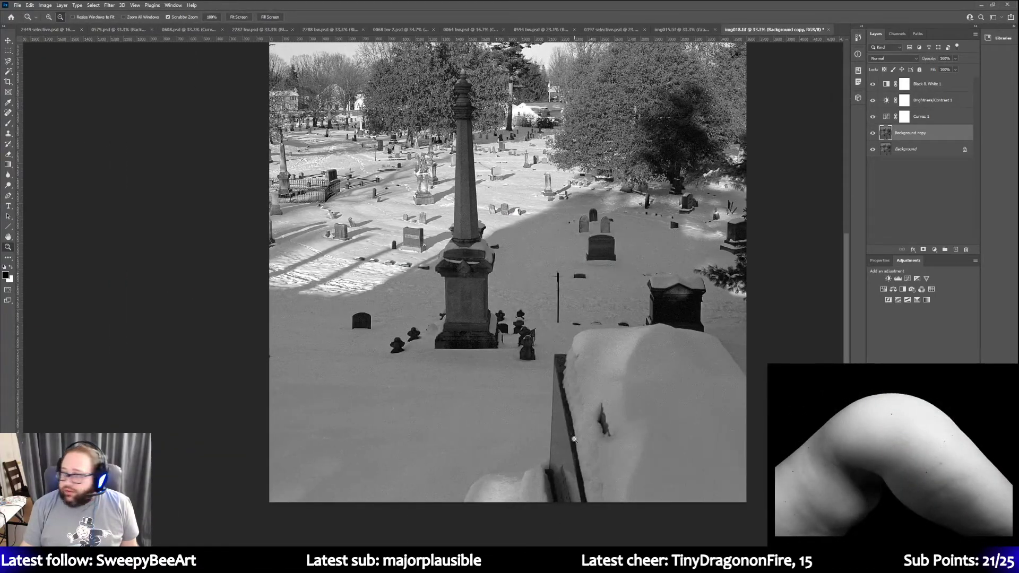
pyautogui.scroll(5, 636, 303)
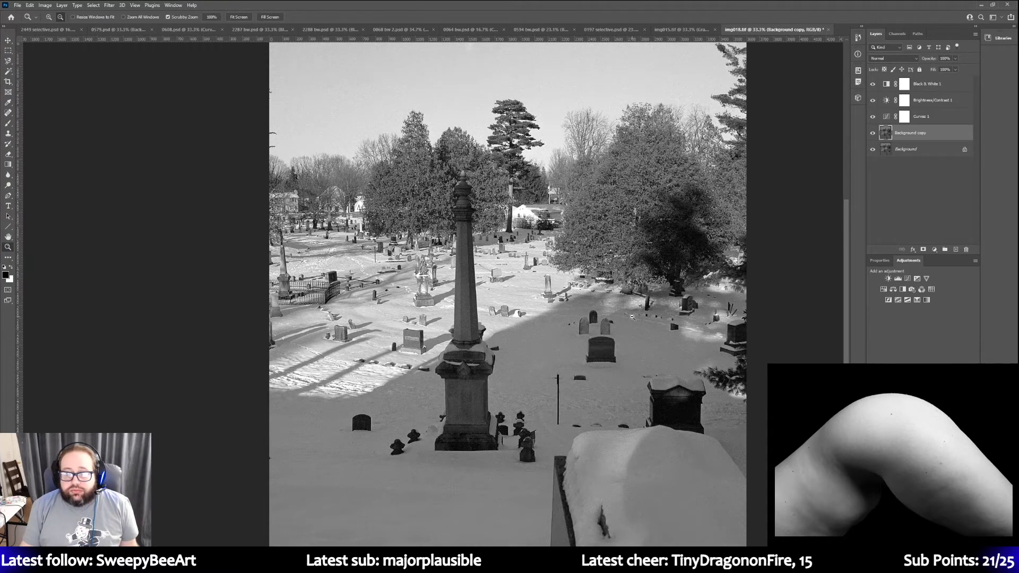
pyautogui.scroll(-2, 630, 316)
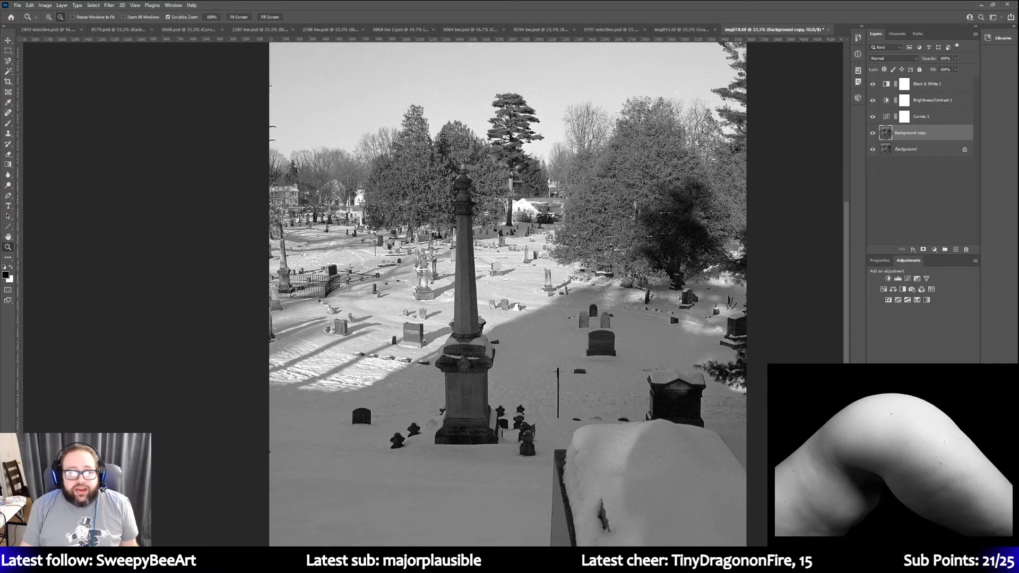
pyautogui.scroll(-2, 346, 127)
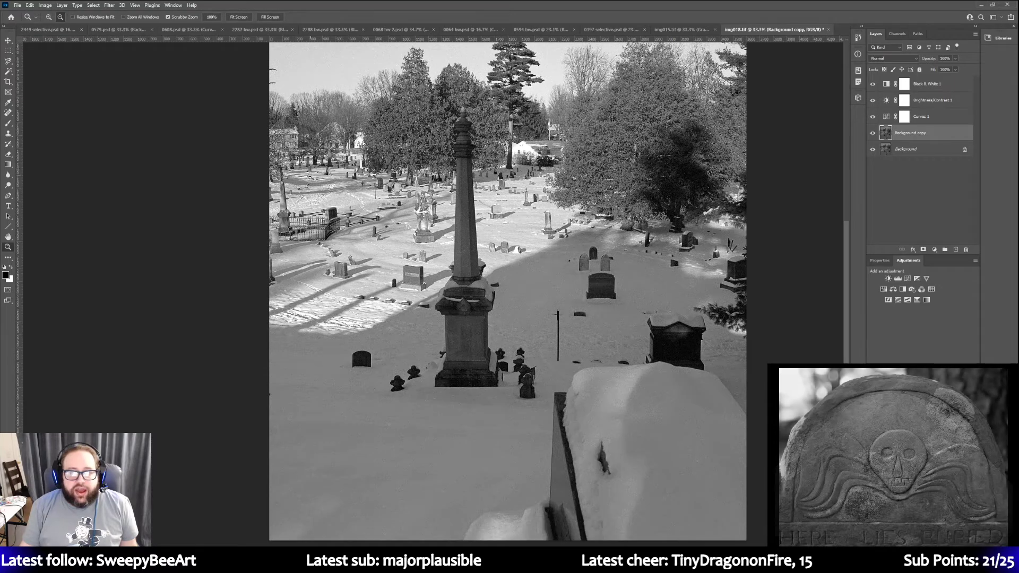
pyautogui.scroll(3, 301, 192)
pyautogui.scroll(2, 300, 192)
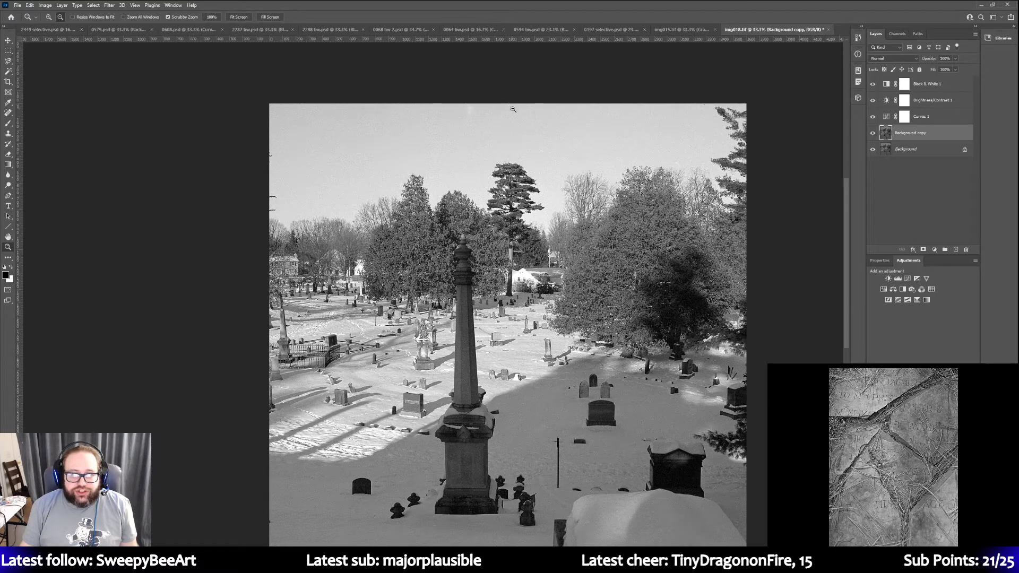
pyautogui.click(9, 52)
pyautogui.moveTo(510, 103); pyautogui.dragTo(609, 155)
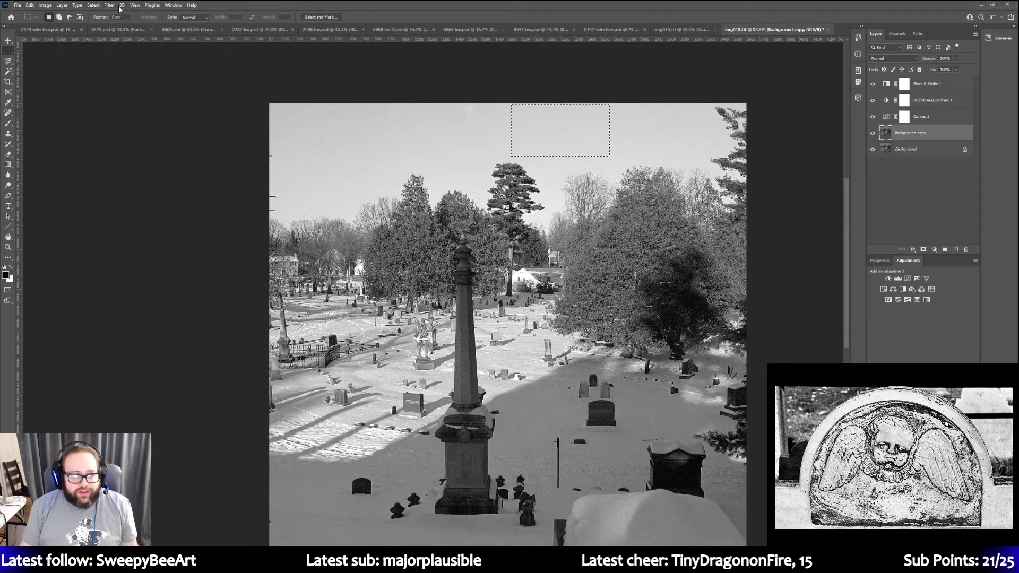
pyautogui.click(93, 5)
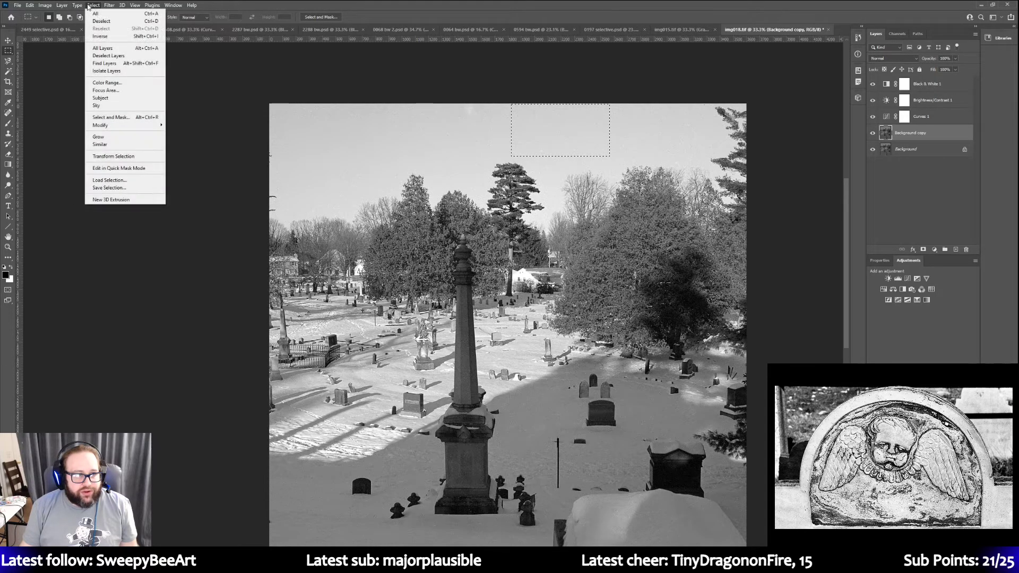
pyautogui.moveTo(147, 5)
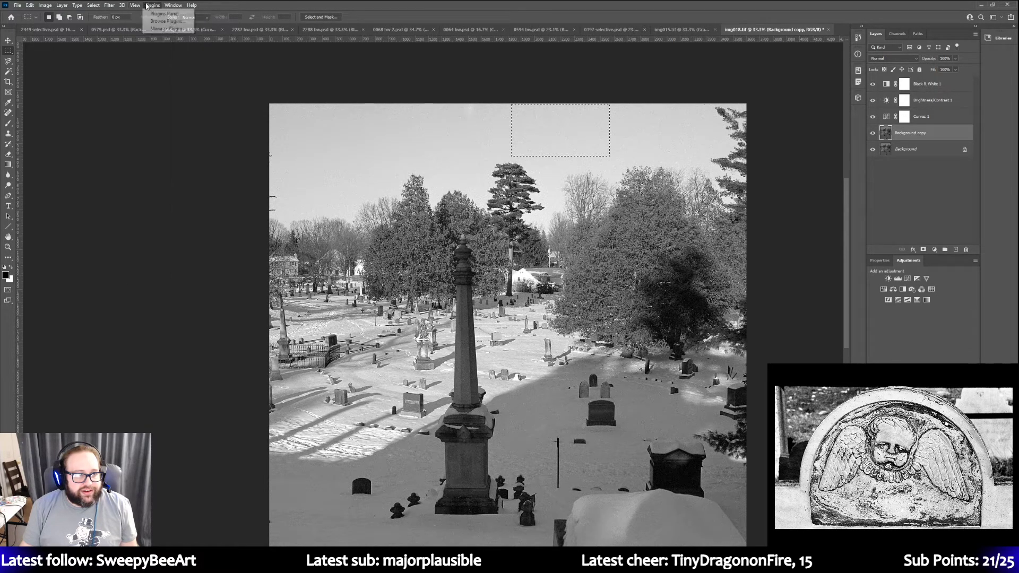
pyautogui.click(217, 27)
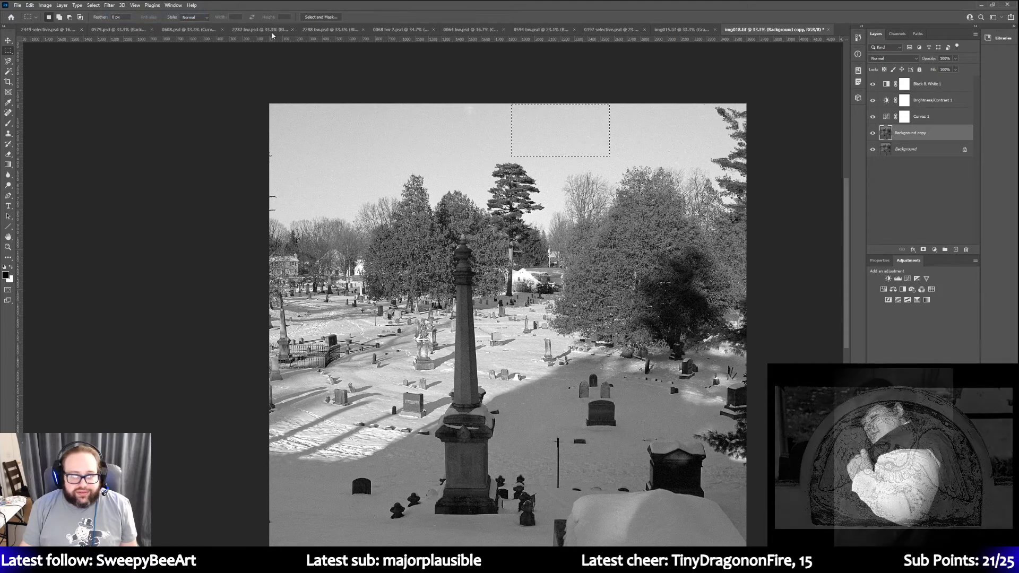
pyautogui.click(544, 109)
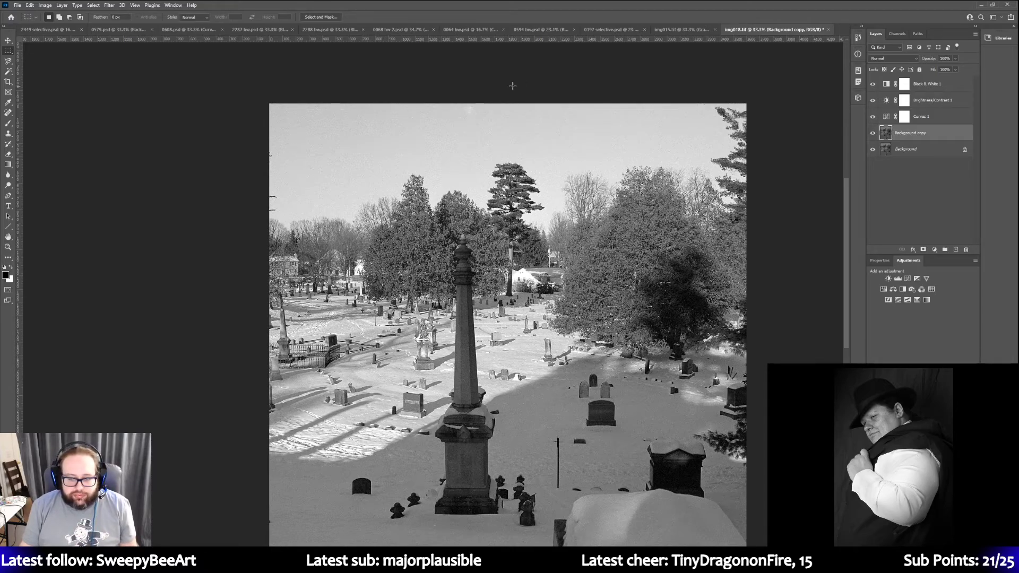
# Save the layered photo as a Photoshop PSD file named 018 in the ABA March 2021 folder with Maximize Compatibility
pyautogui.scroll(-5, 519, 82)
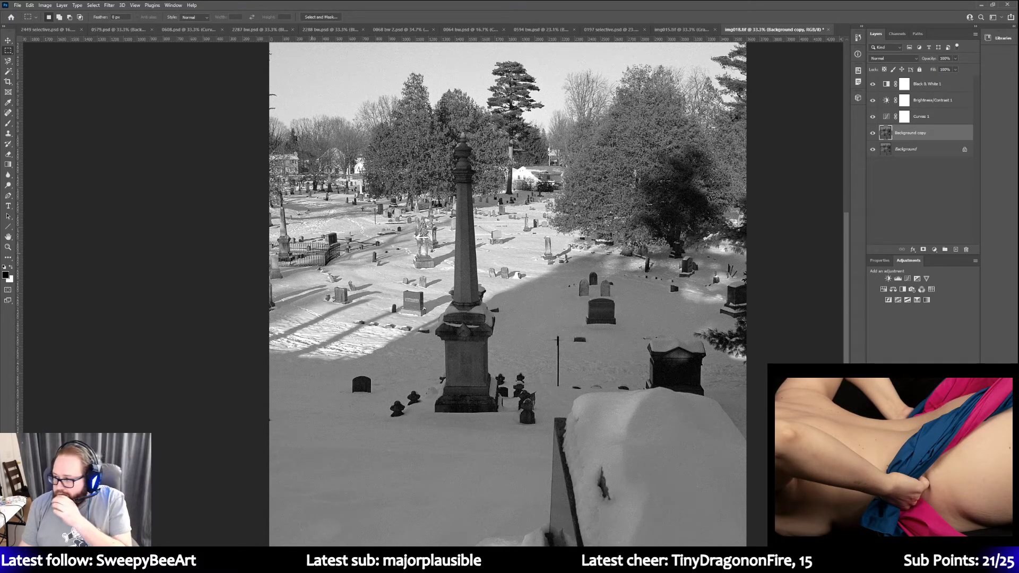
pyautogui.scroll(-1, 507, 295)
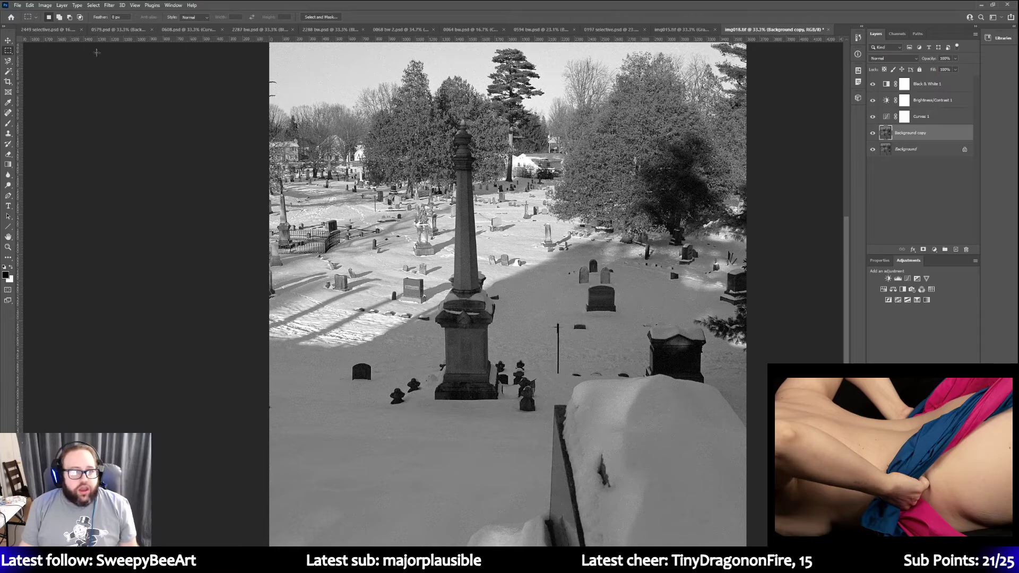
pyautogui.click(18, 5)
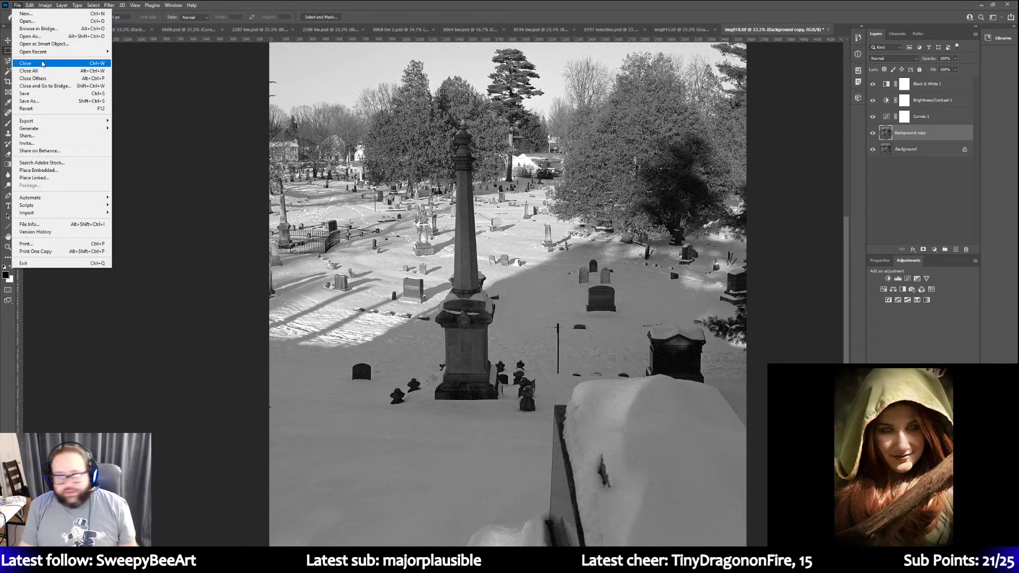
pyautogui.click(32, 101)
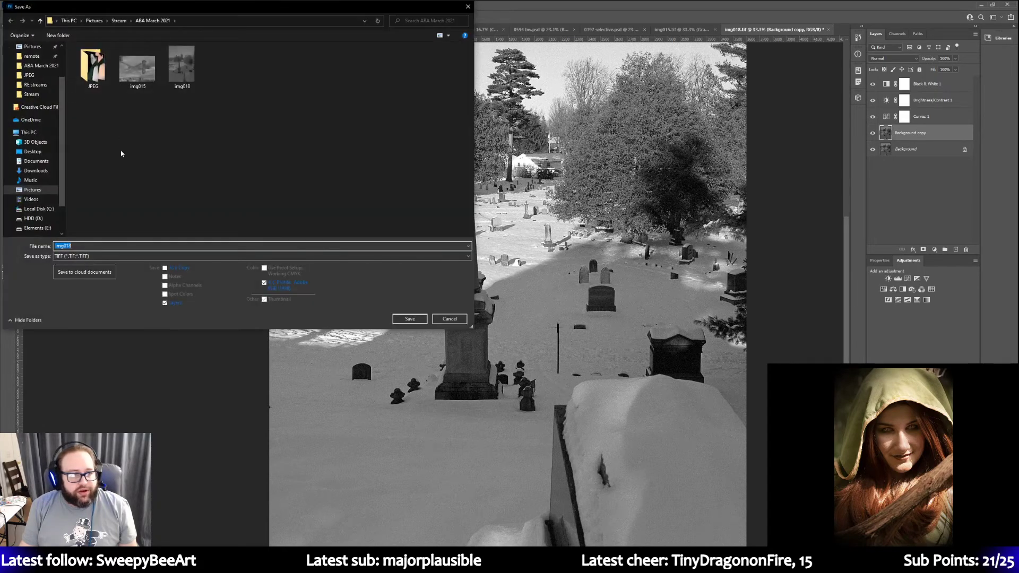
pyautogui.click(64, 244)
pyautogui.press('BackSpace')
pyautogui.press('BackSpace')
pyautogui.press('BackSpace')
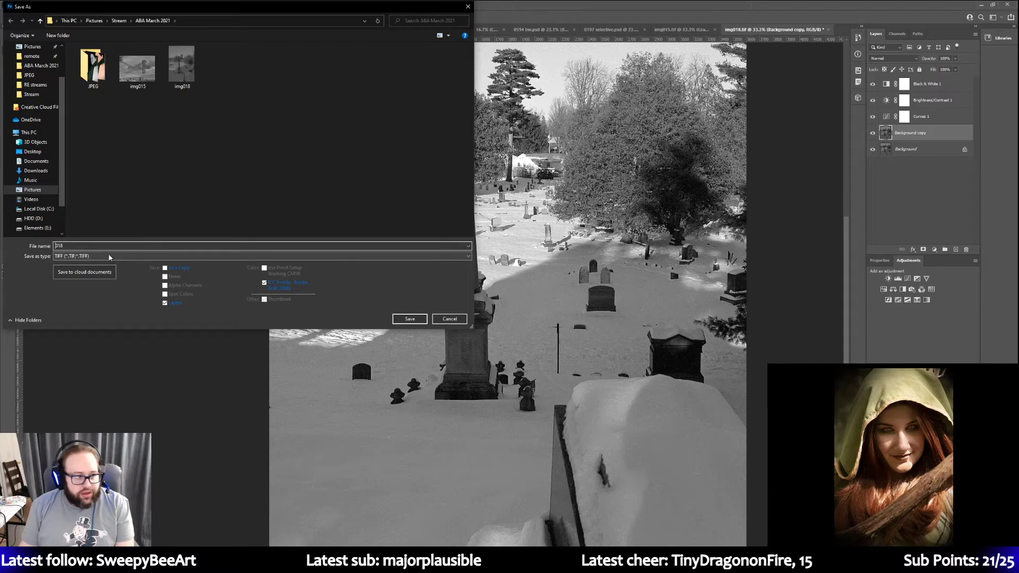
pyautogui.click(110, 257)
pyautogui.click(110, 264)
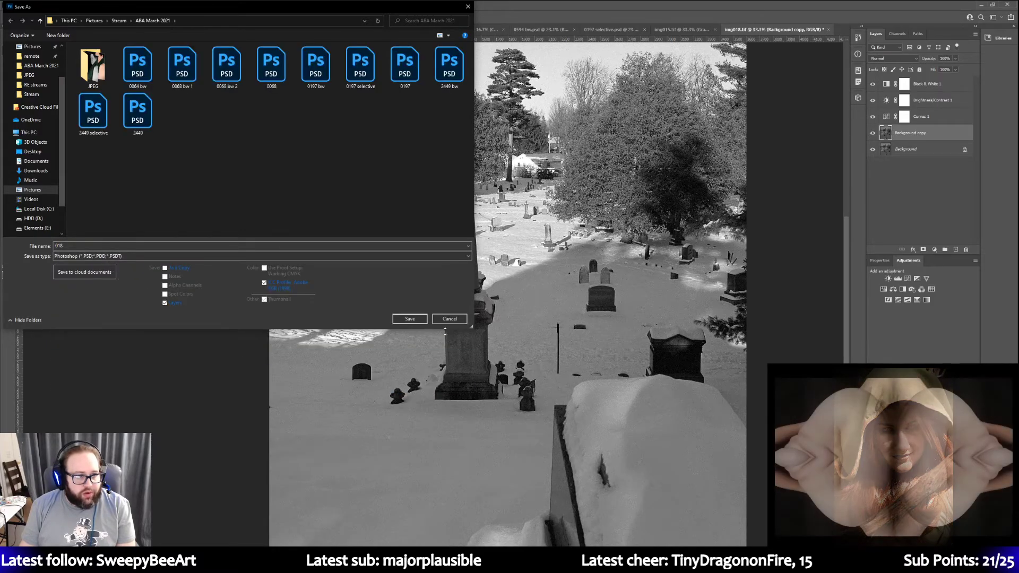
pyautogui.click(409, 319)
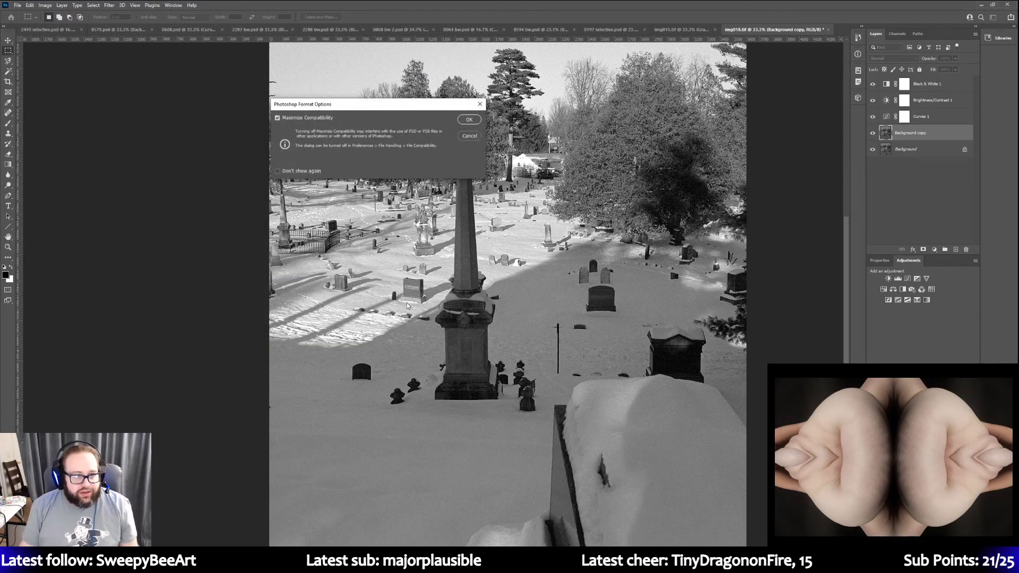
pyautogui.click(467, 120)
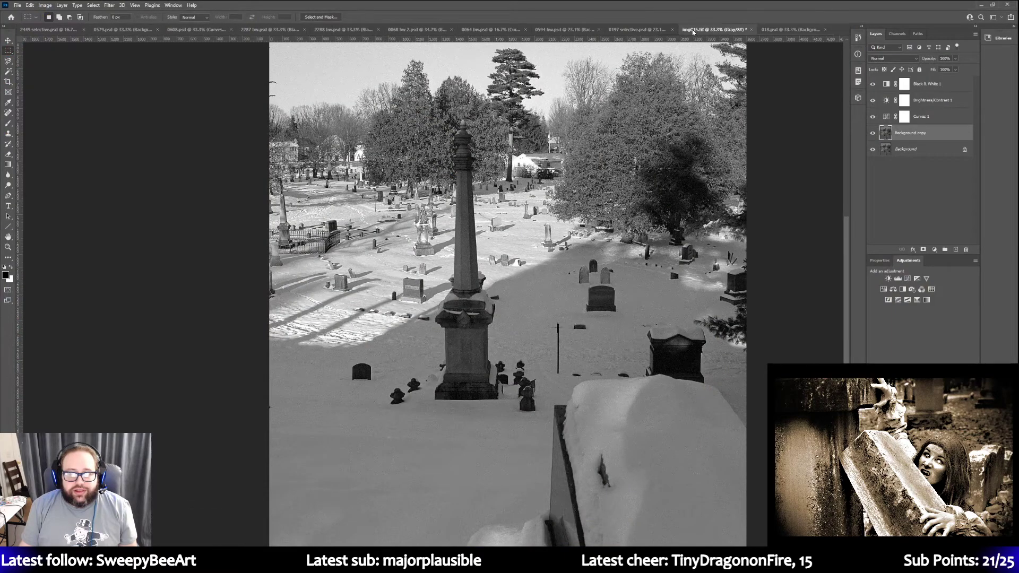
# Switch to the img015.tif stone cross photo and convert it from grayscale to RGB Color mode
pyautogui.click(695, 32)
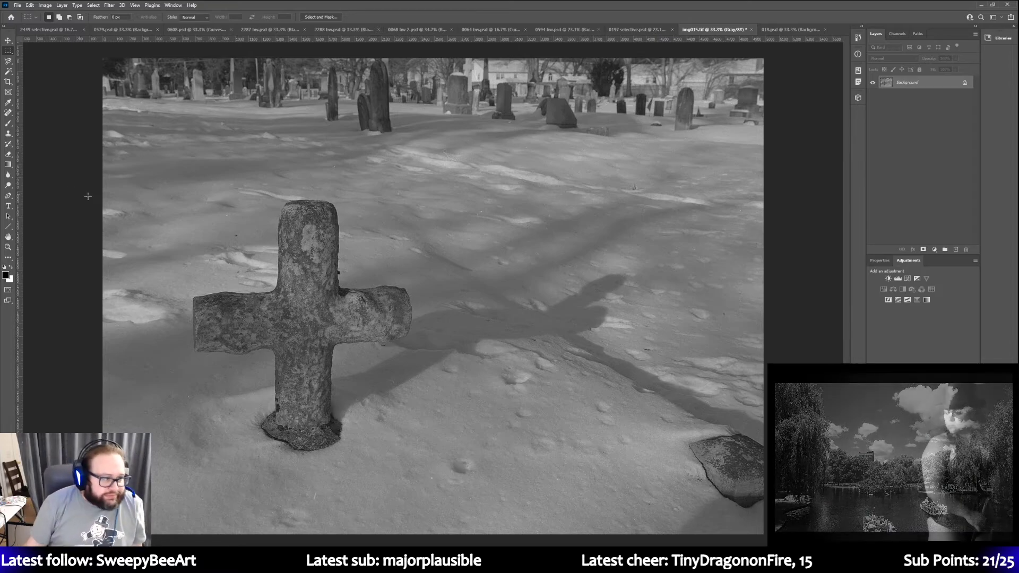
pyautogui.click(10, 247)
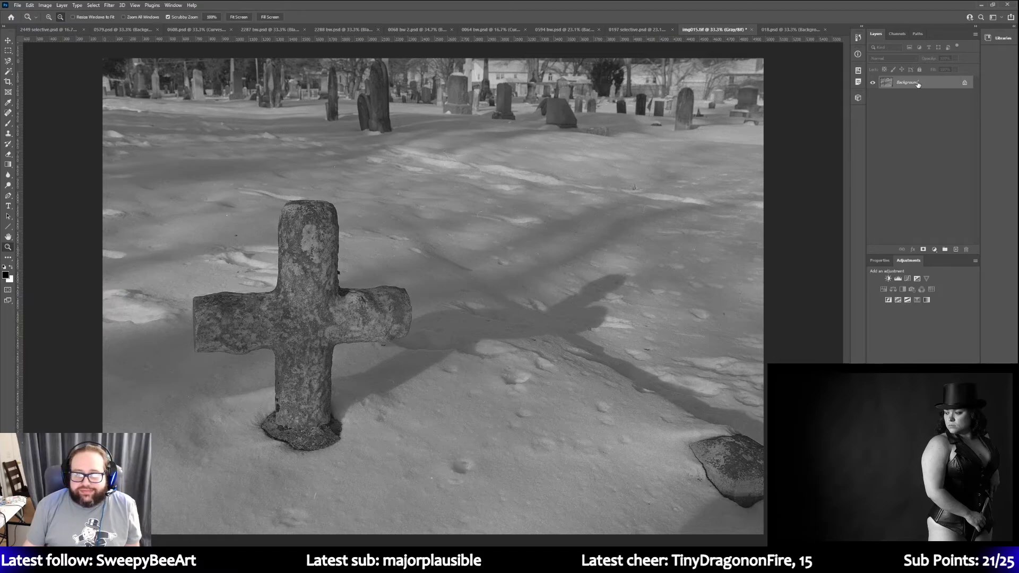
pyautogui.click(78, 6)
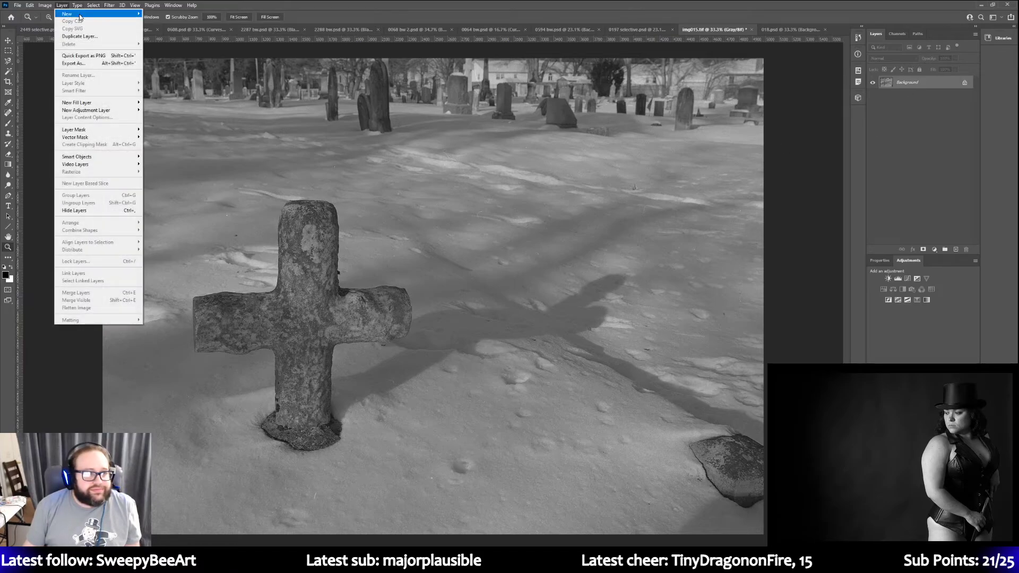
pyautogui.moveTo(53, 9)
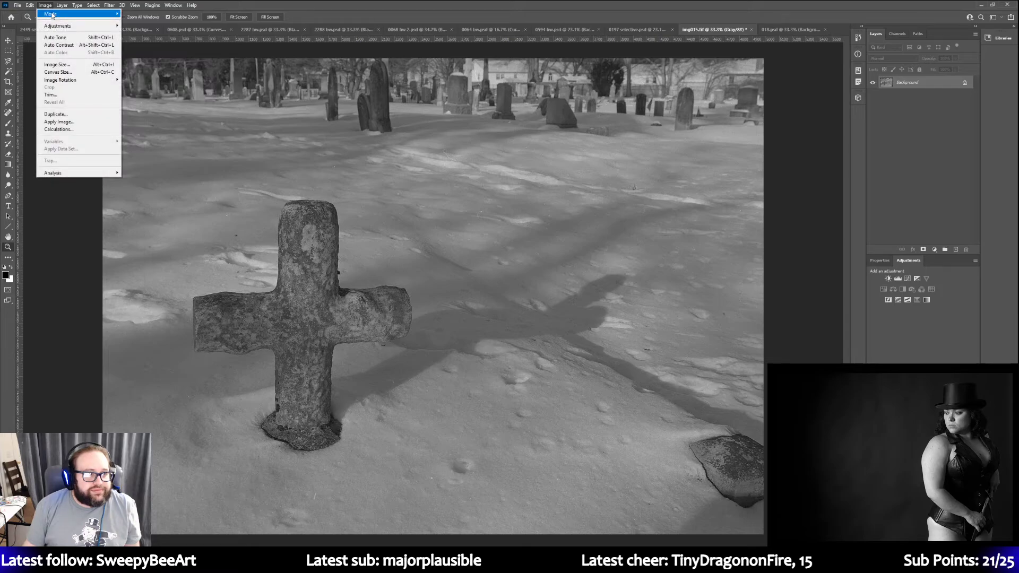
pyautogui.click(146, 44)
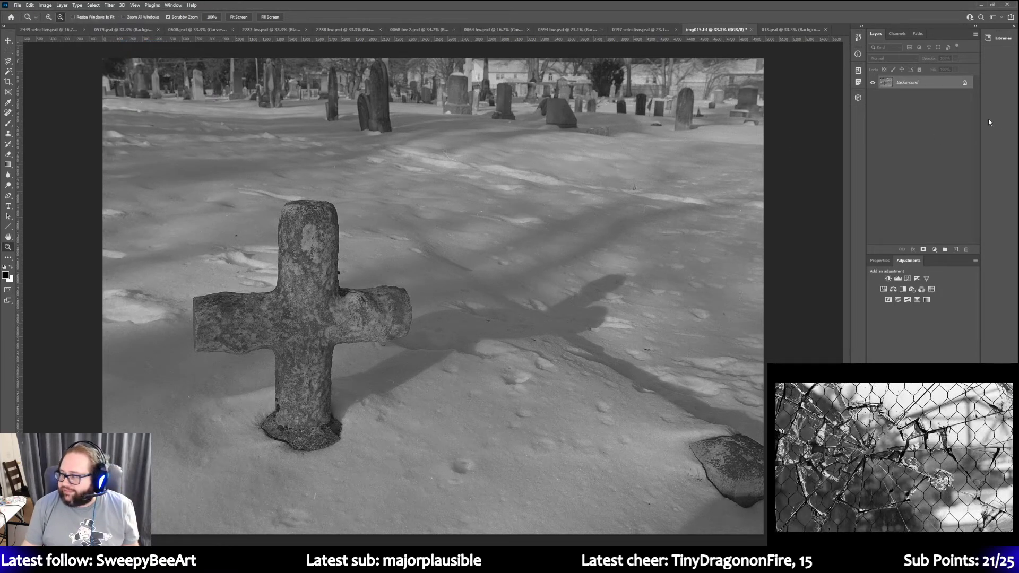
# Duplicate the Background layer as Background copy within img015.tif
pyautogui.rightClick(914, 87)
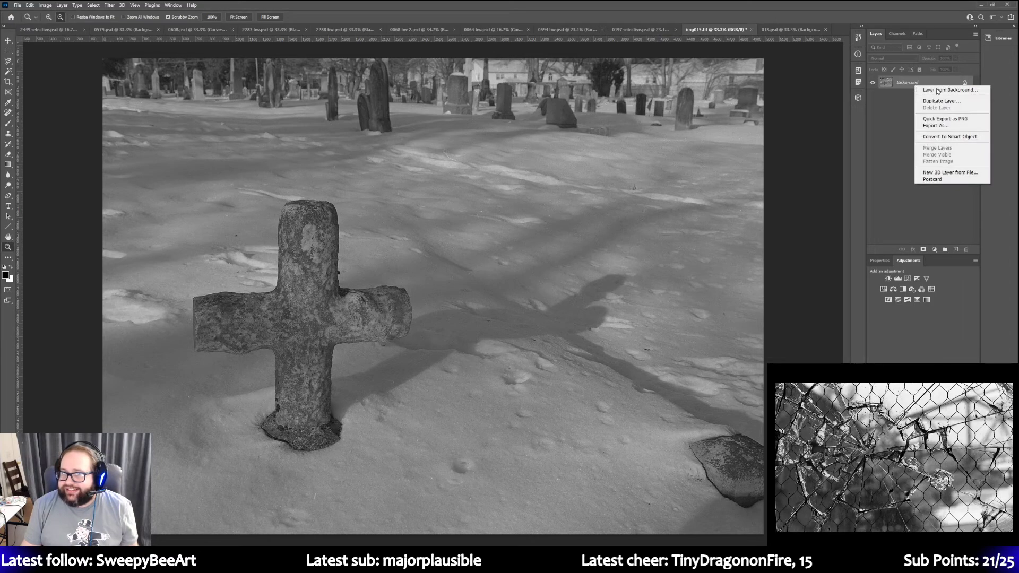
pyautogui.click(942, 103)
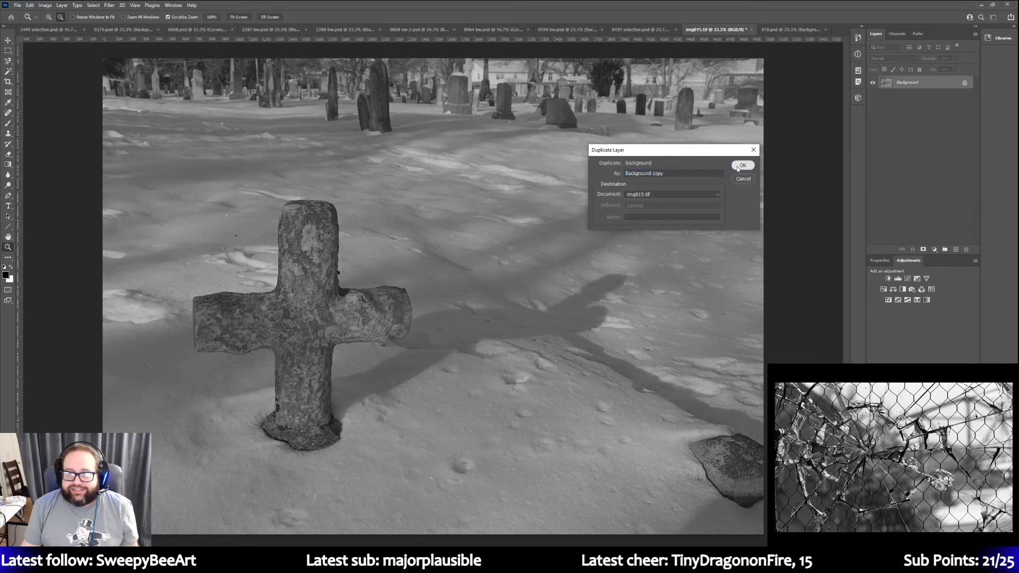
pyautogui.click(738, 166)
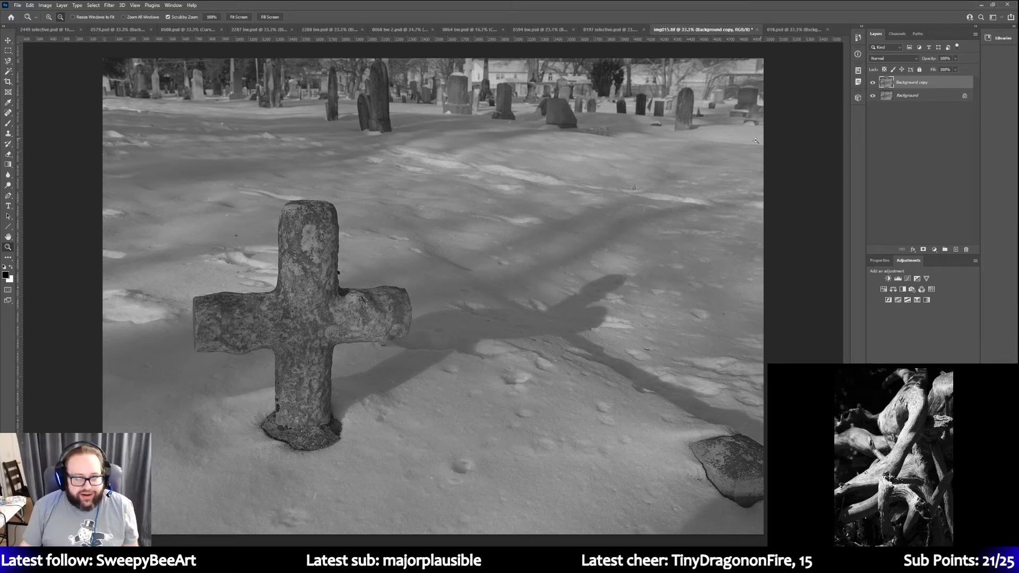
# Add a Curves adjustment layer above Background copy, moving the white and black points inward to increase contrast
pyautogui.click(906, 279)
pyautogui.moveTo(965, 306); pyautogui.dragTo(947, 307)
pyautogui.moveTo(889, 385); pyautogui.dragTo(900, 385)
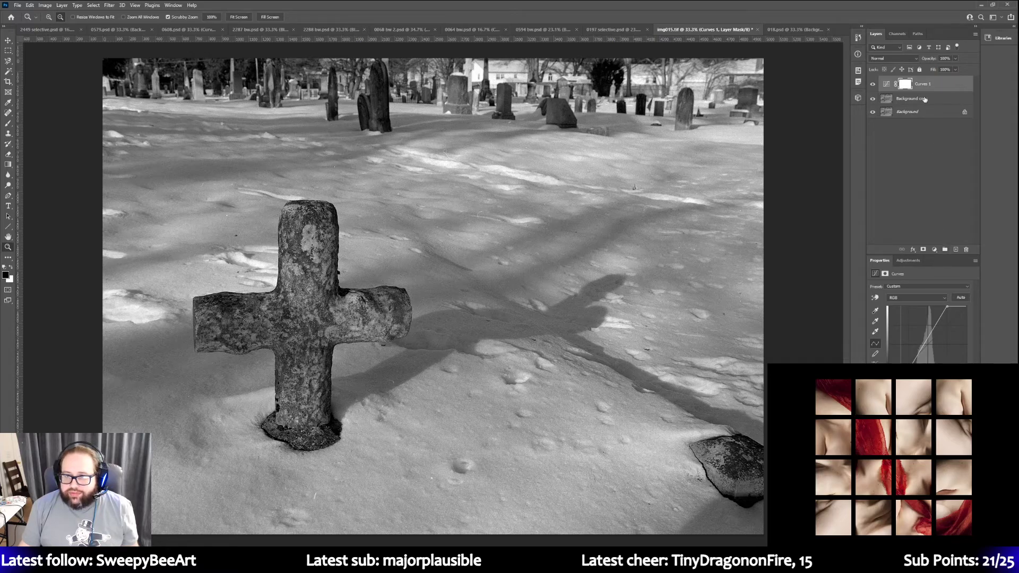
pyautogui.click(910, 261)
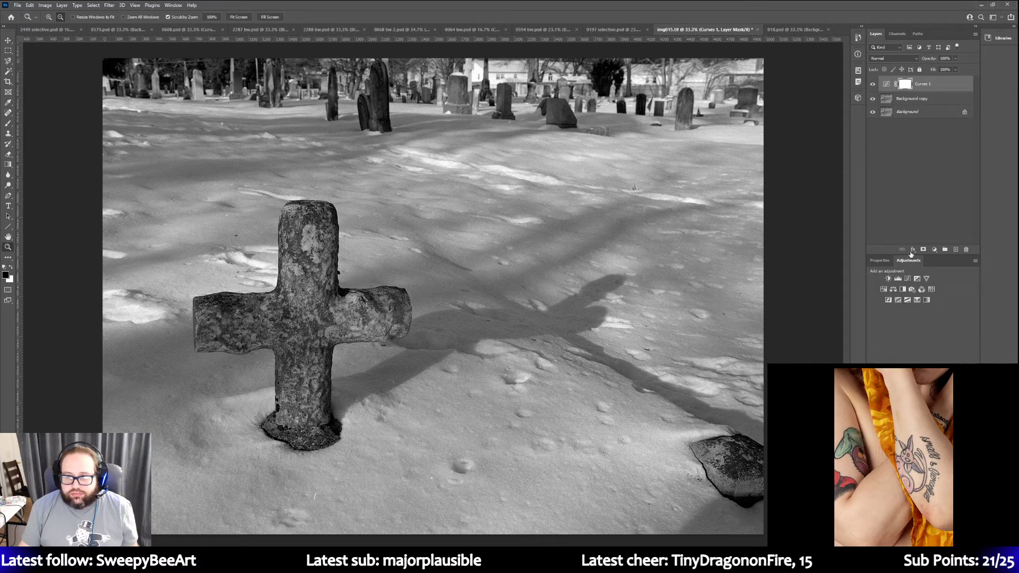
# Add a Brightness/Contrast adjustment layer above the Curves layer and raise its contrast to 30
pyautogui.click(888, 280)
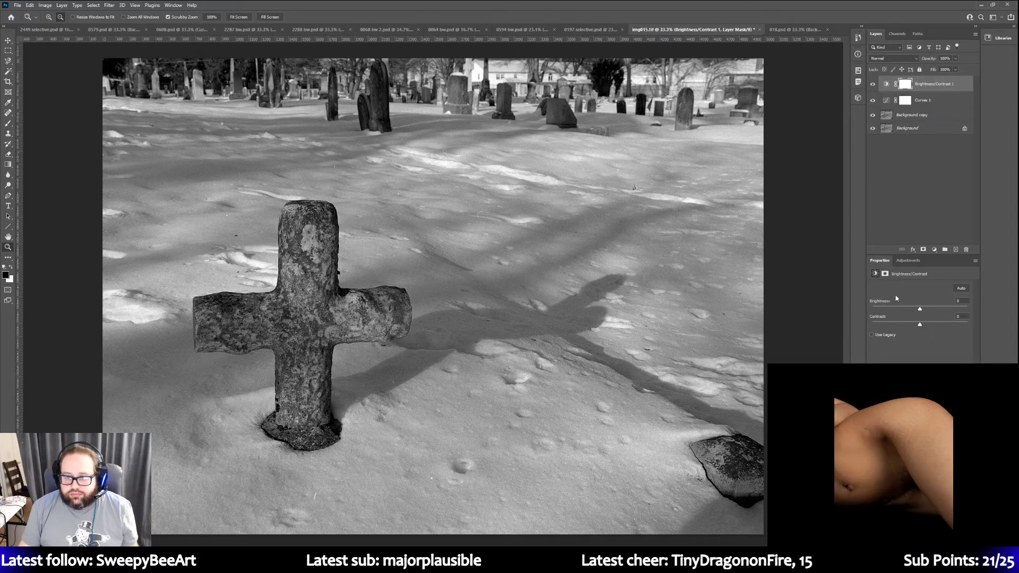
pyautogui.moveTo(920, 324); pyautogui.dragTo(935, 325)
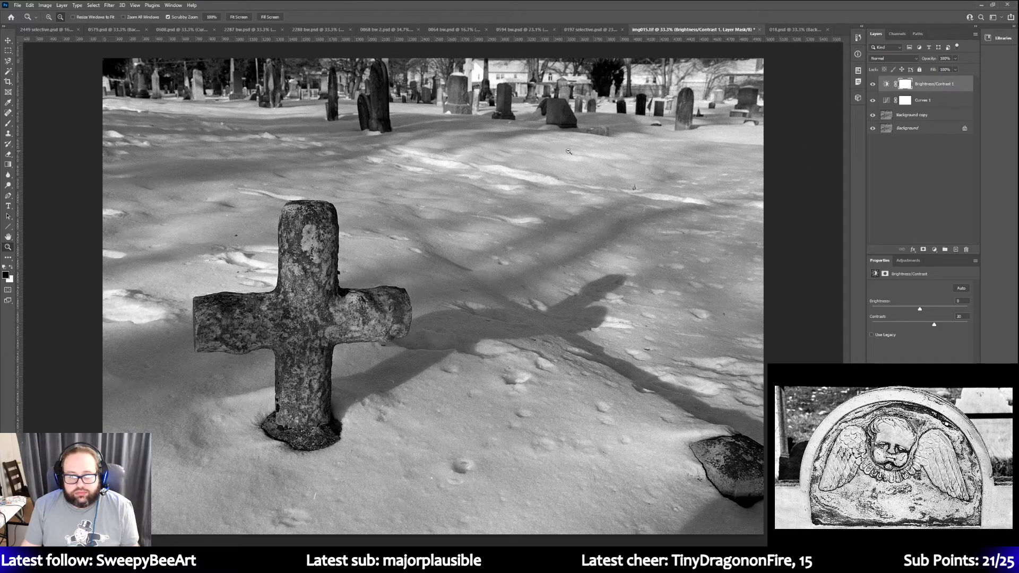
# Add a Selective Color adjustment layer on top and fine-tune the black amount in the Blacks range
pyautogui.click(918, 261)
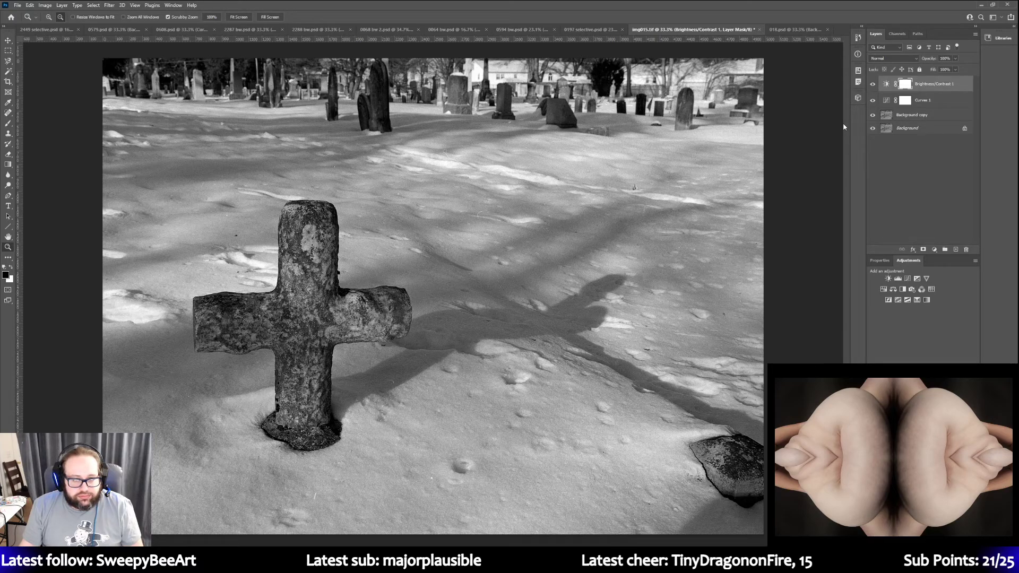
pyautogui.click(886, 261)
pyautogui.click(904, 262)
pyautogui.click(926, 300)
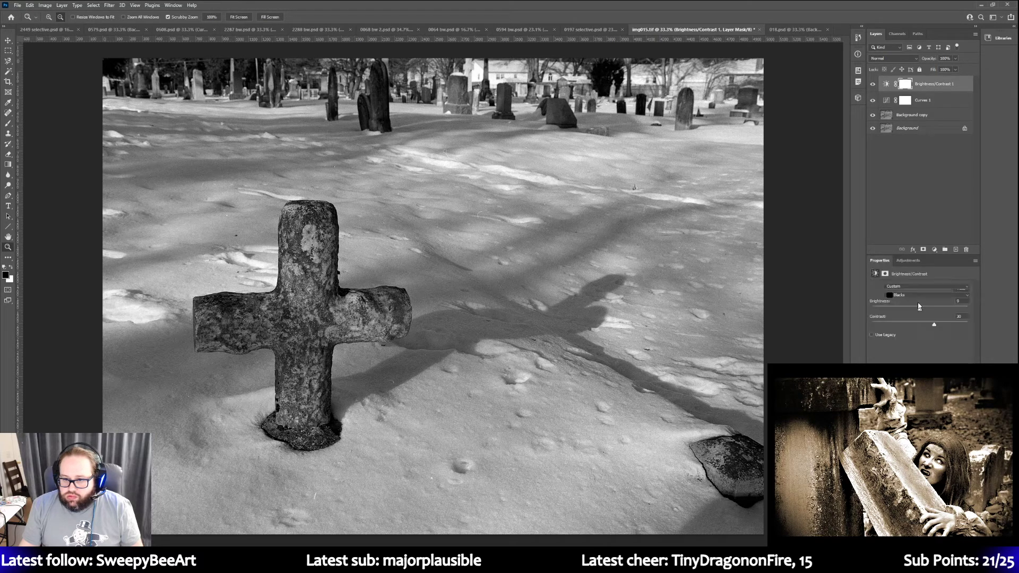
pyautogui.moveTo(920, 360); pyautogui.dragTo(920, 361)
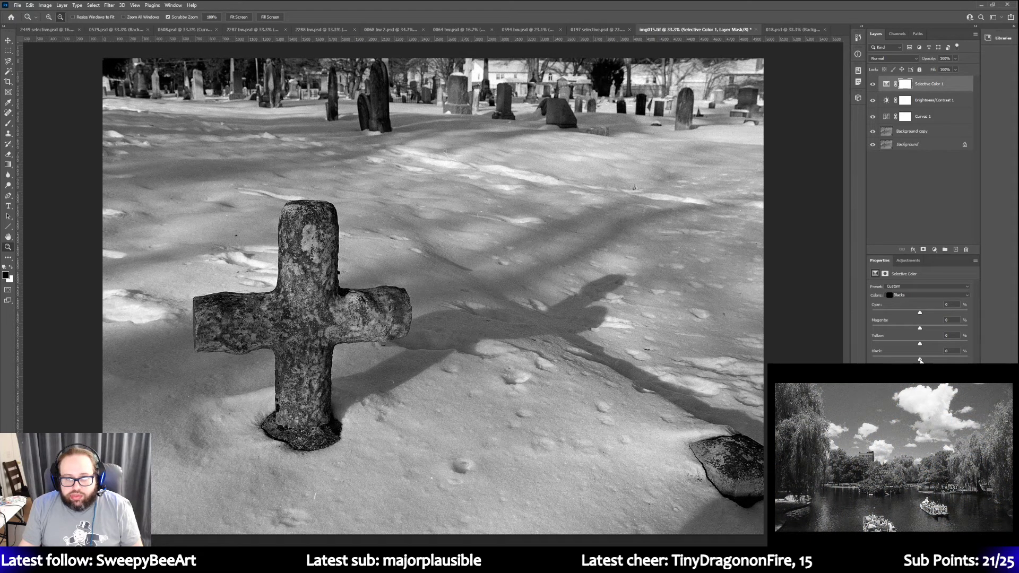
# On Background copy, marquee a small patch of snow beneath the distant speck and try the Dust & Scratches filter on it
pyautogui.click(902, 134)
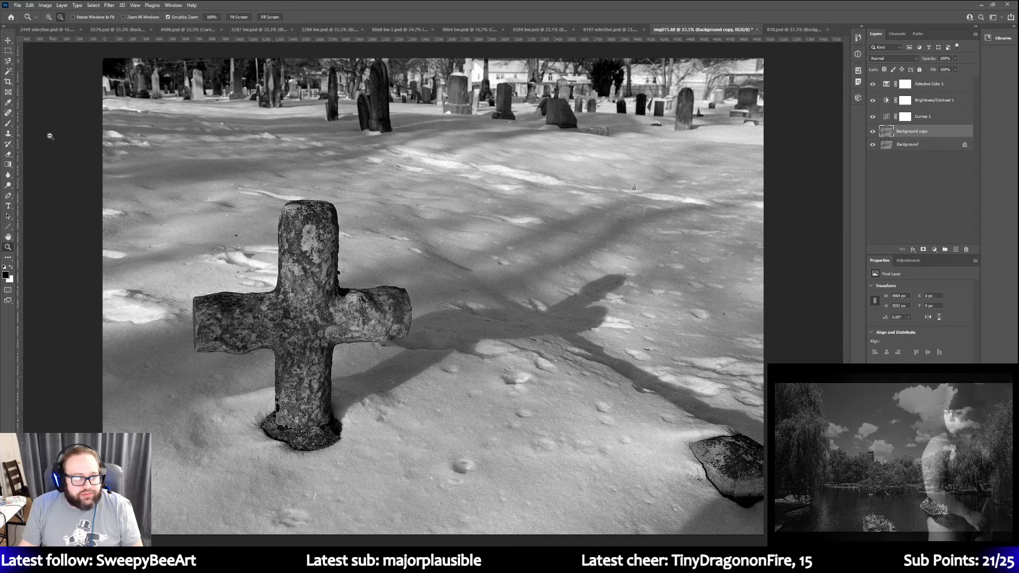
pyautogui.click(8, 50)
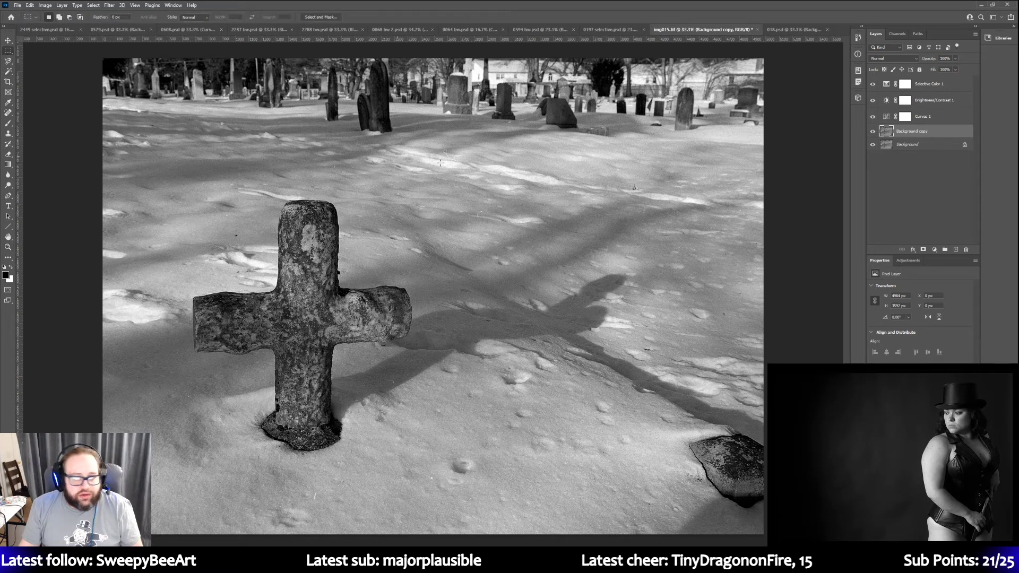
pyautogui.moveTo(629, 202); pyautogui.dragTo(651, 216)
pyautogui.click(111, 5)
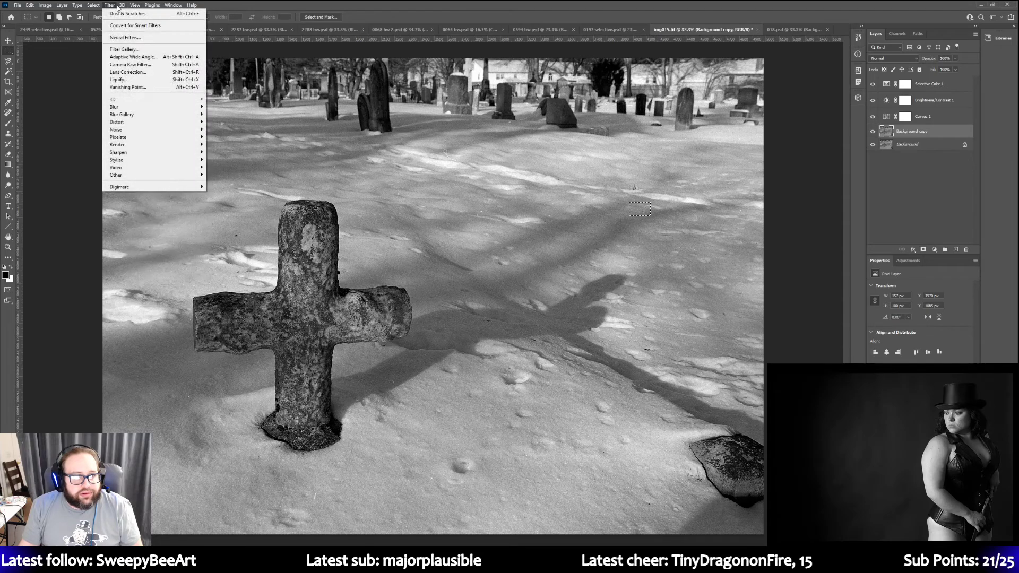
pyautogui.click(120, 14)
pyautogui.click(132, 52)
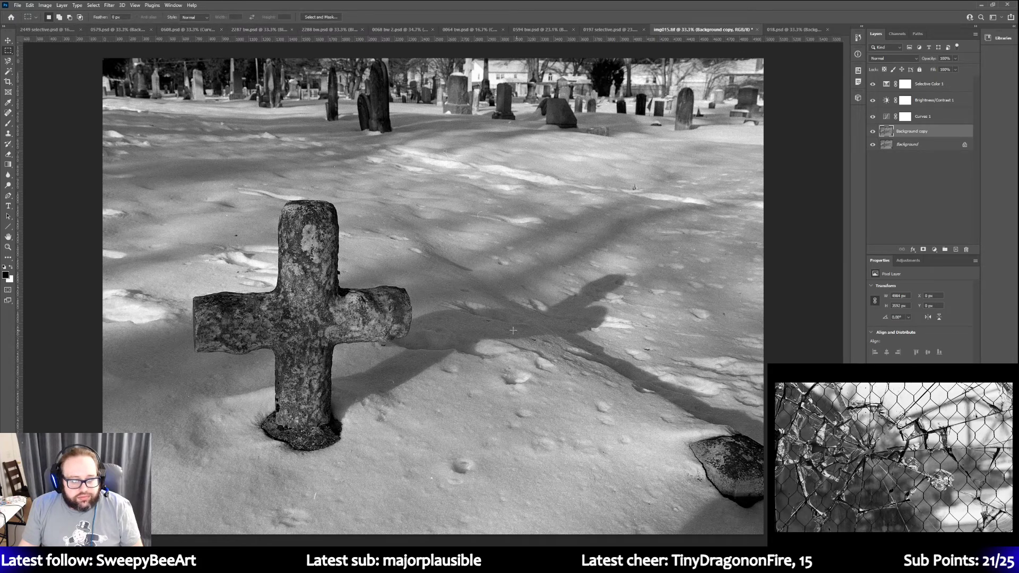
# Try to clean a small marqueed spot in the foreground snow below the cross with Dust & Scratches, and deselect it
pyautogui.moveTo(310, 491); pyautogui.dragTo(320, 501)
pyautogui.click(152, 5)
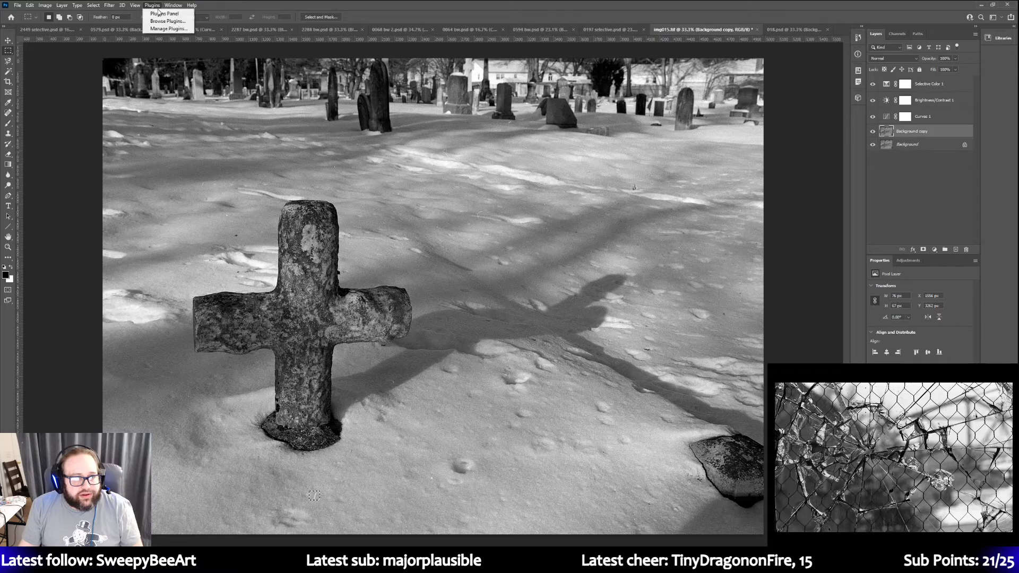
pyautogui.moveTo(108, 10)
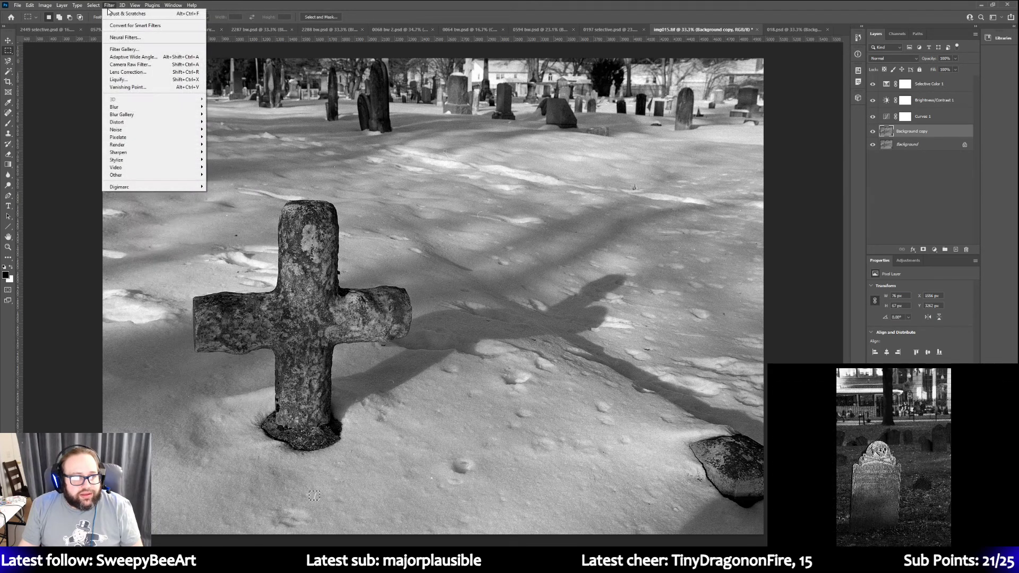
pyautogui.press('Escape')
pyautogui.hotkey('ctrl', 'd')
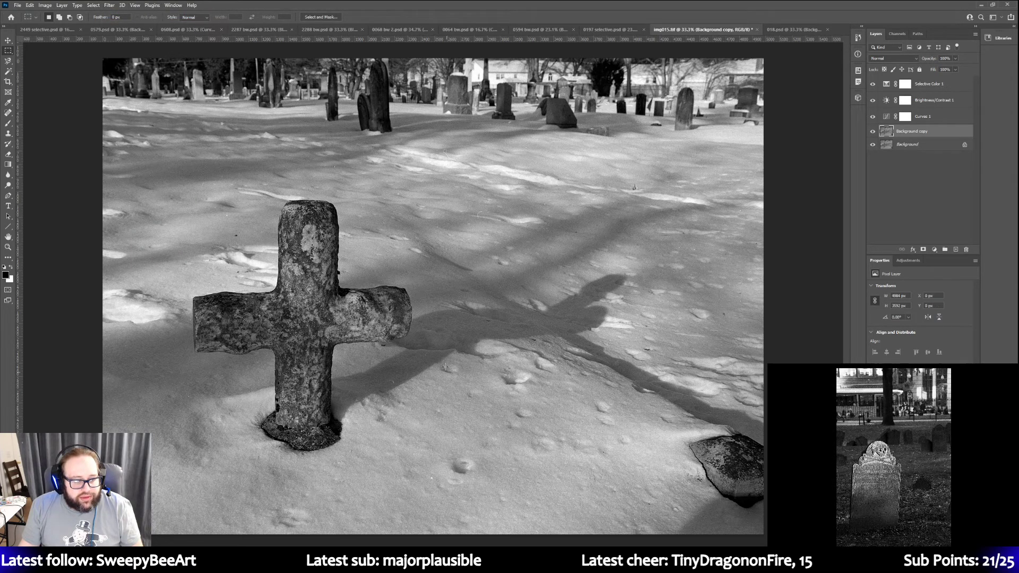
# Undo the dust-removal attempts and marquee selections on Background copy, and switch to the Clone Stamp tool
pyautogui.click(29, 5)
pyautogui.click(37, 13)
pyautogui.click(31, 6)
pyautogui.click(36, 13)
pyautogui.click(31, 6)
pyautogui.click(36, 13)
pyautogui.click(32, 6)
pyautogui.click(37, 13)
pyautogui.click(30, 5)
pyautogui.click(36, 13)
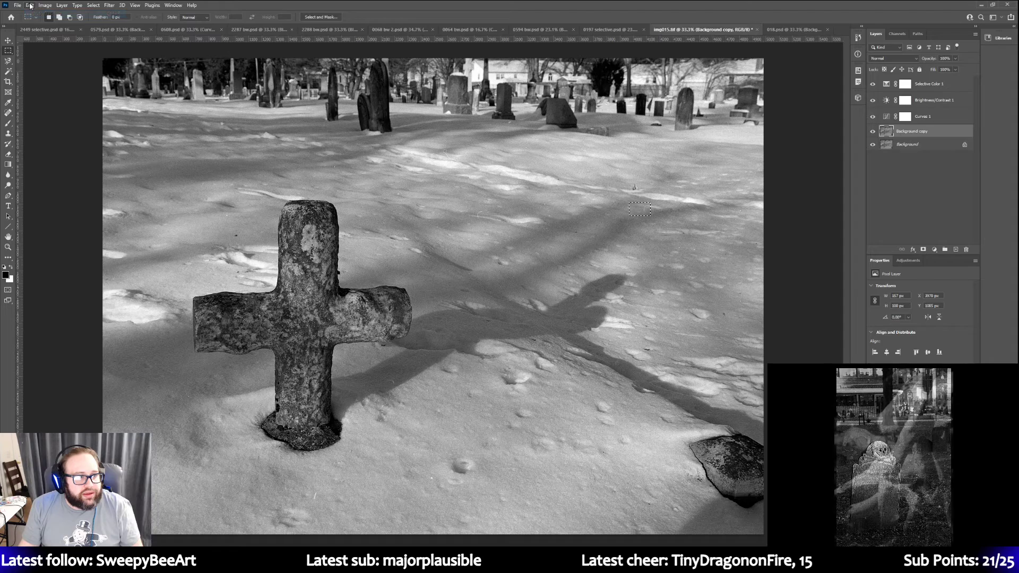
pyautogui.click(30, 5)
pyautogui.click(36, 14)
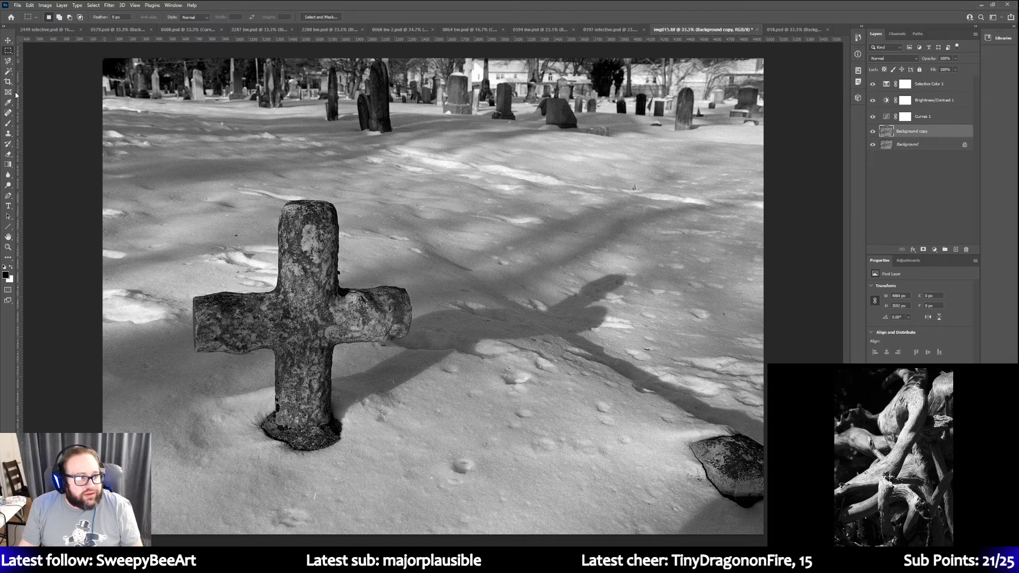
pyautogui.click(8, 134)
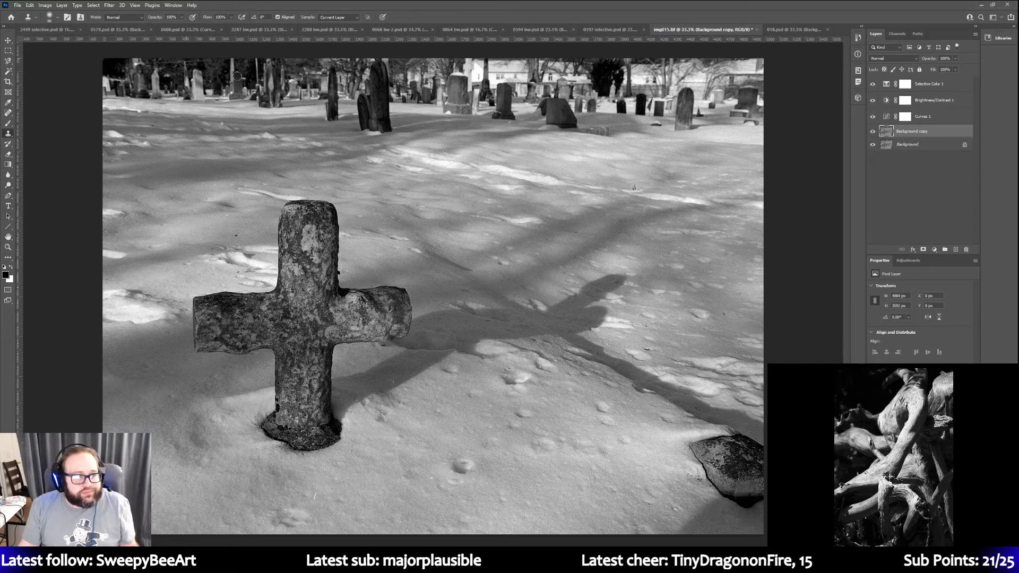
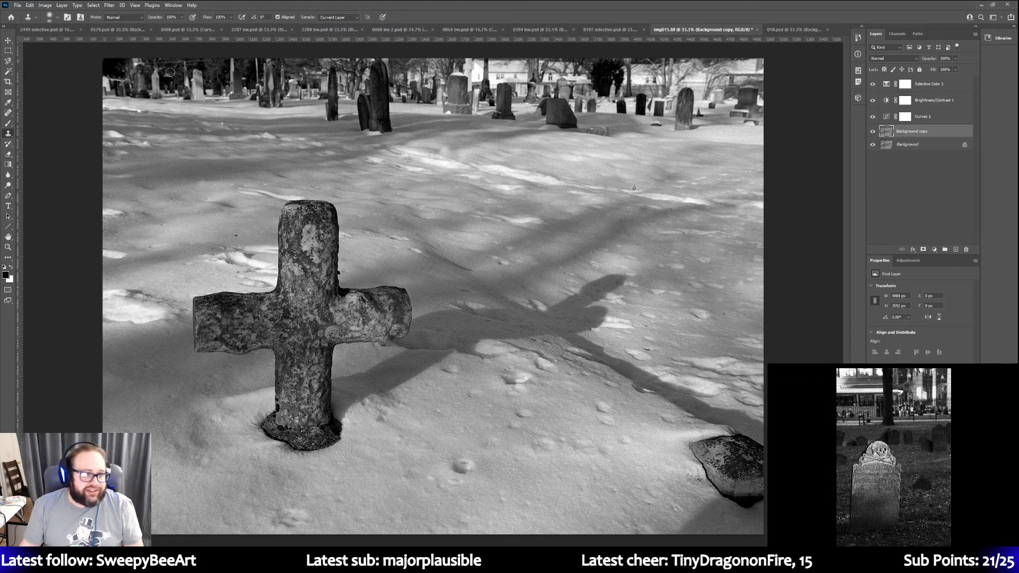
# Save the layered cross photo as a Photoshop PSD file named 015 in the ABA March 2021 folder with Maximize Compatibility
pyautogui.click(17, 6)
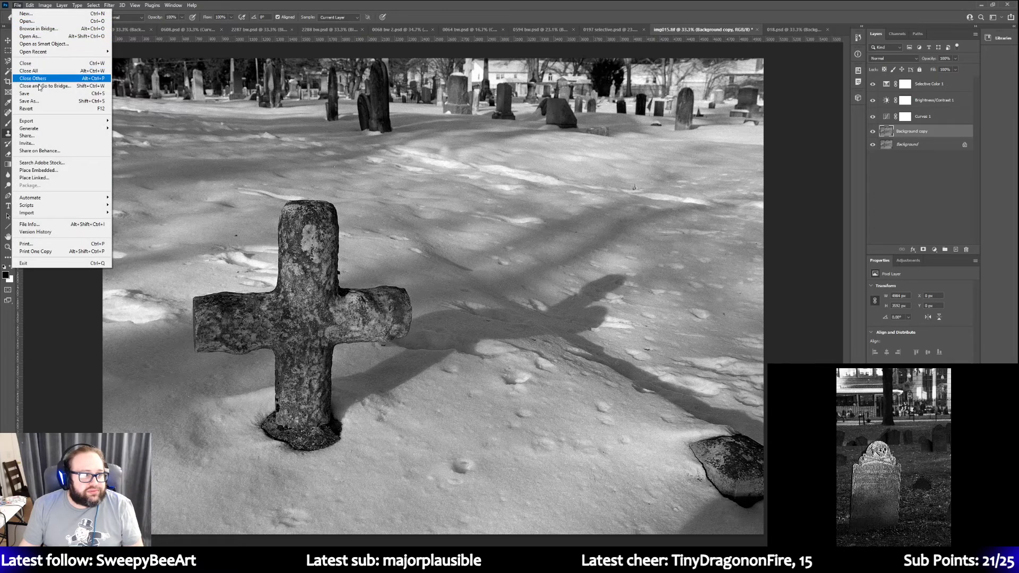
pyautogui.click(40, 101)
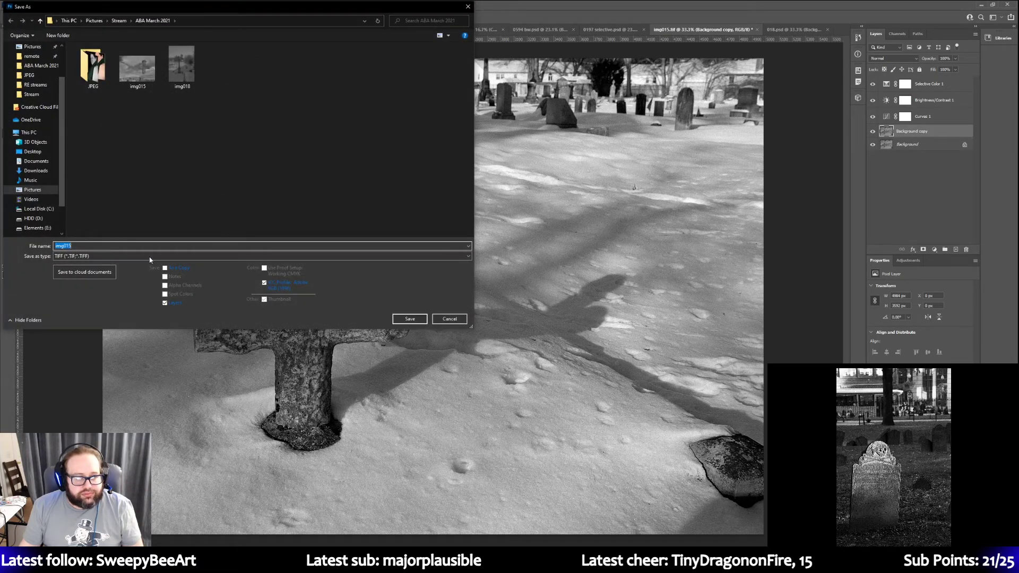
pyautogui.click(149, 257)
pyautogui.click(149, 264)
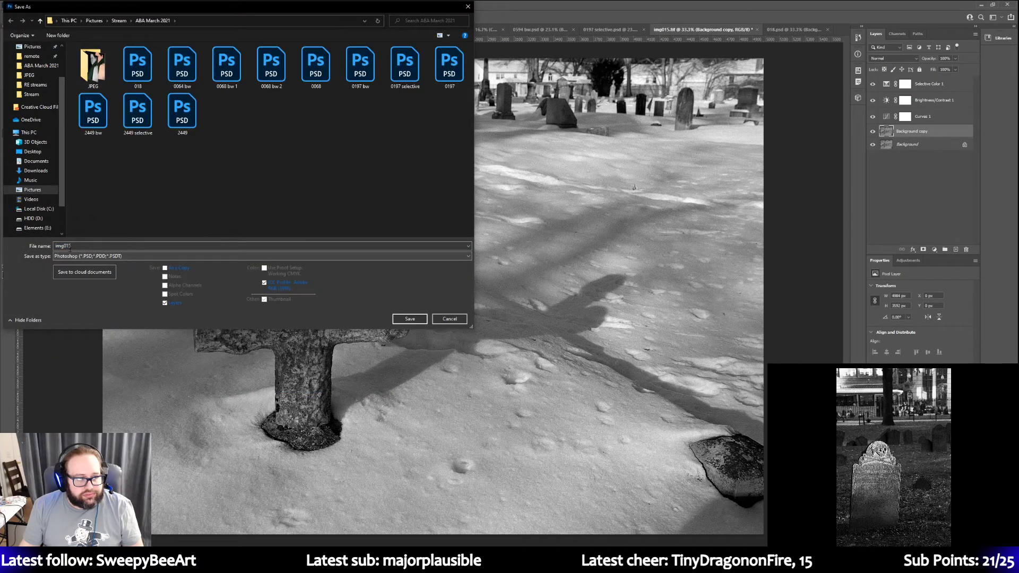
pyautogui.doubleClick(54, 247)
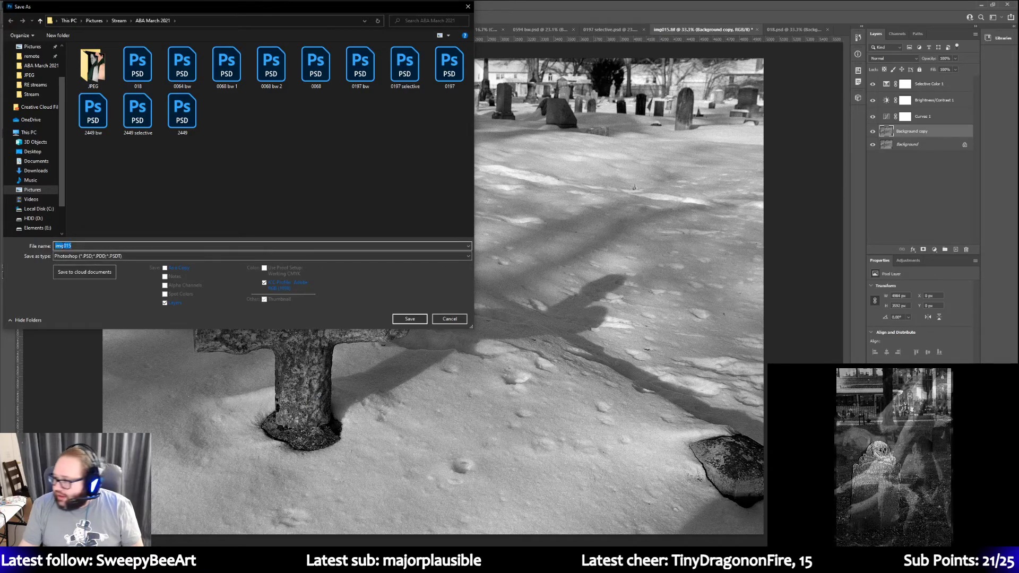
pyautogui.click(62, 247)
pyautogui.press('BackSpace')
pyautogui.press('BackSpace')
pyautogui.press('BackSpace')
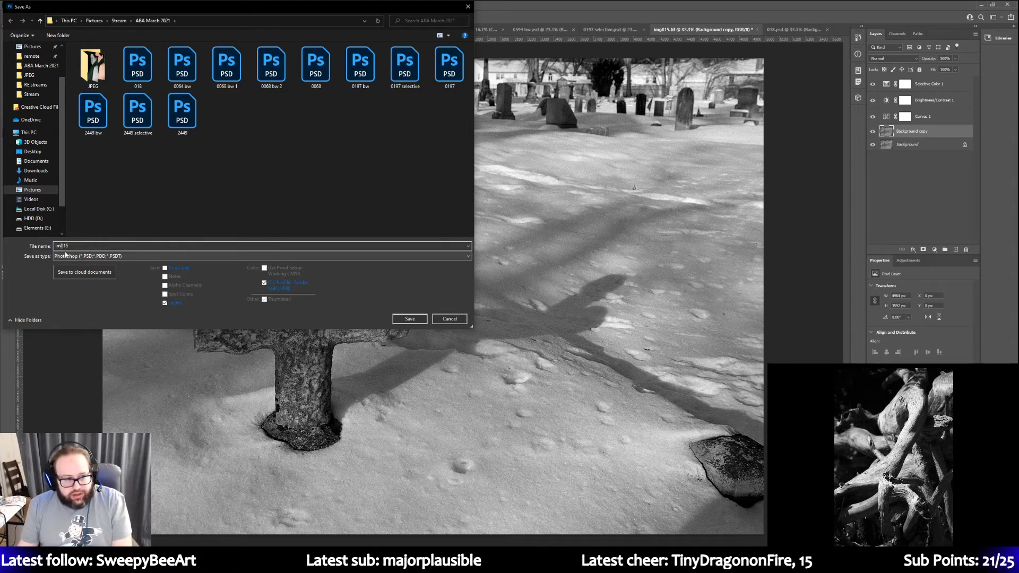
pyautogui.click(409, 319)
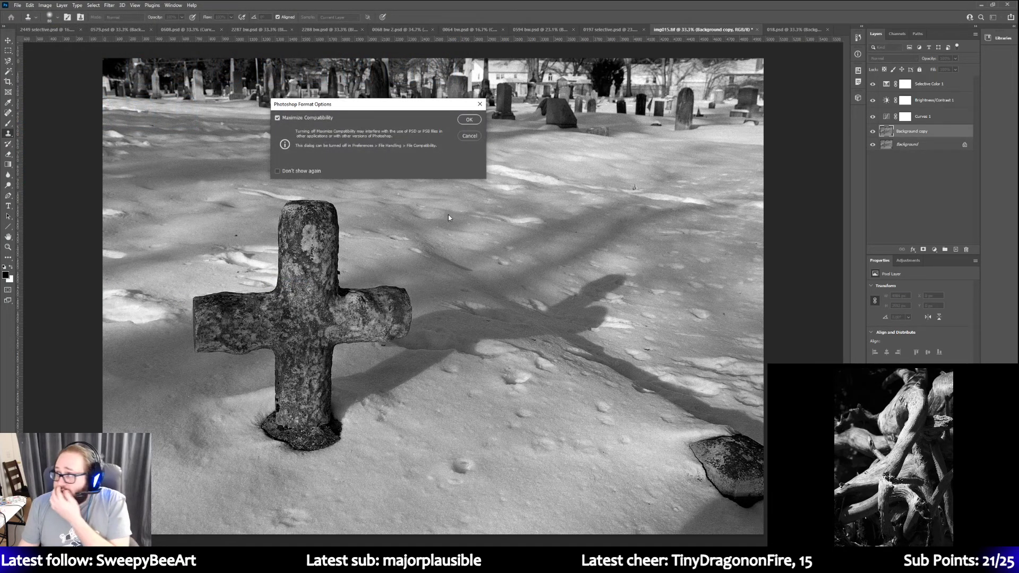
pyautogui.click(475, 121)
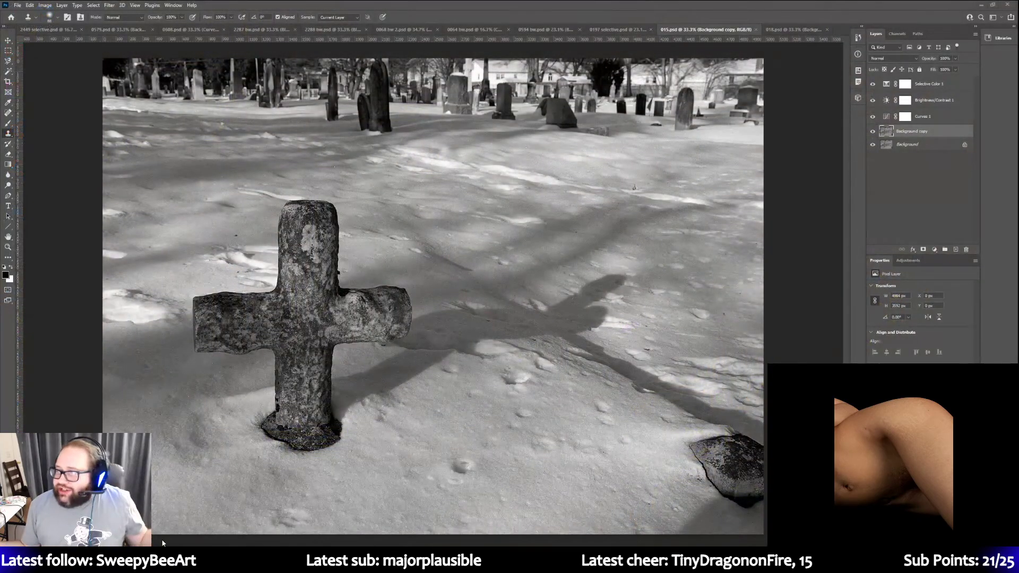
# Switch to Adobe Bridge and filter the ABA March 2021 folder to Photoshop documents only
pyautogui.moveTo(1018, 106); pyautogui.dragTo(530, 0)
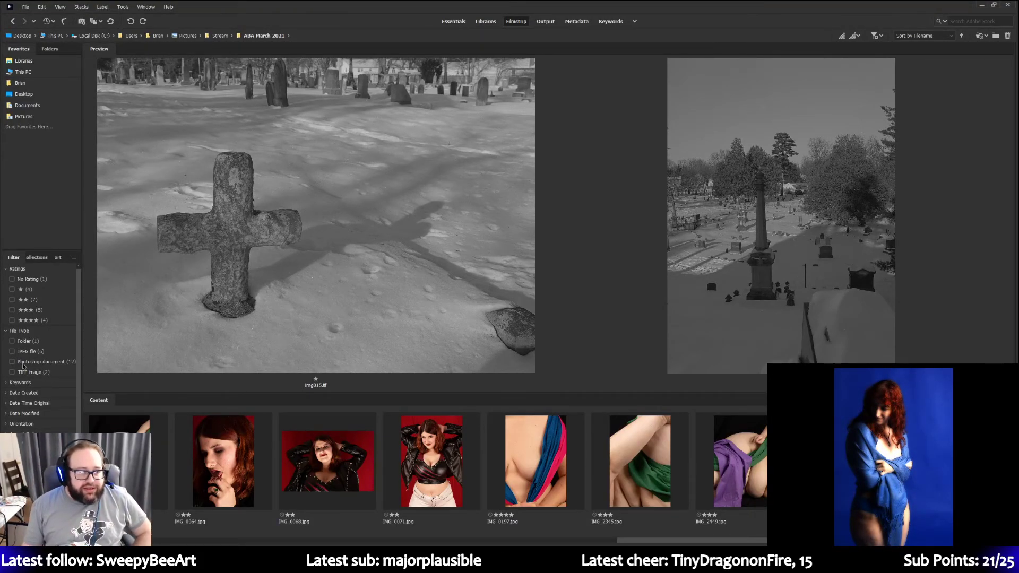
pyautogui.click(12, 362)
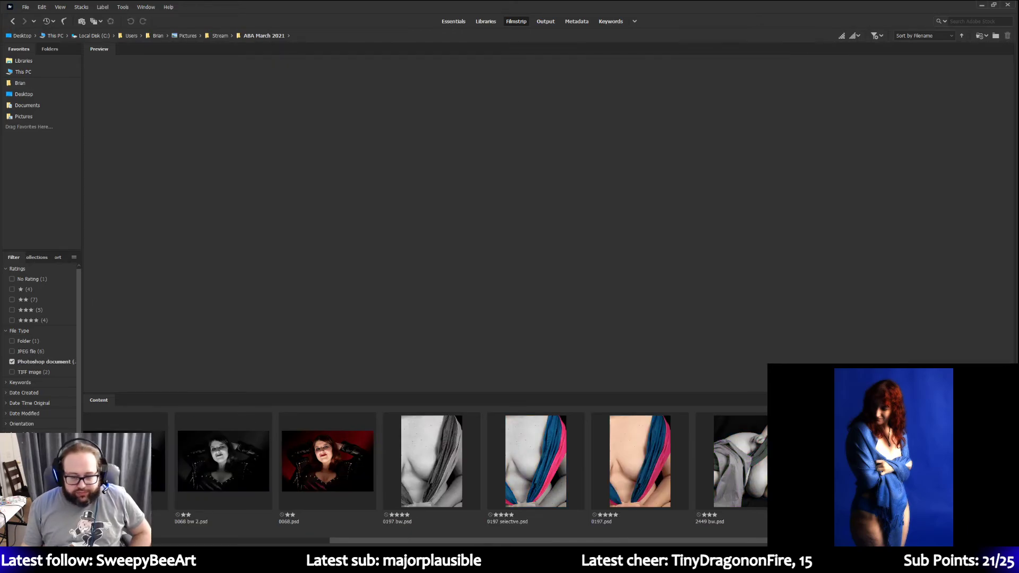
pyautogui.moveTo(501, 539); pyautogui.dragTo(543, 533)
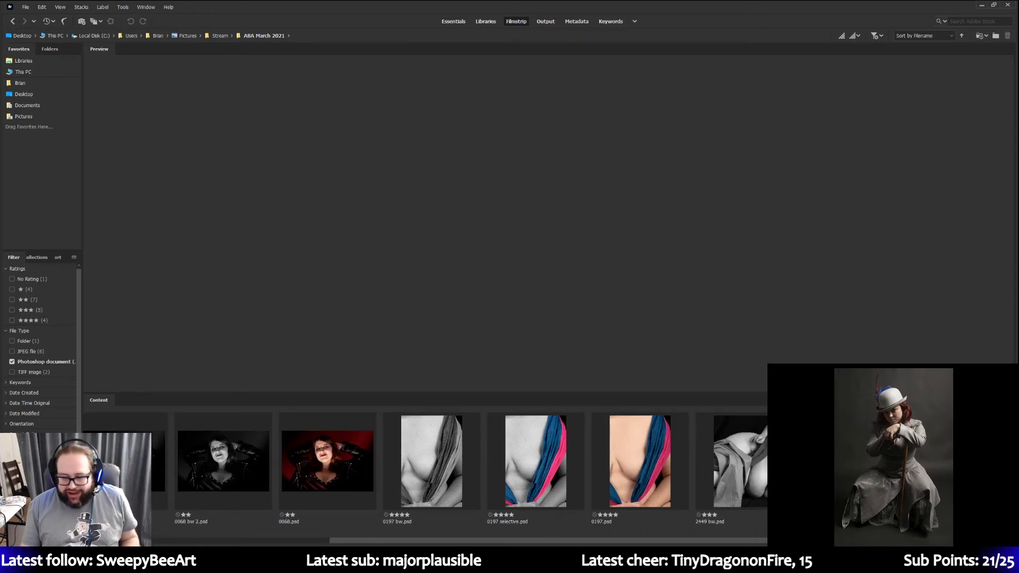
# Preview 2449.psd, 2449 selective.psd and 2449 bw.psd side by side
pyautogui.click(848, 462)
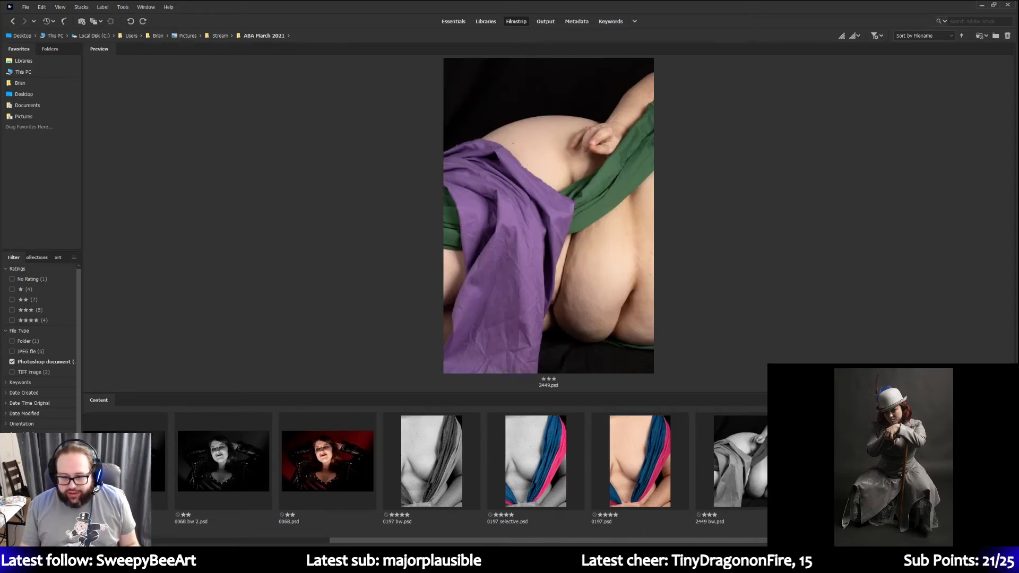
pyautogui.hotkey('shift', 'Left')
pyautogui.keyDown('shift'); pyautogui.click(762, 469); pyautogui.keyUp('shift')
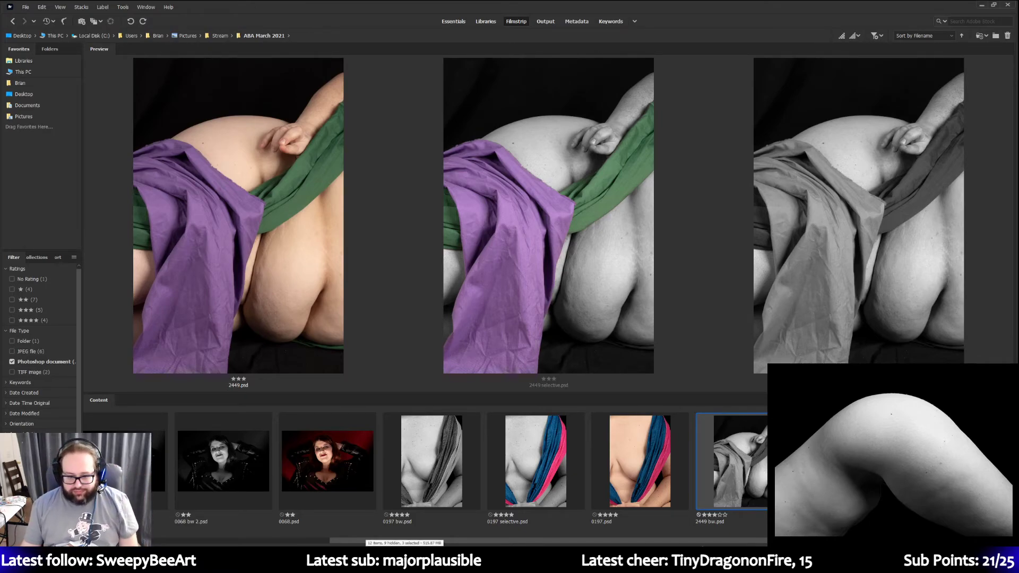
# Compare 0197.psd, 0197 selective.psd and 0197 bw.psd in the preview
pyautogui.moveTo(664, 540)
pyautogui.mouseDown()
pyautogui.moveTo(329, 543)
pyautogui.moveTo(682, 545)
pyautogui.mouseUp()
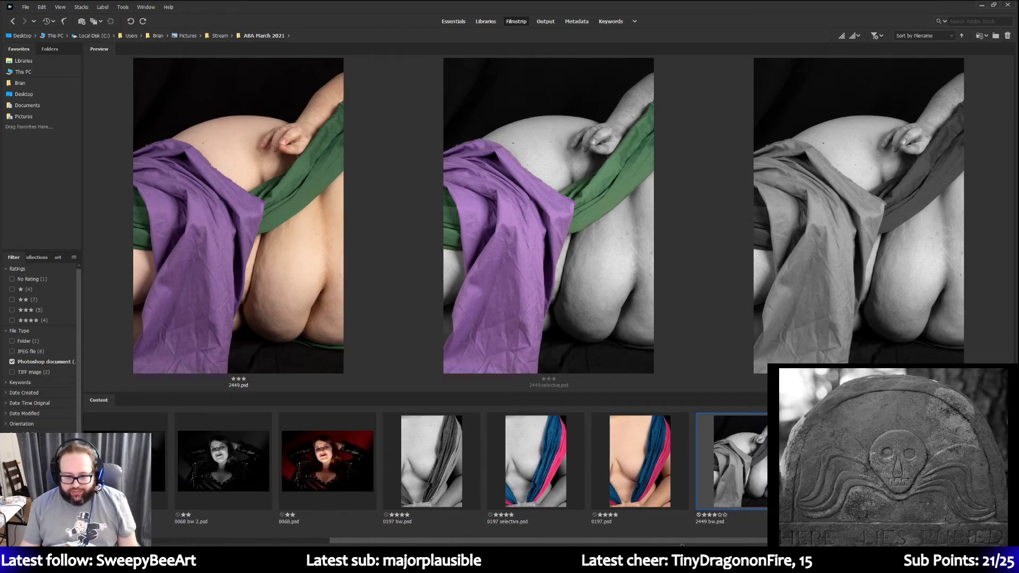
pyautogui.click(652, 466)
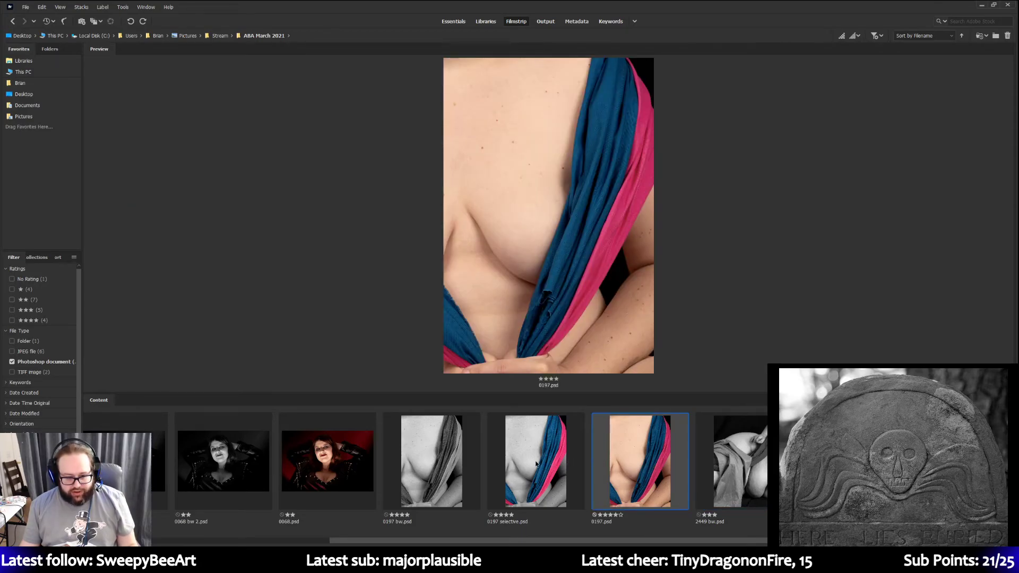
pyautogui.keyDown('shift'); pyautogui.click(454, 452); pyautogui.keyUp('shift')
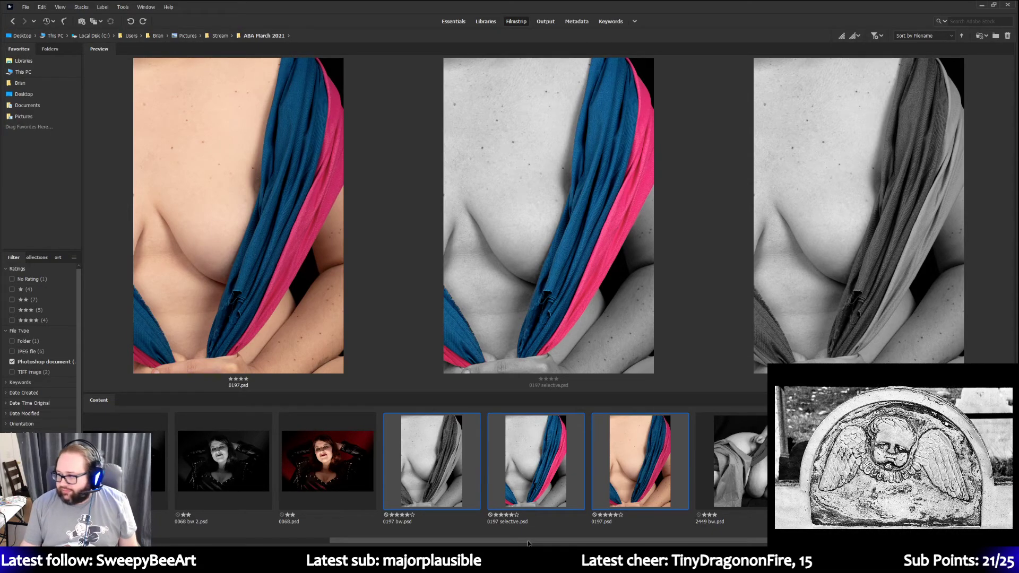
# Preview 0068.psd together with 0068 bw 2.psd, and view 0064 bw.psd on its own
pyautogui.click(293, 540)
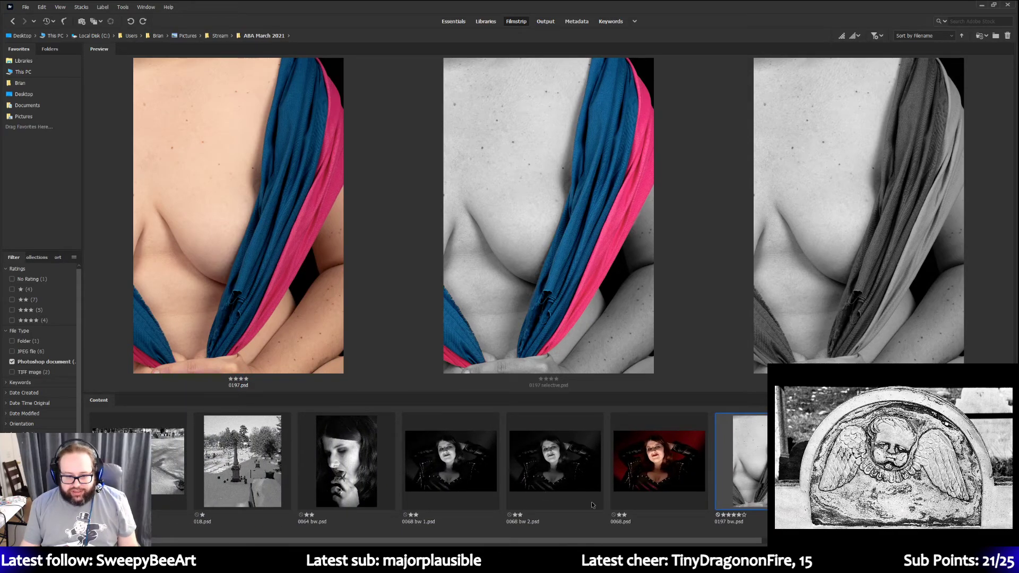
pyautogui.click(651, 469)
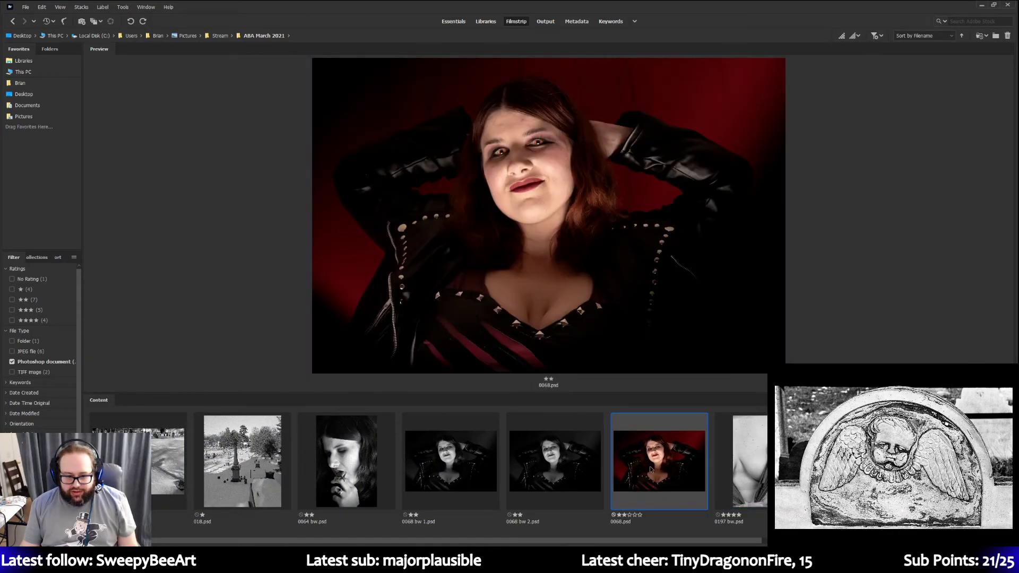
pyautogui.keyDown('ctrl'); pyautogui.click(560, 470); pyautogui.keyUp('ctrl')
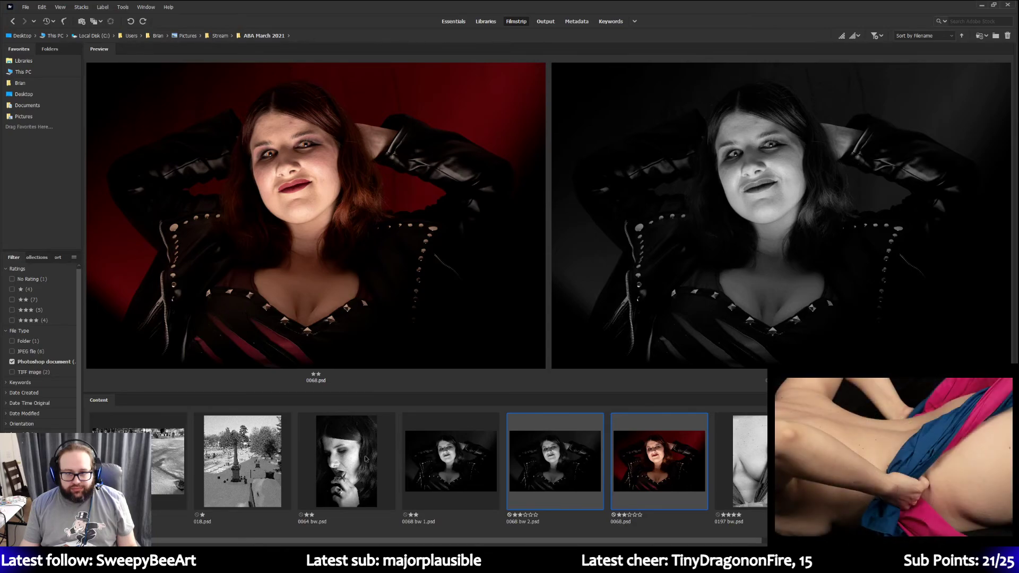
pyautogui.click(343, 459)
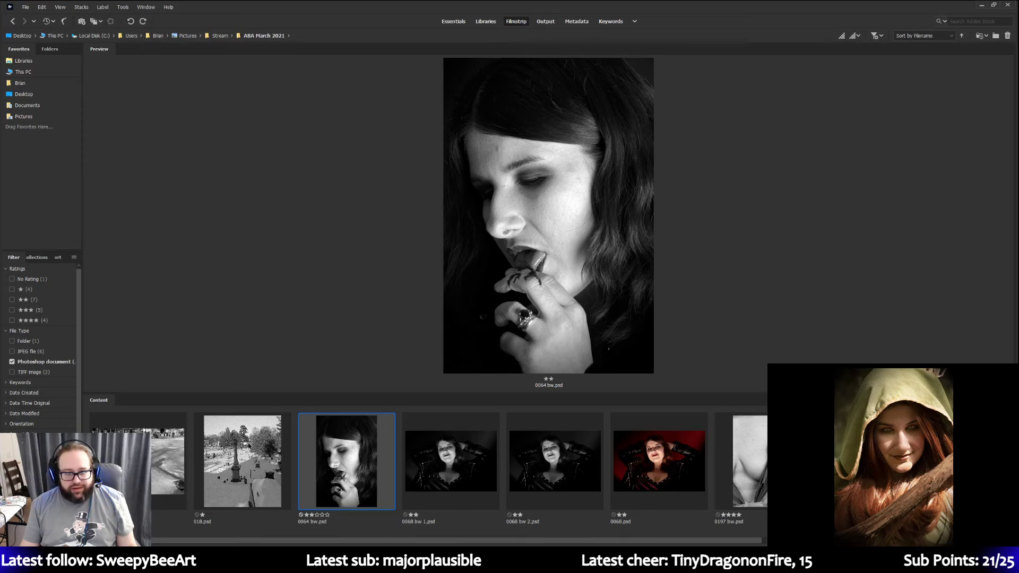
# Preview 018.psd side by side with the photo of the stone cross in the snow
pyautogui.click(241, 450)
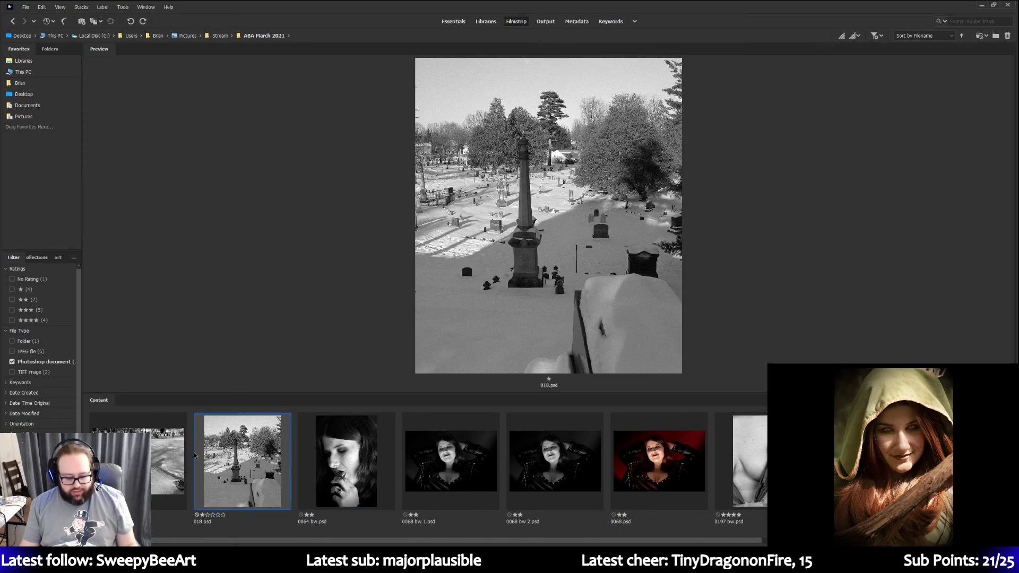
pyautogui.keyDown('ctrl'); pyautogui.click(172, 457); pyautogui.keyUp('ctrl')
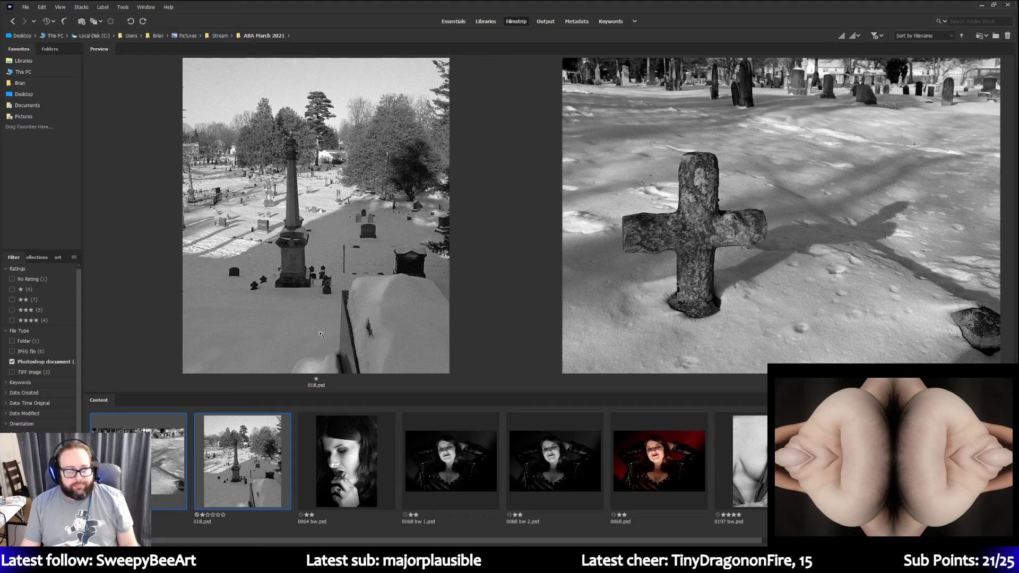
# Filter the parent Stream folder to Photoshop documents only and preview 0579.psd beside 0608.psd
pyautogui.click(220, 36)
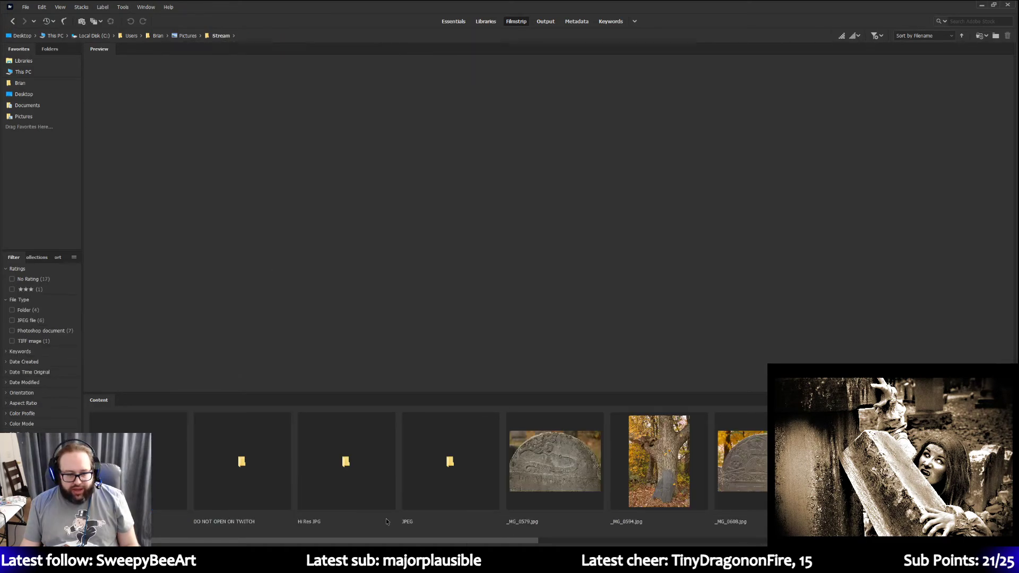
pyautogui.click(13, 330)
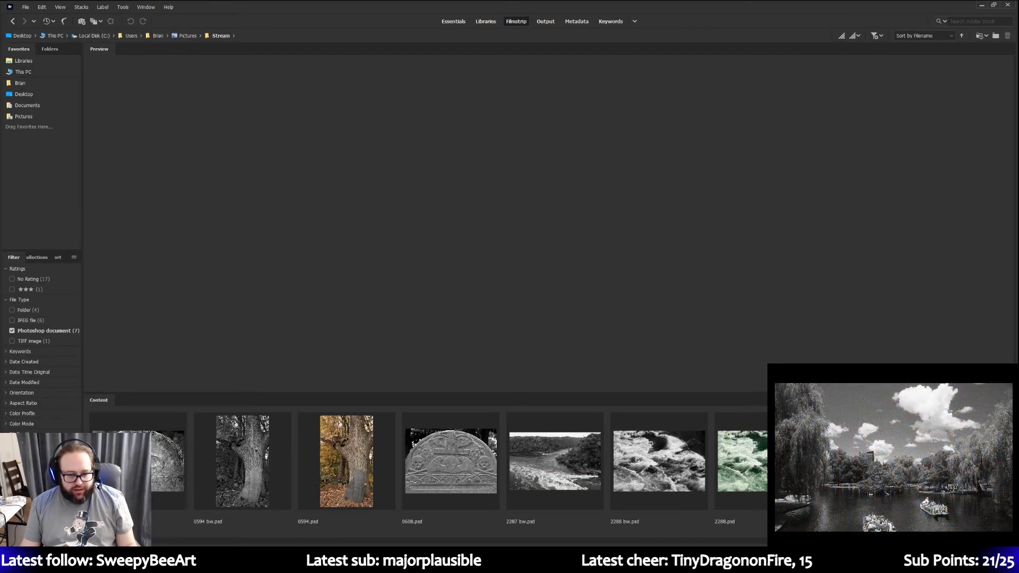
pyautogui.click(153, 471)
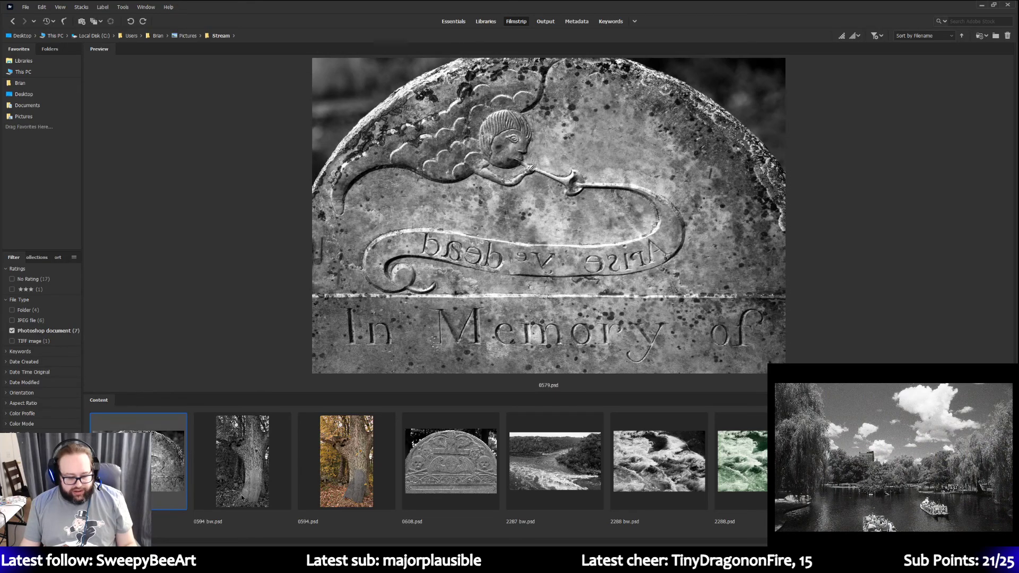
pyautogui.keyDown('ctrl'); pyautogui.click(431, 475); pyautogui.keyUp('ctrl')
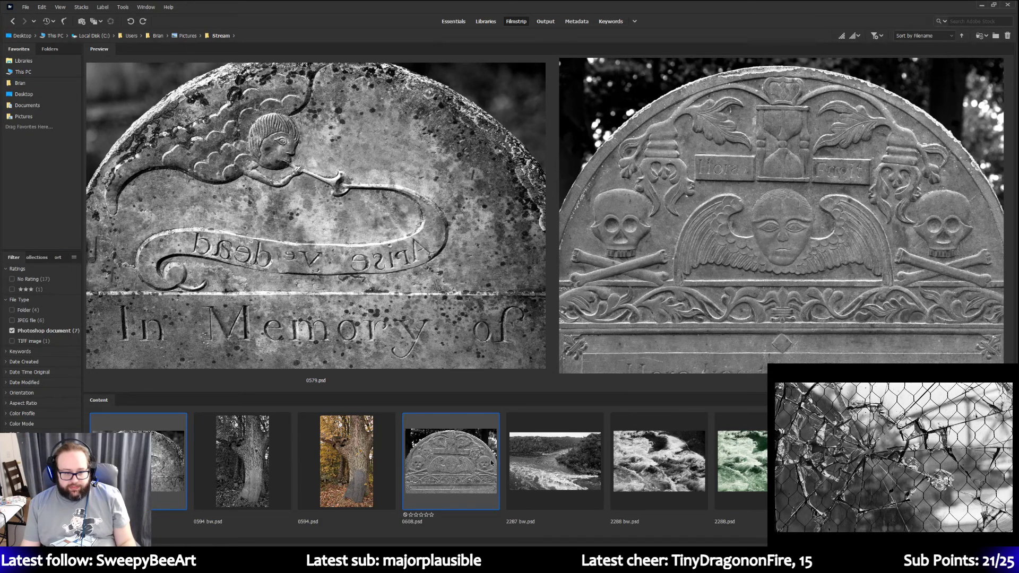
# Compare 0594 bw.psd with 0594.psd, and preview 2288.psd, 2288 bw.psd and 2287 bw.psd together as a separate set
pyautogui.click(255, 473)
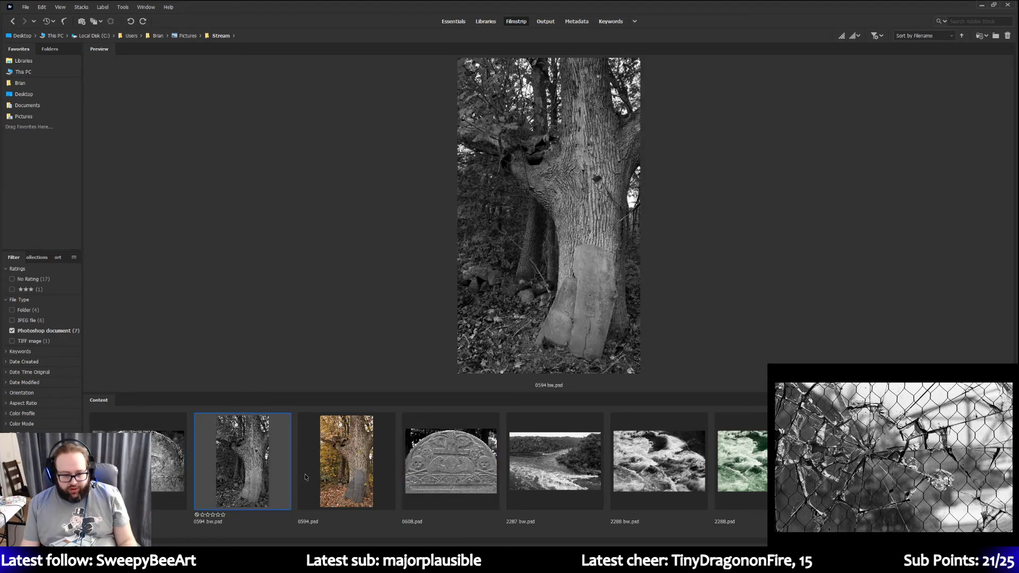
pyautogui.keyDown('ctrl'); pyautogui.click(330, 465); pyautogui.keyUp('ctrl')
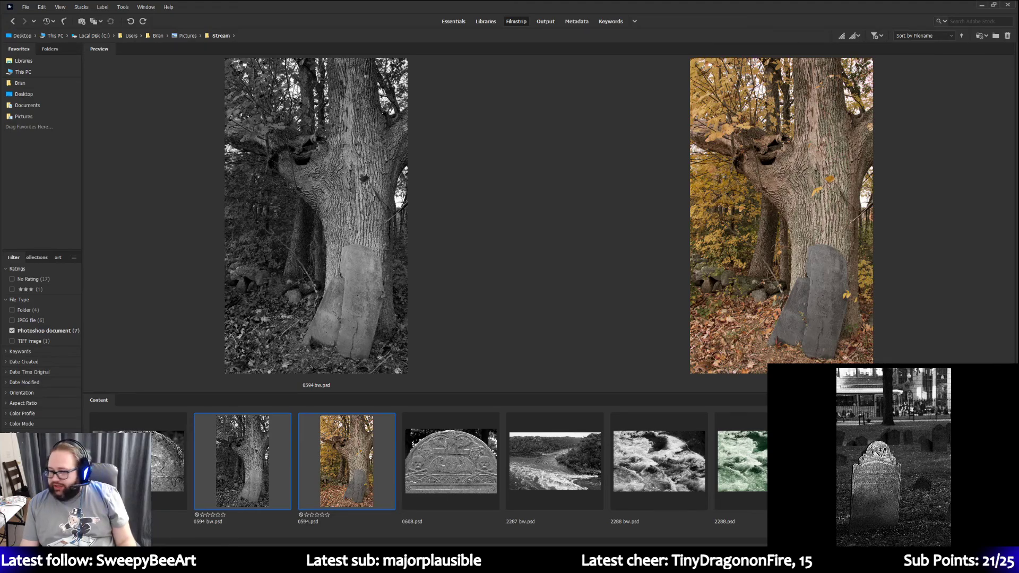
pyautogui.hotkey('ctrl', 'shift', 'a')
pyautogui.click(742, 461)
pyautogui.keyDown('ctrl'); pyautogui.click(659, 461); pyautogui.keyUp('ctrl')
pyautogui.keyDown('ctrl'); pyautogui.click(586, 469); pyautogui.keyUp('ctrl')
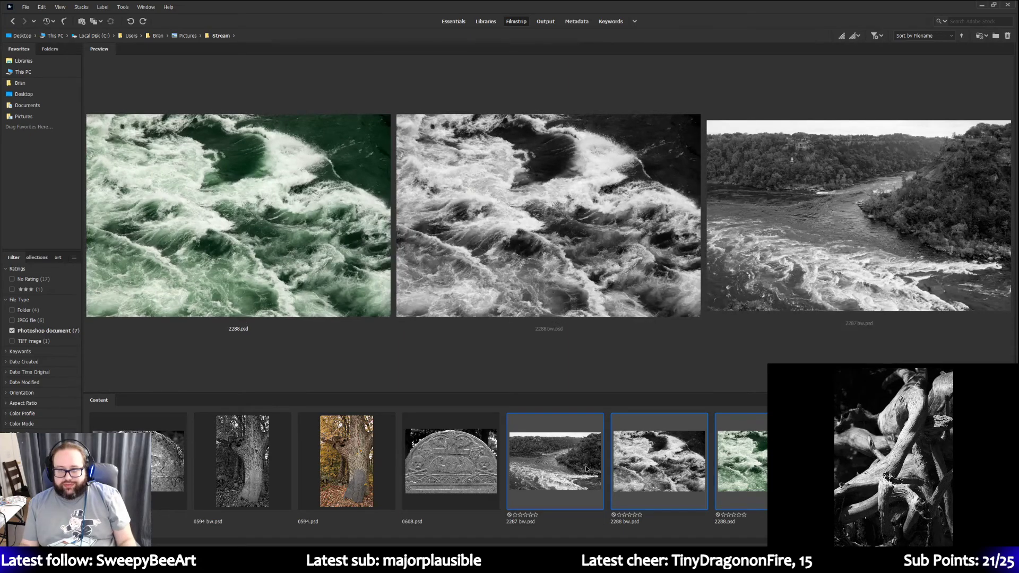